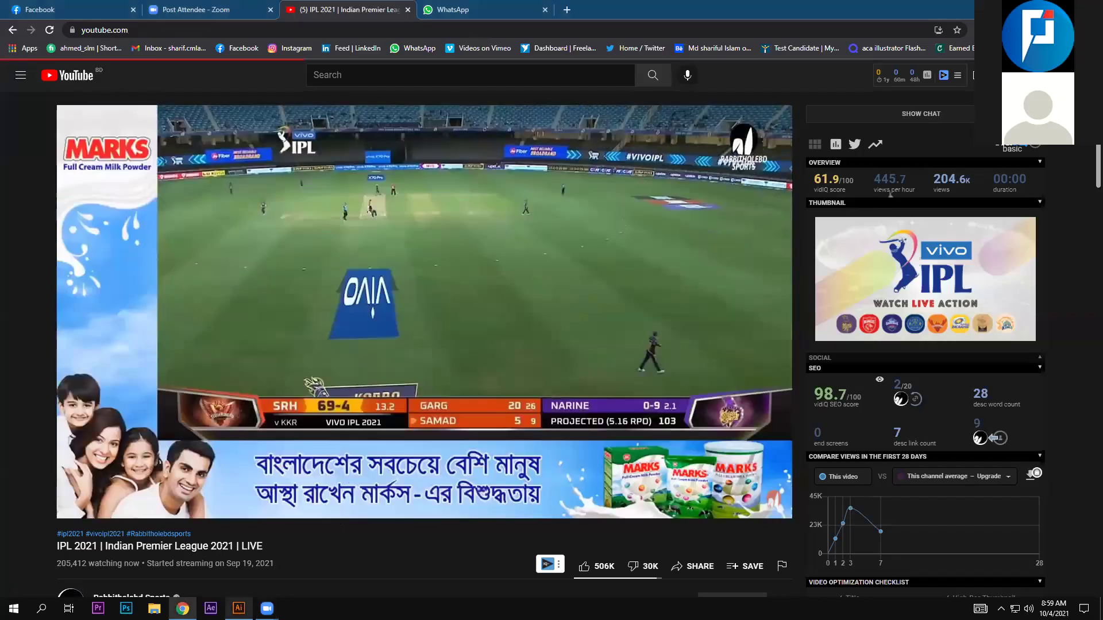
Switch from the YouTube cricket stream in Chrome to the blank untitled Illustrator document
key("alt+Tab")
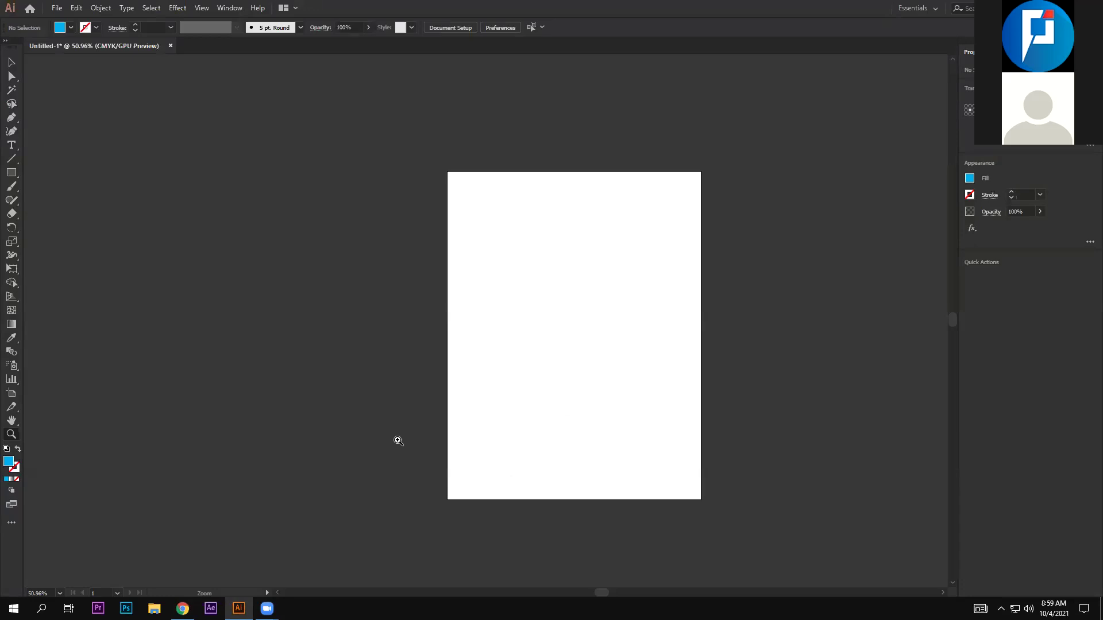
Pan and zoom until the blank artboard fills the window, then return to the Selection tool
mouse_move(564, 254)
left_mouse_down()
mouse_move(490, 210)
mouse_move(443, 209)
left_mouse_up()
left_click_drag(408, 276, 466, 296)
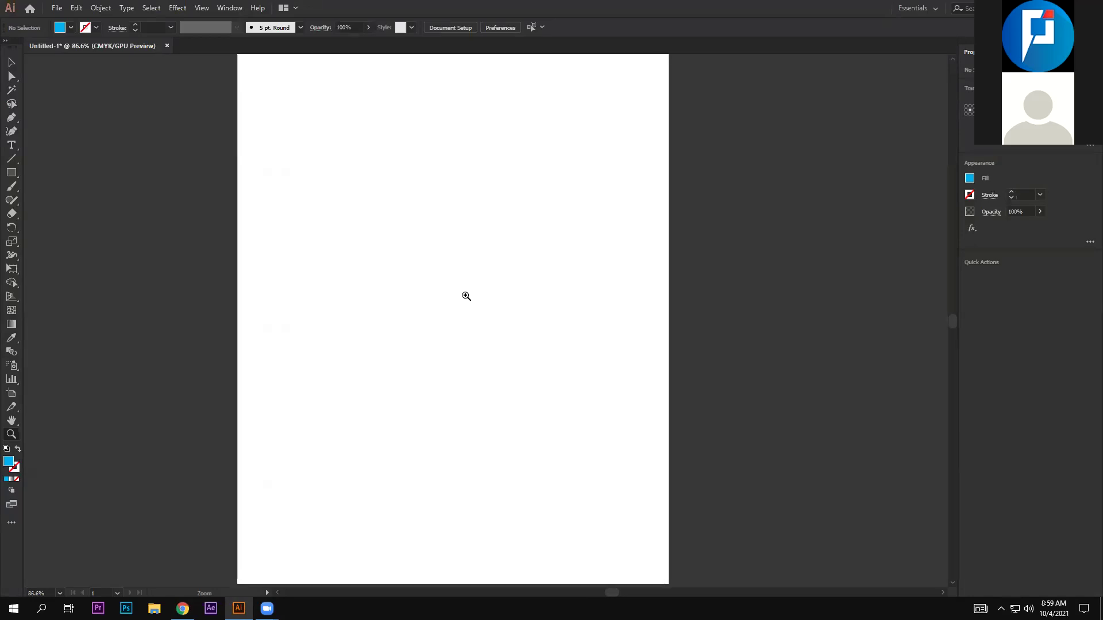
mouse_move(462, 226)
left_mouse_down()
mouse_move(495, 236)
mouse_move(590, 312)
mouse_move(576, 290)
left_mouse_up()
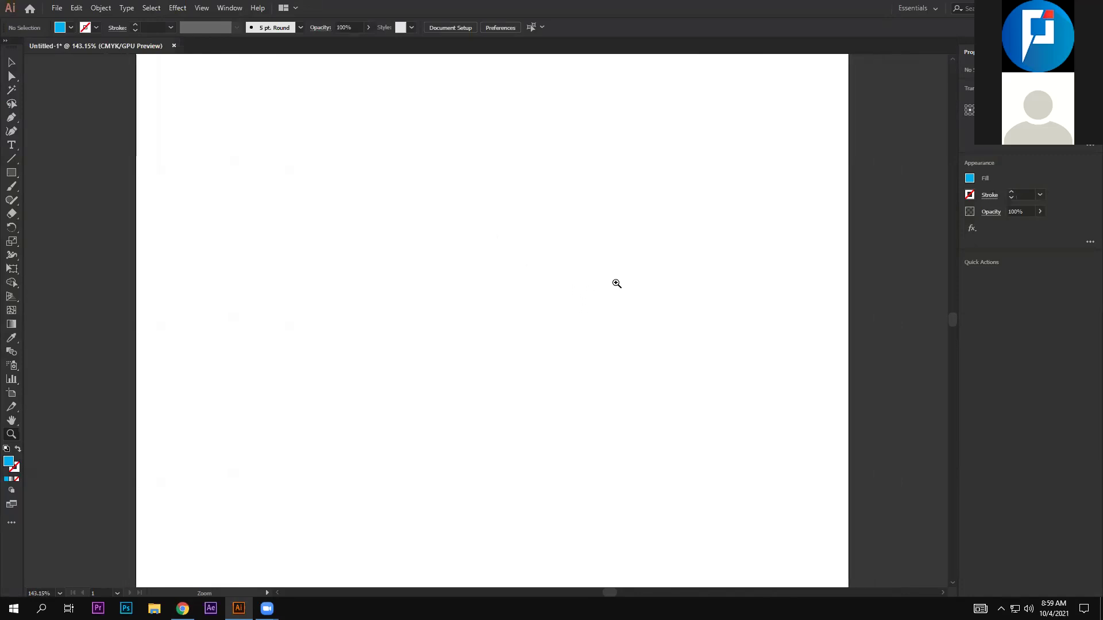
left_click_drag(600, 273, 514, 234)
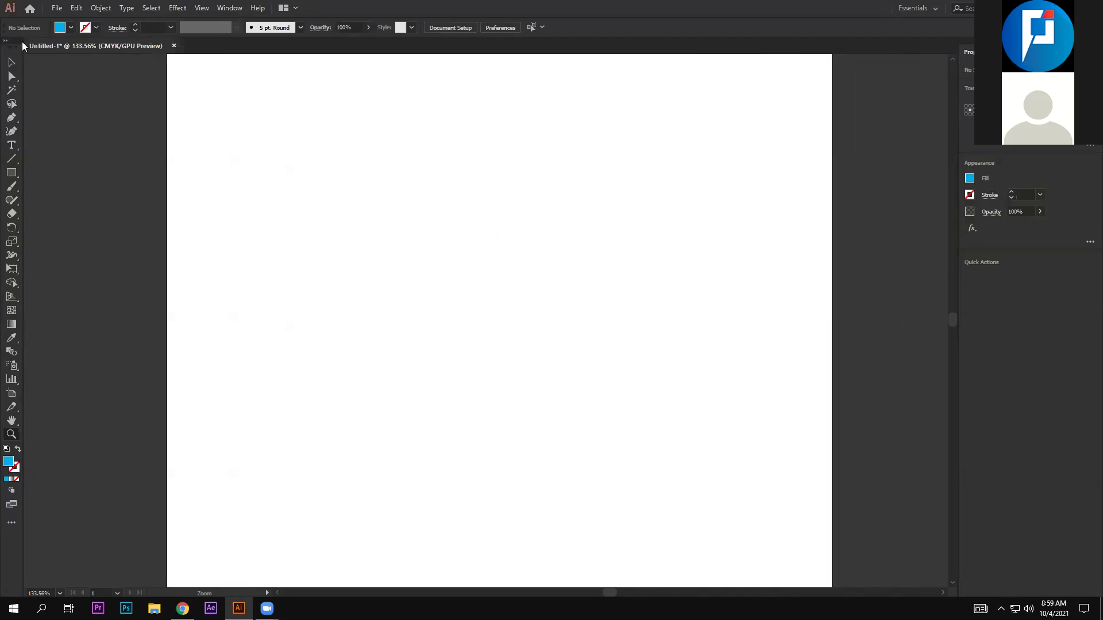
left_click(12, 62)
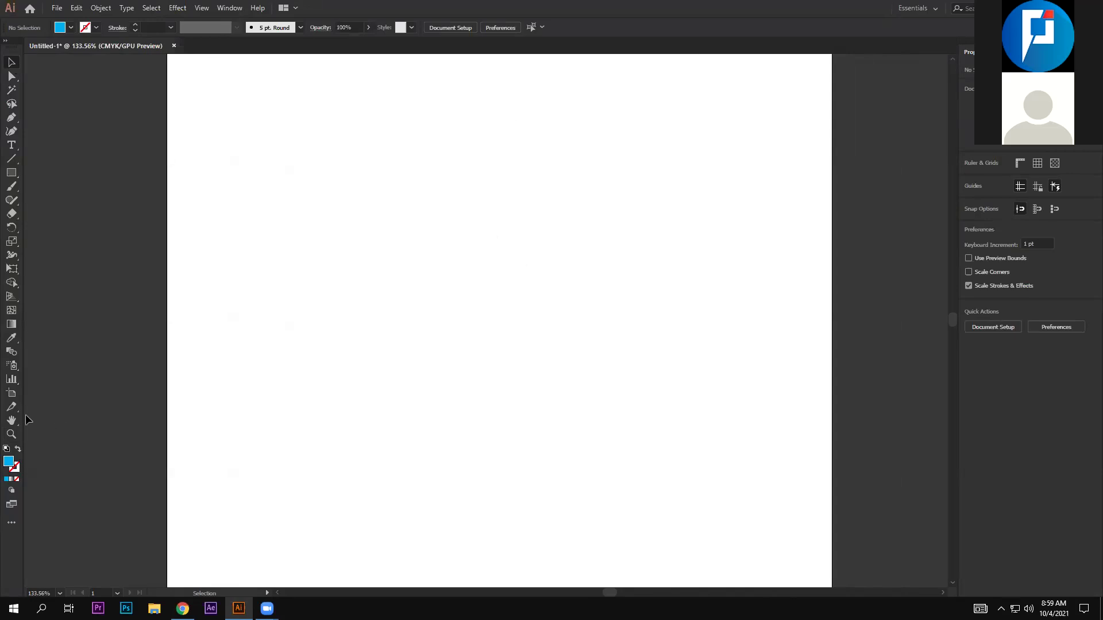
Place the blue LOREM IPSUM placeholder text on the artboard and shift it left
left_click(11, 145)
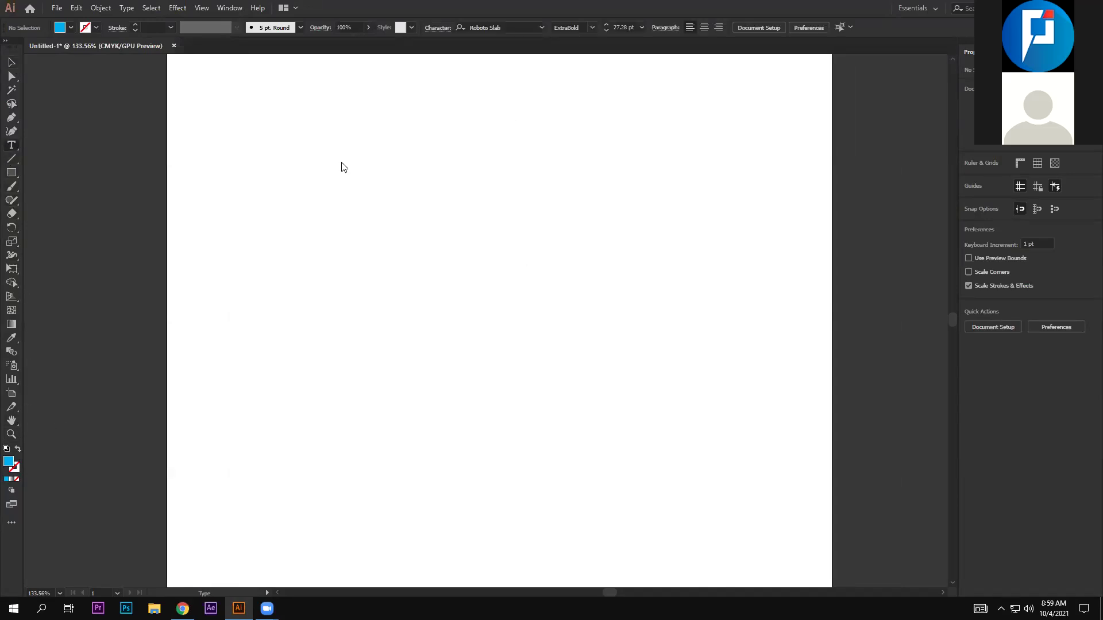
left_click(534, 178)
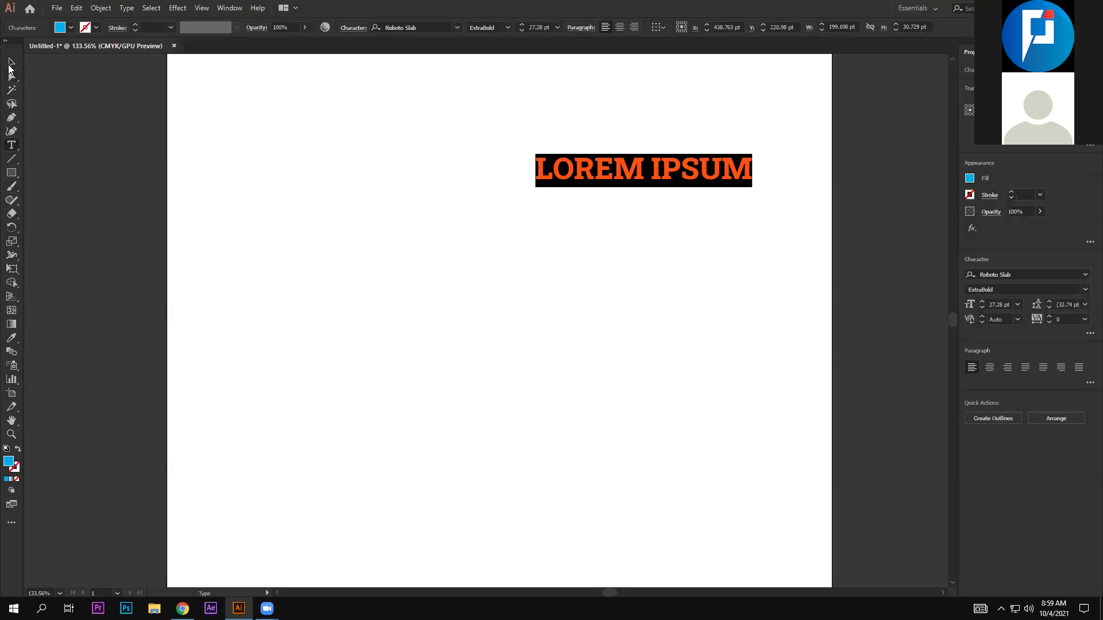
left_click(11, 64)
left_click_drag(644, 174, 573, 174)
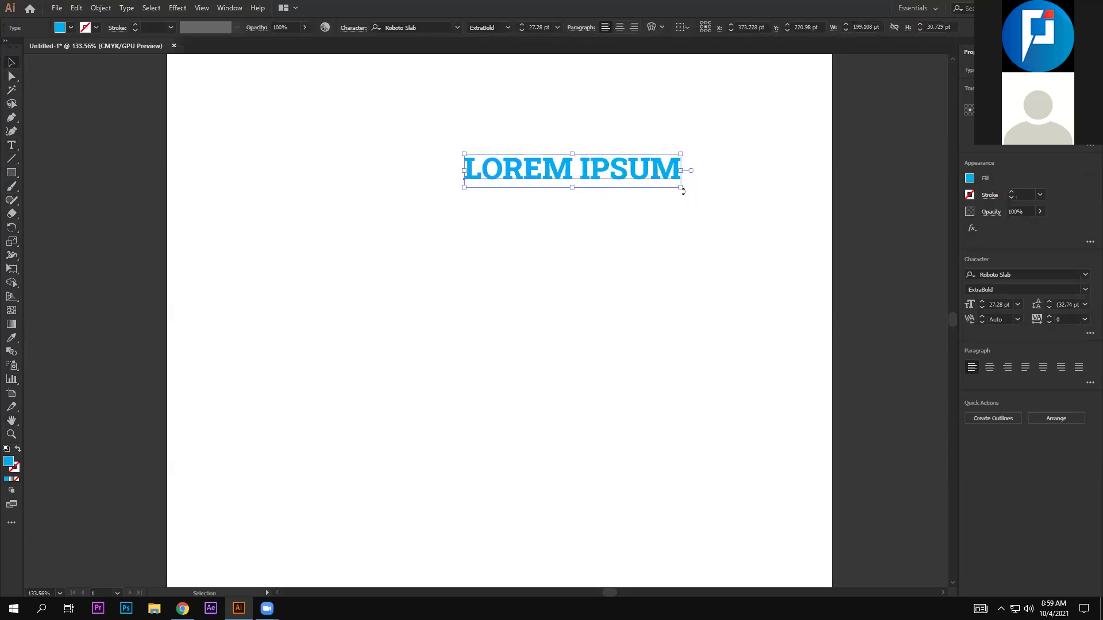
Scale the LOREM IPSUM headline to span the artboard width and move it toward mid-page
left_click_drag(681, 189, 833, 277)
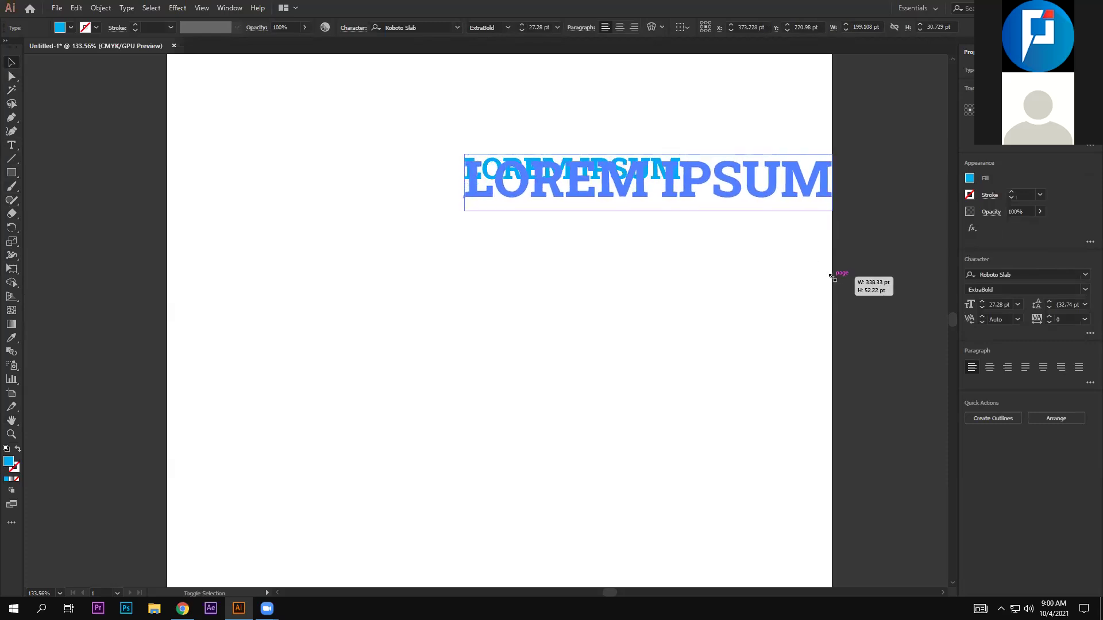
left_click_drag(758, 187, 652, 195)
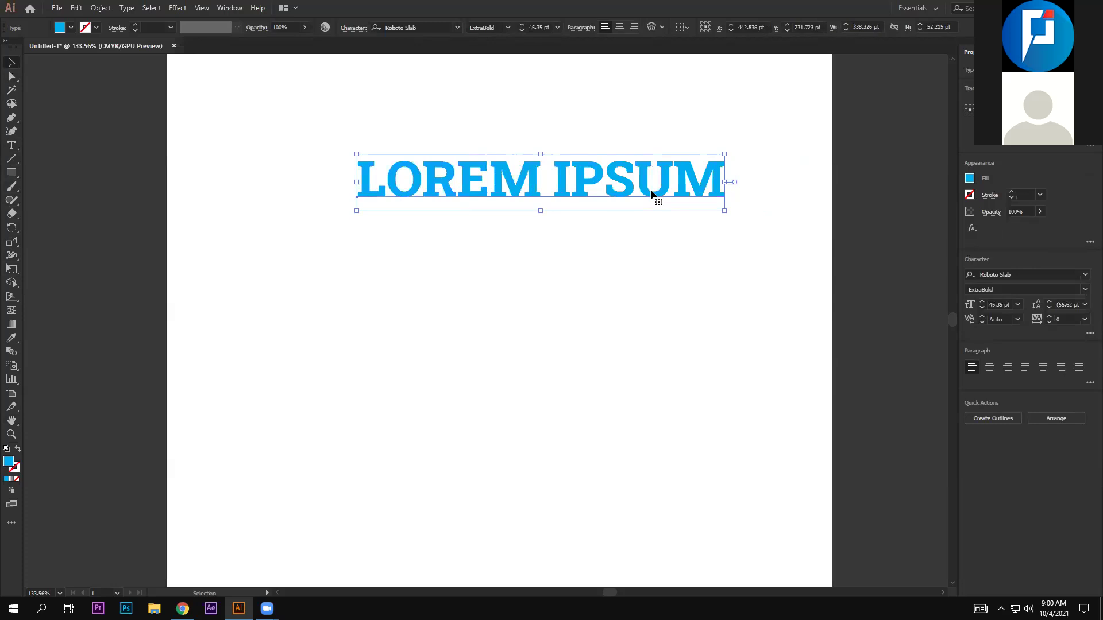
left_click_drag(357, 211, 171, 250)
left_click_drag(725, 242, 831, 268)
left_click_drag(563, 202, 561, 305)
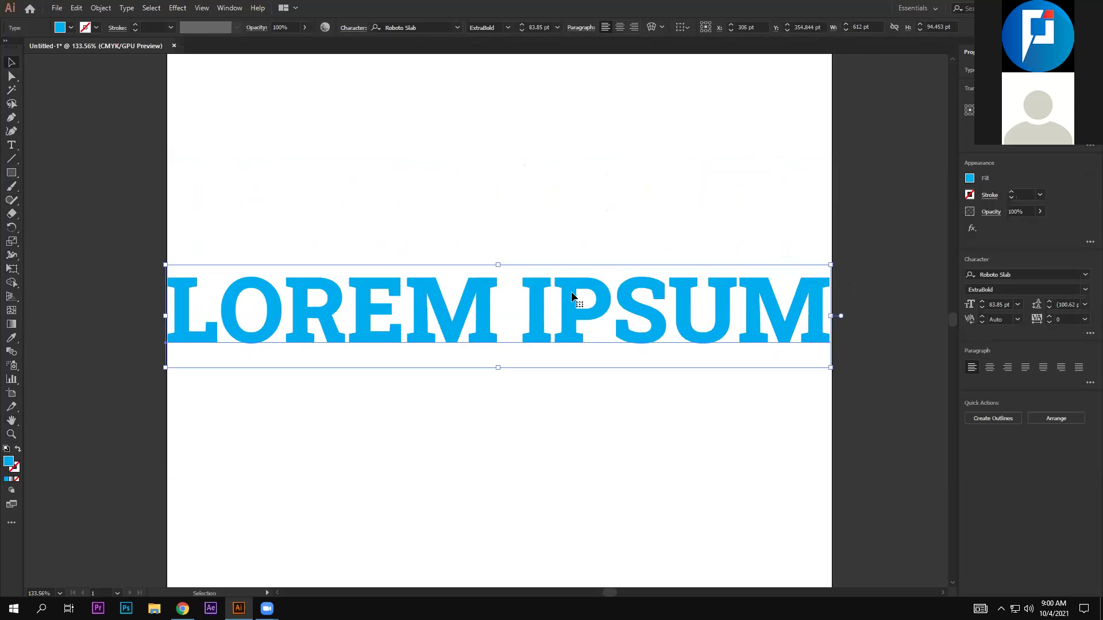
Shrink the blue LOREM IPSUM headline to about 56 pt and move it higher on the artboard
left_click(904, 328)
left_click(804, 310)
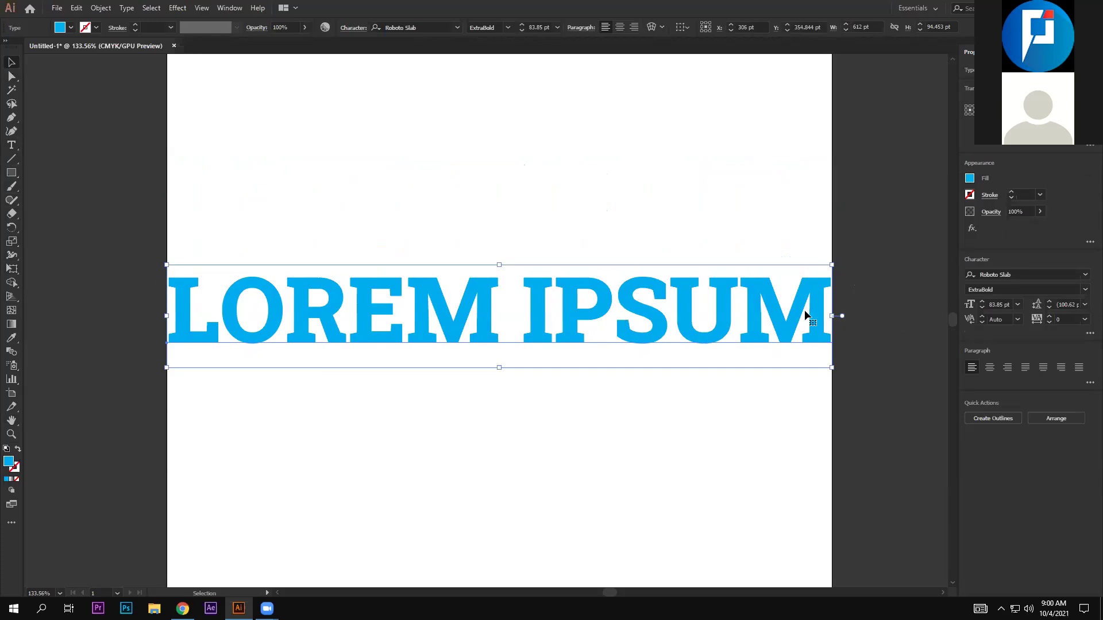
left_click(856, 285)
left_click(805, 310)
left_click_drag(804, 304, 806, 229)
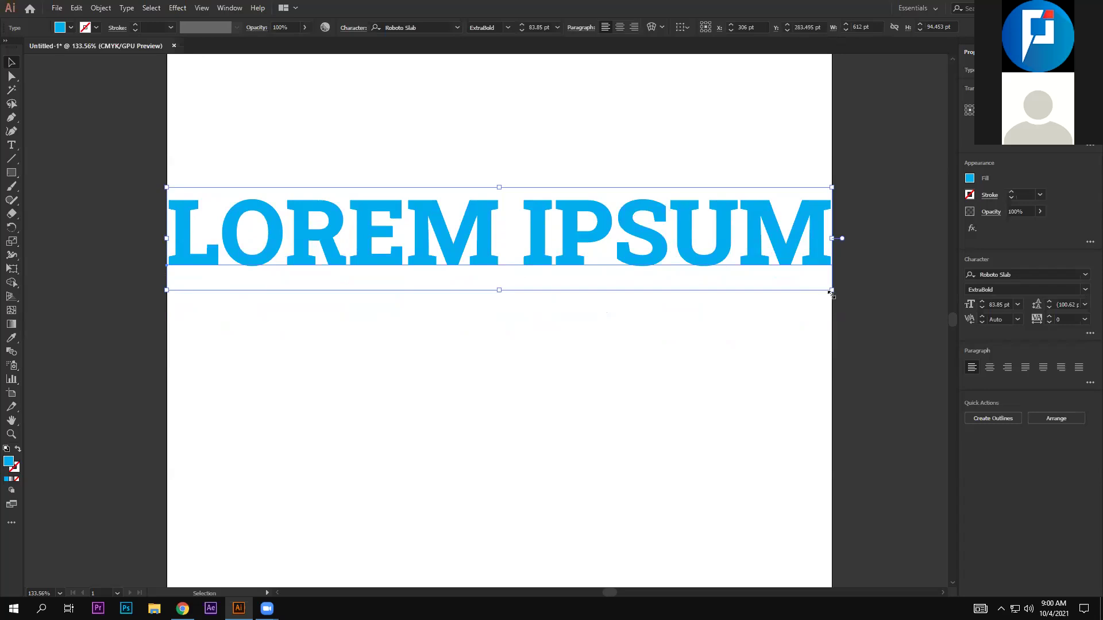
left_click_drag(831, 290, 614, 256)
left_click_drag(493, 231, 564, 216)
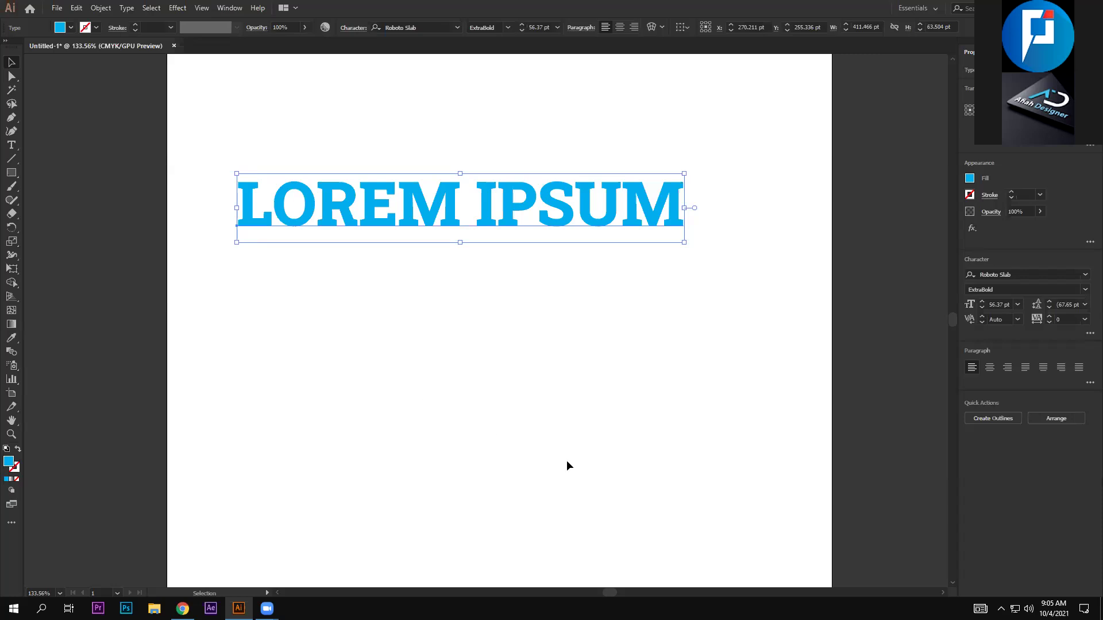
Nudge the LOREM IPSUM headline slightly lower, then select it and open the Window menu
mouse_move(510, 205)
left_mouse_down()
mouse_move(356, 205)
mouse_move(533, 212)
left_mouse_up()
left_click(571, 301)
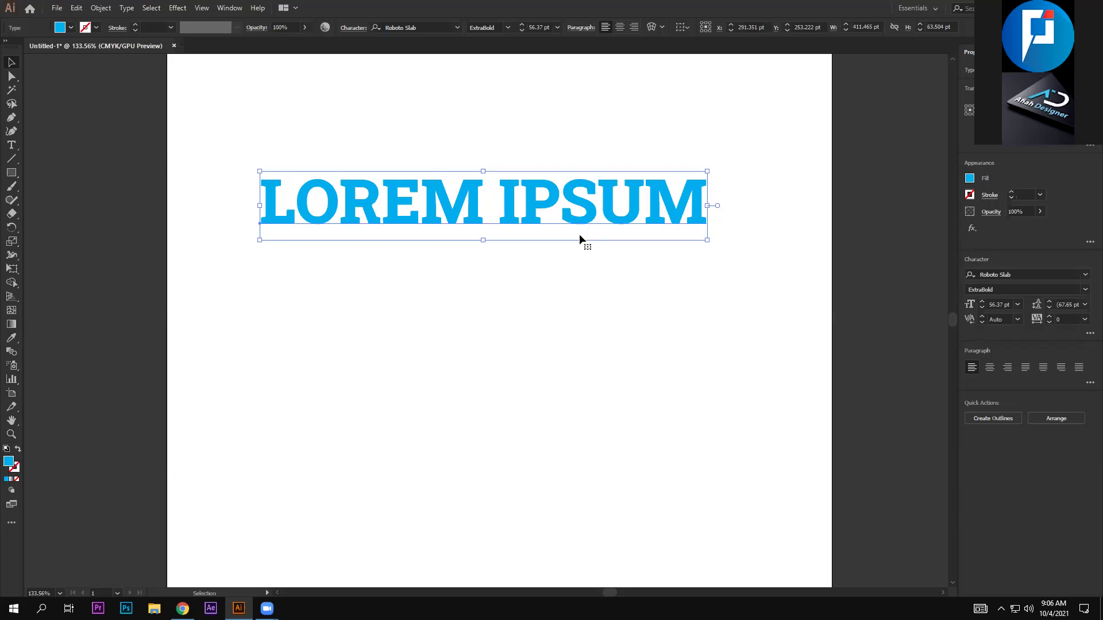
left_click_drag(574, 198, 573, 154)
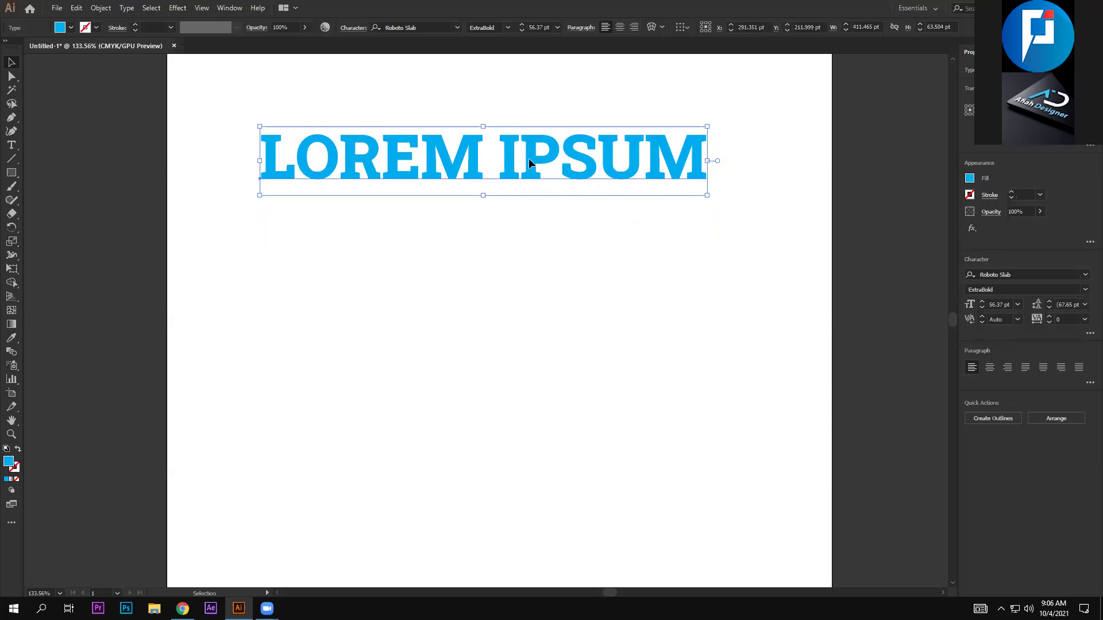
left_click_drag(530, 158, 523, 164)
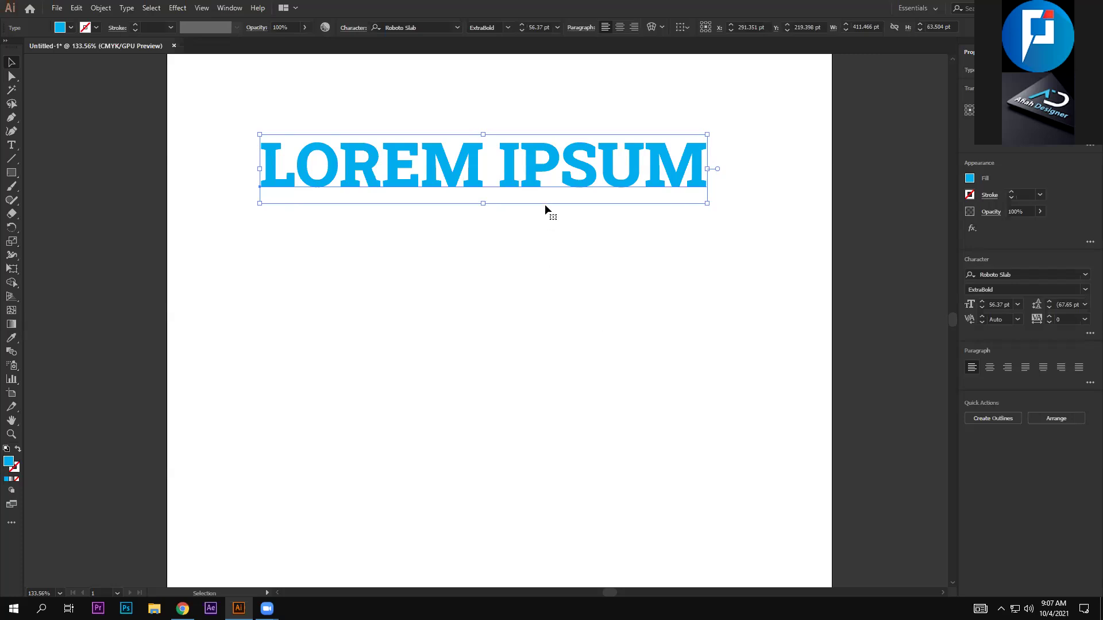
left_click_drag(545, 206, 538, 243)
left_click(491, 158)
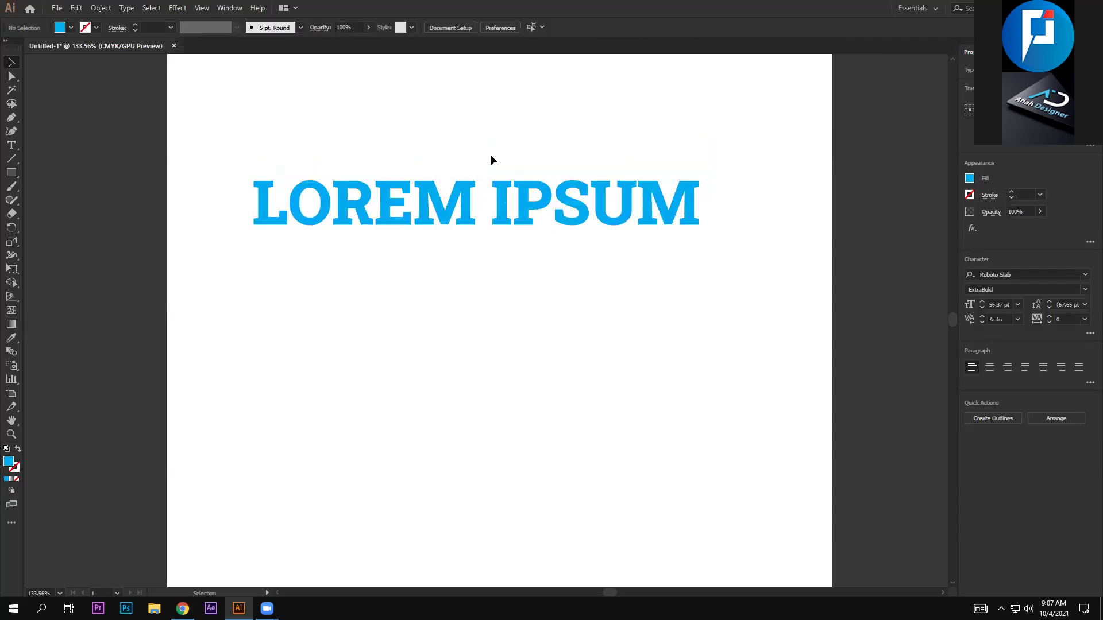
left_click(498, 237)
left_click(230, 7)
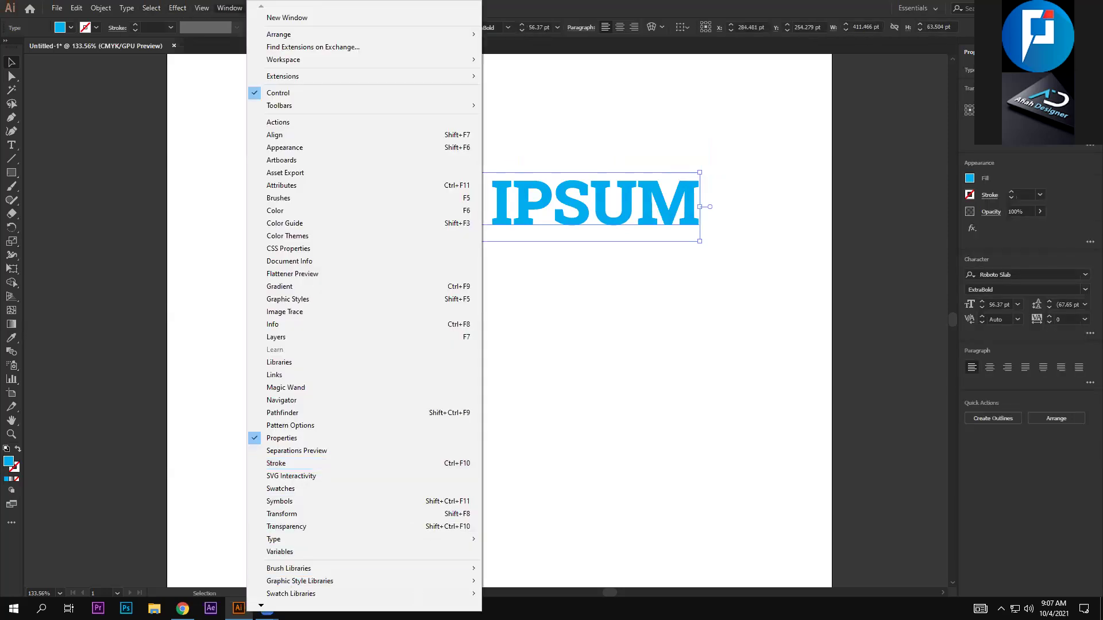
mouse_move(362, 539)
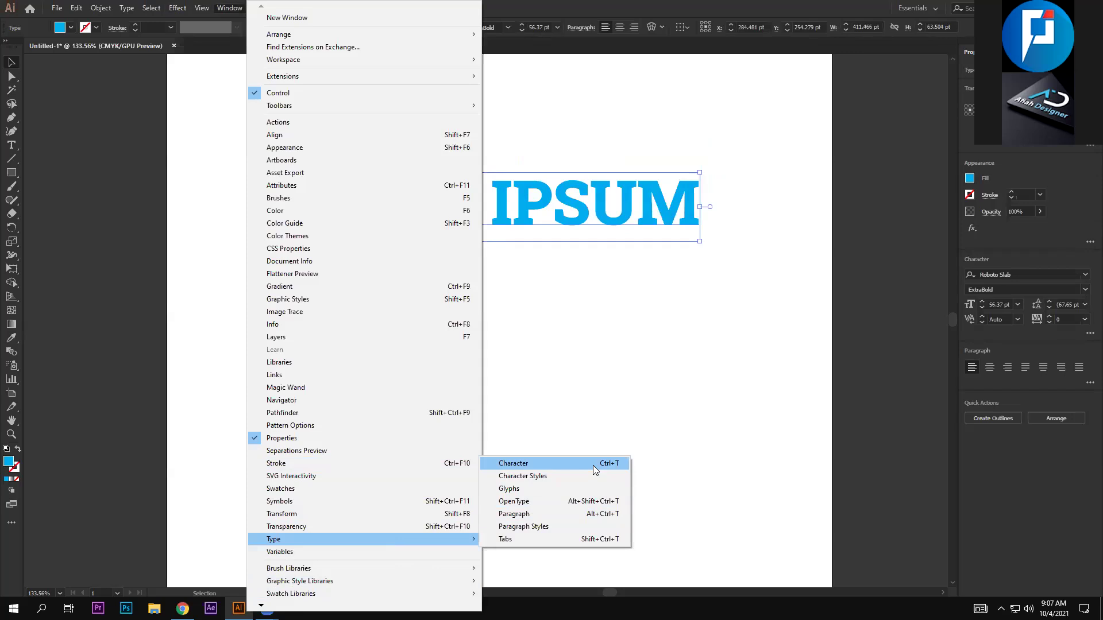
Open the Character panel beside the headline and shift LOREM IPSUM to the left
left_click(593, 465)
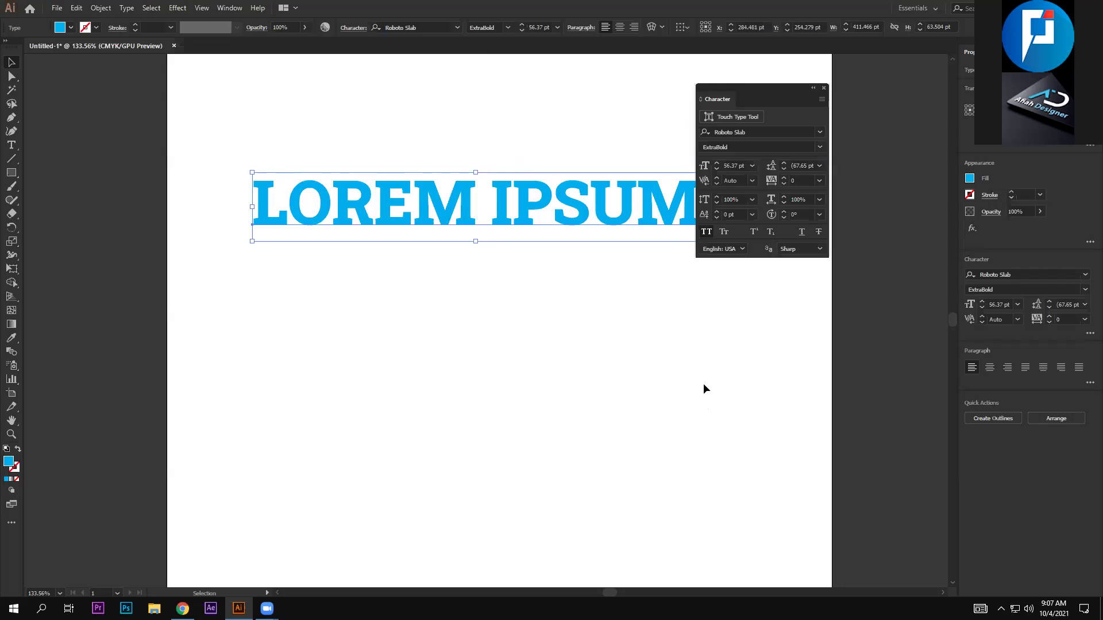
mouse_move(756, 94)
left_mouse_down()
mouse_move(810, 85)
mouse_move(763, 116)
left_mouse_up()
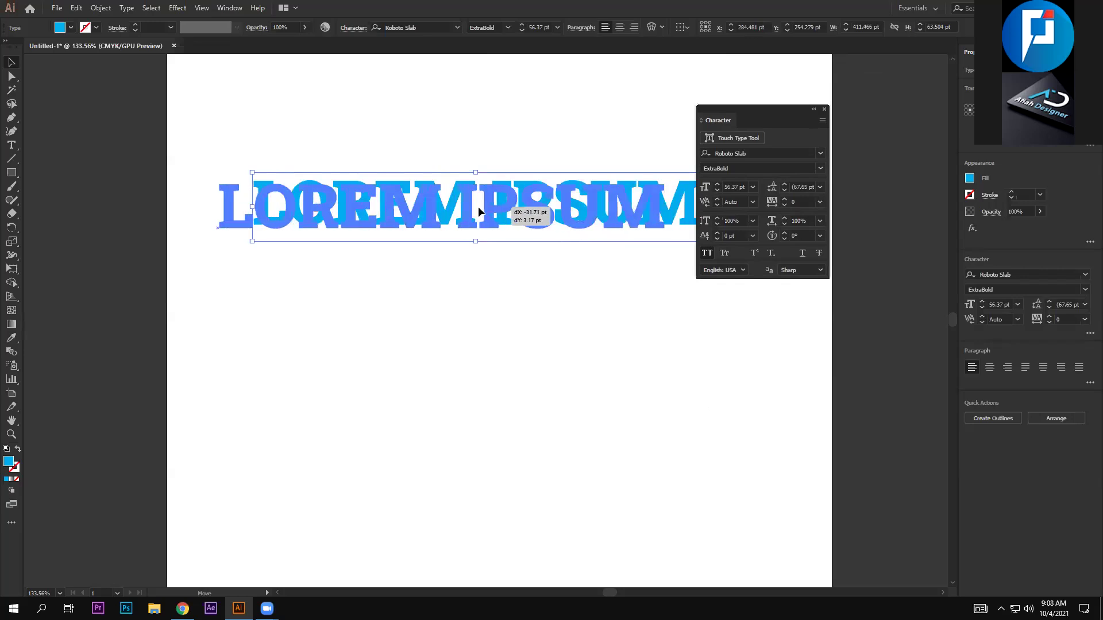
left_click_drag(521, 207, 463, 212)
left_click_drag(793, 114, 757, 106)
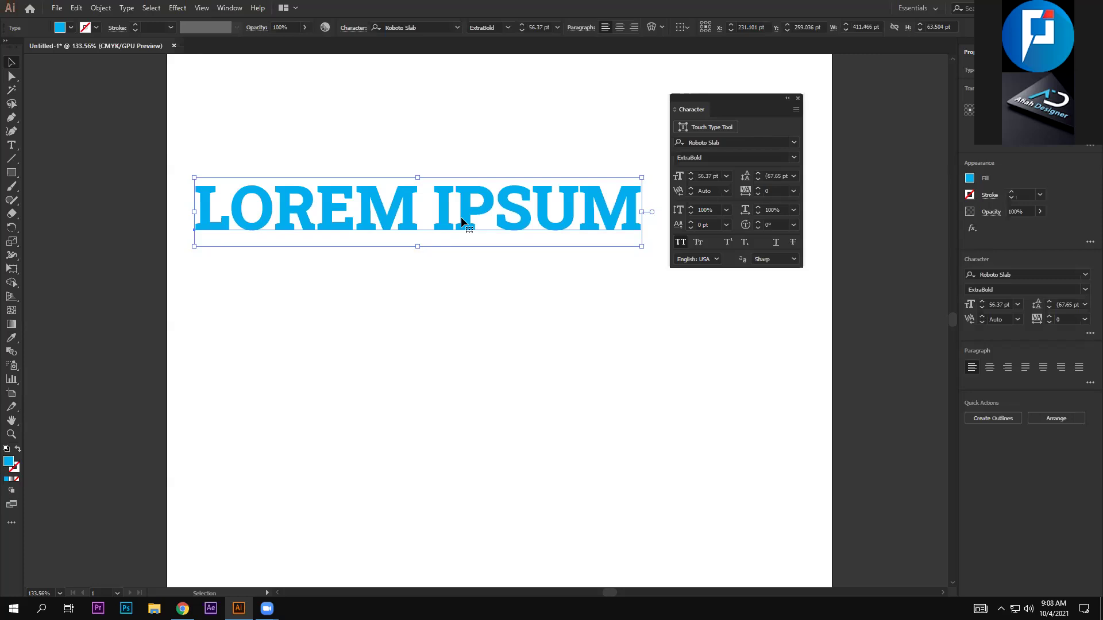
Browse the activated font families, then choose Type > More from Adobe Fonts
left_click(795, 143)
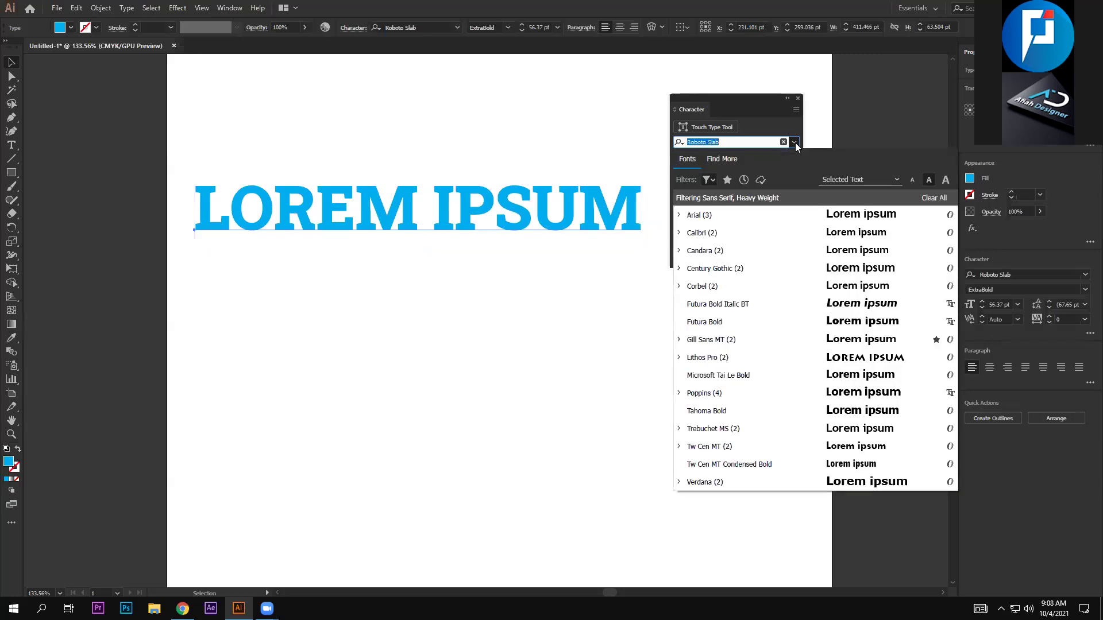
left_click(794, 143)
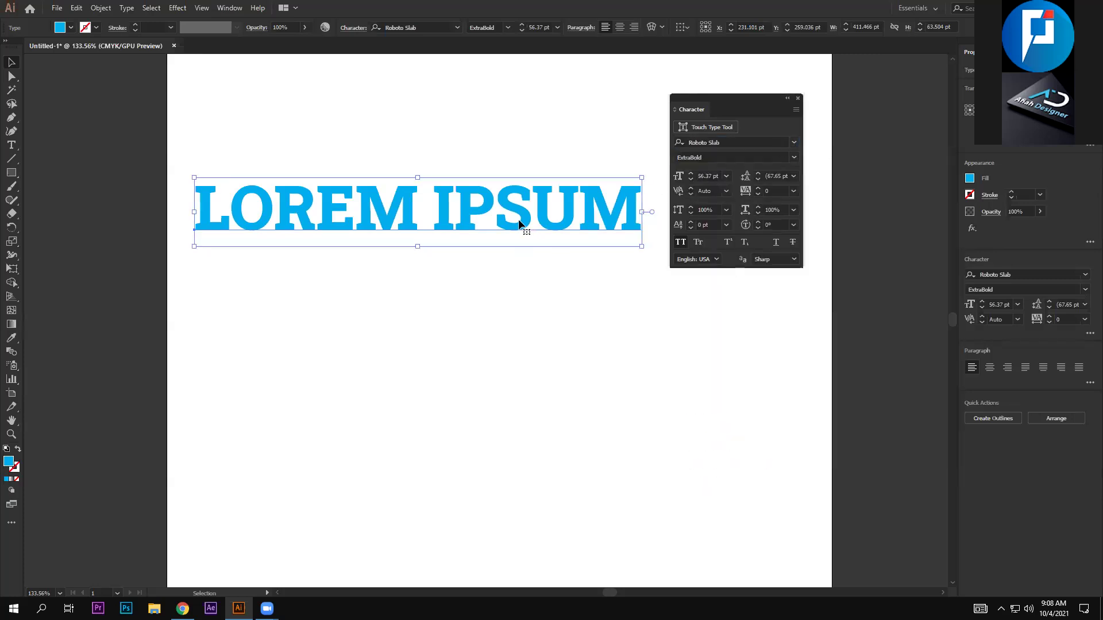
mouse_move(456, 212)
left_mouse_down()
mouse_move(428, 139)
mouse_move(431, 215)
left_mouse_up()
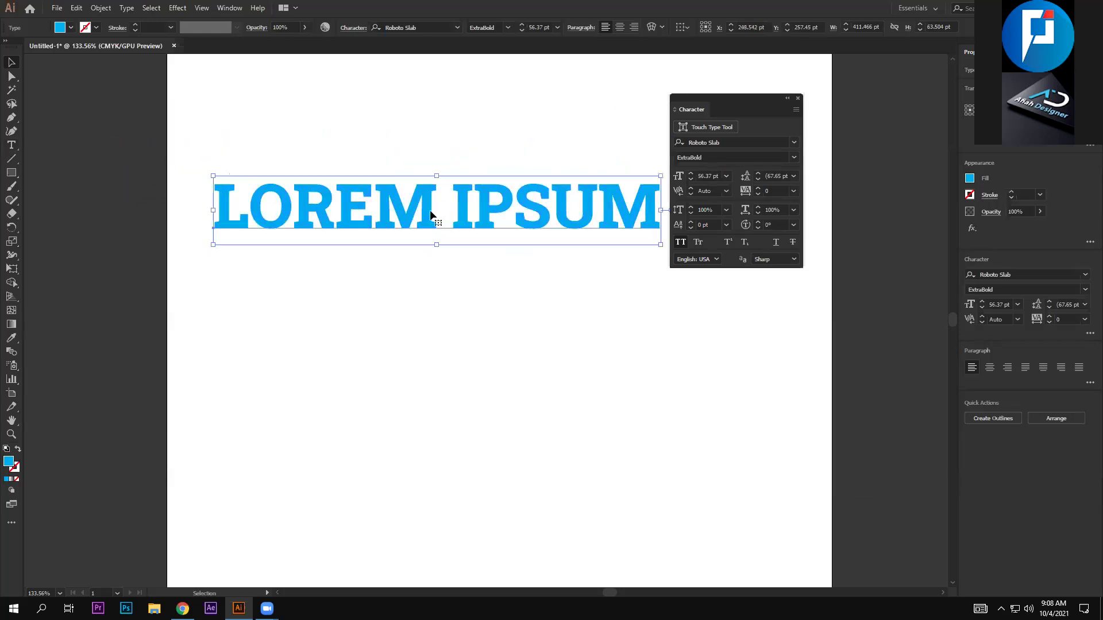
left_click(794, 142)
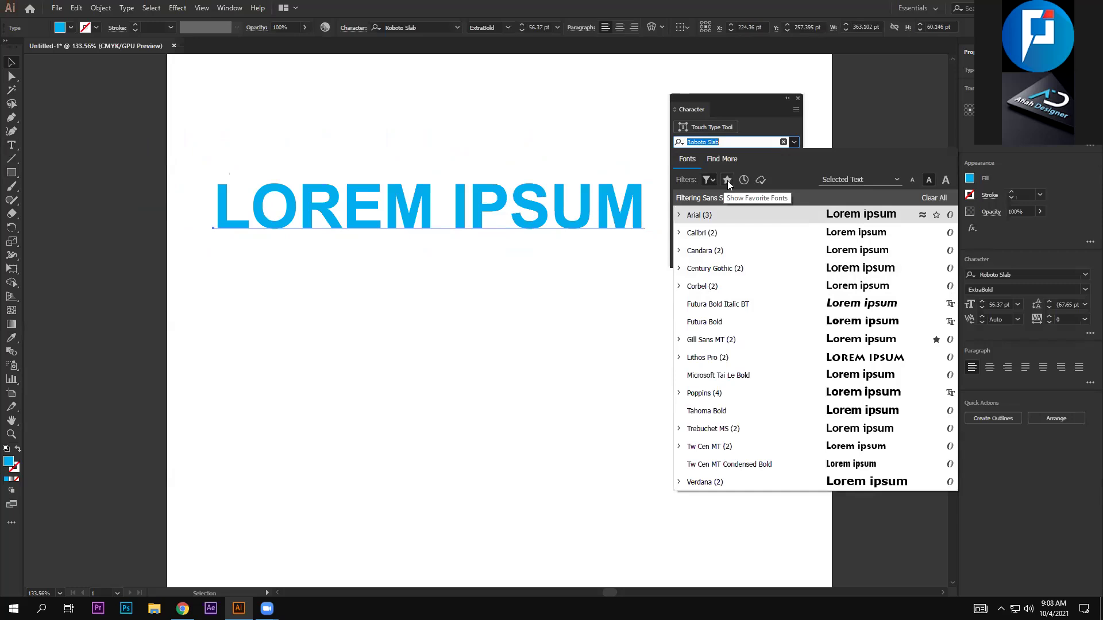
left_click(761, 180)
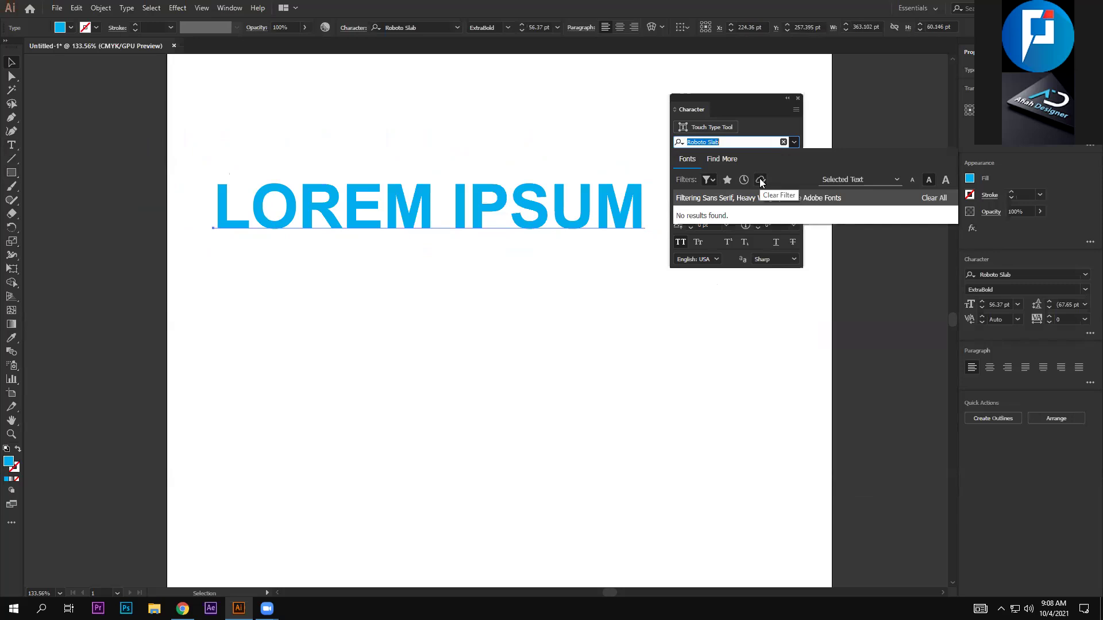
left_click(126, 11)
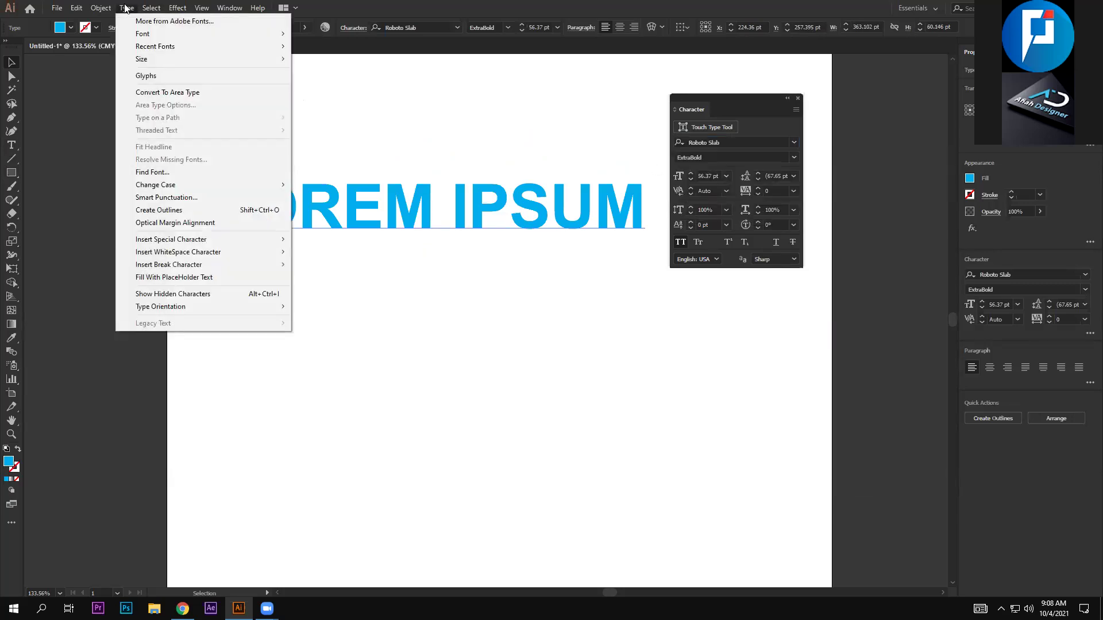
left_click(165, 25)
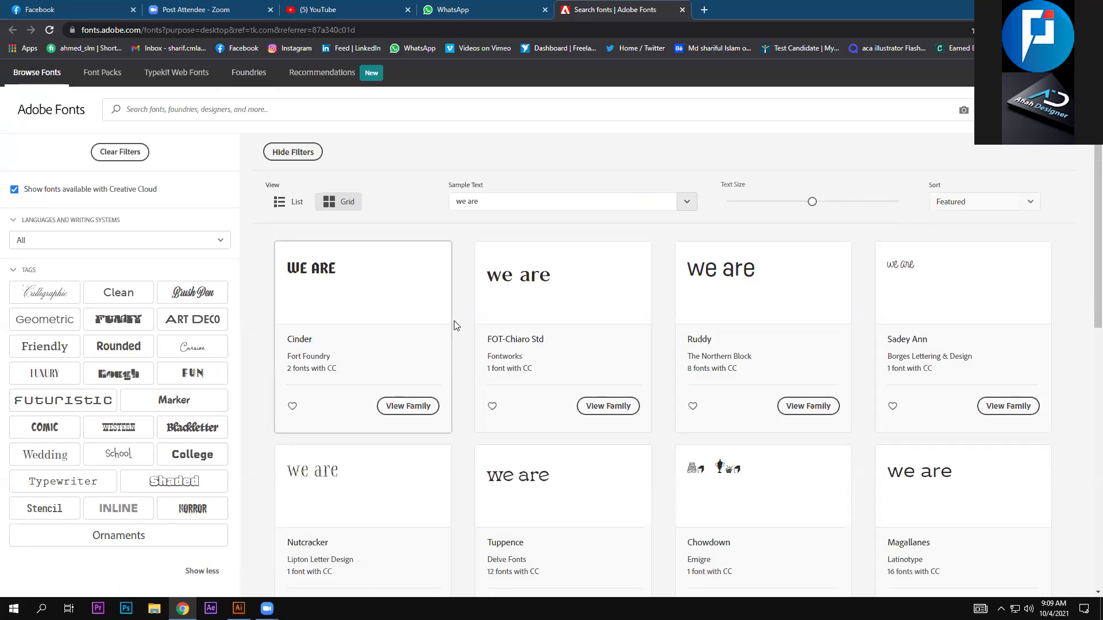
Show the Adobe Fonts results as a list previewing "we are", with a resized preview text size
scroll(436, 313, "down", 3)
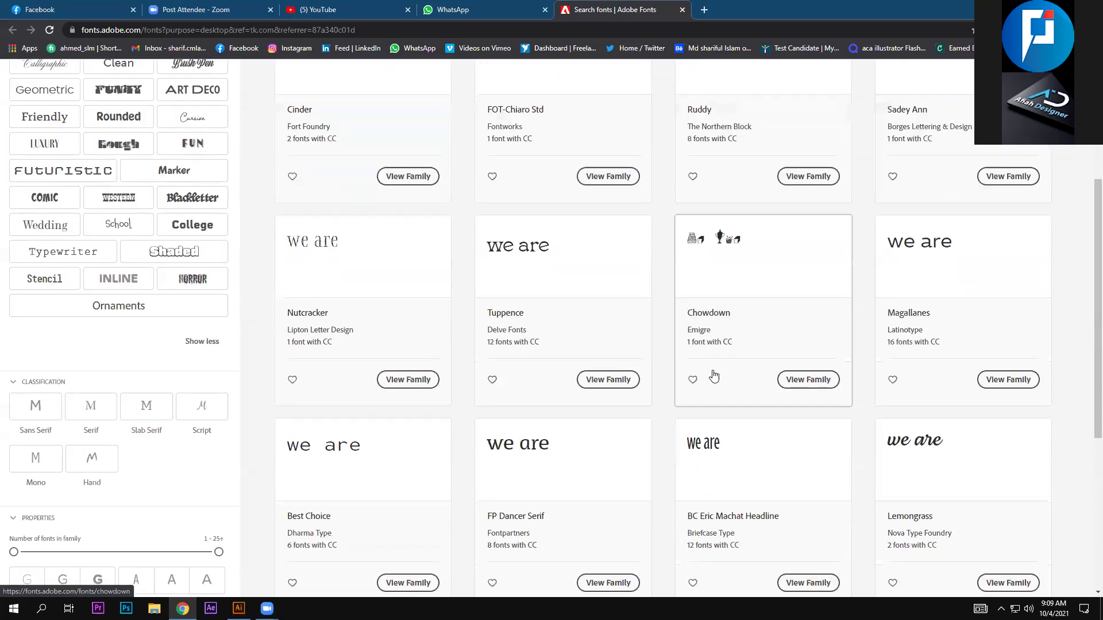
scroll(446, 357, "down", 3)
scroll(446, 361, "down", 3)
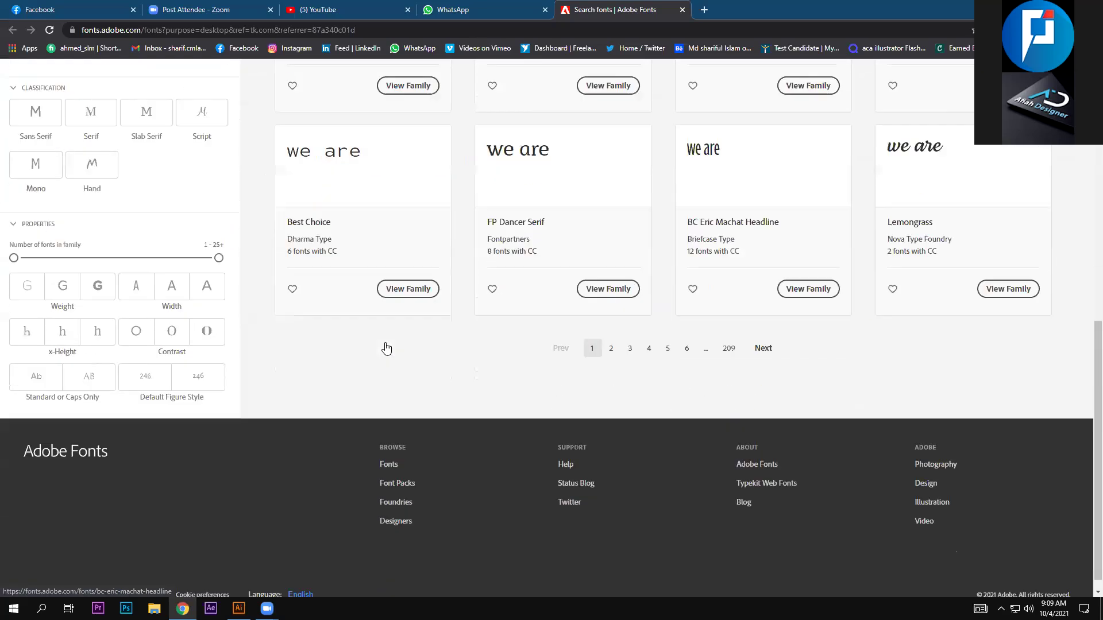
scroll(379, 345, "up", 4)
scroll(285, 207, "up", 3)
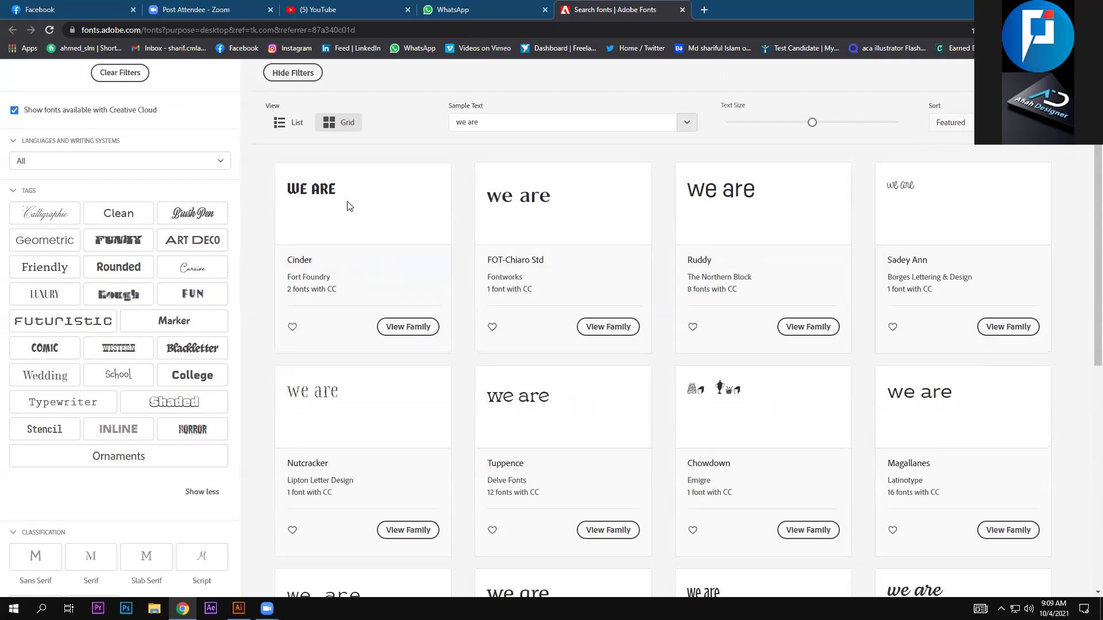
scroll(339, 206, "up", 2)
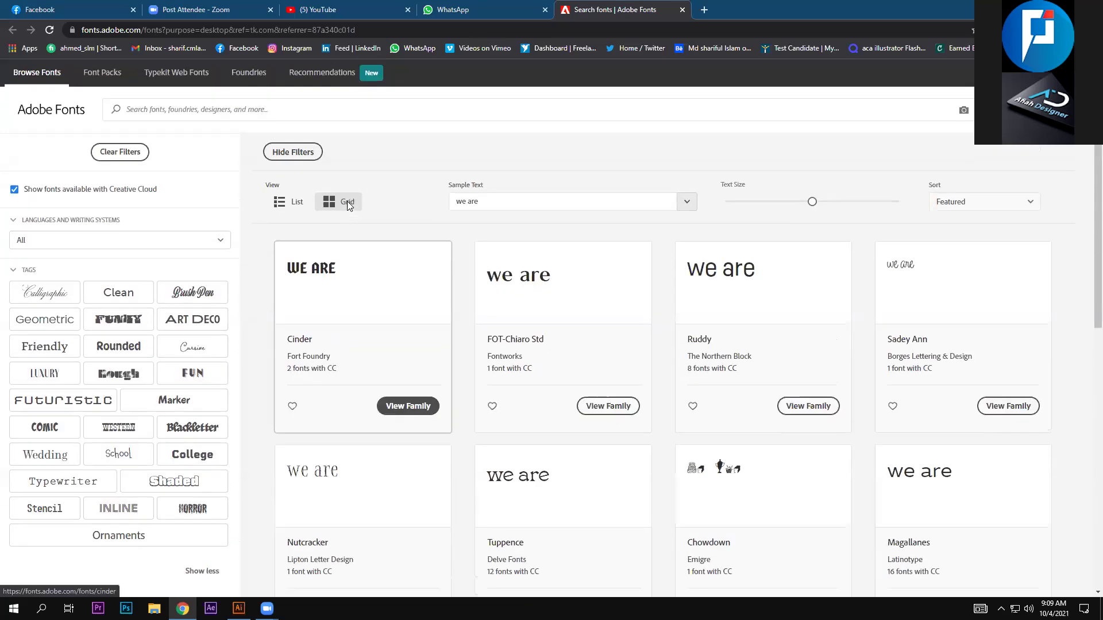
left_click(291, 203)
left_click(481, 201)
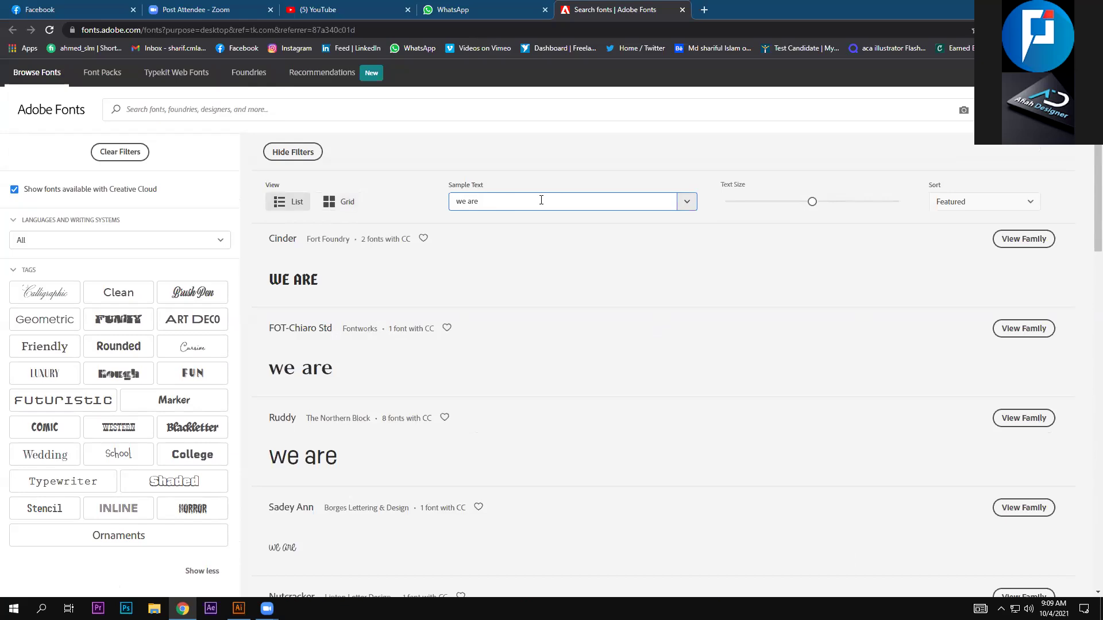
mouse_move(812, 202)
left_mouse_down()
mouse_move(766, 212)
mouse_move(797, 217)
left_mouse_up()
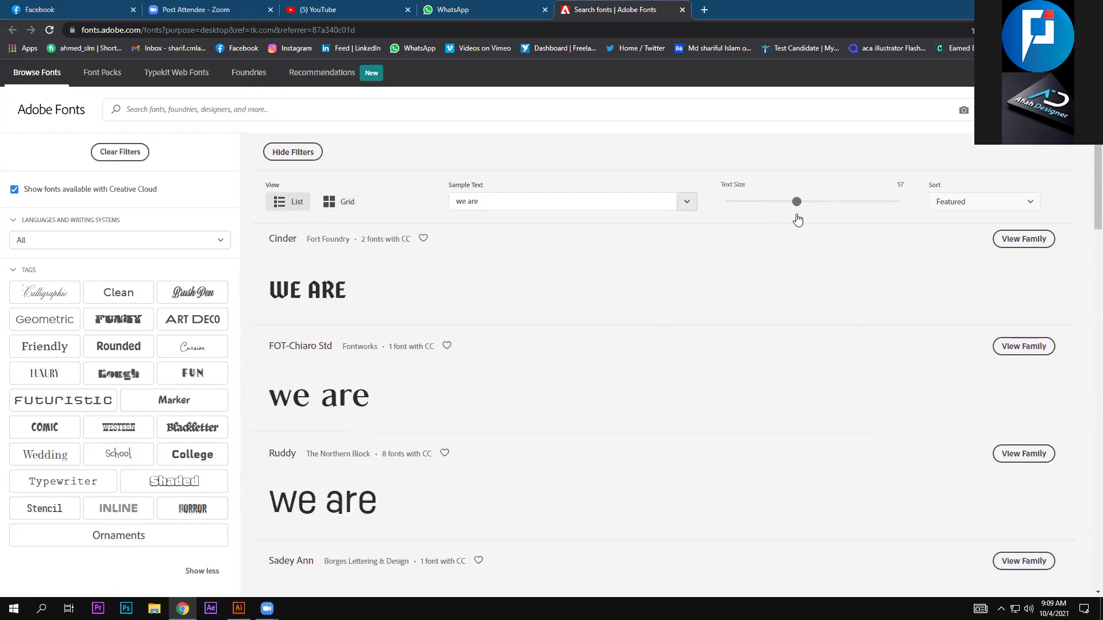
Filter fonts by the Calligraphic tag, then by the Clean tag, leaving the language filter unchanged
left_click(53, 293)
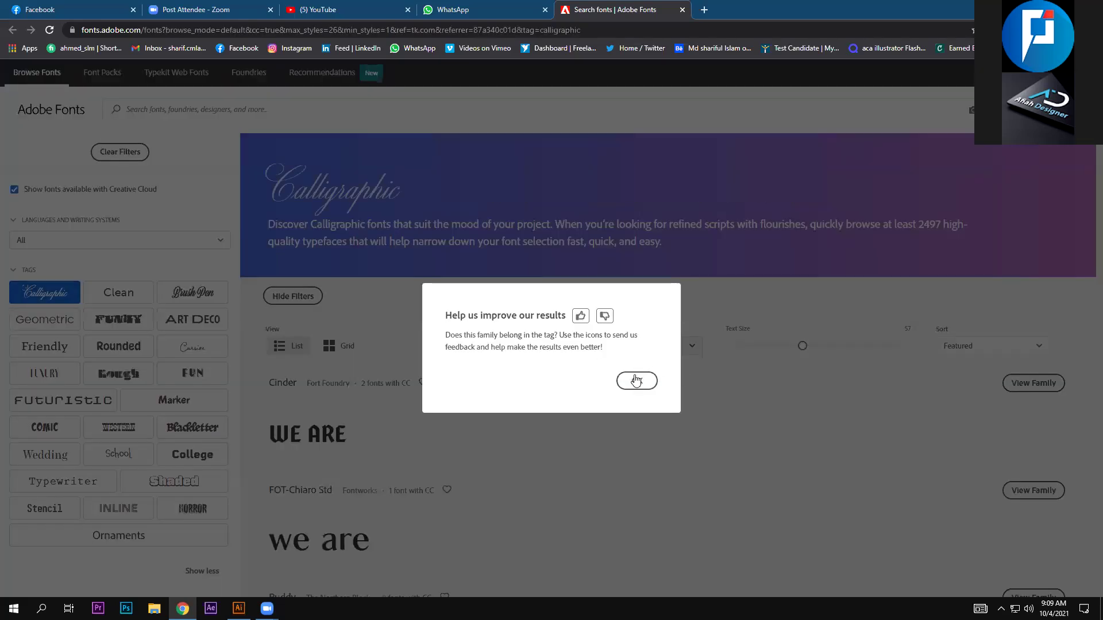
key("Return")
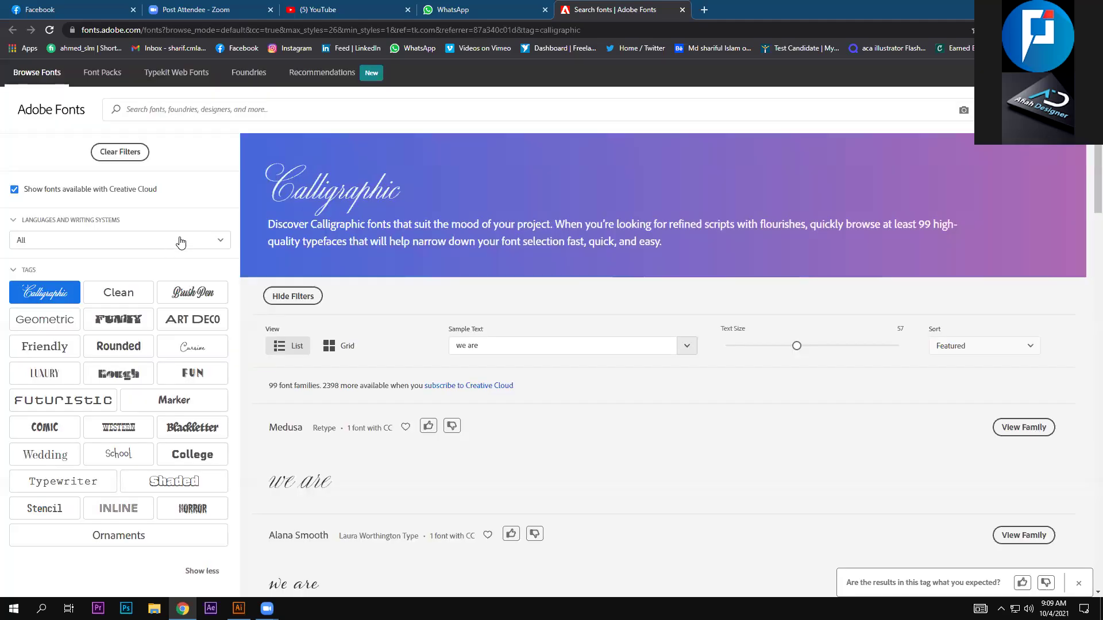
key("Right")
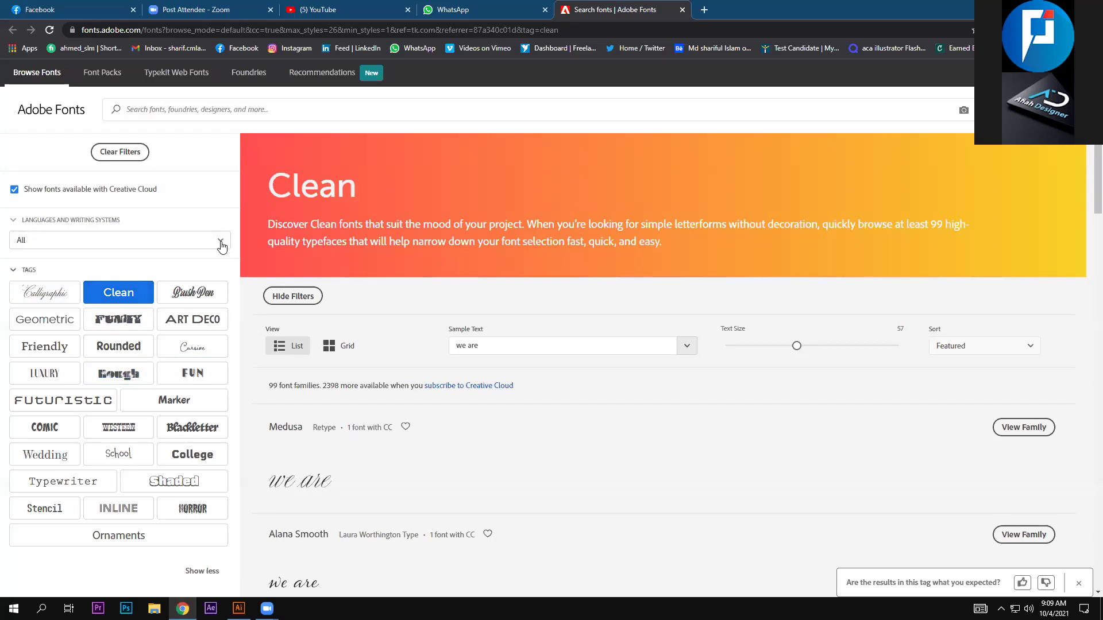
left_click(148, 240)
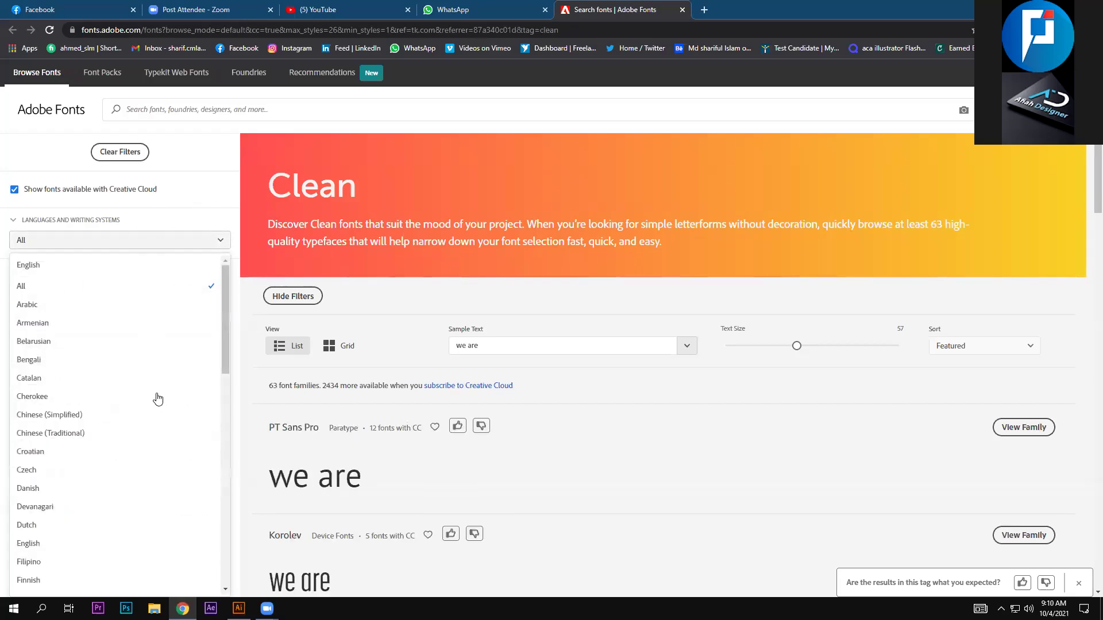
scroll(123, 313, "down", 1)
scroll(121, 373, "down", 3)
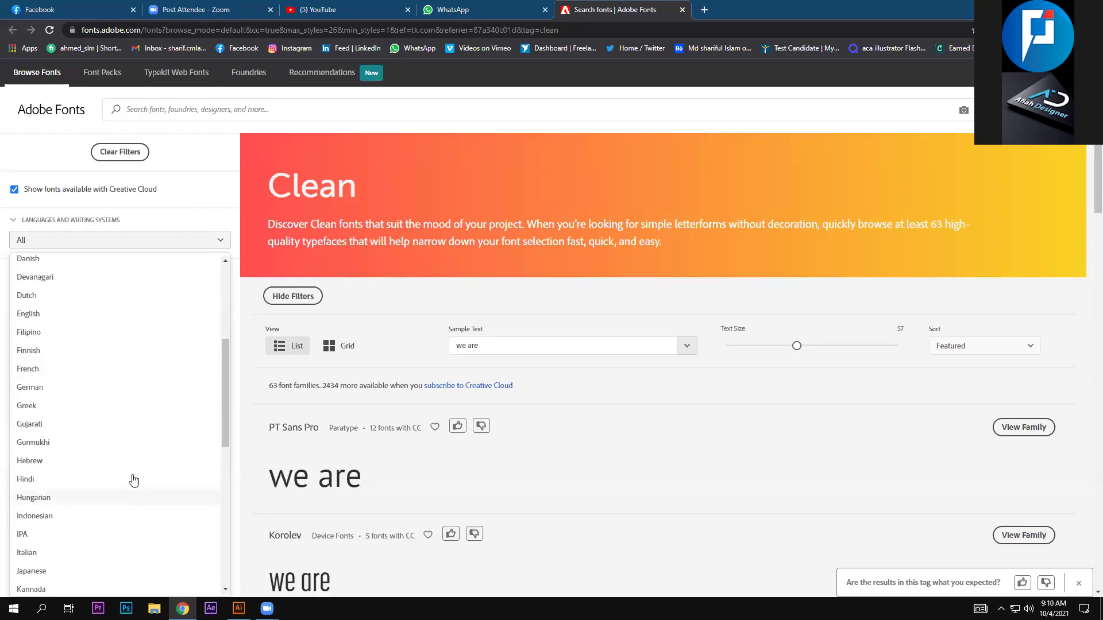
scroll(135, 425, "down", 3)
left_click(842, 448)
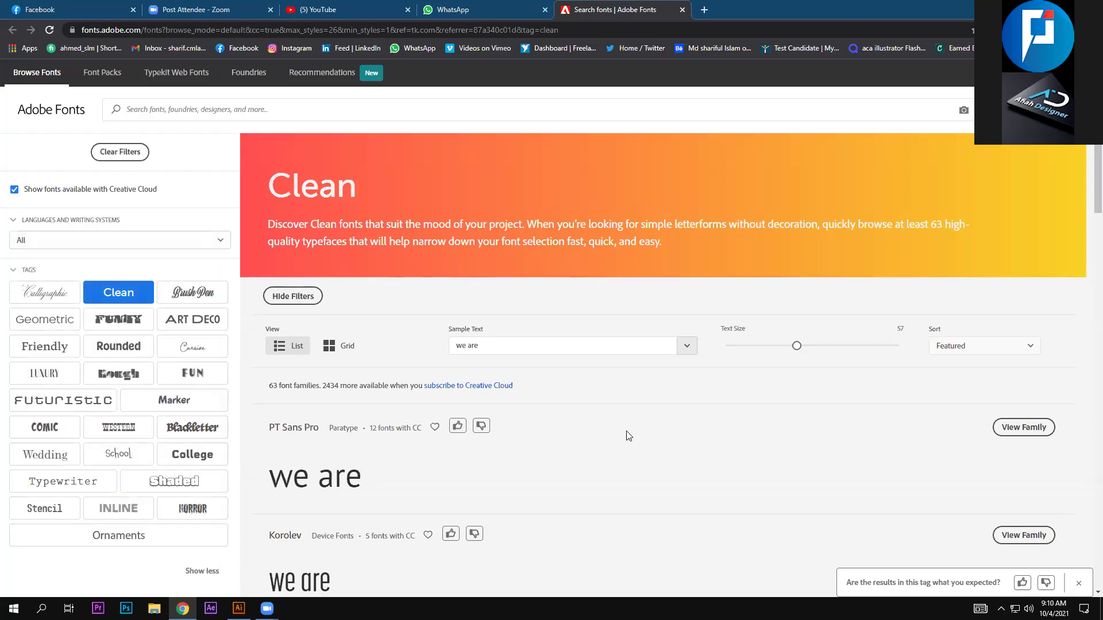
scroll(177, 507, "down", 2)
scroll(178, 431, "down", 4)
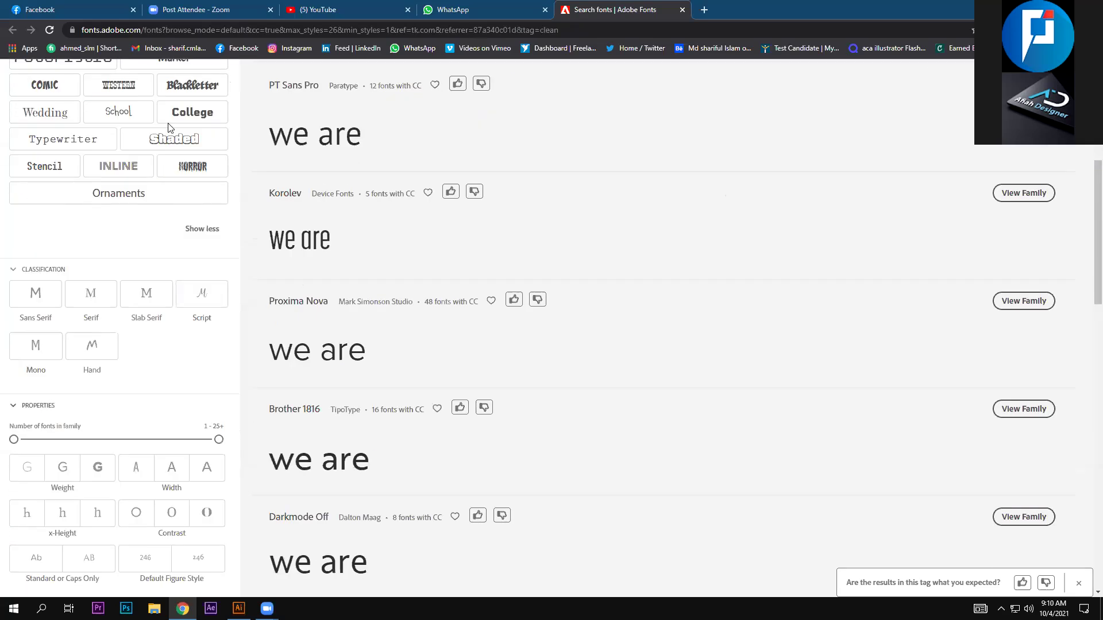
scroll(212, 236, "down", 3)
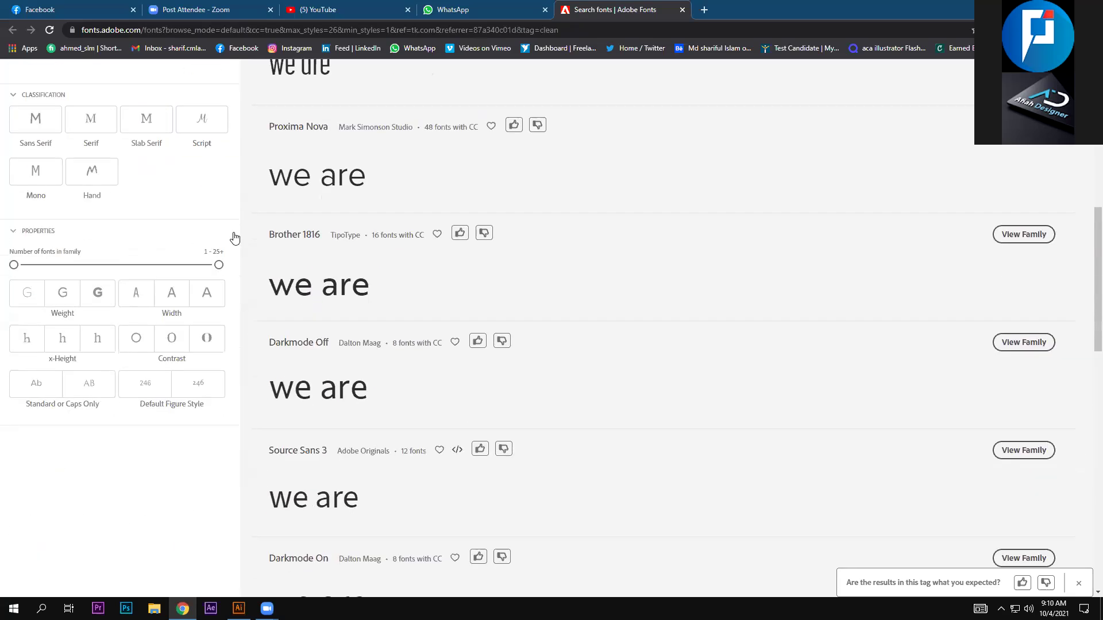
scroll(157, 198, "up", 1)
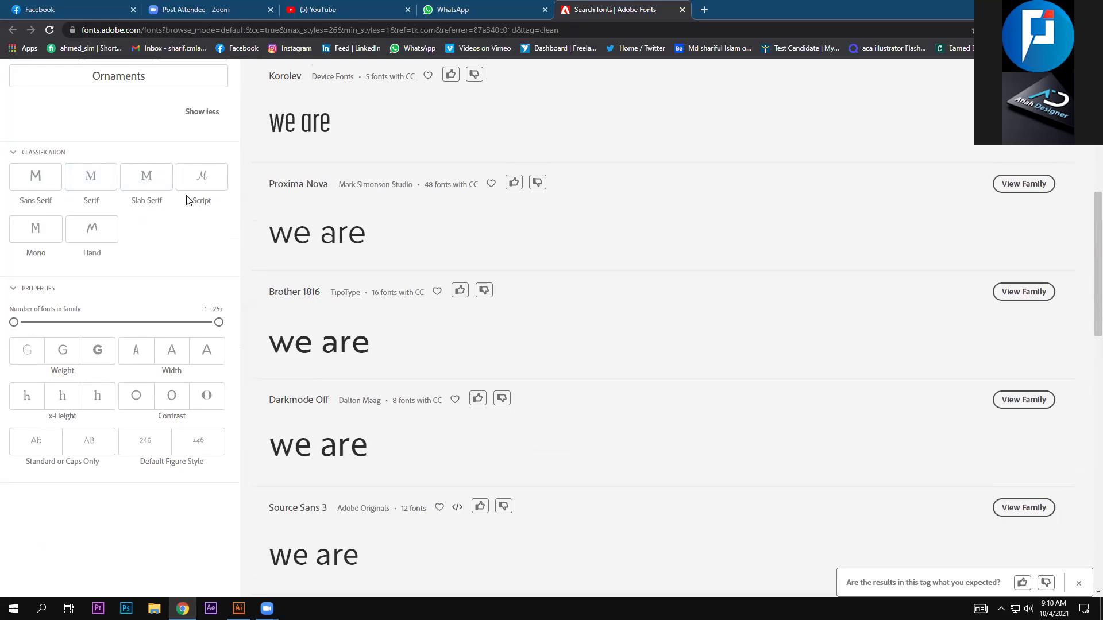
Toggle the Classification filter between Serif and Slab Serif, ending on Slab Serif
left_click_drag(214, 201, 184, 205)
left_click(189, 221)
left_click(130, 178)
left_click(151, 182)
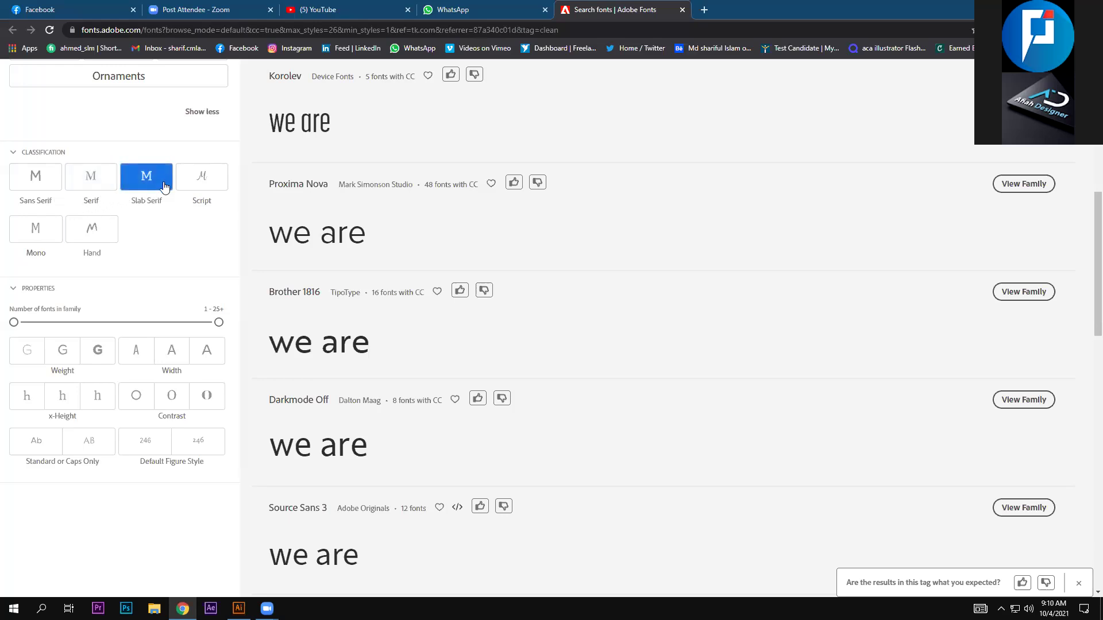
left_click(92, 193)
left_click(160, 181)
left_click(153, 179)
left_click(96, 178)
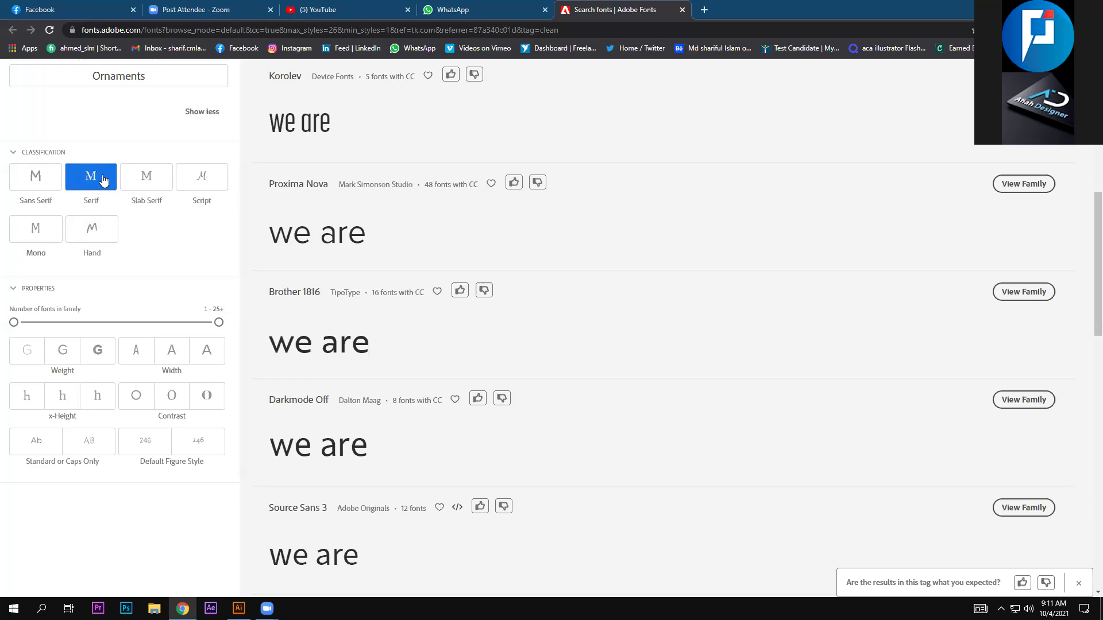
left_click(148, 181)
left_click(91, 179)
left_click(156, 178)
left_click(100, 184)
left_click(144, 179)
left_click(109, 178)
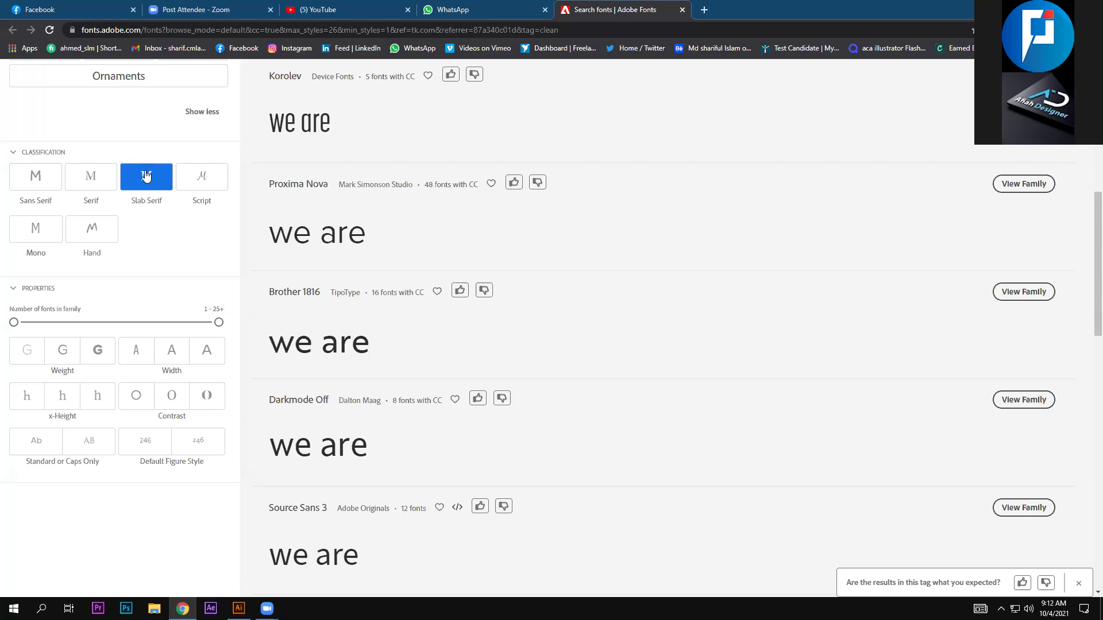
Select Sans Serif under Classification so Korolev, Proxima Nova and Brother 1816 are listed
left_click(32, 188)
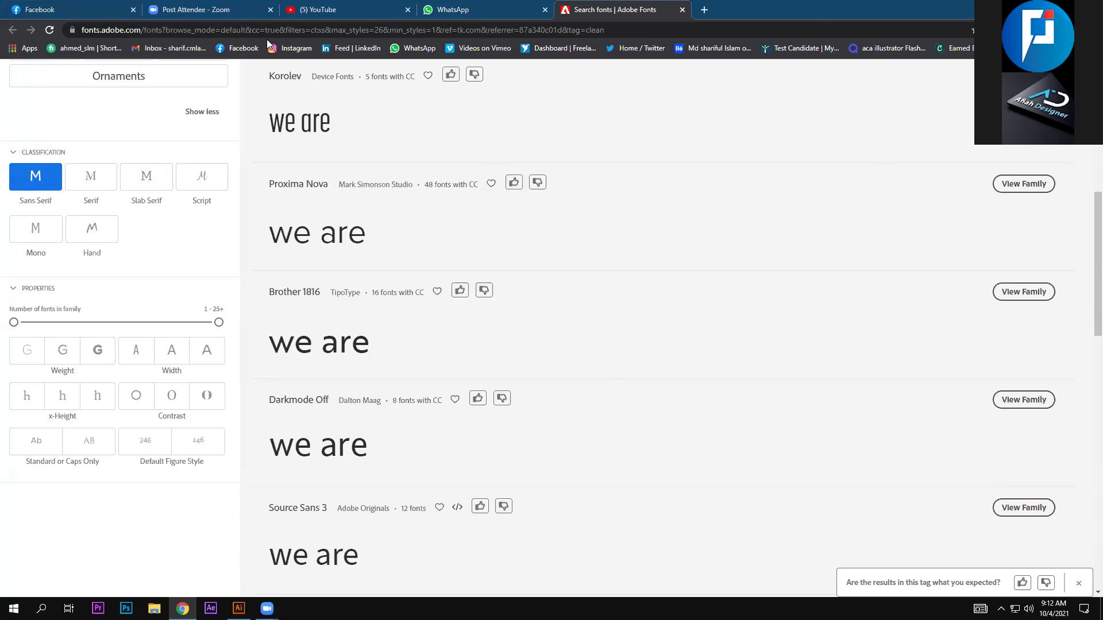
left_click(188, 6)
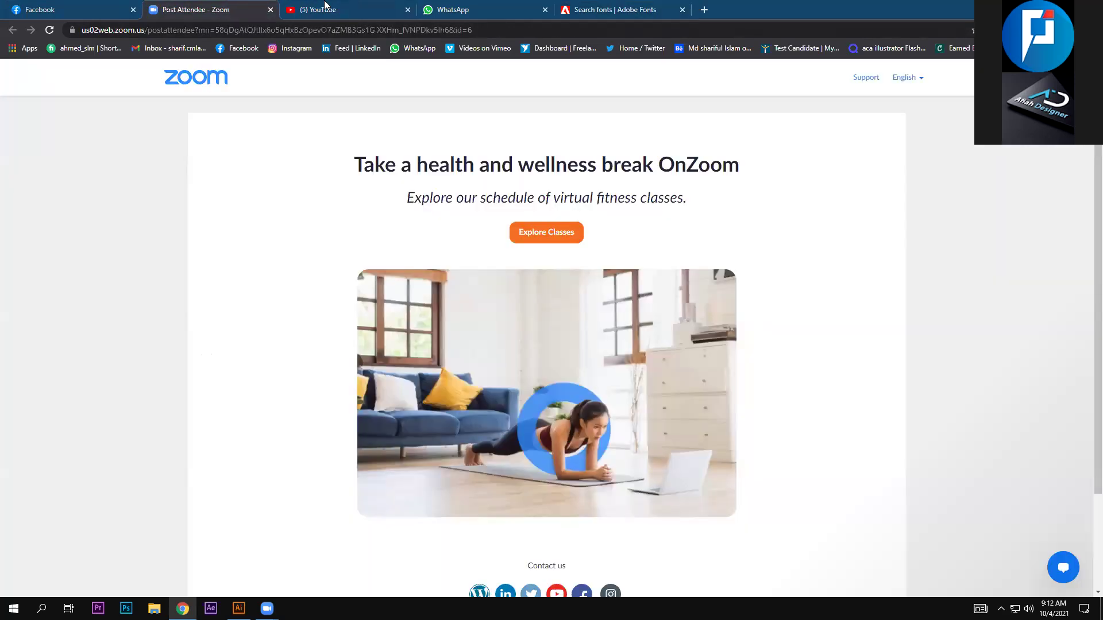
key("ctrl+Tab")
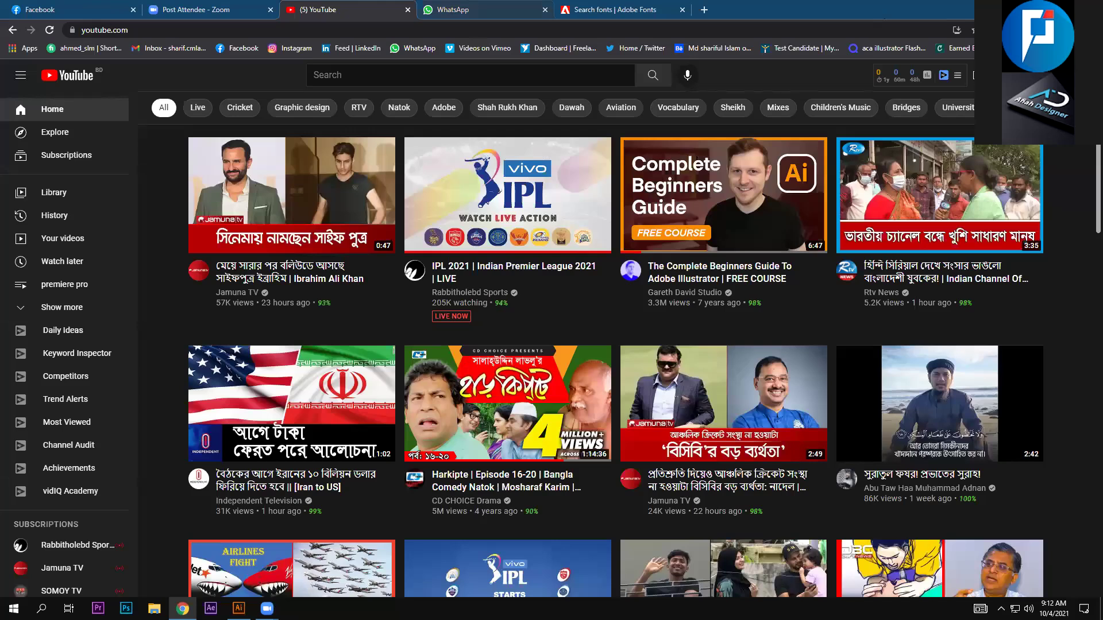
key("ctrl+Tab")
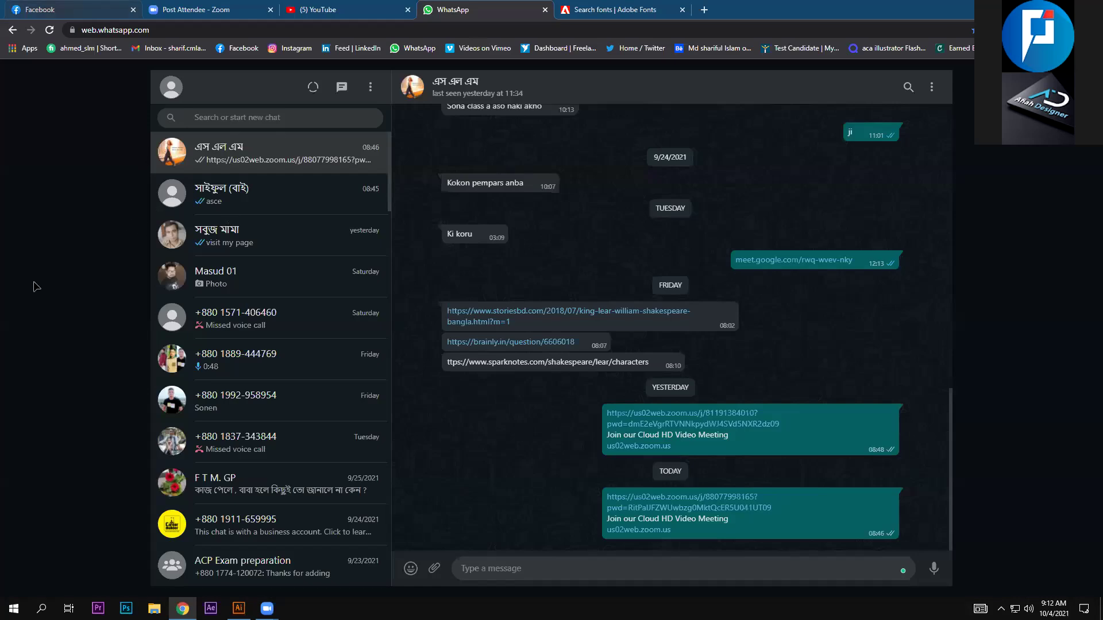
key("ctrl+1")
key("alt+Tab")
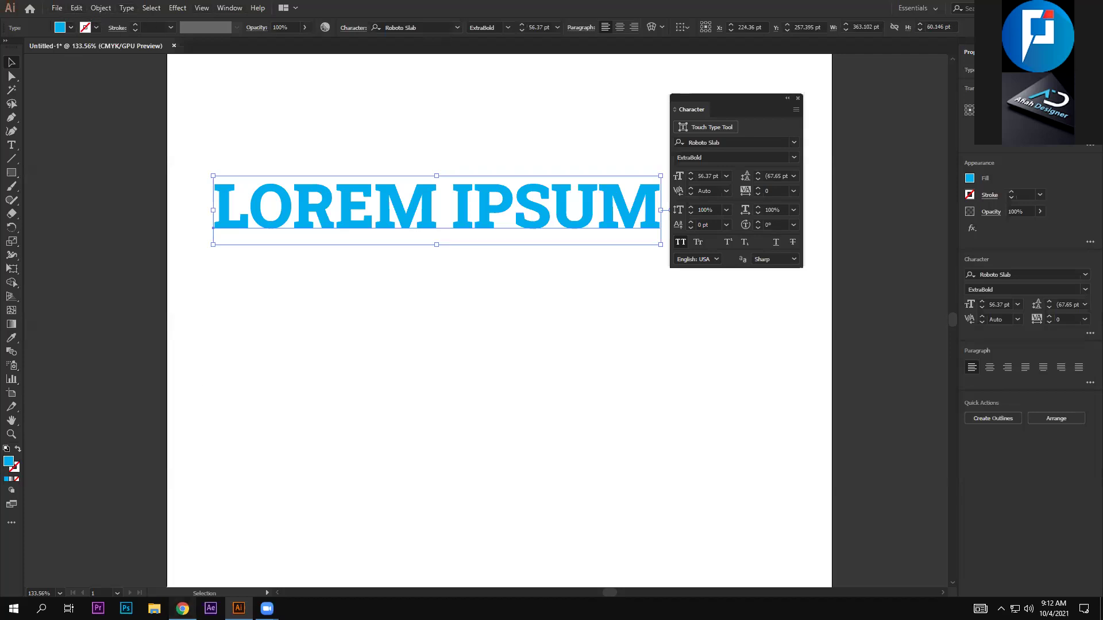
key("alt+Tab")
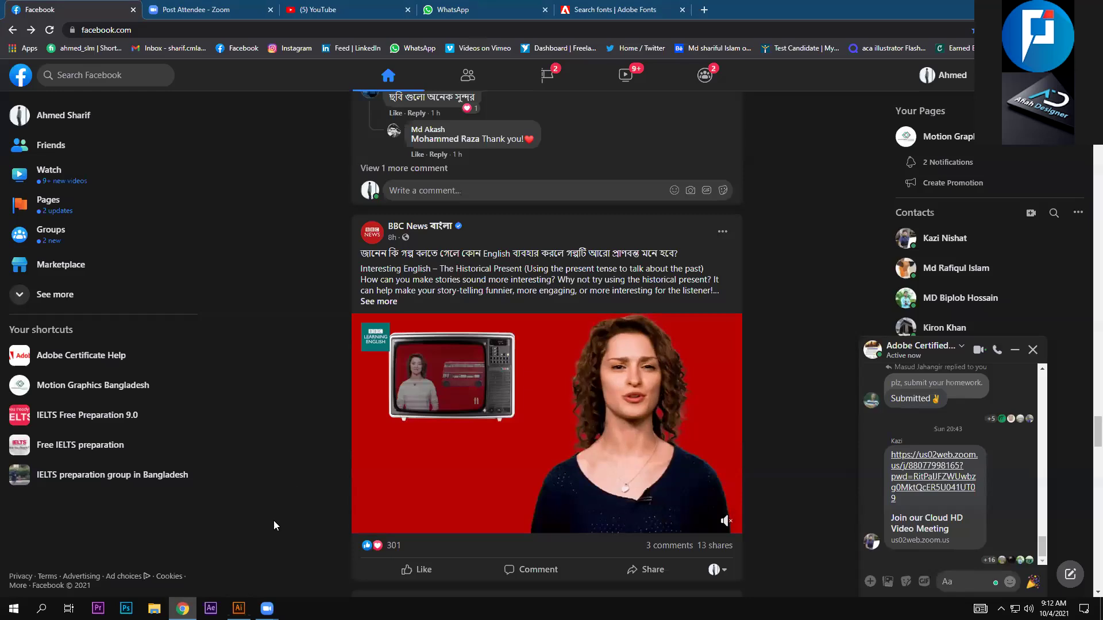
left_click(601, 6)
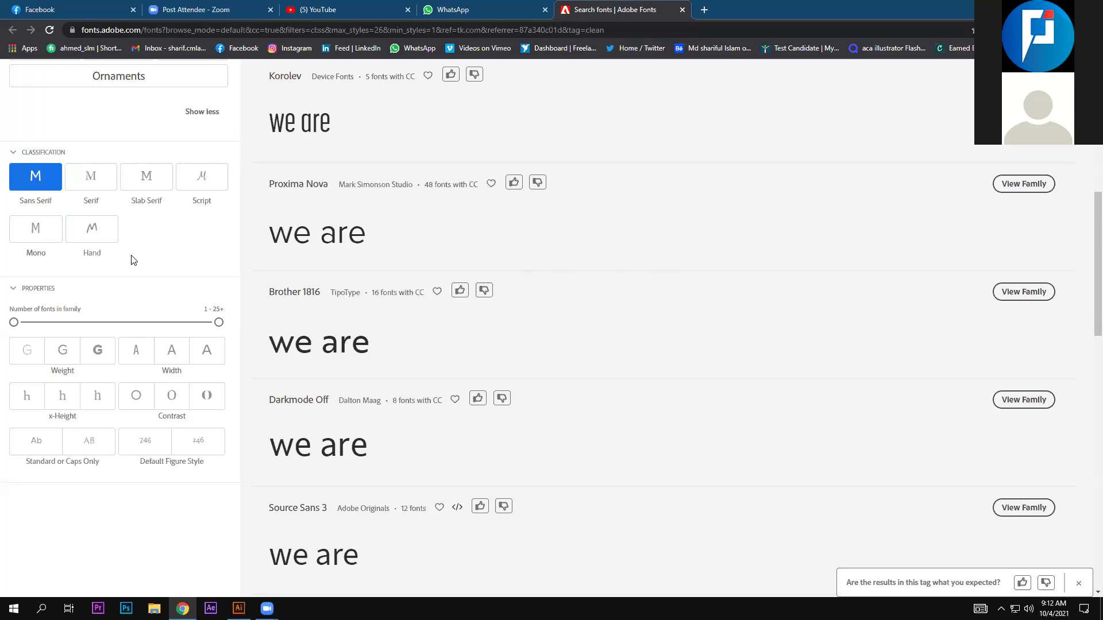
Narrow the Clean sans-serif results by classification, requiring at least two fonts per family
left_click(35, 240)
scroll(155, 241, "down", 1)
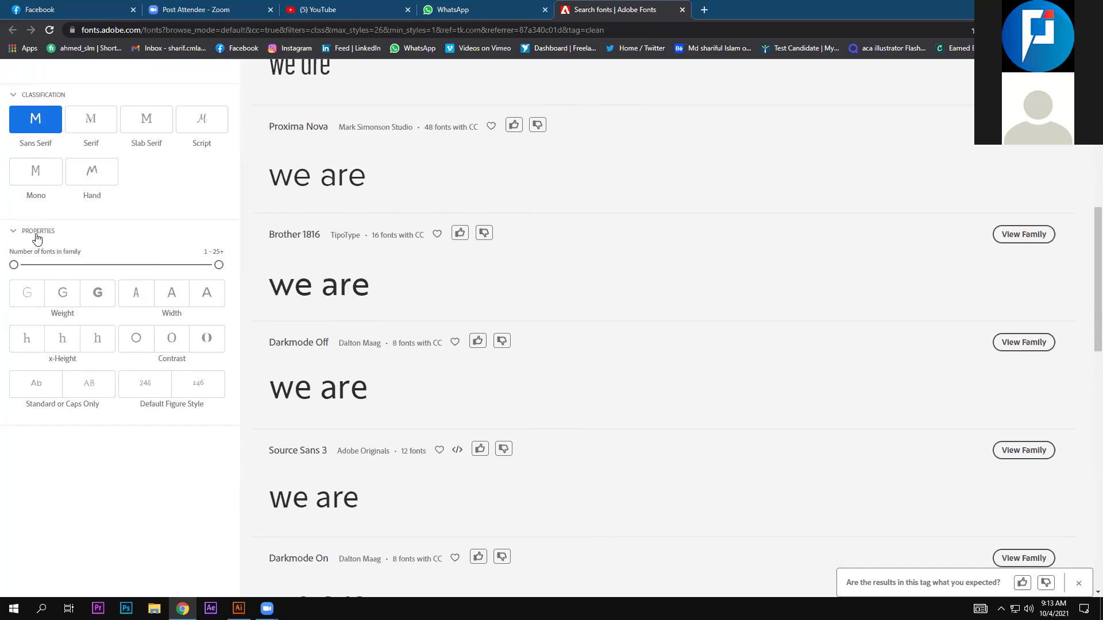
mouse_move(15, 265)
left_mouse_down()
mouse_move(79, 265)
mouse_move(31, 265)
left_mouse_up()
Toggle the Light, Medium and Bold weight filters, leaving them unset, and return to the top
left_click(28, 295)
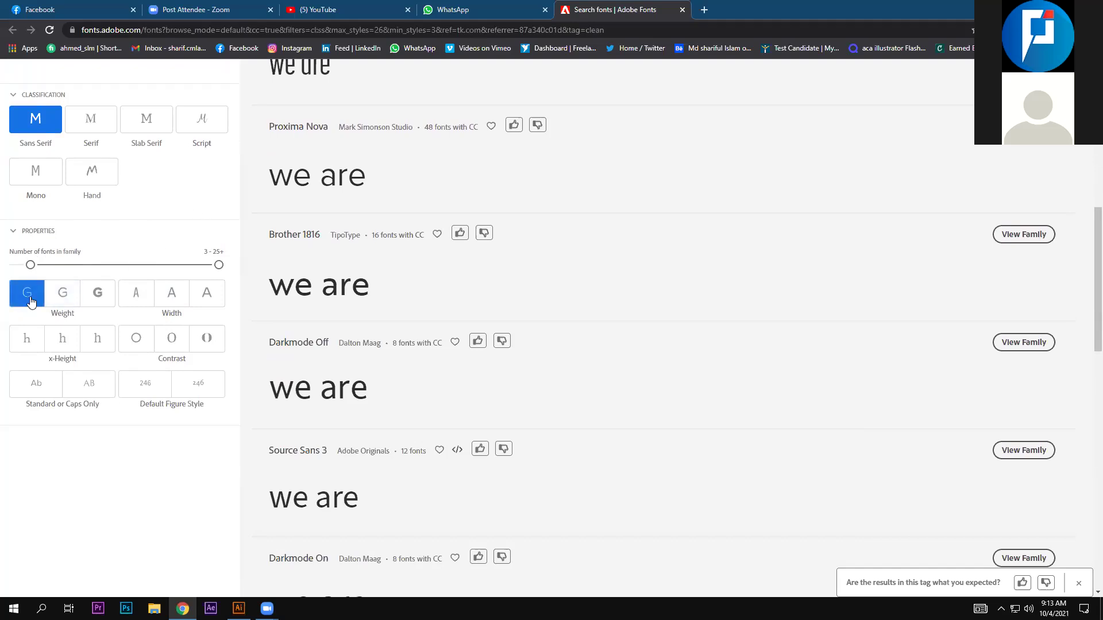
left_click(57, 297)
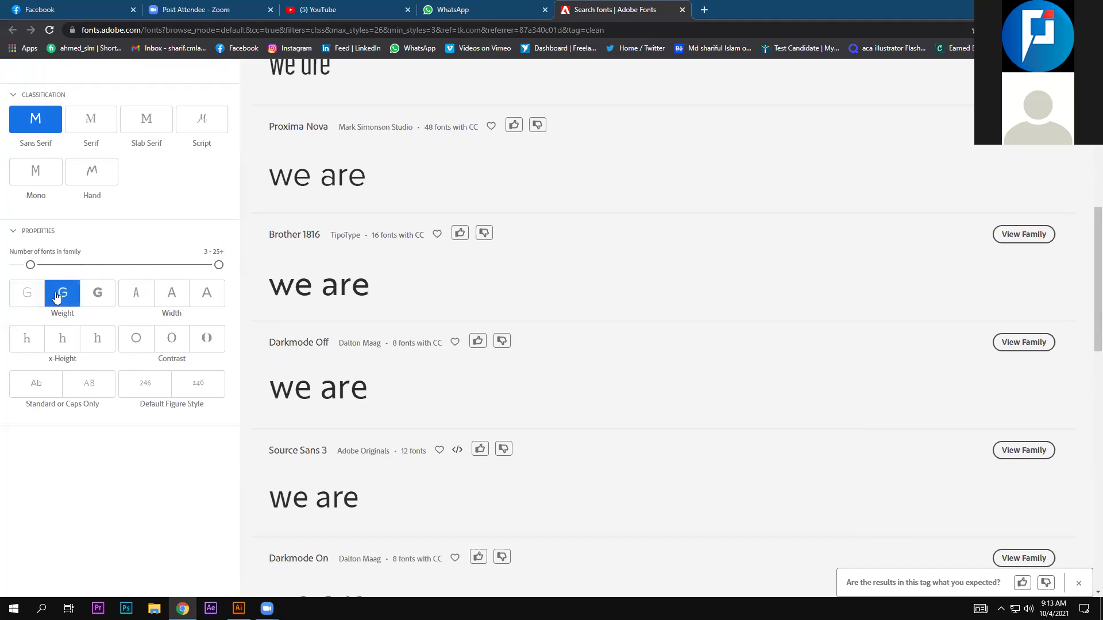
left_click(84, 295)
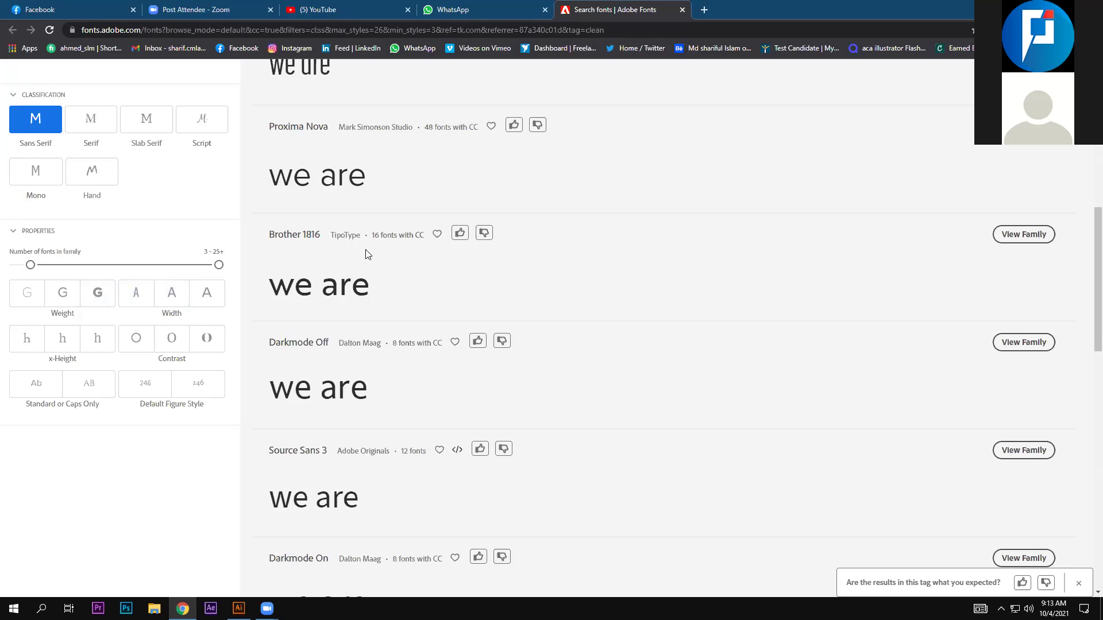
scroll(611, 285, "up", 3)
scroll(612, 287, "up", 1)
scroll(613, 290, "up", 3)
scroll(616, 294, "up", 2)
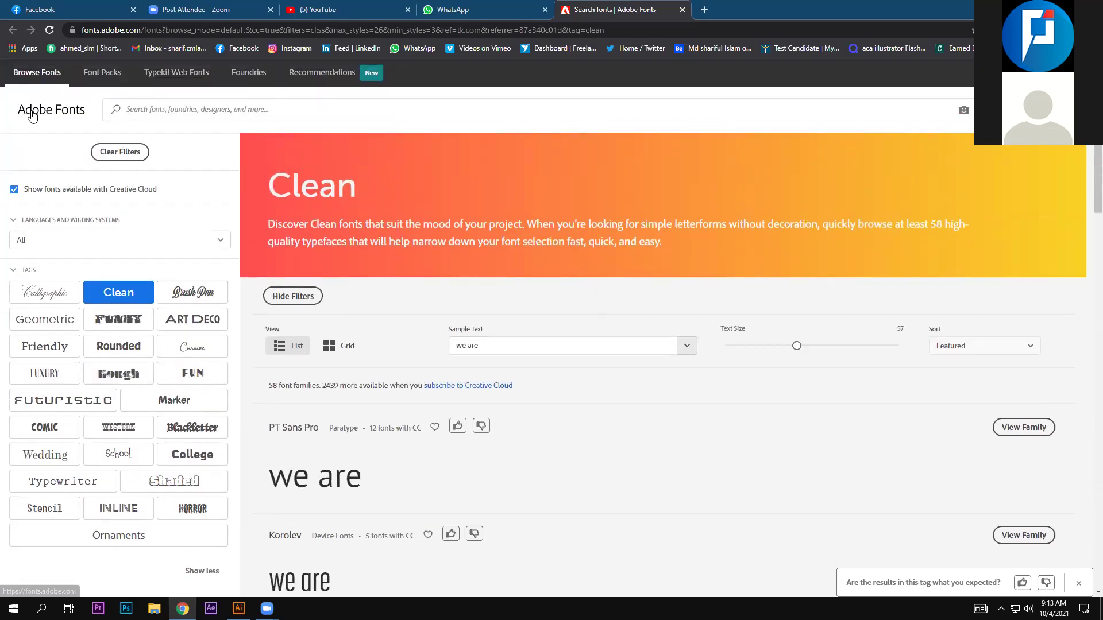
Scroll the Clean results and open the Proxima Nova family page
scroll(638, 379, "down", 3)
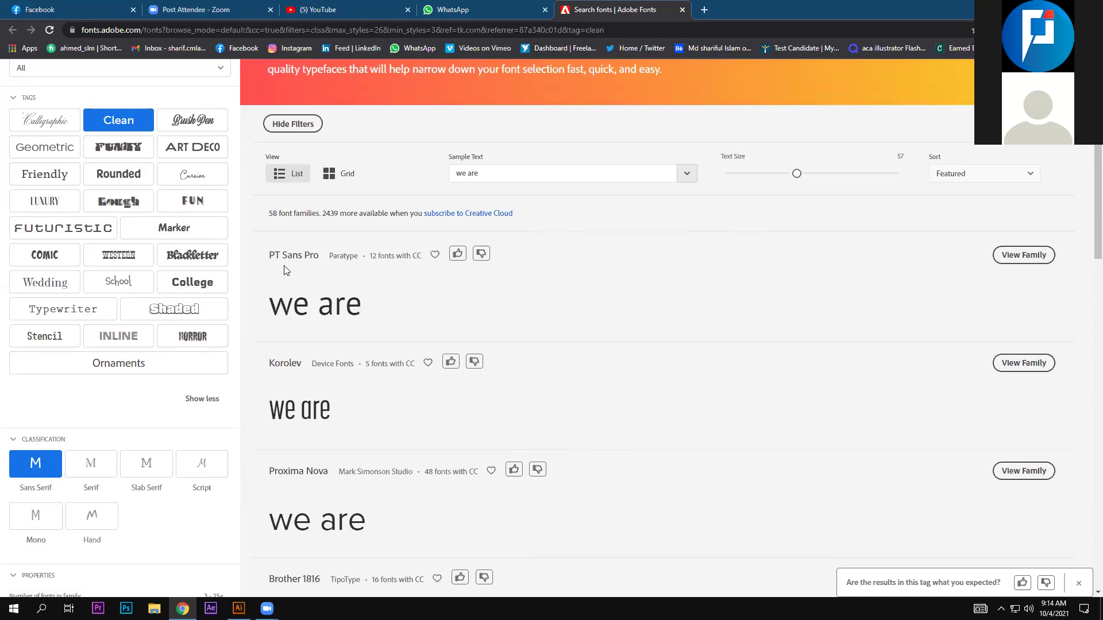
scroll(726, 335, "down", 2)
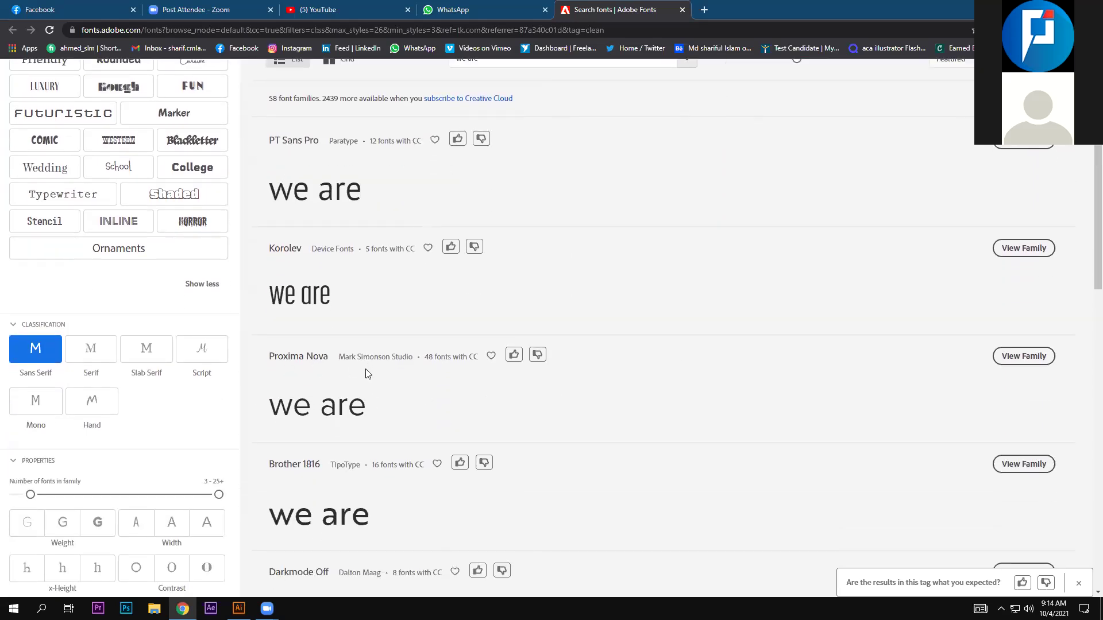
scroll(370, 373, "down", 1)
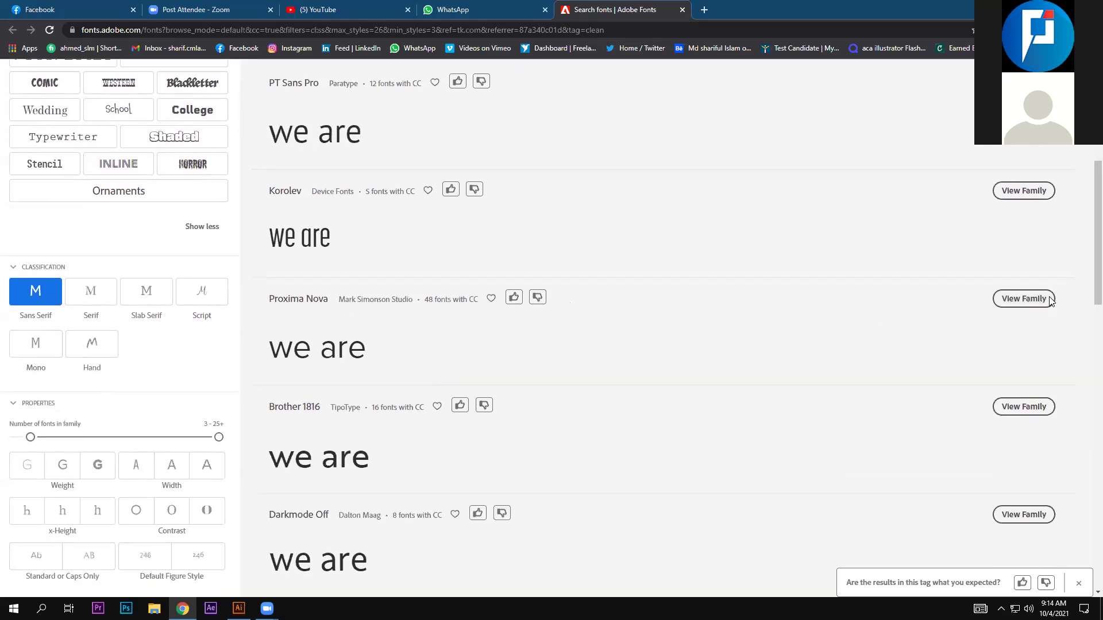
left_click(1023, 299)
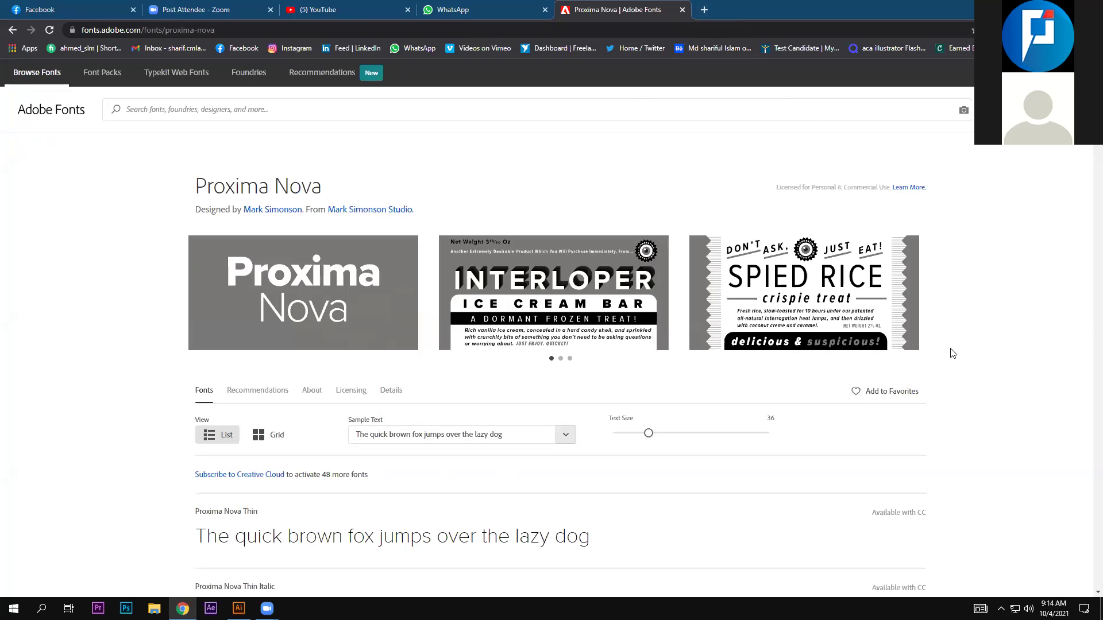
Enlarge Proxima Nova's style previews to about size 39, then return to Illustrator
scroll(954, 354, "down", 3)
mouse_move(649, 261)
left_mouse_down()
mouse_move(681, 262)
mouse_move(653, 265)
left_mouse_up()
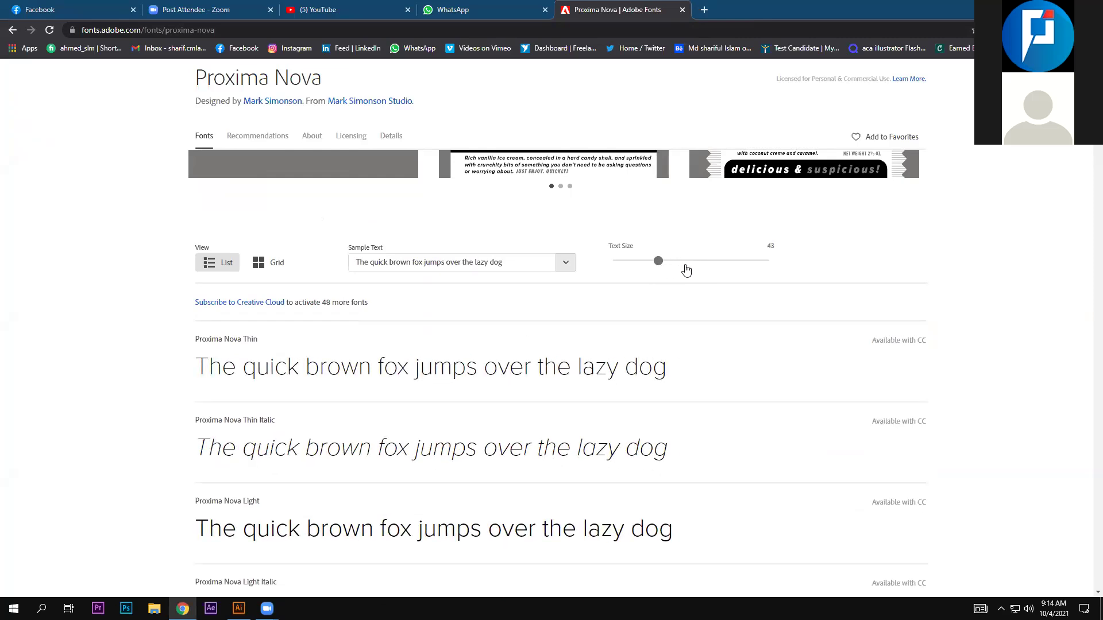
key("Right")
key("Right")
key("Right")
key("Right")
key("Right")
key("Right")
key("Right")
key("Right")
key("Right")
key("Left")
key("Left")
key("Left")
key("Left")
key("Left")
key("Left")
key("Left")
key("Left")
key("Left")
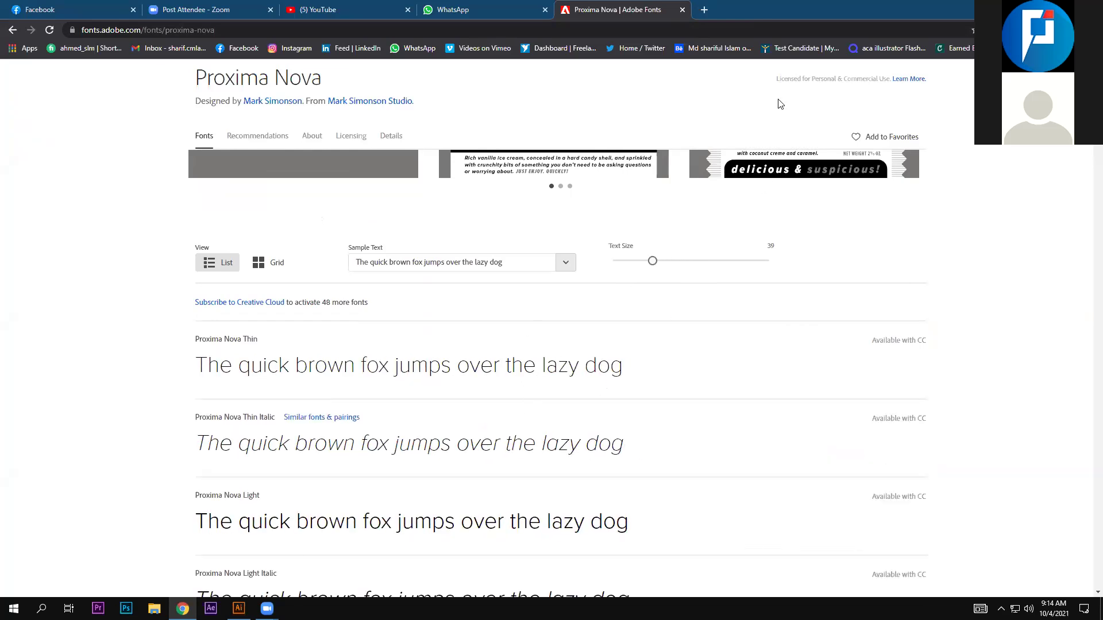
key("alt+Tab")
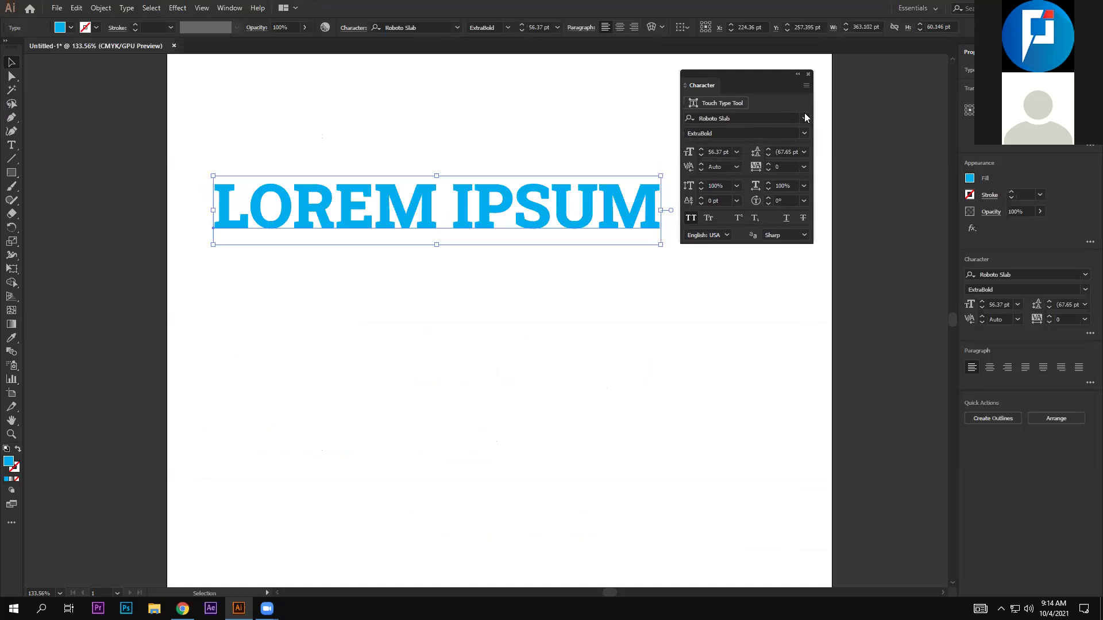
Clear the Character panel font filter and view only the favourite fonts
left_click(804, 116)
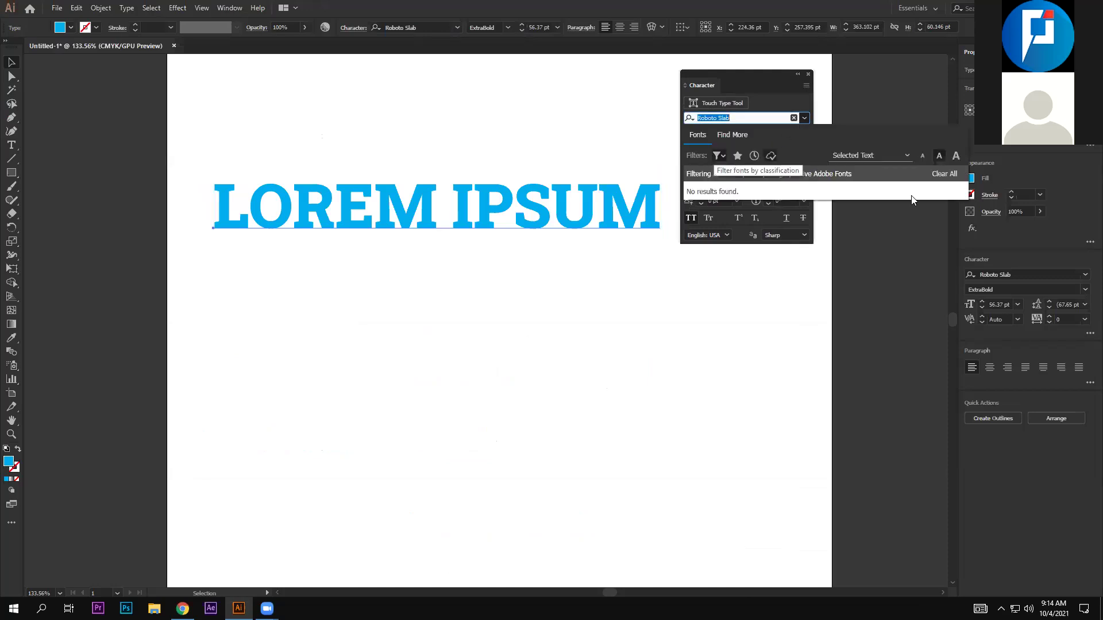
left_click(943, 174)
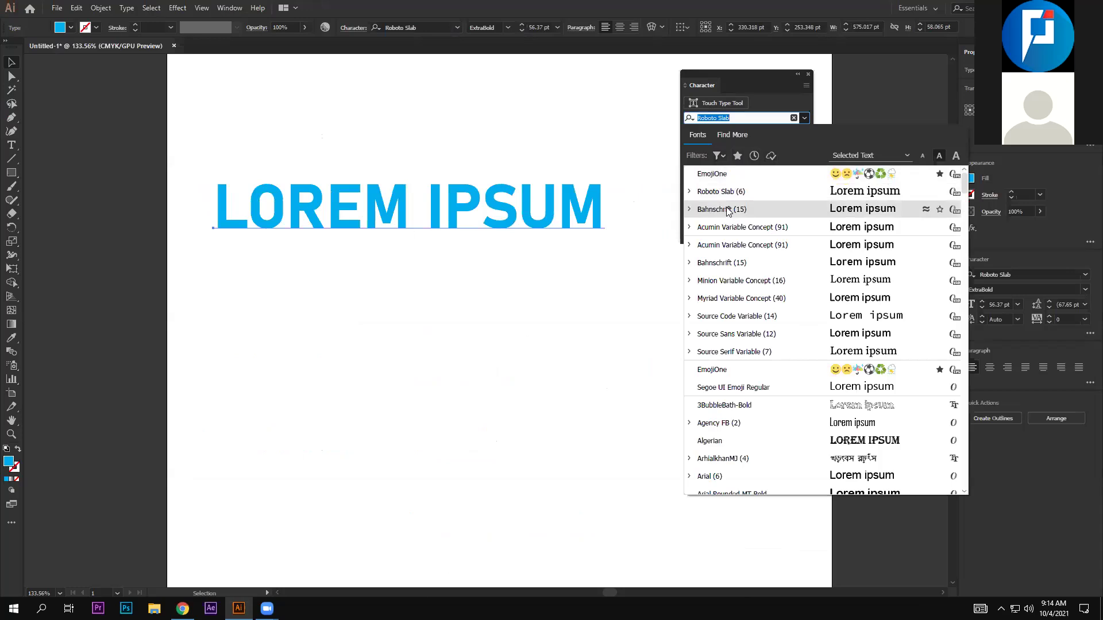
left_click(716, 156)
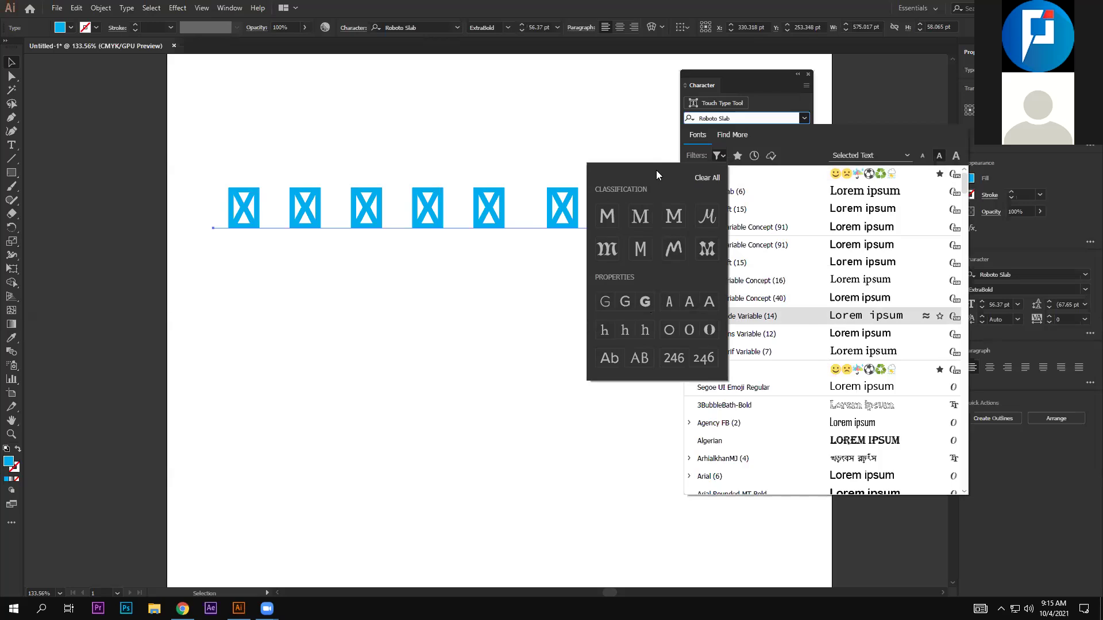
left_click(737, 157)
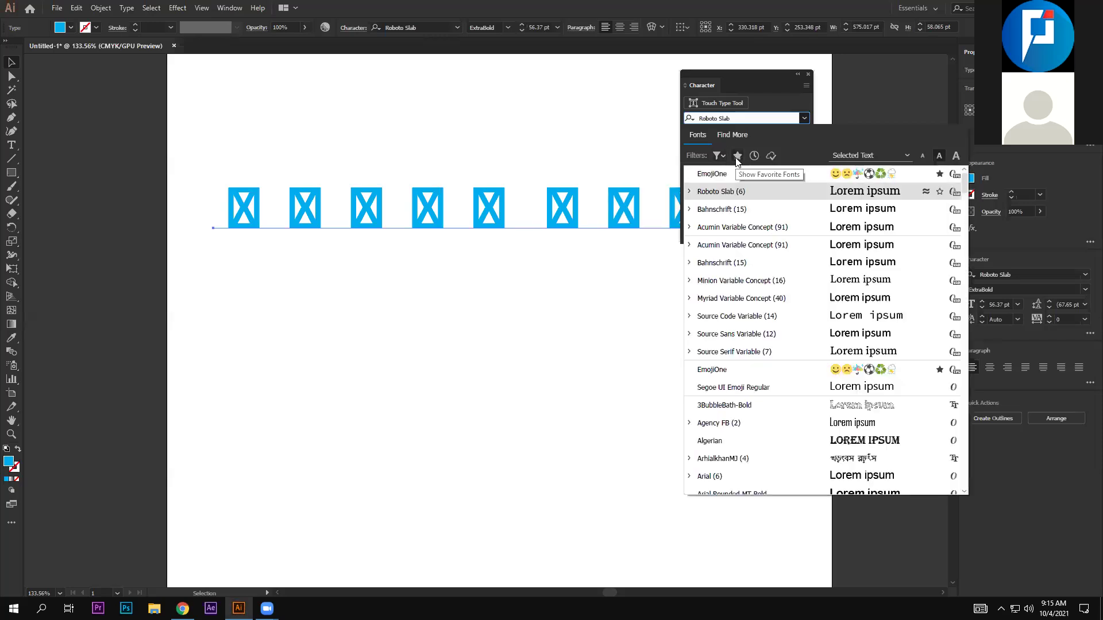
left_click(736, 156)
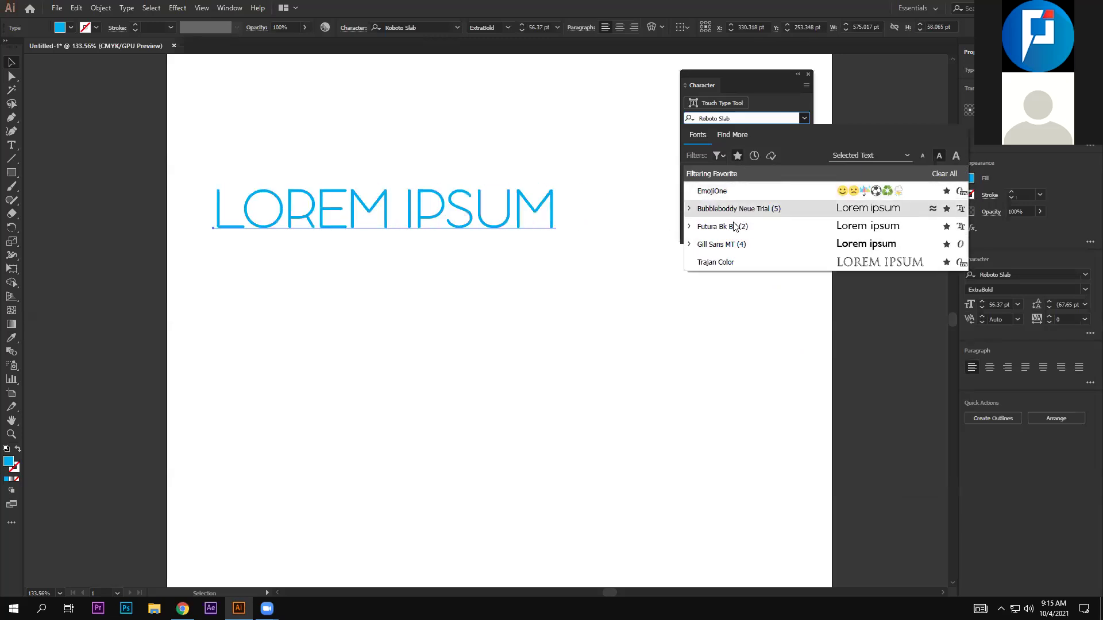
Show the full font list again and star Calisto MT as a favourite
left_click(716, 156)
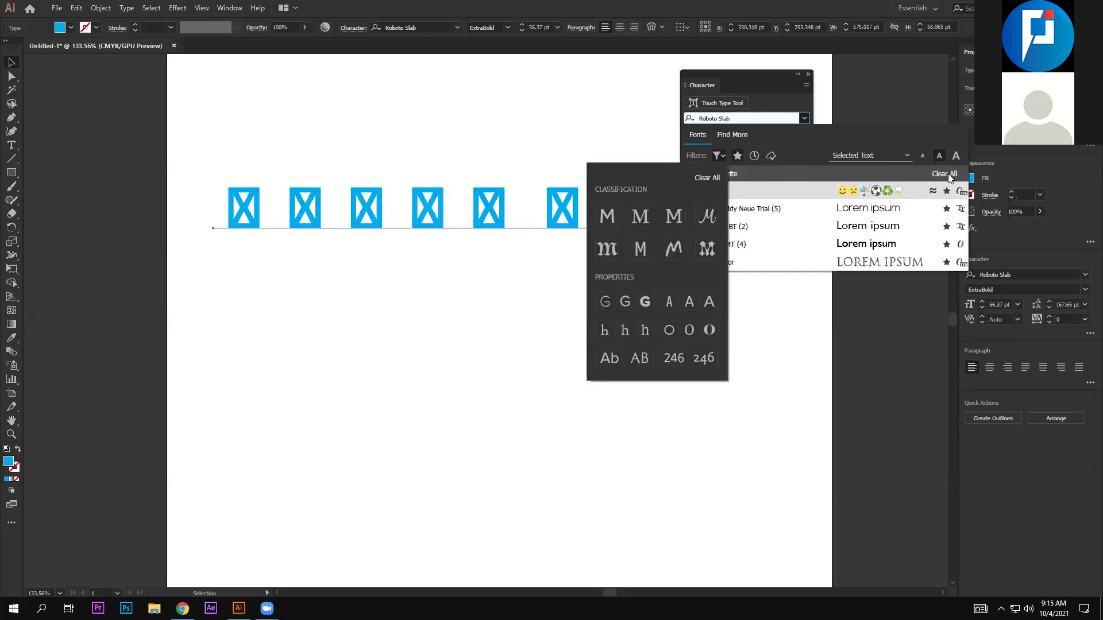
left_click(952, 174)
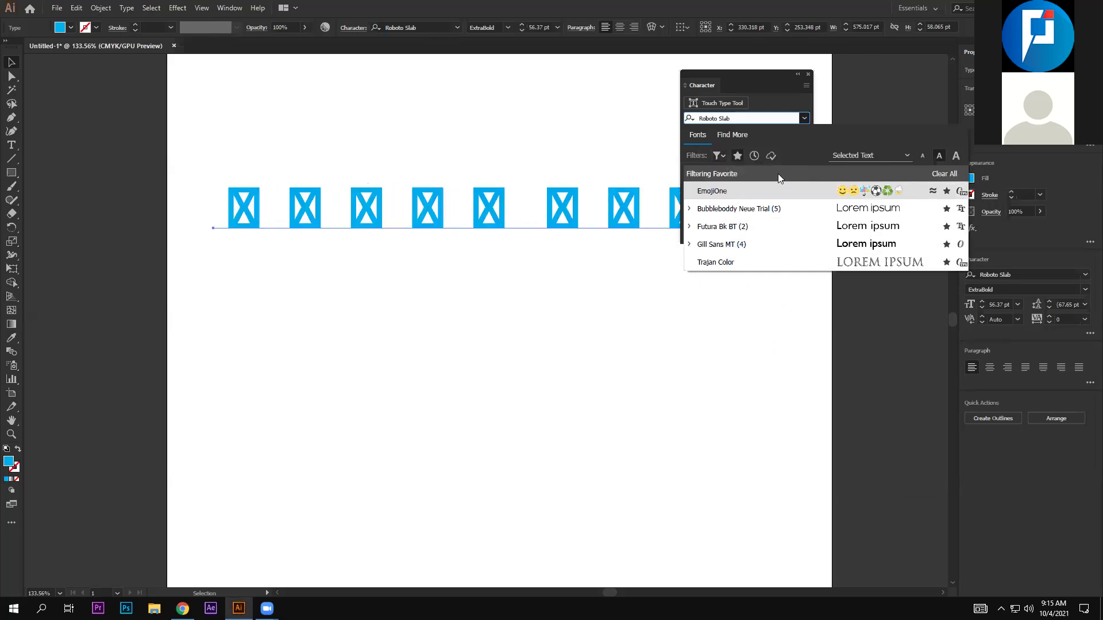
left_click(953, 174)
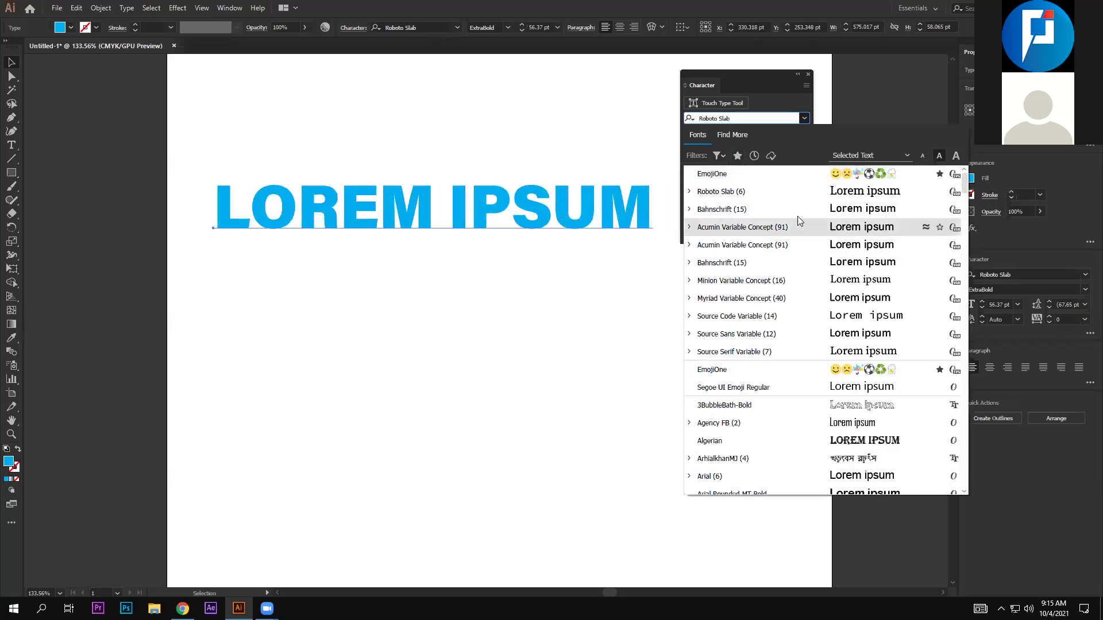
scroll(821, 344, "down", 1)
scroll(827, 374, "down", 4)
scroll(829, 383, "down", 3)
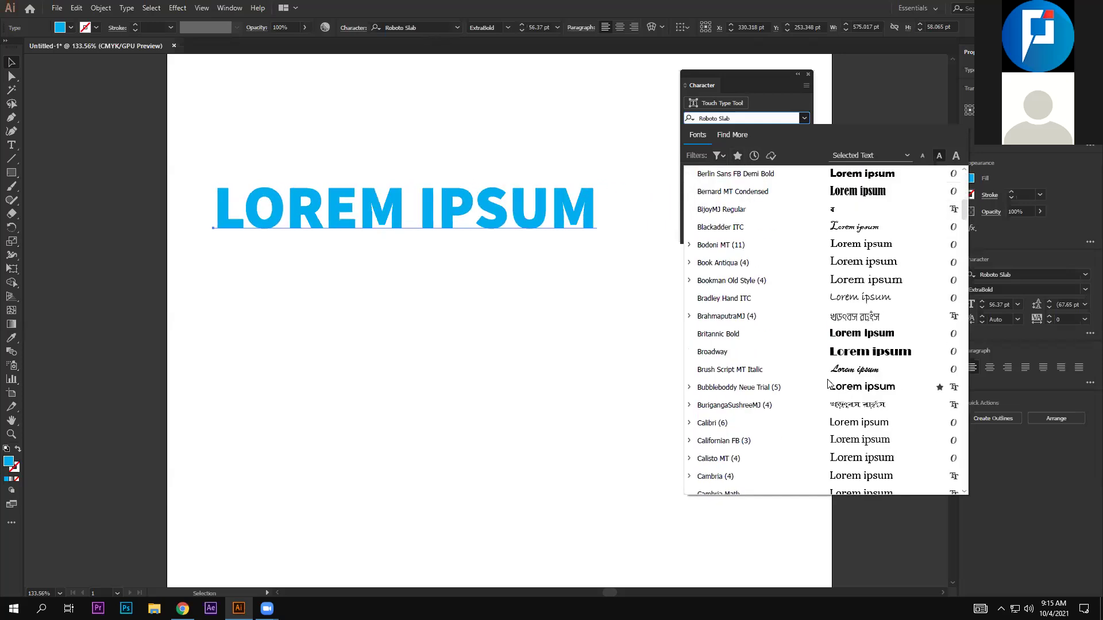
scroll(827, 377, "down", 2)
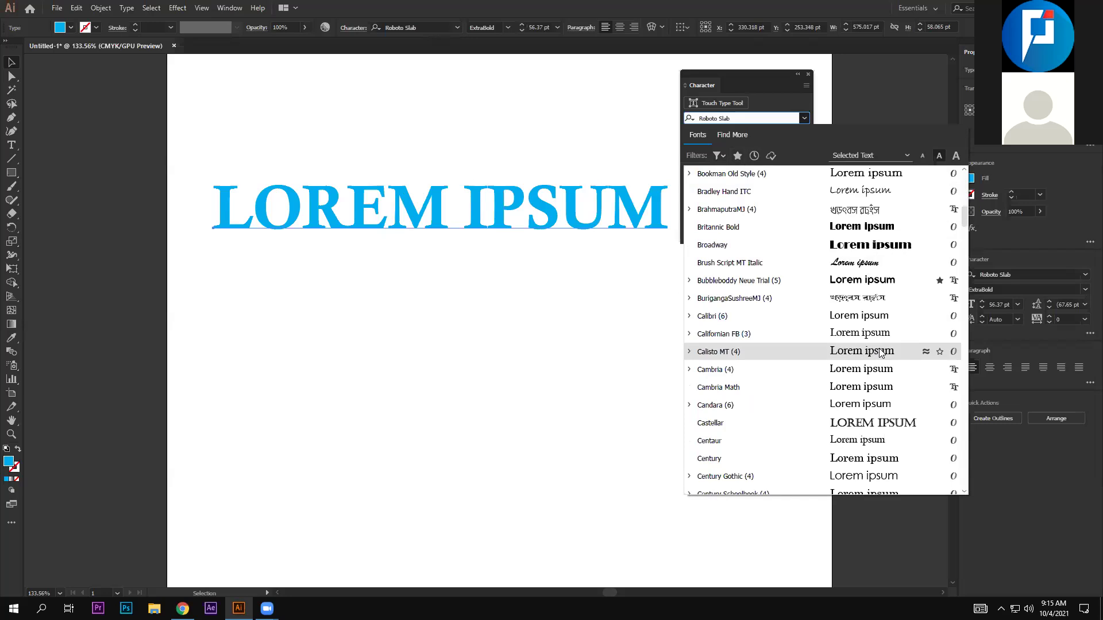
left_click(941, 353)
Set the LOREM IPSUM headline in Calisto MT Bold
left_click(860, 354)
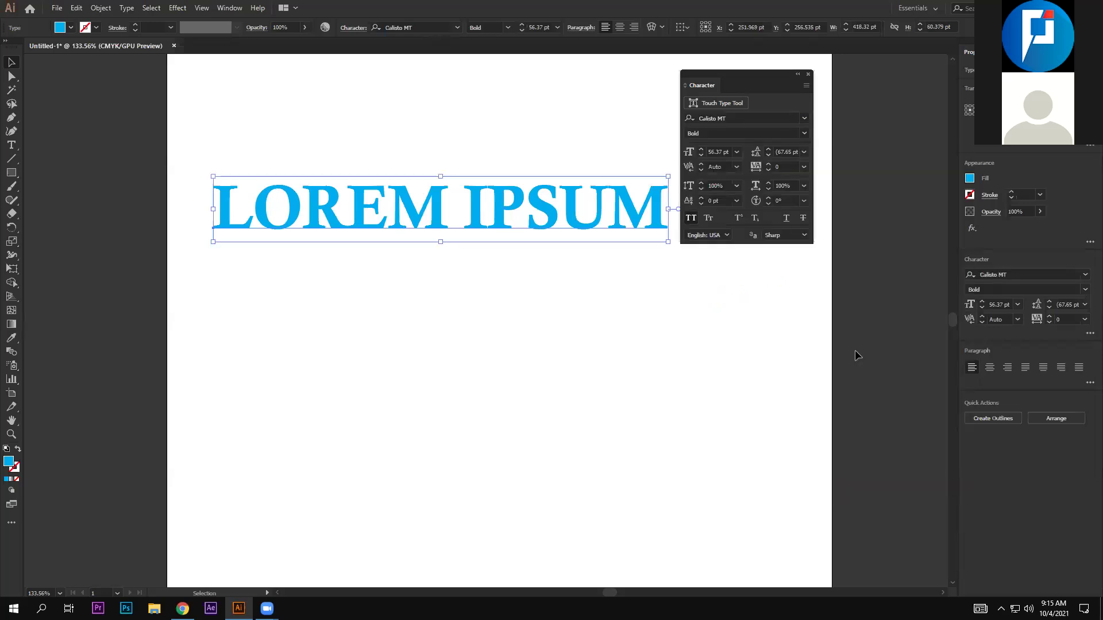
left_click(804, 133)
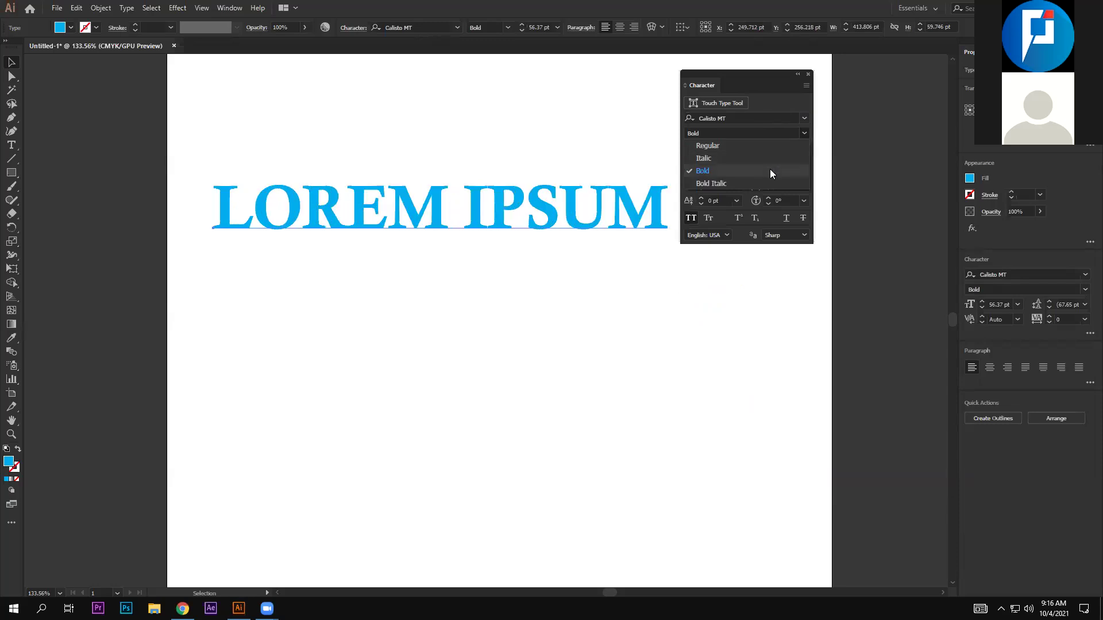
left_click(823, 95)
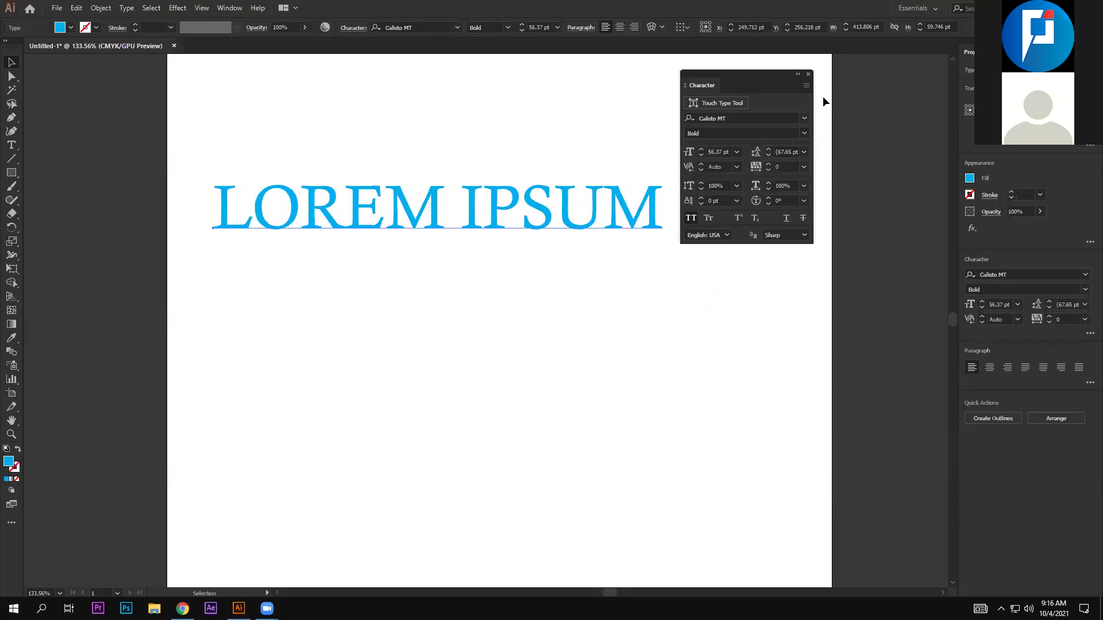
left_click(803, 133)
left_click(803, 134)
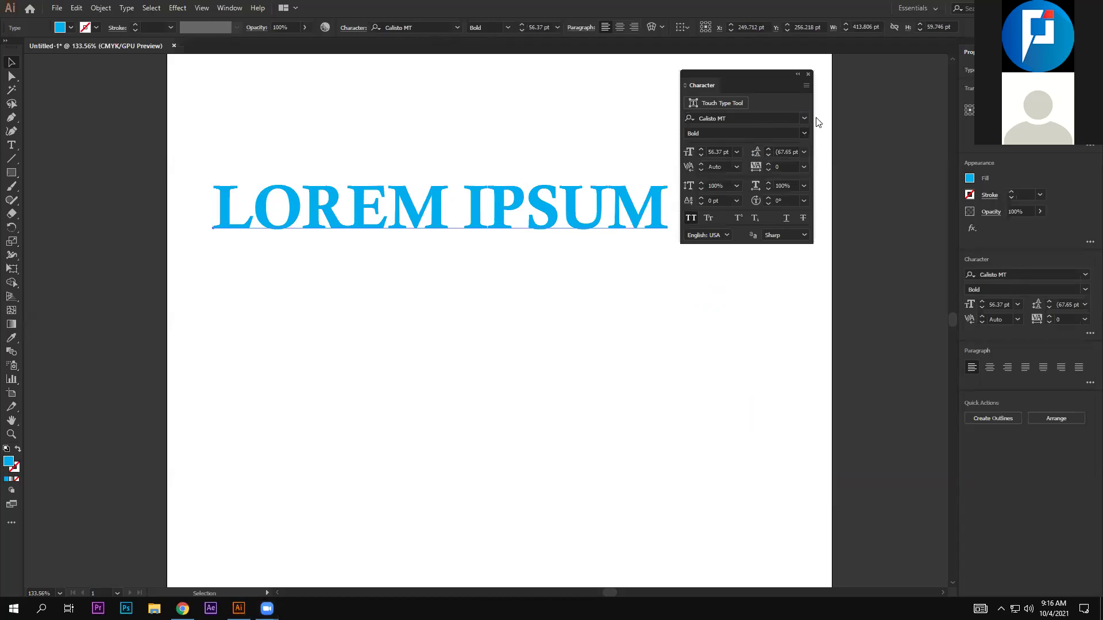
left_click(804, 119)
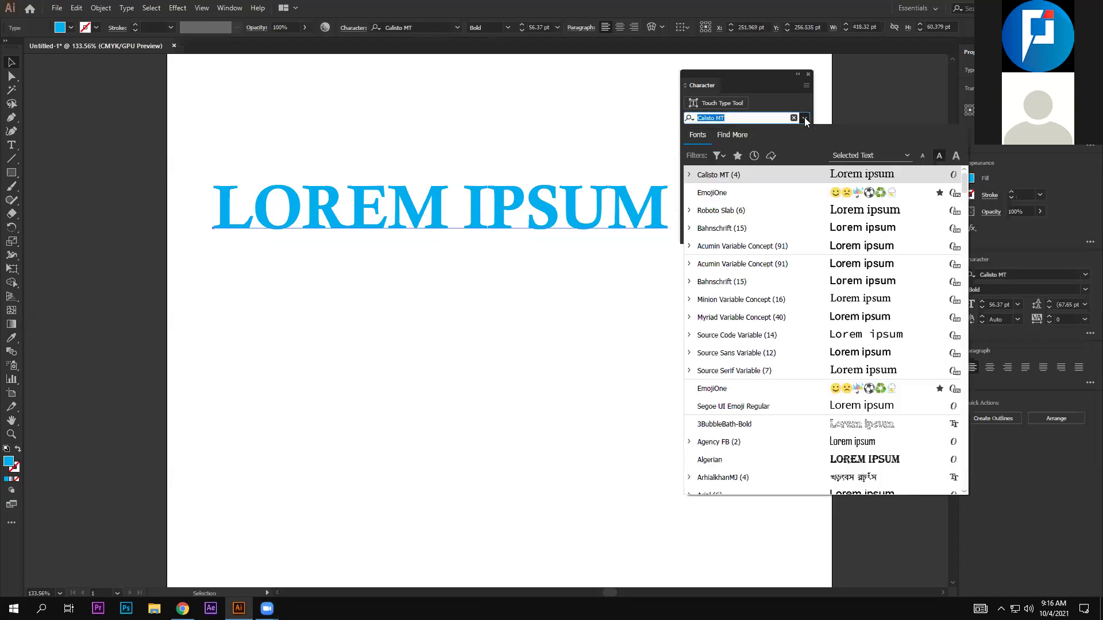
left_click(804, 118)
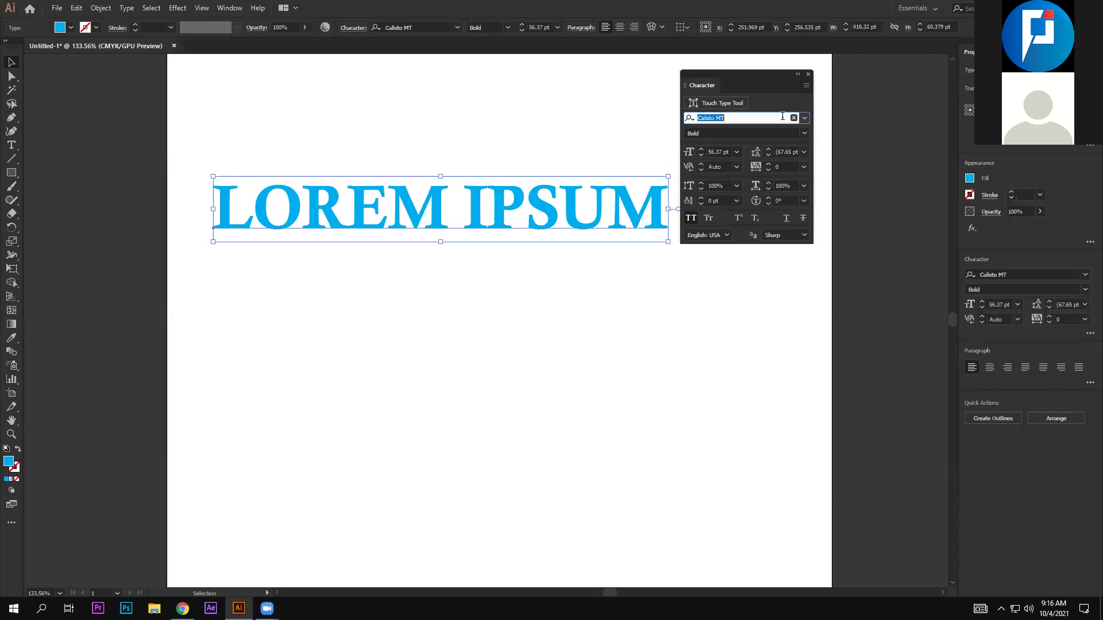
Move the LOREM IPSUM headline higher on the page
left_click(440, 250)
left_click(434, 211)
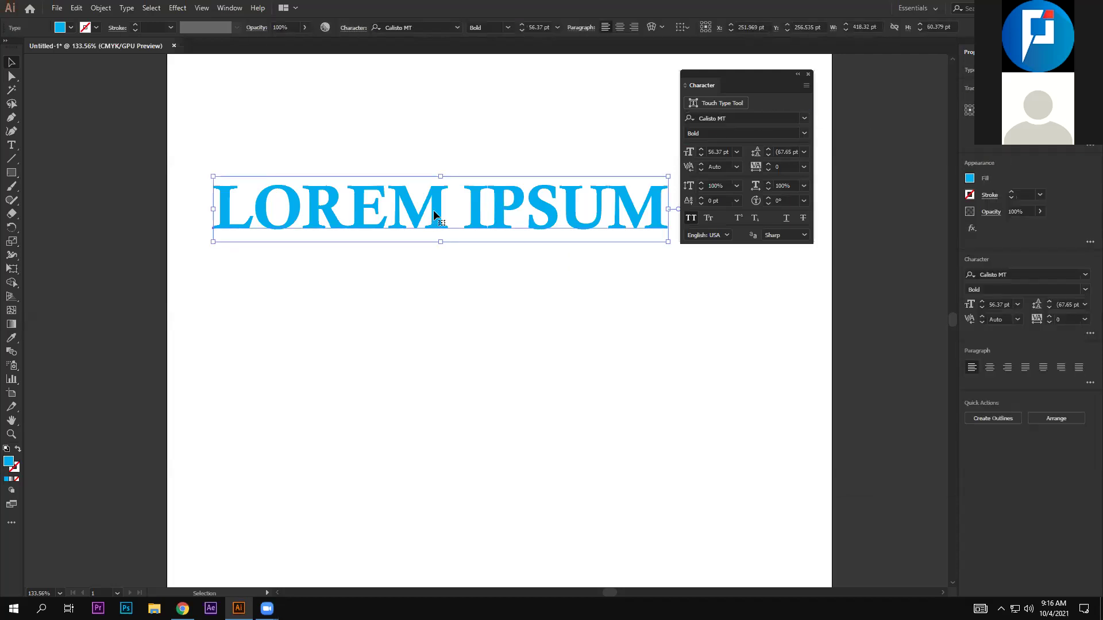
mouse_move(433, 210)
left_mouse_down()
mouse_move(437, 177)
mouse_move(424, 163)
left_mouse_up()
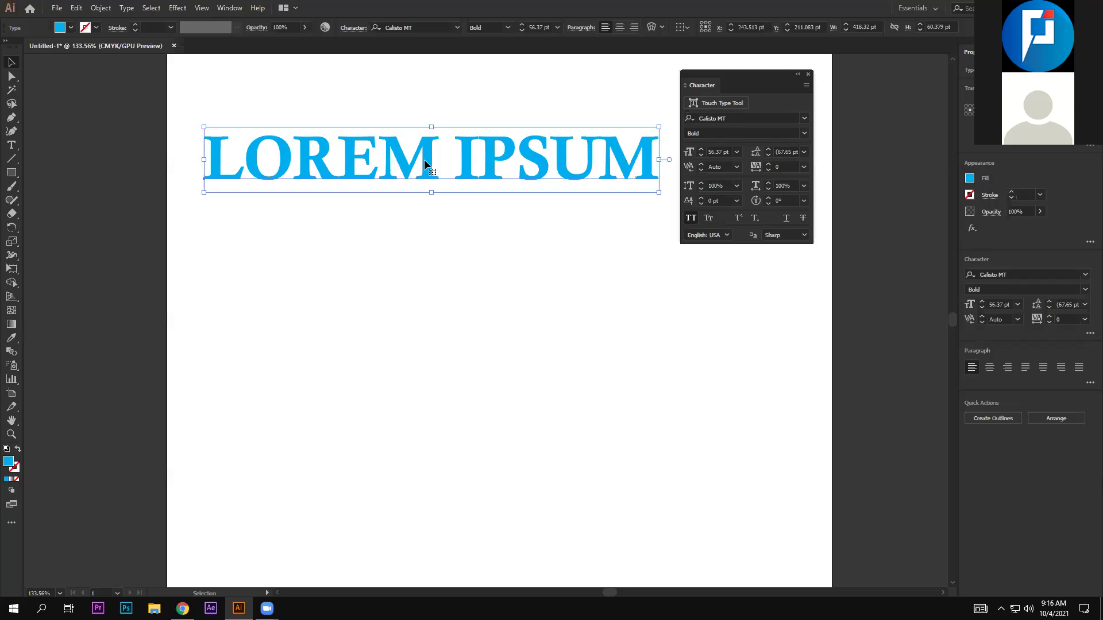
left_click(805, 119)
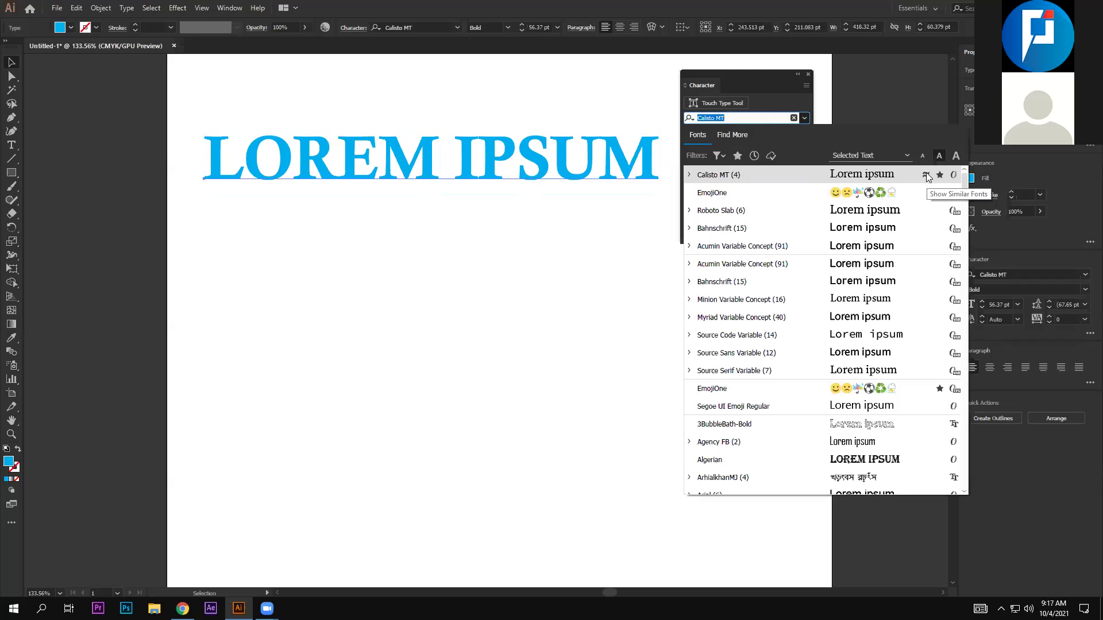
Preview fonts similar to Calisto MT, then set the headline in Minion Variable Concept
left_click(926, 175)
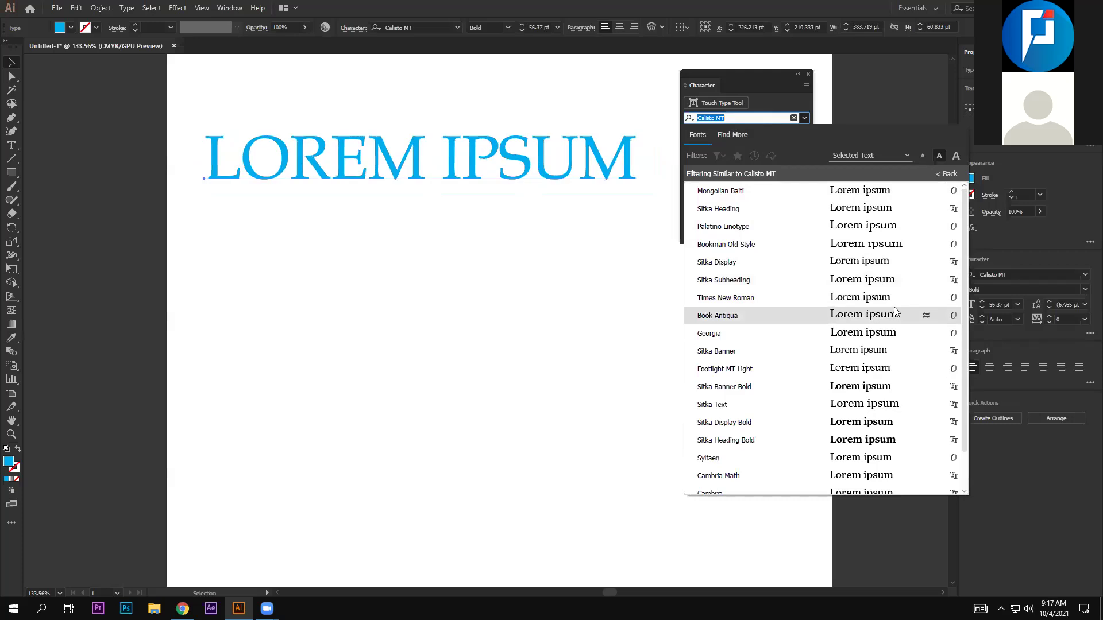
key("Up")
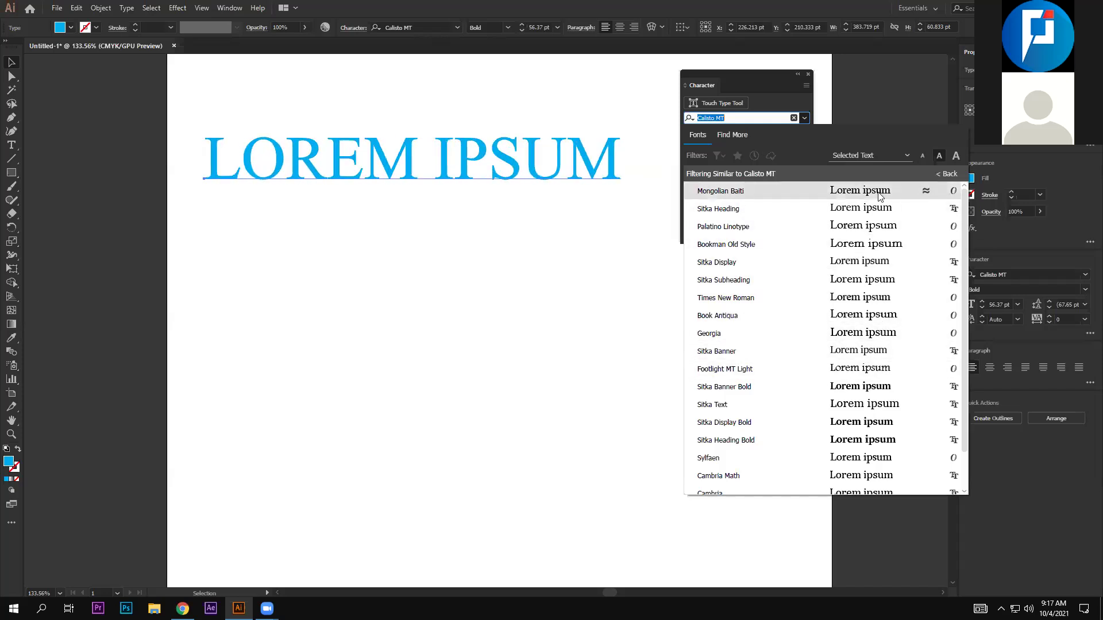
left_click(948, 174)
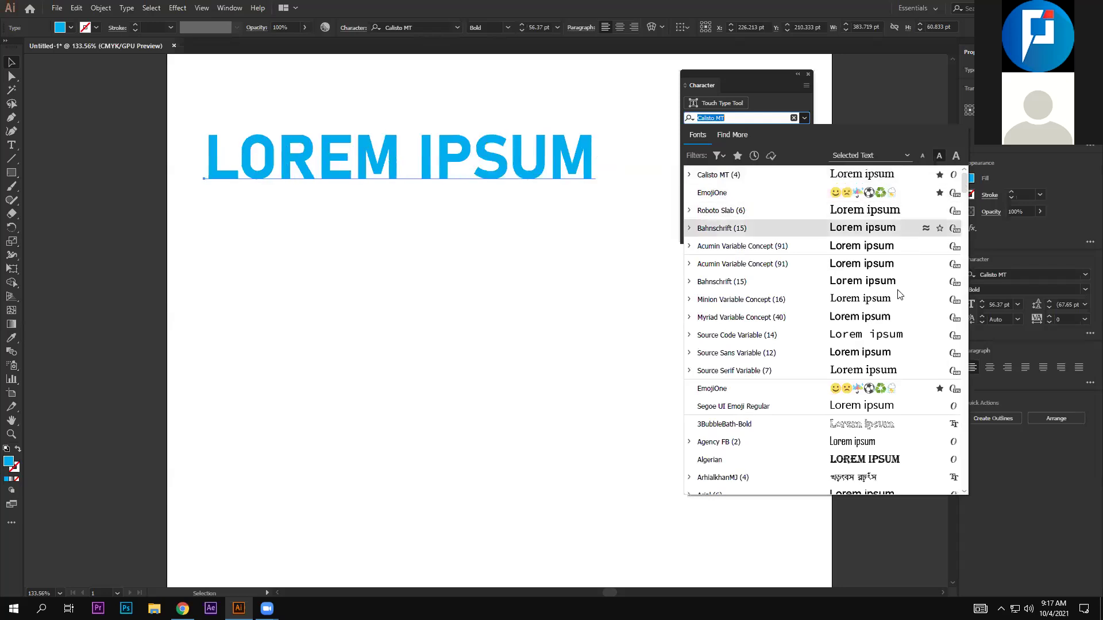
left_click(798, 303)
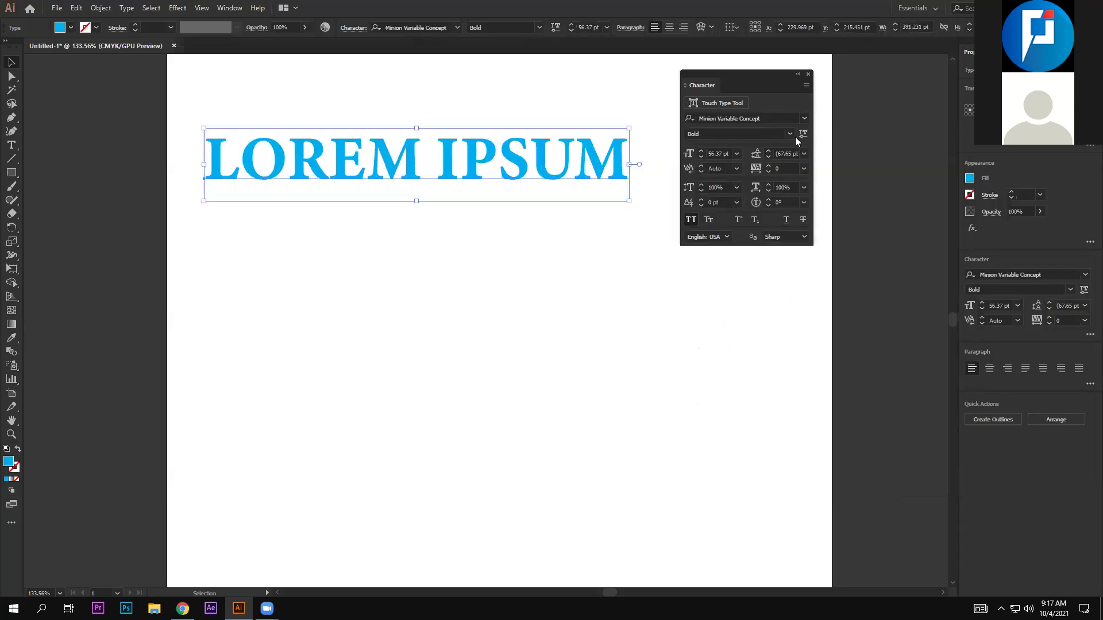
left_click(804, 119)
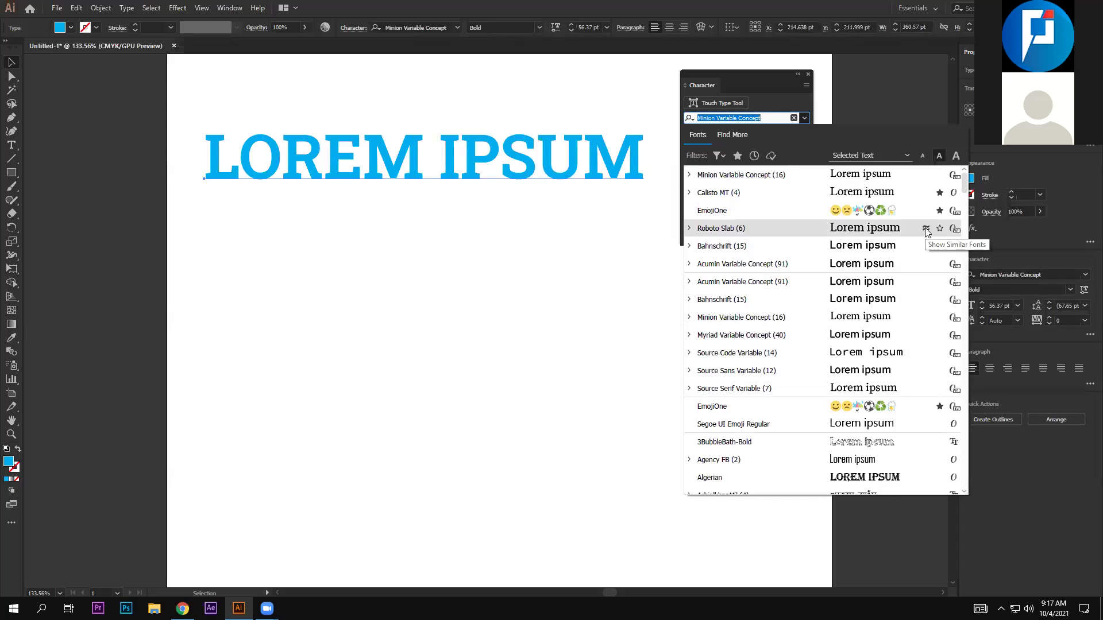
left_click(923, 156)
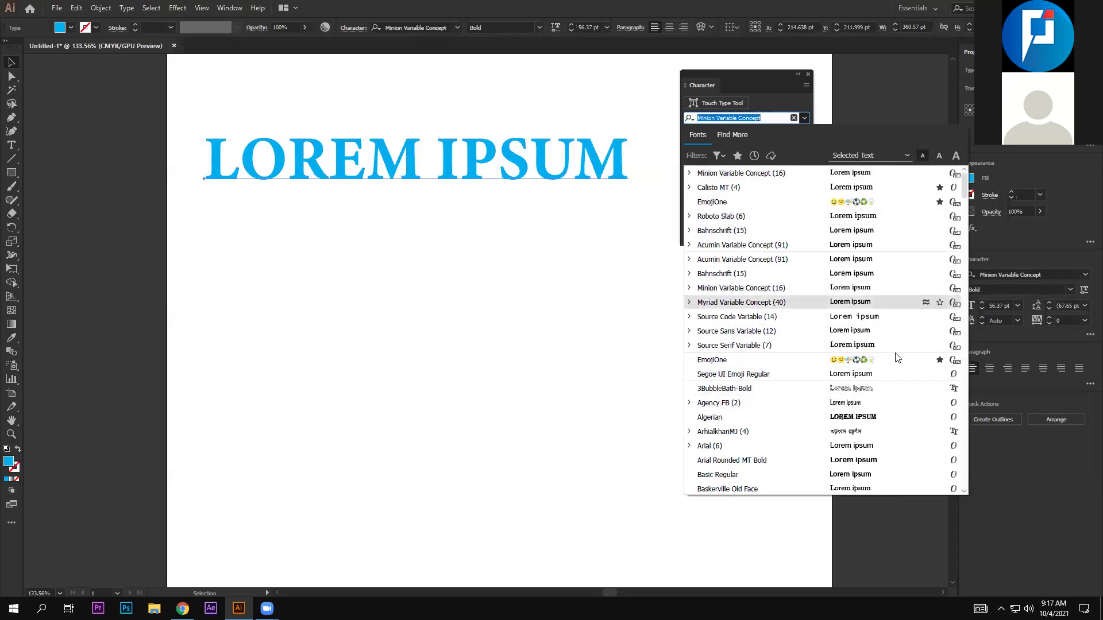
left_click(938, 155)
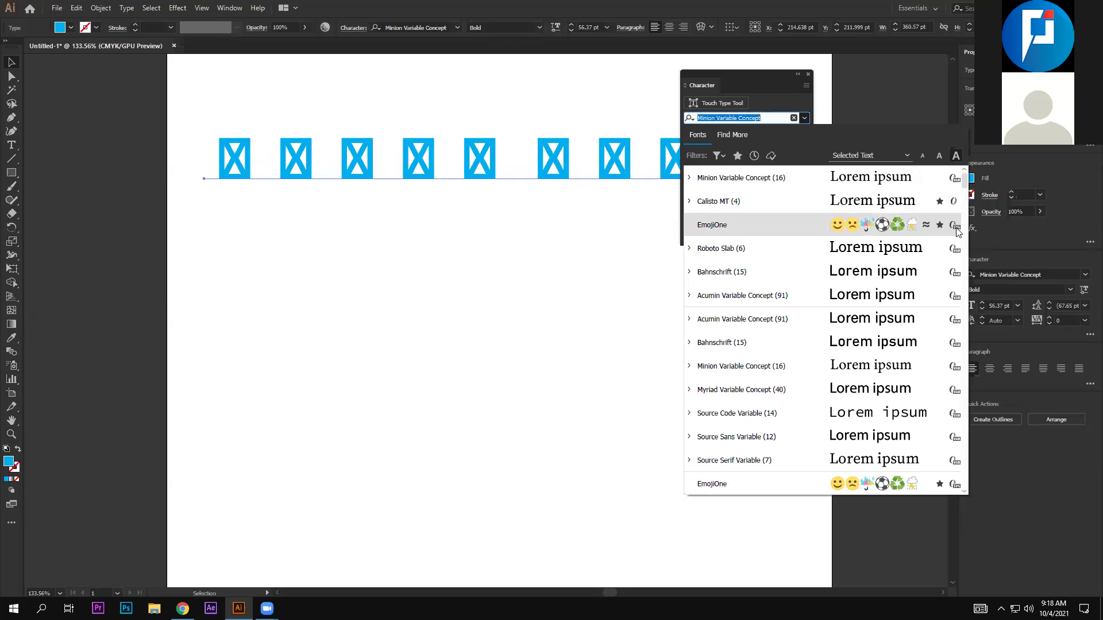
left_click(958, 187)
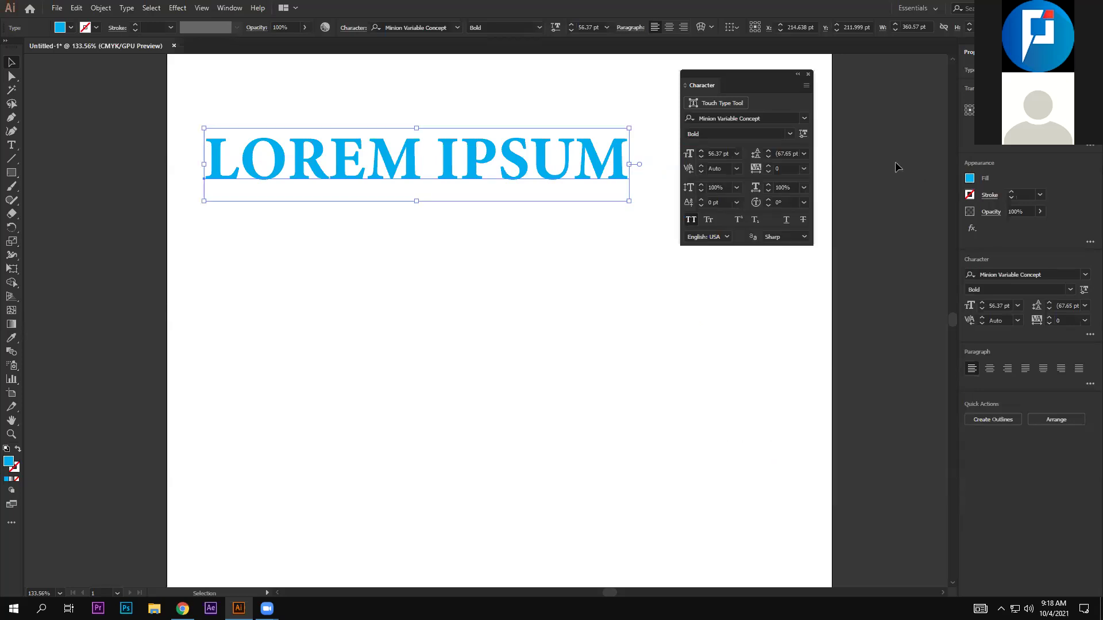
Nudge the Minion Variable Concept Bold headline up and to the left
left_click(803, 119)
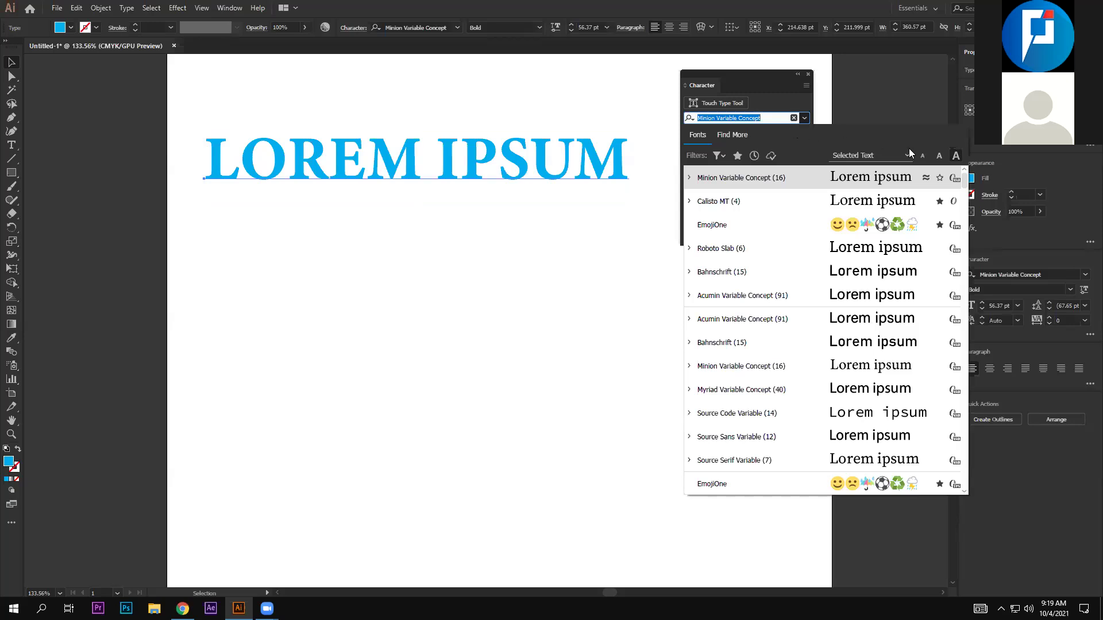
left_click(946, 181)
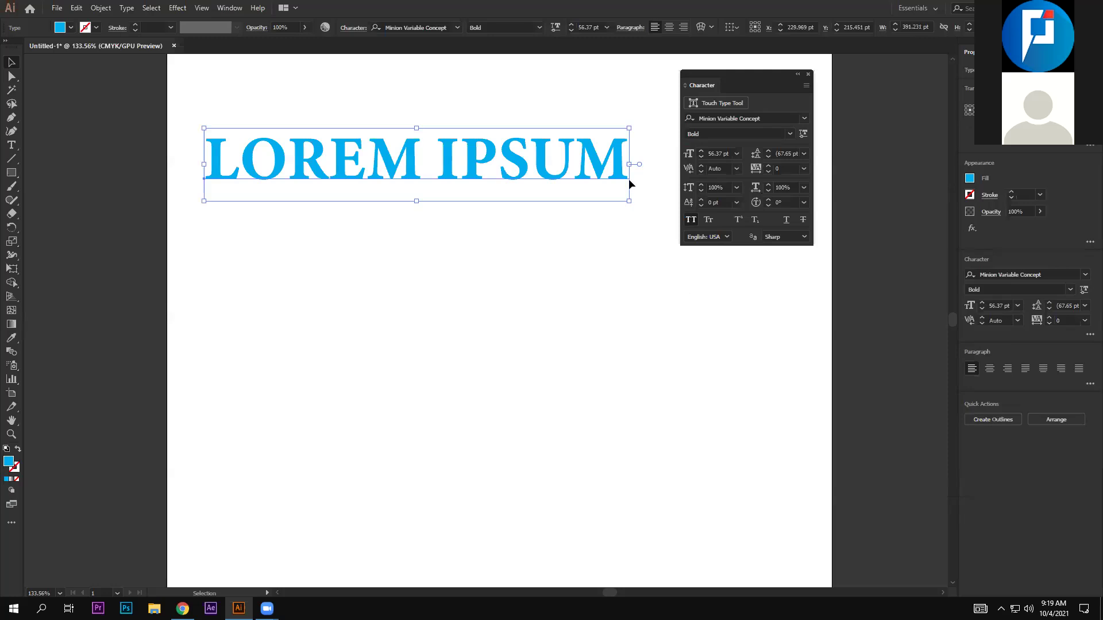
left_click_drag(520, 170, 513, 153)
left_click(804, 119)
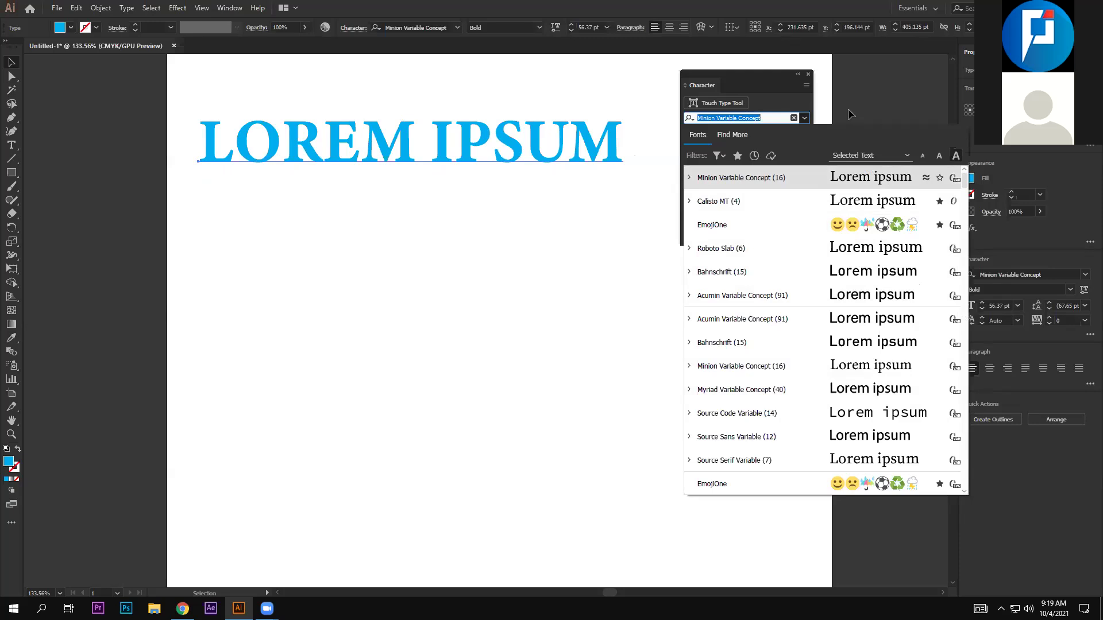
key("Escape")
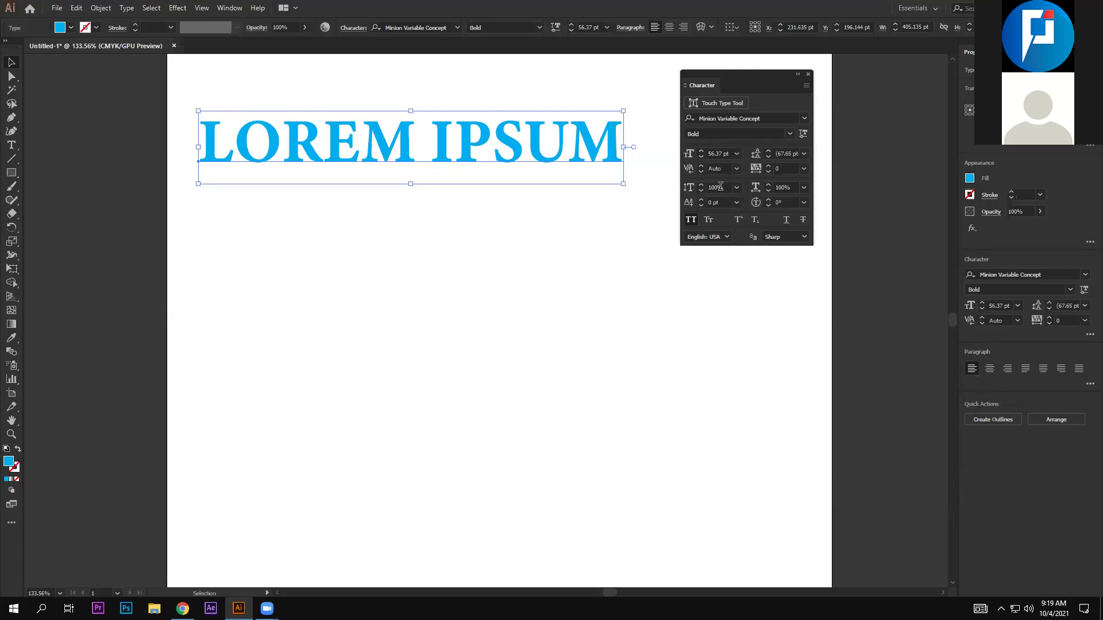
Lower the headline's Minion weight to 400 and optical size to 8, keeping the custom style
left_click(803, 135)
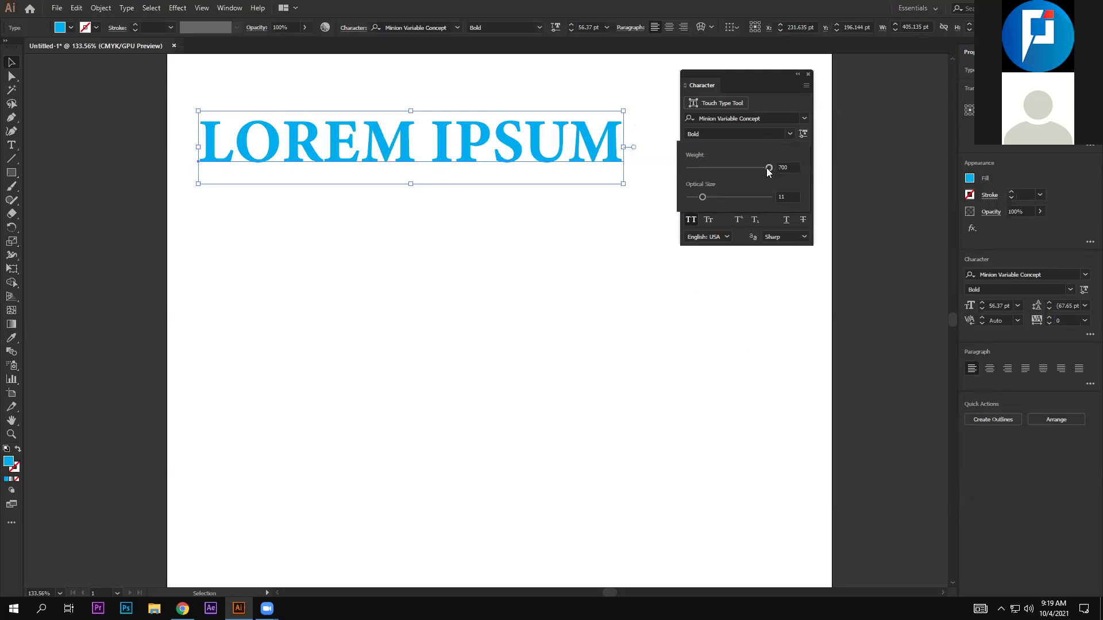
mouse_move(768, 167)
left_mouse_down()
mouse_move(705, 168)
mouse_move(770, 198)
mouse_move(728, 197)
mouse_move(718, 171)
left_mouse_up()
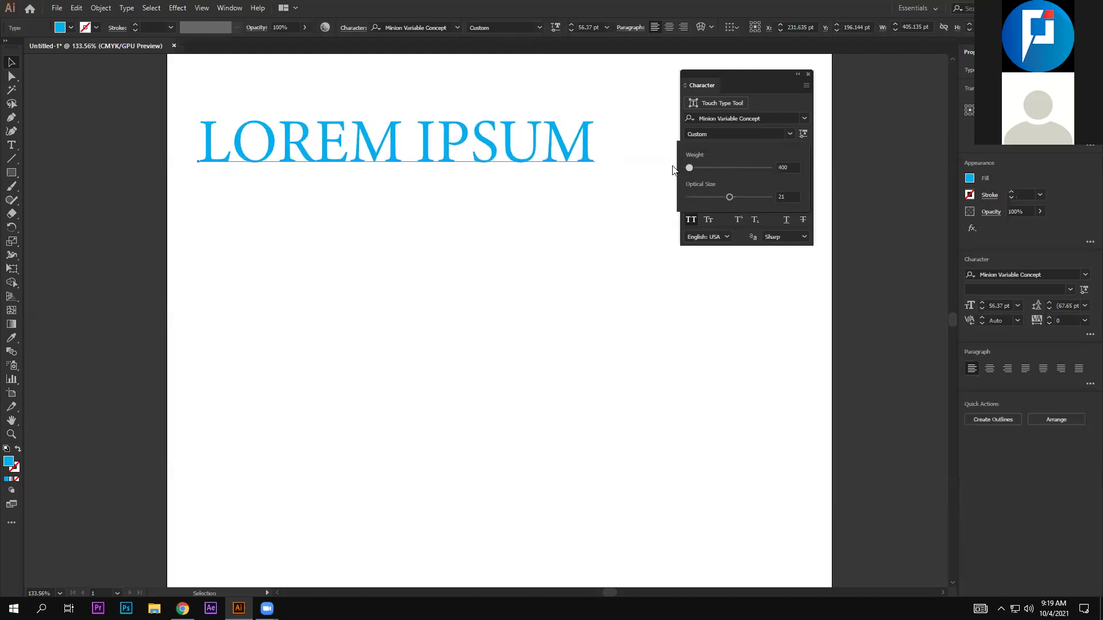
left_click_drag(718, 171, 686, 169)
left_click_drag(730, 197, 694, 197)
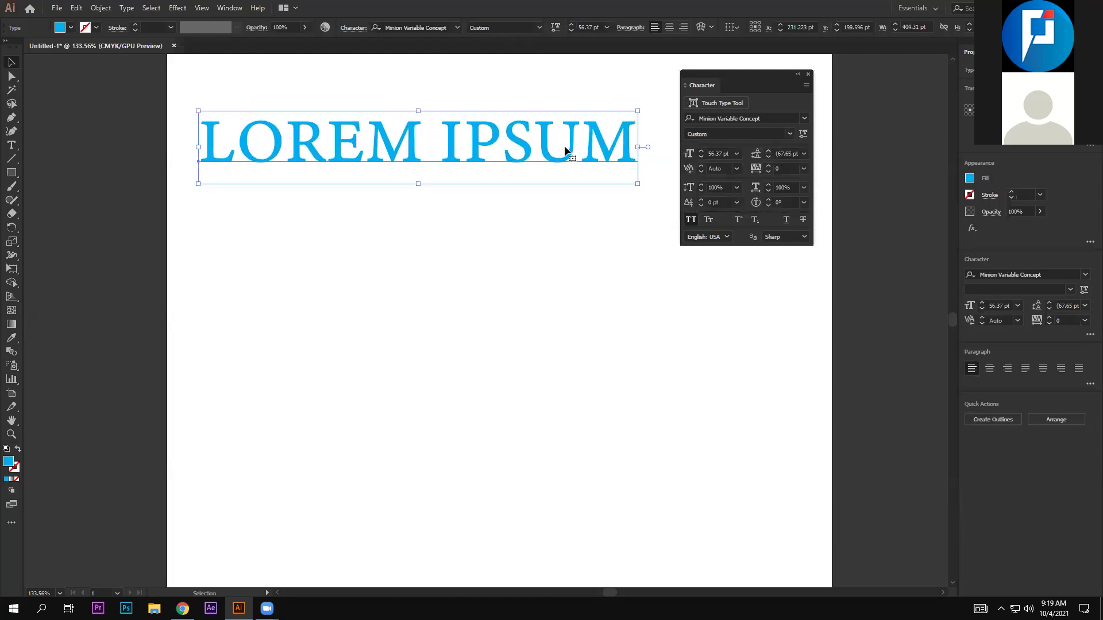
left_click(730, 135)
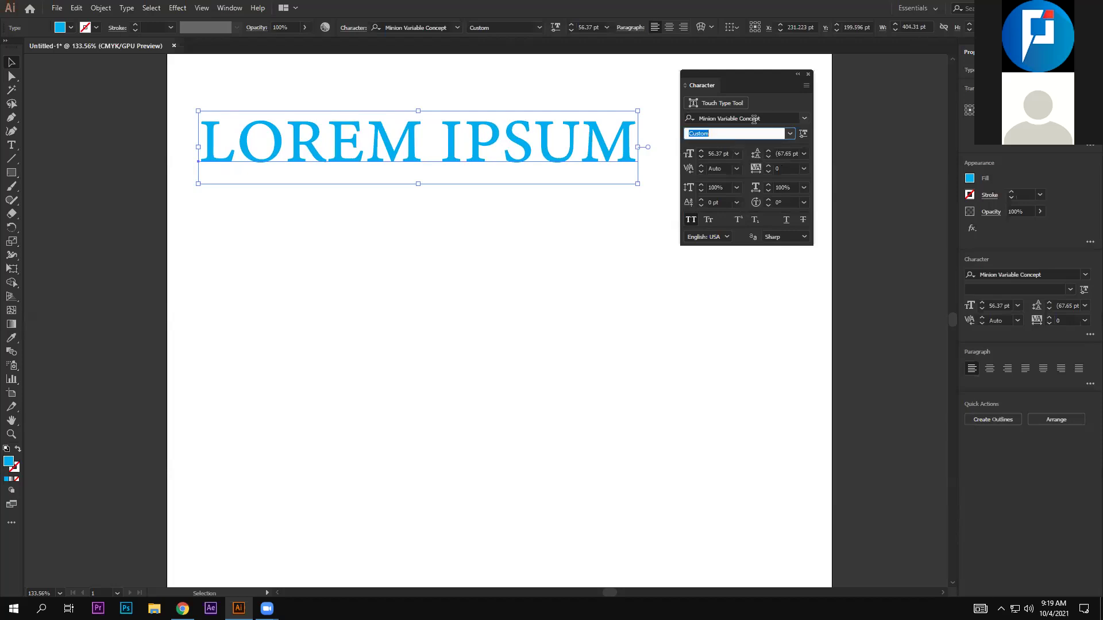
left_click(793, 134)
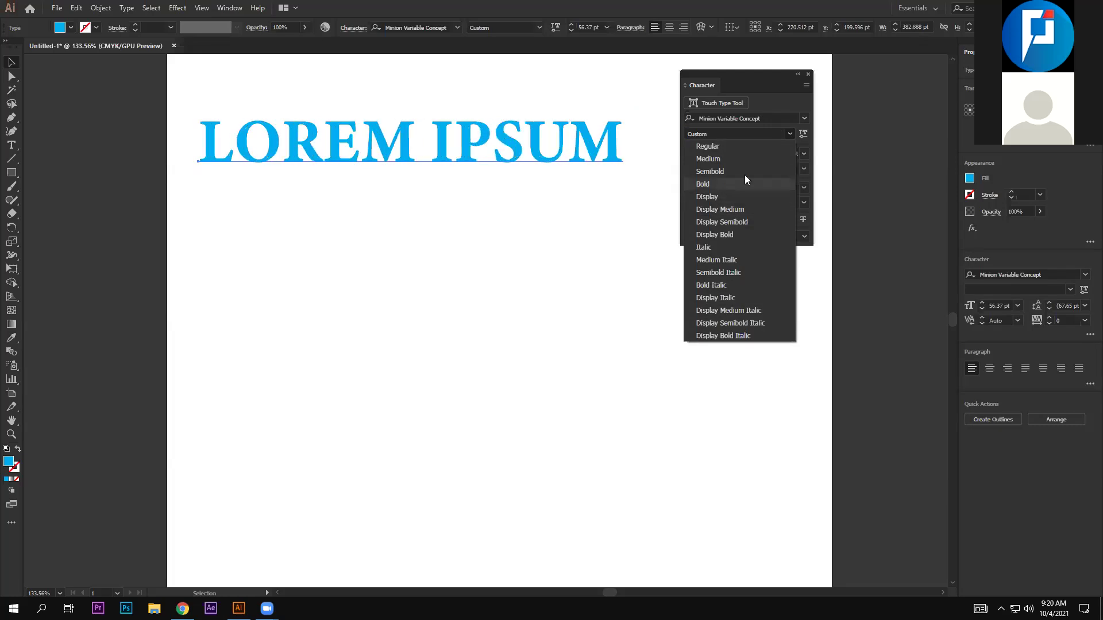
left_click(804, 135)
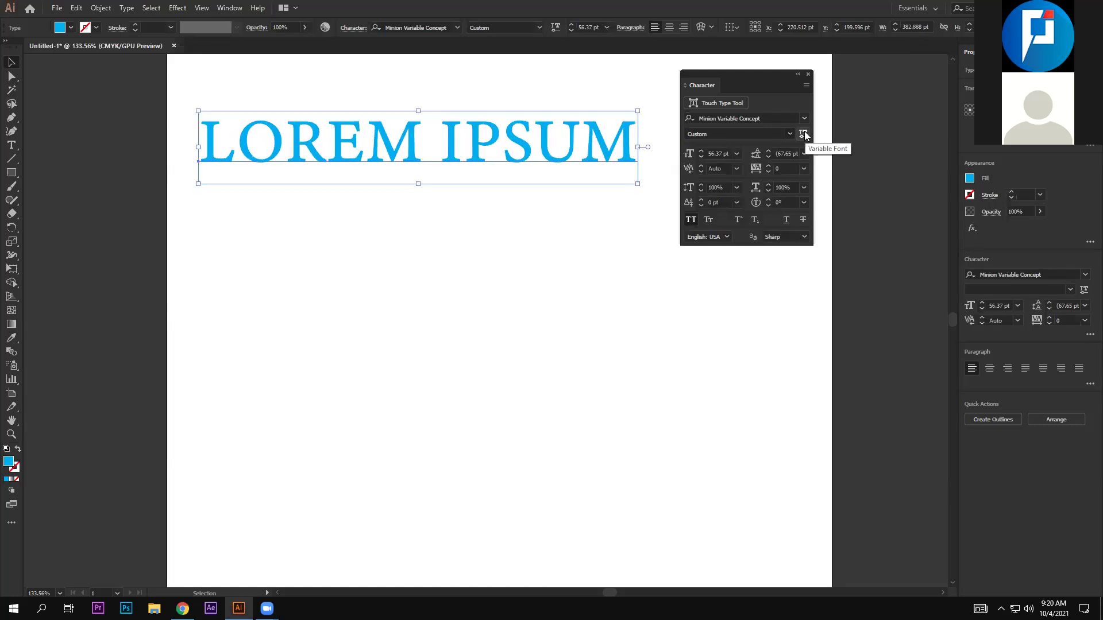
Raise the headline's weight and optical size again, ending near weight 616, optical size 20
left_click(803, 134)
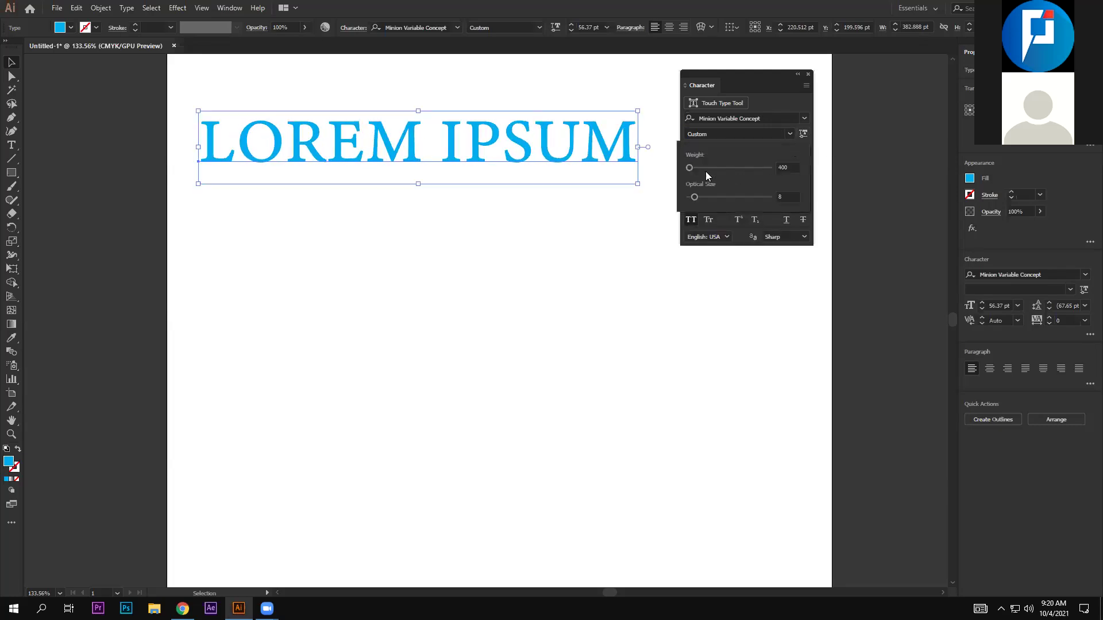
left_click_drag(690, 167, 745, 172)
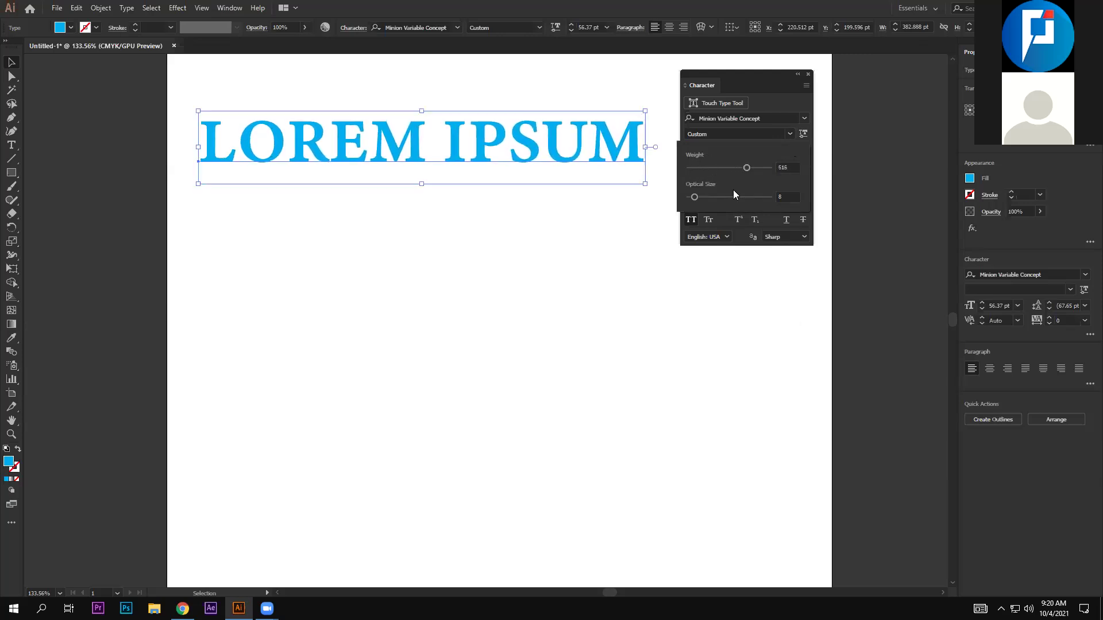
left_click_drag(694, 197, 725, 198)
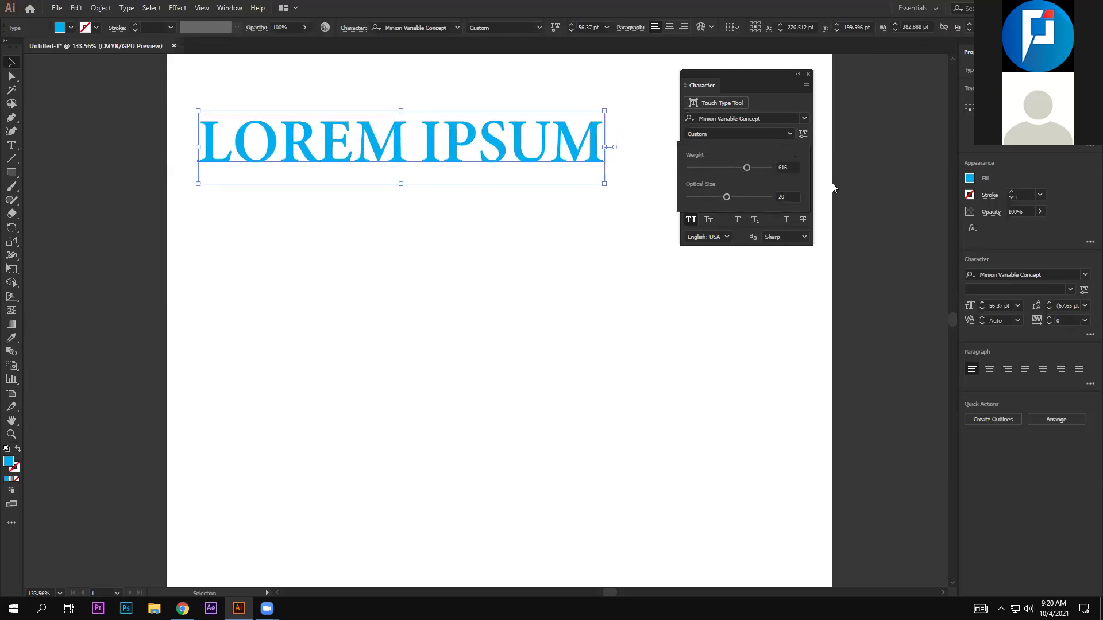
left_click(803, 117)
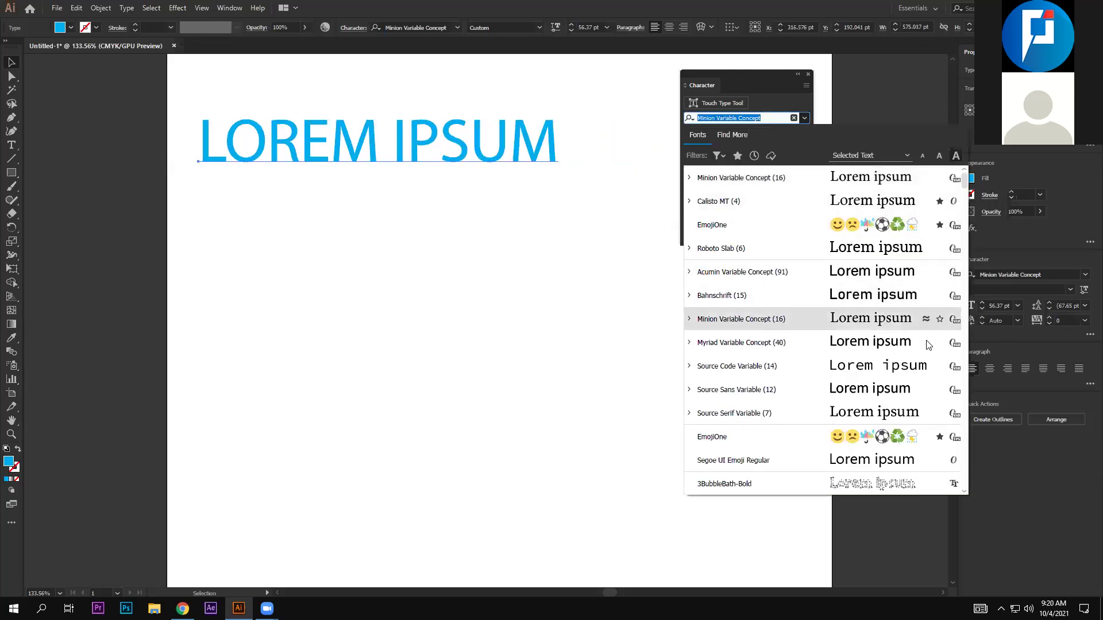
left_click(926, 345)
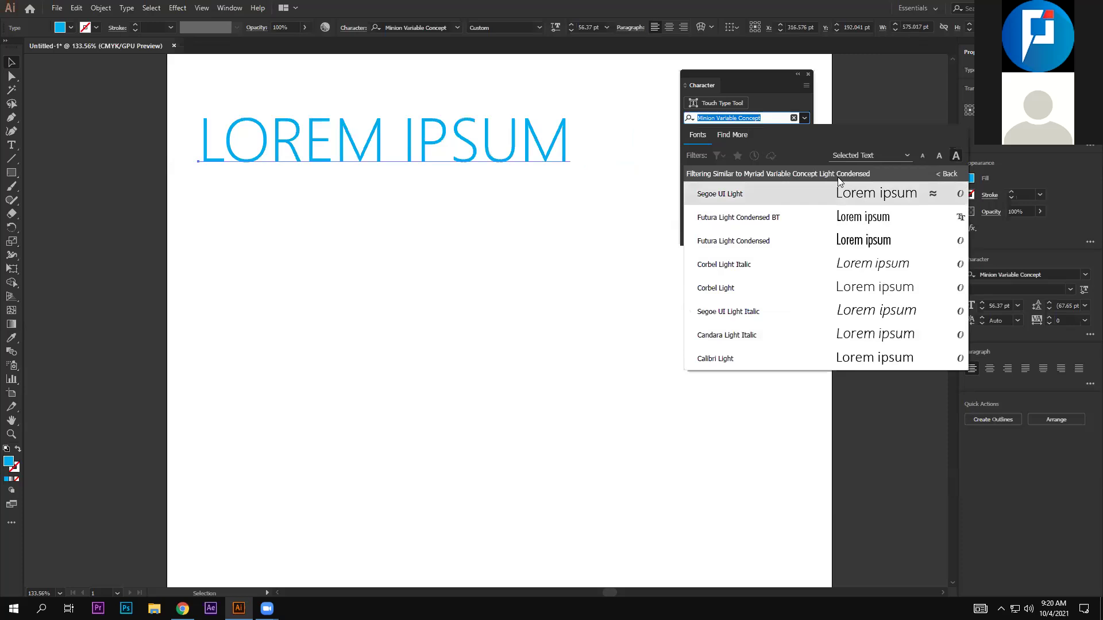
left_click(820, 98)
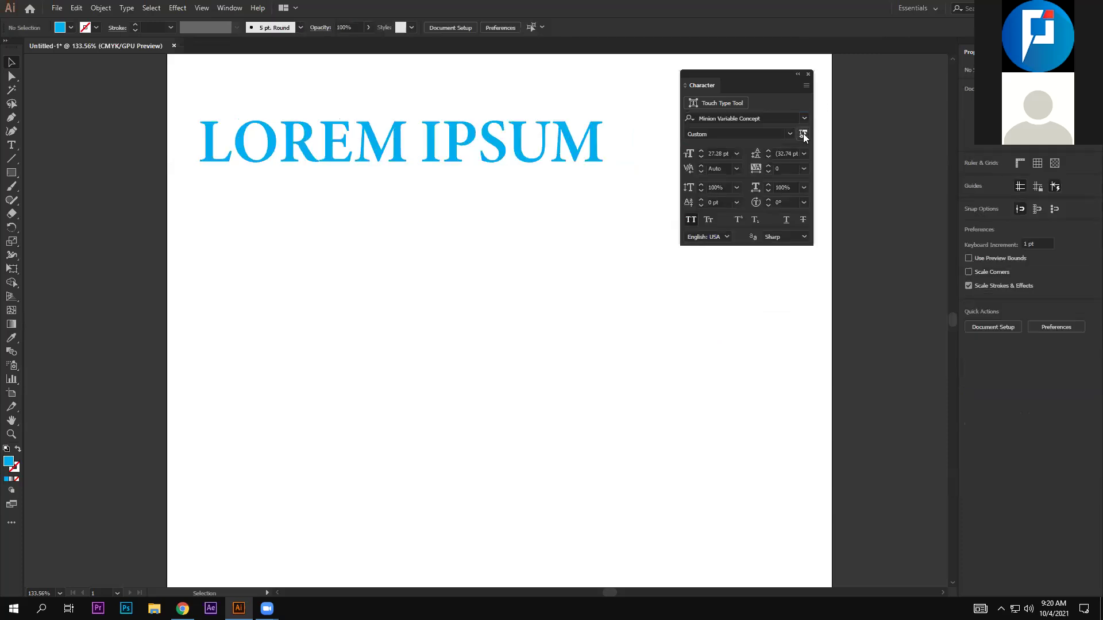
left_click(803, 133)
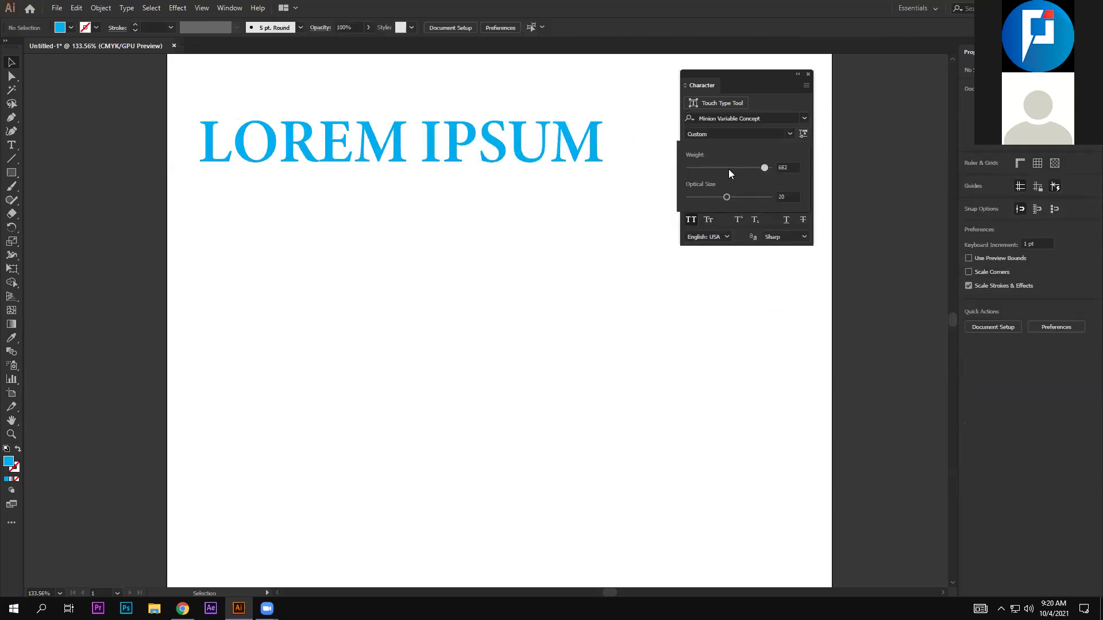
Set the headline's Minion weight to about 464 with optical size 26, then close the settings
left_click(515, 152)
left_click(803, 133)
mouse_move(741, 168)
left_mouse_down()
mouse_move(764, 169)
mouse_move(703, 167)
mouse_move(742, 197)
left_mouse_up()
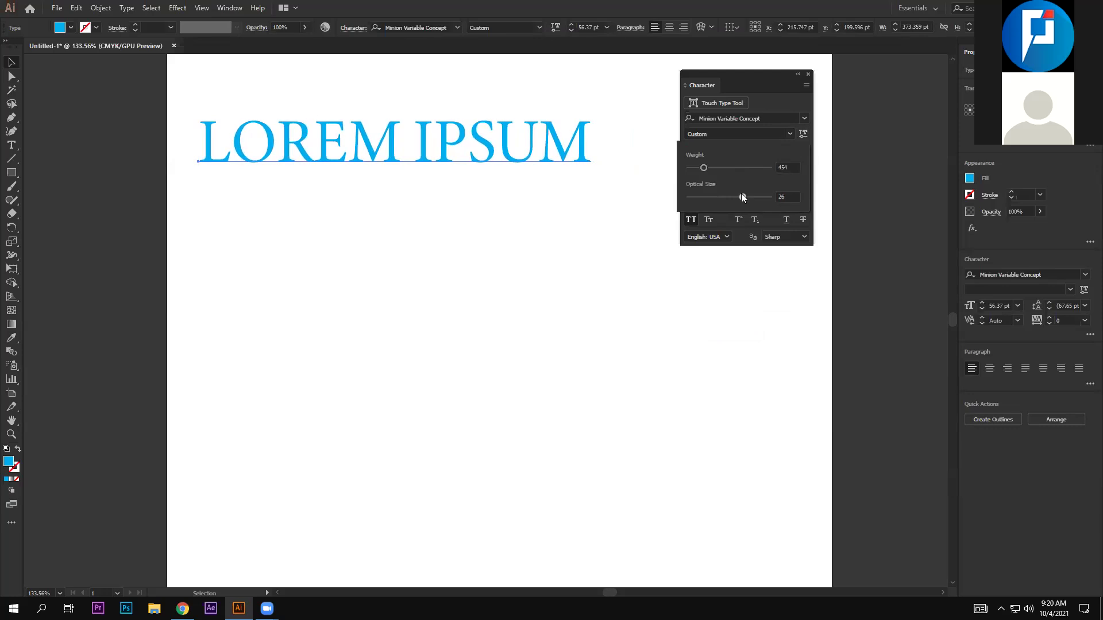
left_click(637, 210)
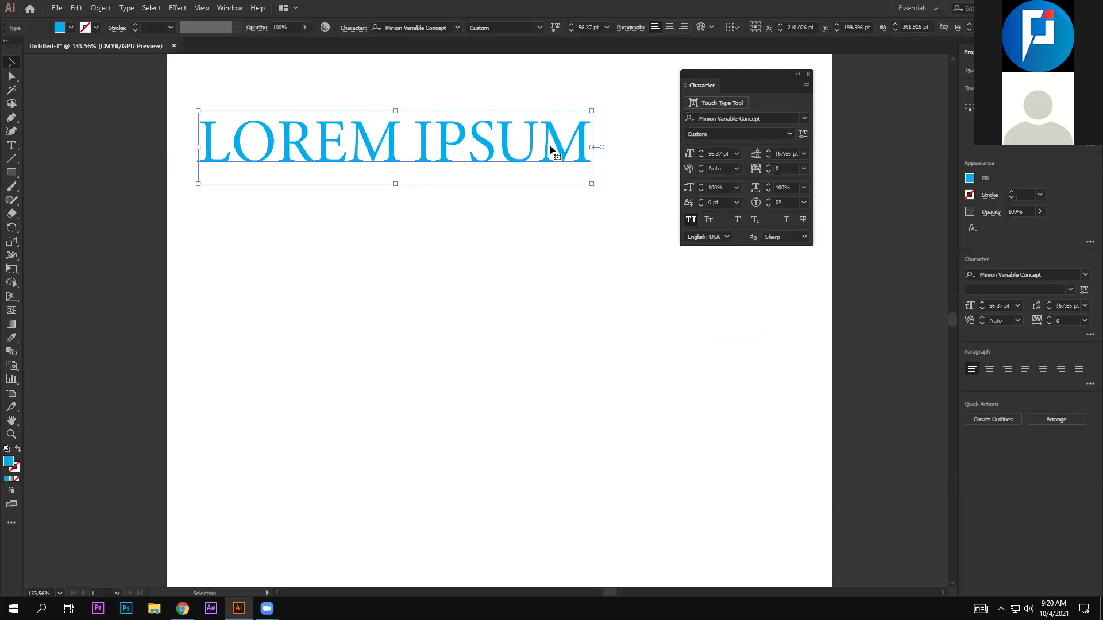
Browse fonts similar to EmojiOne, then apply EmojiOne to the LOREM IPSUM headline
left_click(804, 119)
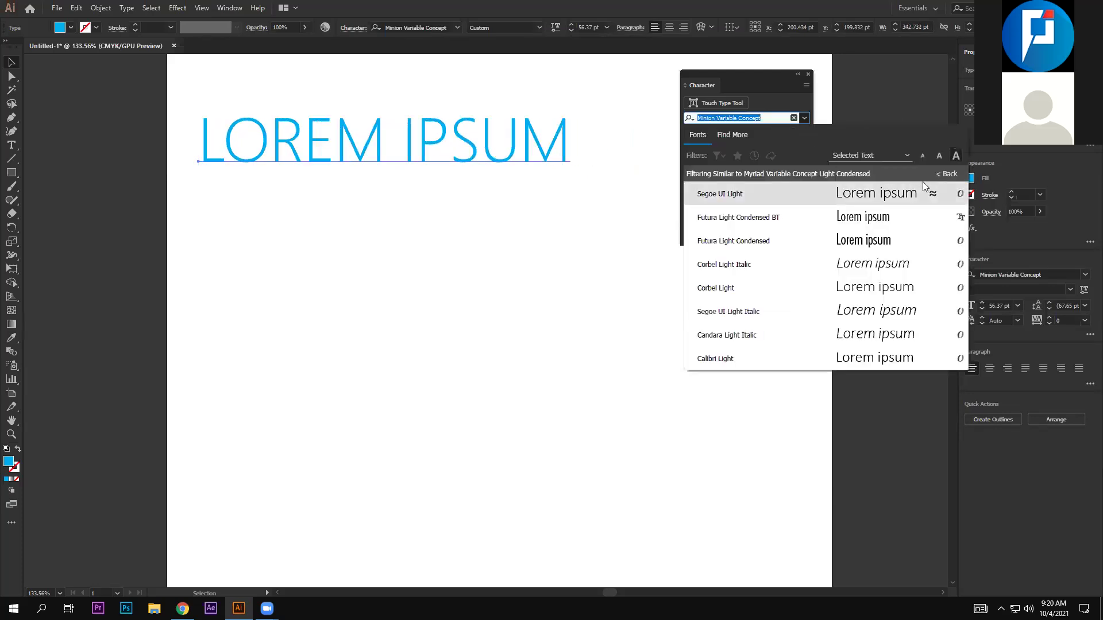
left_click(945, 177)
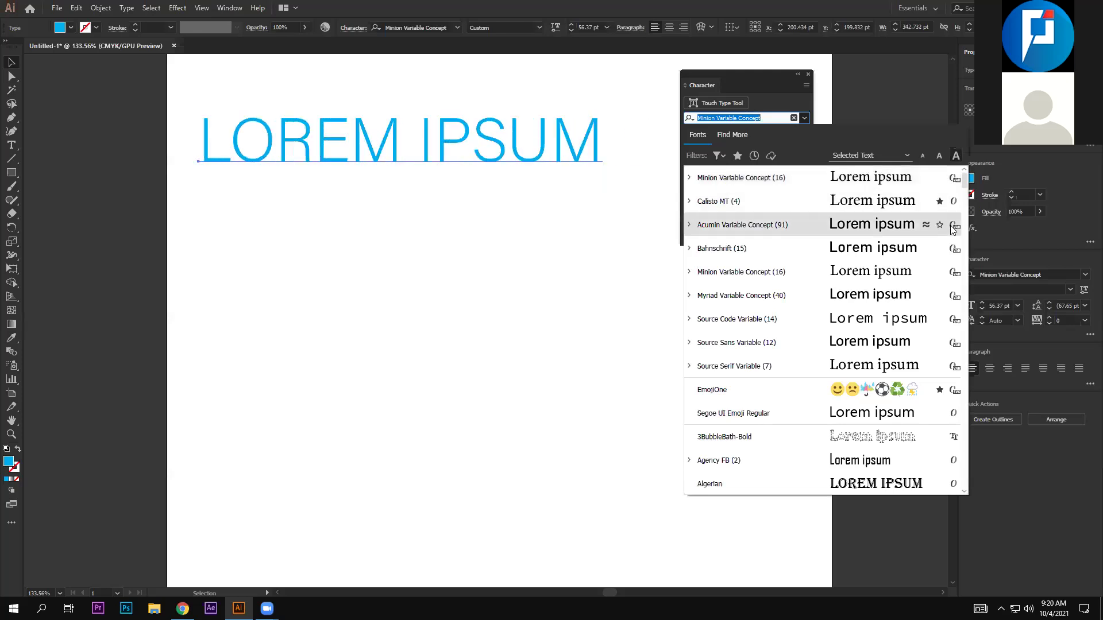
scroll(930, 327, "down", 1)
left_click(925, 319)
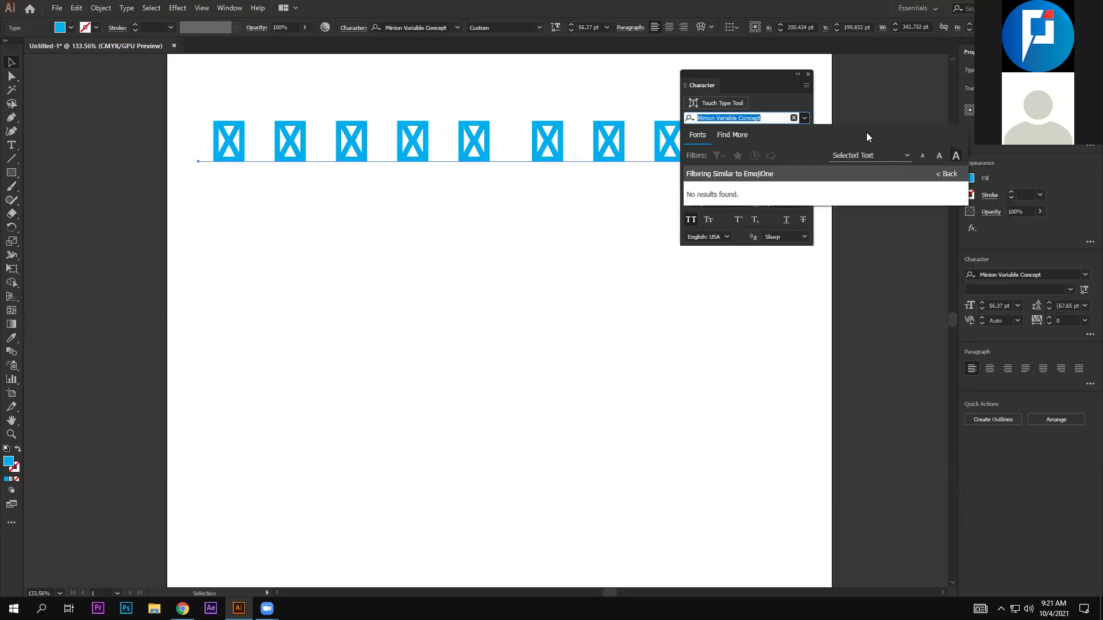
left_click(948, 173)
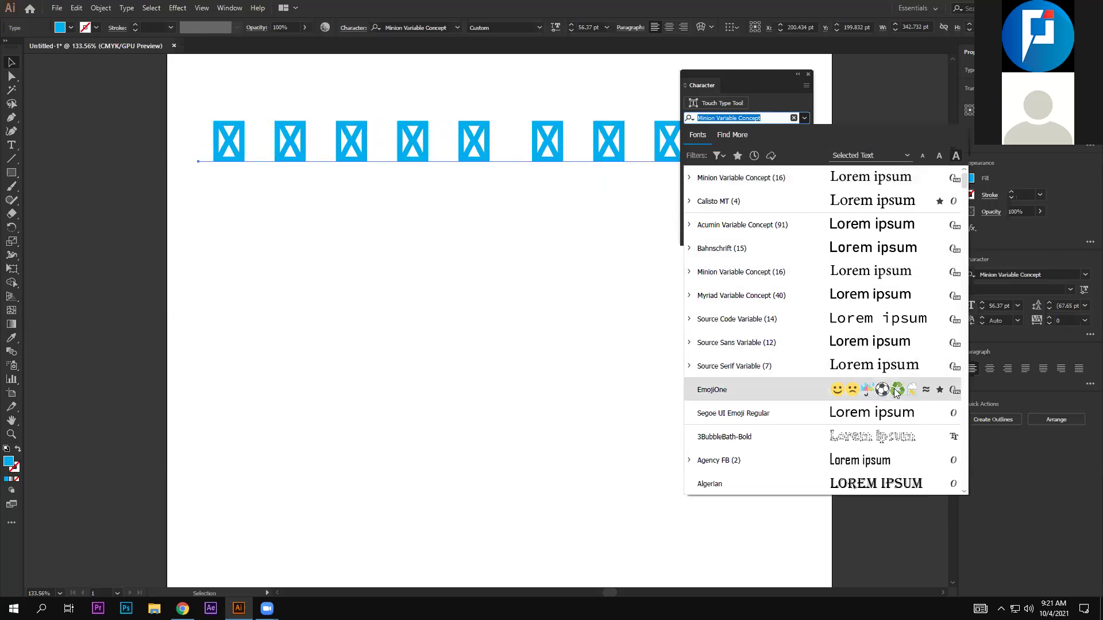
scroll(894, 392, "down", 3)
scroll(887, 419, "down", 1)
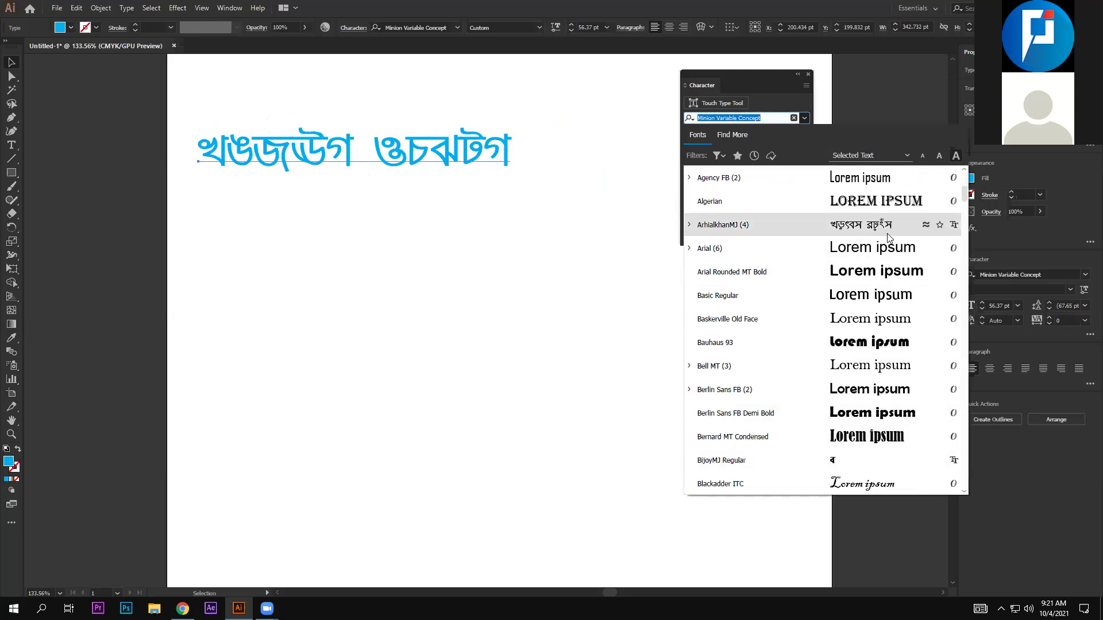
scroll(908, 282, "up", 4)
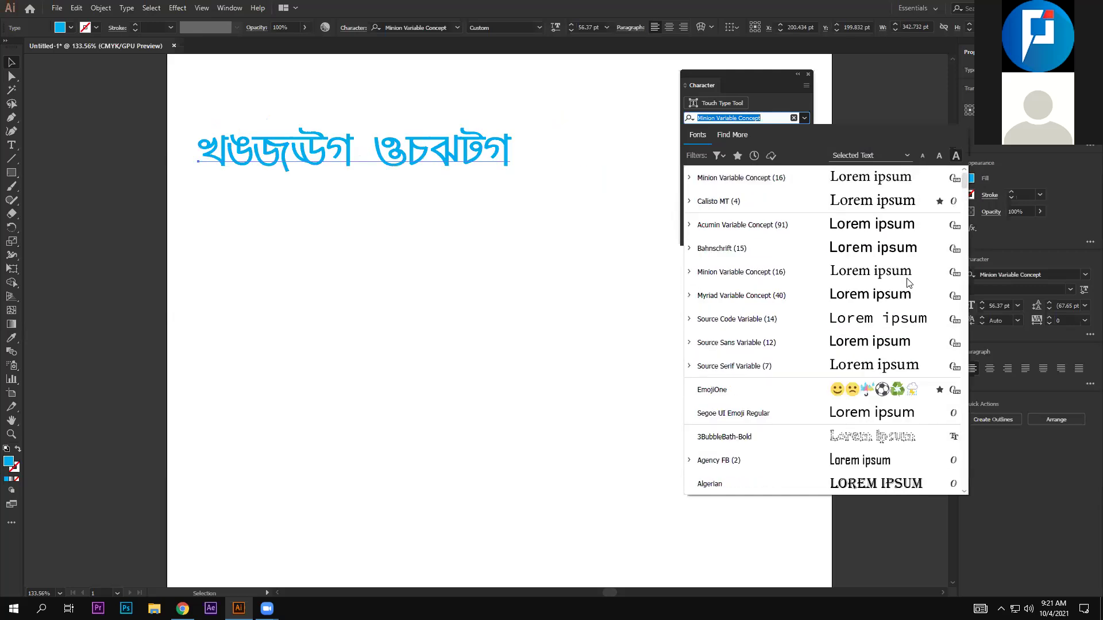
left_click(861, 391)
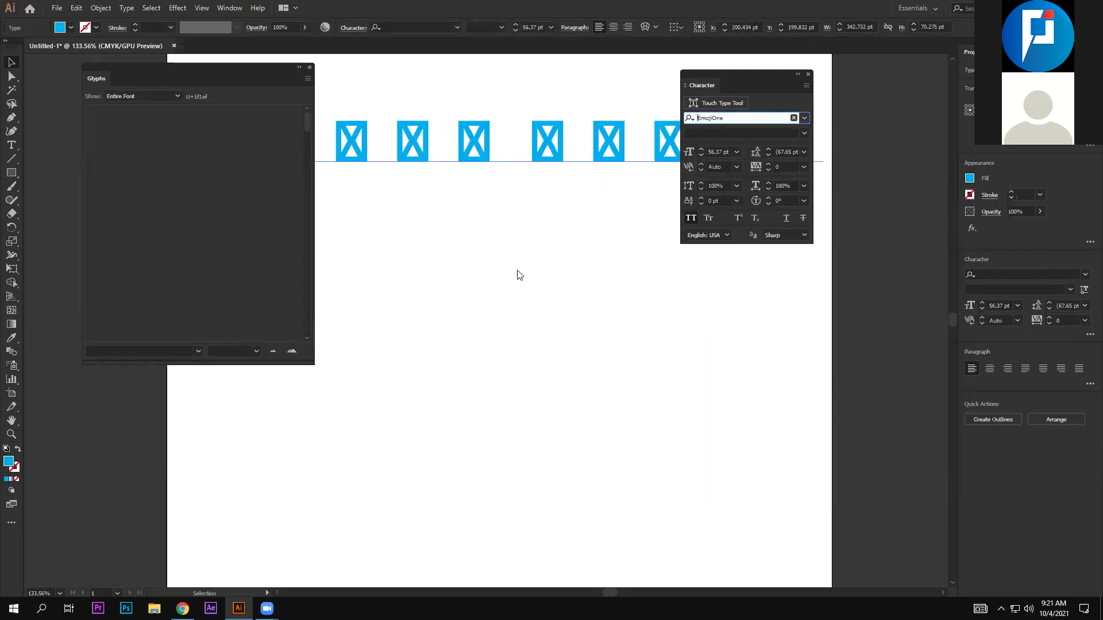
Reopen the Glyphs panel and set it to show the Entire Font
left_click(309, 67)
left_click(123, 8)
key("Right")
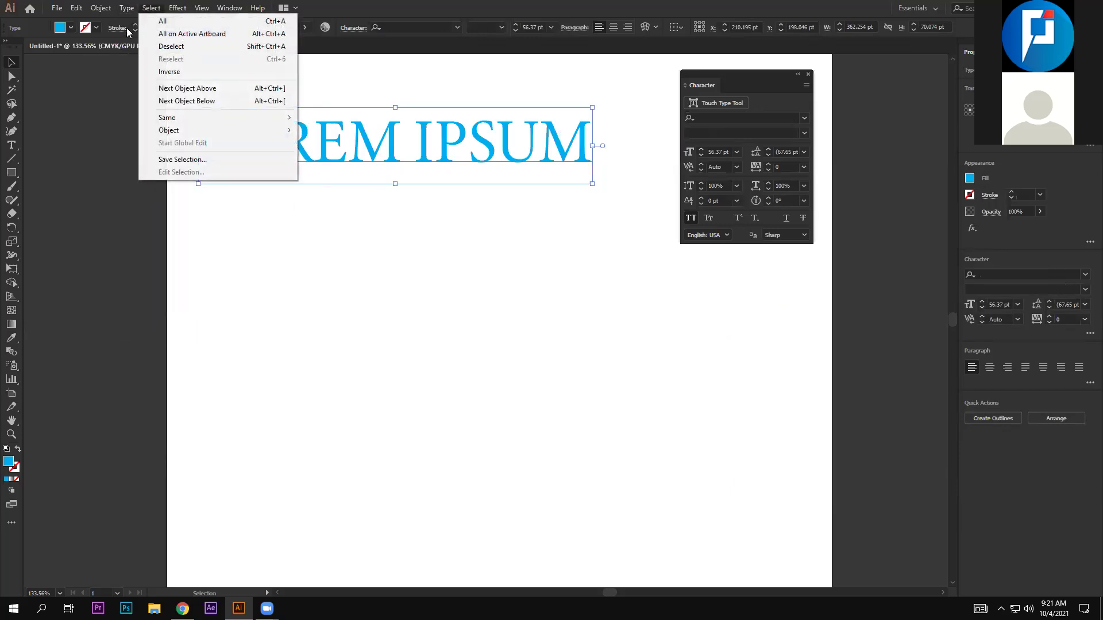
mouse_move(126, 8)
left_click(148, 79)
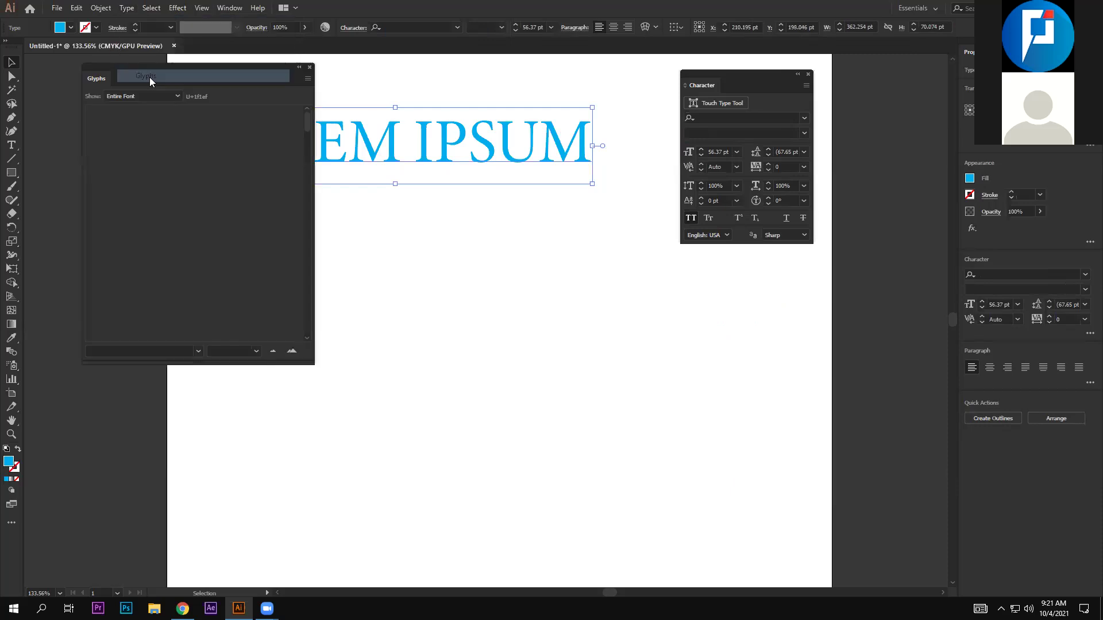
left_click(132, 97)
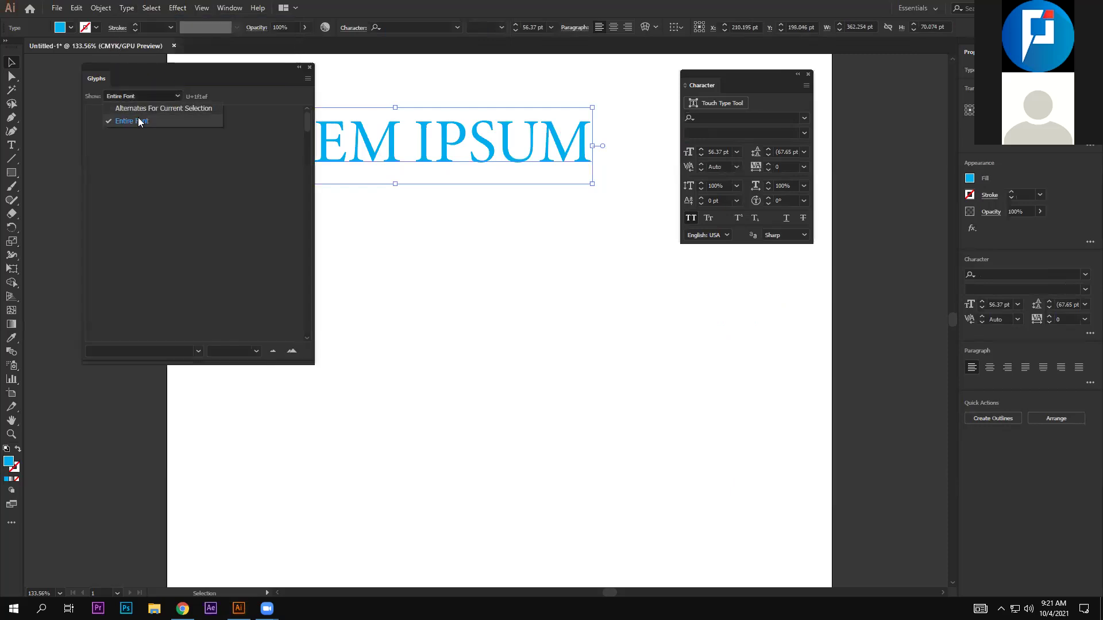
left_click(138, 121)
Add a second LOREM IPSUM placeholder text below the headline
left_click(15, 148)
left_click(460, 263)
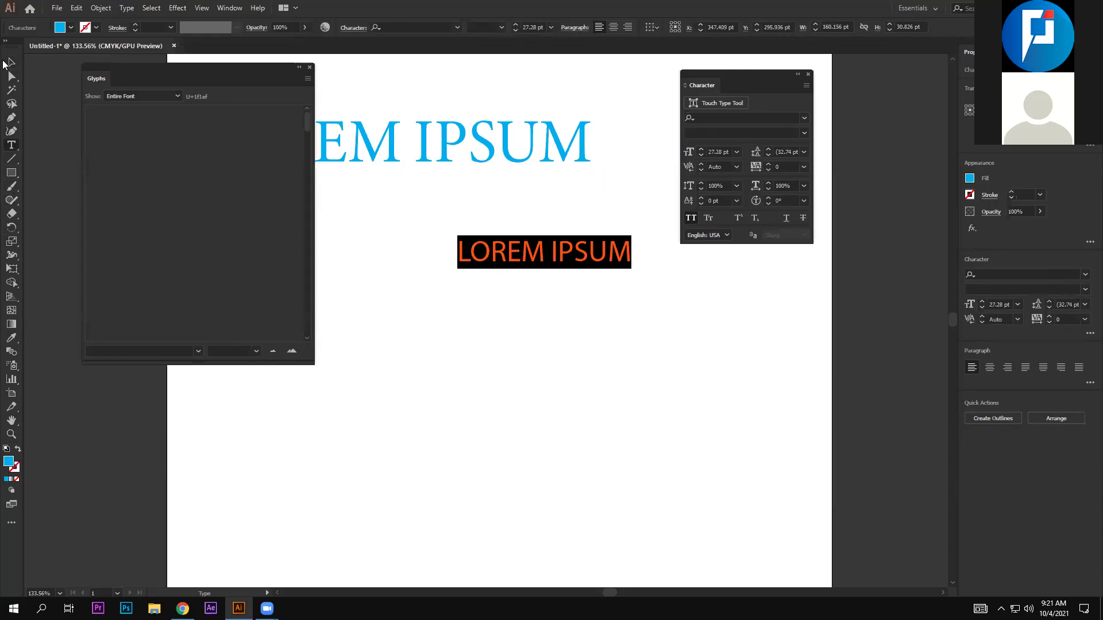
left_click(7, 62)
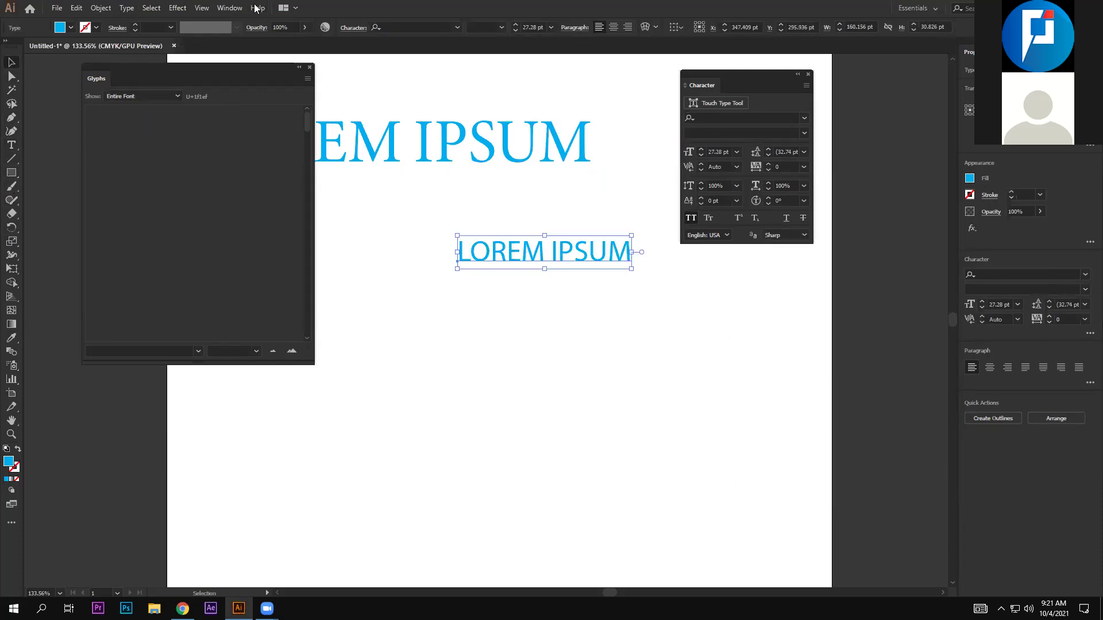
left_click(230, 8)
mouse_move(274, 538)
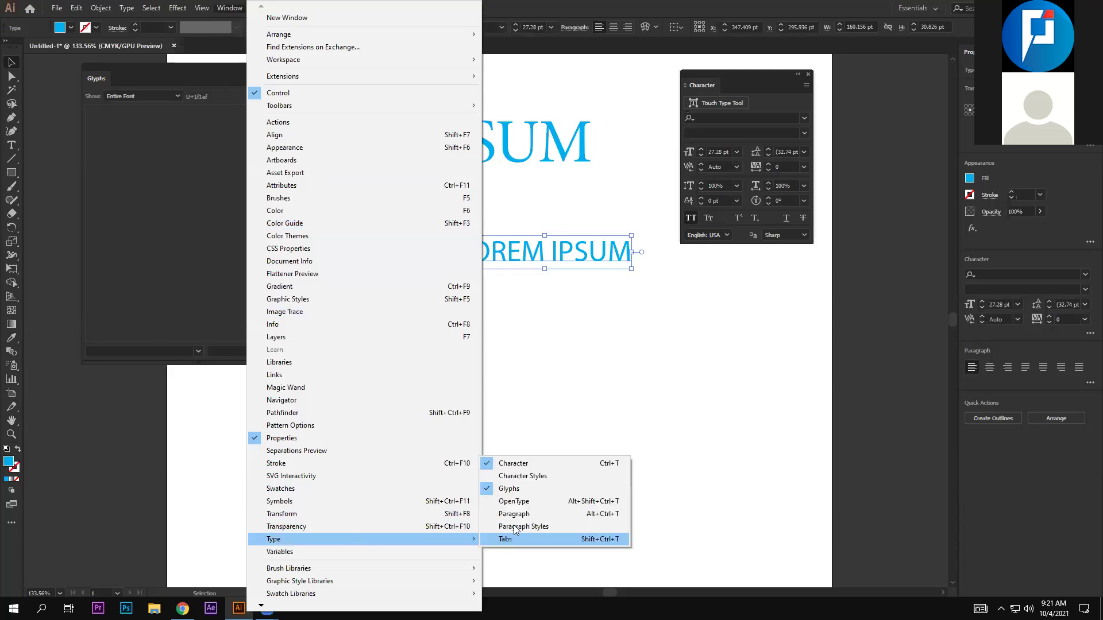
left_click(519, 489)
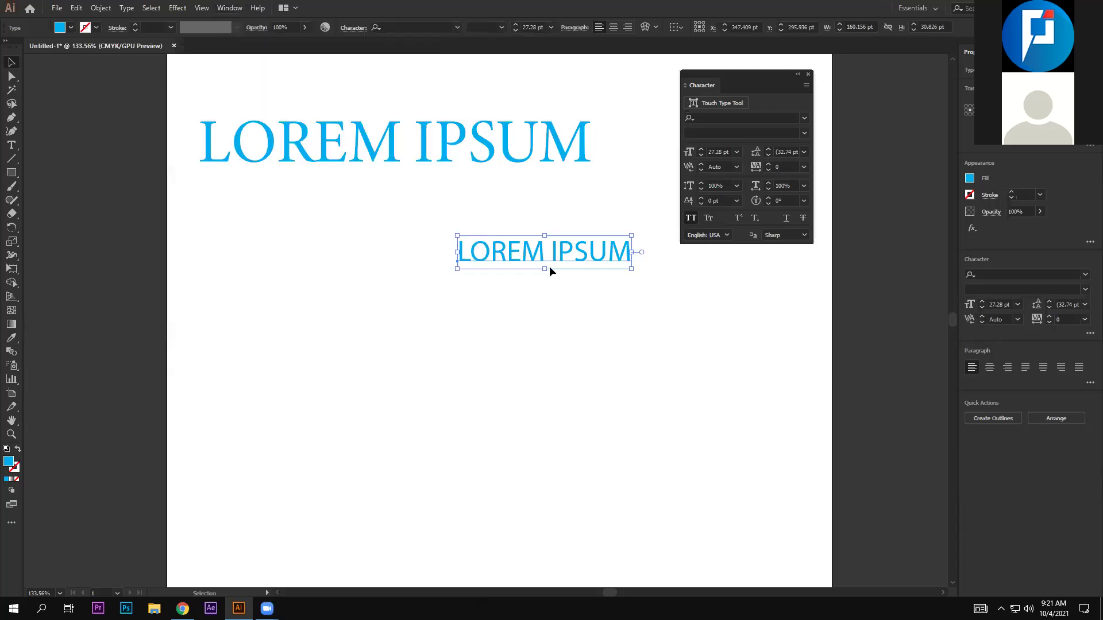
Try a font on the new text, then set the Glyphs panel back to Entire Font
left_click(804, 117)
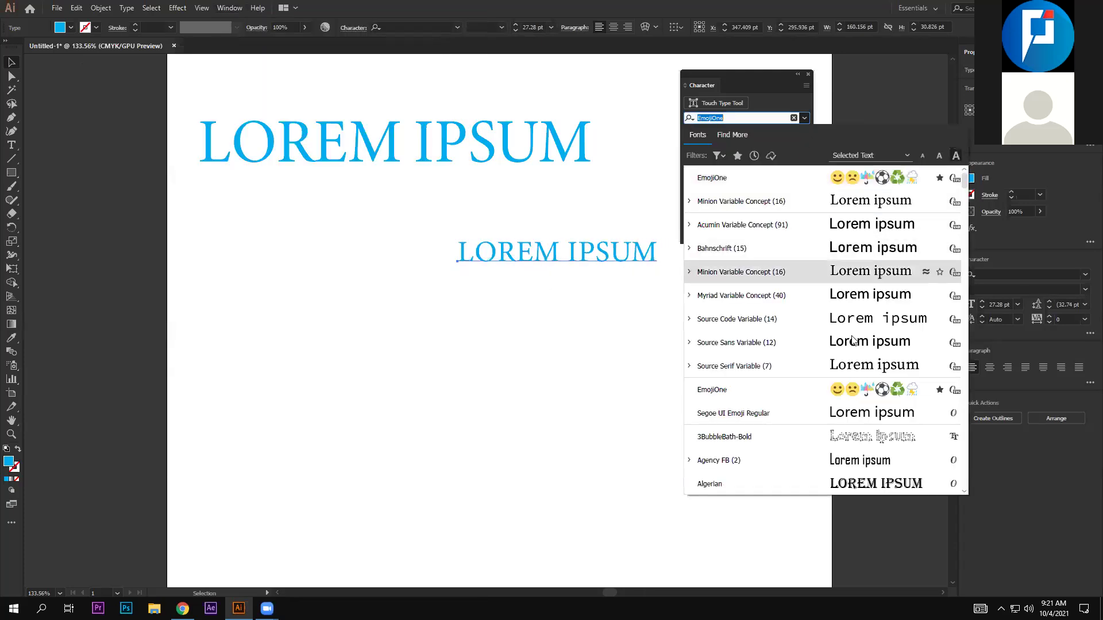
left_click(850, 389)
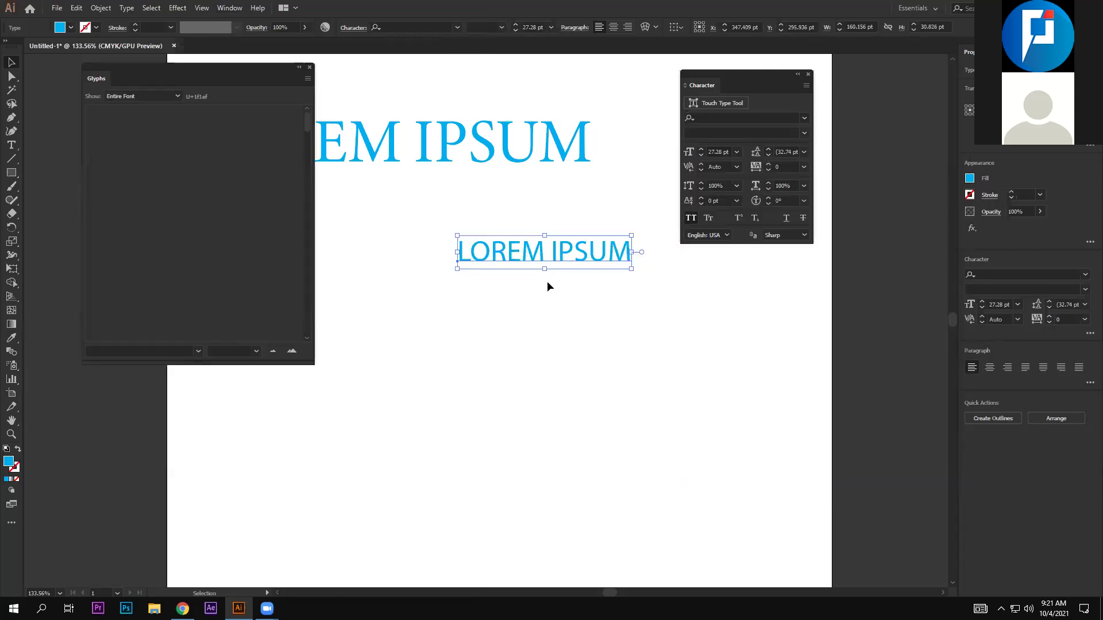
left_click(177, 94)
left_click(172, 107)
left_click(166, 96)
left_click(146, 120)
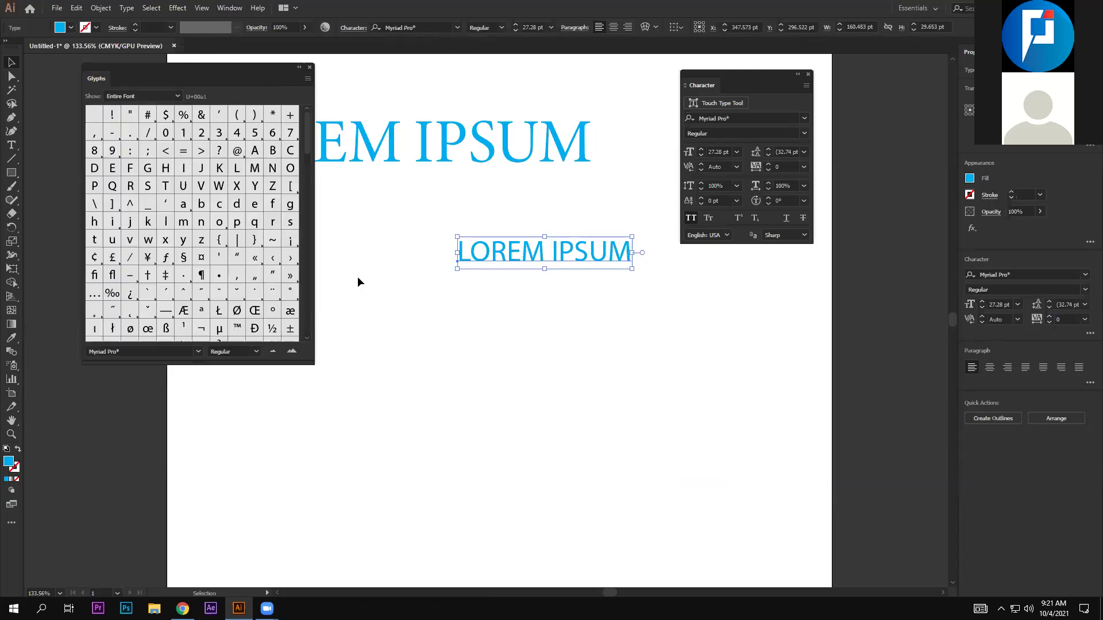
Nudge the small LOREM IPSUM text slightly up and to the left
left_click_drag(538, 253, 520, 240)
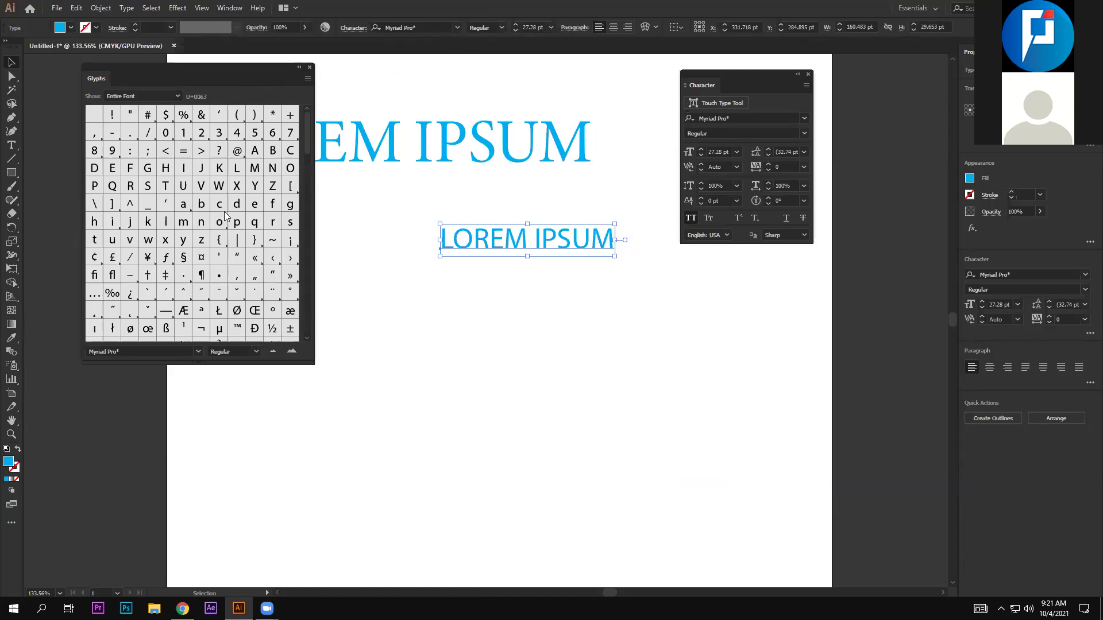
scroll(231, 226, "down", 2)
scroll(234, 236, "down", 1)
scroll(232, 245, "up", 2)
scroll(231, 244, "up", 1)
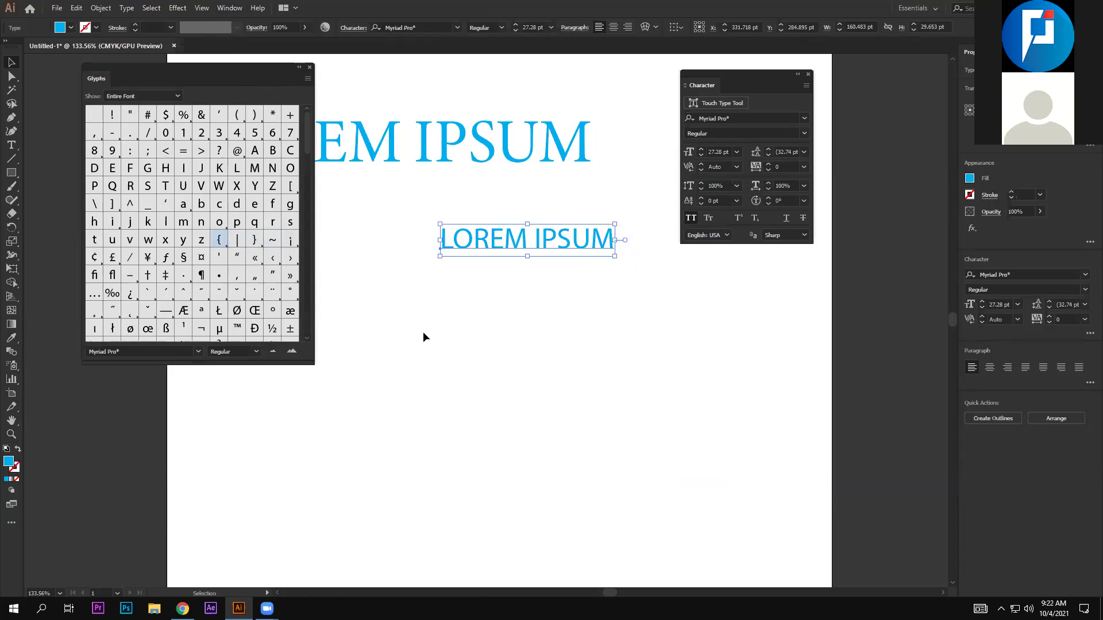
Preview Myriad Pro's Alternates, Scientific Inferiors, Tabular Figures, Superscript and Subscript glyph subsets
left_click(177, 97)
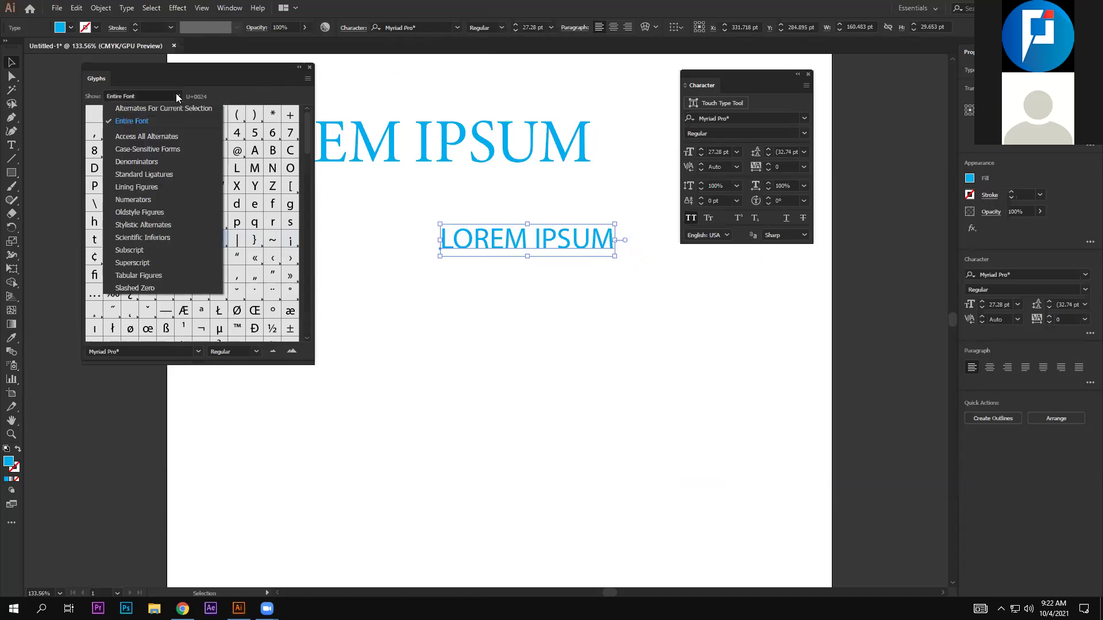
left_click(164, 108)
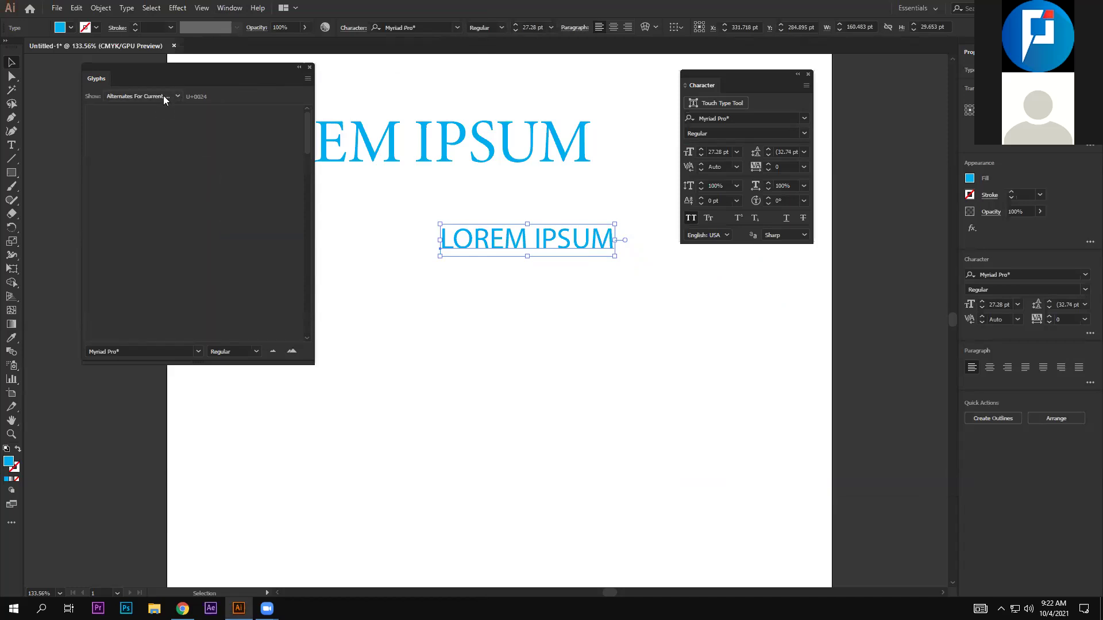
left_click(164, 98)
left_click(150, 222)
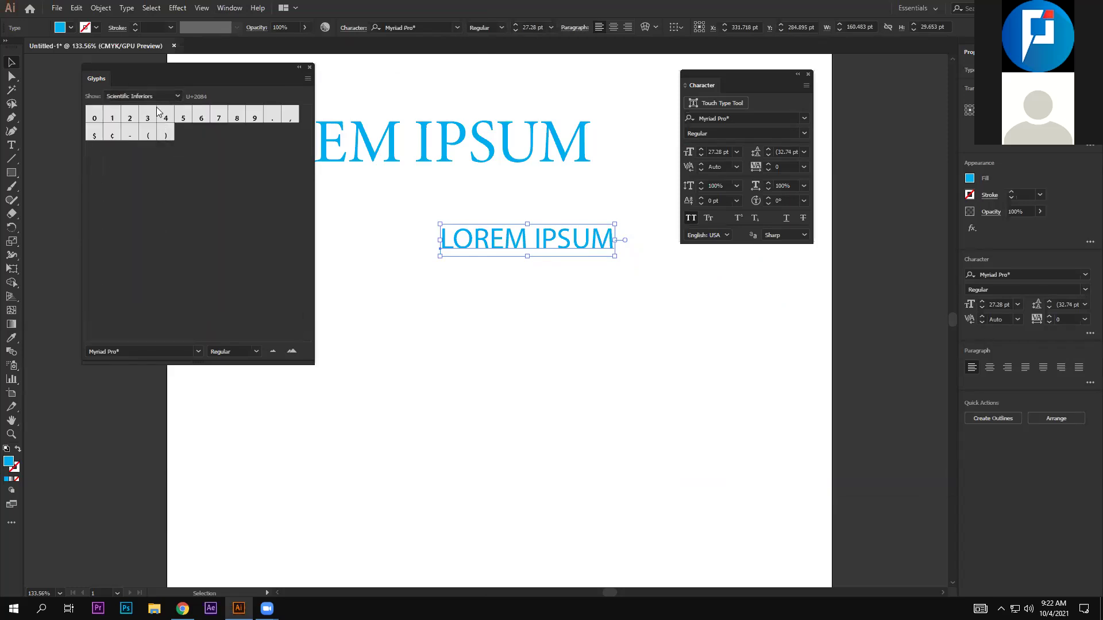
left_click(172, 96)
left_click(139, 99)
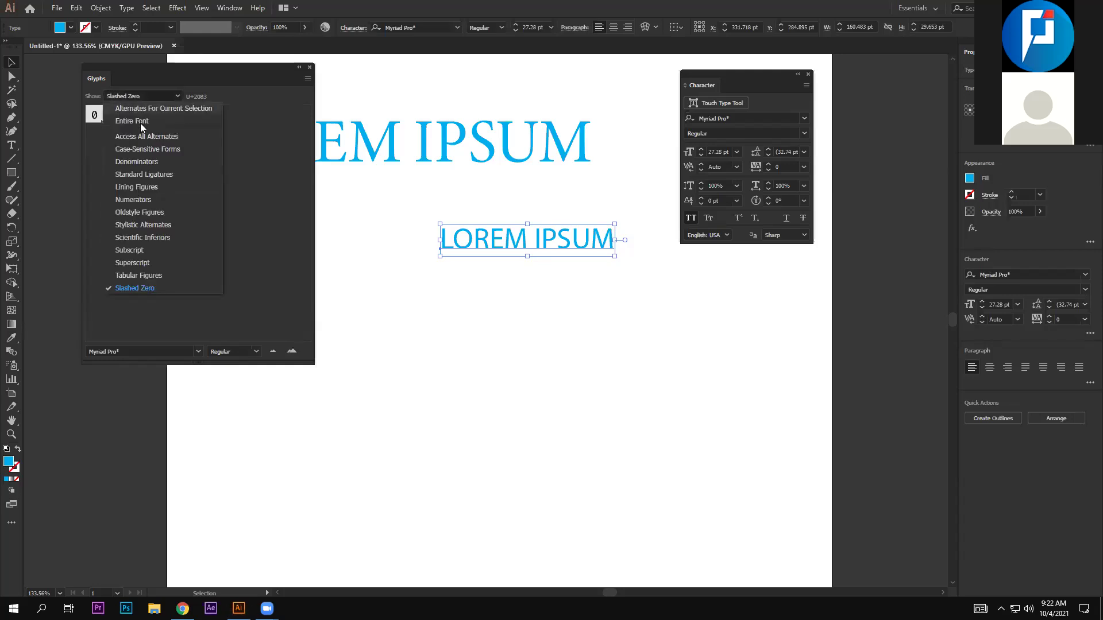
left_click(163, 265)
left_click(160, 95)
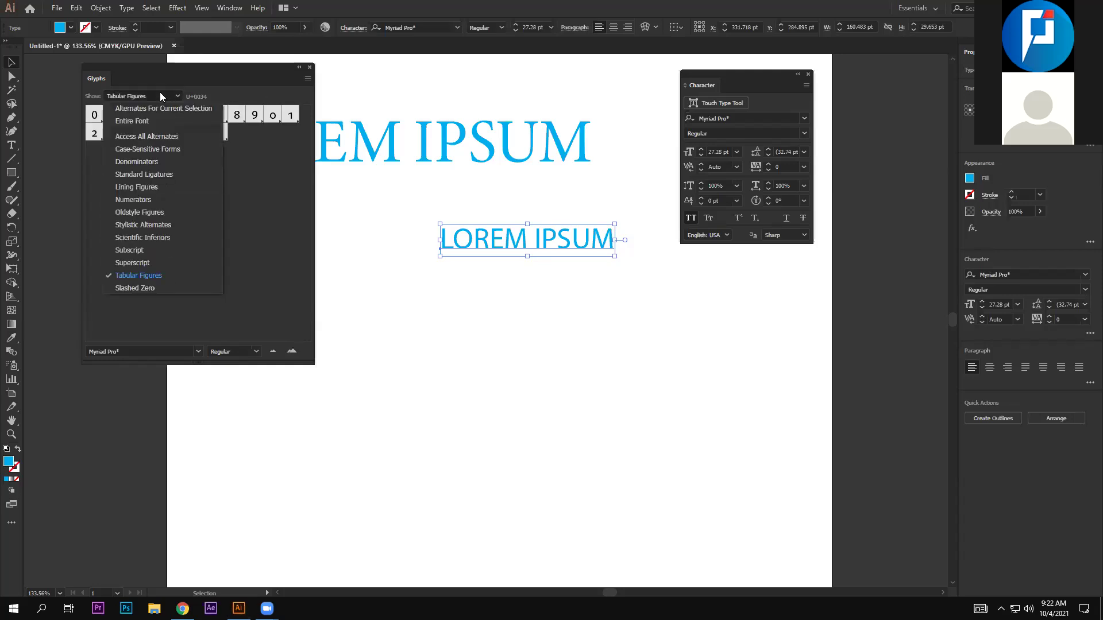
left_click(148, 256)
left_click(158, 96)
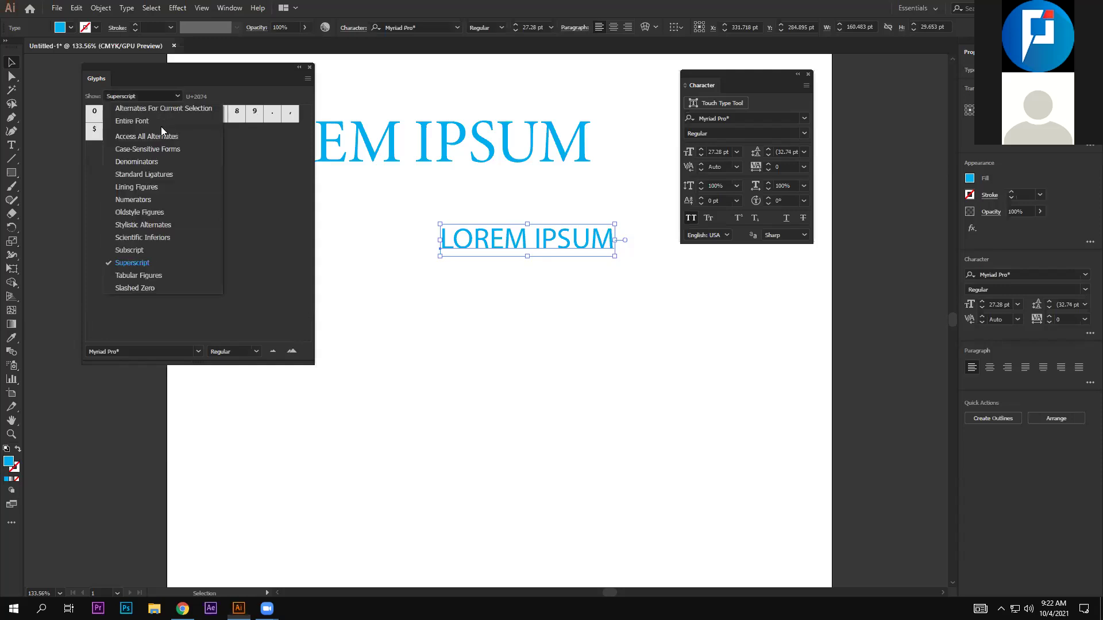
left_click(152, 250)
Return the Glyphs panel to Entire Font and deselect the LOREM IPSUM text
left_click(158, 97)
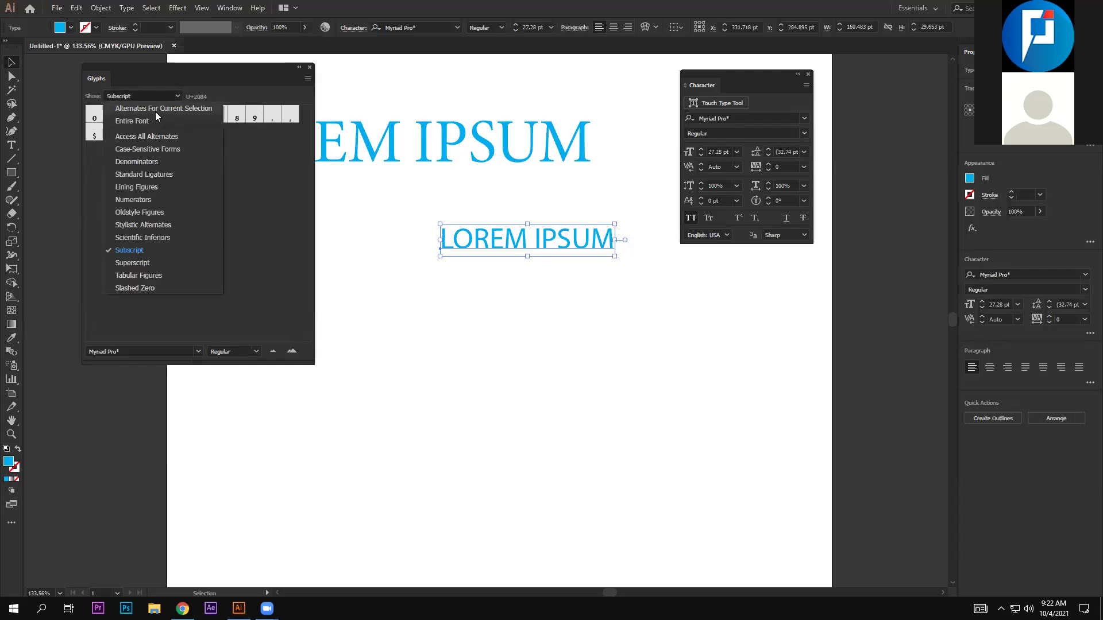
left_click(155, 109)
left_click(144, 121)
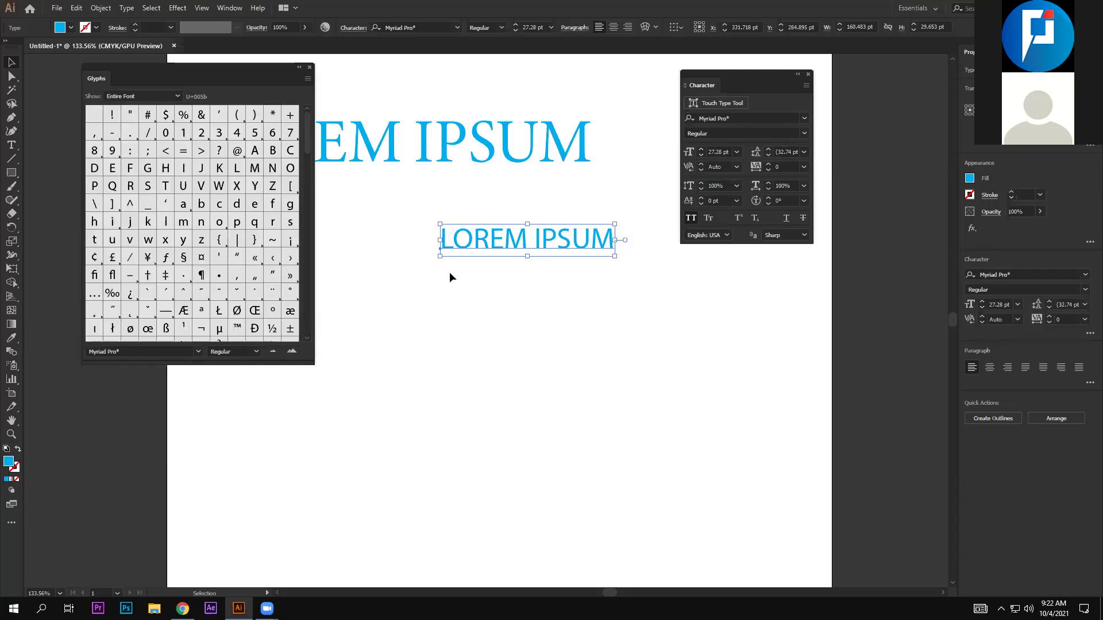
left_click(459, 354)
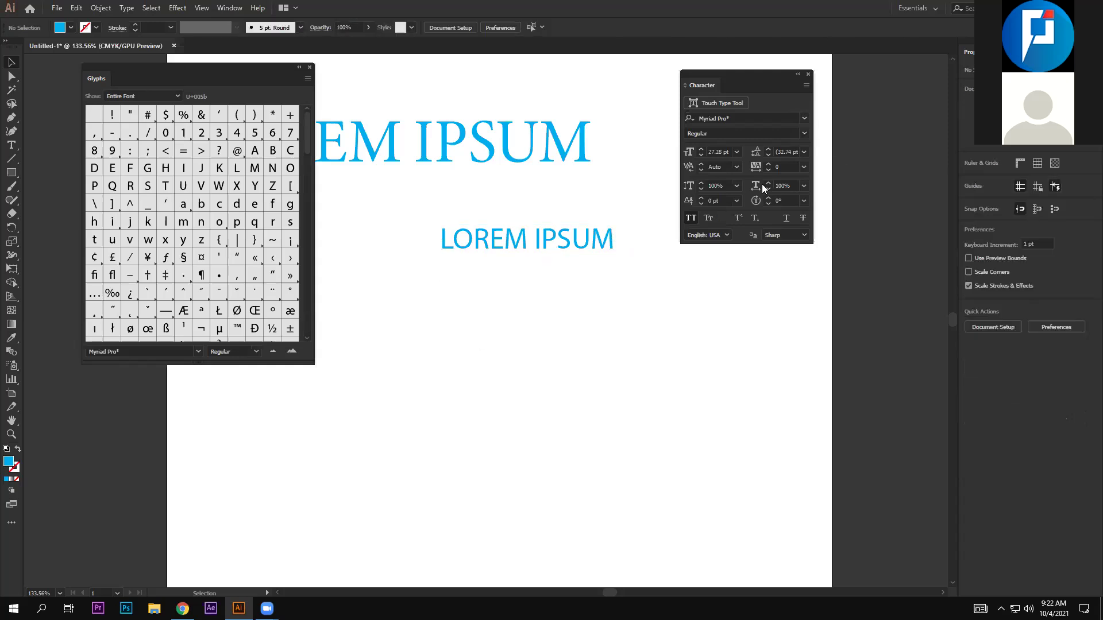
Apply the EmojiOne font and start an empty text object on the artboard
left_click(804, 118)
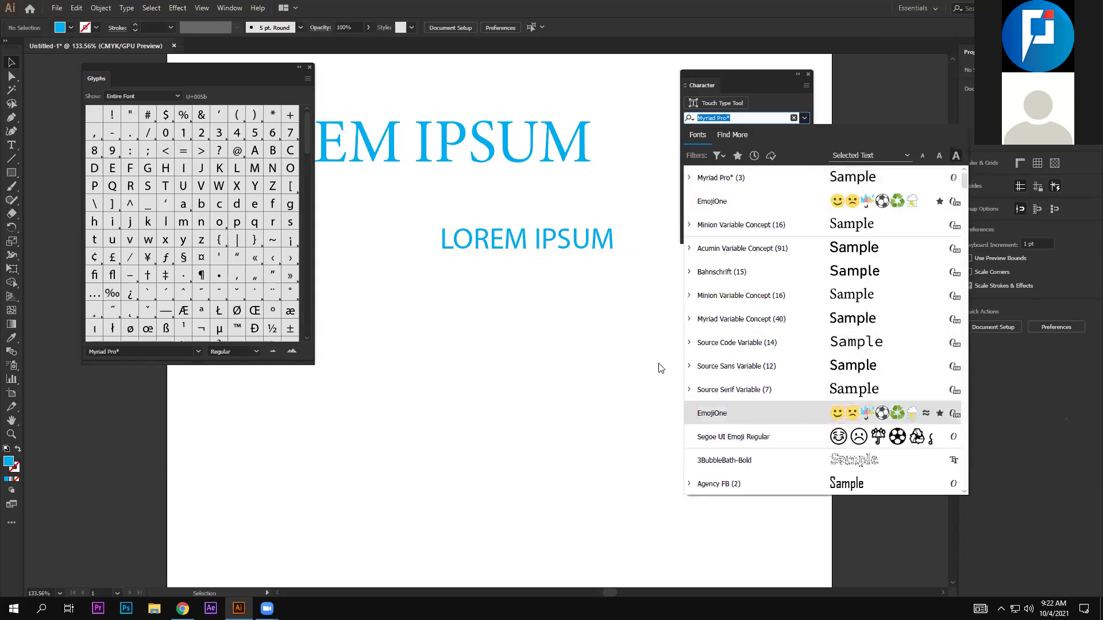
key("Return")
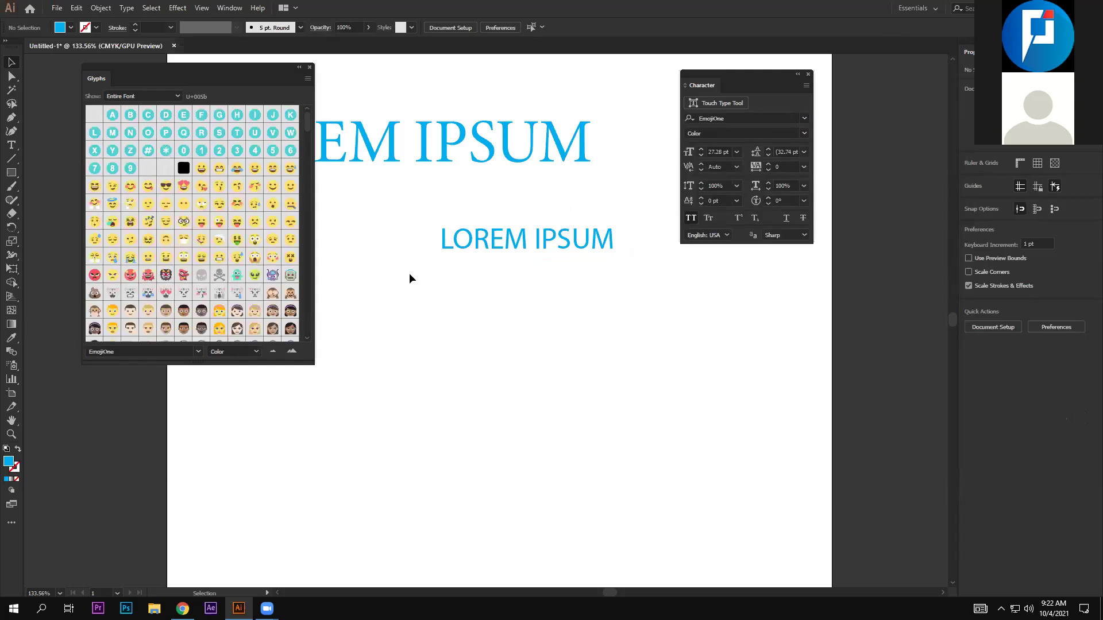
key("t")
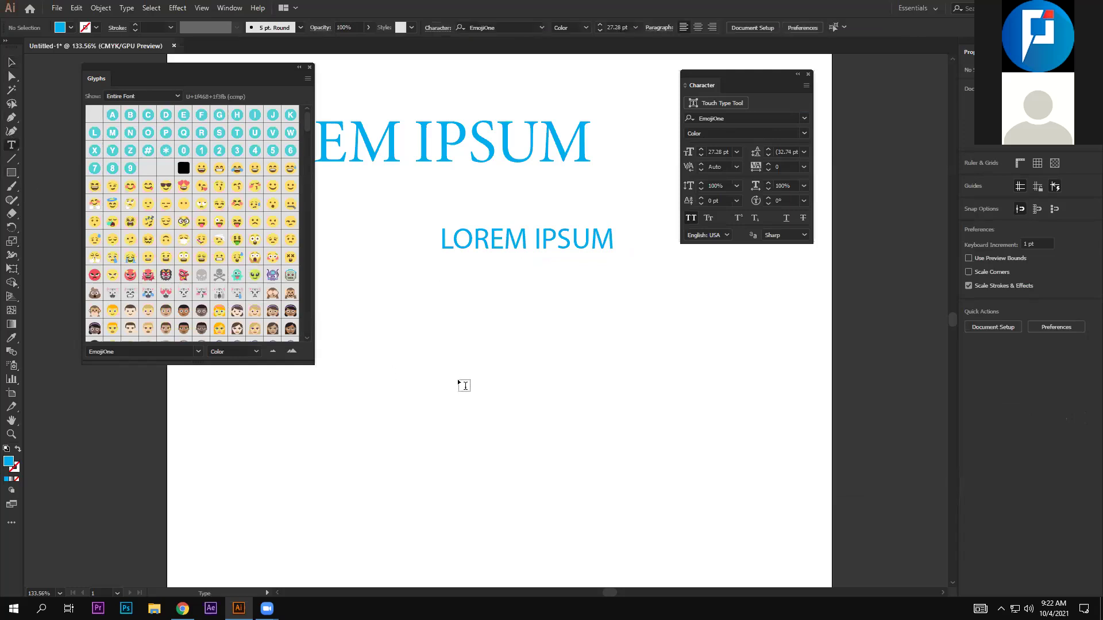
left_click(484, 374)
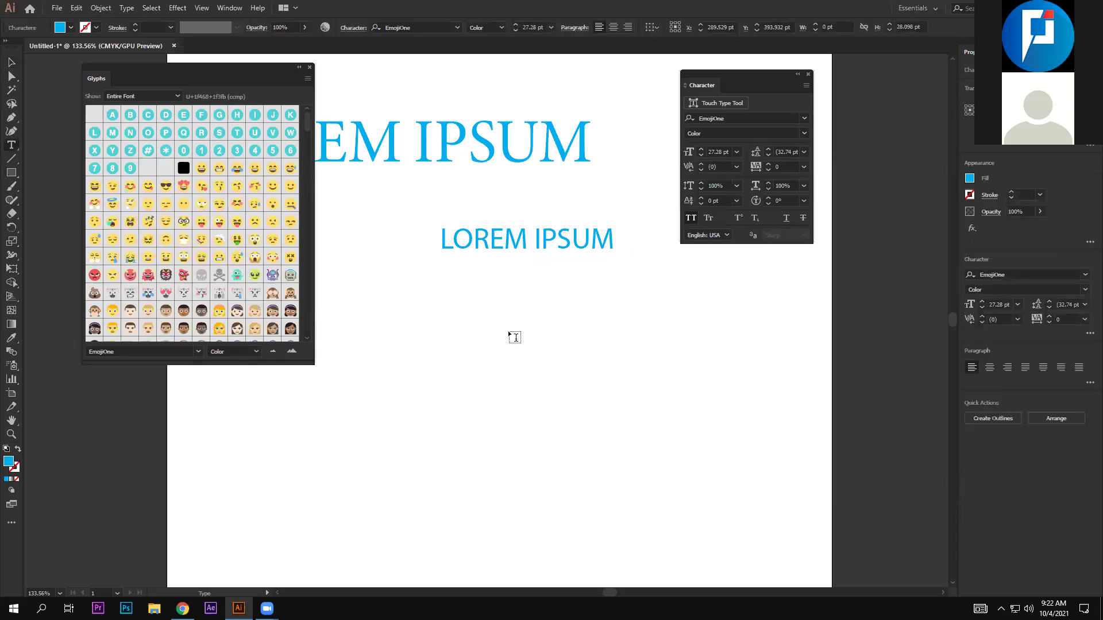
Browse the font list past Trajan Color, then bring up the Glyphs Show options
left_click(804, 119)
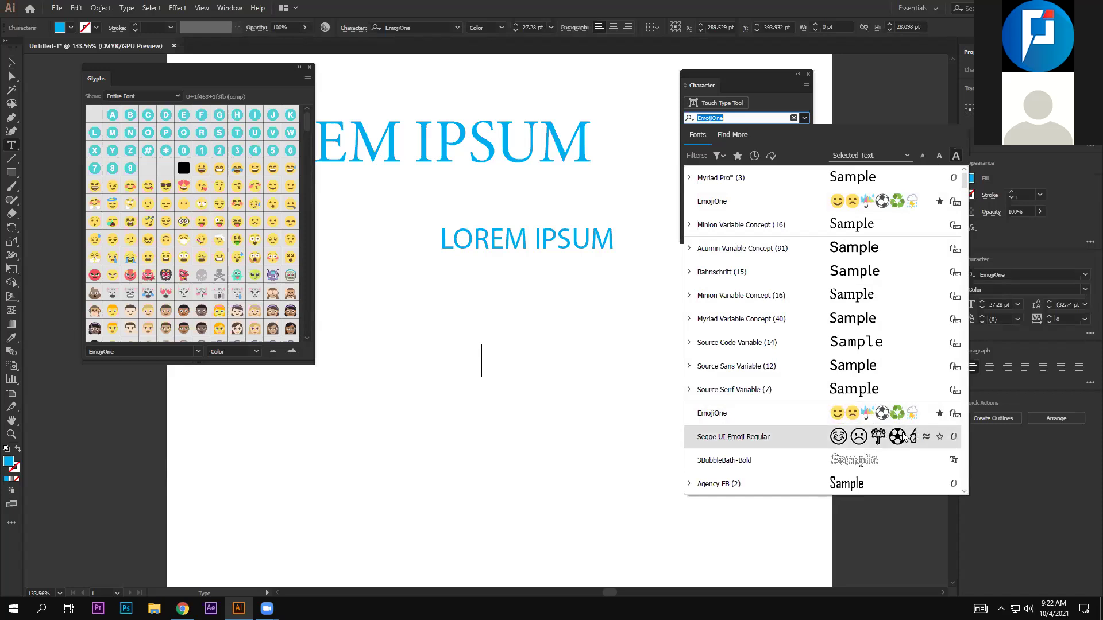
scroll(889, 377, "down", 2)
scroll(889, 322, "down", 2)
scroll(882, 365, "down", 2)
scroll(879, 388, "down", 2)
scroll(877, 391, "down", 5)
scroll(878, 396, "down", 5)
scroll(879, 401, "down", 5)
scroll(877, 419, "down", 5)
scroll(876, 427, "down", 5)
scroll(874, 431, "down", 5)
scroll(873, 433, "down", 5)
scroll(871, 437, "down", 5)
scroll(872, 437, "down", 5)
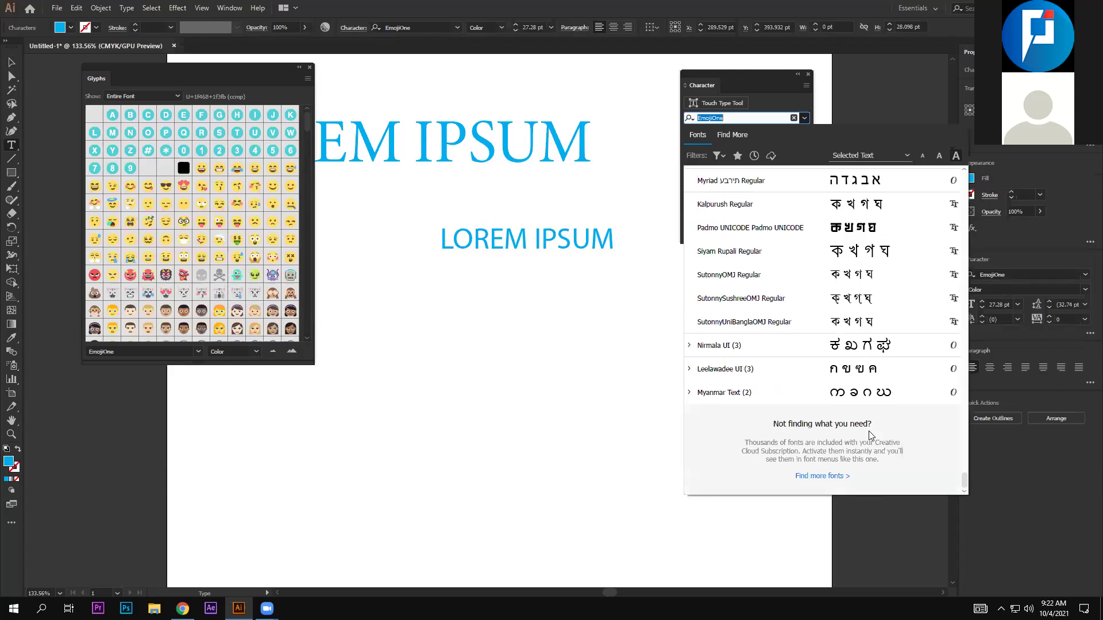
scroll(872, 437, "up", 5)
scroll(871, 436, "up", 5)
scroll(871, 437, "up", 5)
scroll(870, 435, "up", 3)
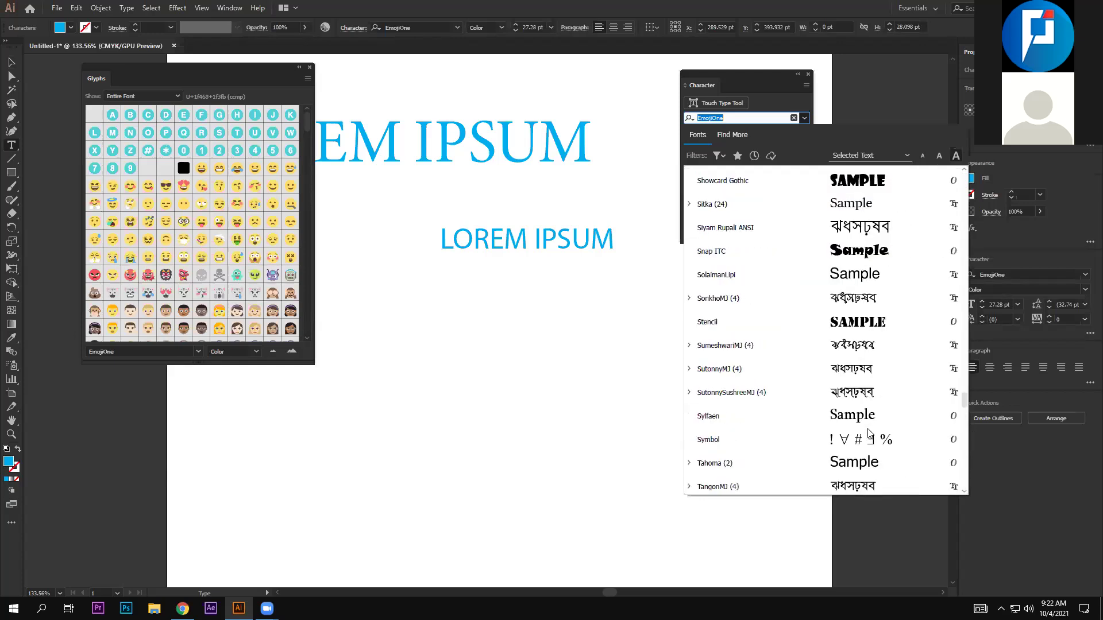
scroll(876, 274, "down", 2)
scroll(882, 298, "down", 4)
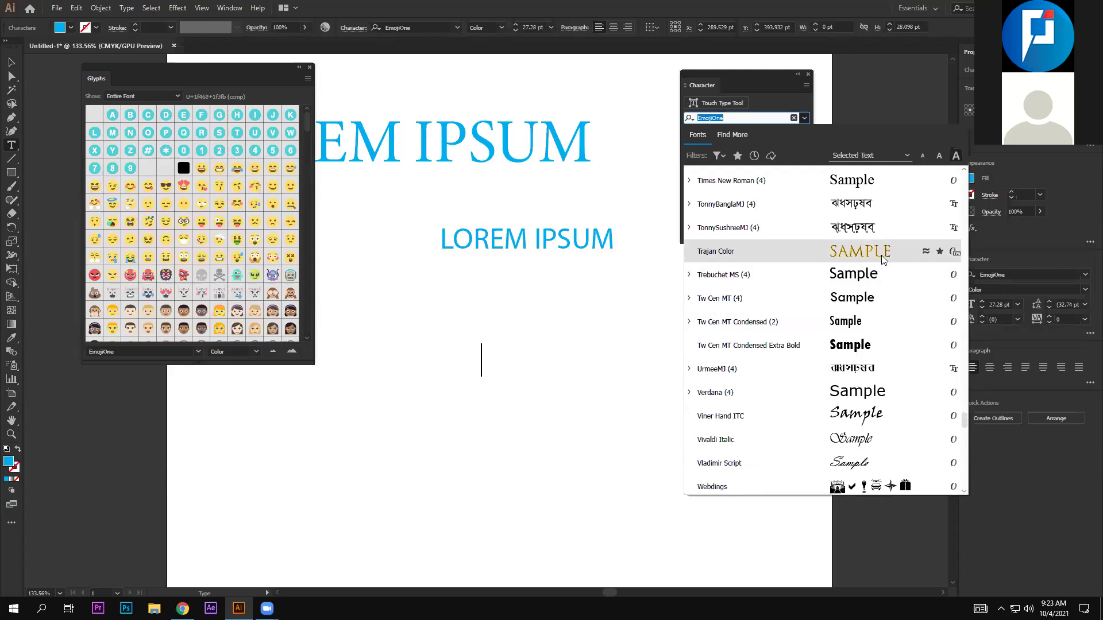
key("Down")
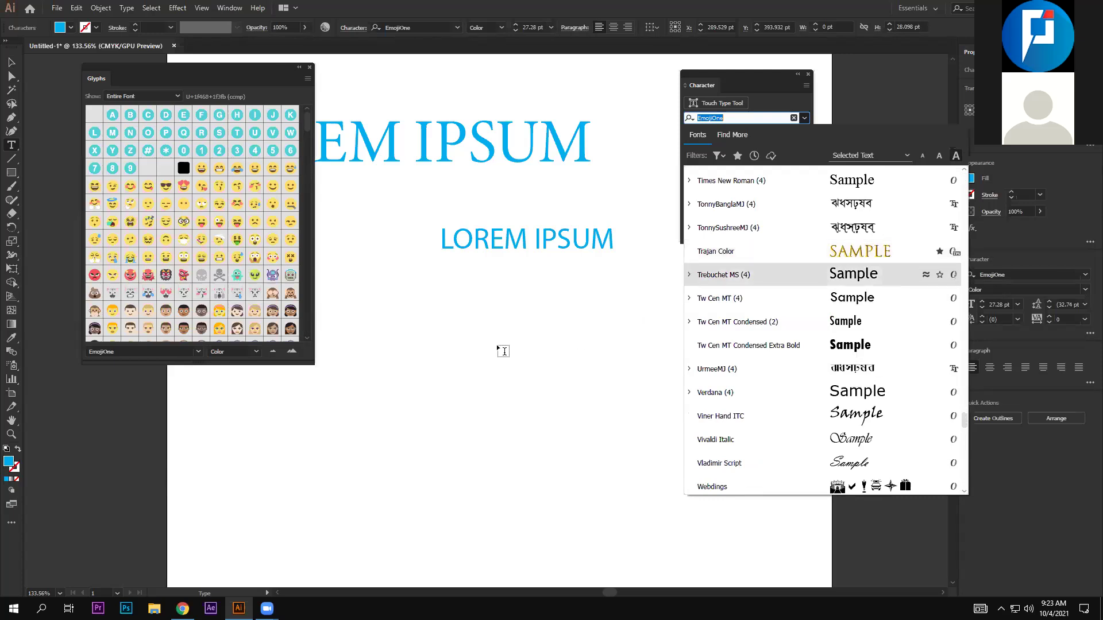
key("Down")
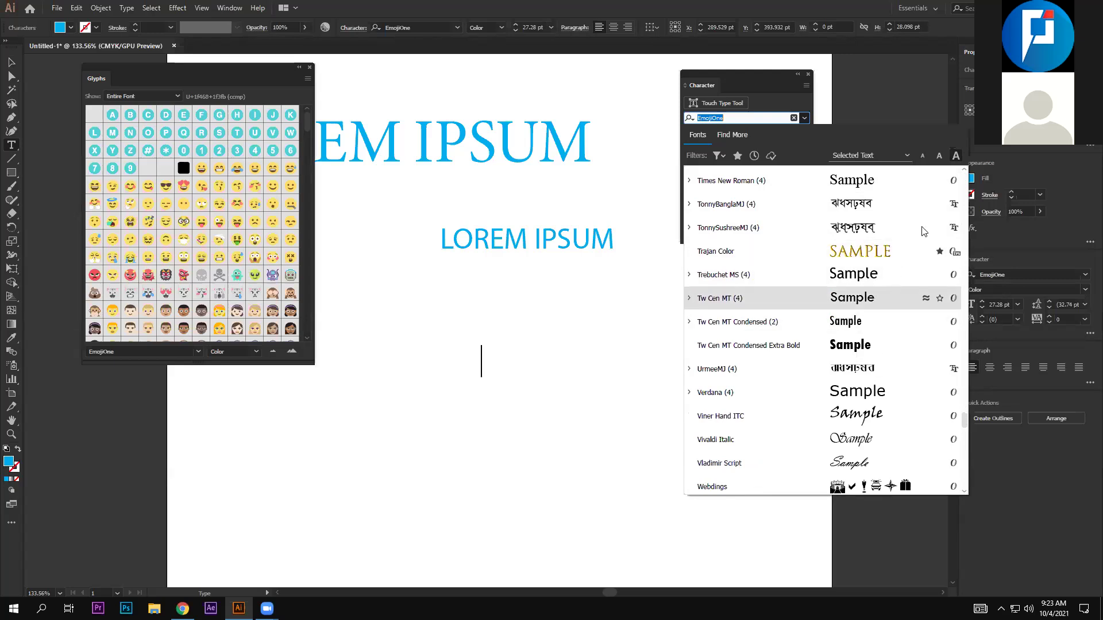
key("Down")
key("Down")
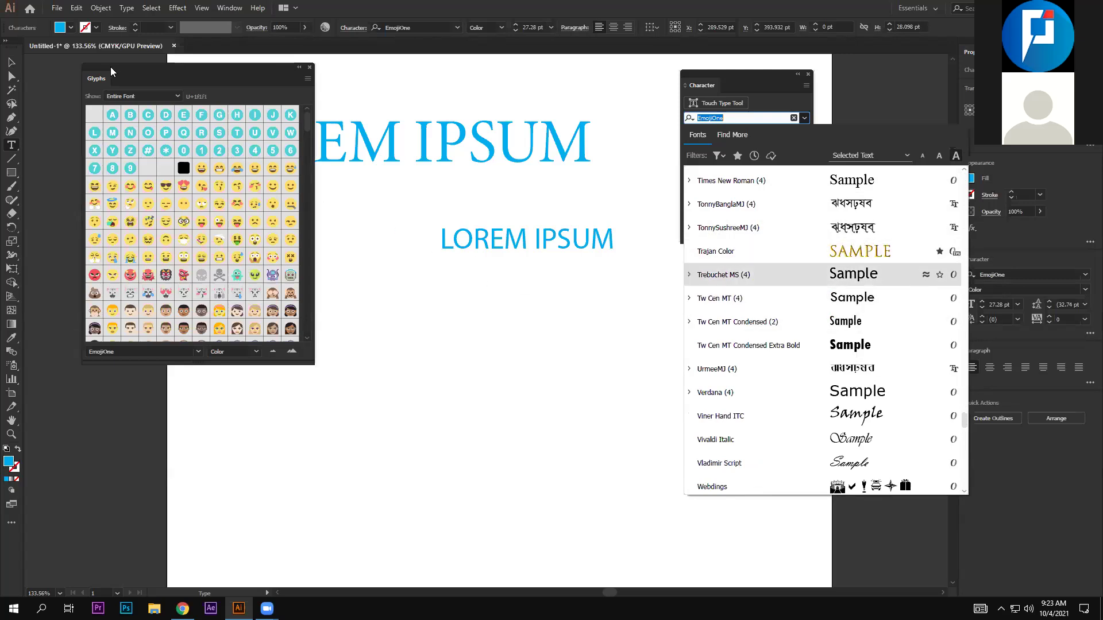
left_click(154, 98)
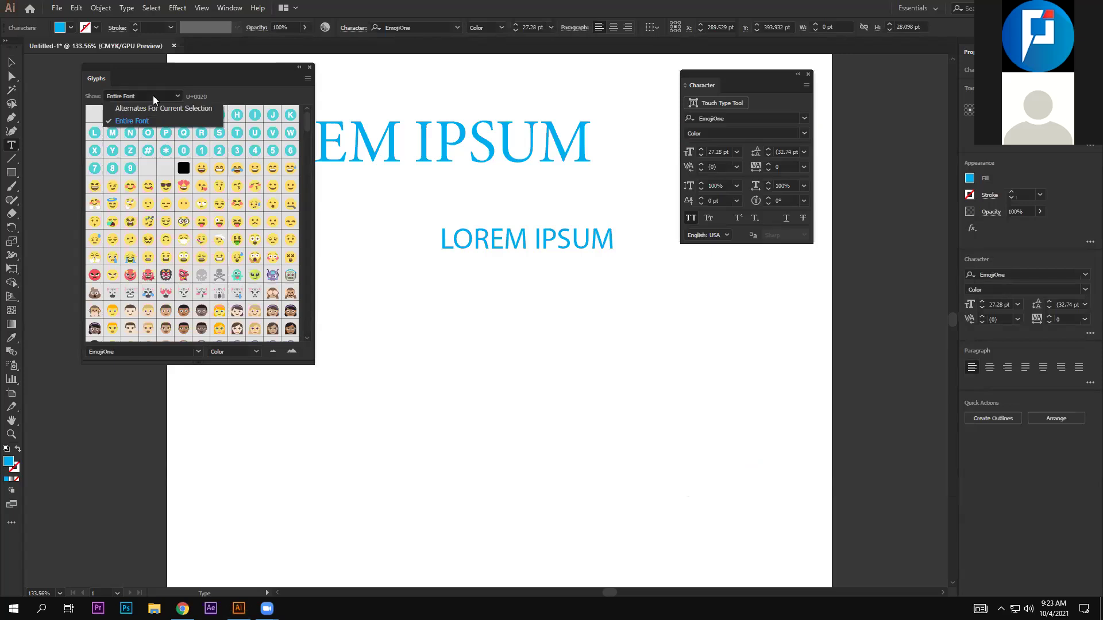
Preview the Agency FB, Algerian, Basic Regular and Berlin Sans FB glyph sets
left_click(197, 352)
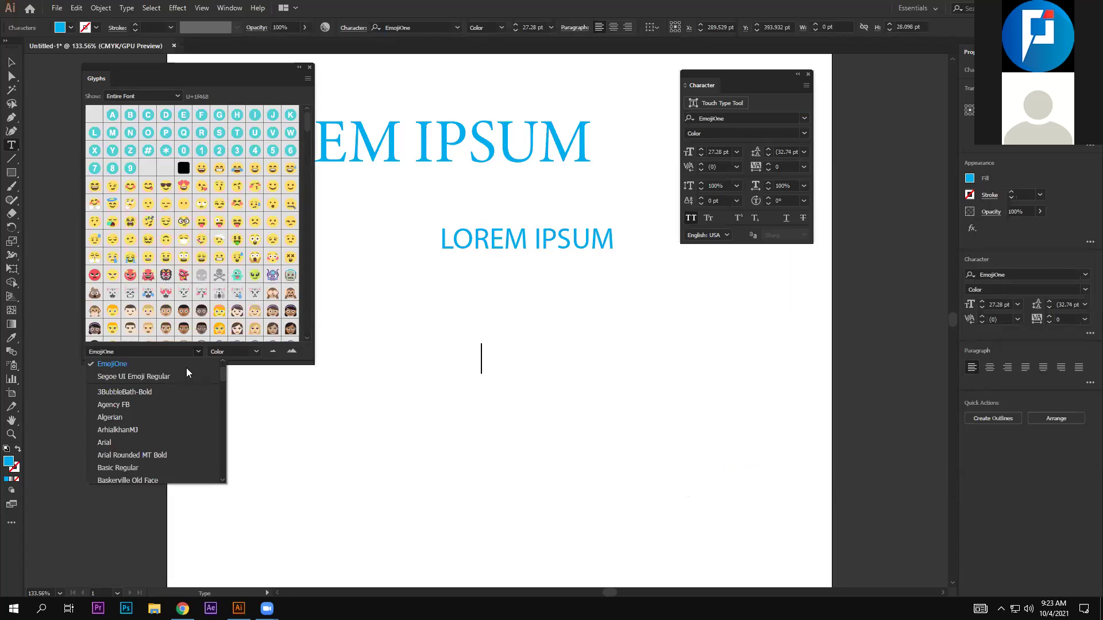
left_click(170, 405)
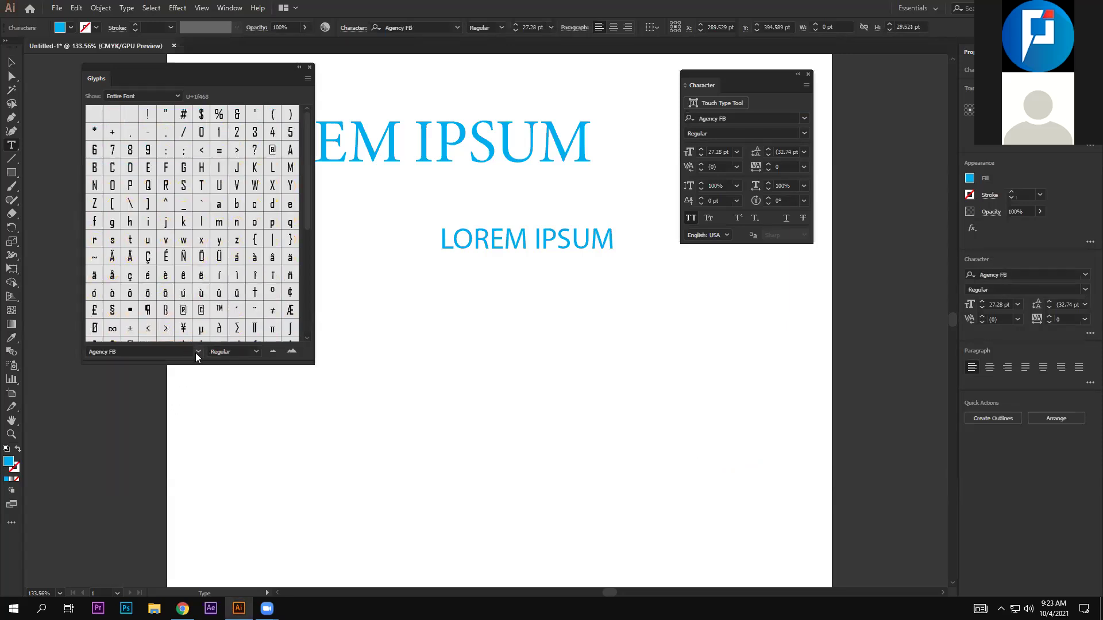
left_click(197, 351)
left_click(186, 376)
left_click(193, 357)
left_click(165, 413)
left_click(194, 352)
left_click(168, 414)
Preview the Bodoni MT, Britannic Bold, Californian FB and Clubbed to Life glyph sets
left_click(195, 356)
left_click(168, 425)
left_click(198, 351)
left_click(179, 411)
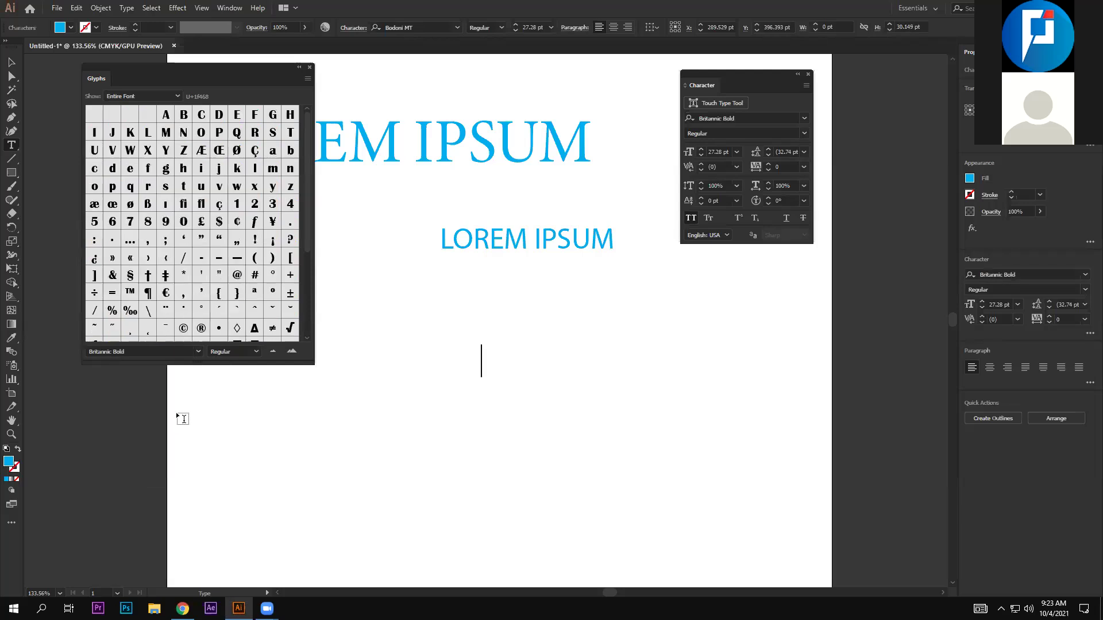
left_click(201, 353)
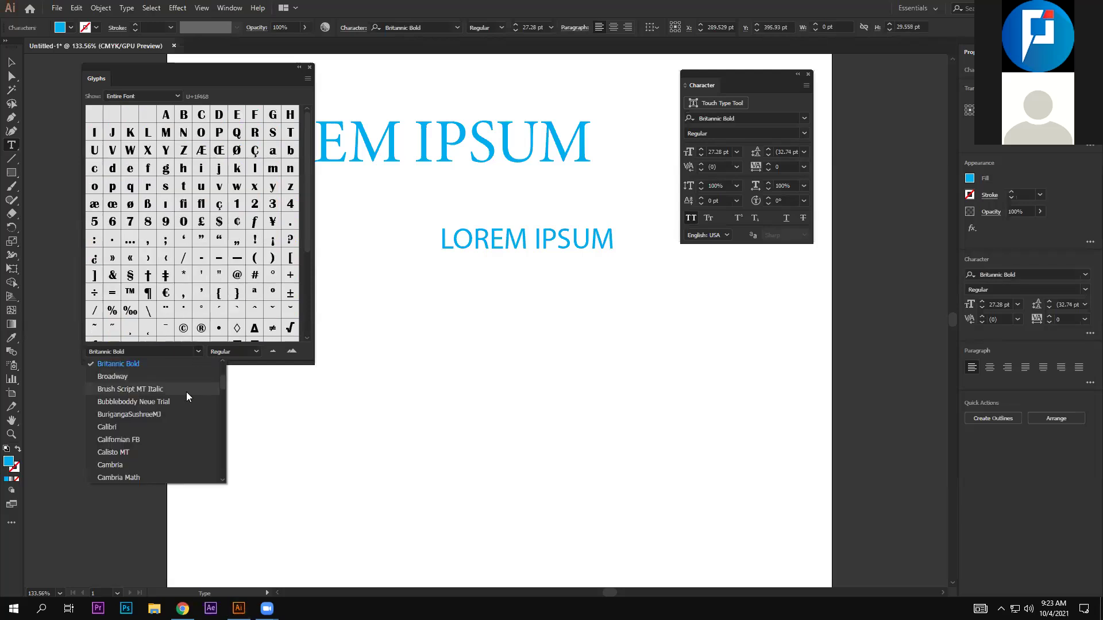
left_click(167, 435)
left_click(198, 351)
left_click(172, 439)
left_click(198, 351)
left_click(172, 453)
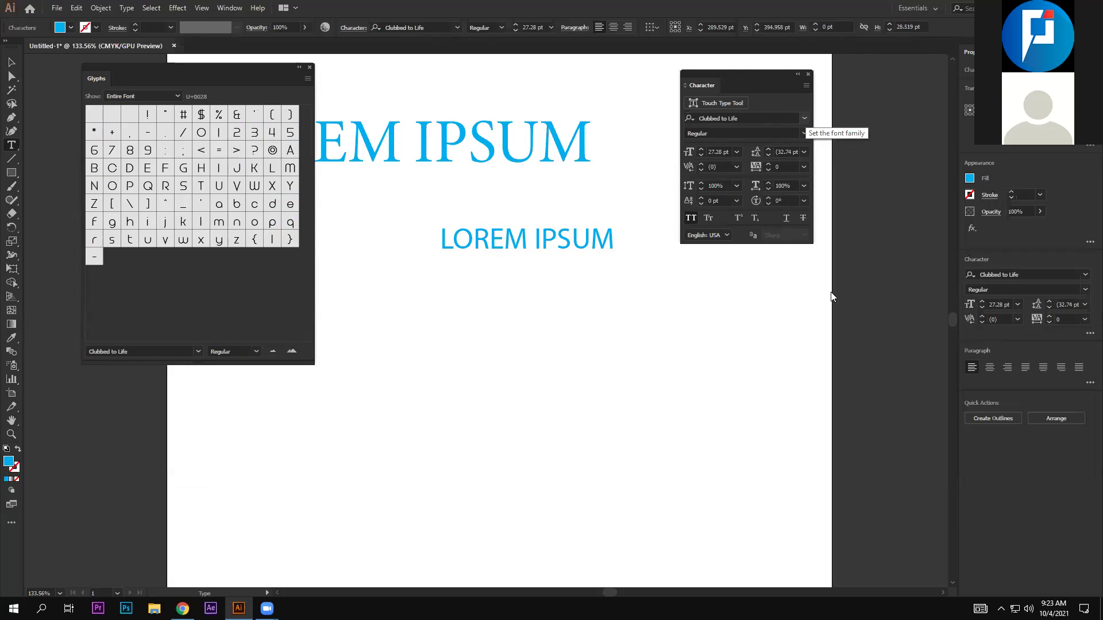
Set the empty text object's font back to EmojiOne and exit text editing
key("ctrl+alt+shift+m")
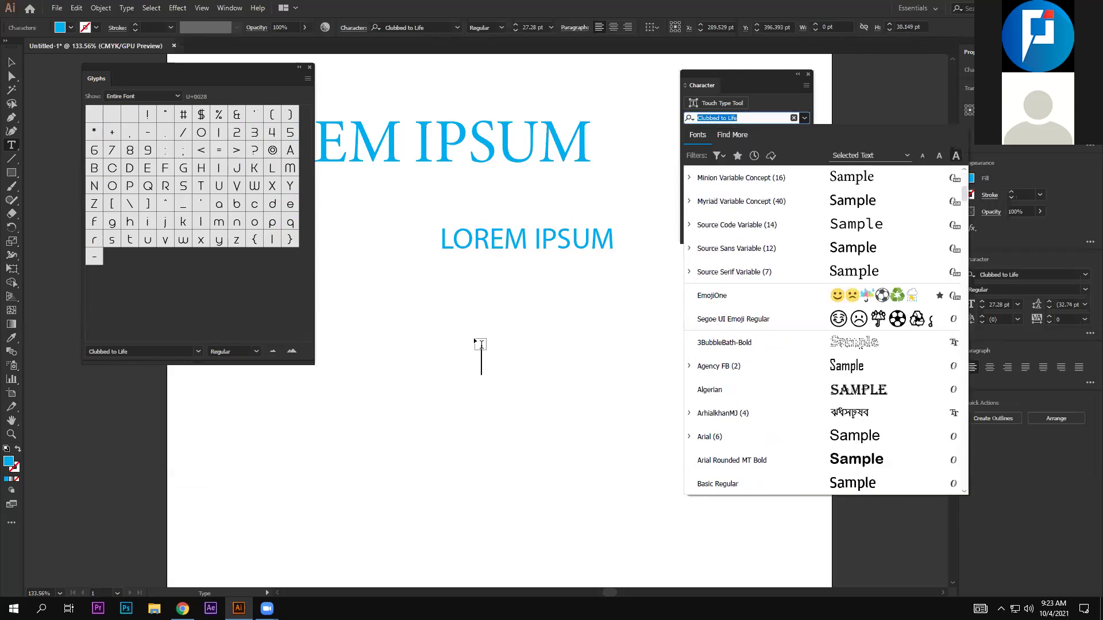
type("emoji")
key("Return")
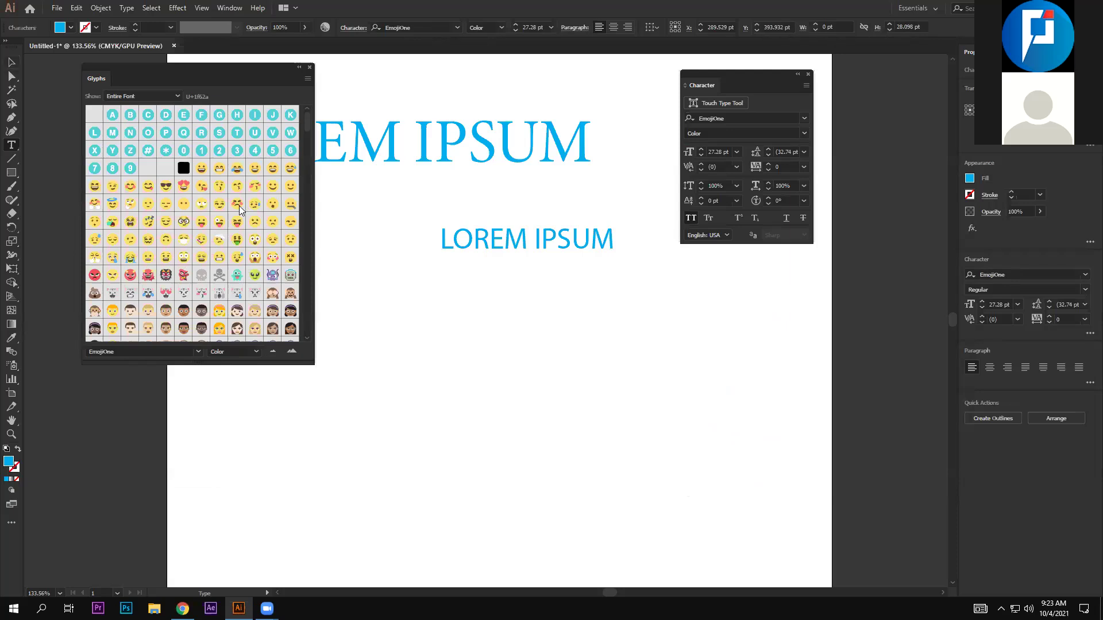
key("Escape")
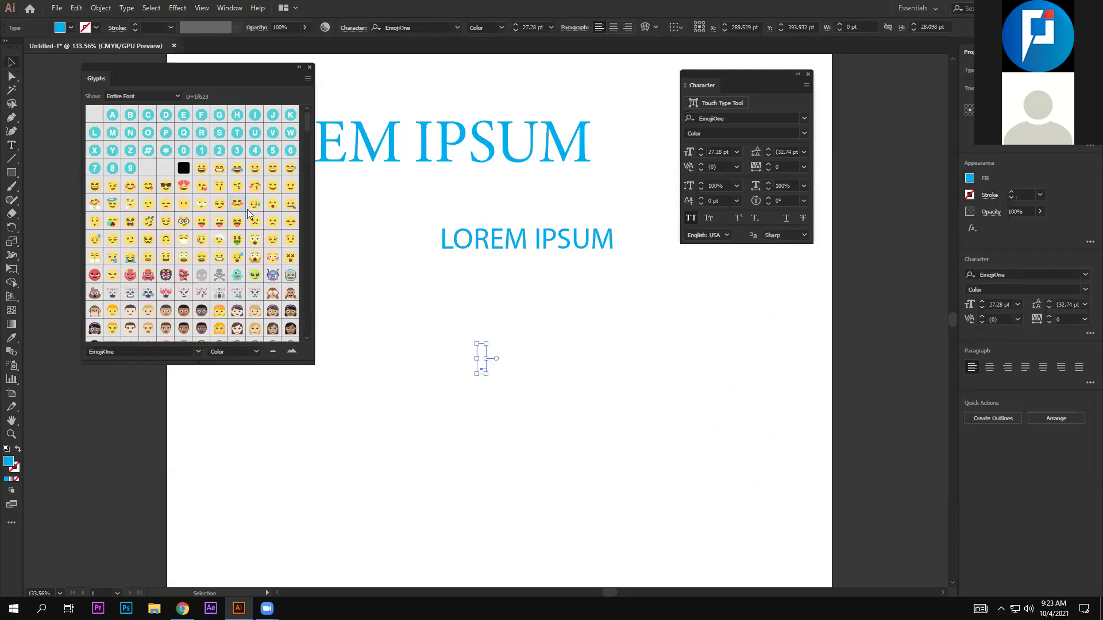
Insert the blushing, squinting EmojiOne face as new text below LOREM IPSUM
left_click(514, 357)
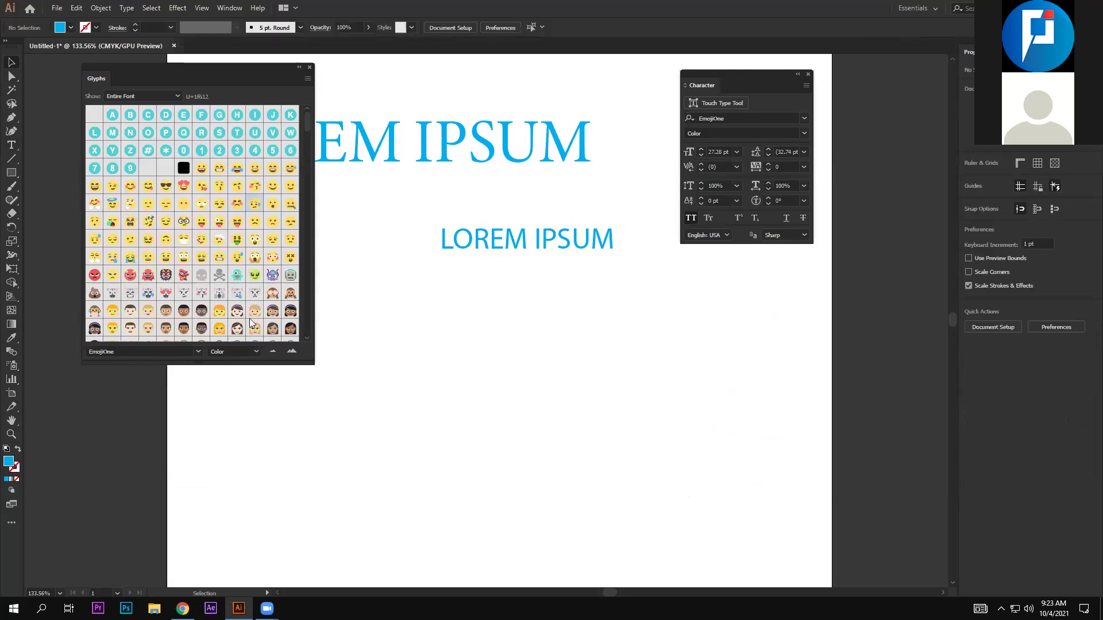
key("t")
left_click(535, 316)
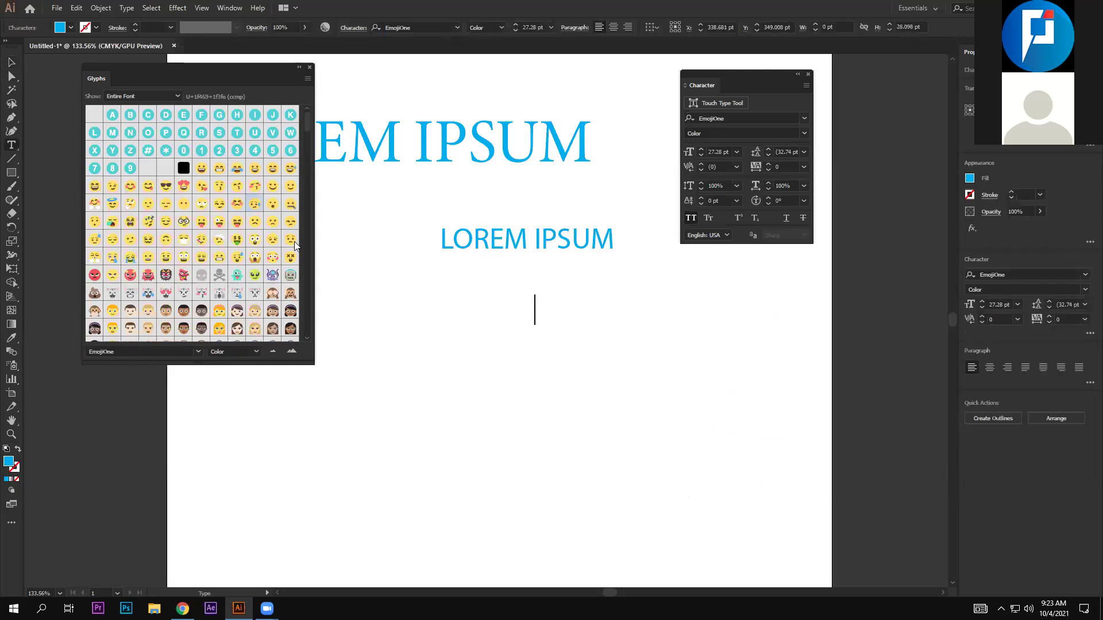
double_click(239, 205)
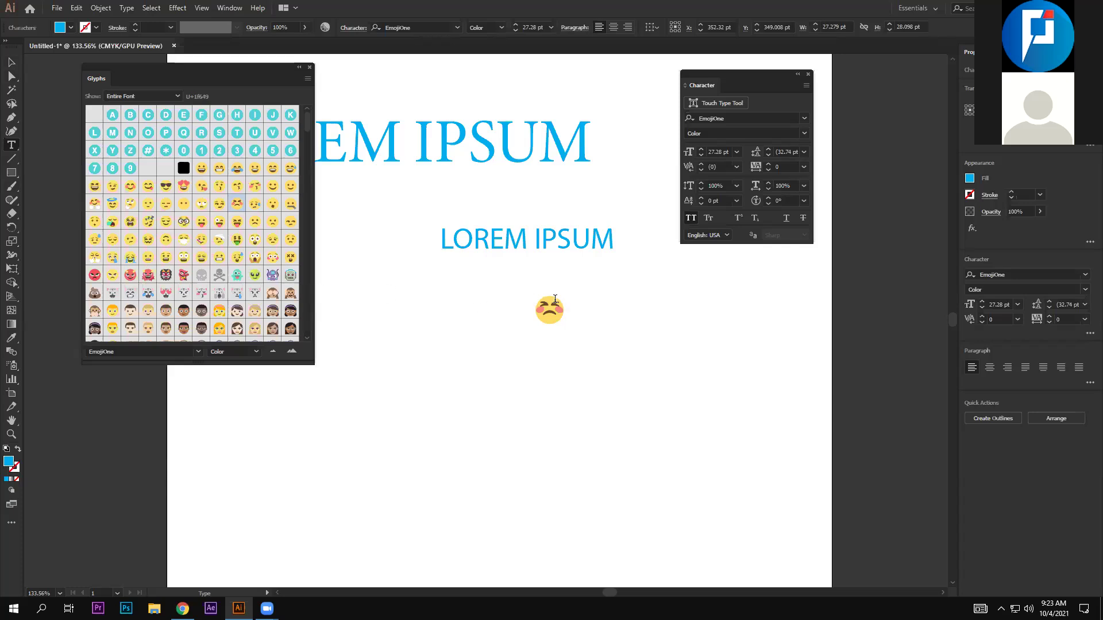
key("Escape")
Resize the squinting emoji to about 188 pt, nearly round, just below LOREM IPSUM
mouse_move(566, 326)
left_mouse_down()
mouse_move(353, 301)
mouse_move(764, 501)
left_mouse_up()
left_click_drag(841, 496, 599, 508)
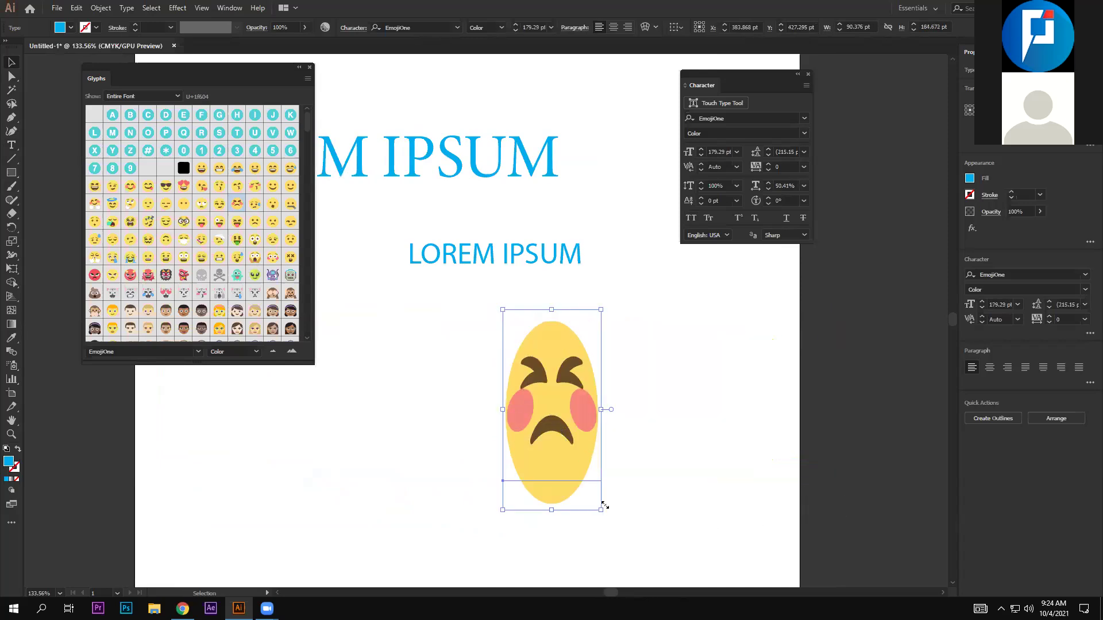
left_click_drag(601, 511, 700, 521)
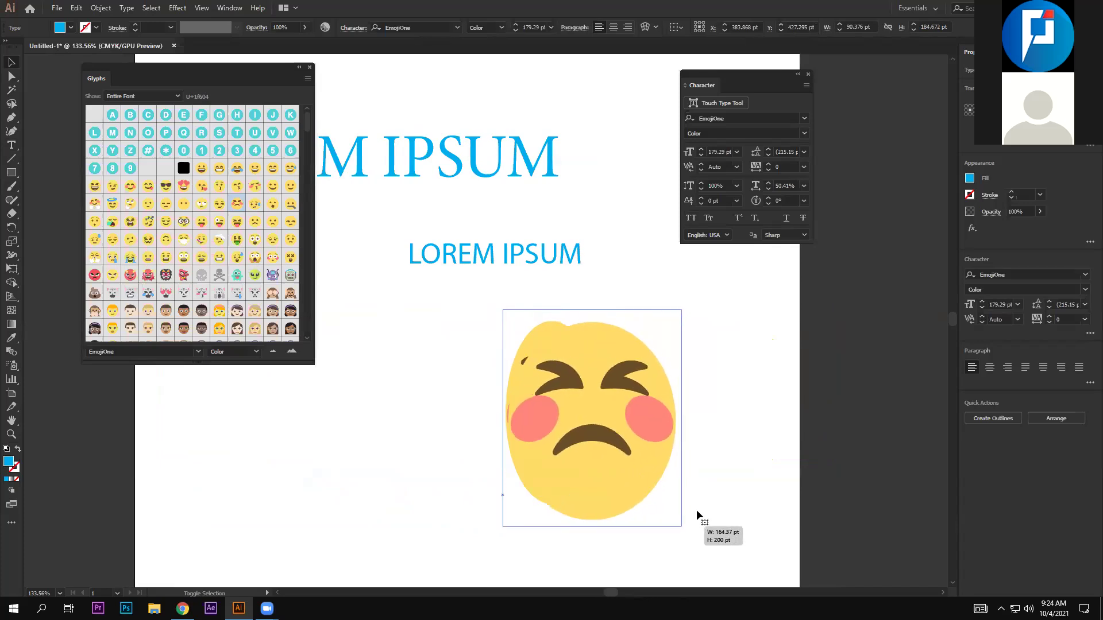
mouse_move(700, 521)
left_mouse_down()
mouse_move(729, 531)
mouse_move(703, 519)
left_mouse_up()
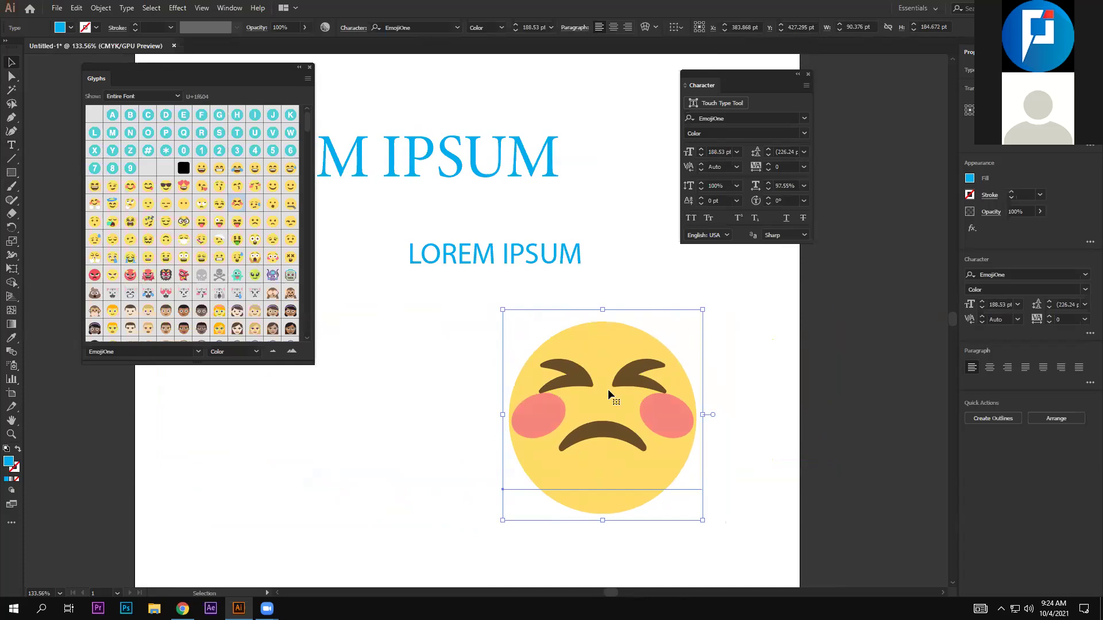
left_click_drag(609, 387, 619, 382)
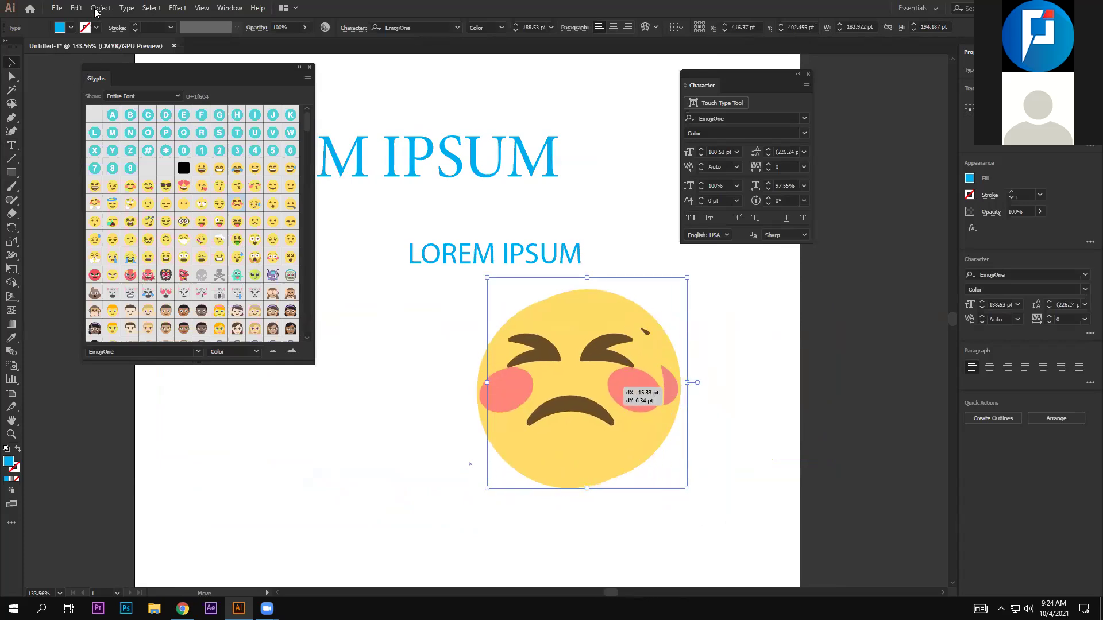
left_click_drag(619, 381, 621, 391)
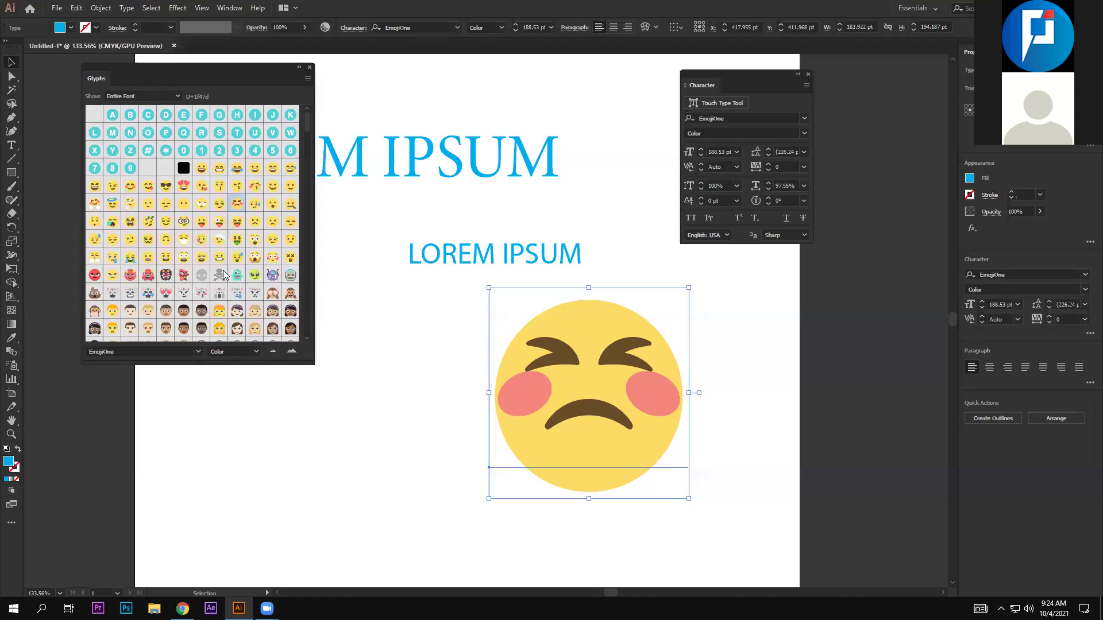
scroll(223, 275, "down", 5)
scroll(236, 157, "down", 5)
scroll(198, 164, "down", 1)
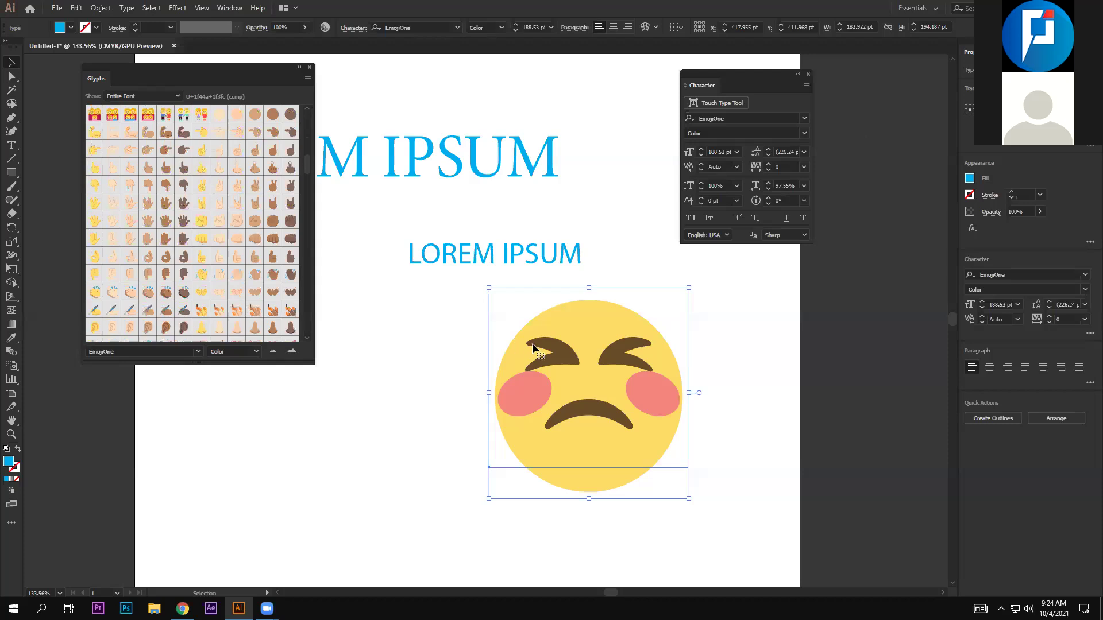
scroll(245, 198, "down", 5)
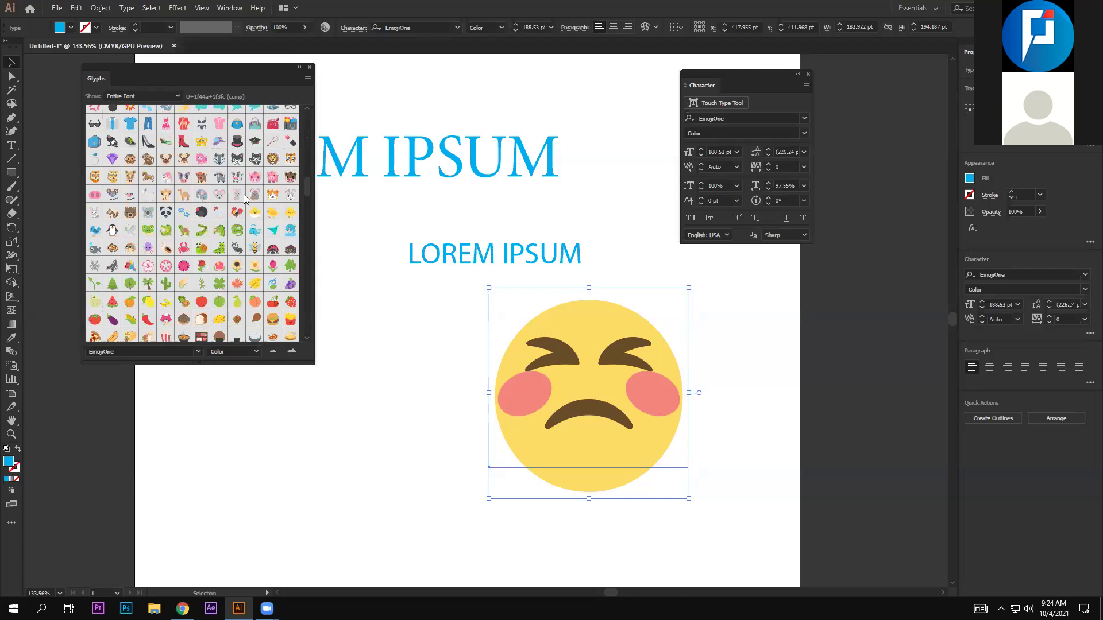
scroll(245, 198, "down", 4)
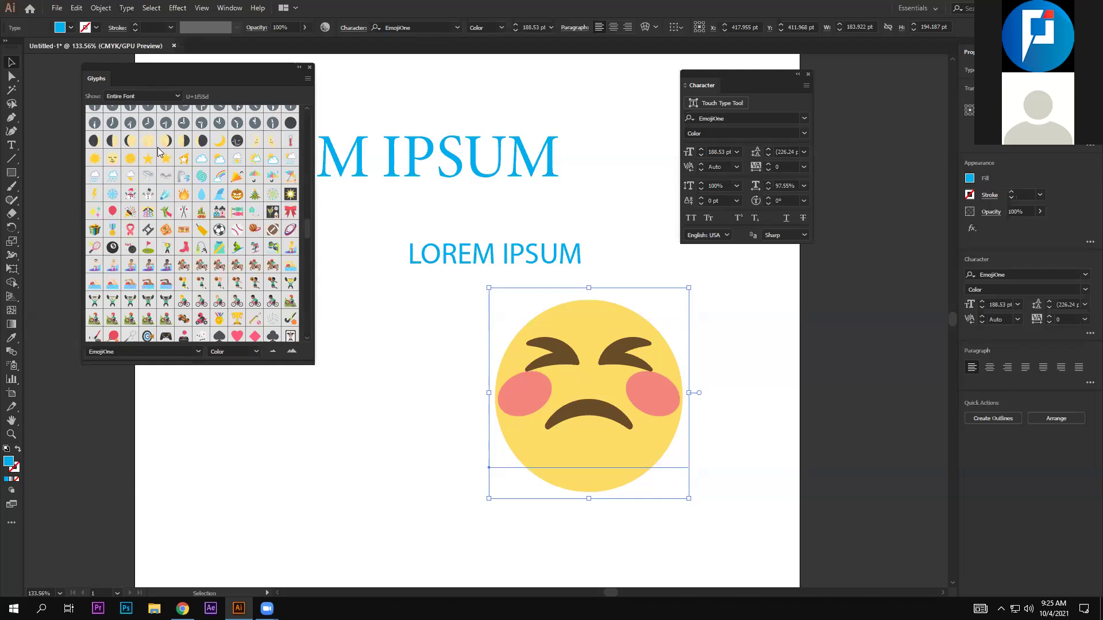
Expand the emoji into grouped vector shapes, show the Layers panel, and keep it in place
key("alt+o")
key("e")
key("Return")
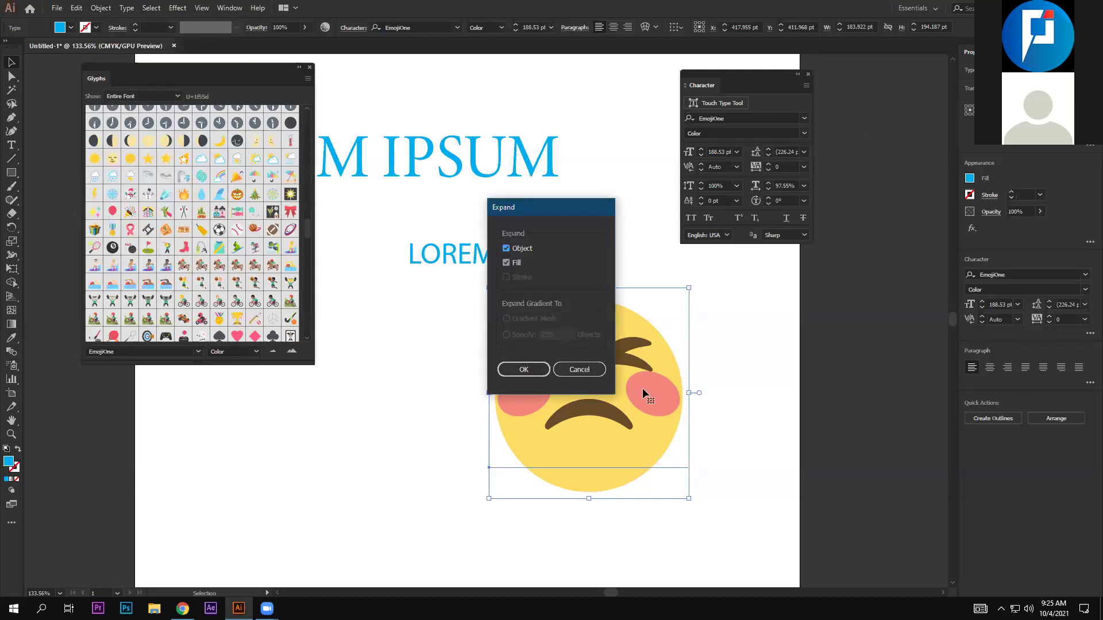
key("Return")
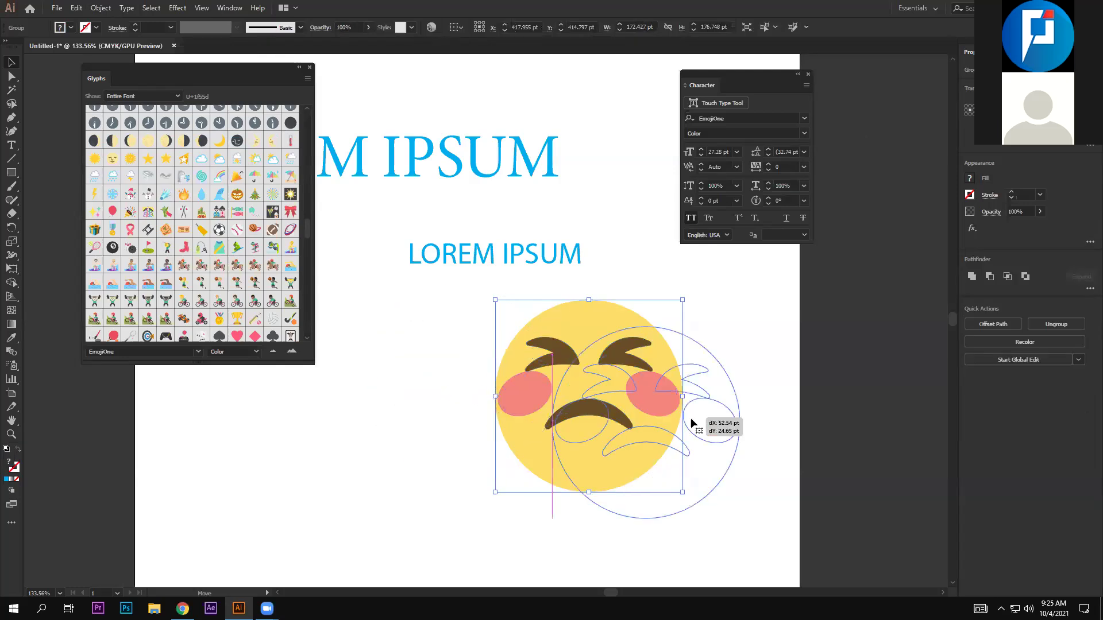
left_click_drag(635, 408, 645, 421)
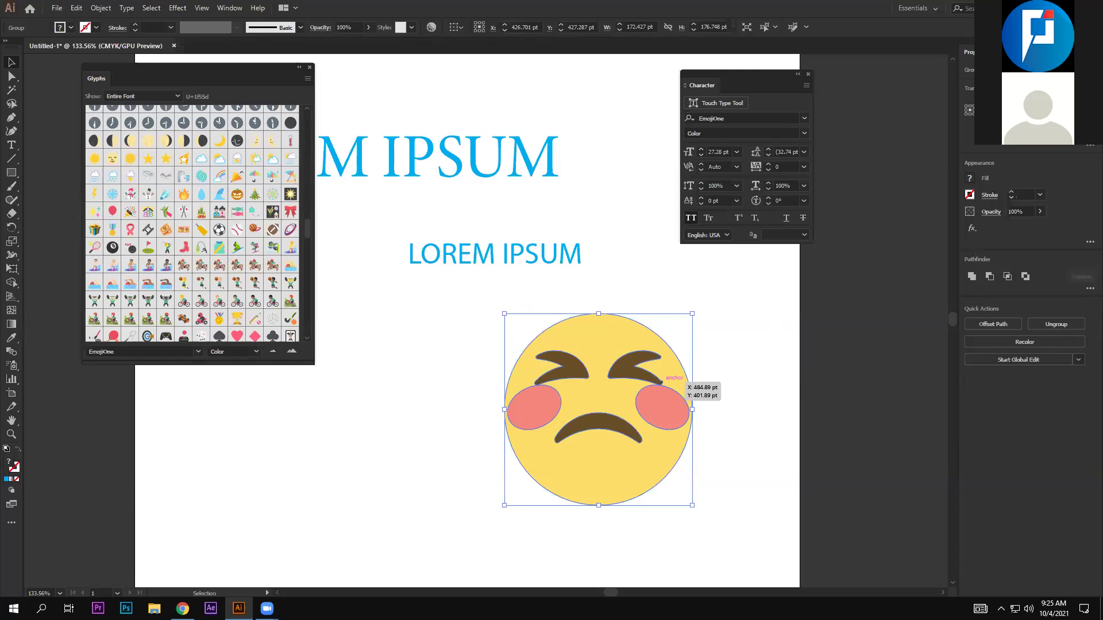
key("F7")
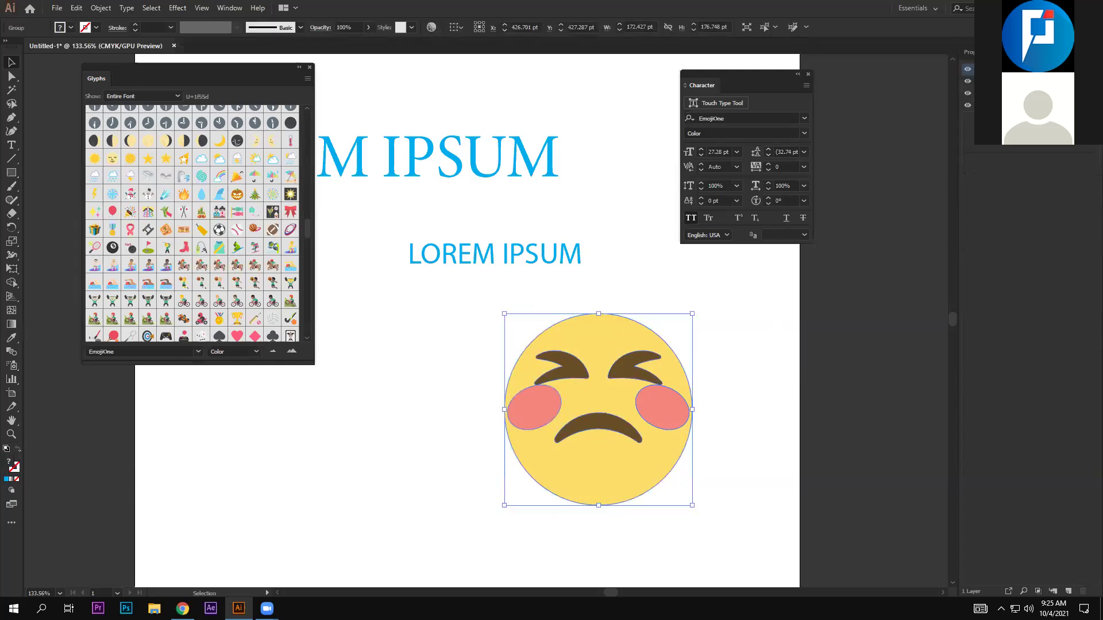
left_click_drag(683, 420, 656, 407)
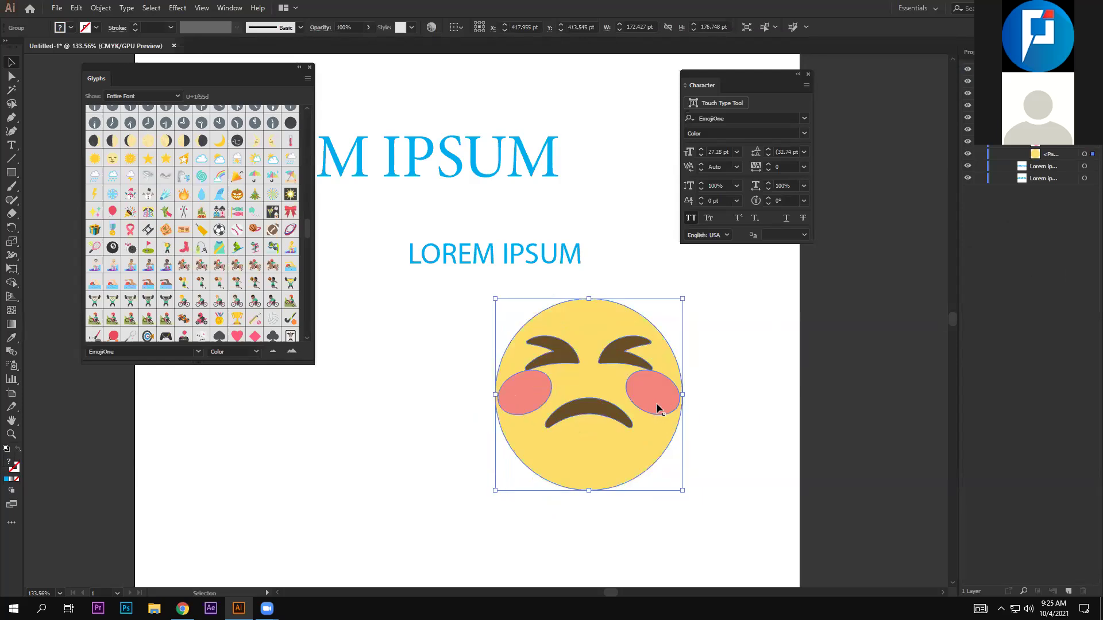
Recolour the emoji's right pink cheek green
left_click(760, 395)
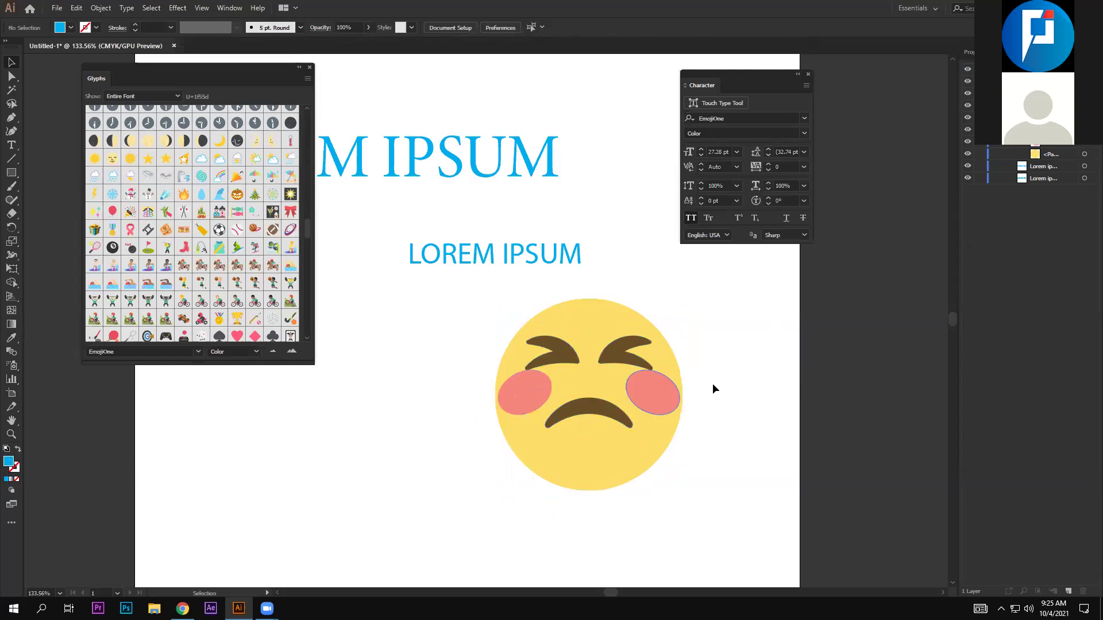
left_click(1089, 147)
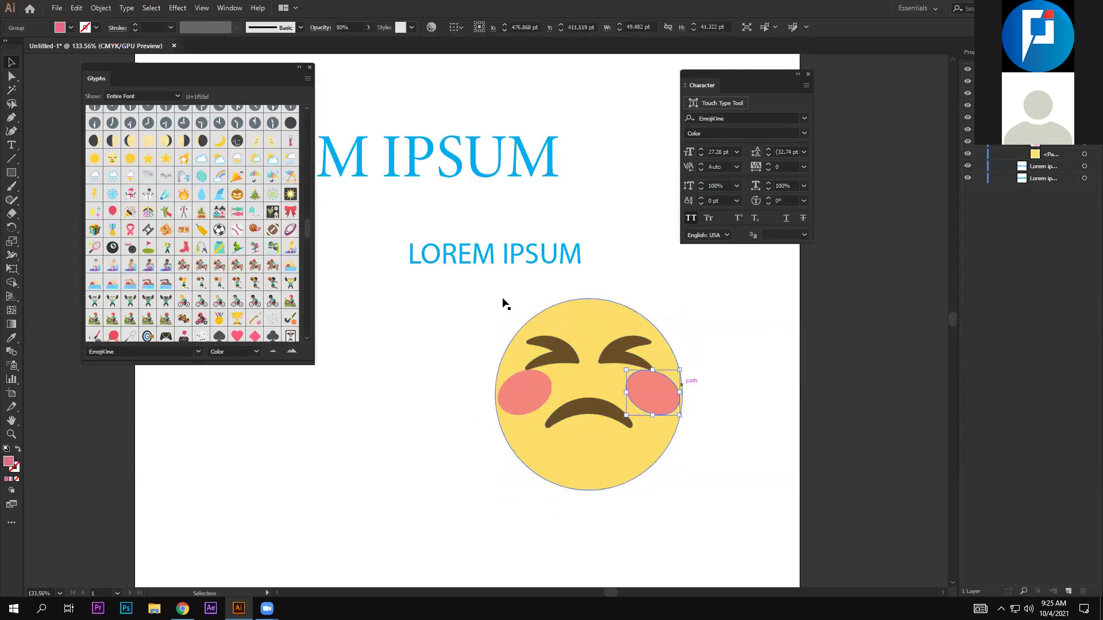
left_click(49, 68)
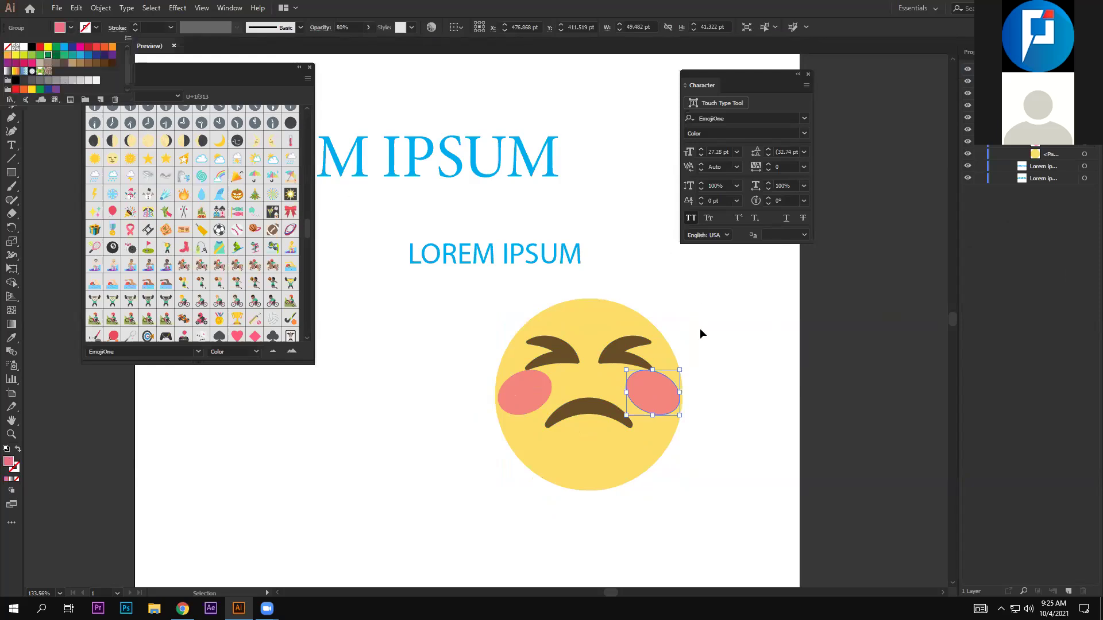
key("Return")
left_click(443, 505)
Move the emoji group to the artboard's right edge and start a new text object mid-page
left_click_drag(717, 324, 348, 548)
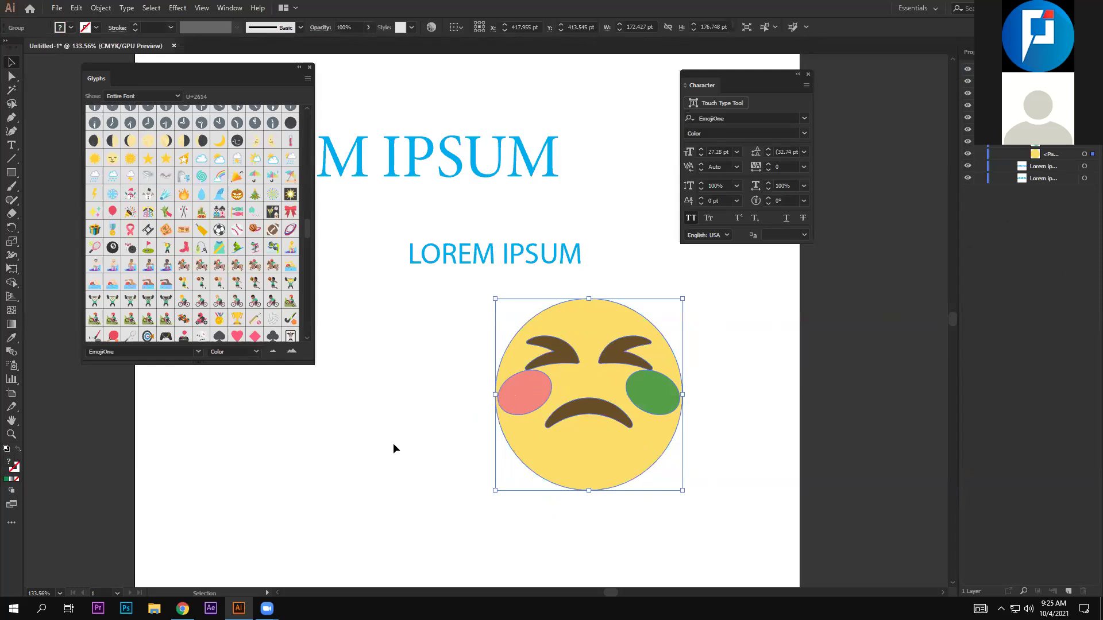
left_click(483, 395)
left_click(804, 118)
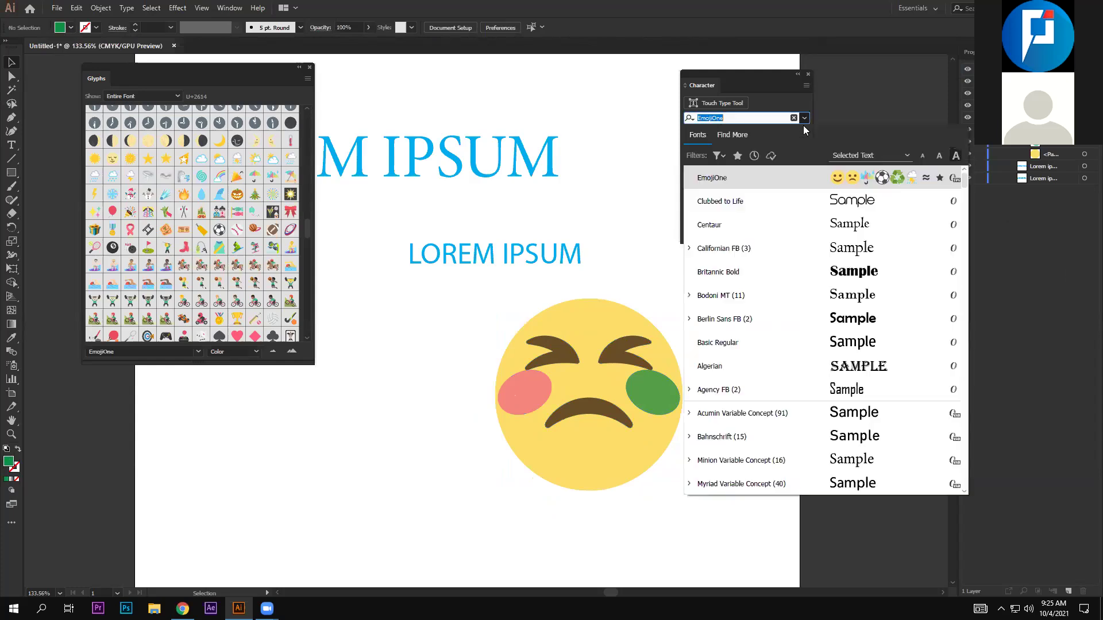
left_click(648, 425)
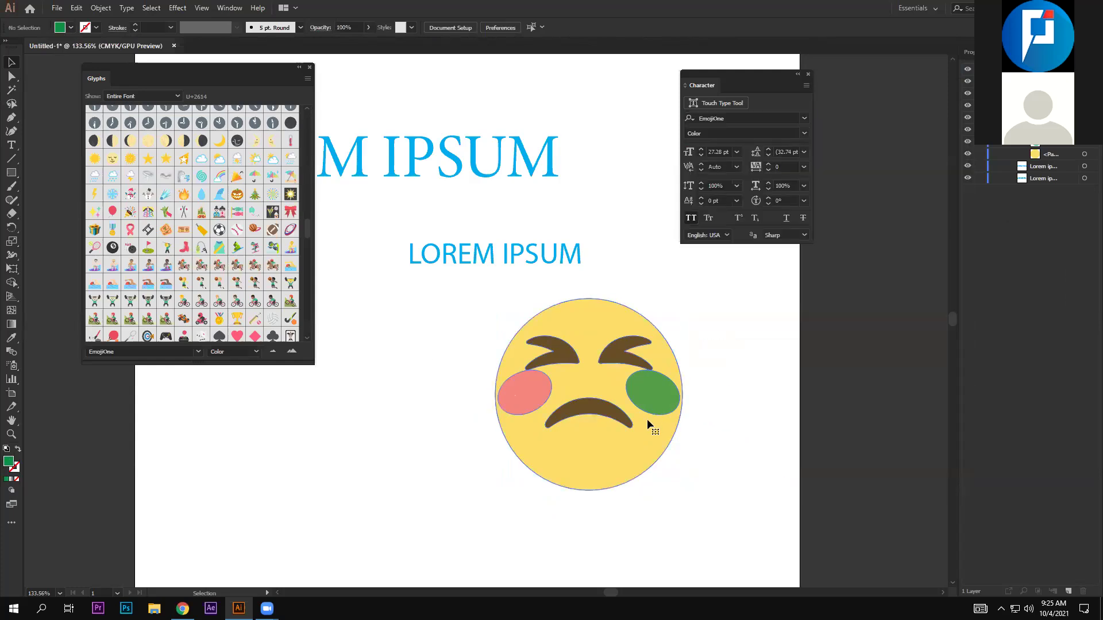
left_click_drag(598, 413, 864, 335)
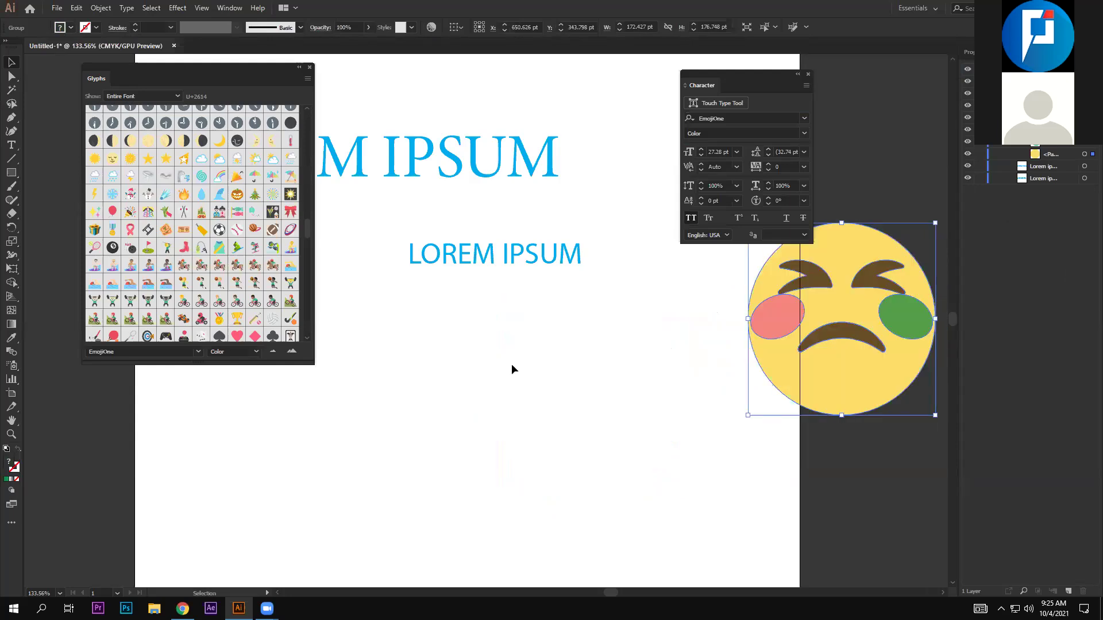
key("t")
left_click(487, 345)
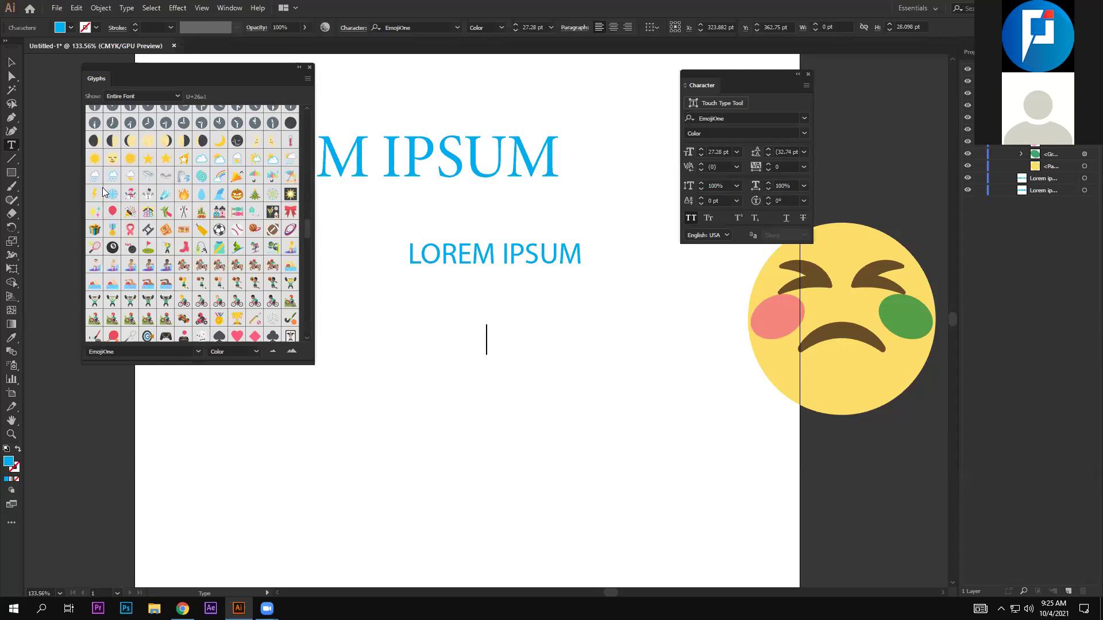
Add MOTION and position it beneath the smaller LOREM IPSUM
type("MOTION")
key("Escape")
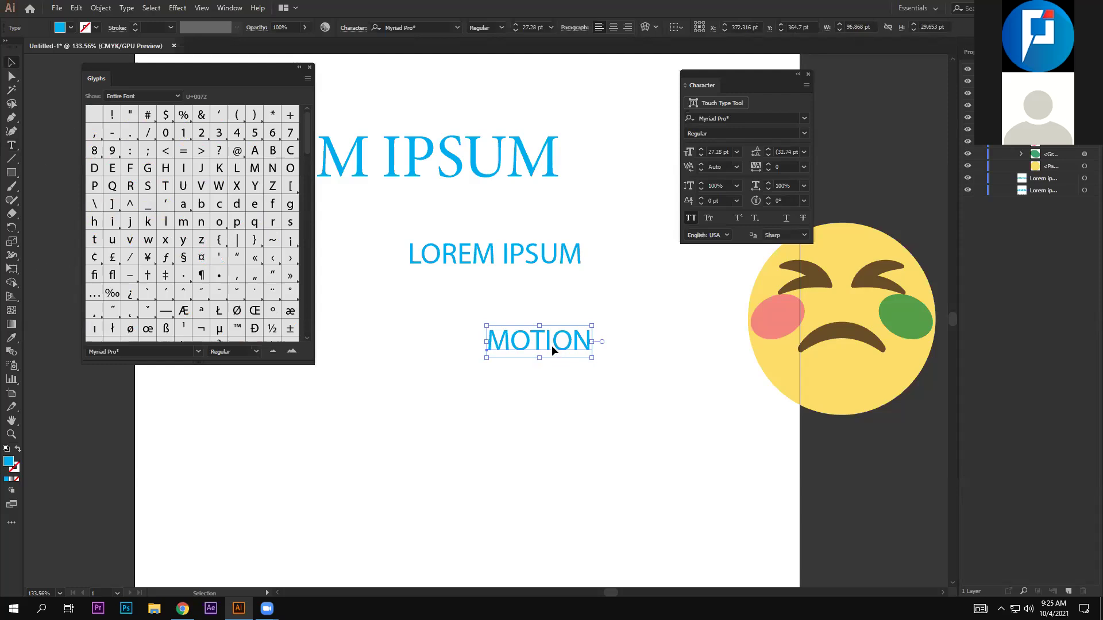
left_click_drag(551, 346, 559, 314)
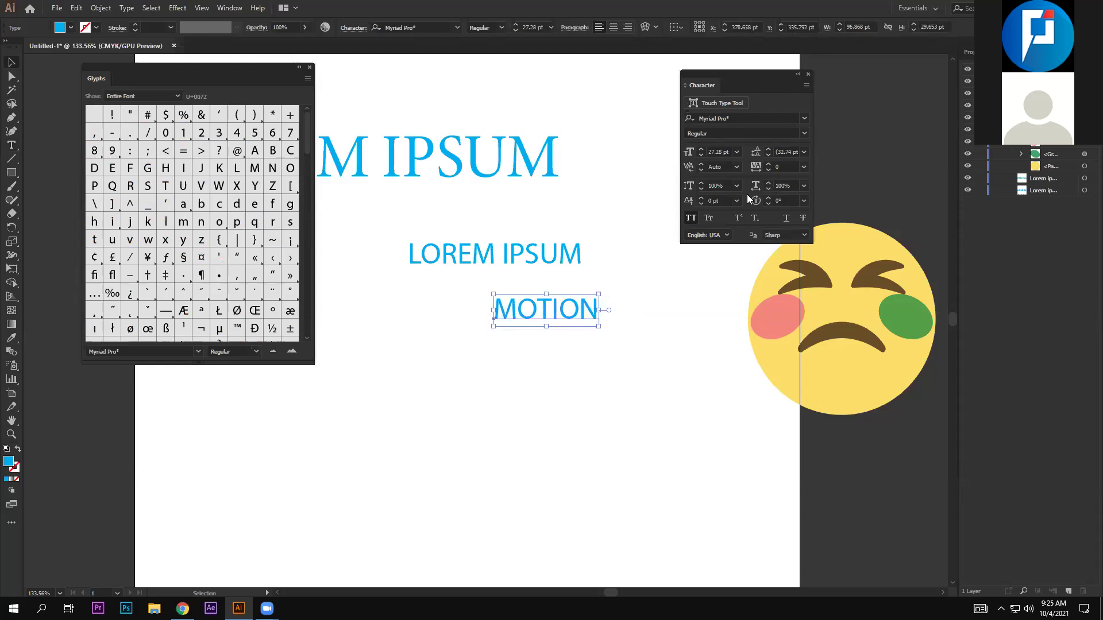
Type a trial VBGGGG line, set it in Trajan Color, then delete it
left_click(474, 387)
key("t")
left_click(540, 371)
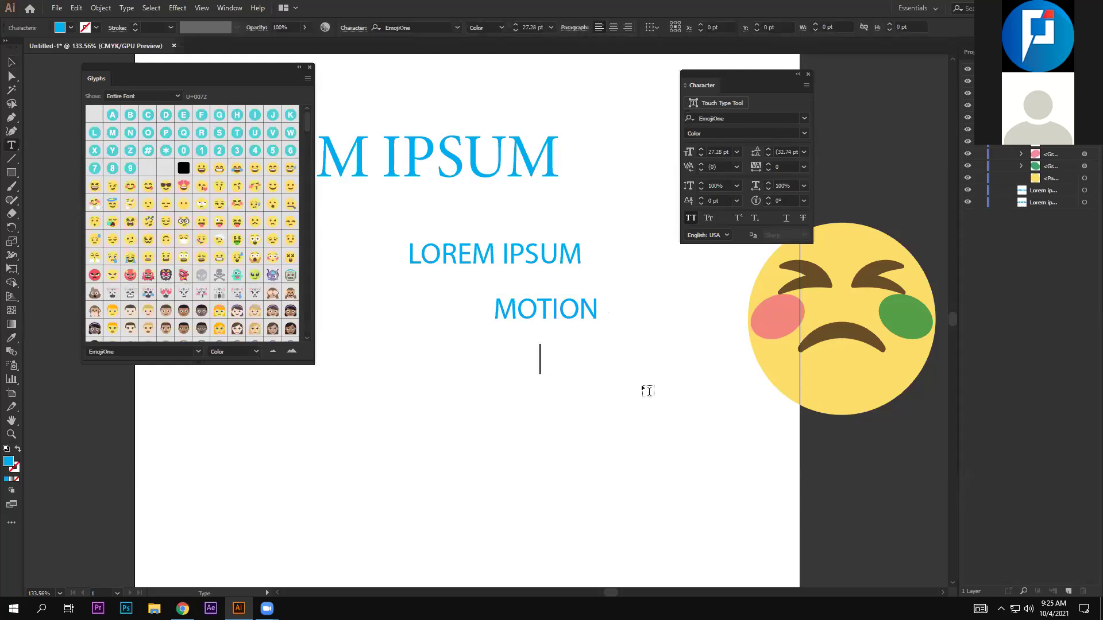
type("VBGGGG")
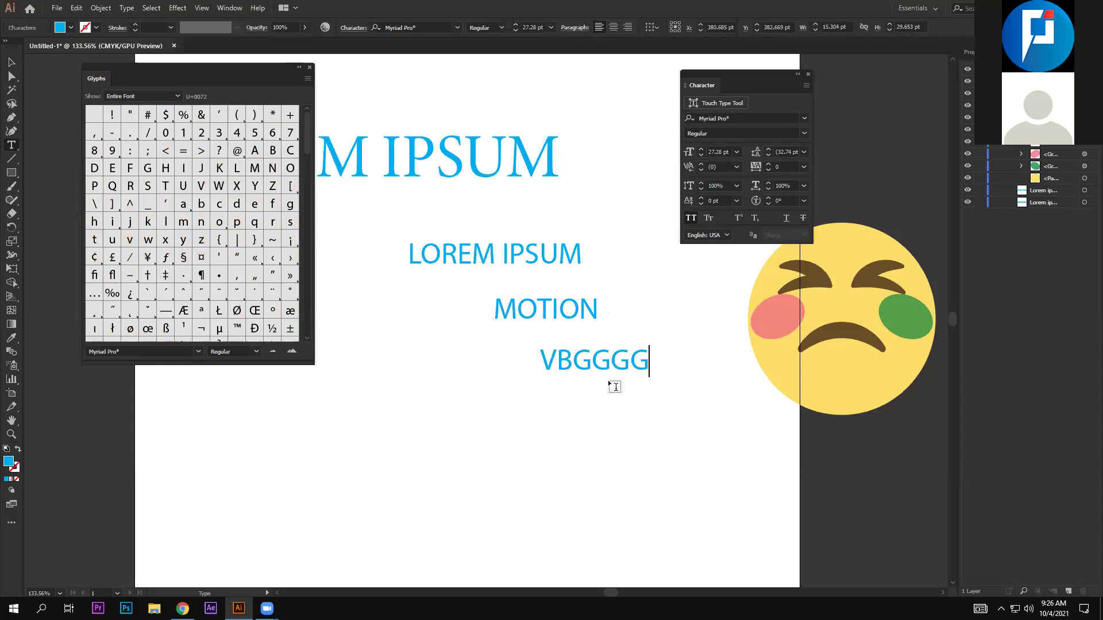
left_click(805, 118)
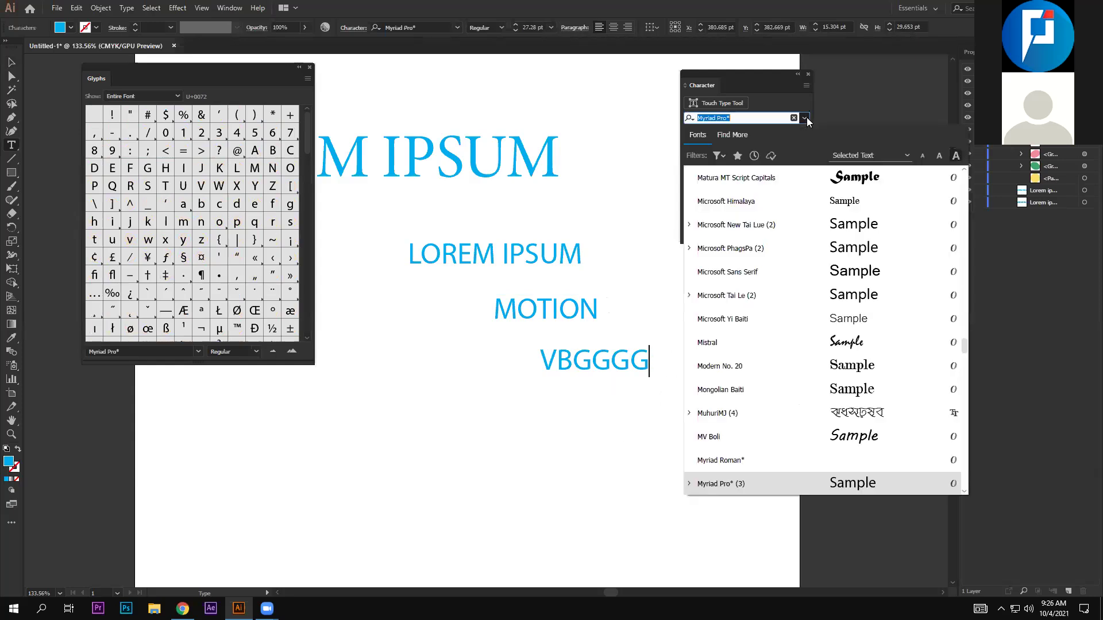
scroll(825, 356, "down", 5)
scroll(824, 359, "down", 5)
scroll(825, 361, "down", 4)
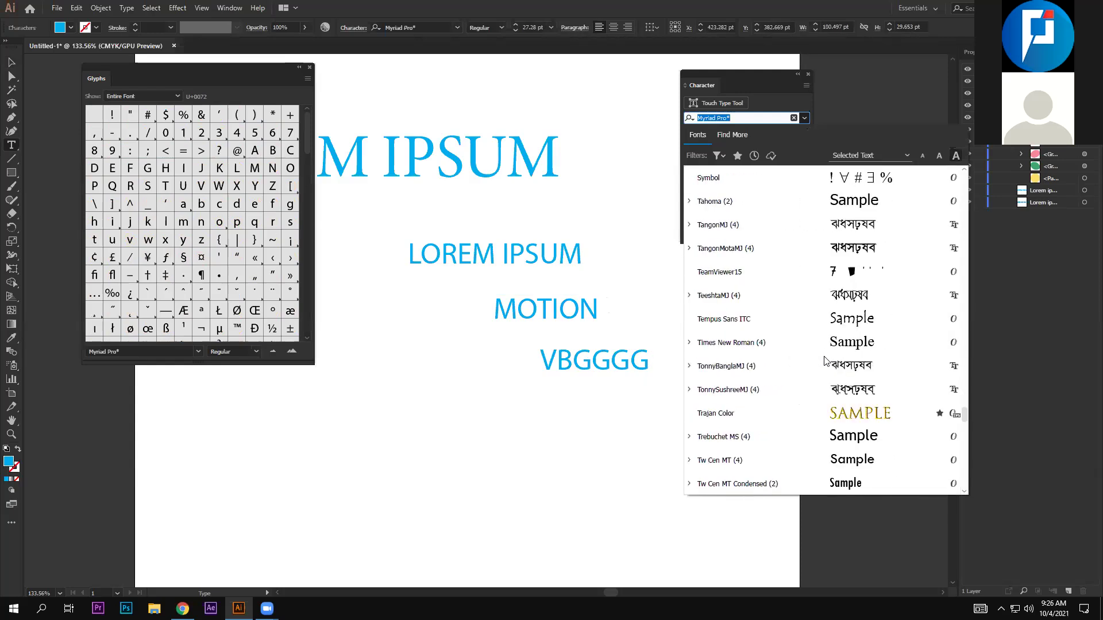
left_click(831, 416)
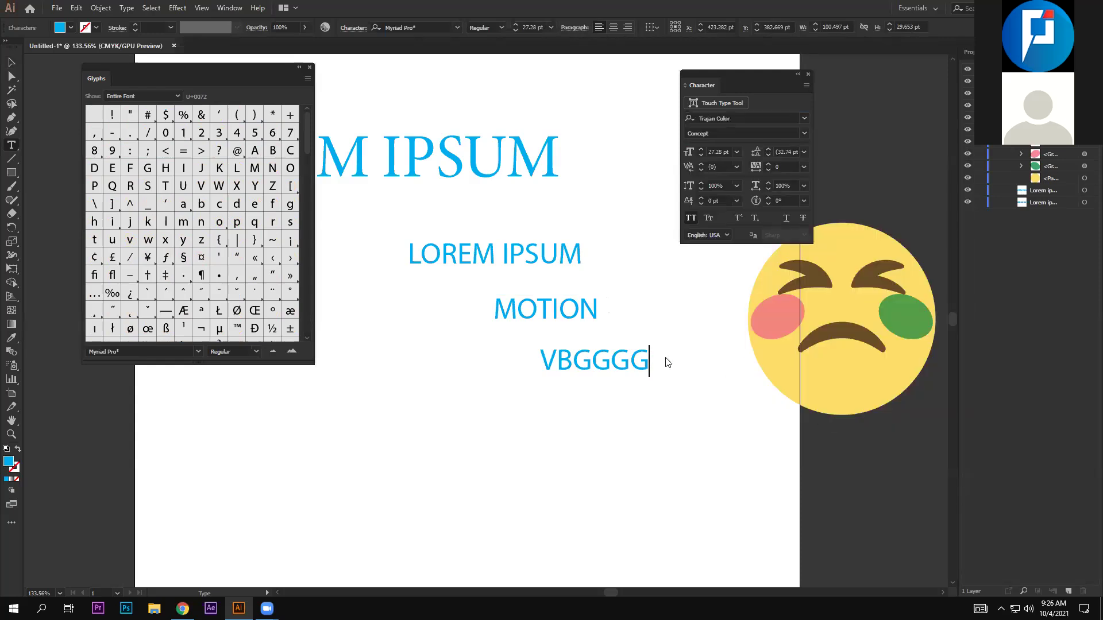
key("Escape")
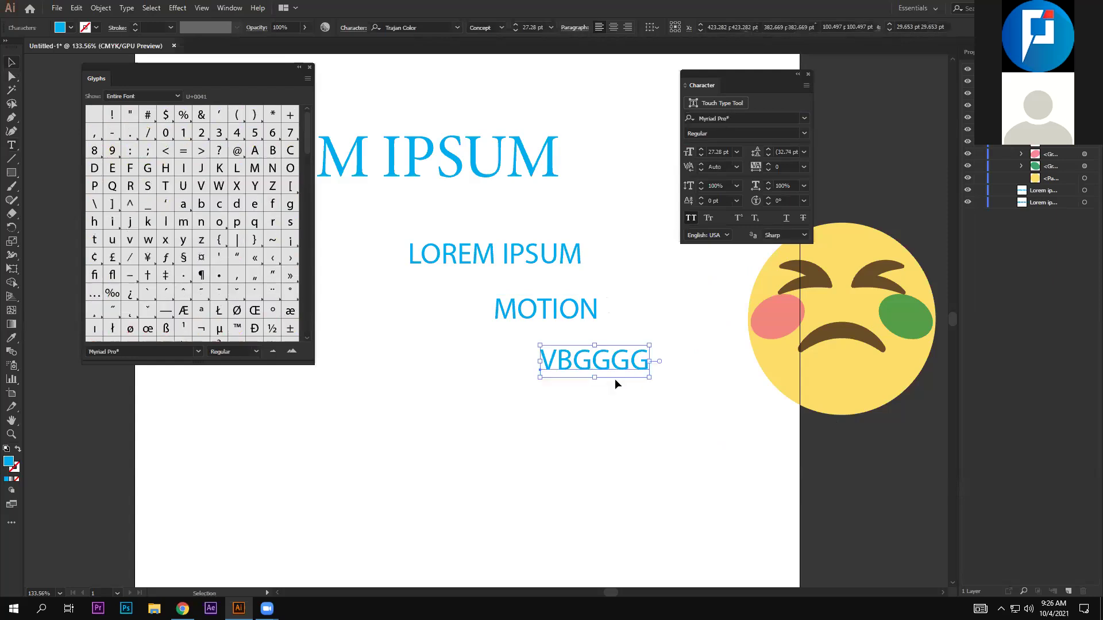
key("Delete")
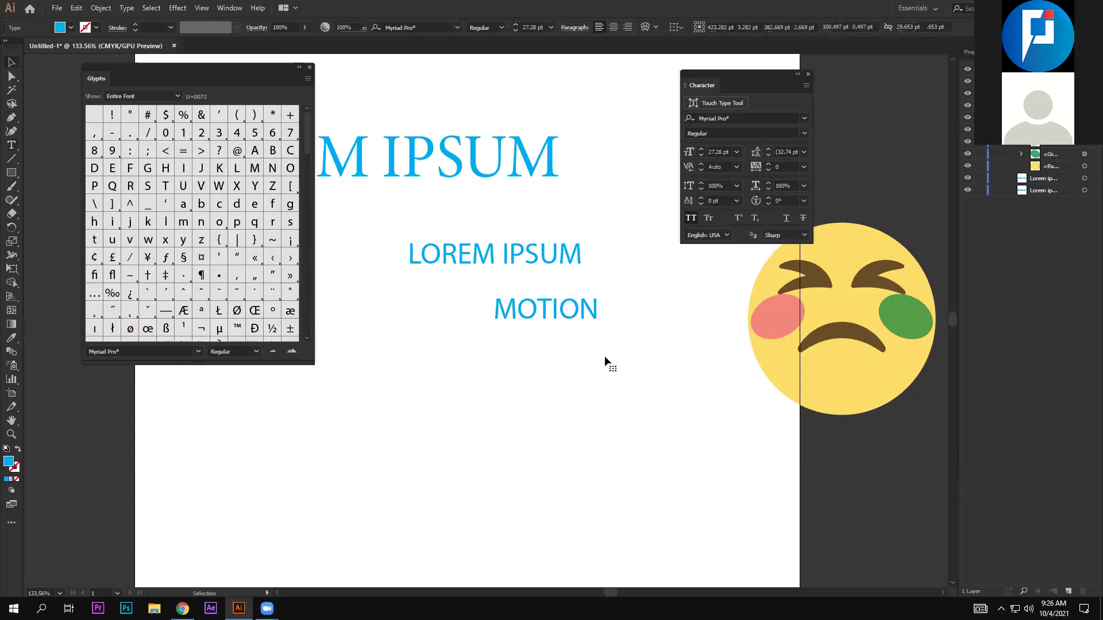
Move MOTION slightly up and to the right
left_click(528, 310)
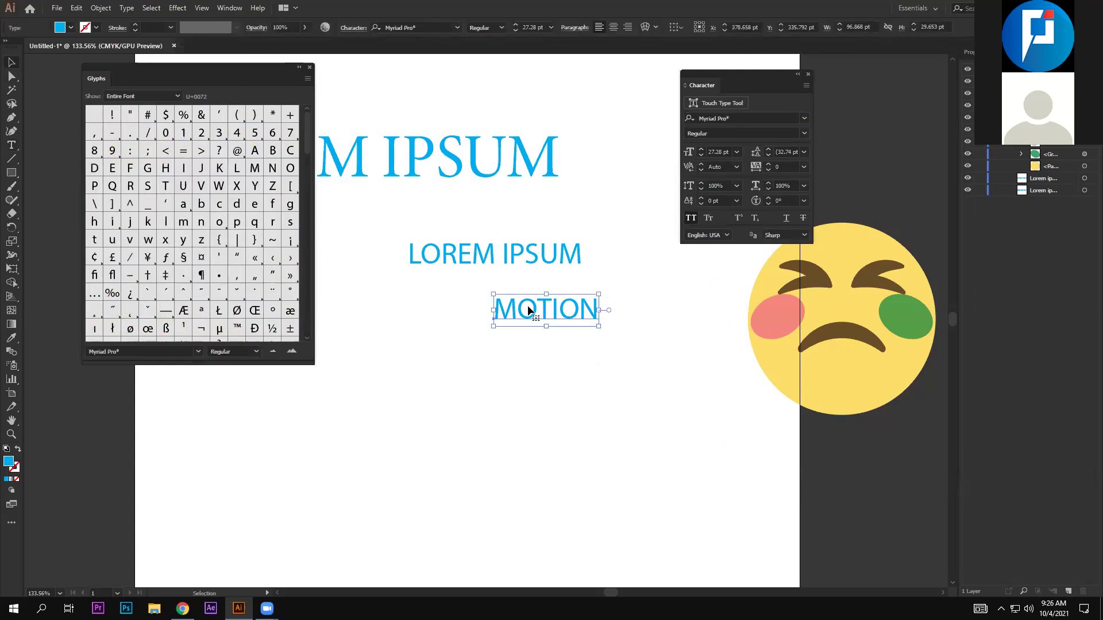
left_click(566, 360)
left_click(548, 312)
left_click(417, 514)
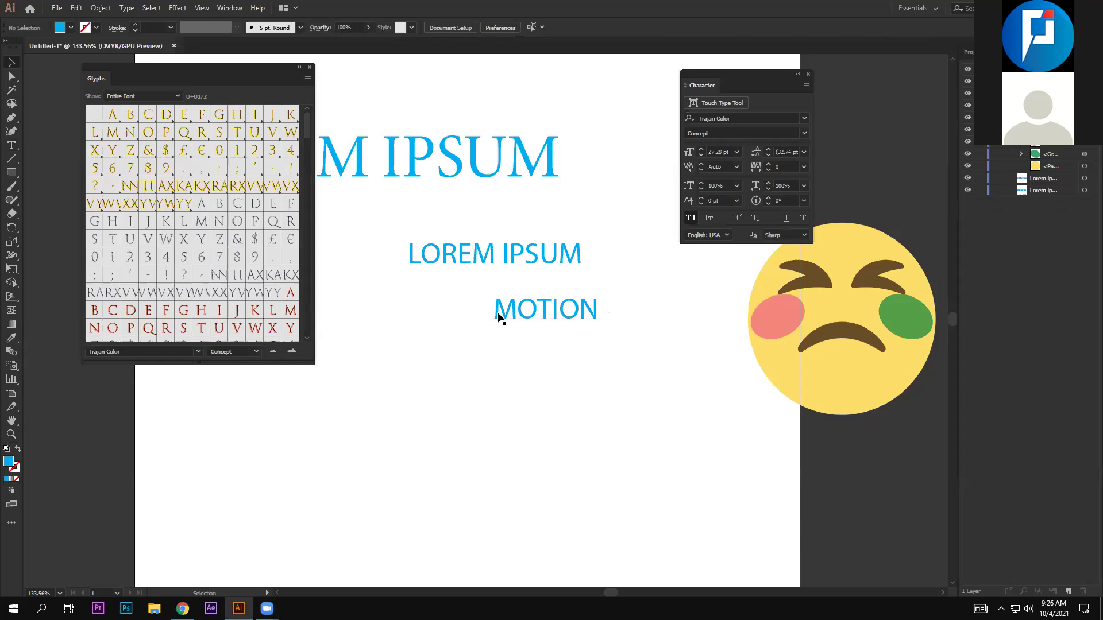
left_click_drag(548, 311, 558, 294)
left_click(520, 363)
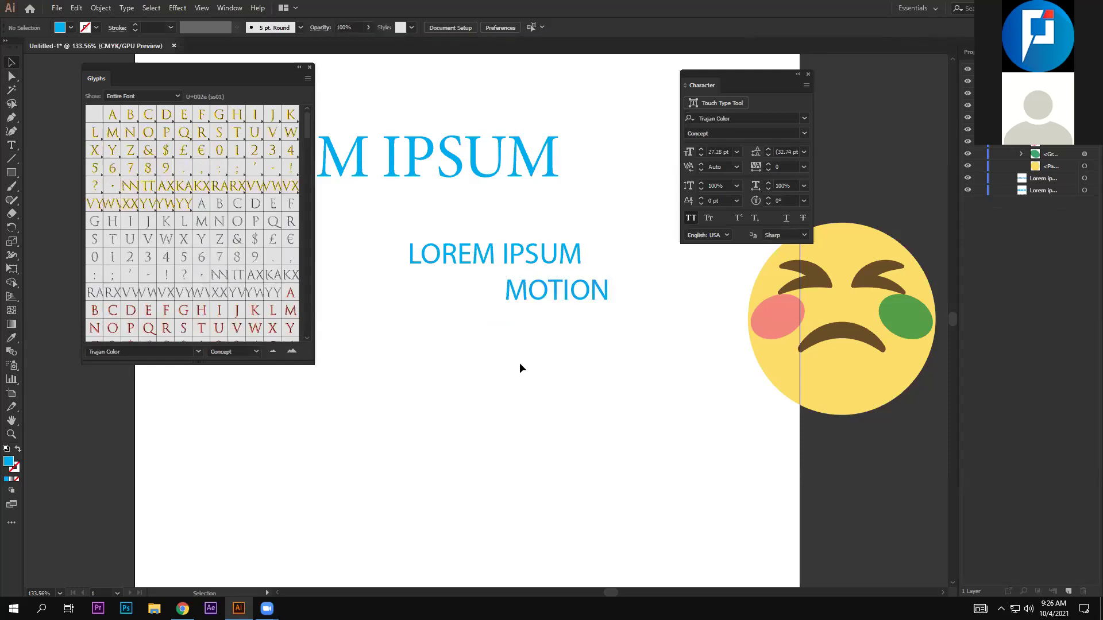
Add new LOREM IPSUM text objects in Trajan Color below MOTION
key("t")
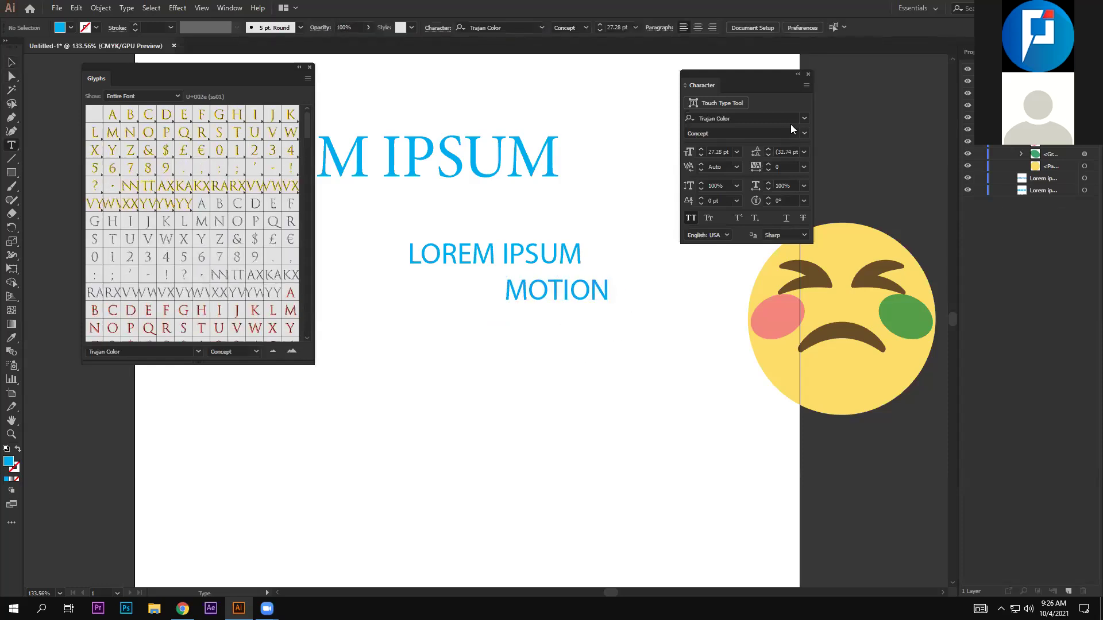
left_click(803, 119)
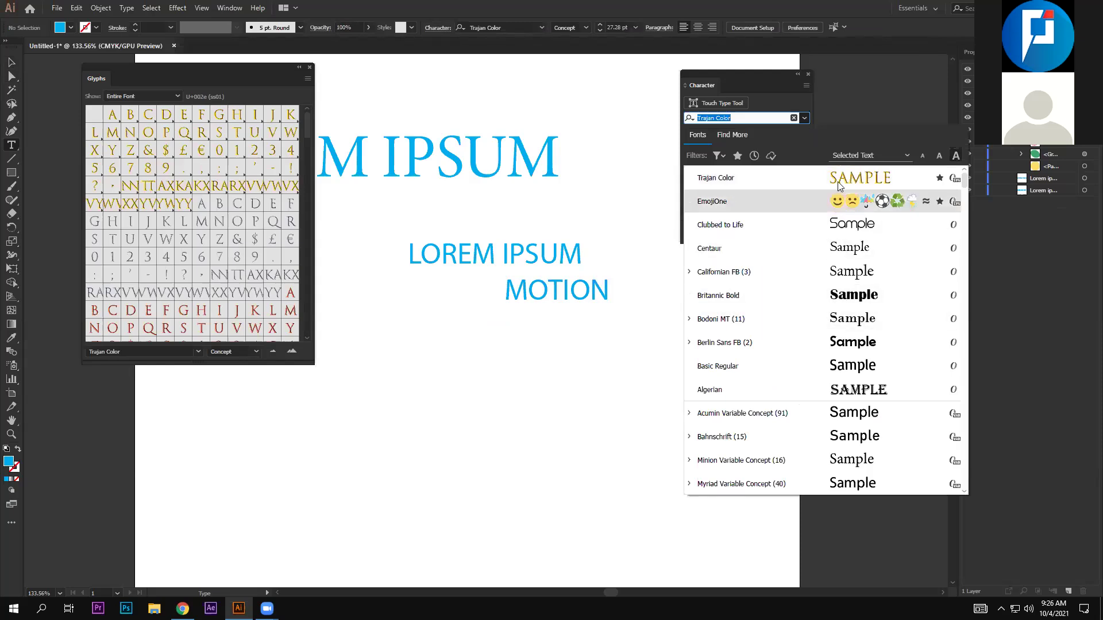
left_click(535, 431)
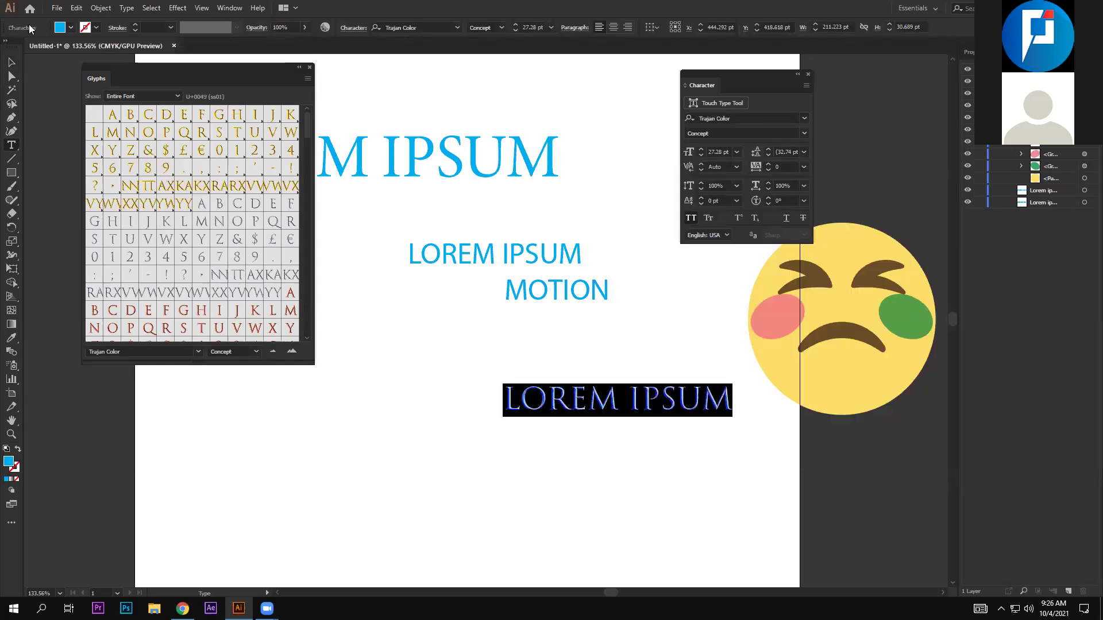
left_click(12, 63)
left_click(608, 415)
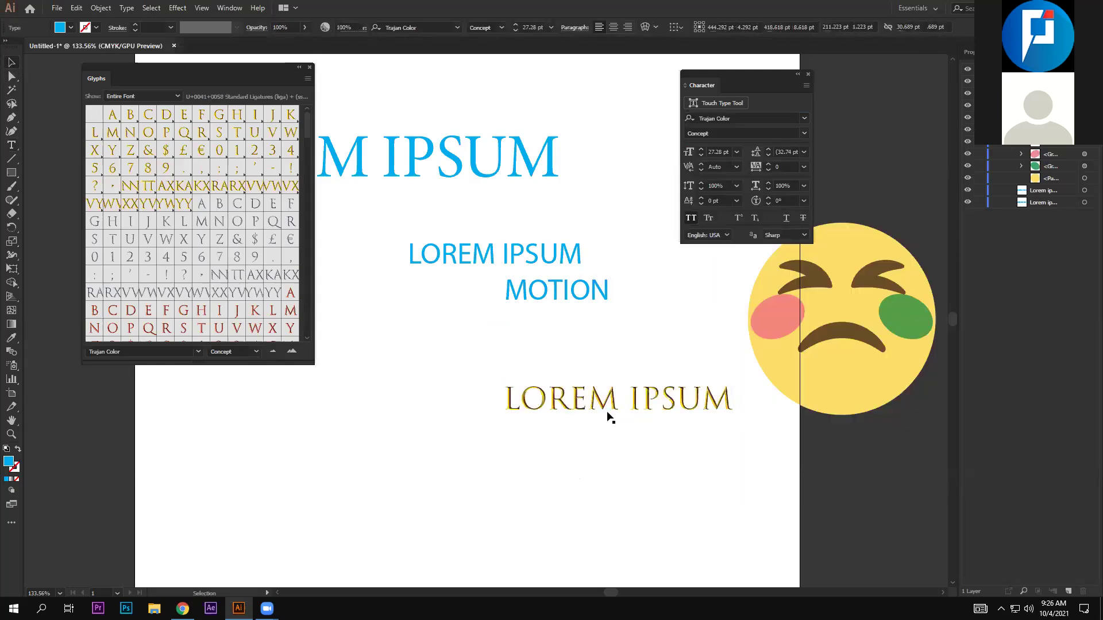
left_click(12, 145)
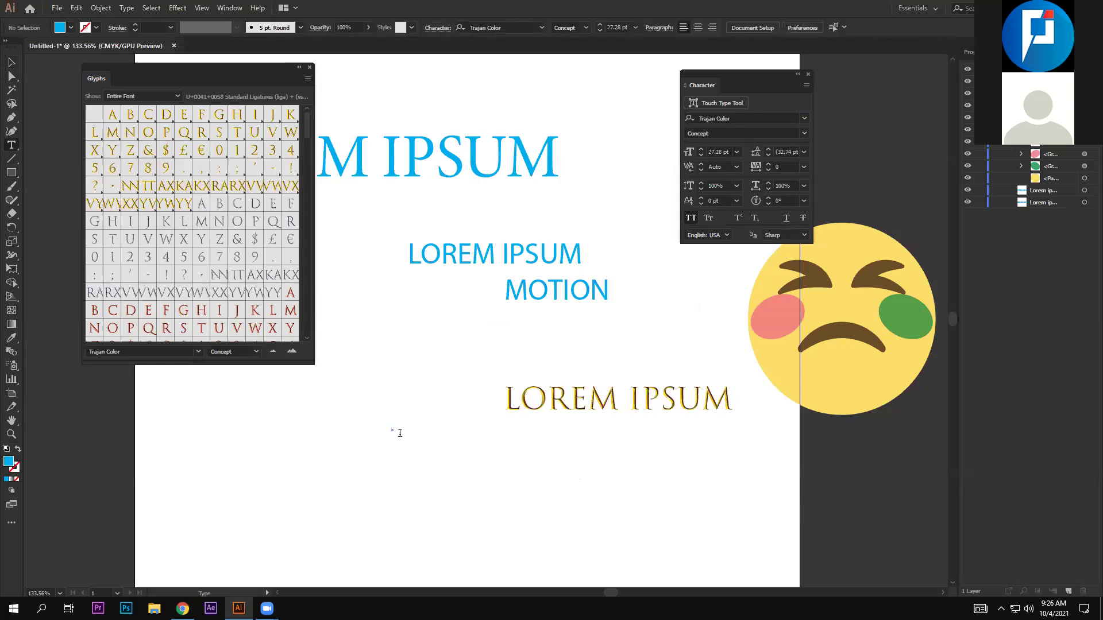
left_click(394, 430)
key("Escape")
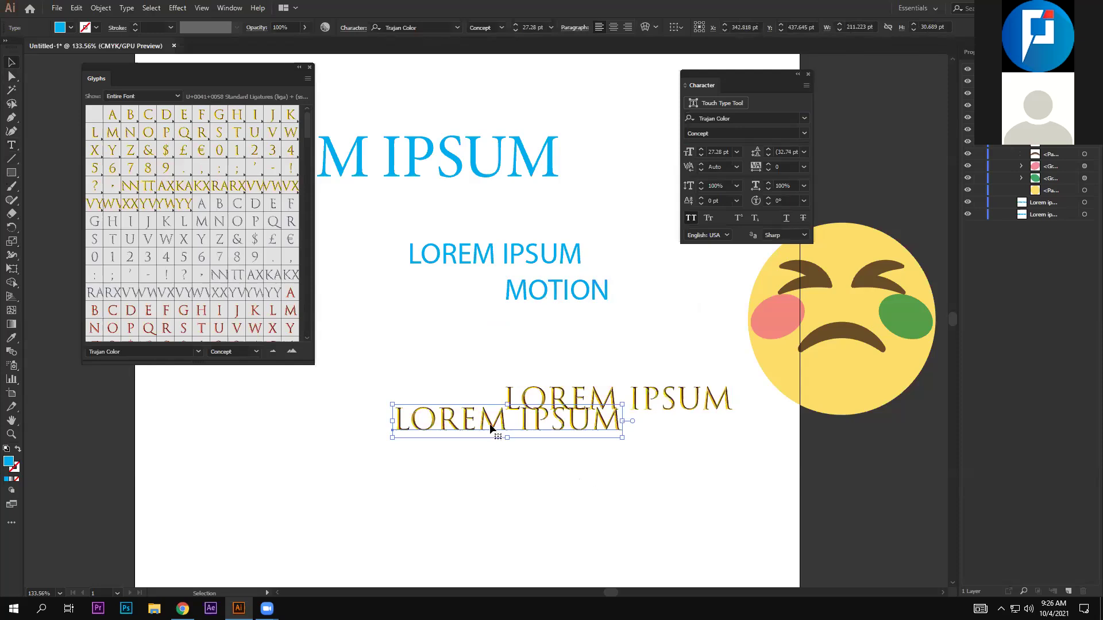
Delete the extra LOREM IPSUM copy and centre the gold Trajan Color one under MOTION
left_click_drag(503, 433, 313, 462)
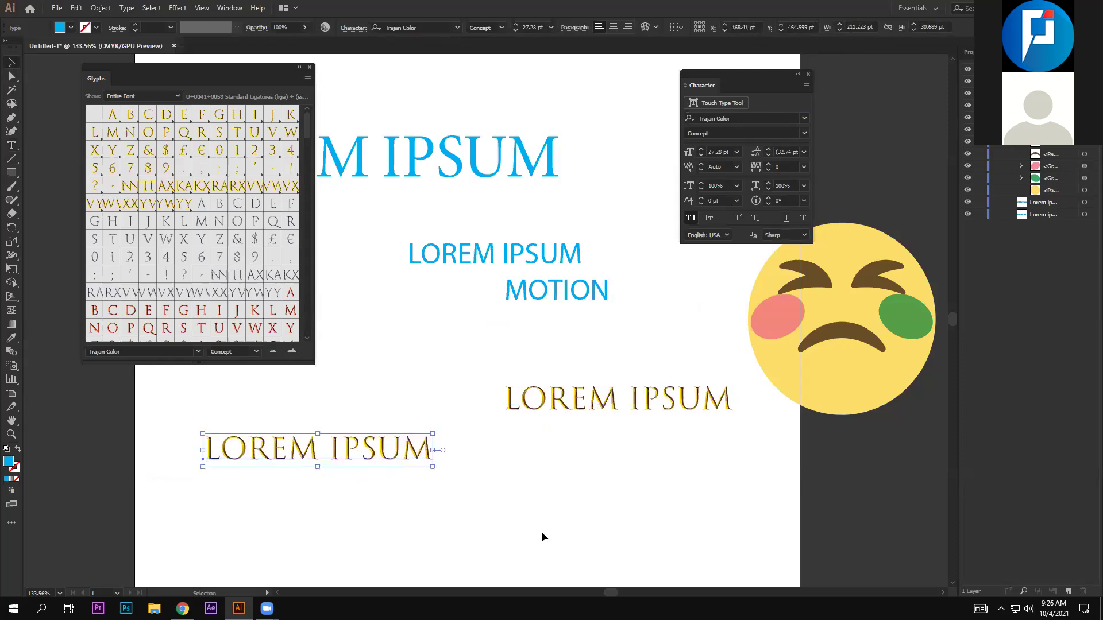
key("Delete")
left_click_drag(547, 401, 466, 357)
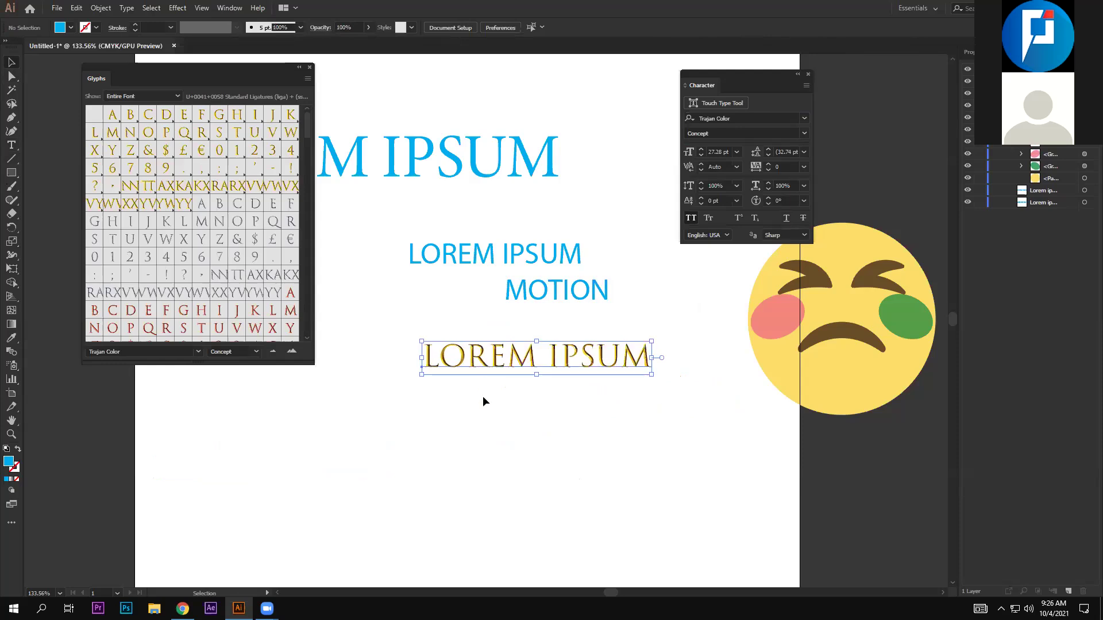
left_click(803, 119)
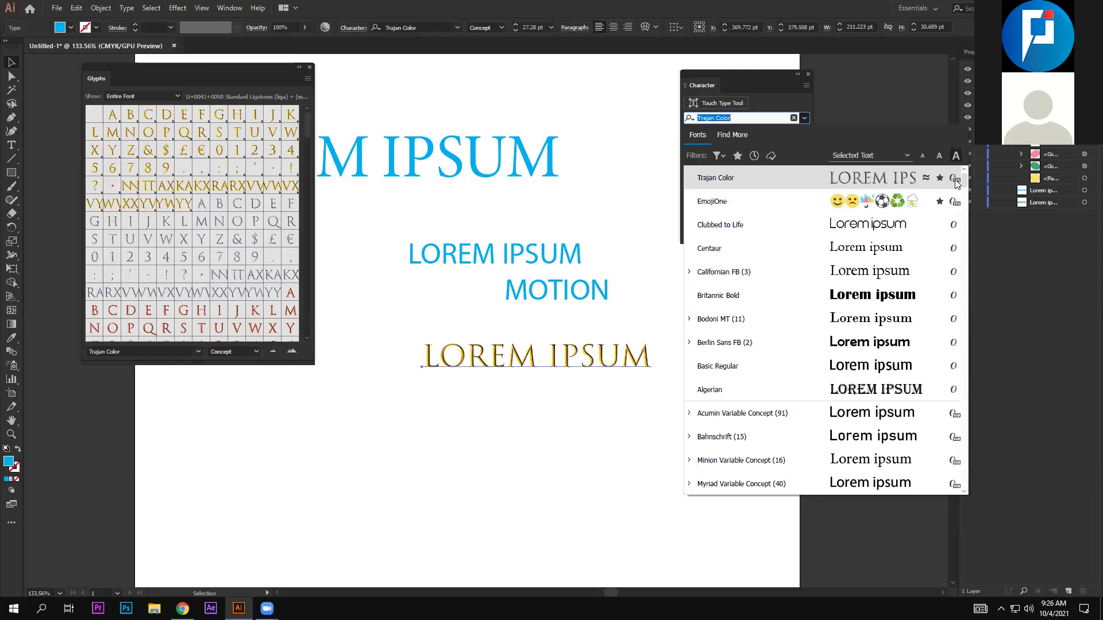
left_click(816, 86)
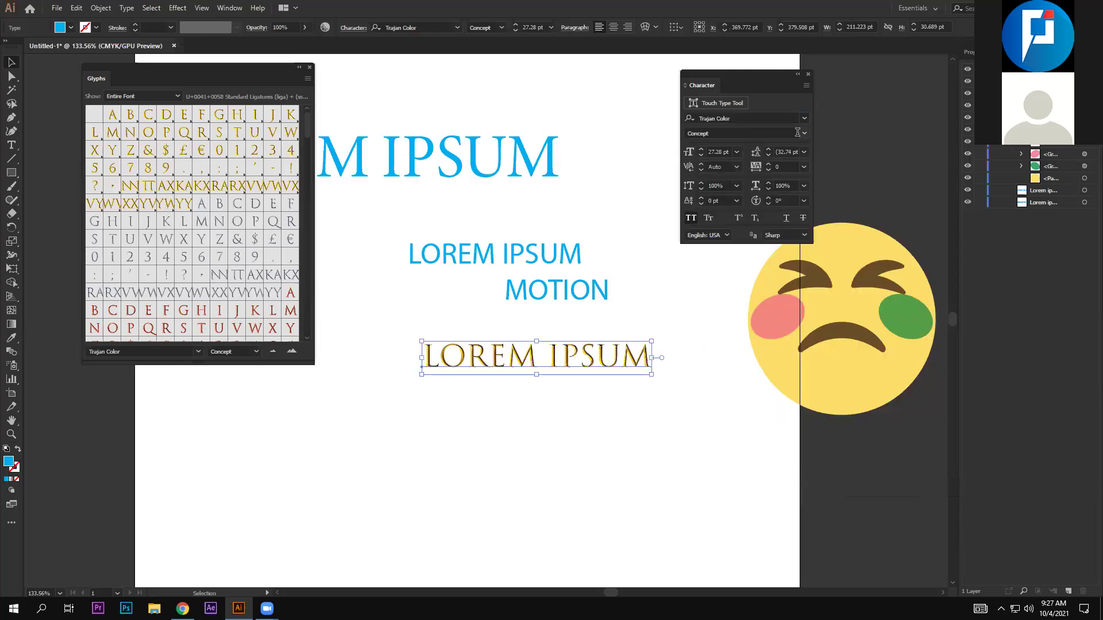
Replace the final M and the S of the gold LOREM IPSUM with alternate glyphs
double_click(532, 359)
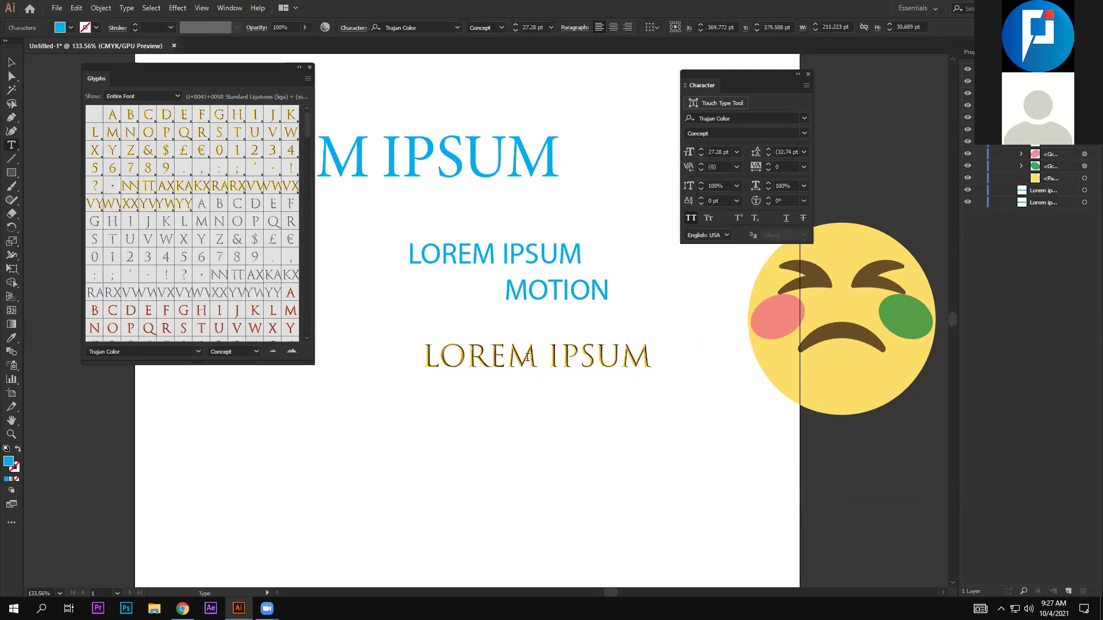
left_click_drag(532, 357, 511, 357)
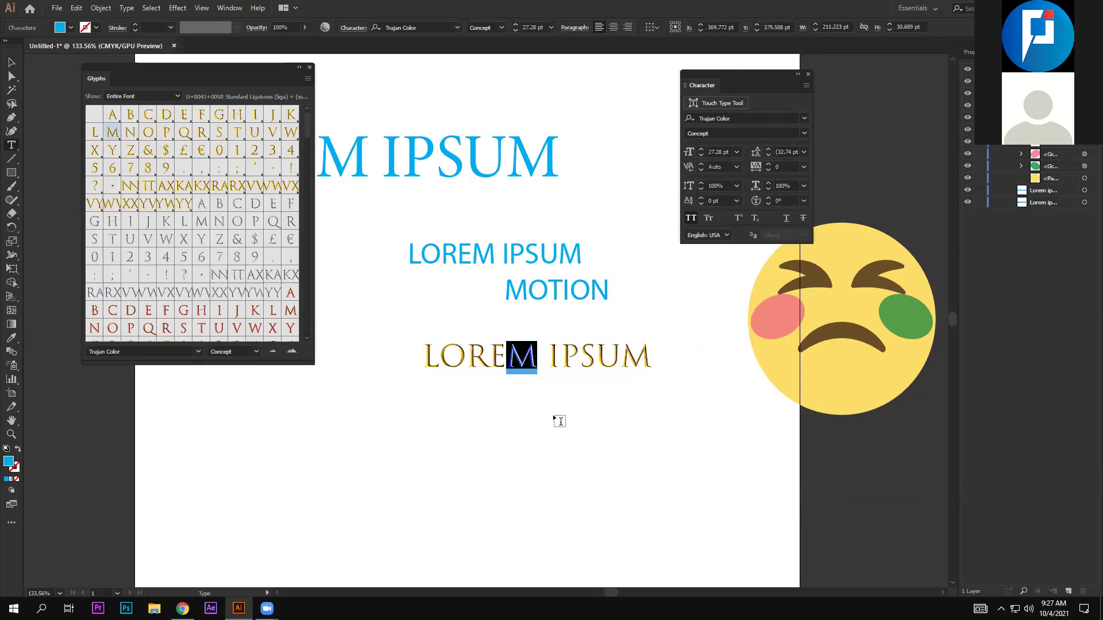
mouse_move(521, 355)
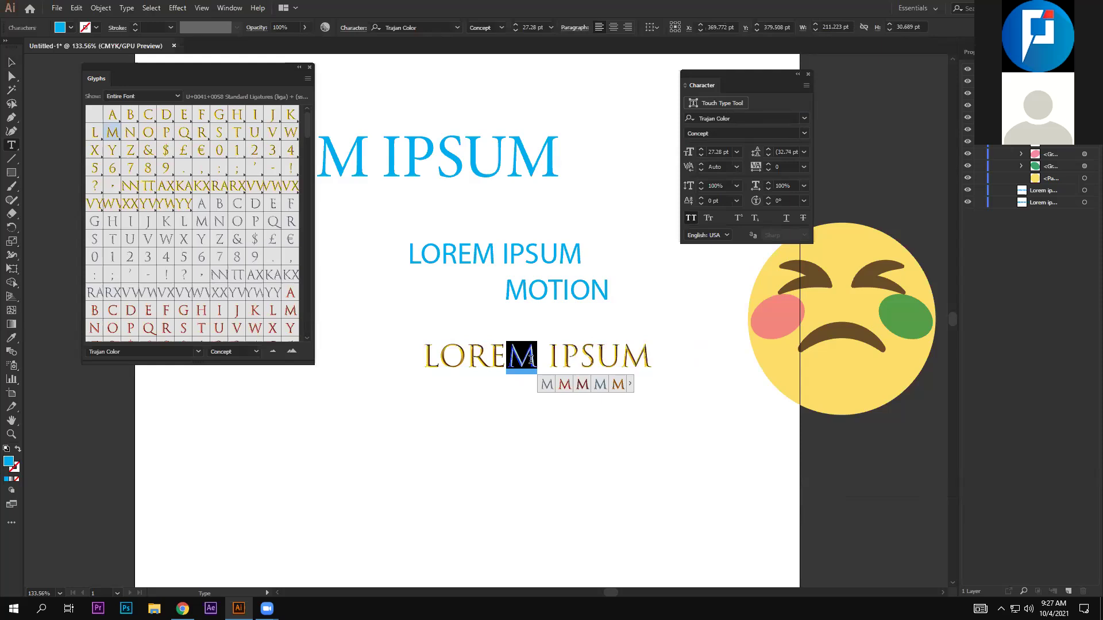
left_click_drag(548, 359, 558, 360)
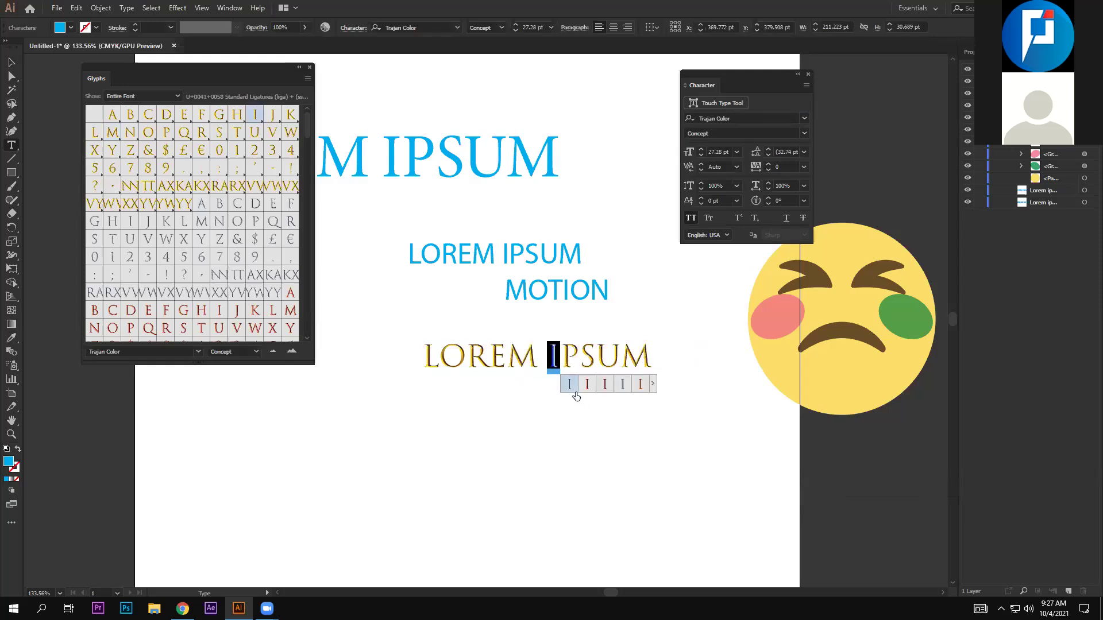
left_click(643, 393)
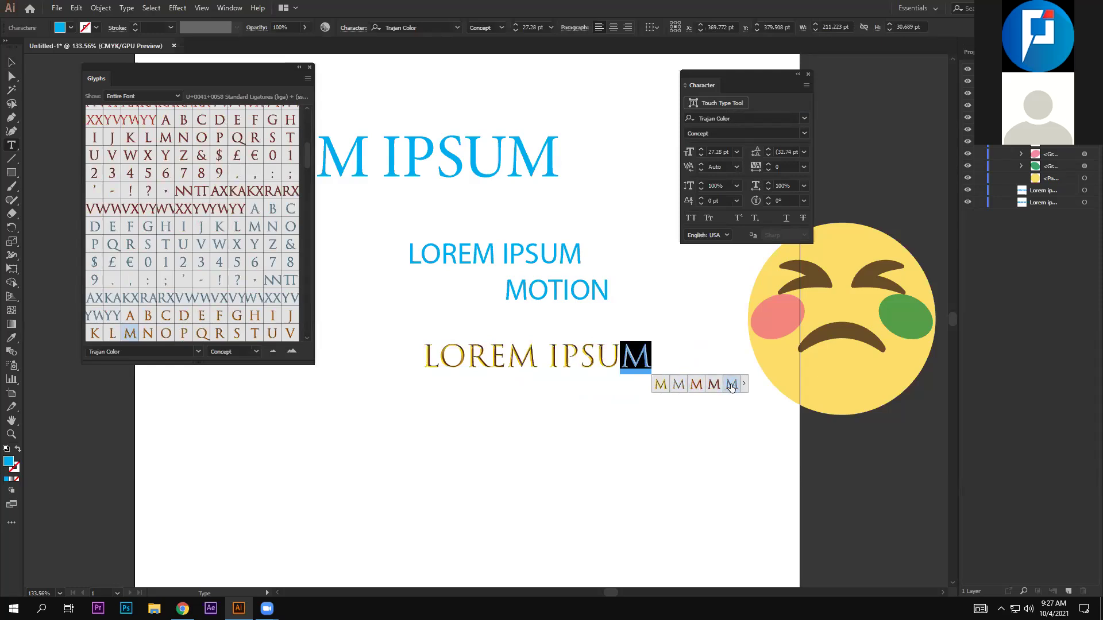
left_click(714, 384)
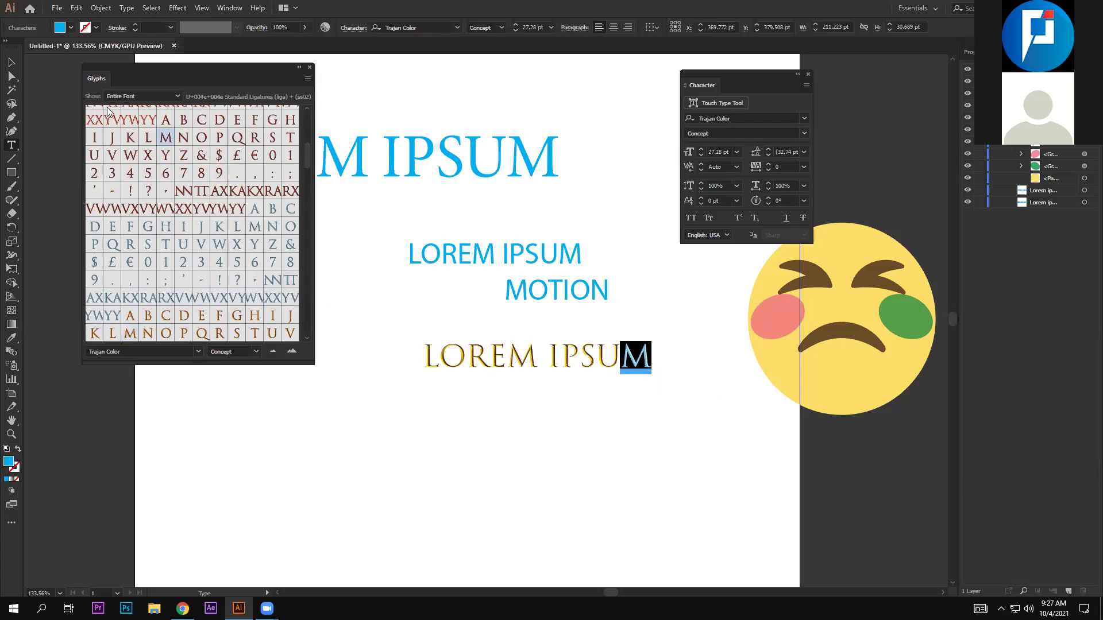
left_click_drag(576, 353, 597, 357)
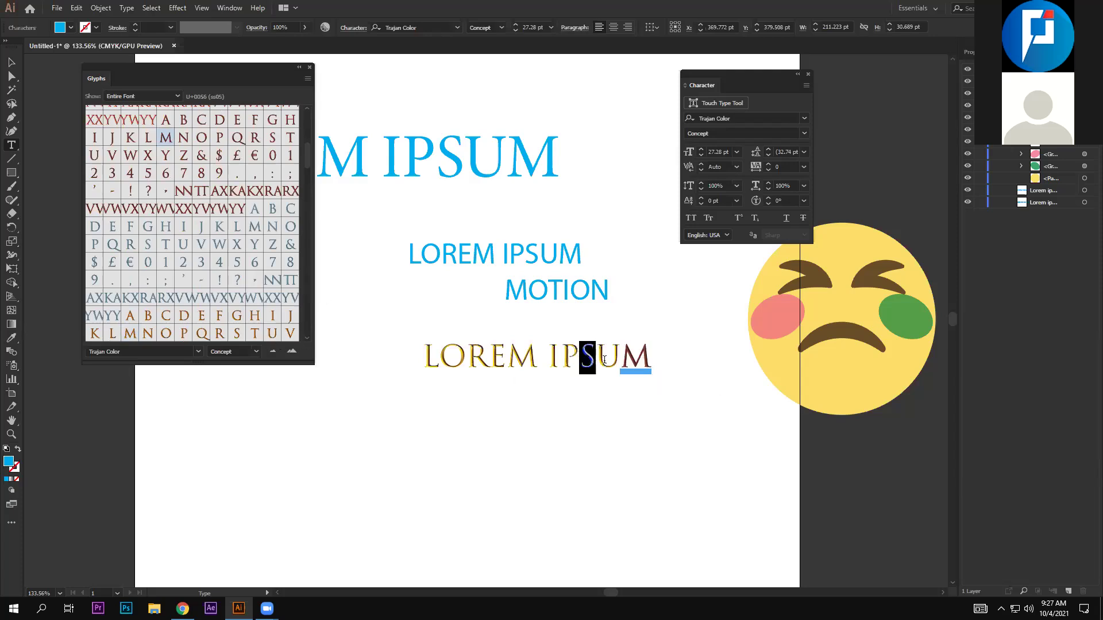
left_click(619, 385)
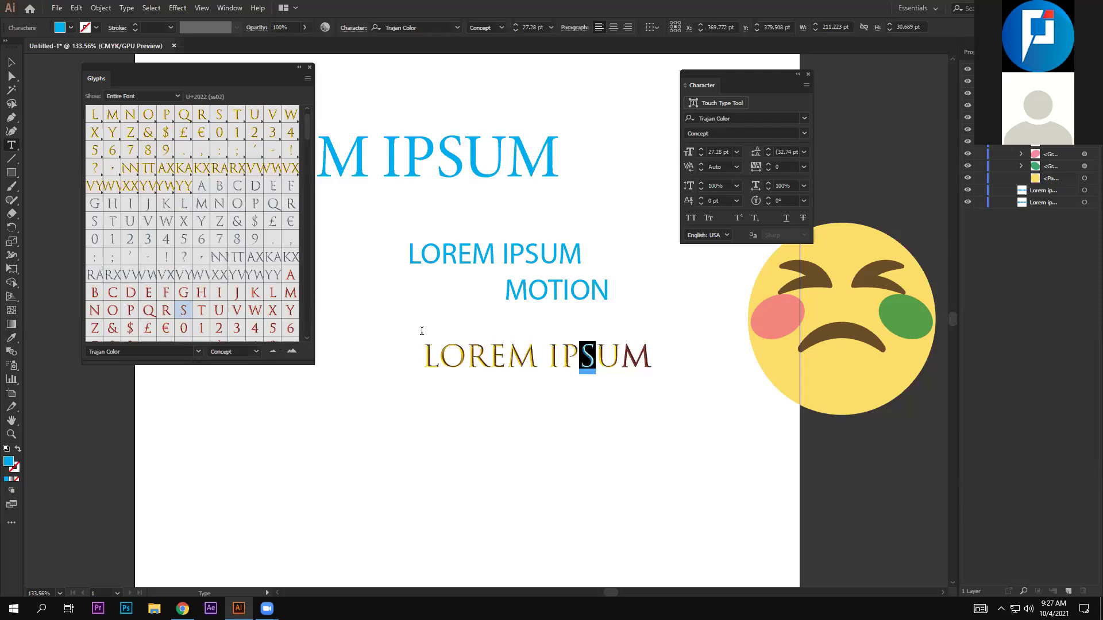
Close the glyph list and nudge the large blue headline slightly up and right
left_click_drag(175, 78, 177, 259)
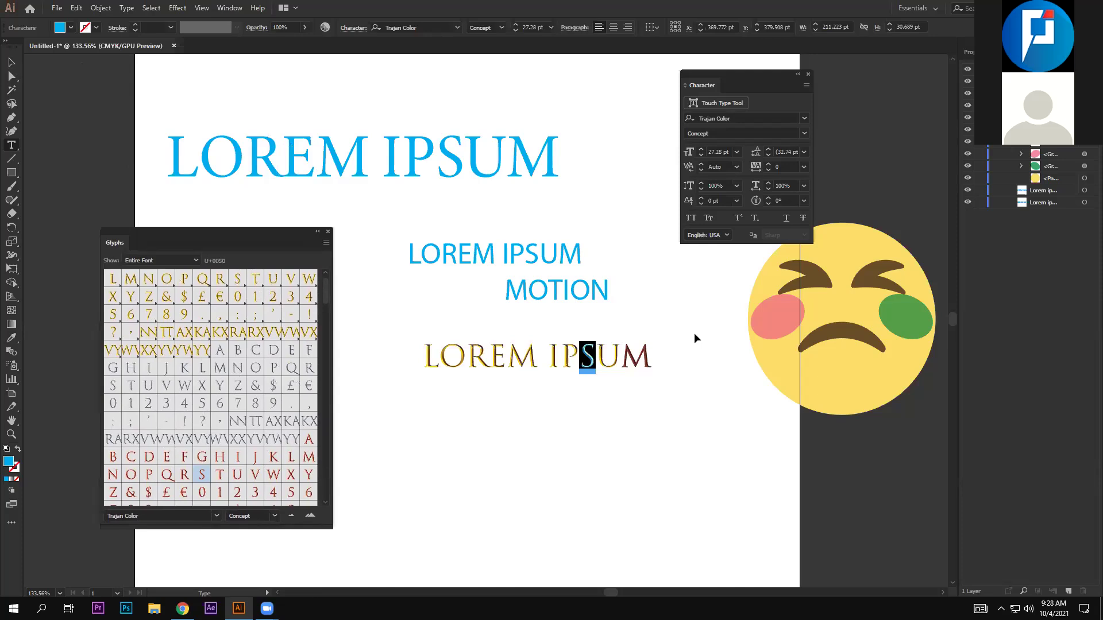
key("Escape")
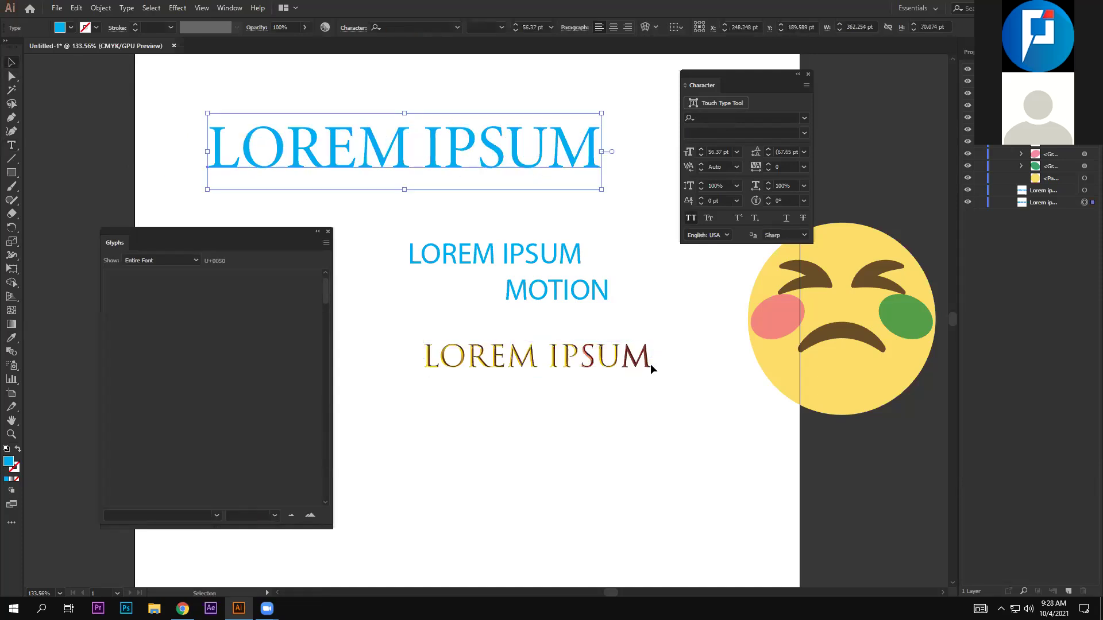
left_click(486, 139)
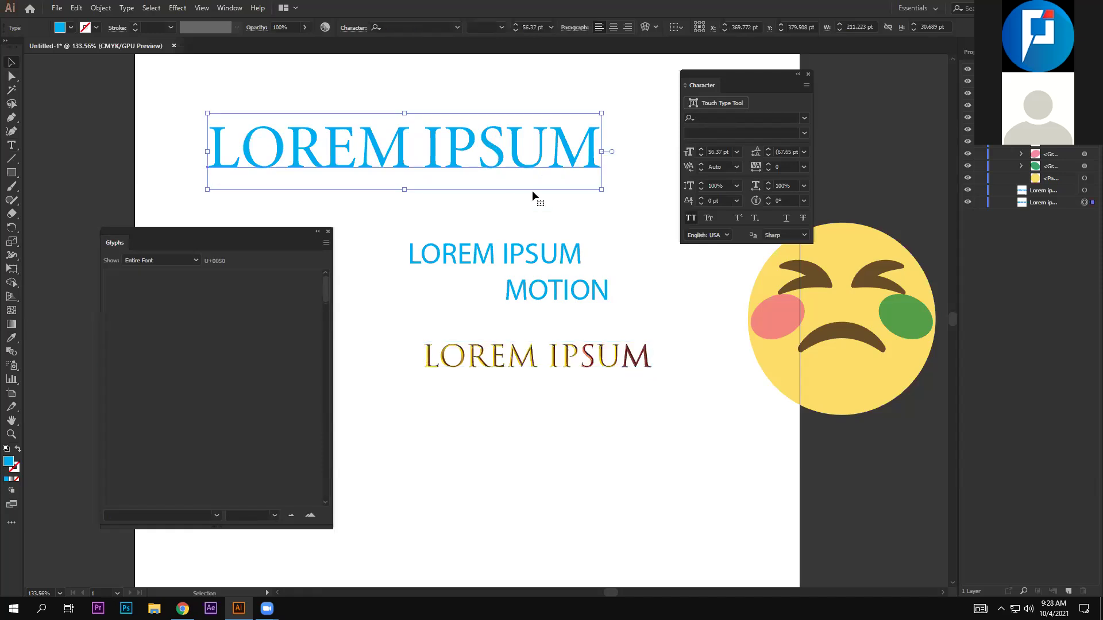
left_click(327, 232)
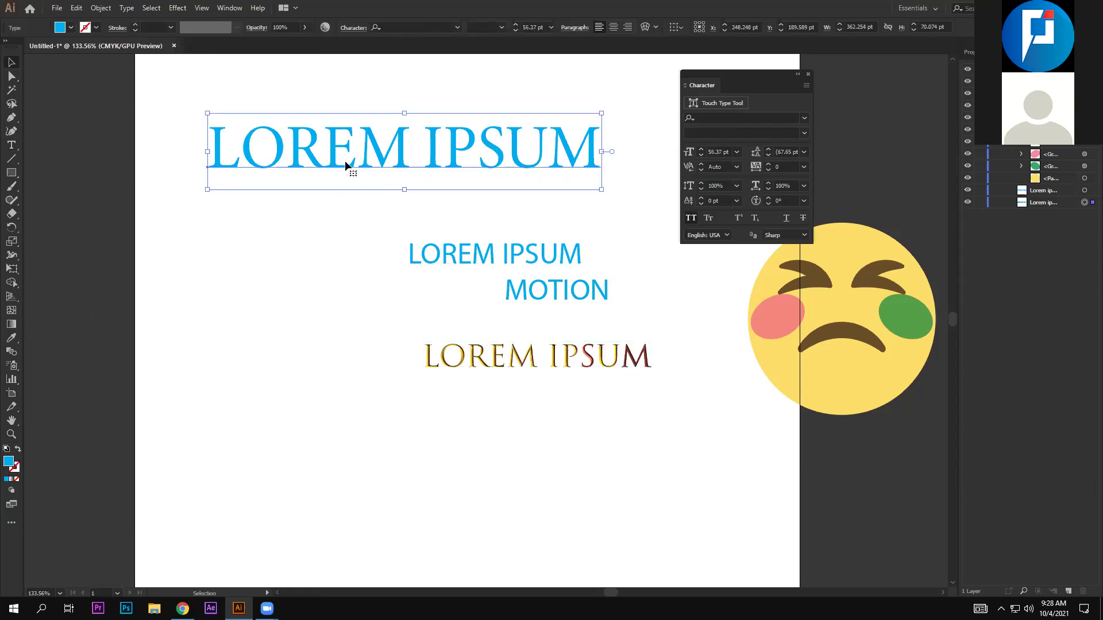
left_click_drag(344, 163, 354, 155)
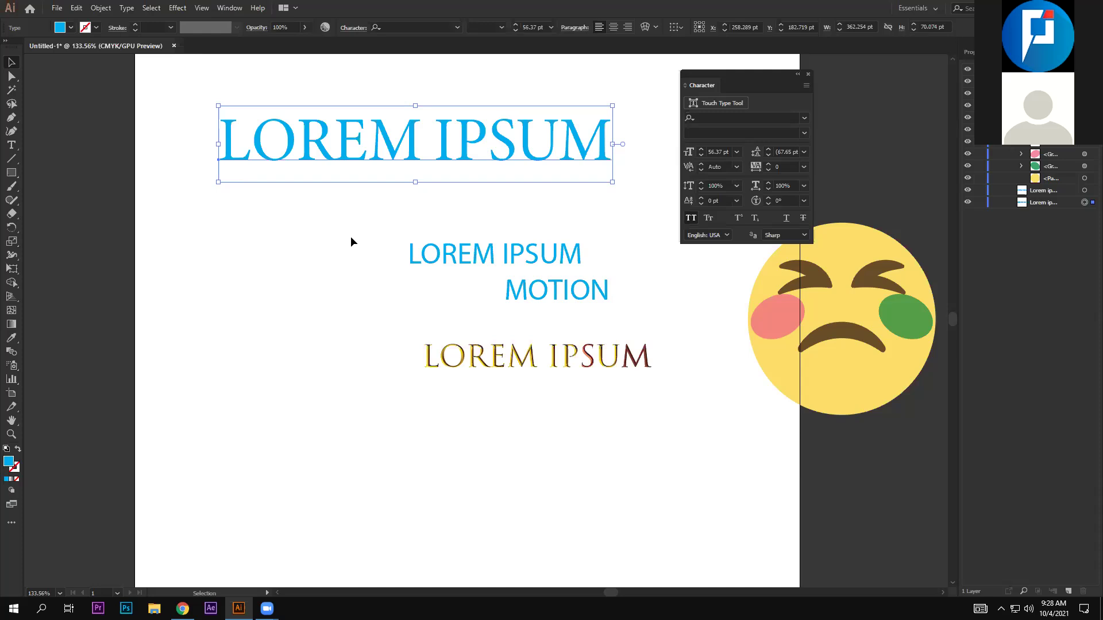
Place placeholder text below the title, then delete that first attempt
left_click(321, 237)
left_click(10, 145)
left_click(205, 213)
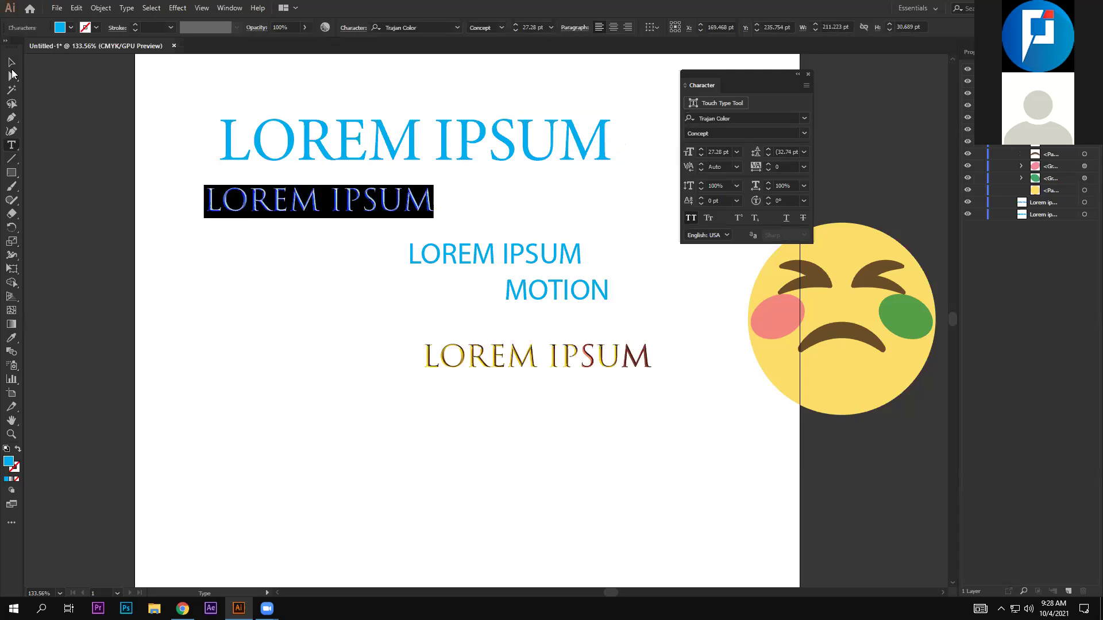
left_click(12, 76)
key("Delete")
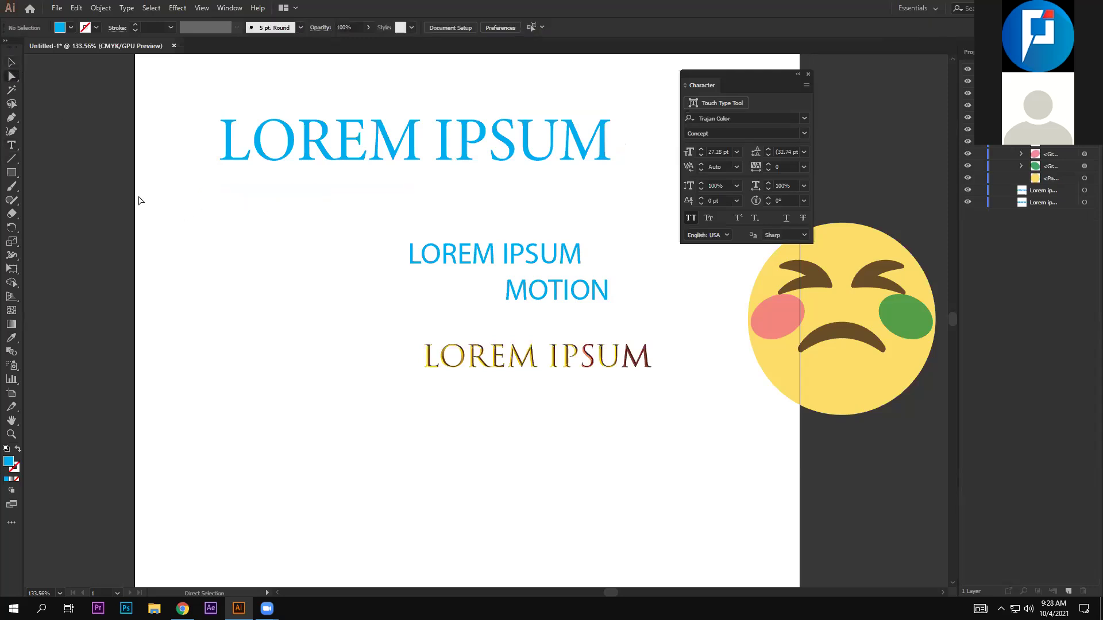
Add a new LOREM IPSUM line in Bodoni MT and move it under the title
left_click(11, 145)
triple_click(402, 251)
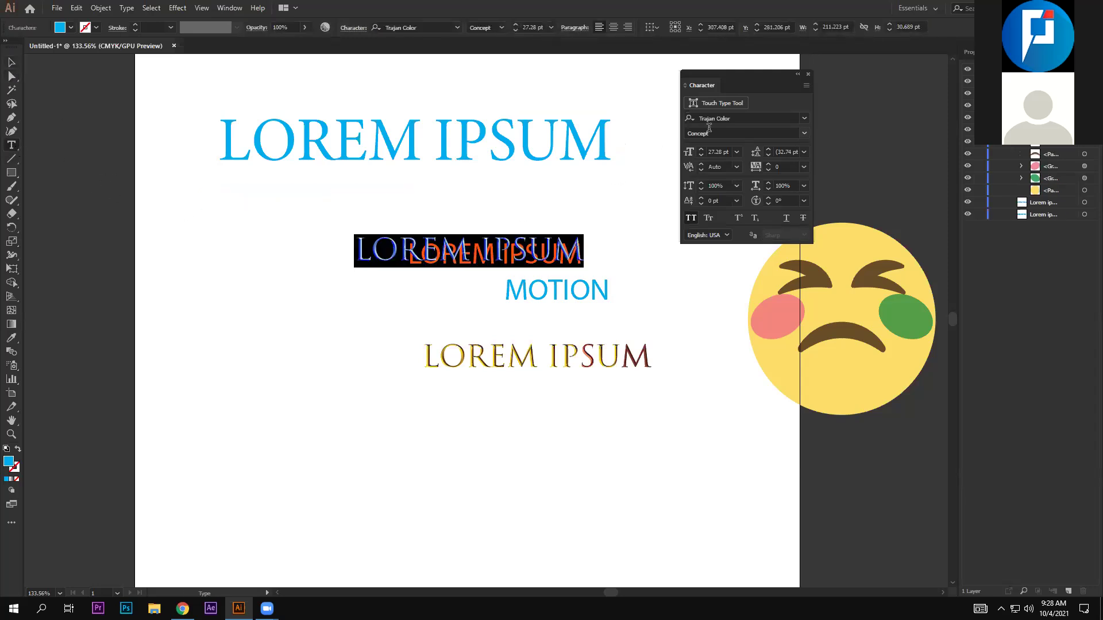
left_click(802, 117)
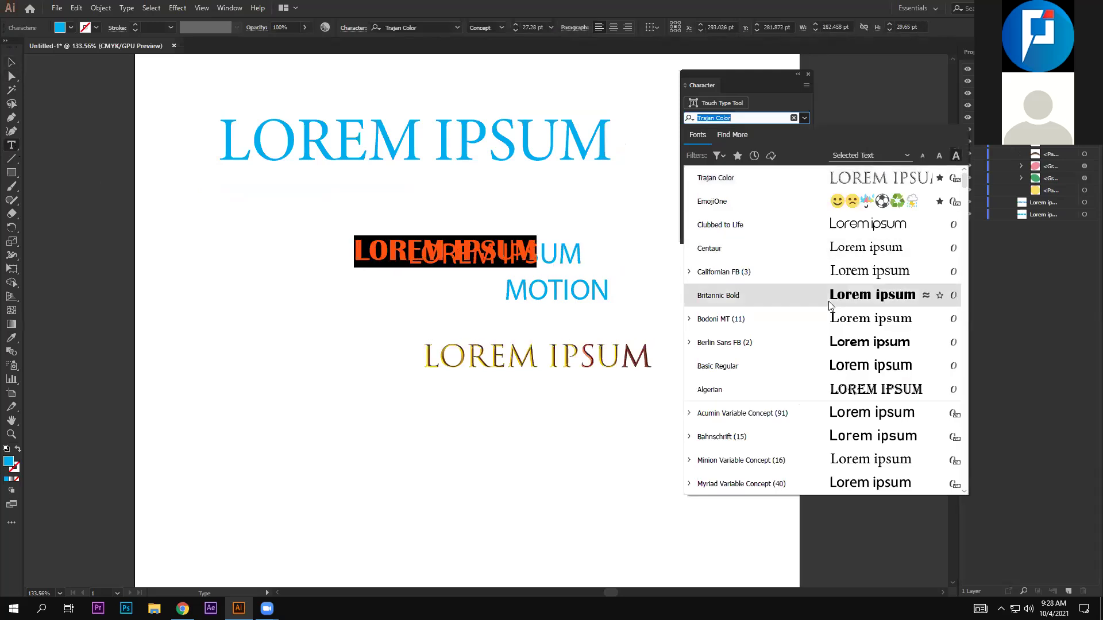
left_click(830, 317)
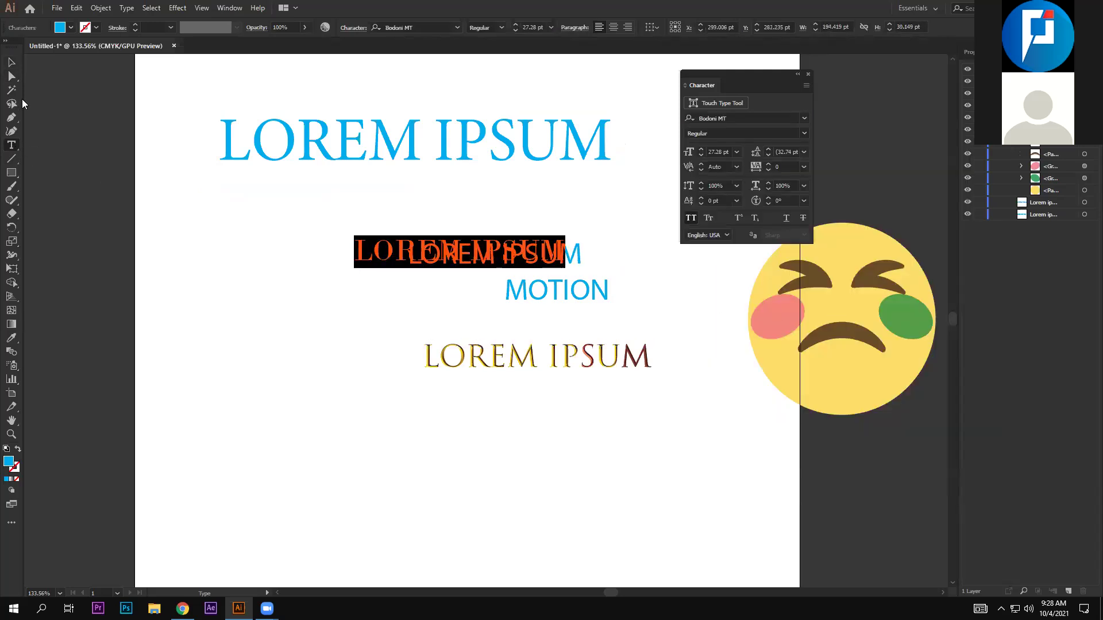
key("Escape")
left_click_drag(424, 257, 268, 218)
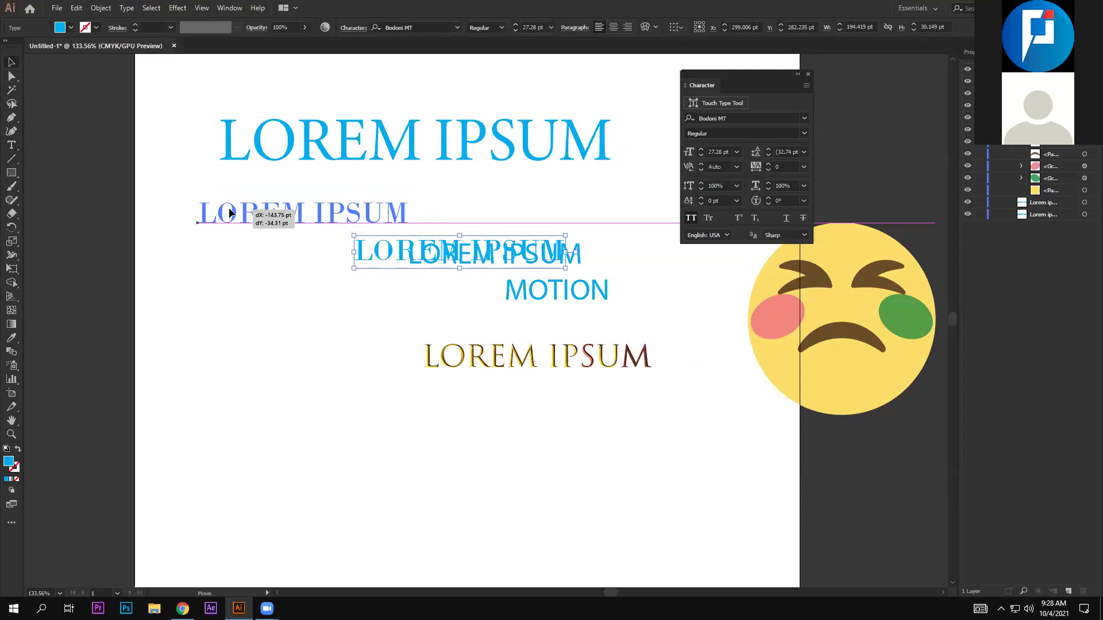
Change the new LOREM IPSUM line's font to Clubbed to Life
left_click(240, 280)
left_click(288, 215)
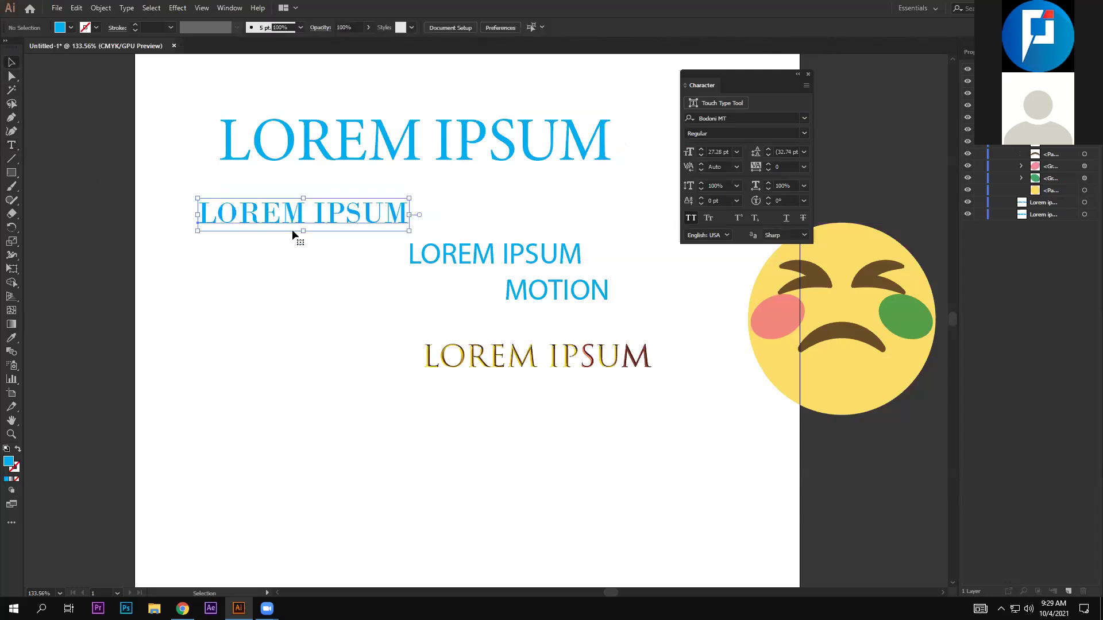
left_click(843, 362)
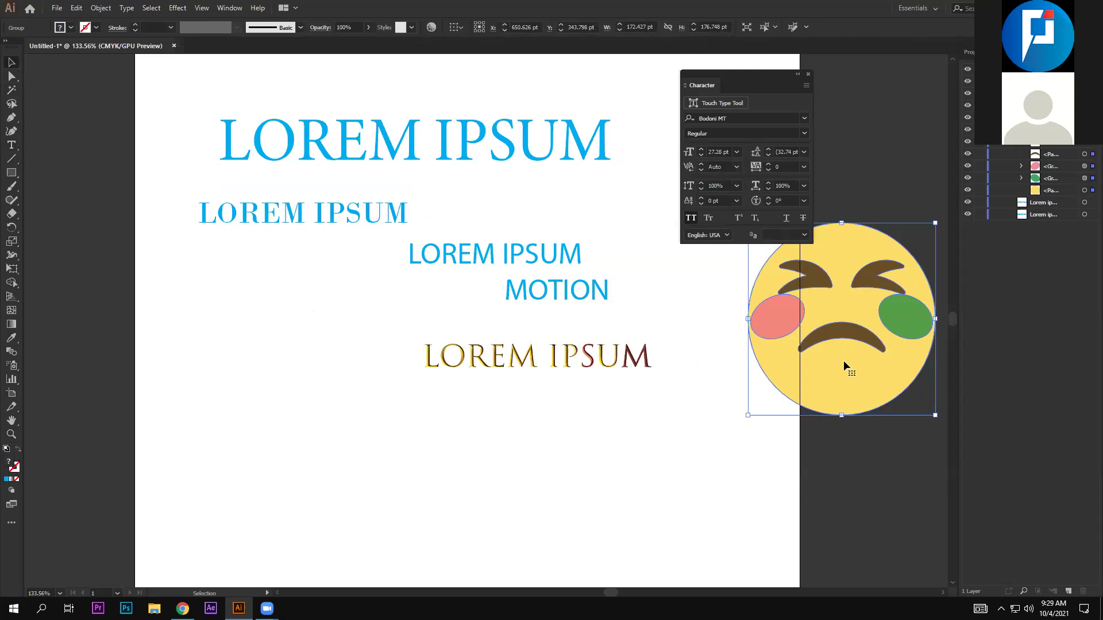
left_click(307, 222)
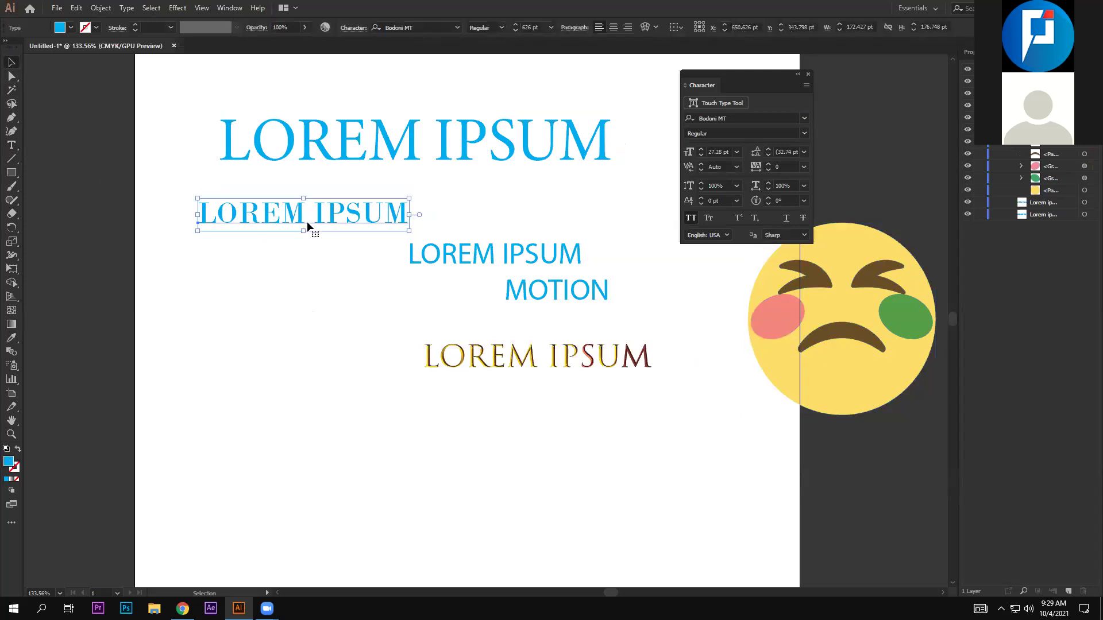
left_click(804, 119)
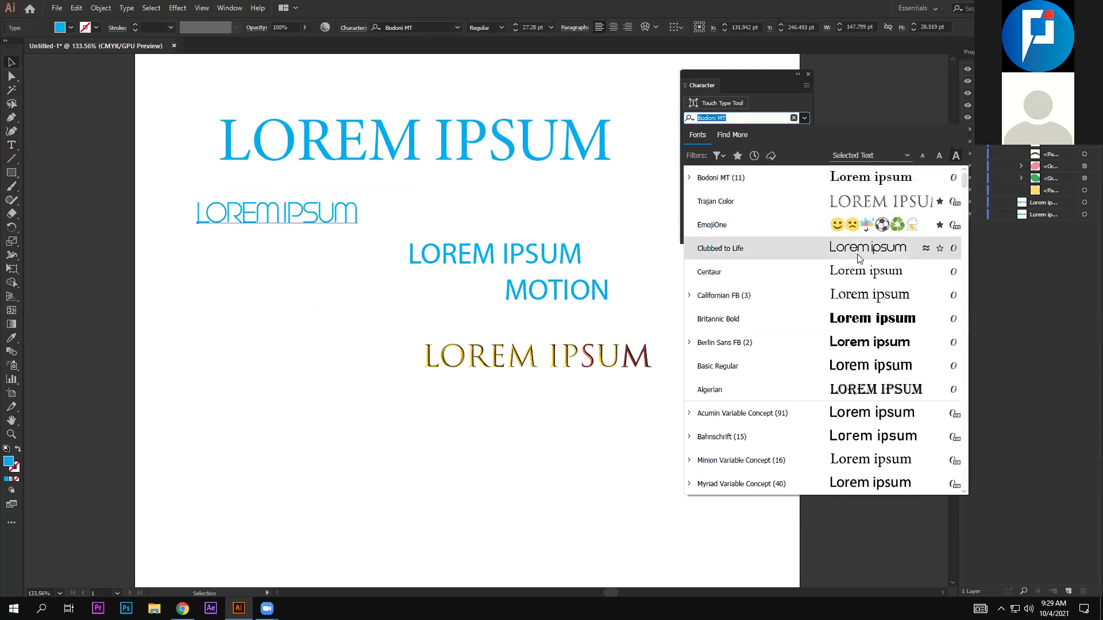
left_click(875, 255)
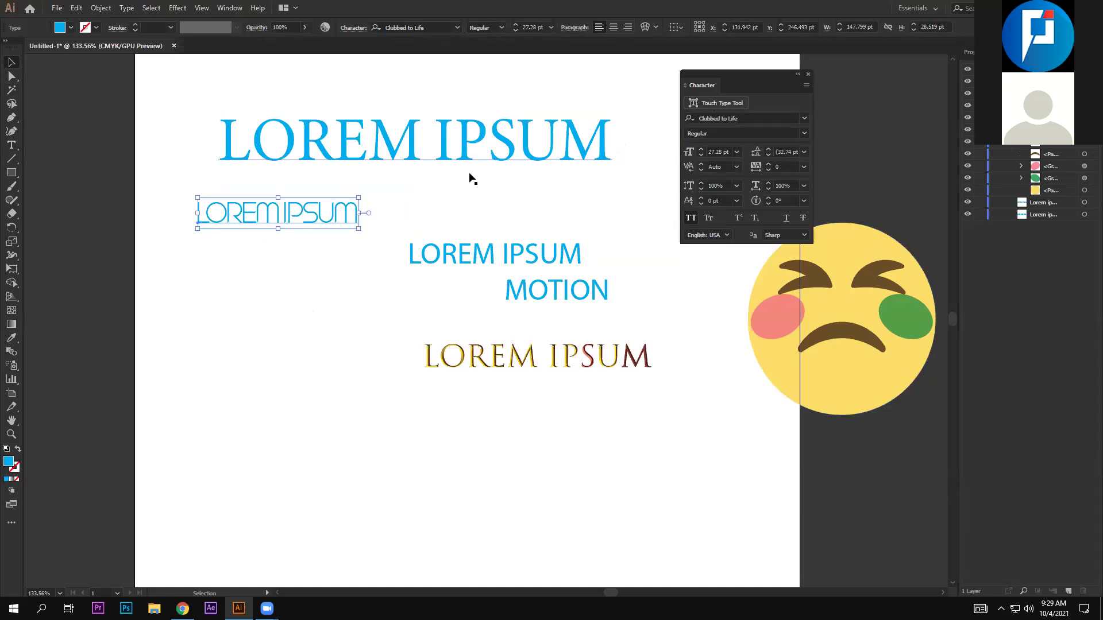
left_click(280, 279)
left_click(271, 212)
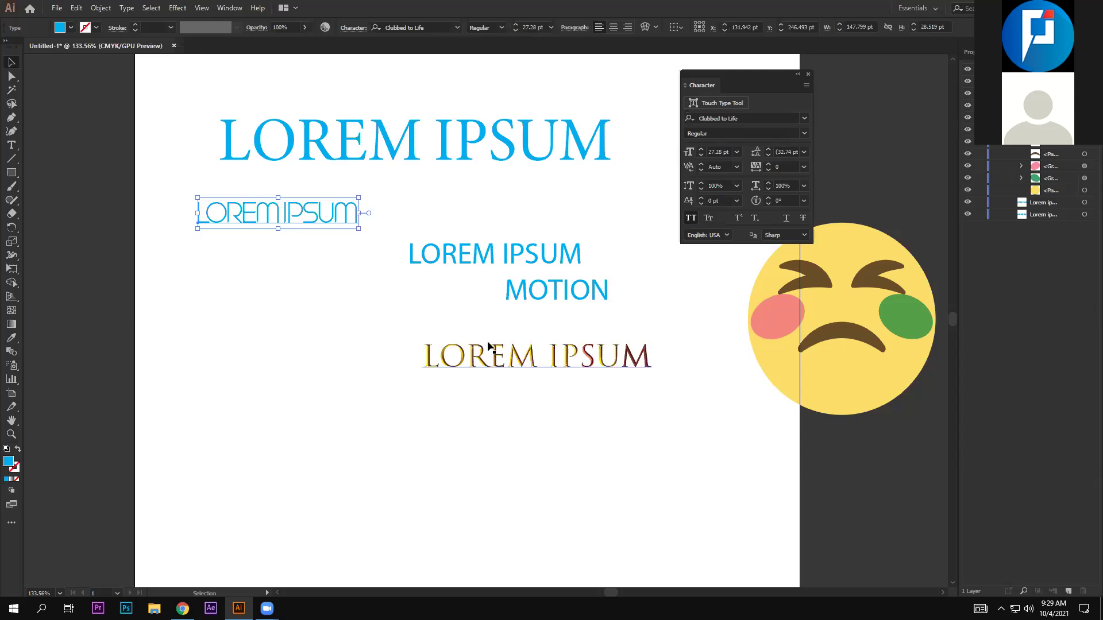
Move the gold LOREM IPSUM up-left, and undo an accidental emoji move
left_click_drag(525, 346, 442, 332)
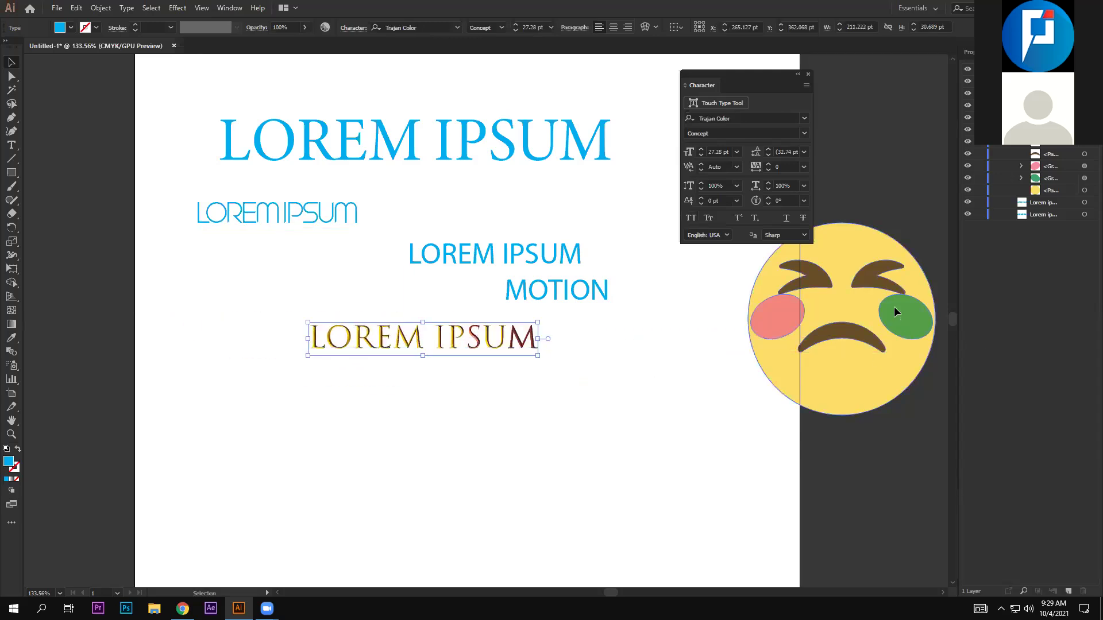
left_click_drag(896, 312, 689, 422)
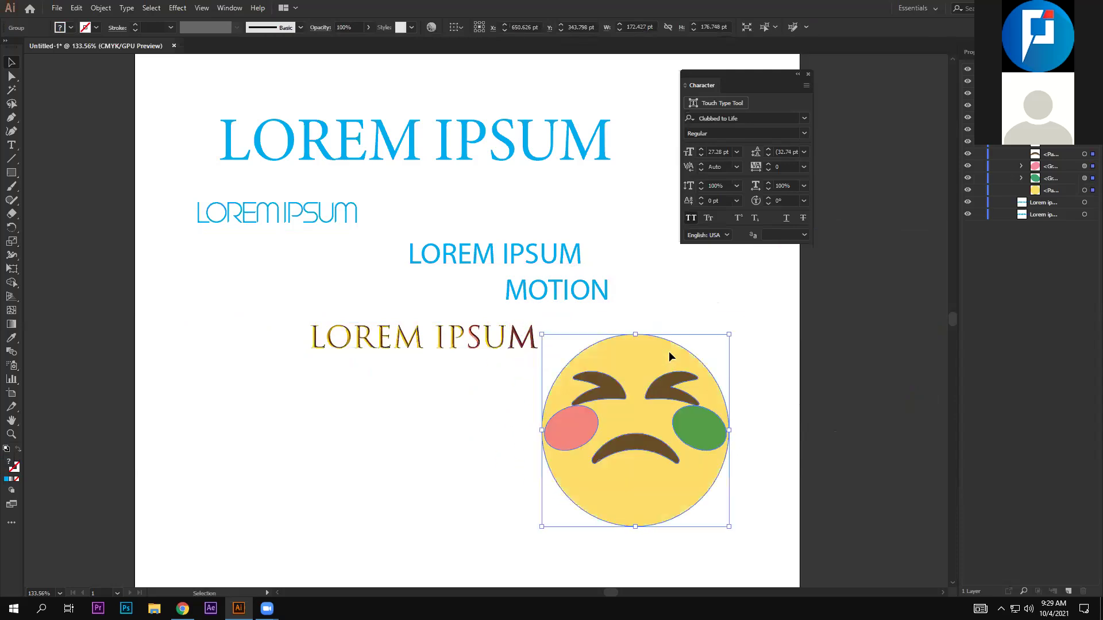
left_click_drag(683, 350, 727, 302)
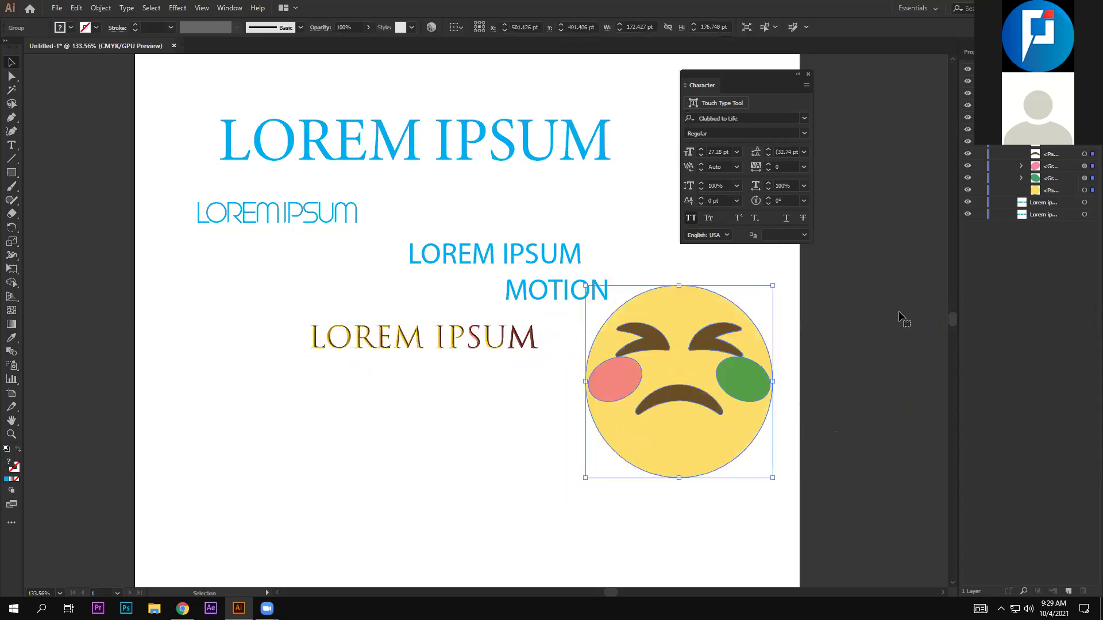
key("ctrl+z")
key("ctrl+z")
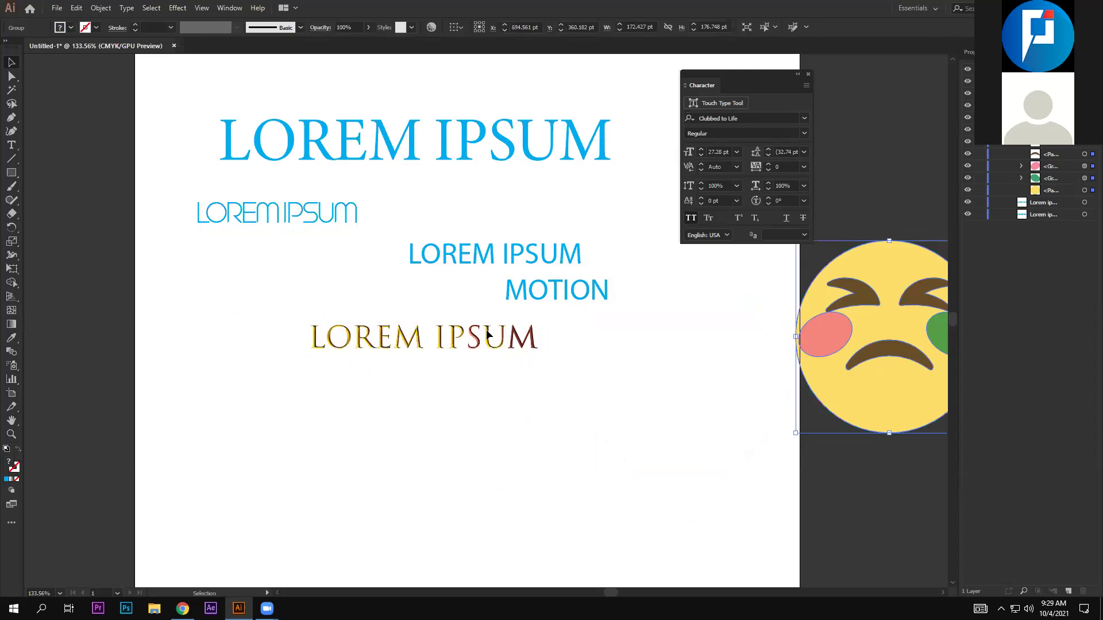
Edit the gold text and select the M of LOREM to show its alternates
double_click(443, 337)
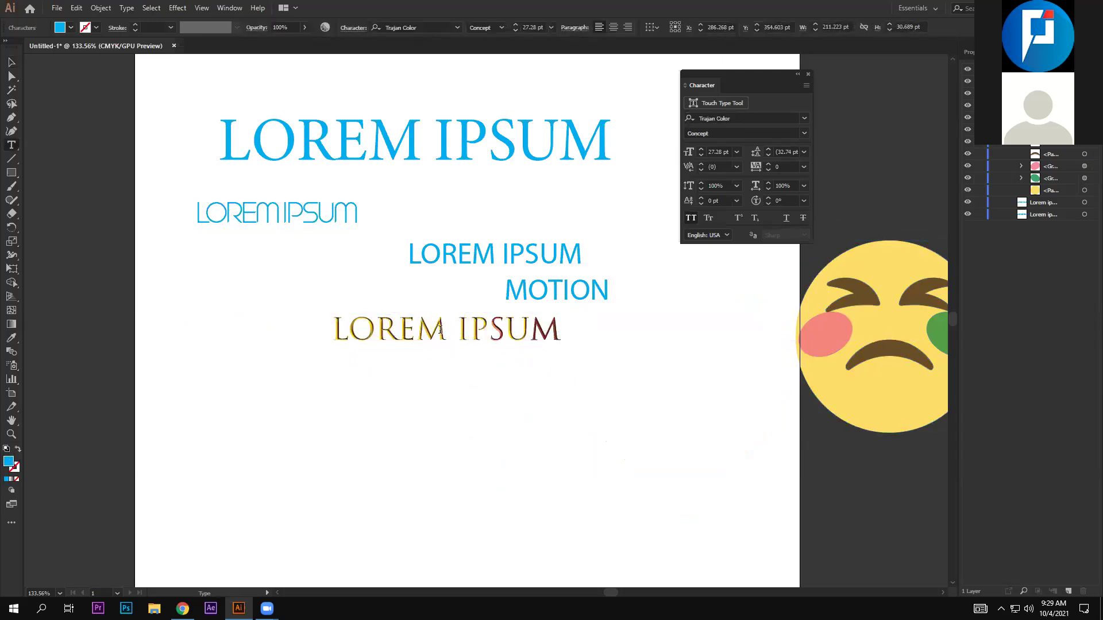
key("ctrl+a")
left_click(443, 331)
key("shift+Left")
key("shift+t")
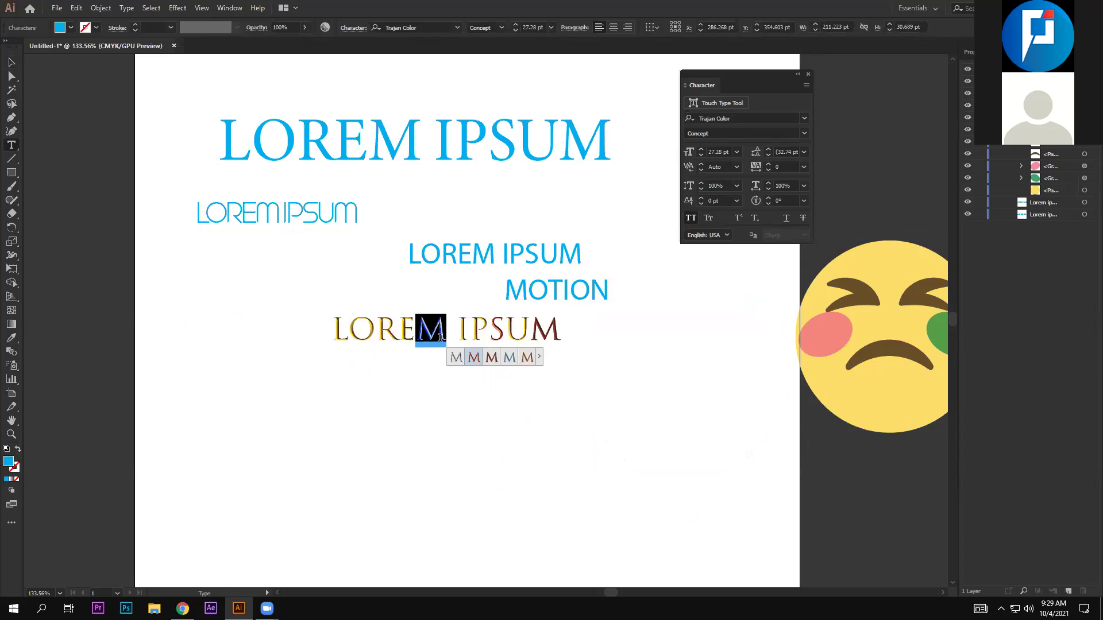
Select the I of the gold IPSUM and set it to Verdana Bold in the Glyphs panel
mouse_move(430, 329)
left_click(538, 357)
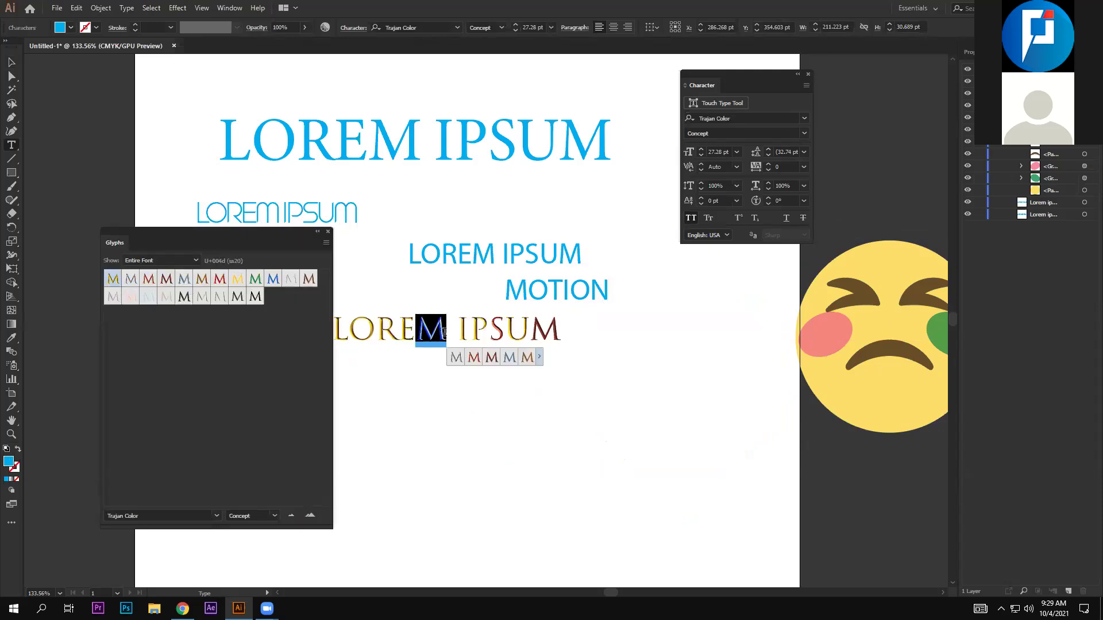
left_click(463, 326)
key("shift+Left")
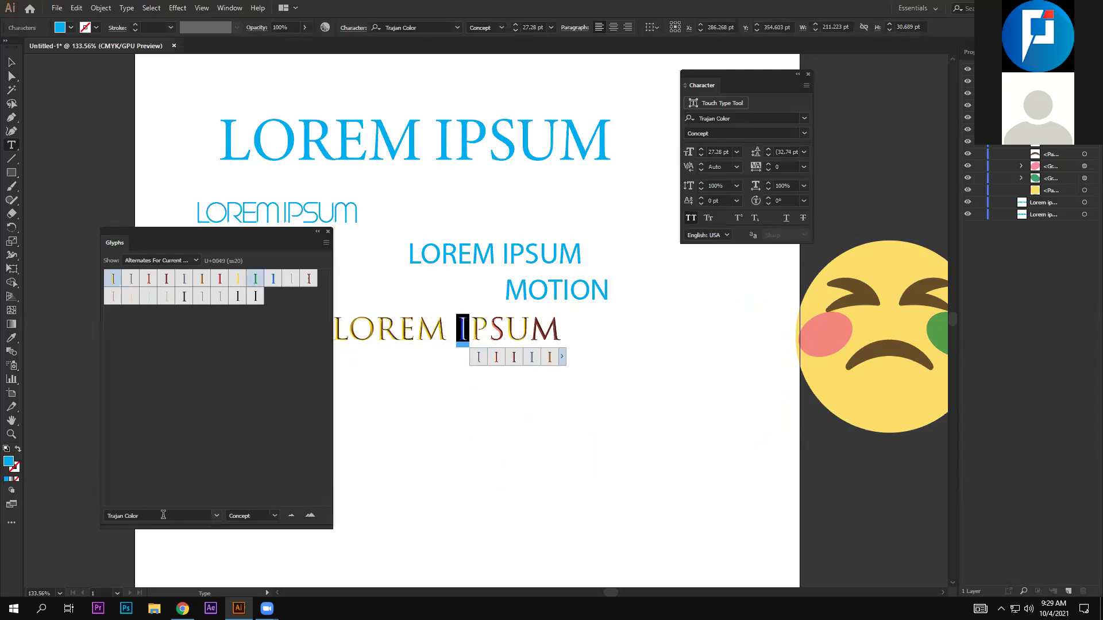
left_click(218, 515)
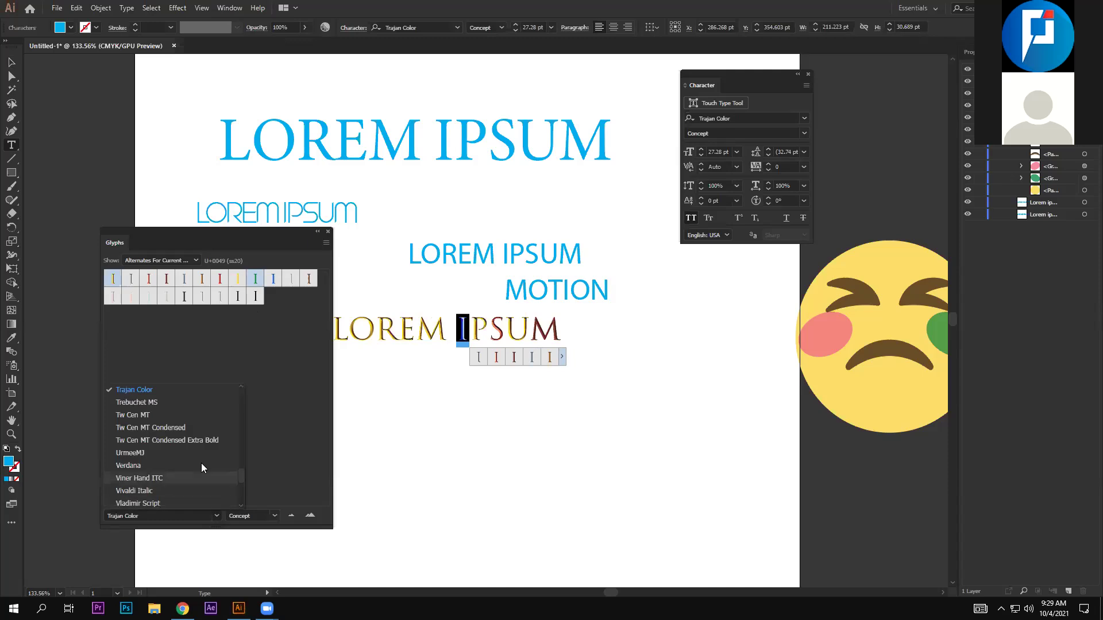
left_click(201, 464)
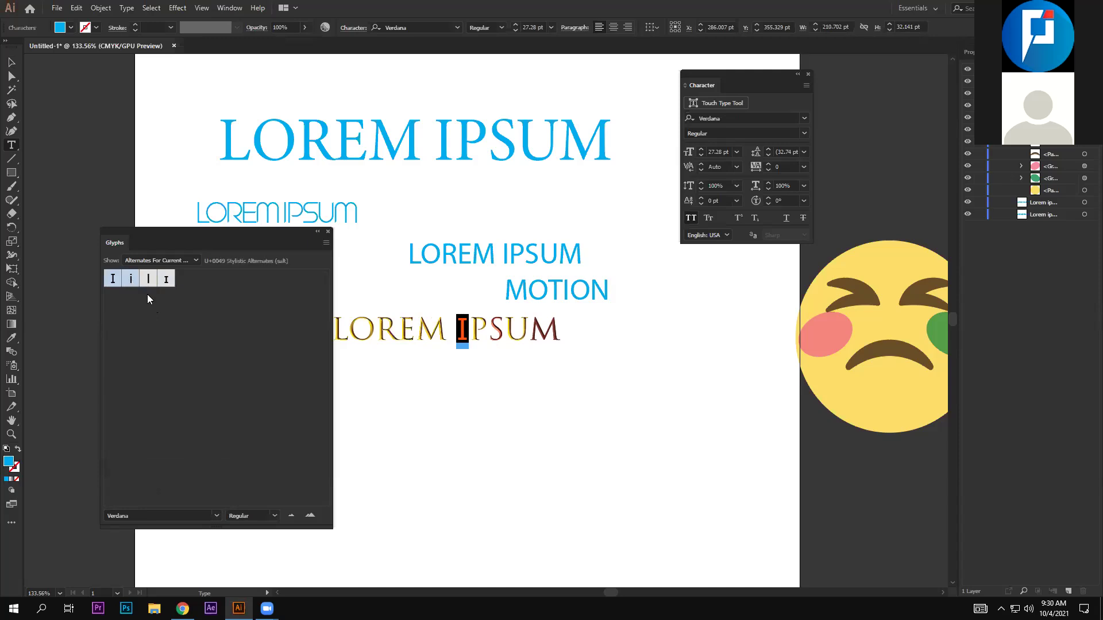
left_click(277, 516)
left_click(252, 554)
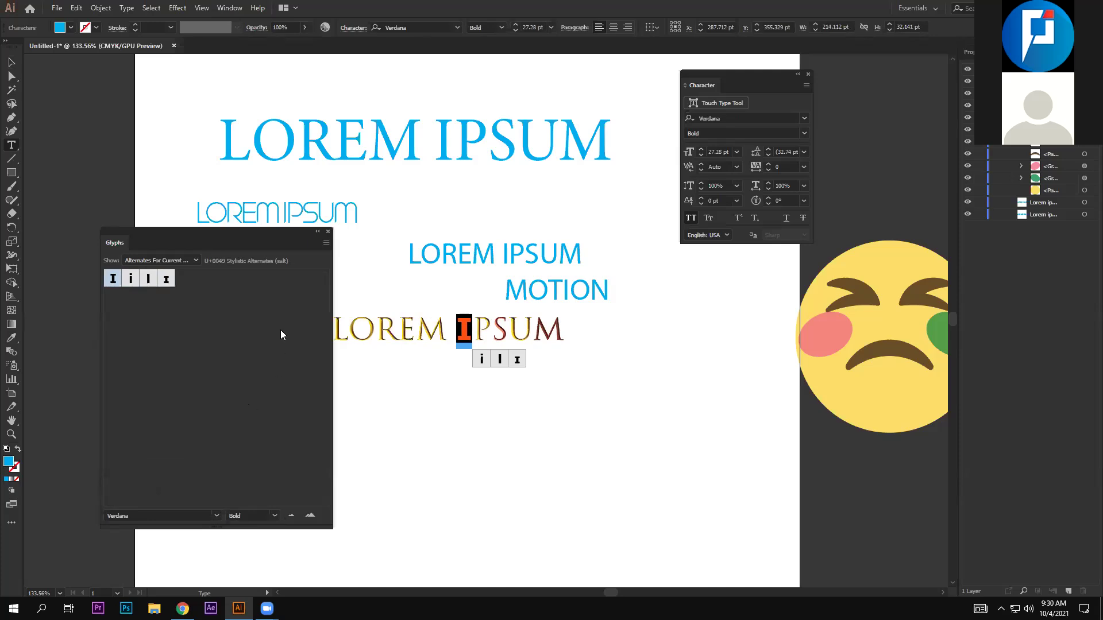
Reopen the Glyphs panel from the Type menu and move it up-left
left_click(326, 233)
left_click(100, 8)
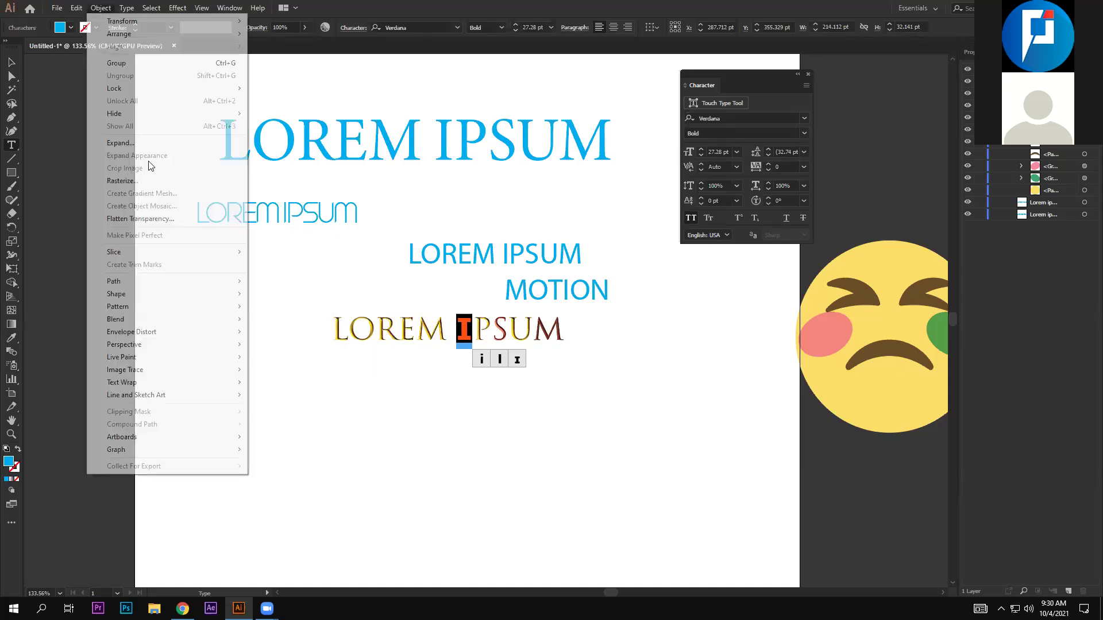
left_click(100, 8)
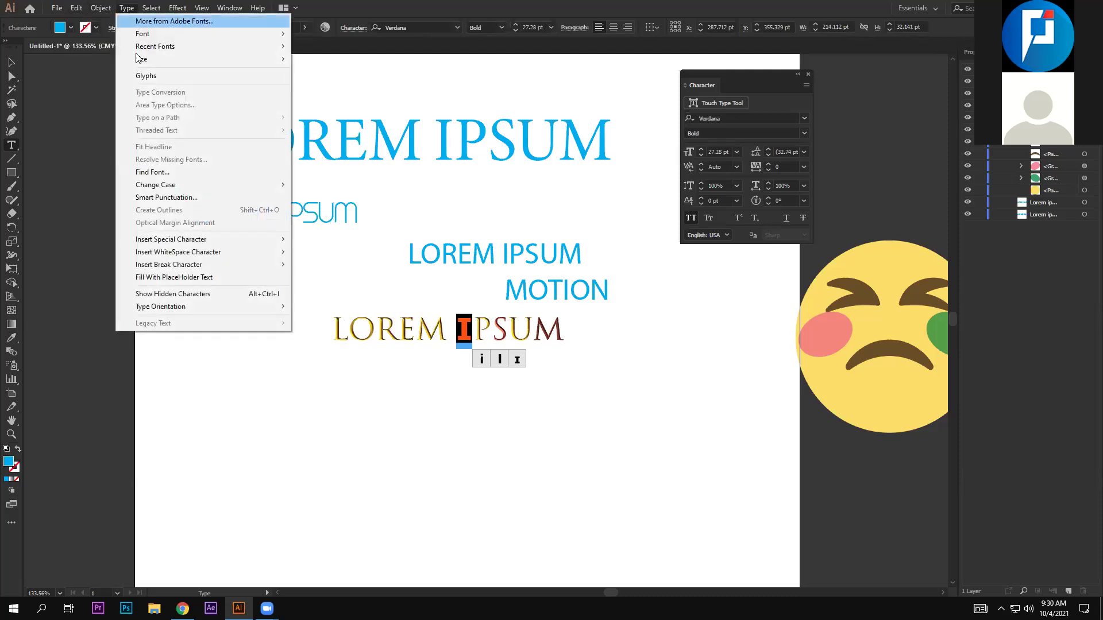
left_click(150, 81)
left_click_drag(202, 233, 195, 208)
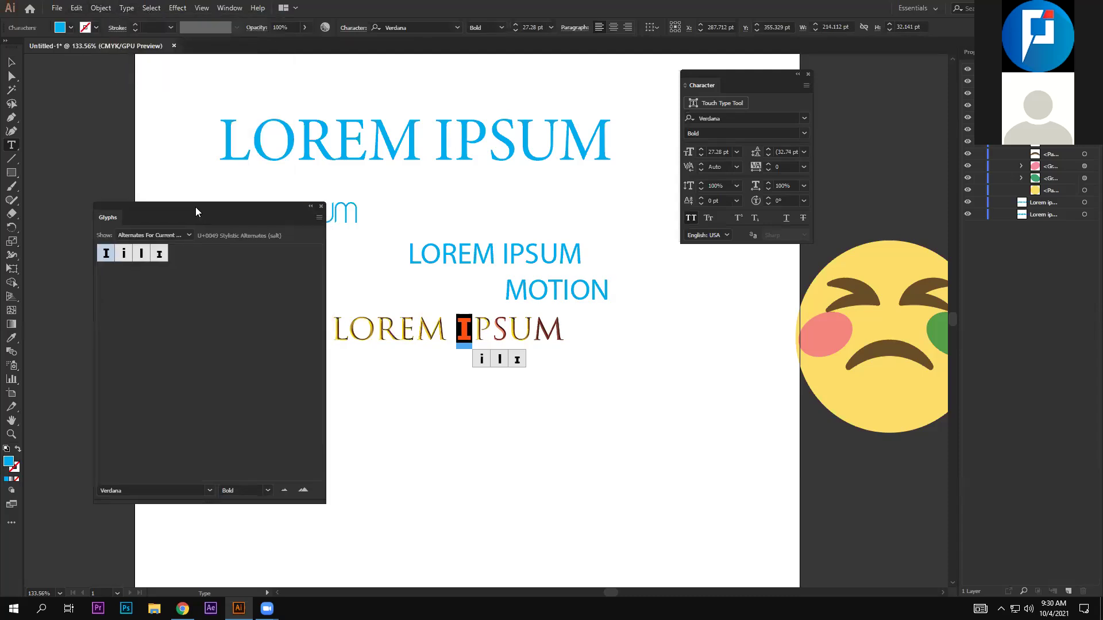
Browse Glyphs categories: Small Capitals, Stylistic Set 1, then Entire Font
left_click(186, 231)
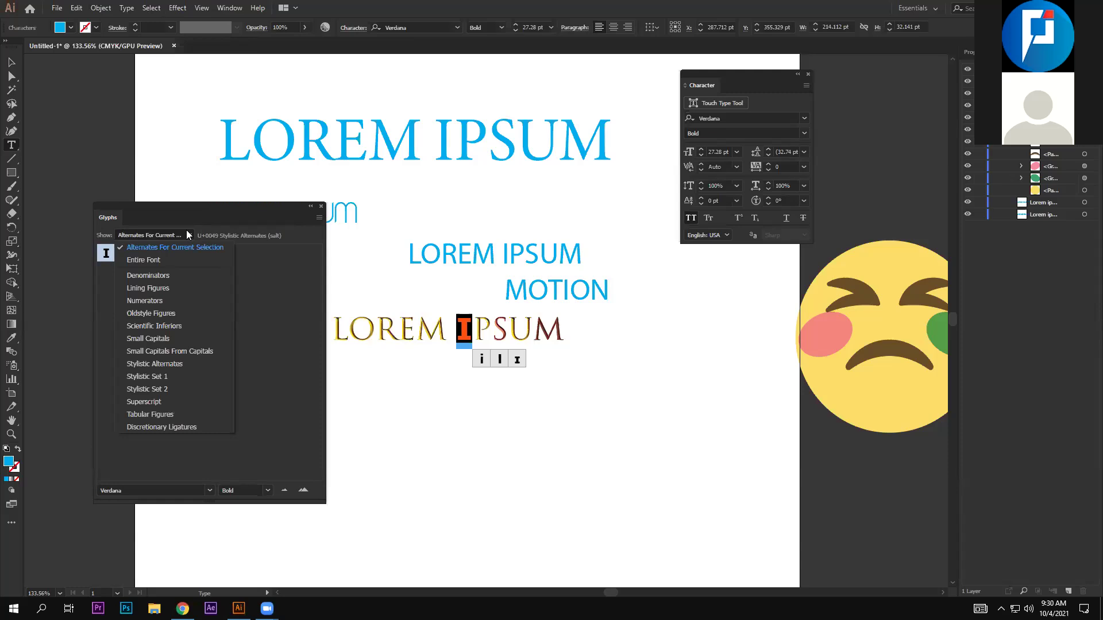
left_click(186, 233)
left_click(177, 236)
key("Escape")
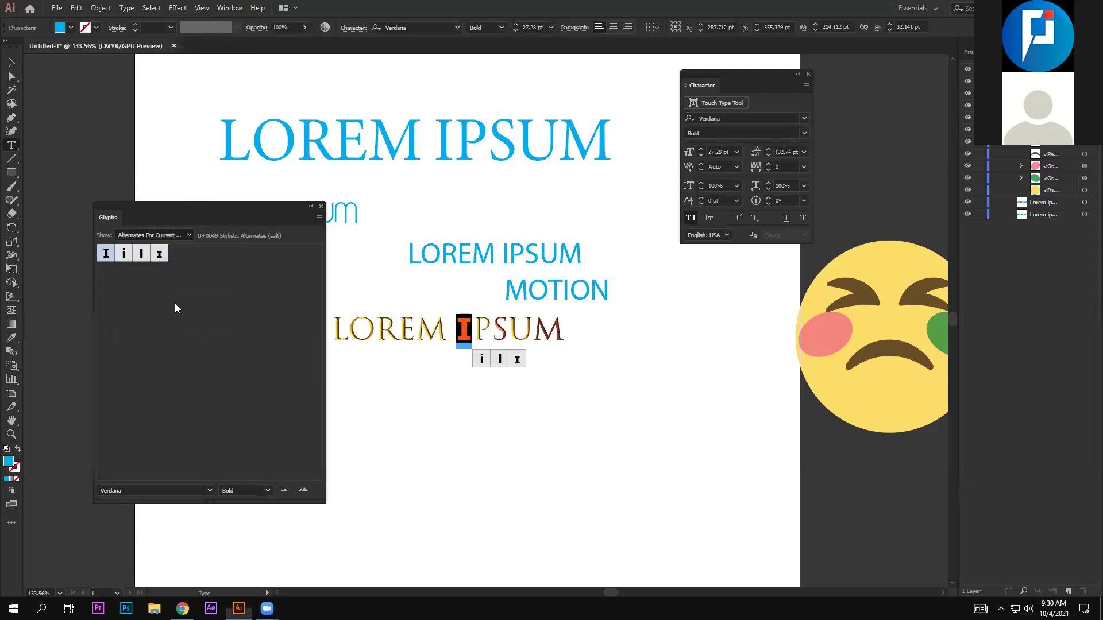
left_click(181, 236)
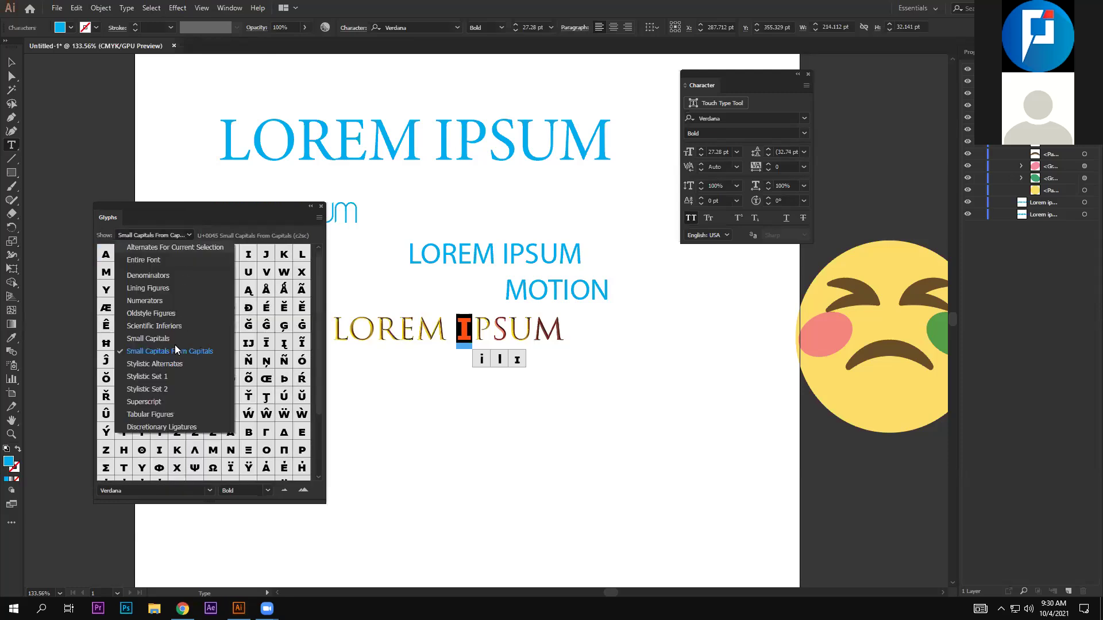
left_click(162, 372)
left_click(185, 233)
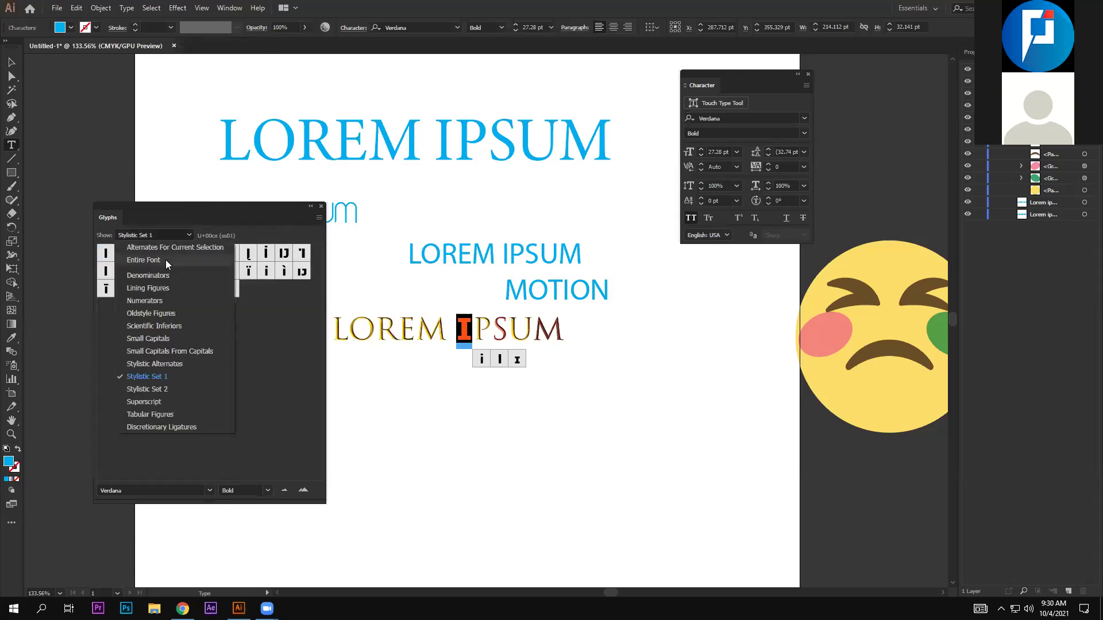
left_click(166, 260)
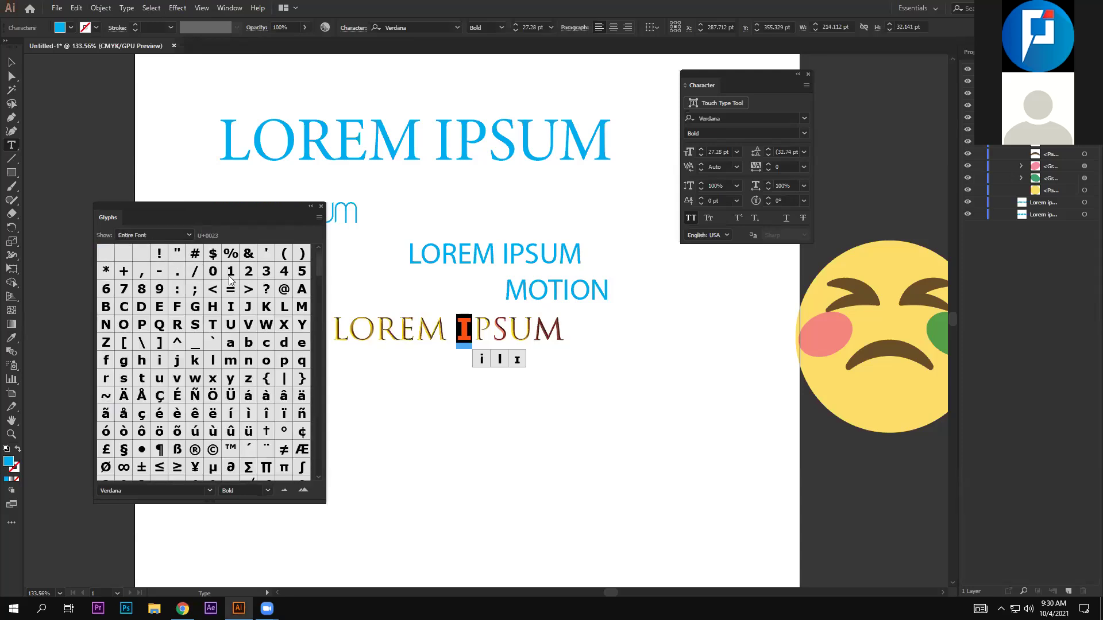
scroll(270, 411, "down", 1)
scroll(255, 399, "down", 5)
scroll(248, 392, "down", 5)
scroll(248, 392, "down", 2)
Set the Glyphs Show filter to Denominators, then to Oldstyle Figures
left_click(172, 236)
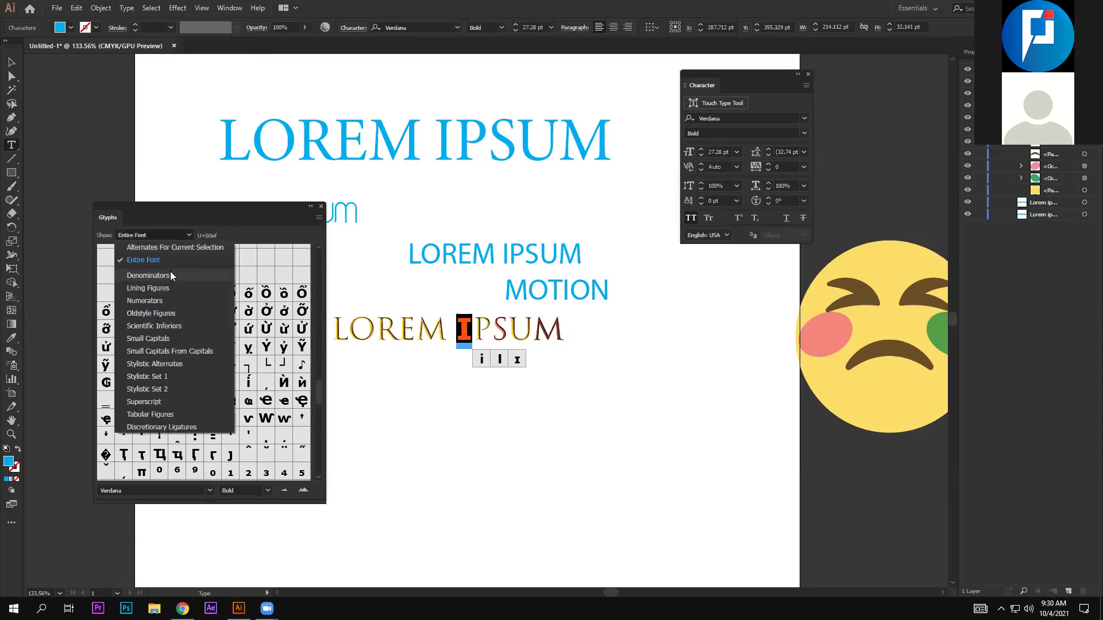
left_click(170, 275)
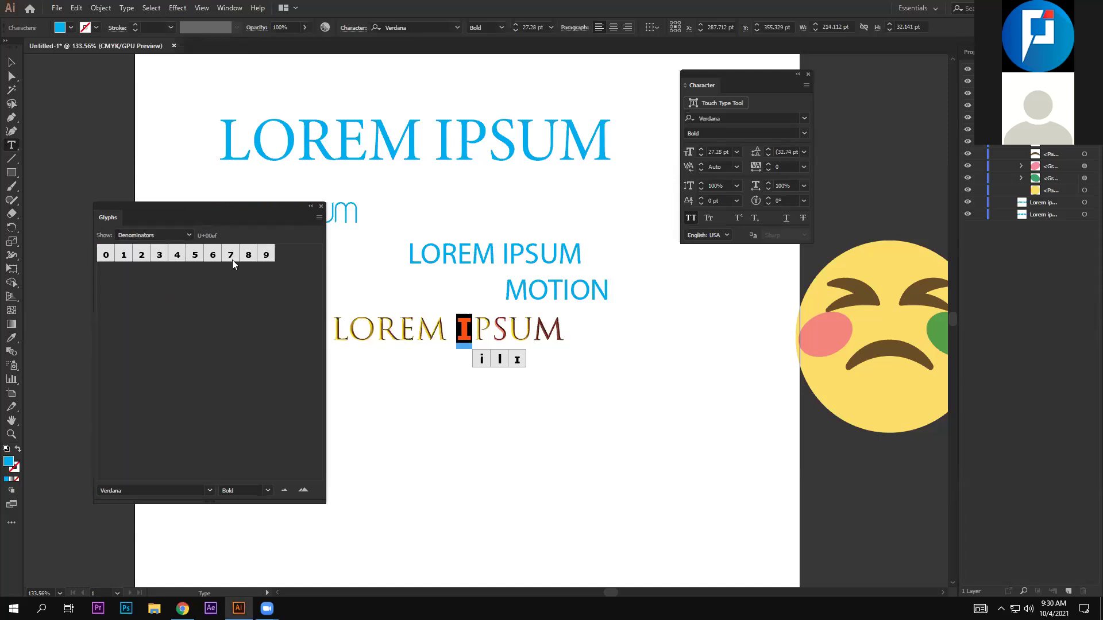
left_click(171, 239)
left_click(170, 311)
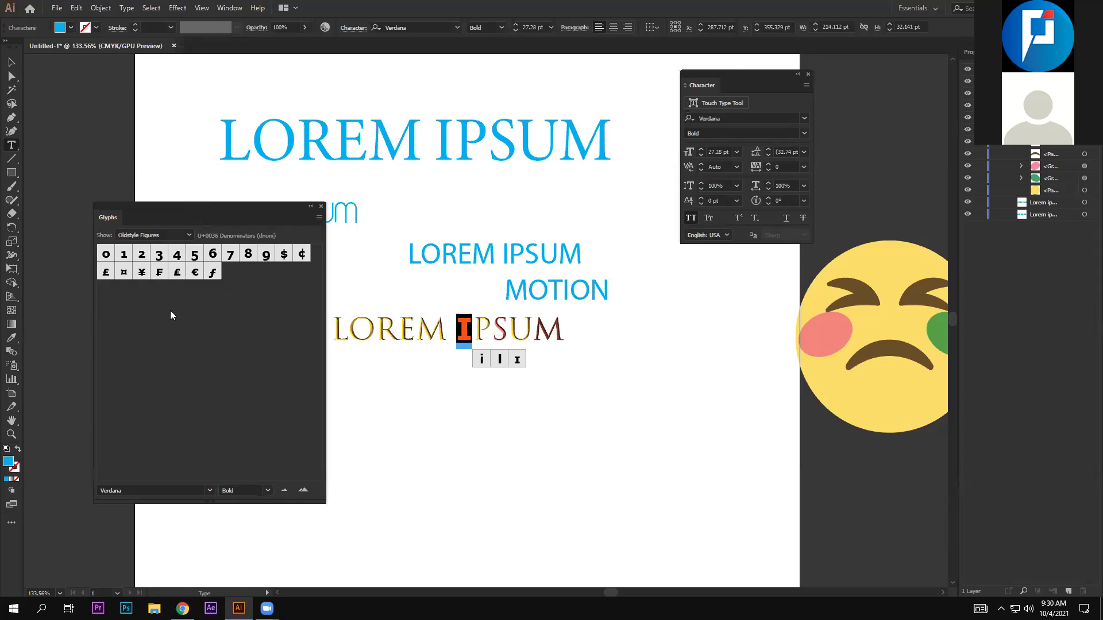
left_click(173, 236)
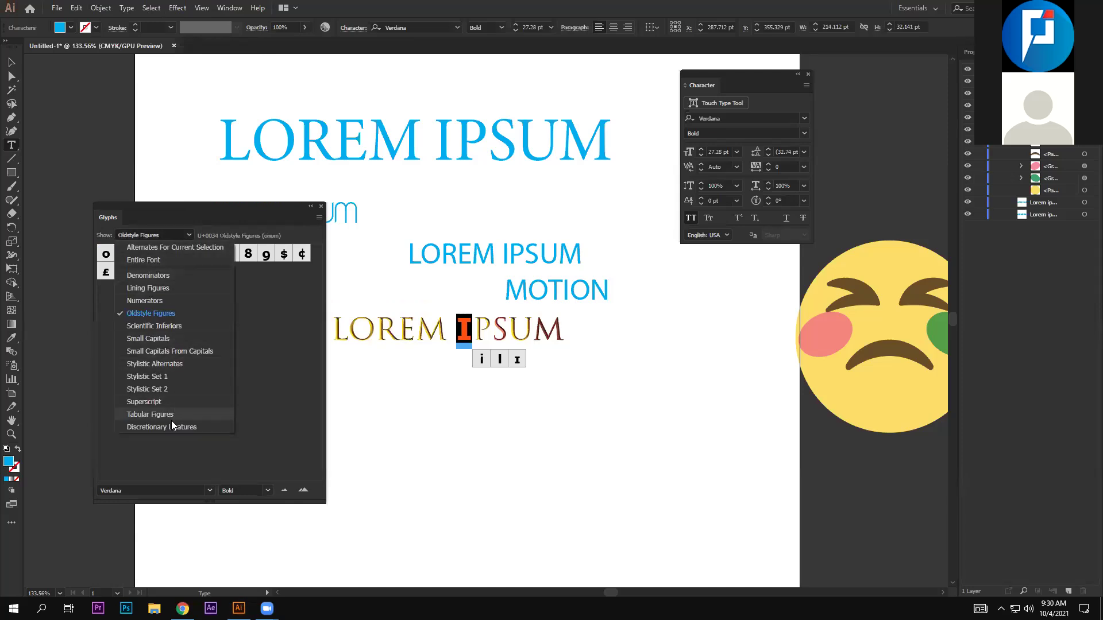
left_click(169, 238)
Keep Verdana and cycle the Glyphs Show filter through Entire Font, Numerators, and Oldstyle Figures
left_click(804, 118)
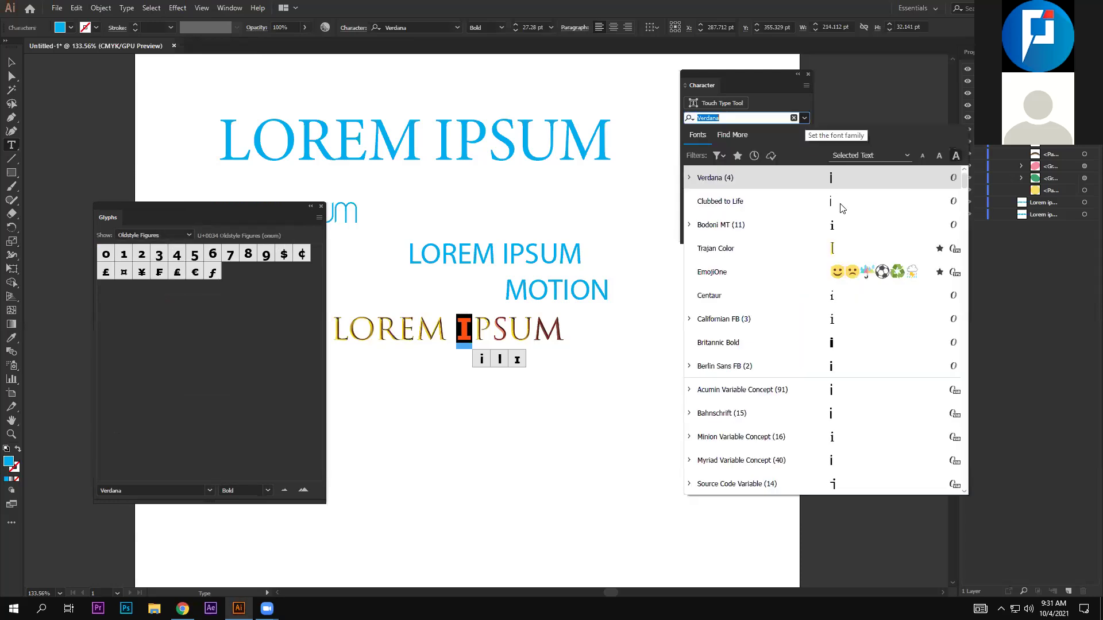
key("Escape")
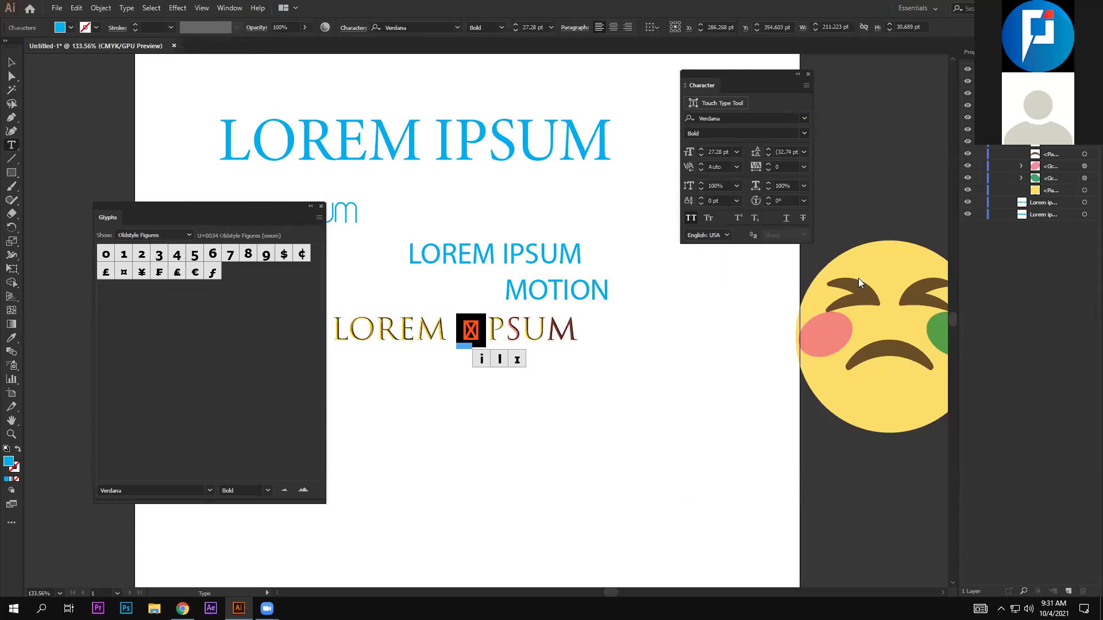
left_click(183, 235)
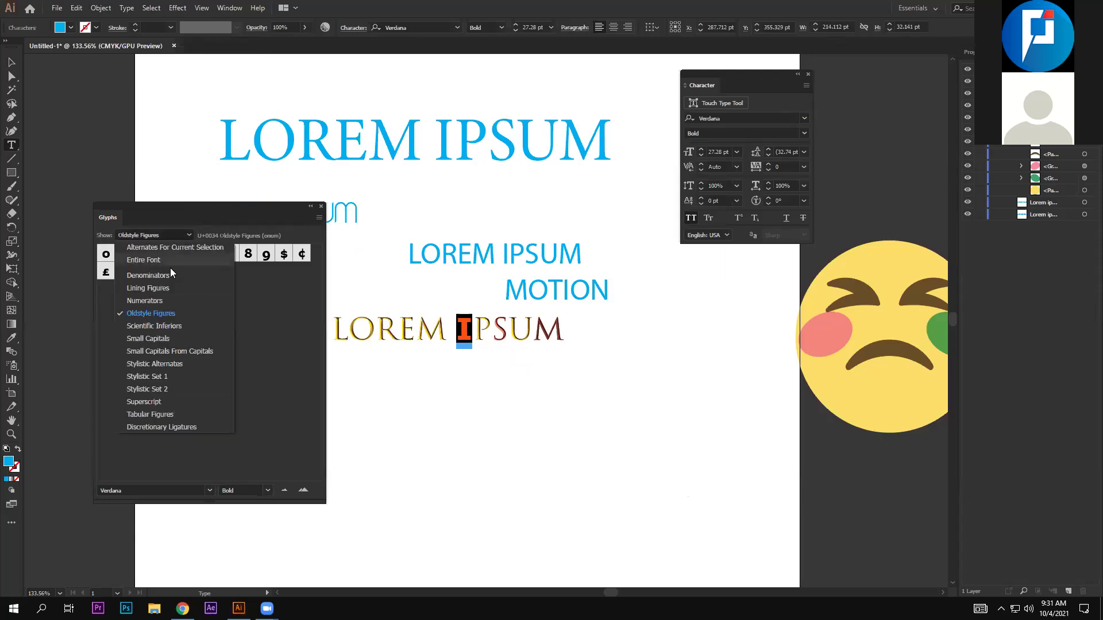
left_click(167, 266)
left_click(166, 235)
left_click(161, 299)
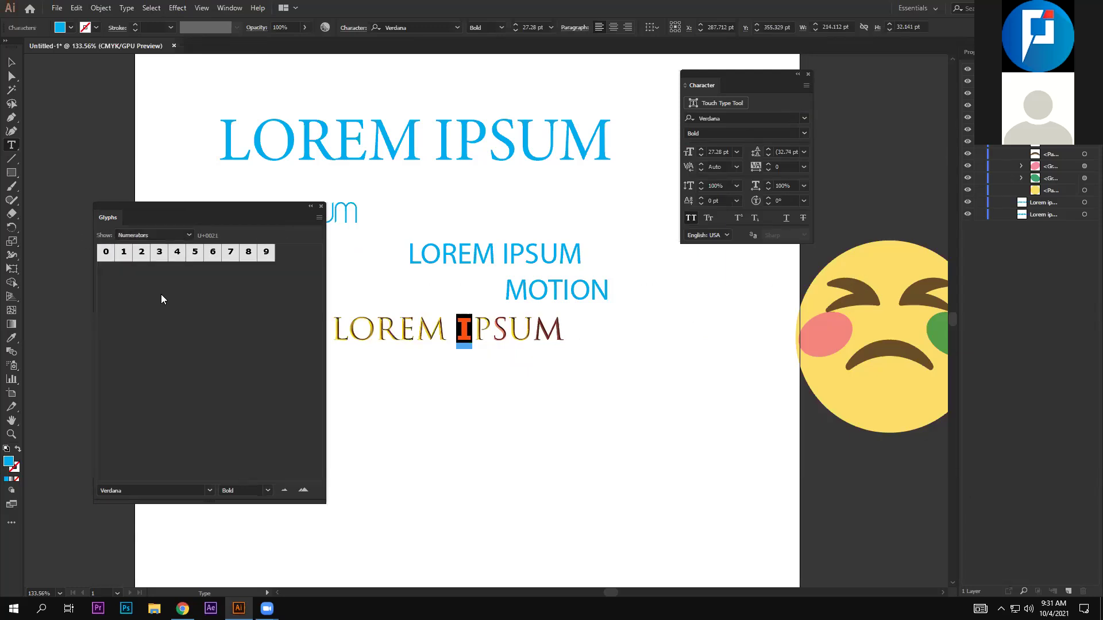
left_click(163, 236)
left_click(157, 282)
left_click(155, 235)
left_click(150, 313)
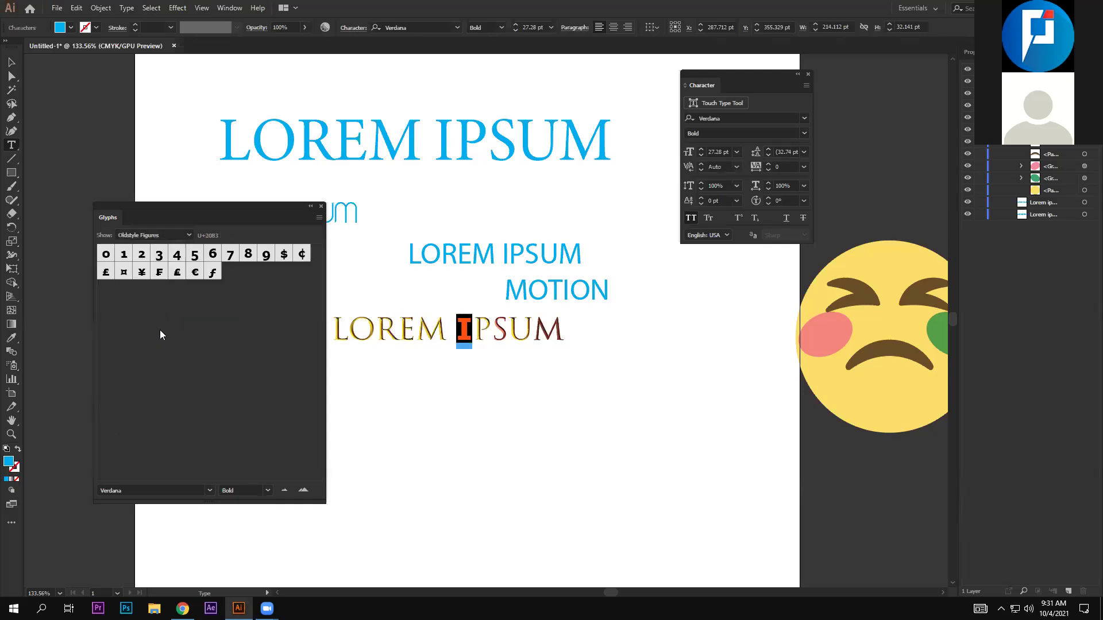
Set the glyph font to Zealot Expanded Italic for the I, then finish the edit
left_click(210, 490)
left_click(184, 464)
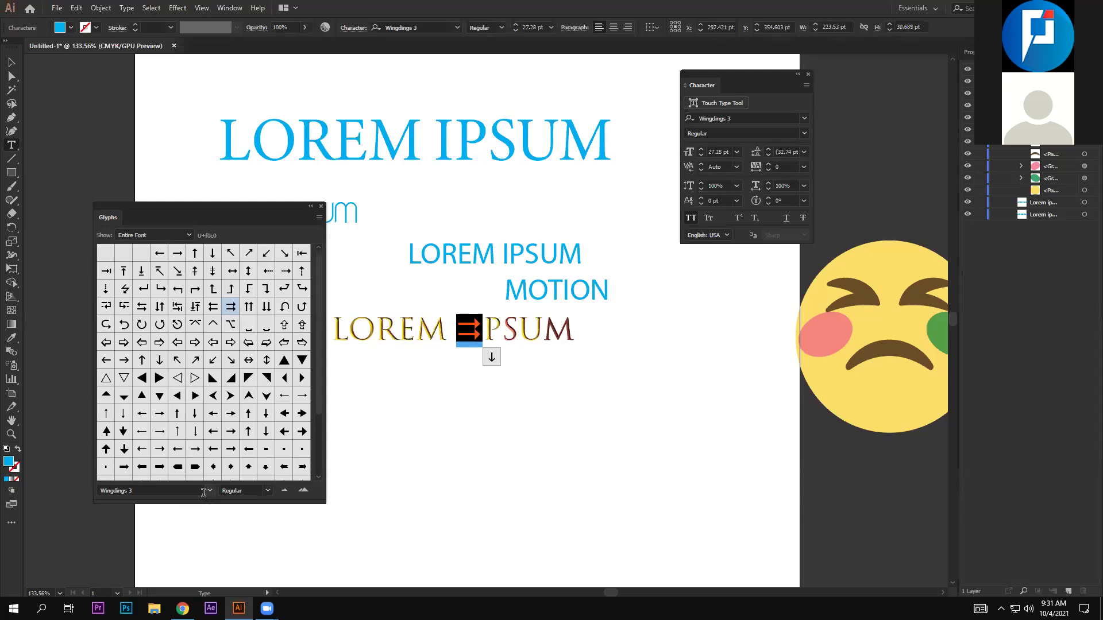
left_click(206, 492)
left_click(186, 425)
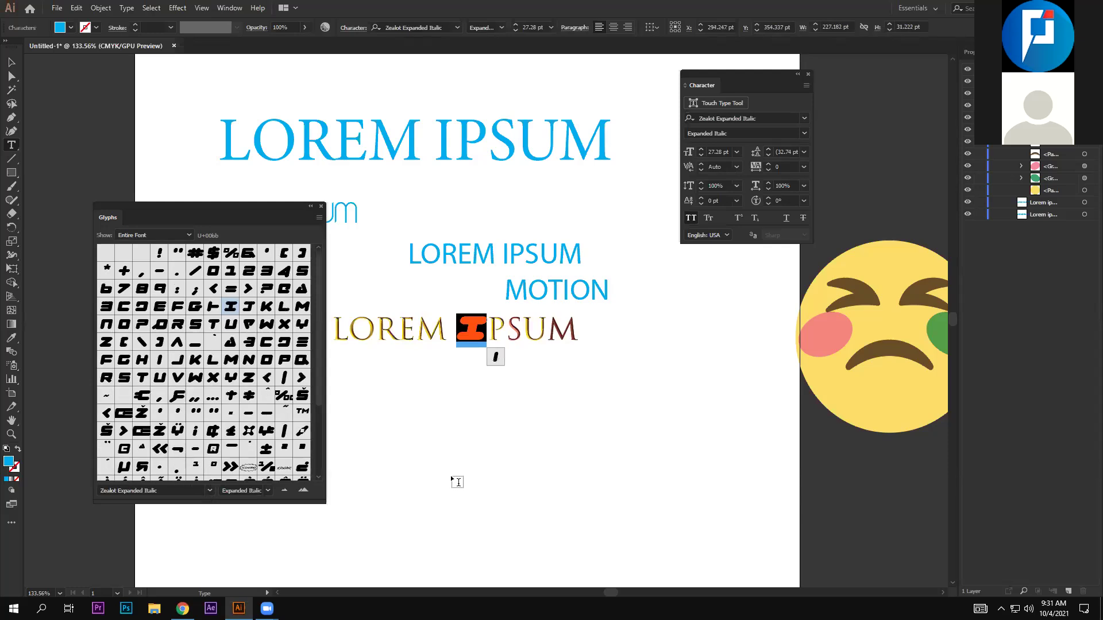
left_click(268, 492)
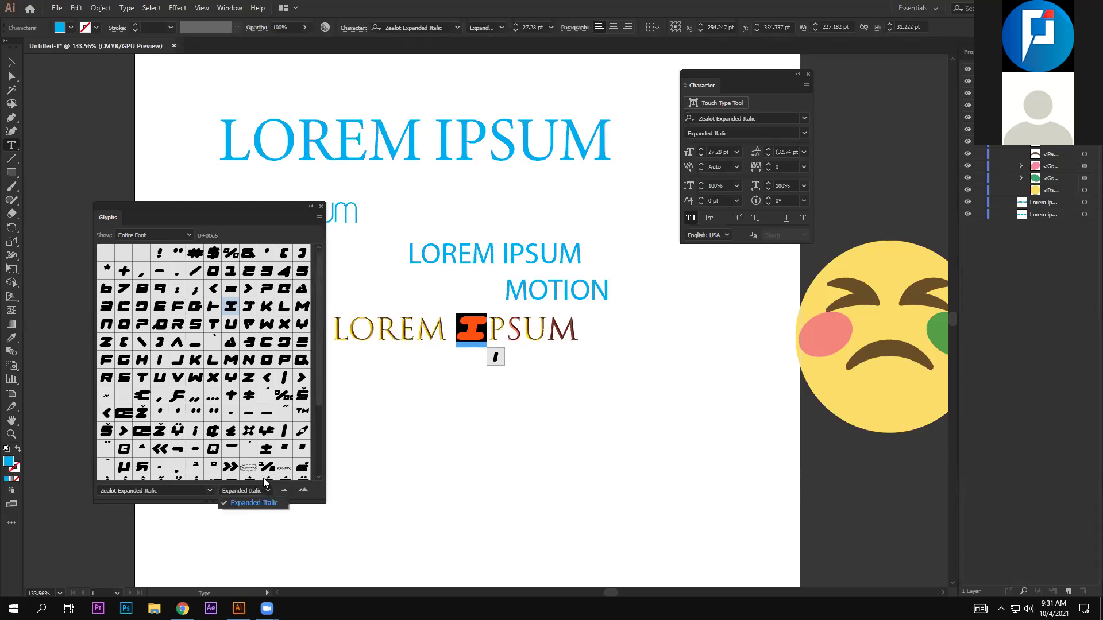
left_click(260, 502)
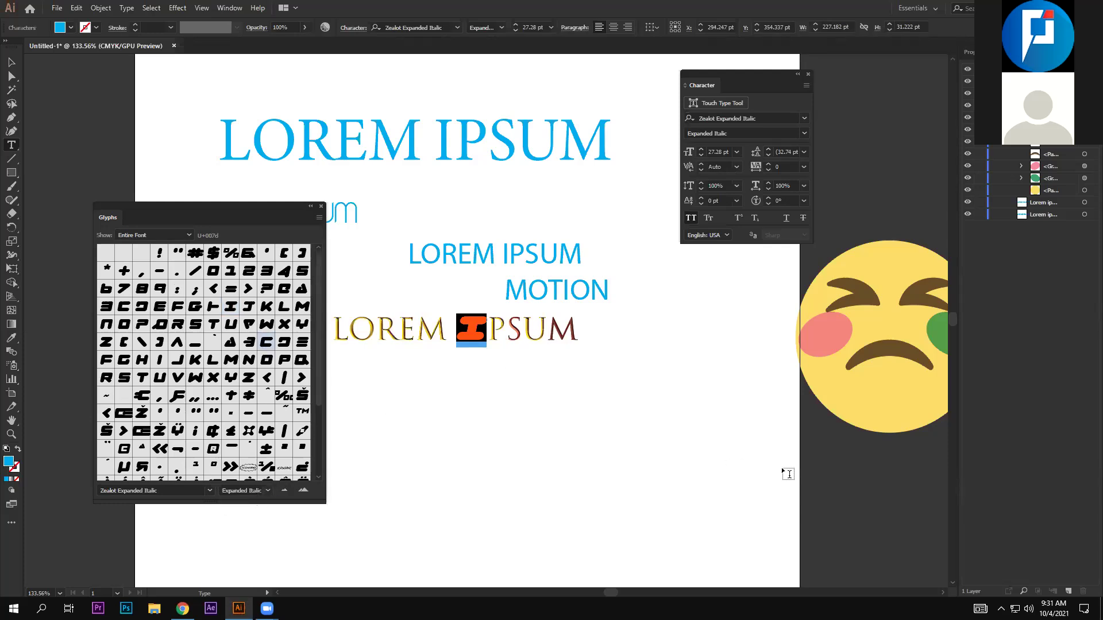
left_click(12, 62)
left_click(543, 384)
Move the gold LOREM IPSUM text to the left
left_click(321, 206)
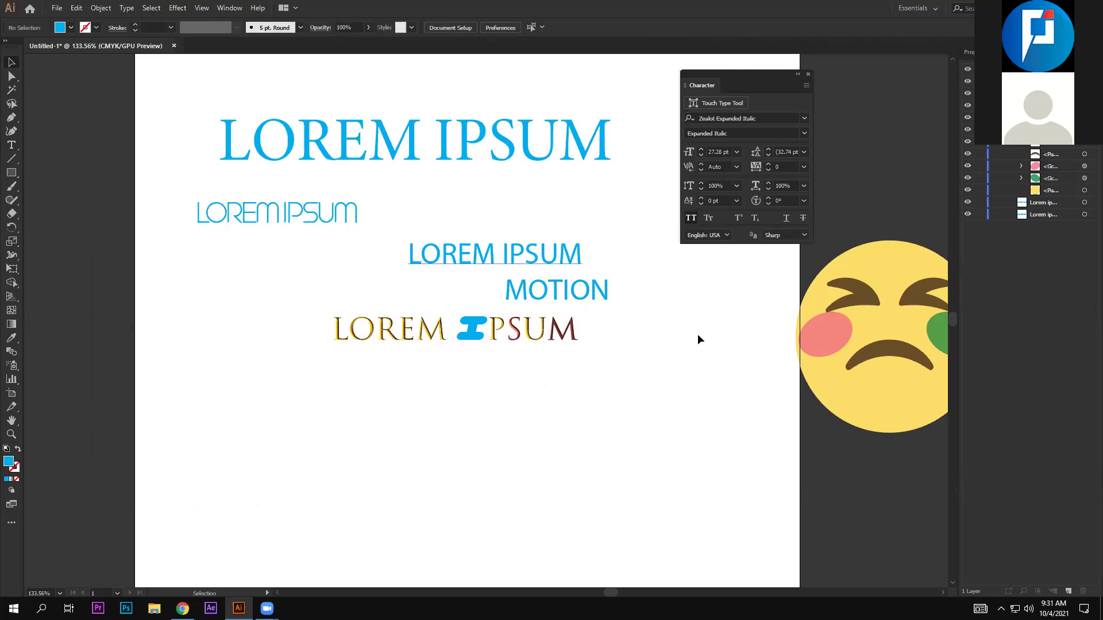
left_click(498, 334)
left_click_drag(484, 333, 350, 353)
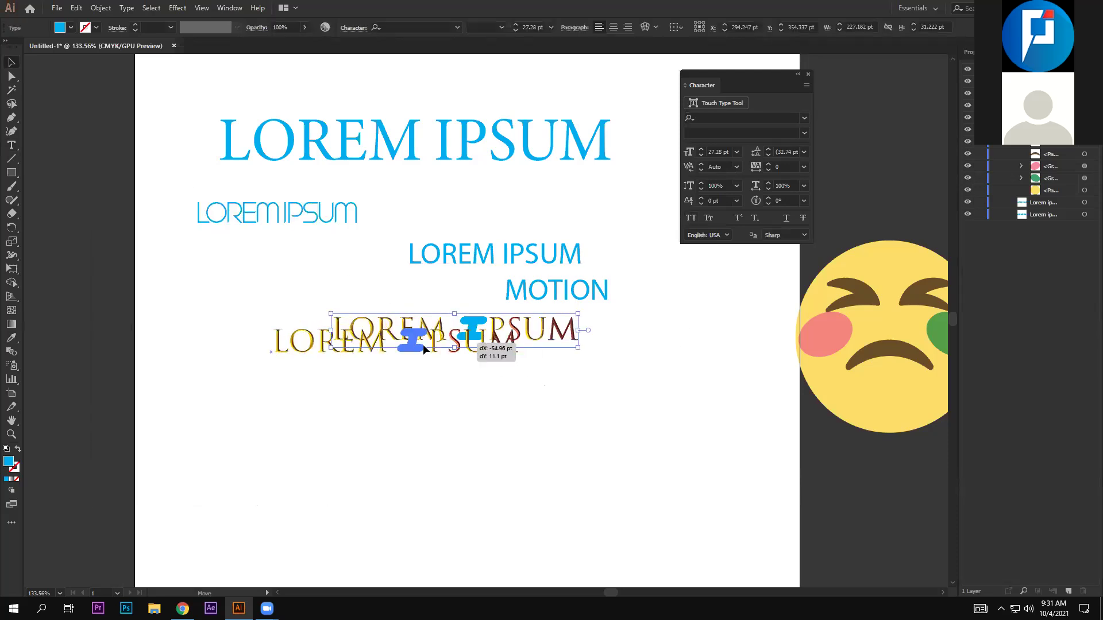
left_click(550, 364)
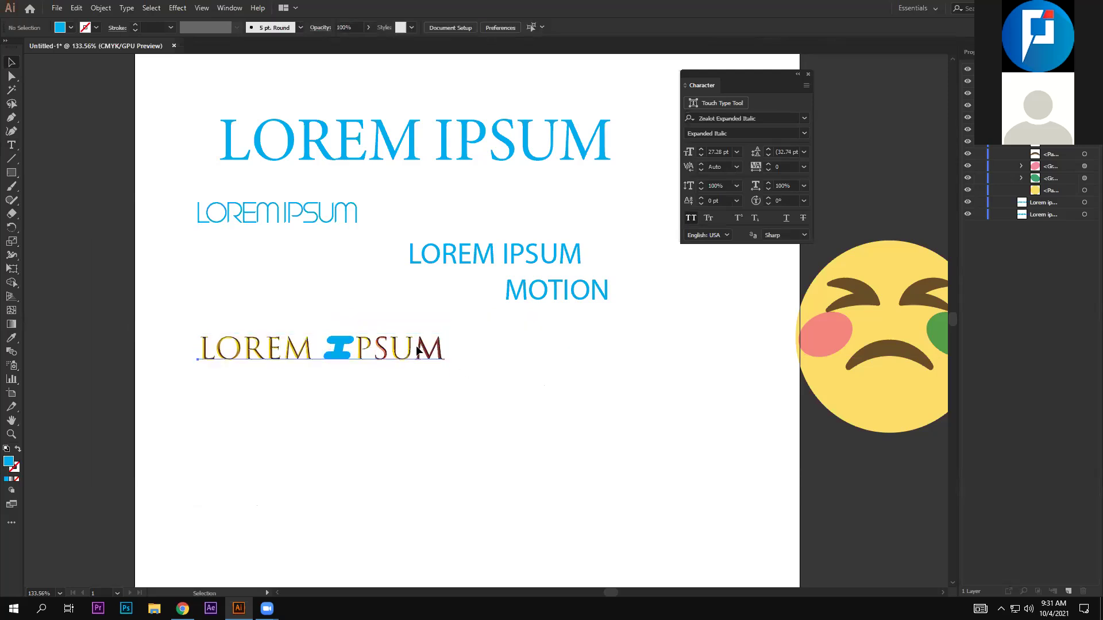
left_click_drag(402, 351, 373, 343)
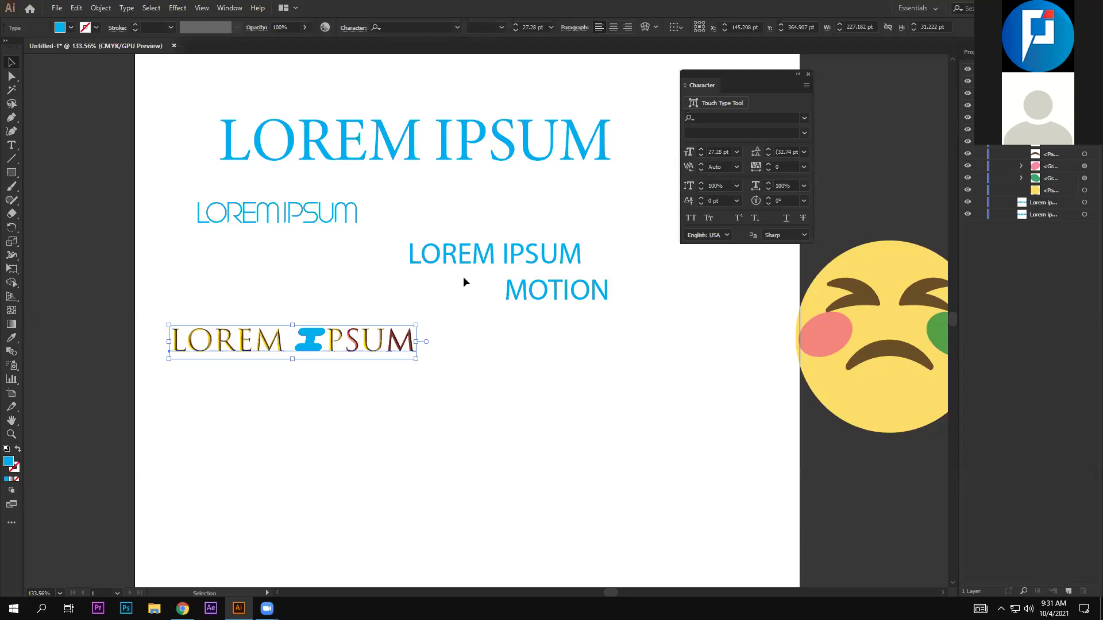
Check the font list, briefly reopen and close the Glyphs panel, and deselect the text
left_click(804, 118)
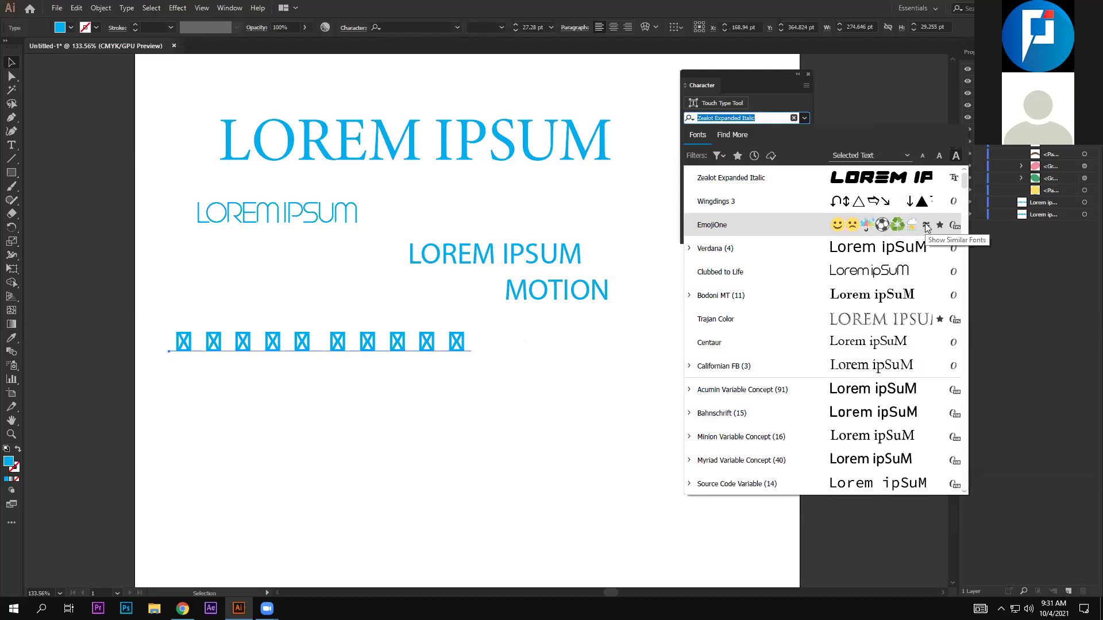
left_click(366, 472)
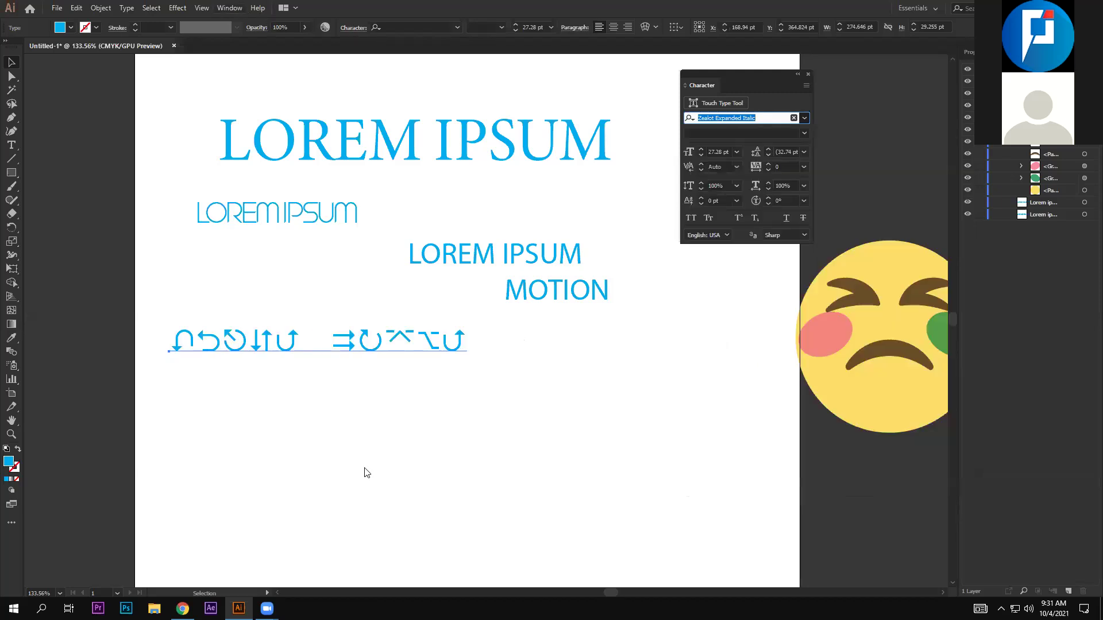
key("alt+w")
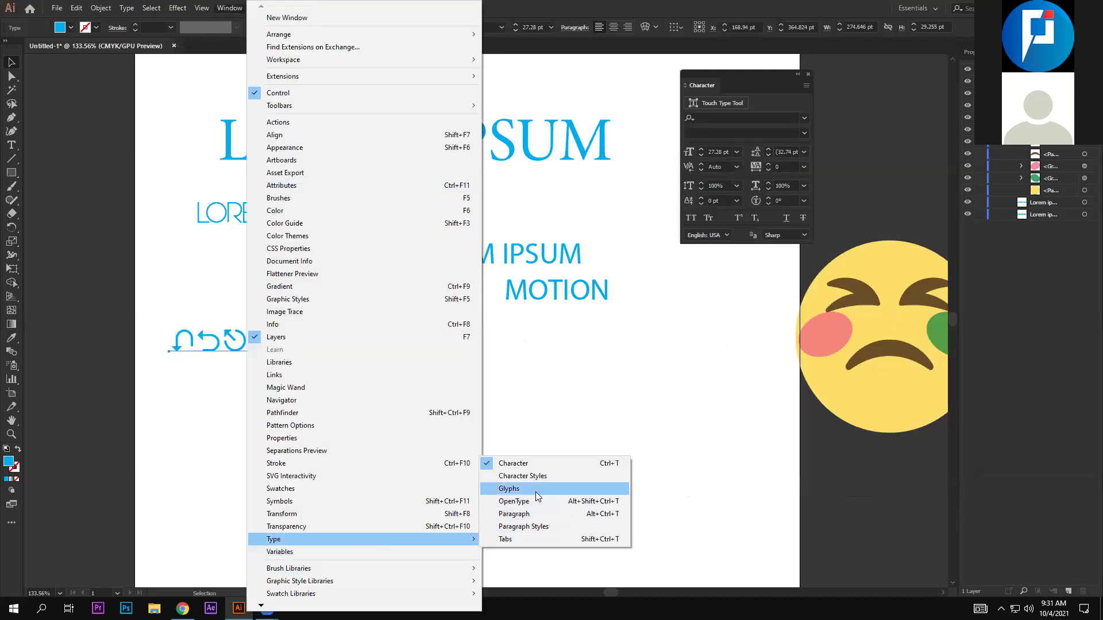
left_click(535, 489)
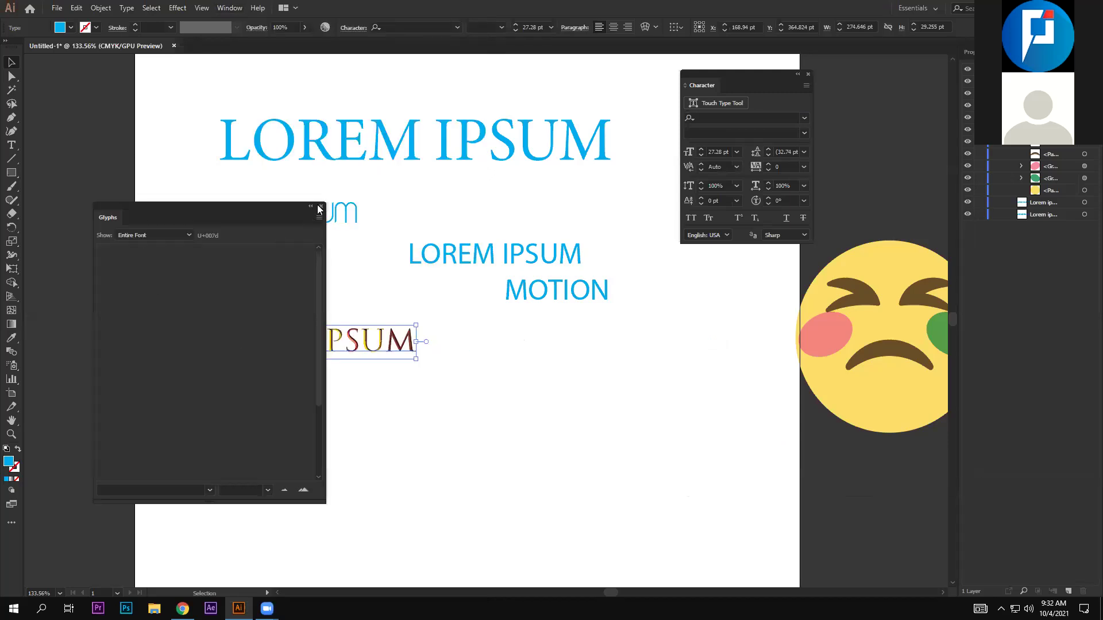
left_click(321, 207)
left_click(127, 7)
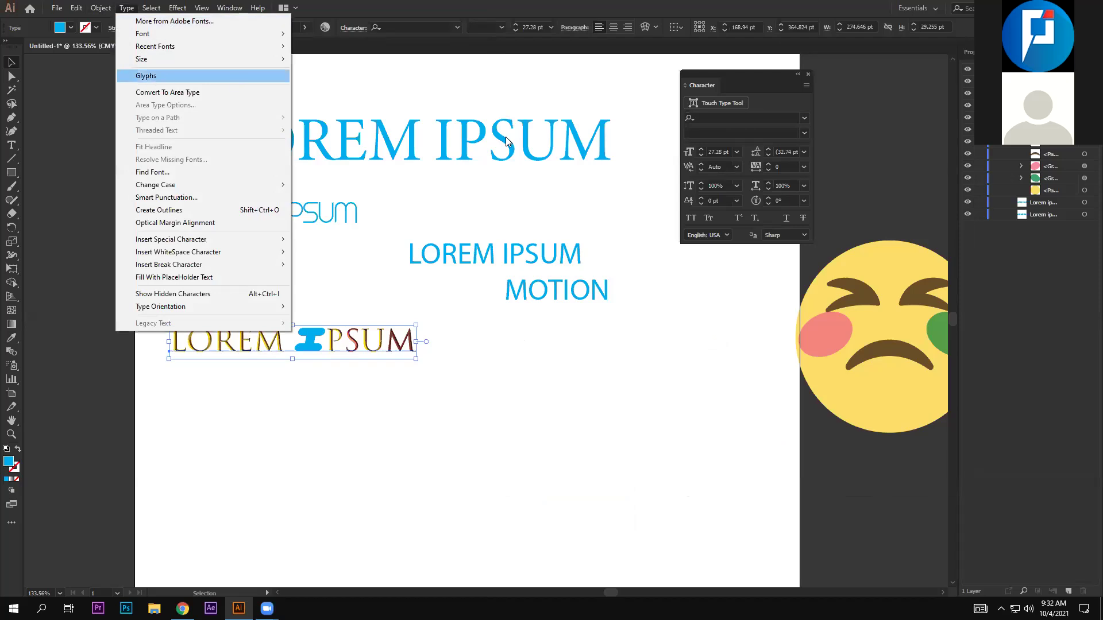
left_click(676, 239)
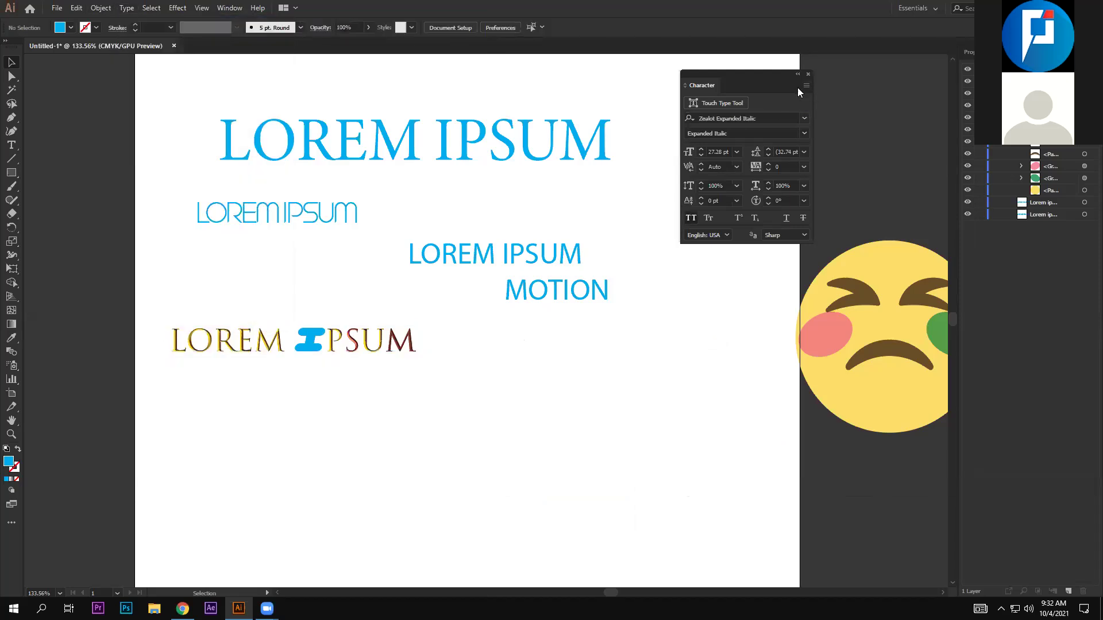
left_click(805, 86)
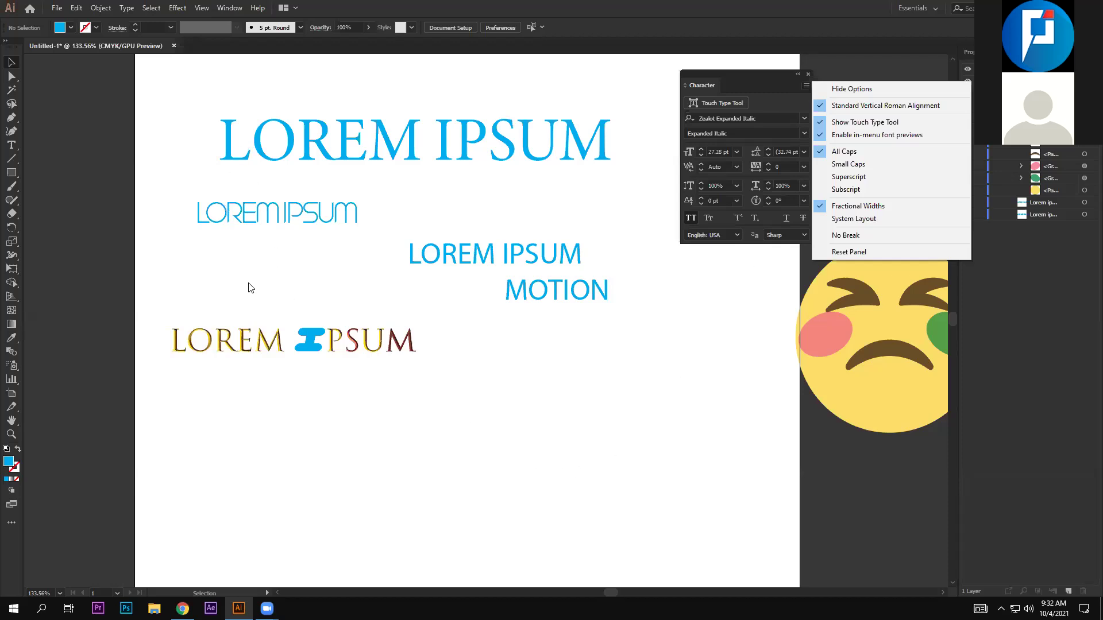
left_click(182, 608)
key("alt+Tab")
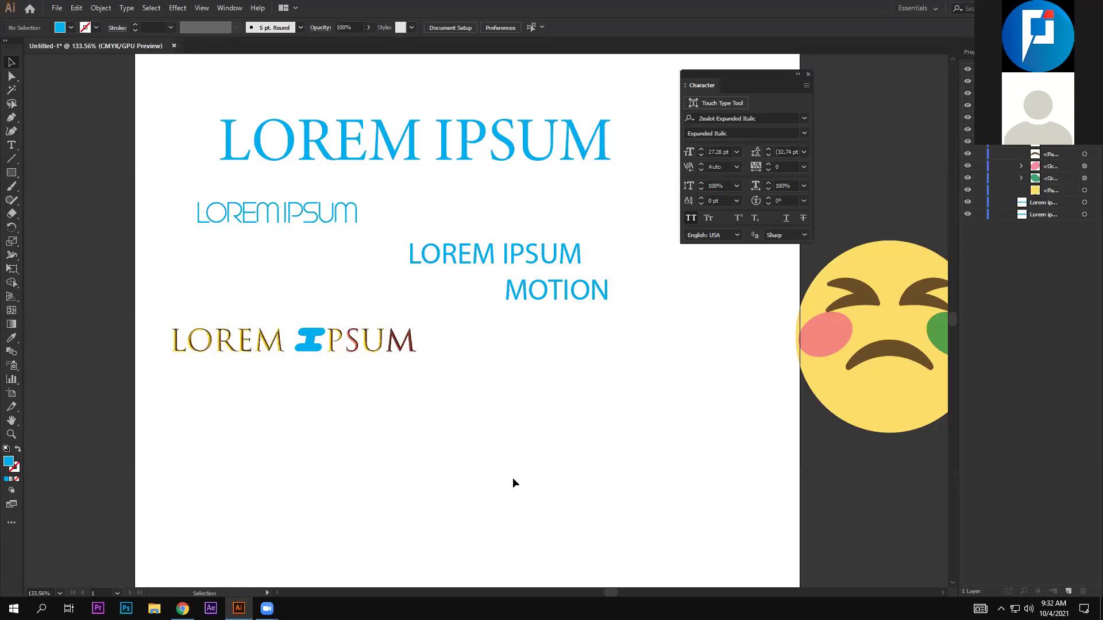
Drag the gold LOREM IPSUM up-left toward the artboard edge and check its font list
left_click_drag(379, 343, 352, 336)
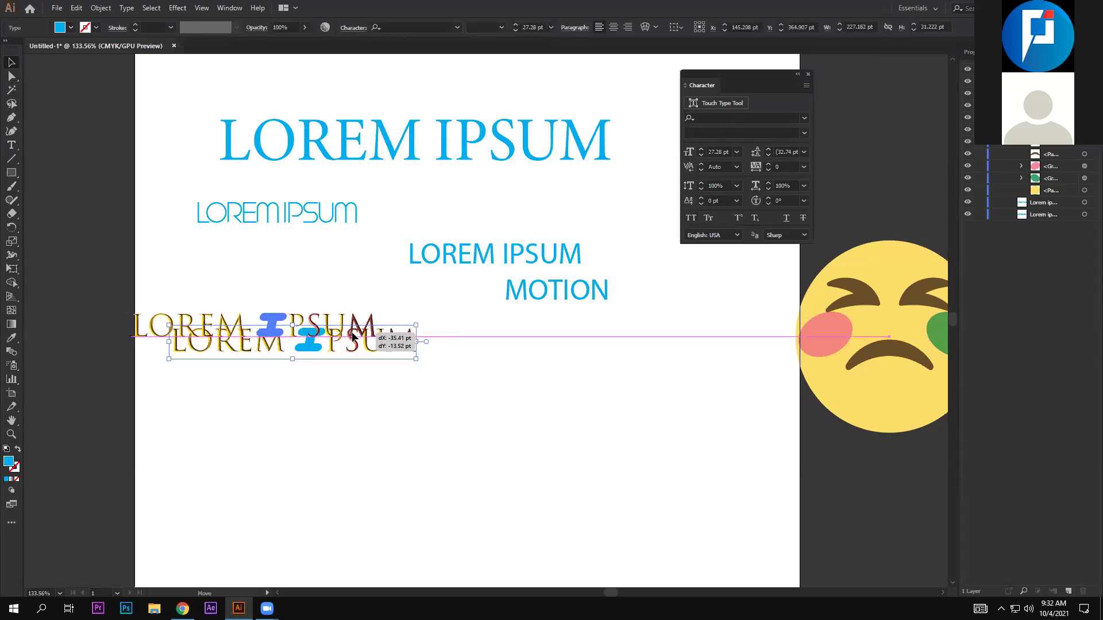
left_click_drag(353, 336, 394, 336)
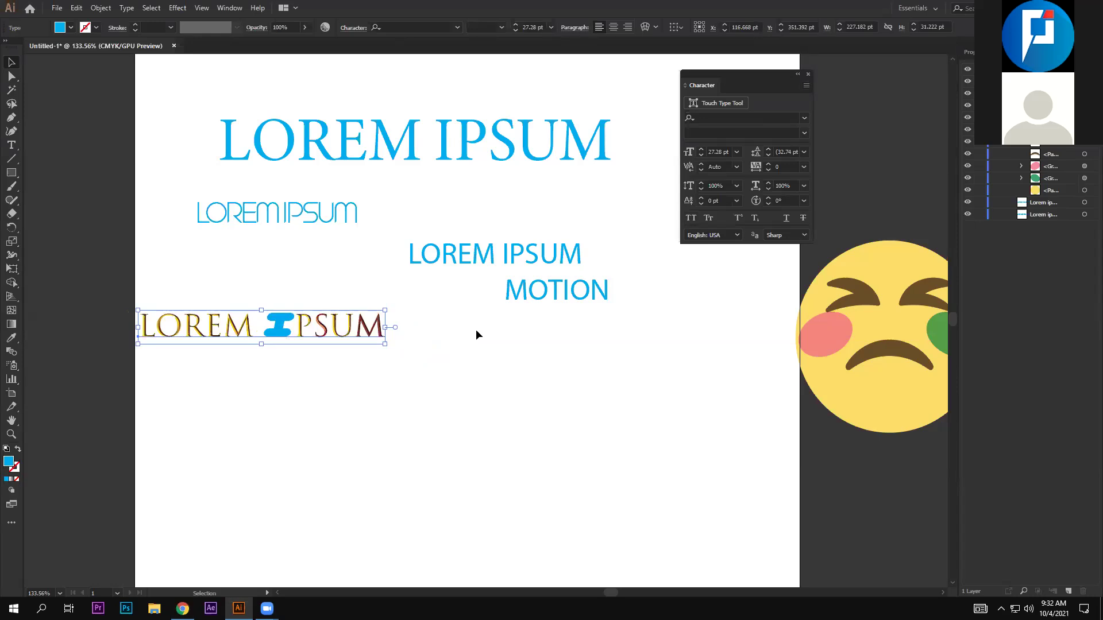
left_click(806, 117)
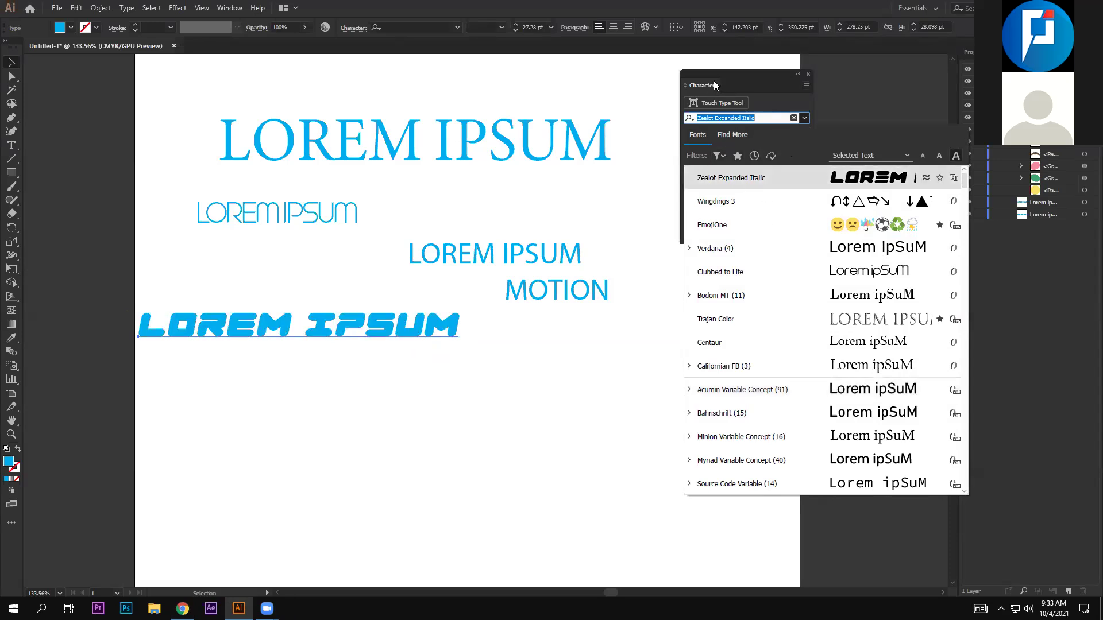
left_click_drag(714, 85, 720, 100)
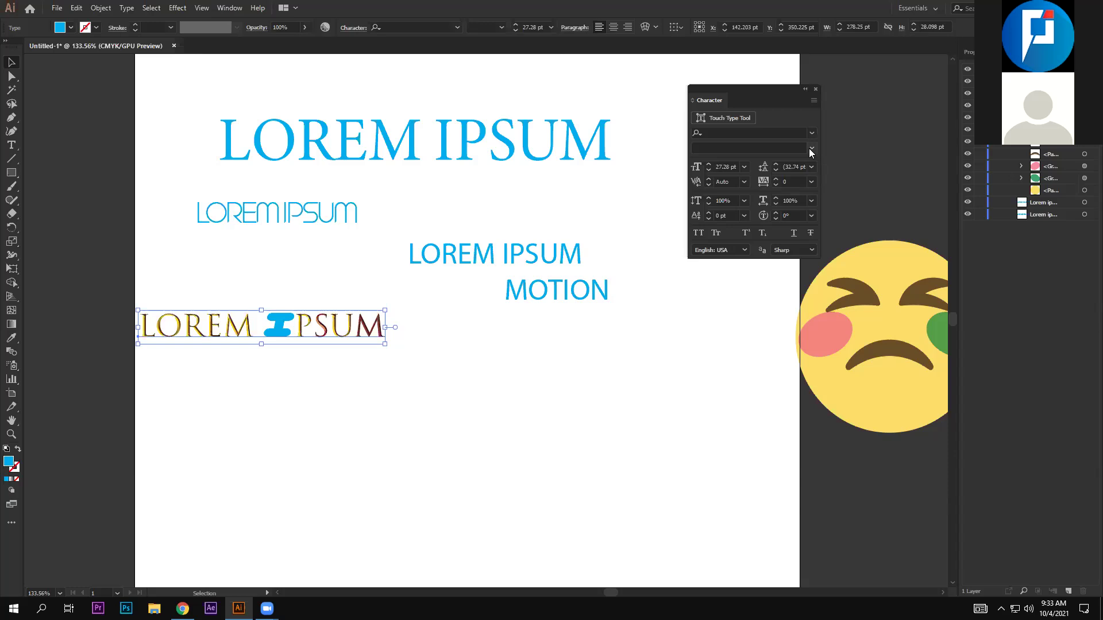
left_click(814, 101)
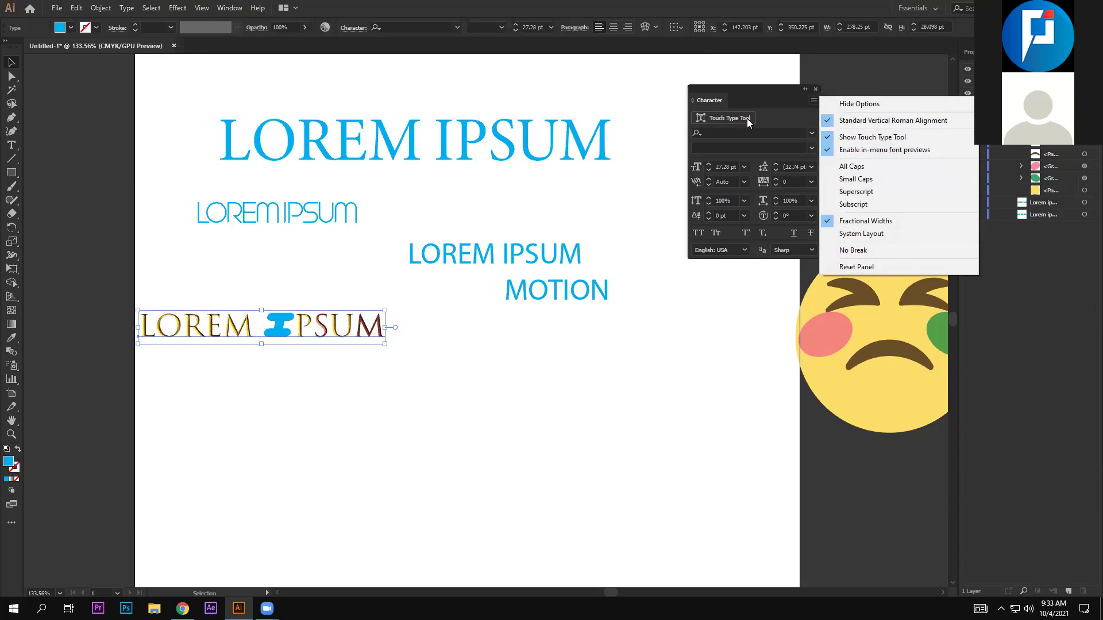
left_click(72, 122)
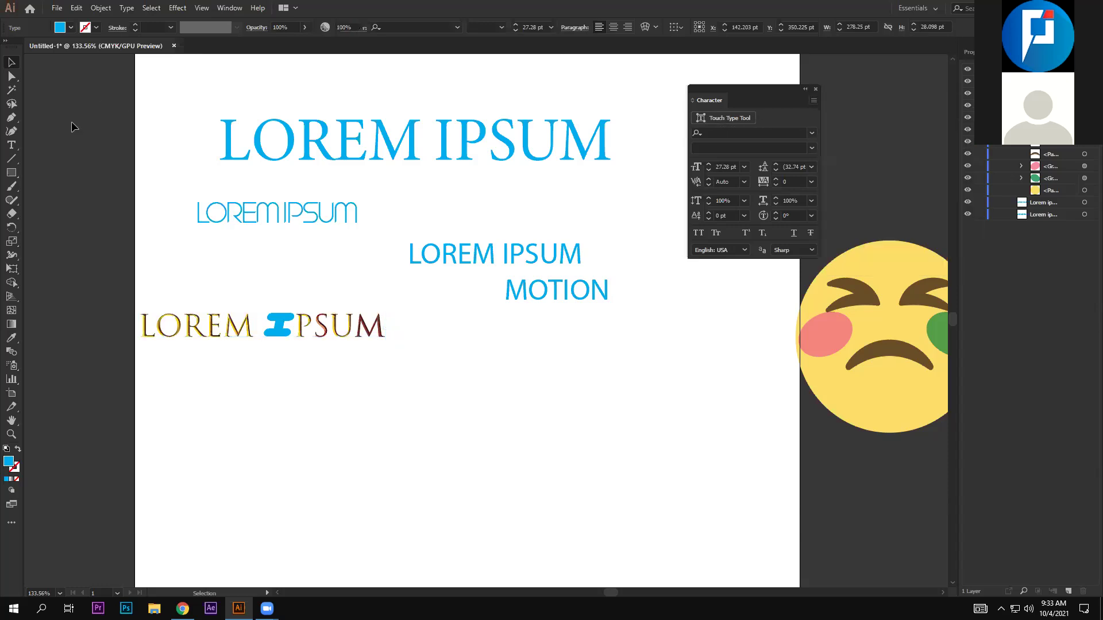
Enable Show Touch Type Tool from the Character panel menu
left_click(11, 145)
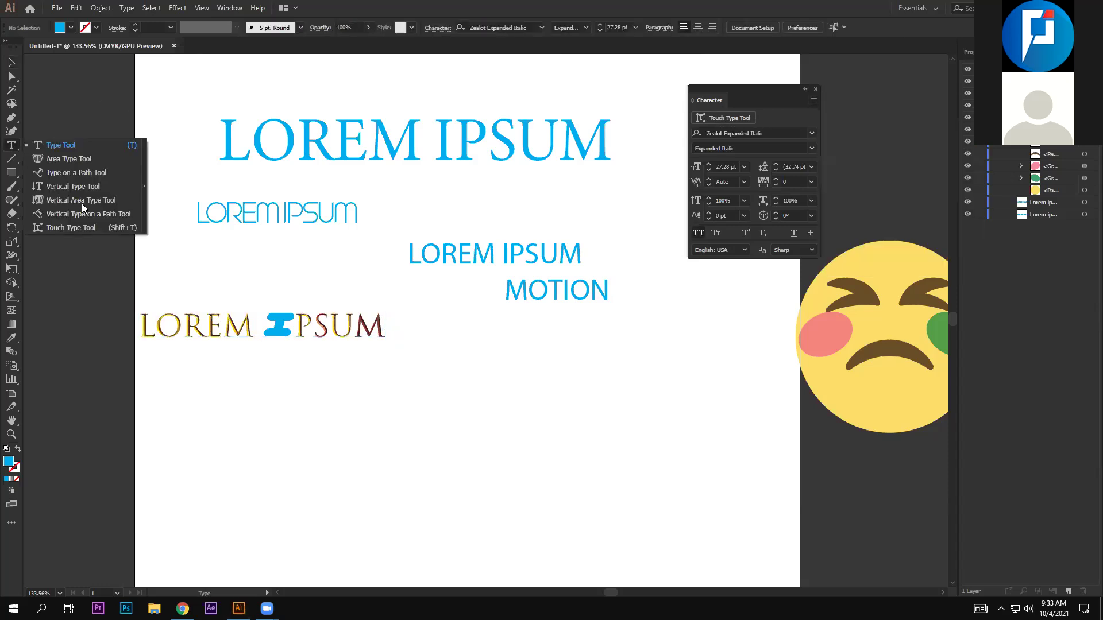
left_click(130, 110)
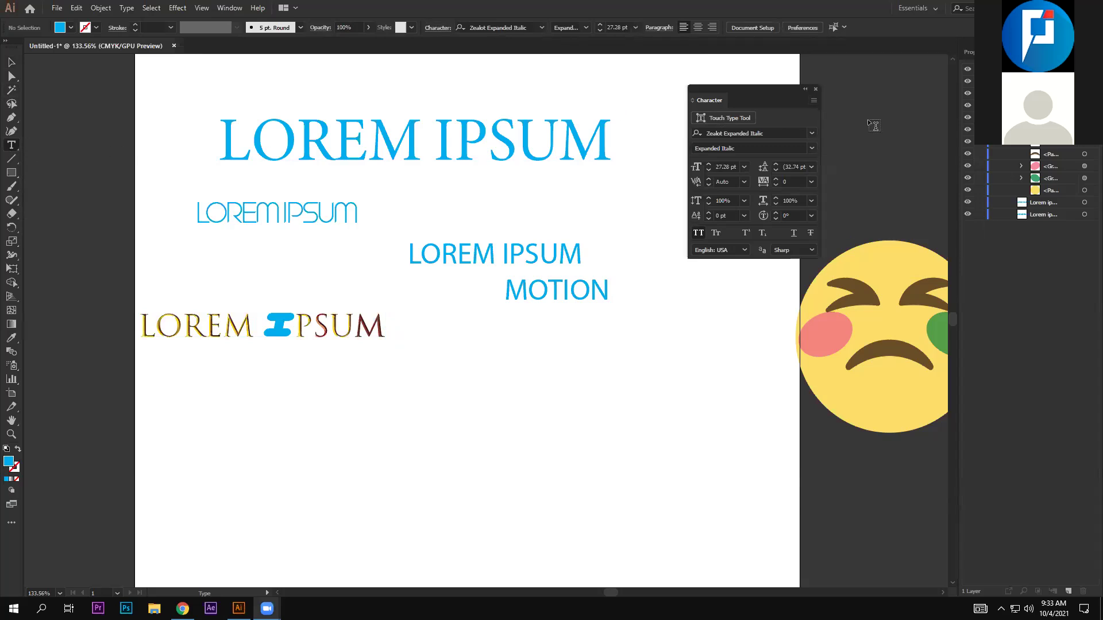
left_click(814, 101)
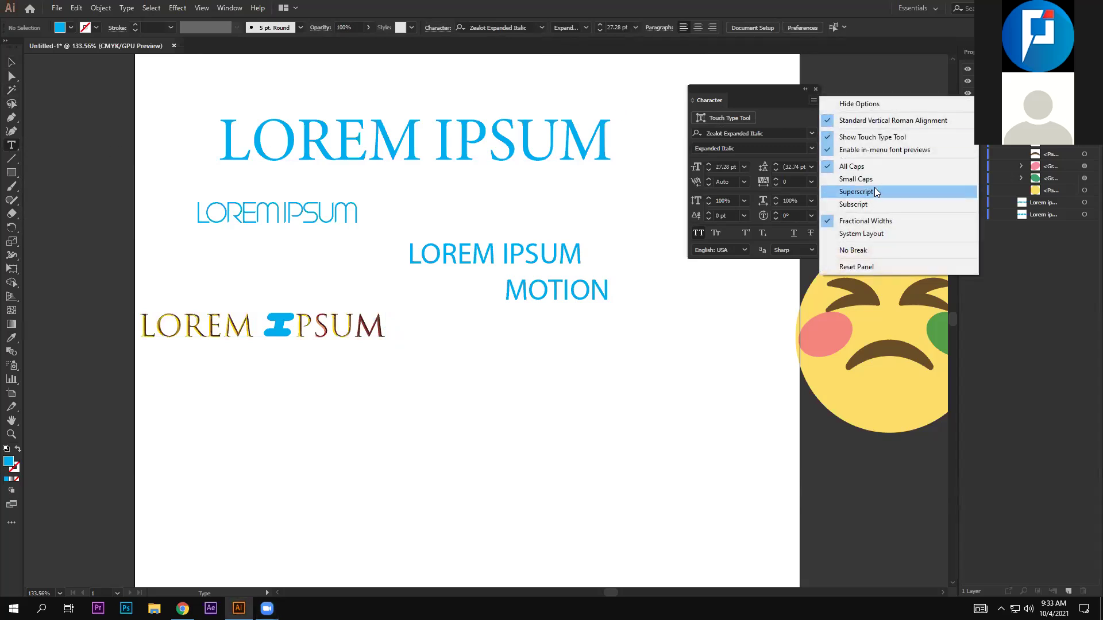
left_click(873, 137)
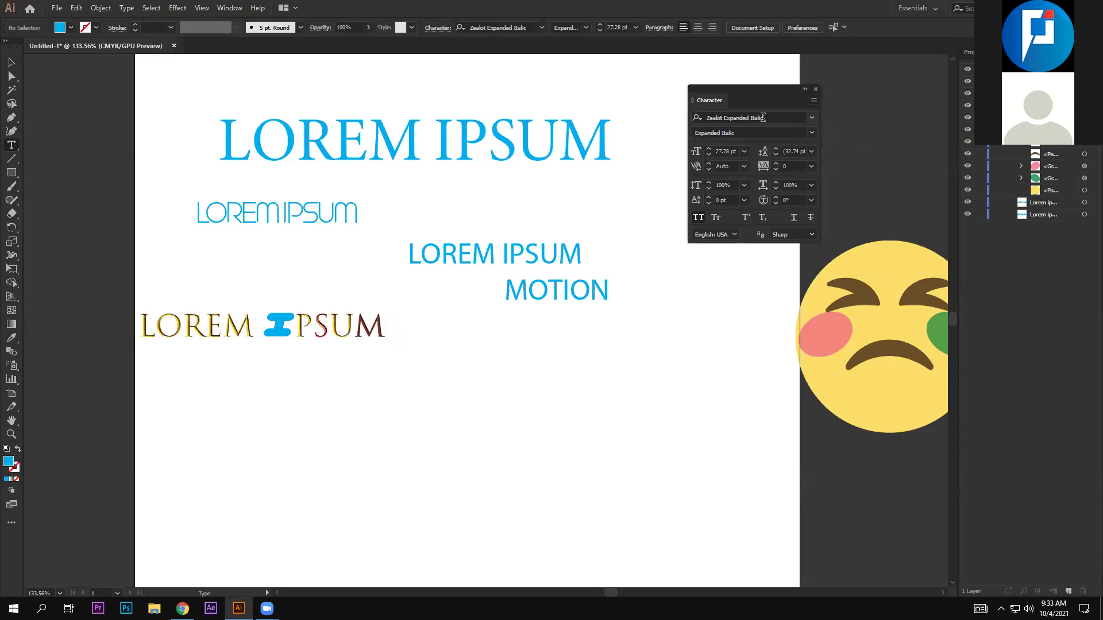
left_click(812, 119)
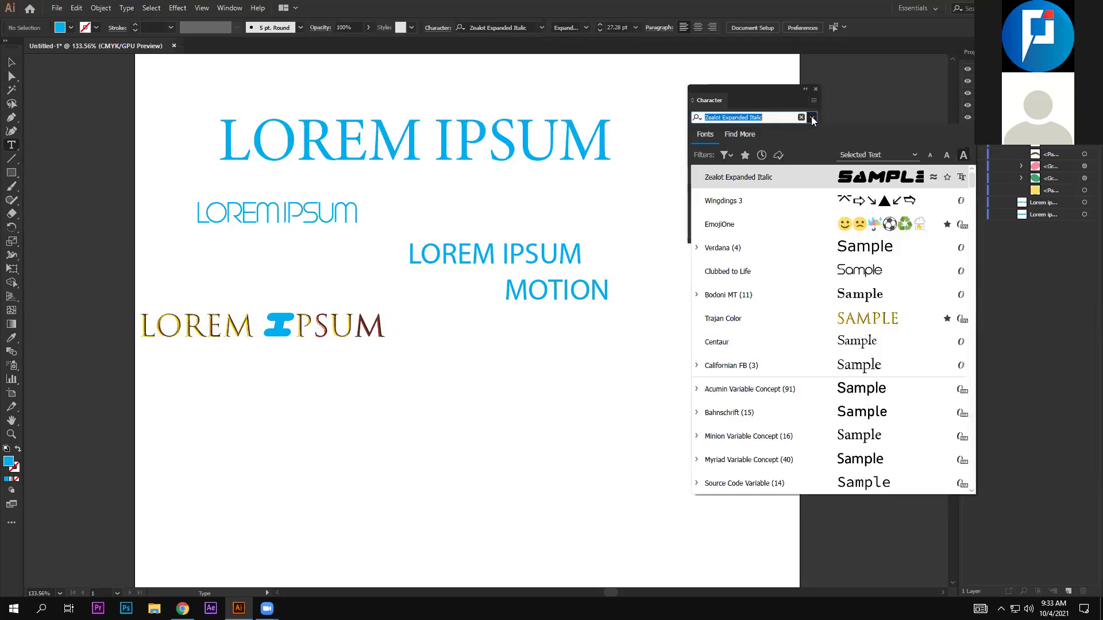
left_click(813, 101)
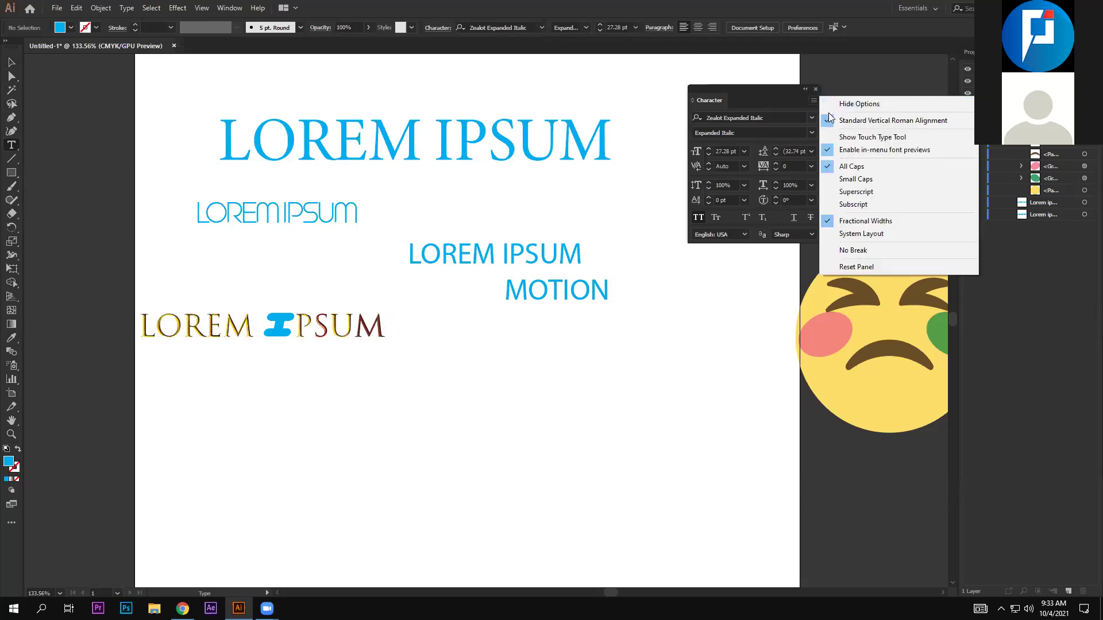
left_click(850, 137)
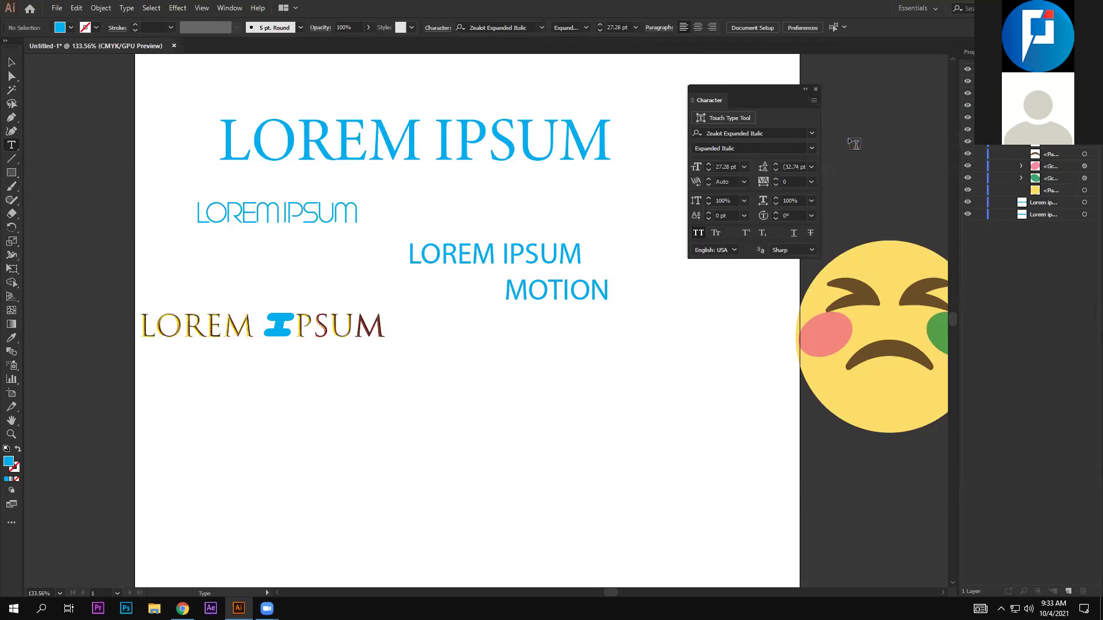
Use the Touch Type Tool to select the final M of the middle LOREM IPSUM
left_click(699, 119)
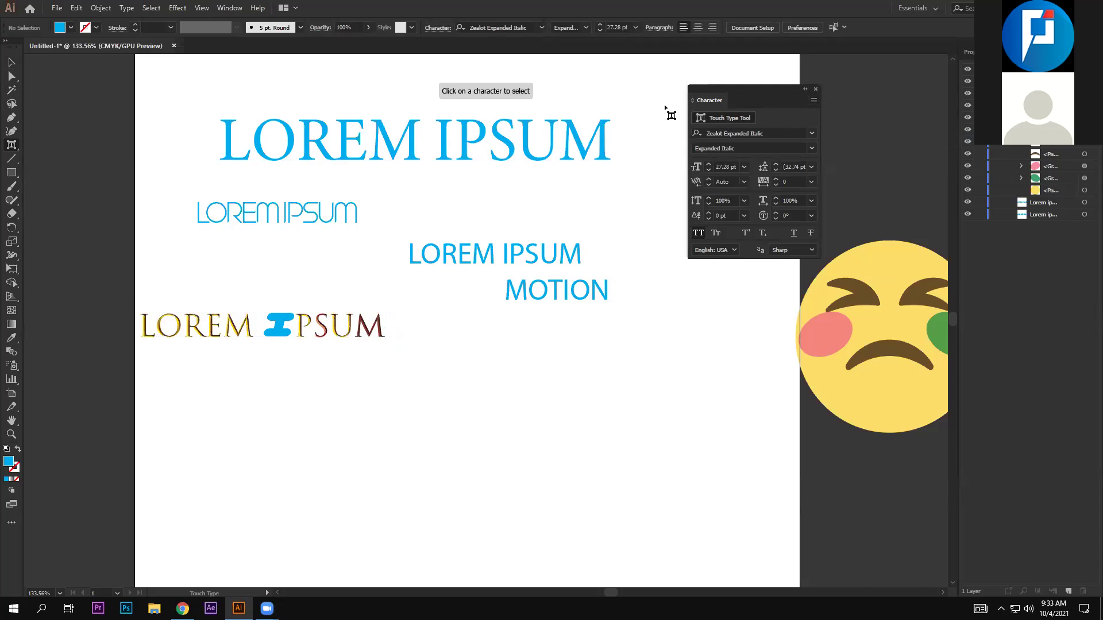
left_click(13, 148)
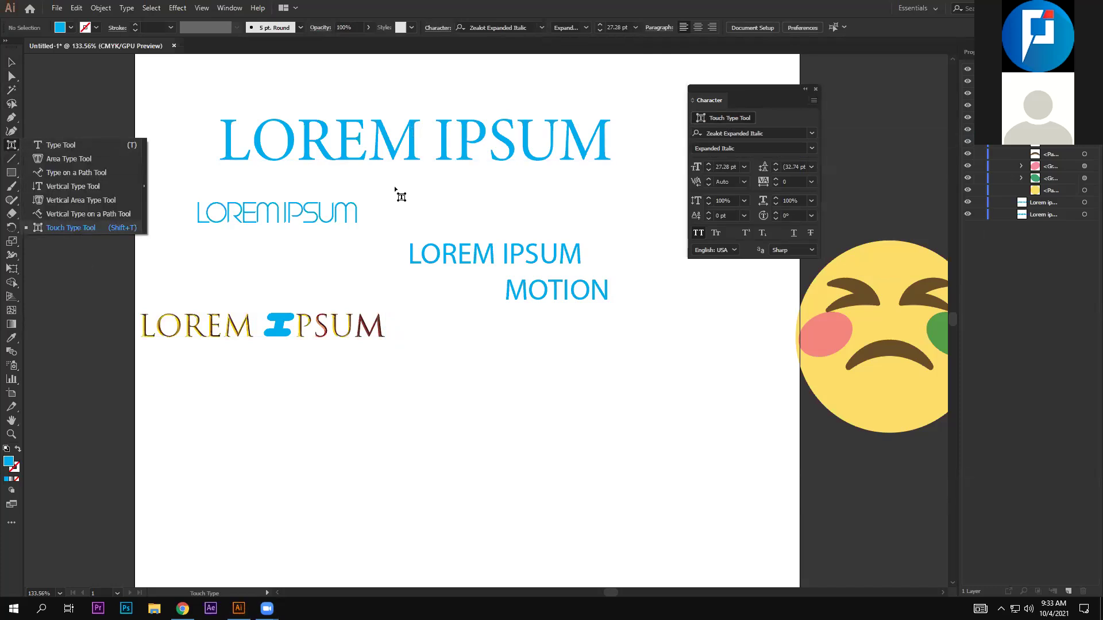
left_click(542, 154)
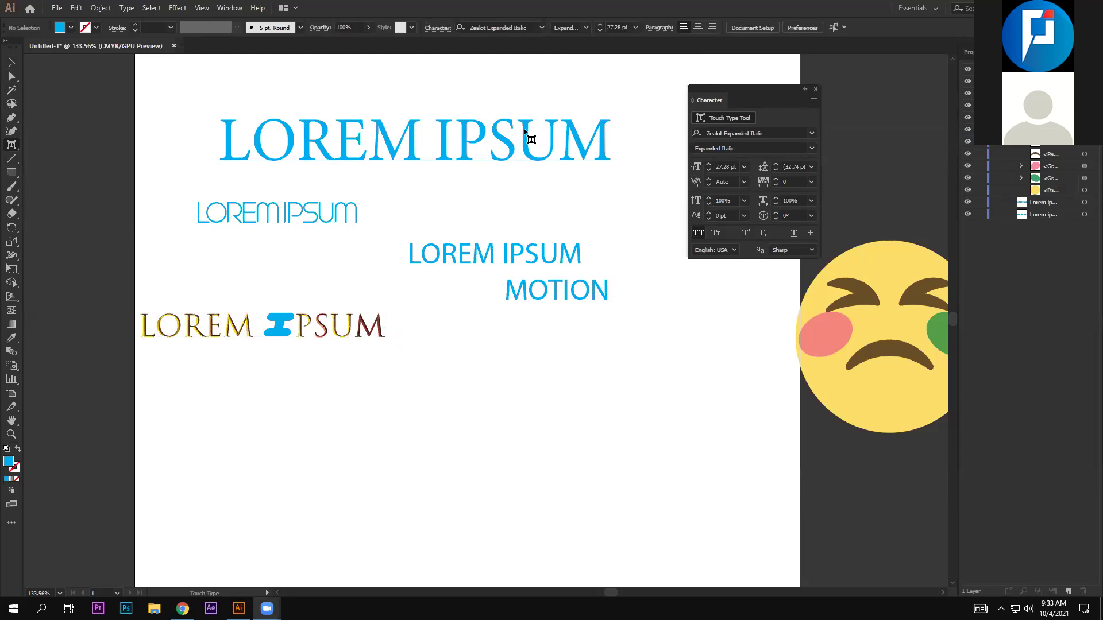
left_click(565, 151)
left_click(571, 251)
Rotate the final M of the middle LOREM IPSUM to about -24°
left_click_drag(570, 230, 580, 229)
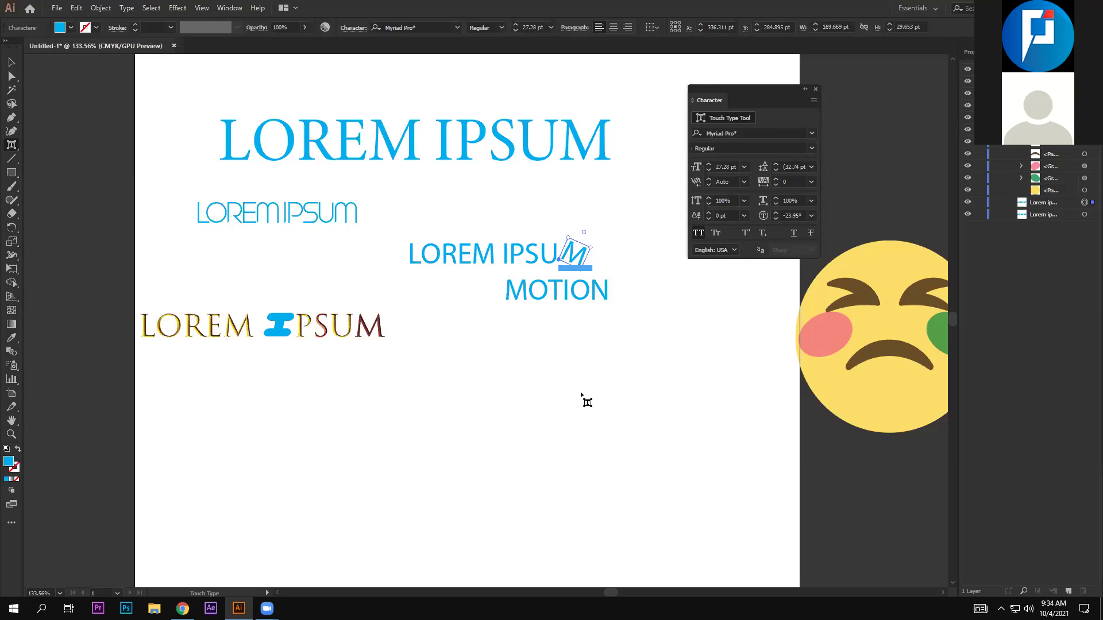
left_click(812, 133)
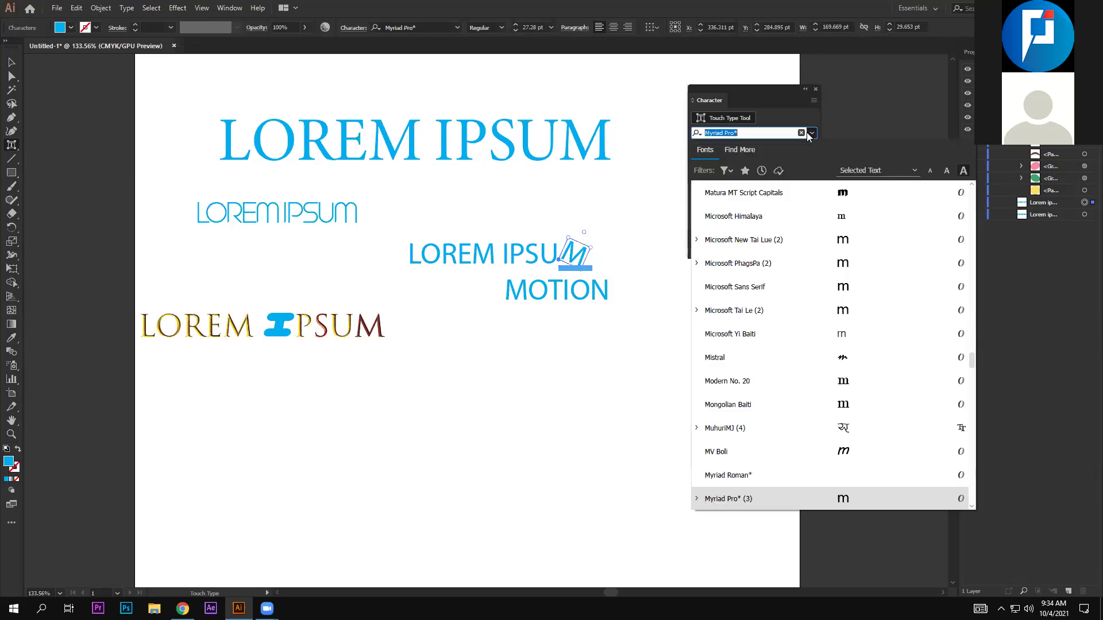
left_click(725, 171)
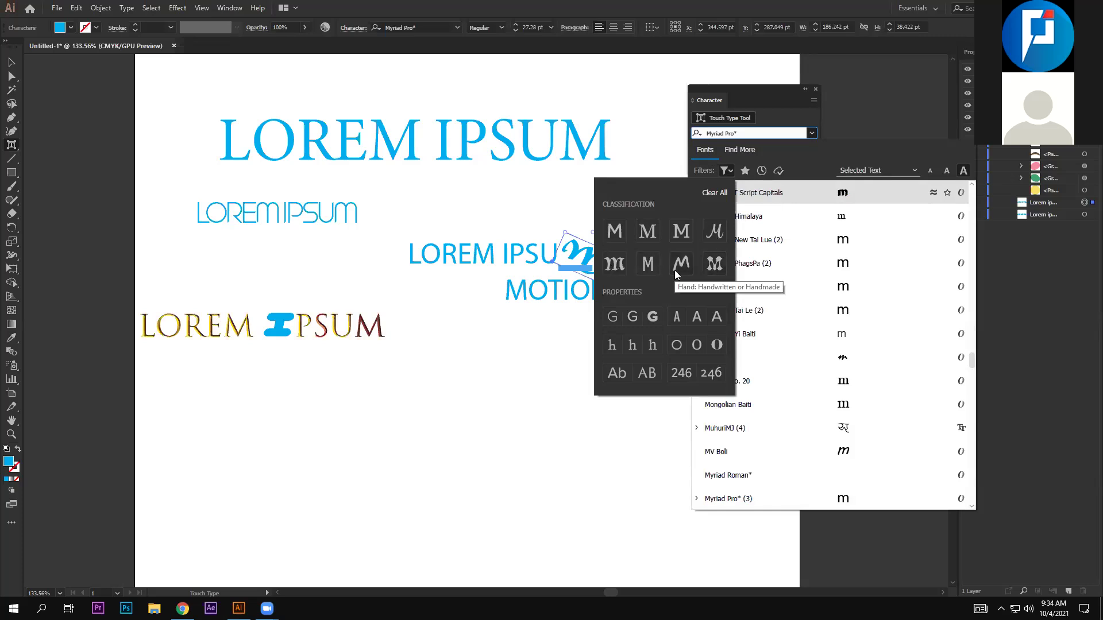
left_click(652, 127)
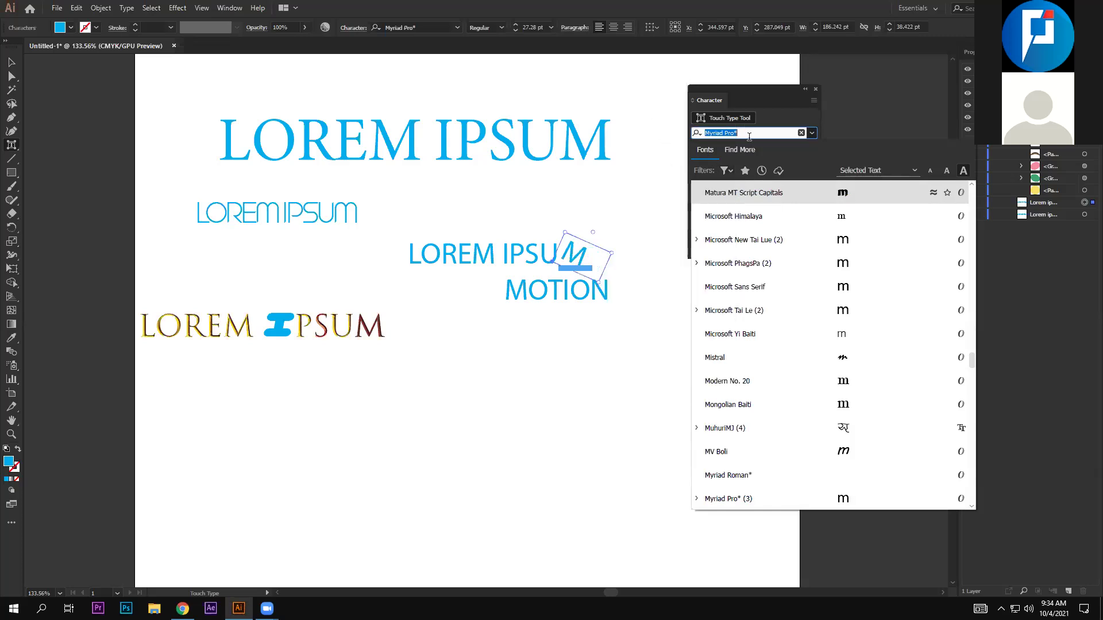
left_click(811, 135)
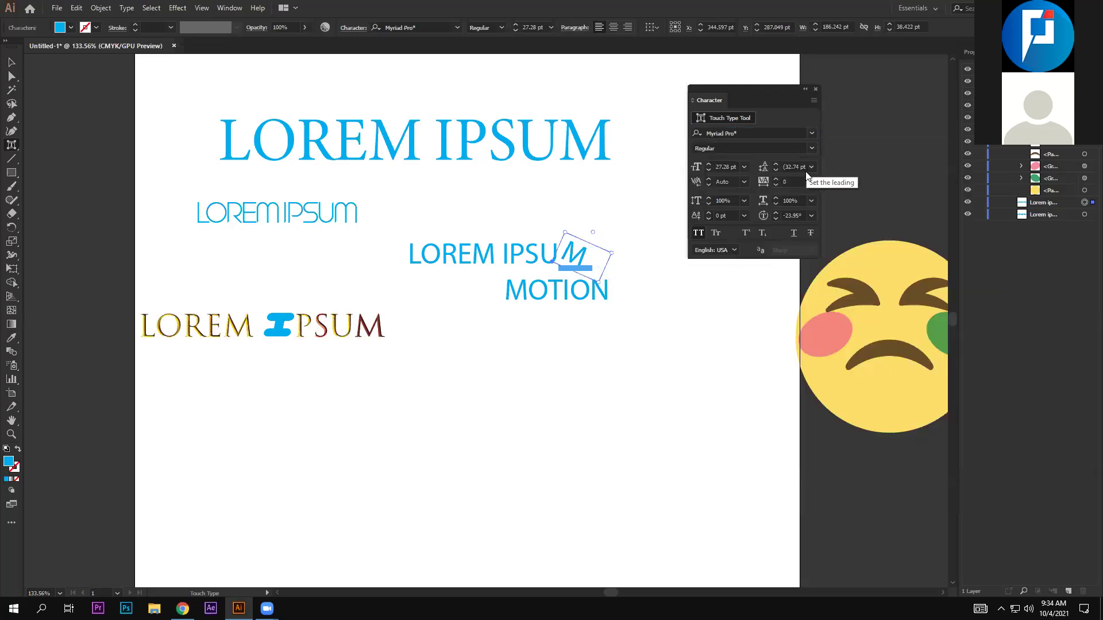
left_click(812, 148)
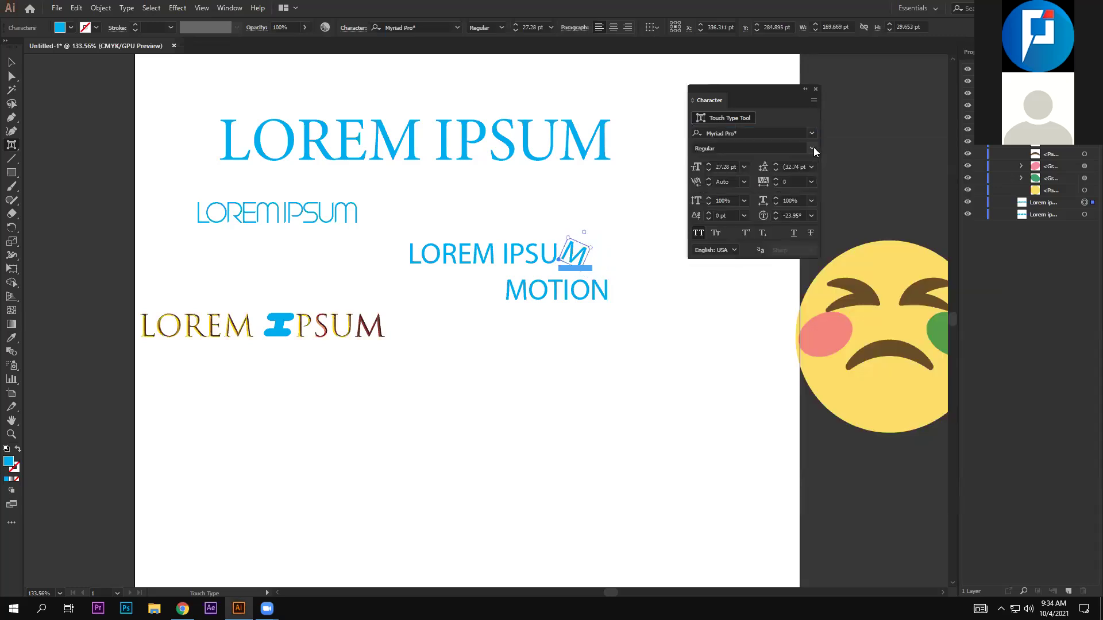
left_click(811, 135)
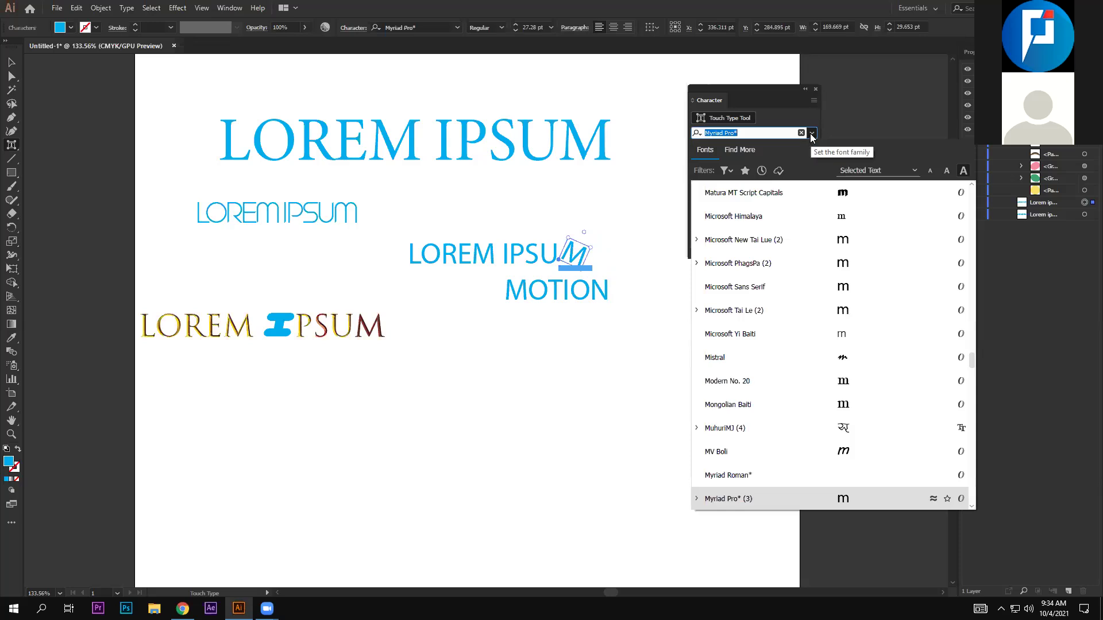
left_click(812, 135)
left_click(811, 134)
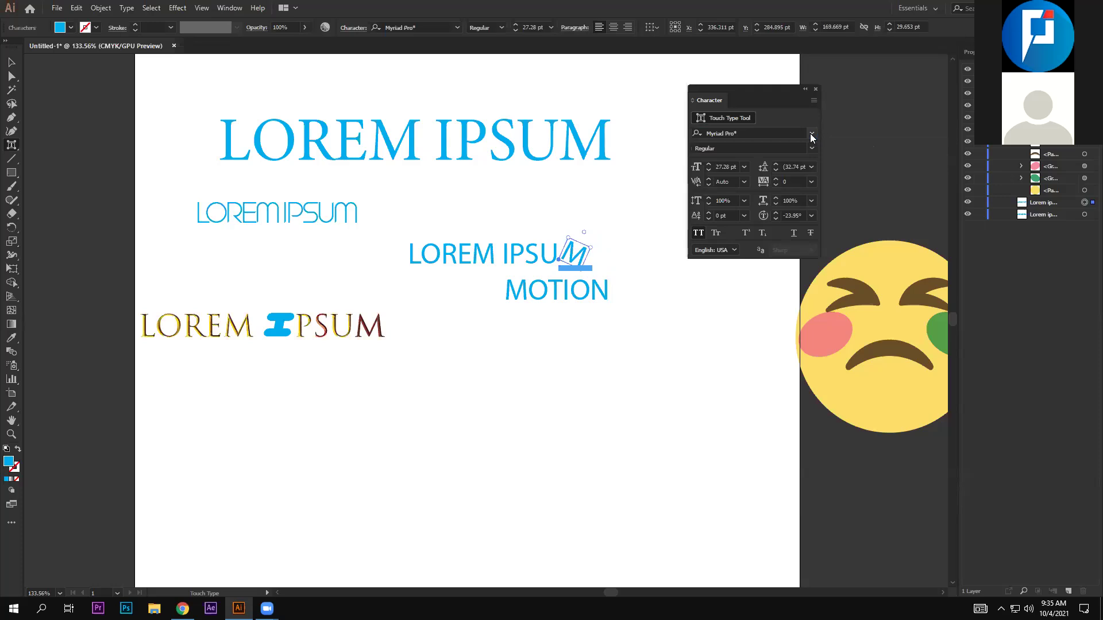
left_click(809, 147)
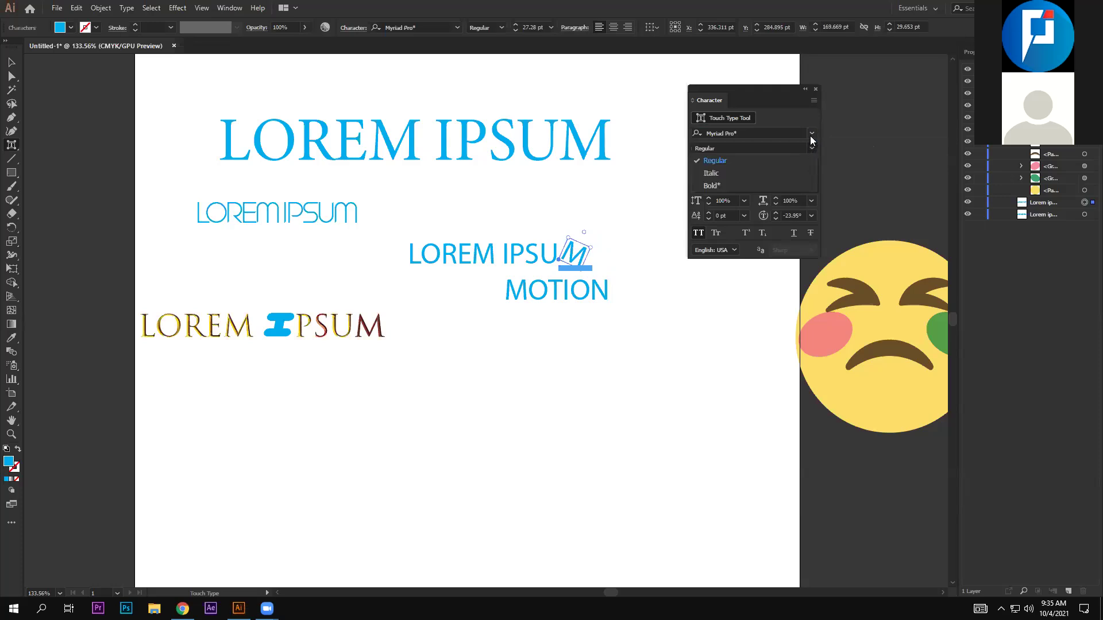
left_click(811, 138)
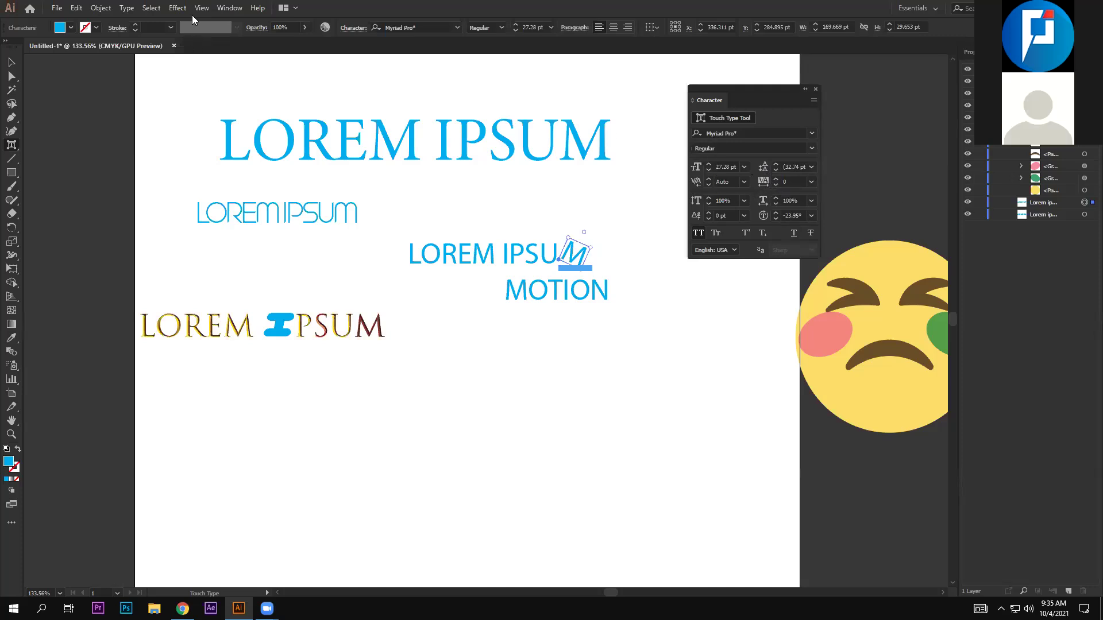
Open the Paragraph panel from the Window menu and dock it beside the Character panel
left_click(223, 8)
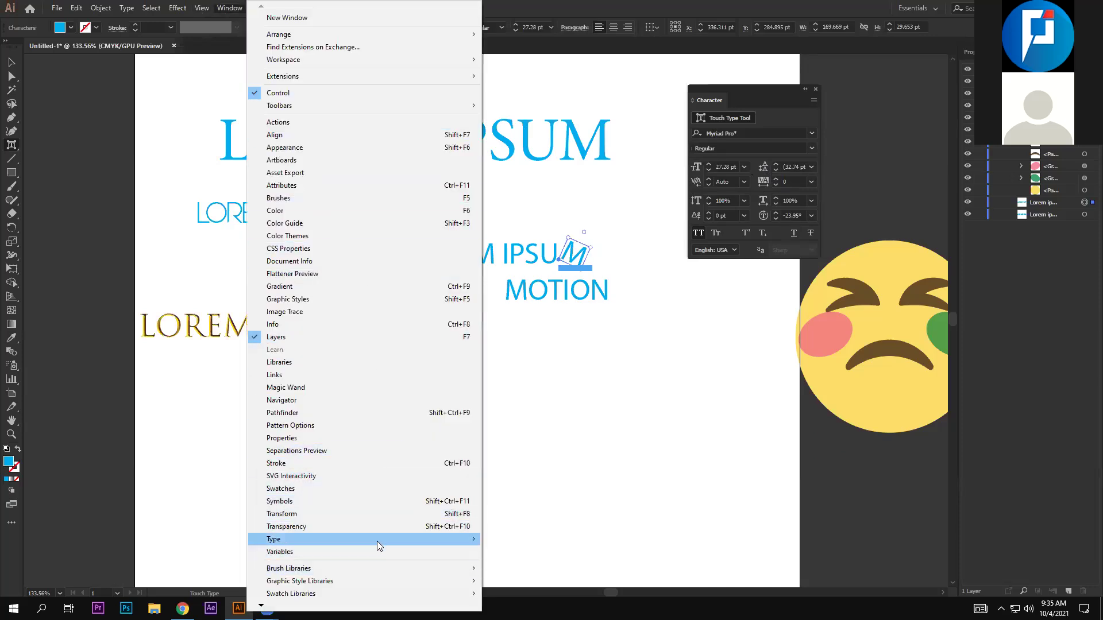
mouse_move(362, 540)
left_click(519, 517)
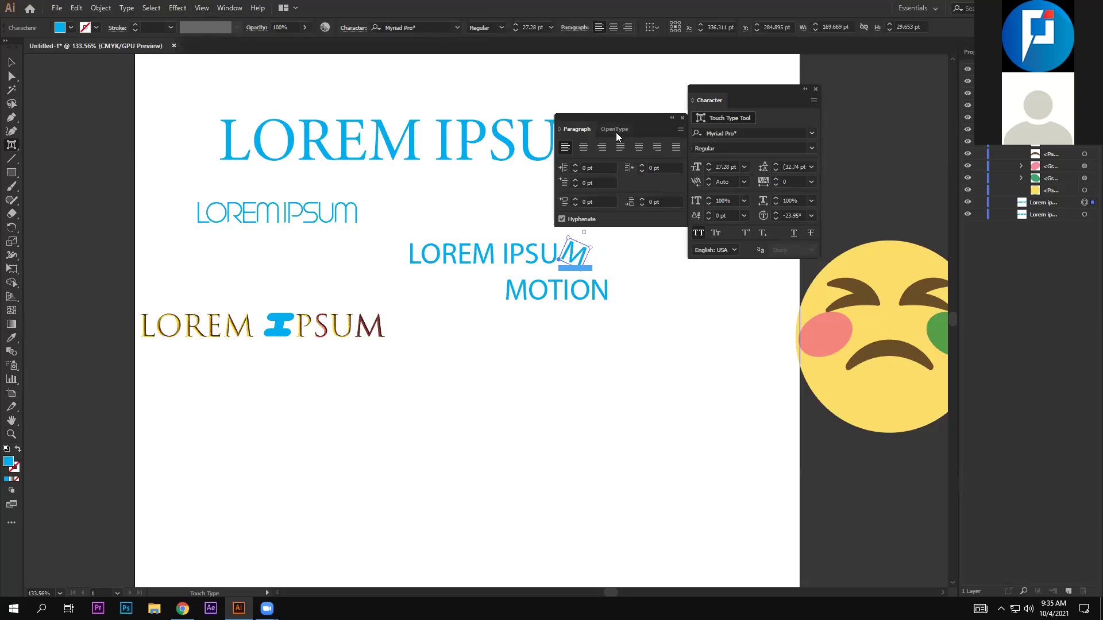
left_click_drag(612, 109, 871, 75)
right_click(880, 88)
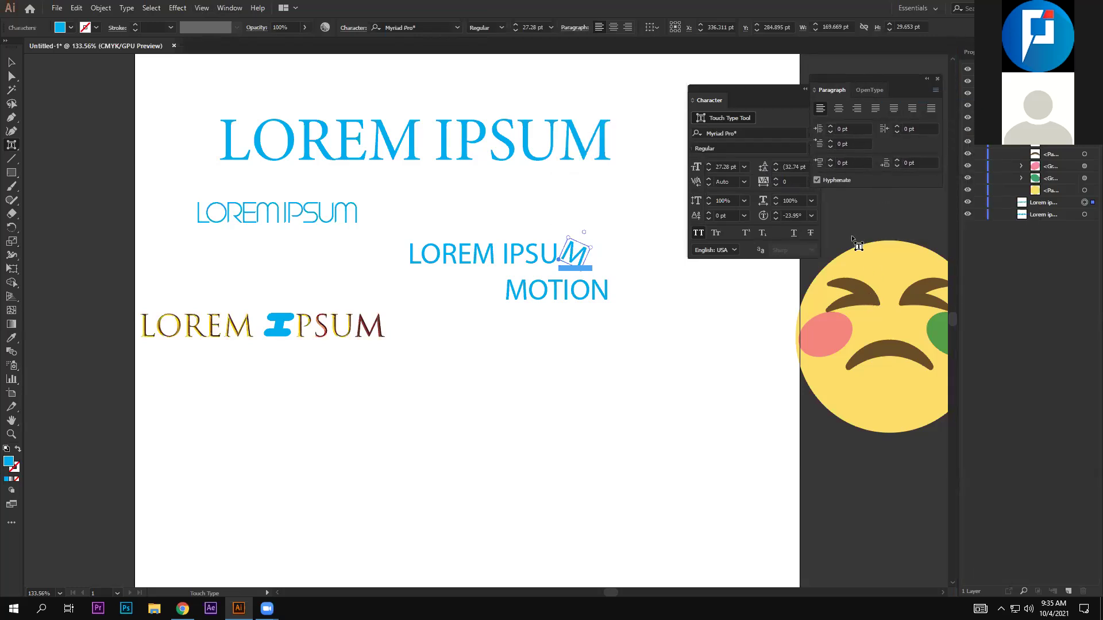
left_click_drag(868, 90, 877, 81)
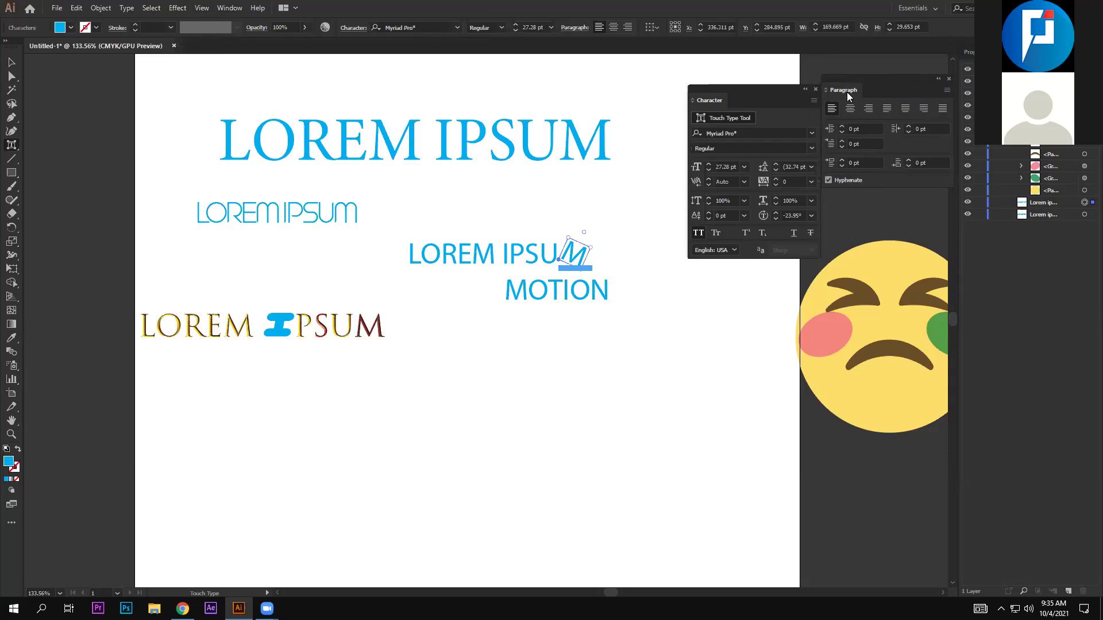
left_click_drag(766, 92, 744, 86)
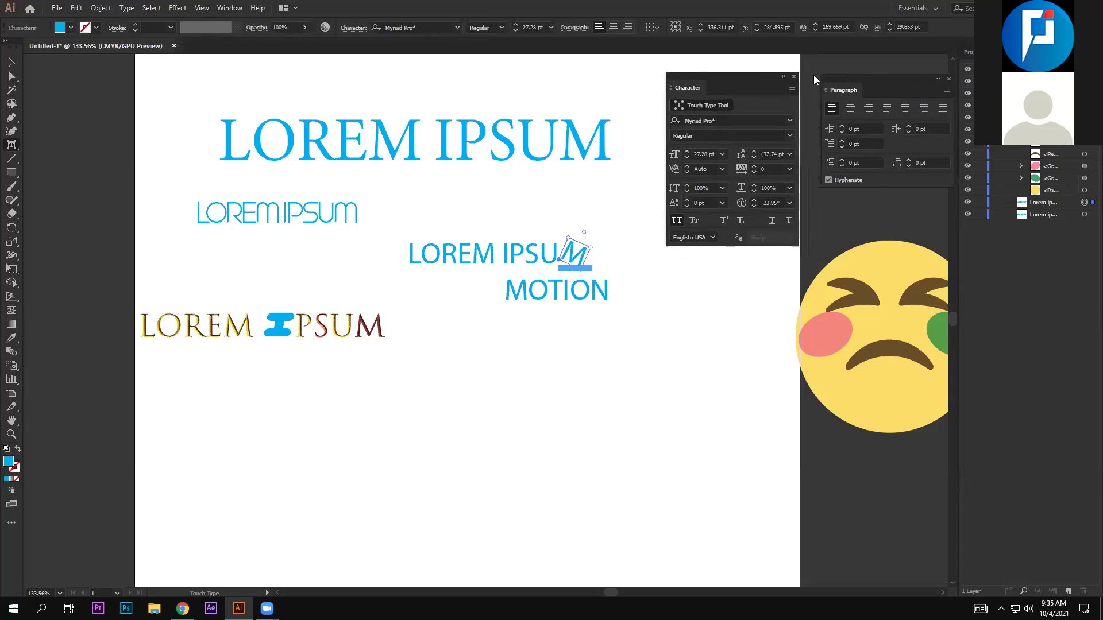
left_click_drag(829, 75, 808, 73)
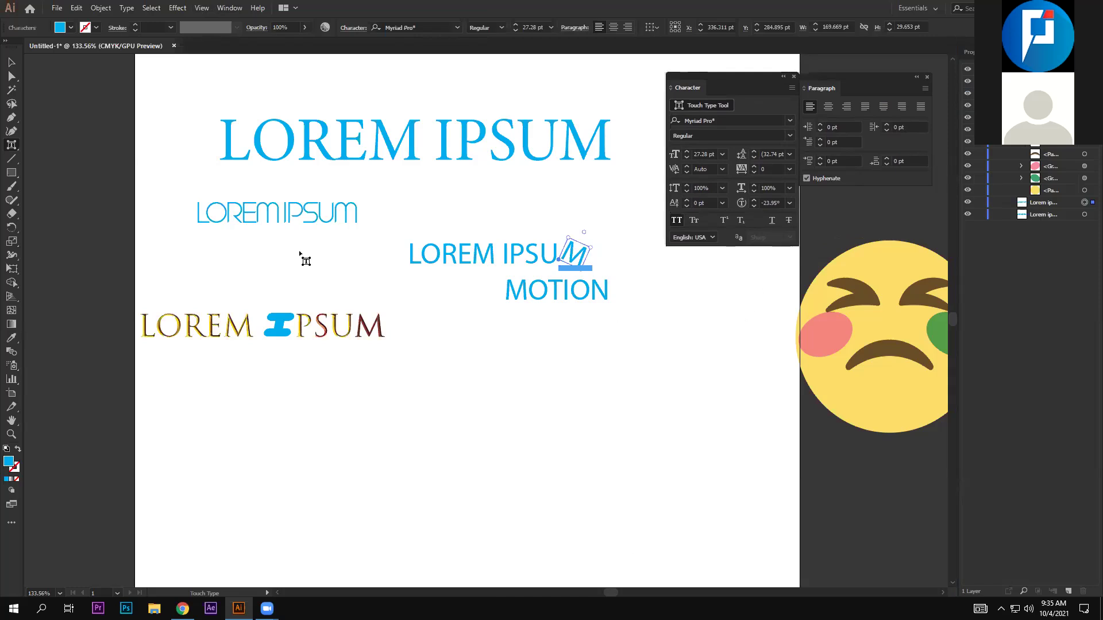
left_click(11, 61)
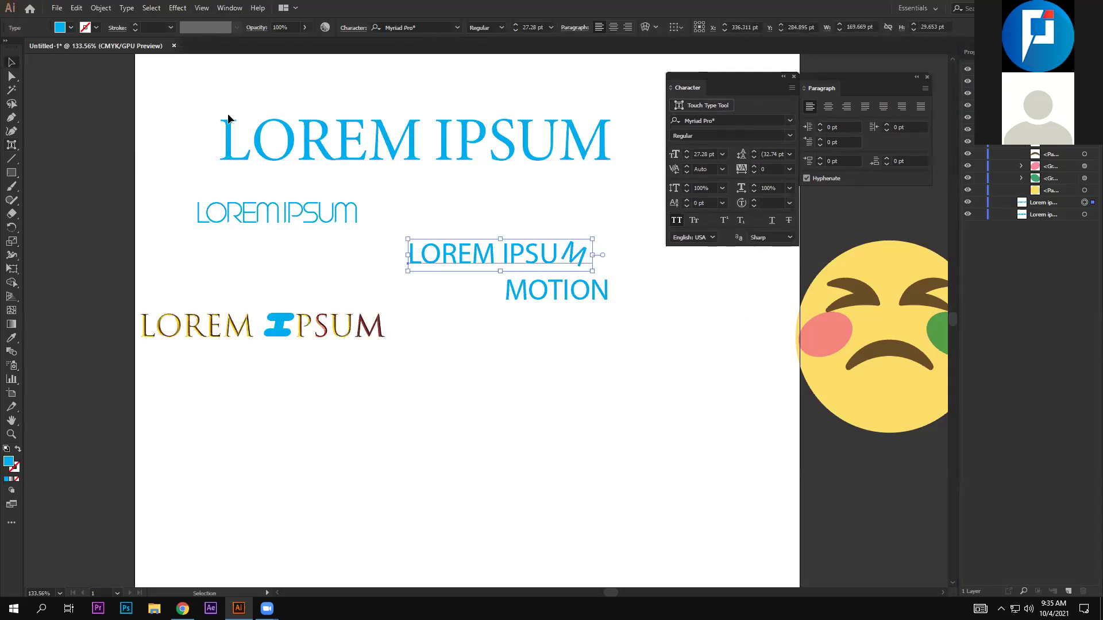
Delete all LOREM IPSUM text and draw one curved blue Pen path in the upper left
left_click_drag(180, 105, 630, 414)
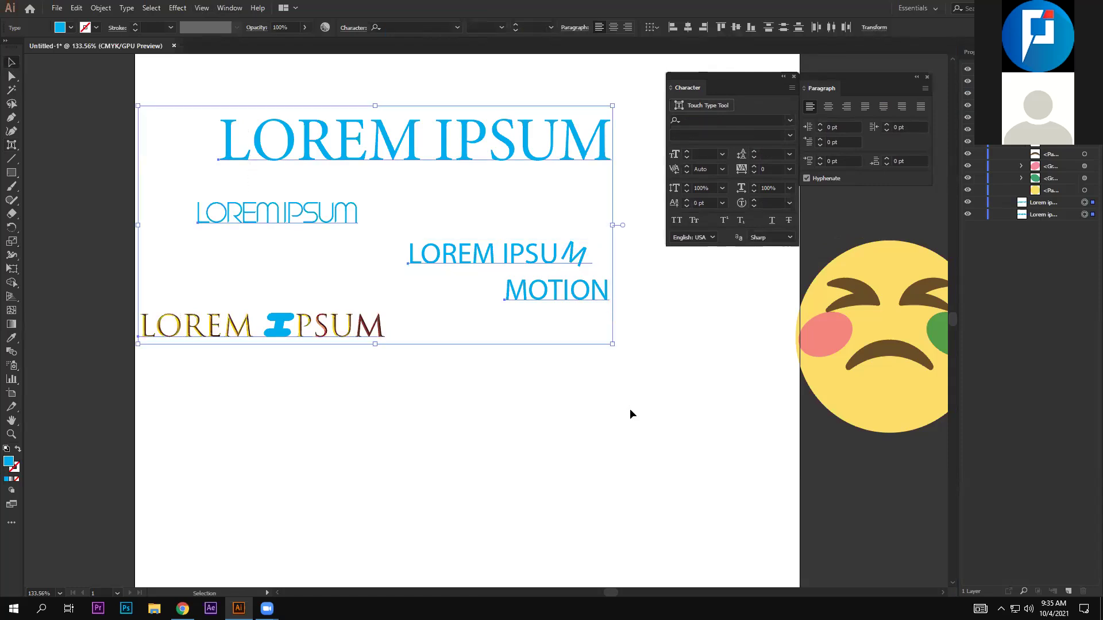
key("Delete")
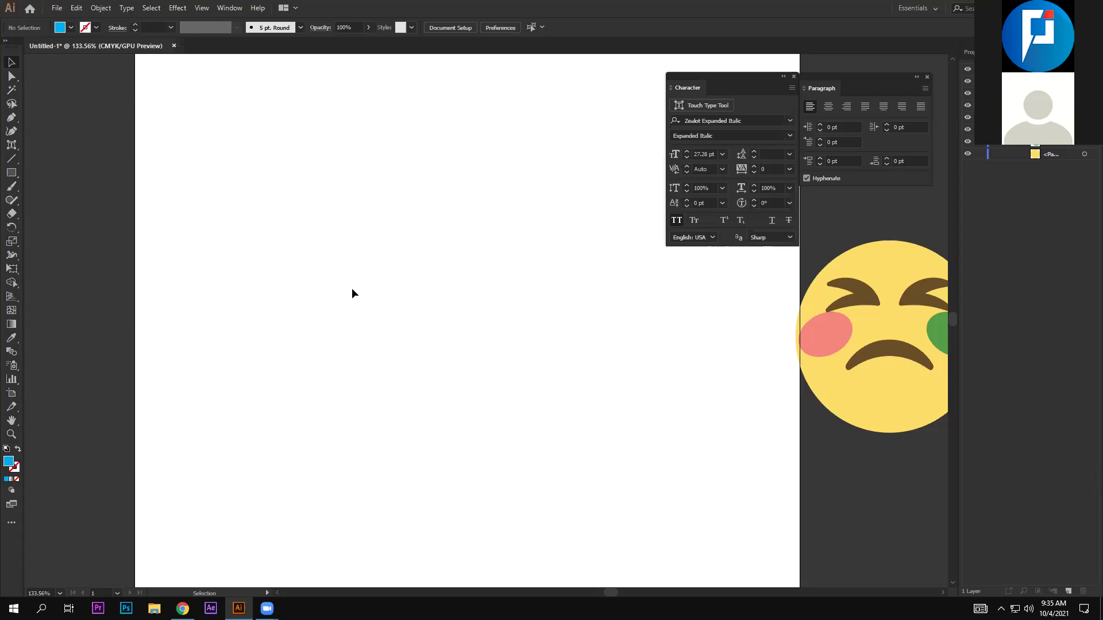
key("p")
left_click(259, 190)
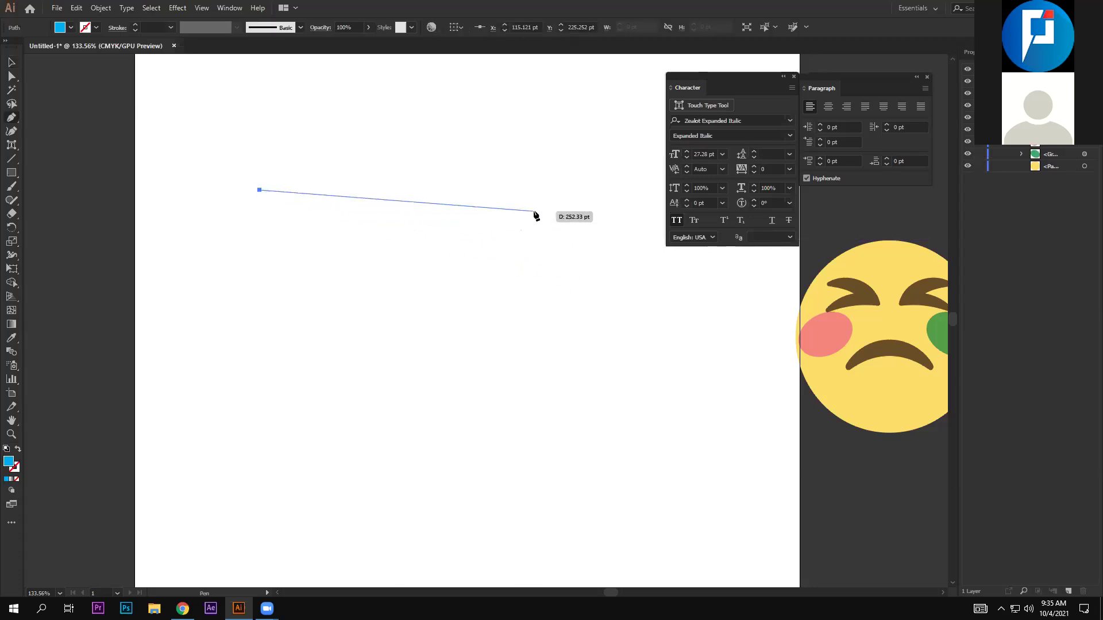
mouse_move(536, 292)
left_mouse_down()
mouse_move(549, 295)
mouse_move(625, 235)
left_mouse_up()
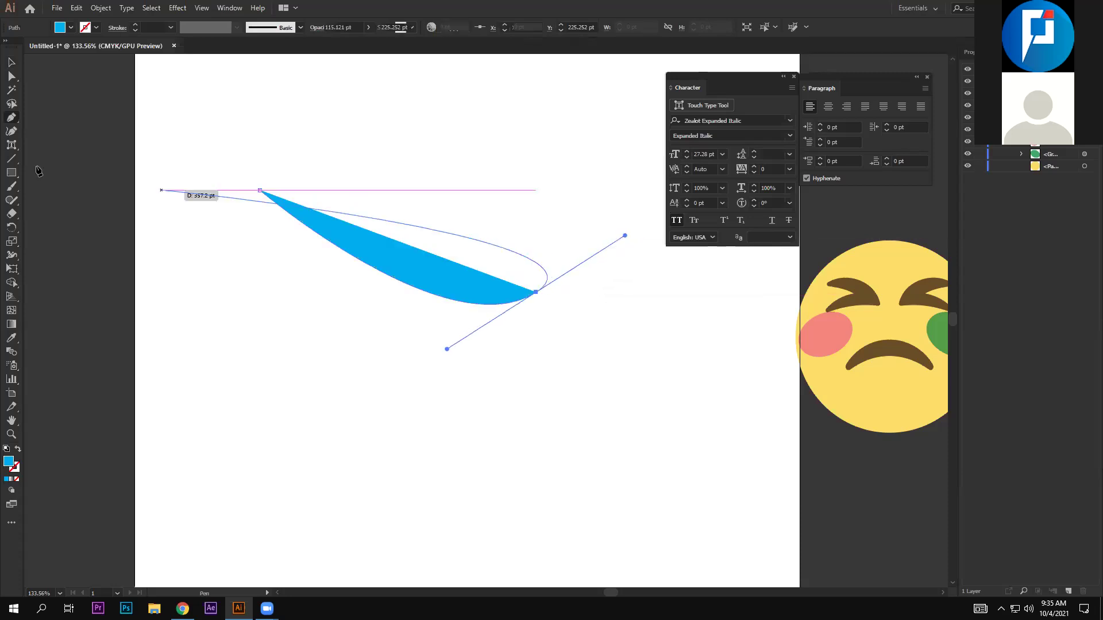
key("shift+x")
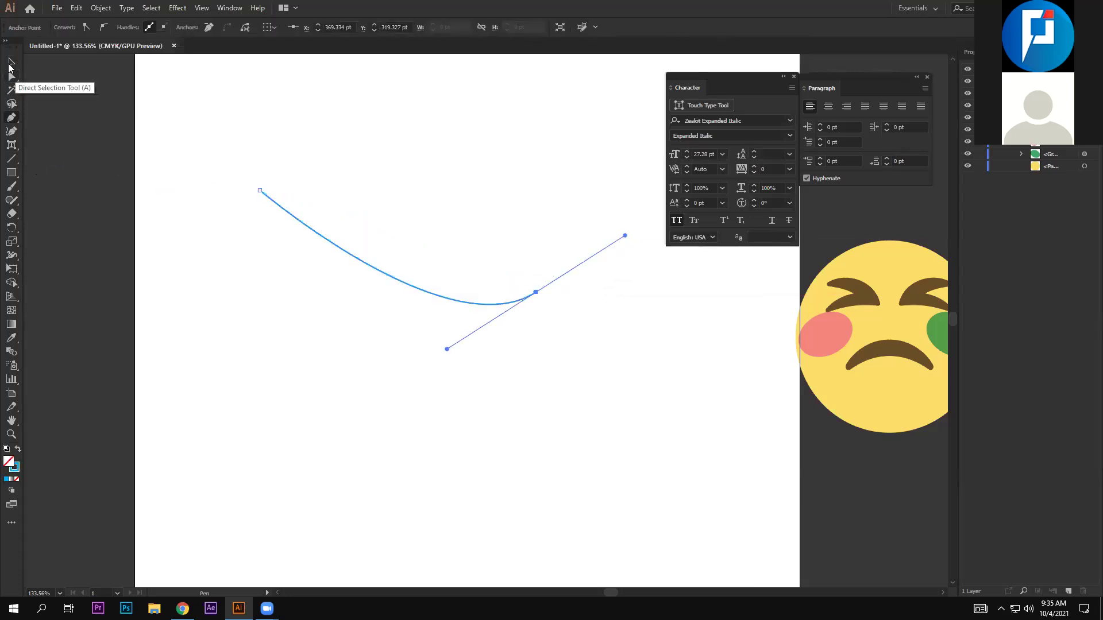
left_click(11, 62)
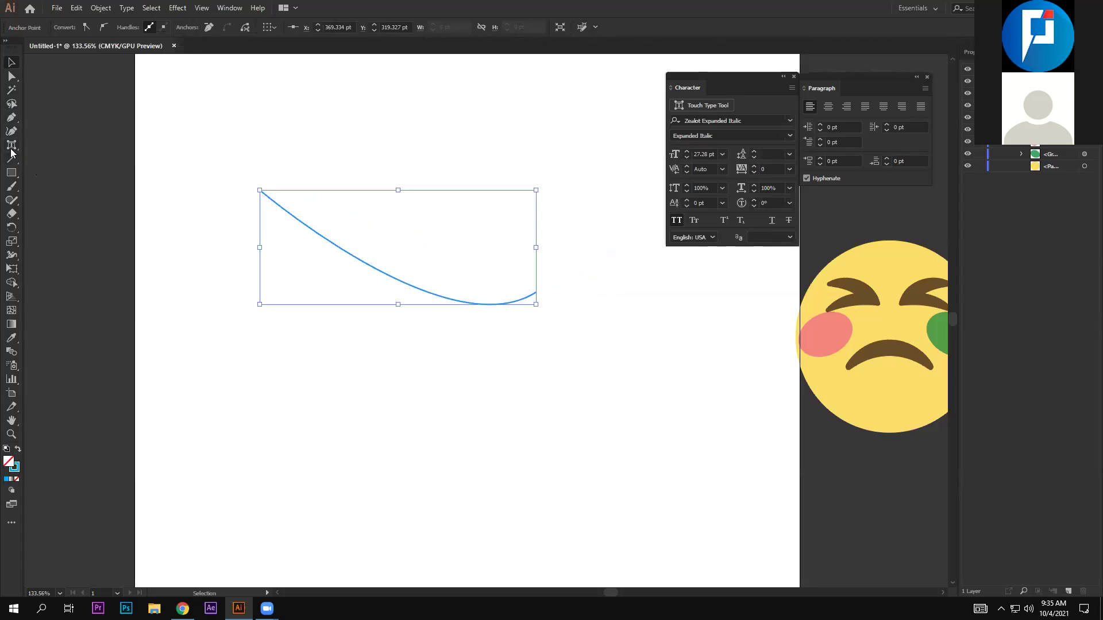
left_click_drag(12, 146, 76, 173)
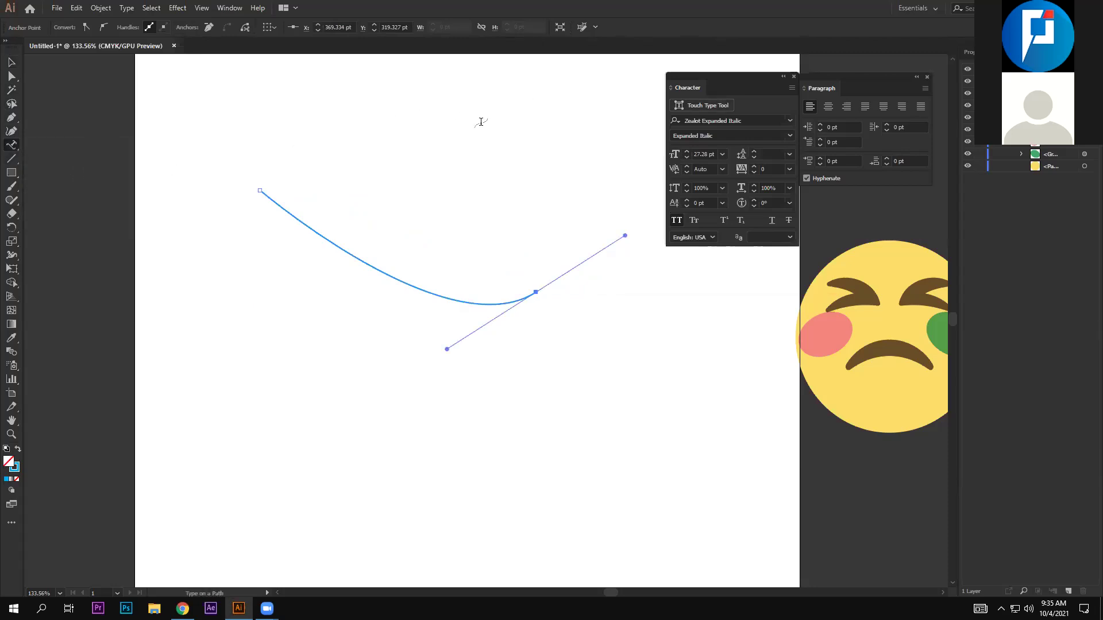
Place LOREM on the curve with Type on a Path and drag its bracket toward the path start
left_click(331, 240)
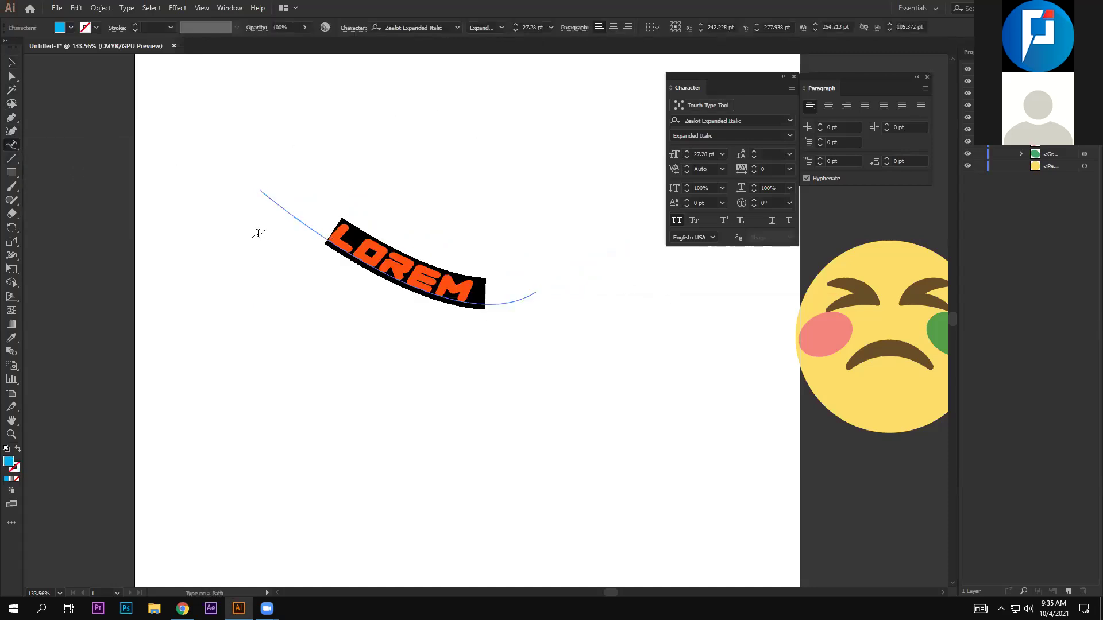
left_click(12, 62)
left_click(448, 281)
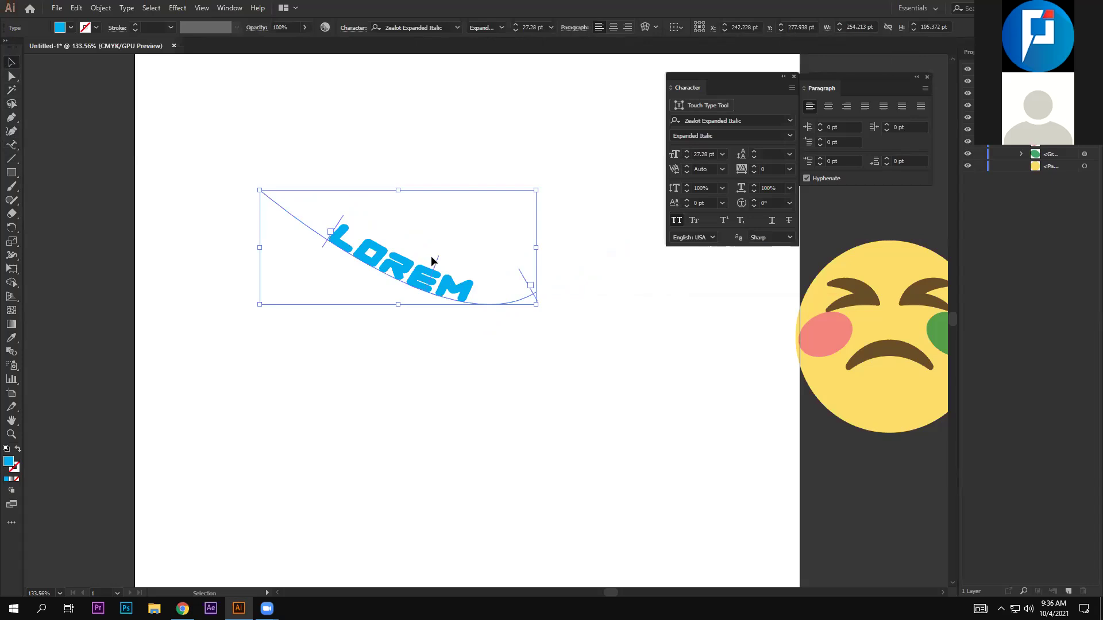
left_click_drag(436, 256, 342, 226)
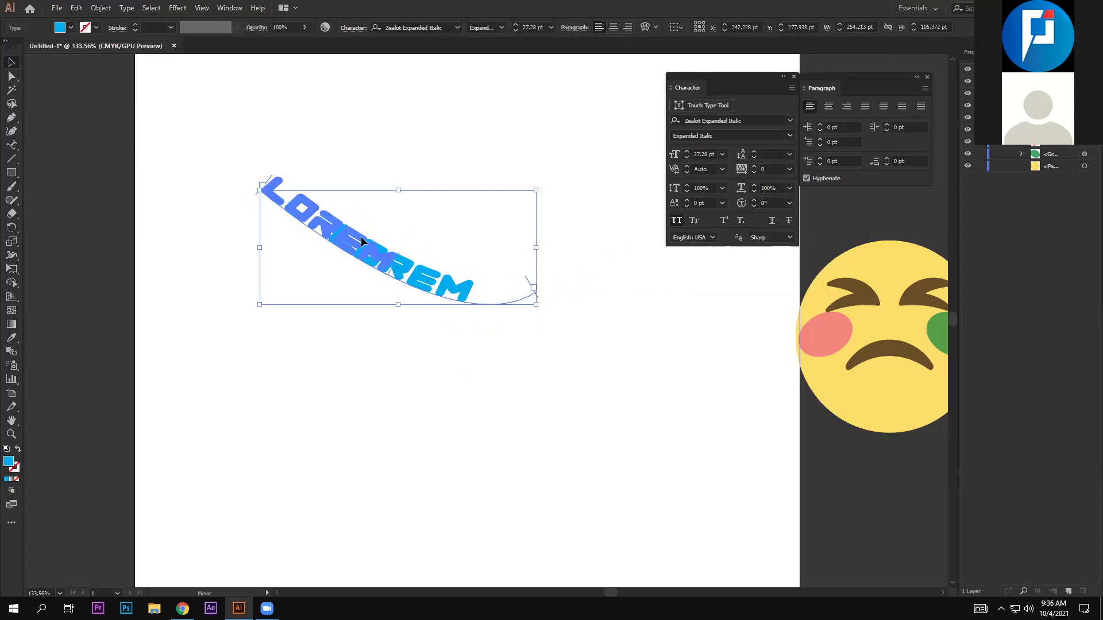
left_click_drag(448, 266, 361, 236)
left_click(384, 368)
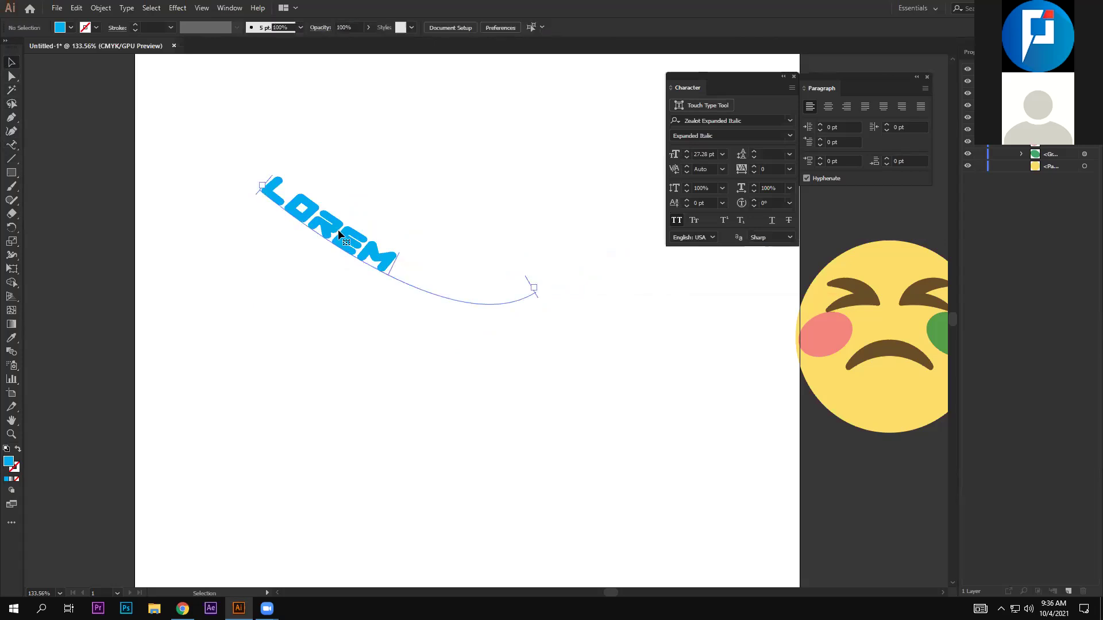
left_click(342, 240)
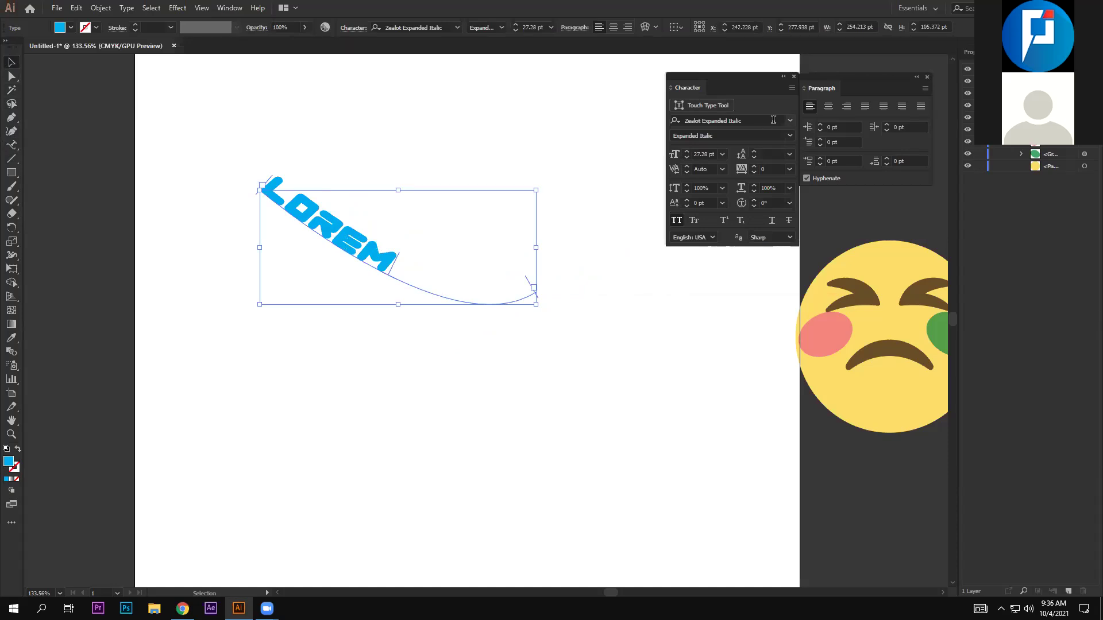
Switch LOREM to Source Code Variable and raise its Weight to about 515
left_click(790, 120)
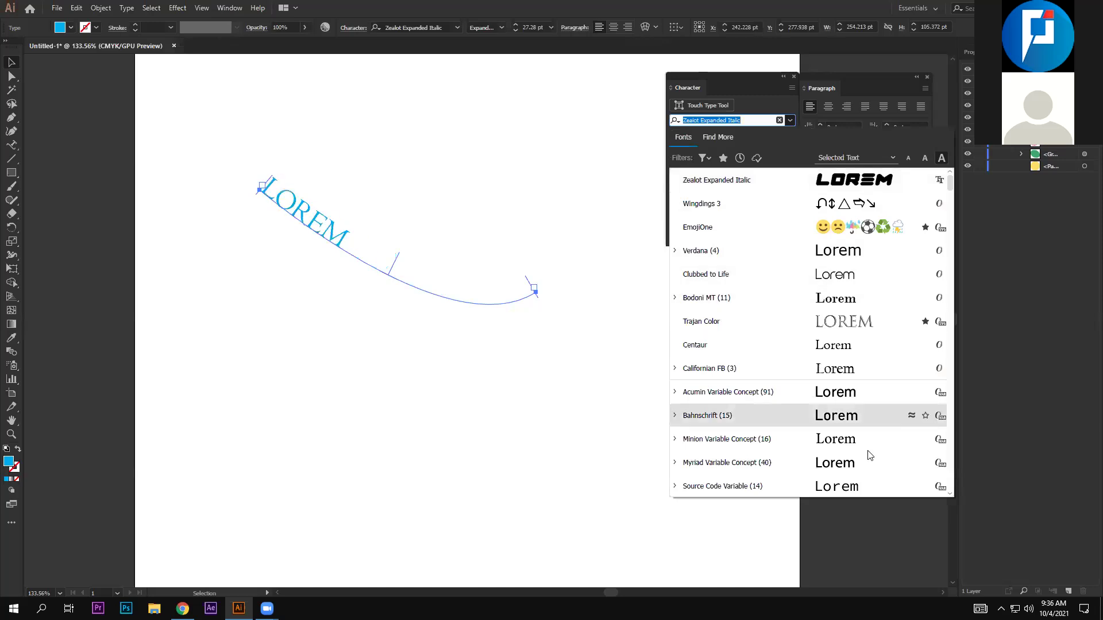
scroll(835, 345, "down", 2)
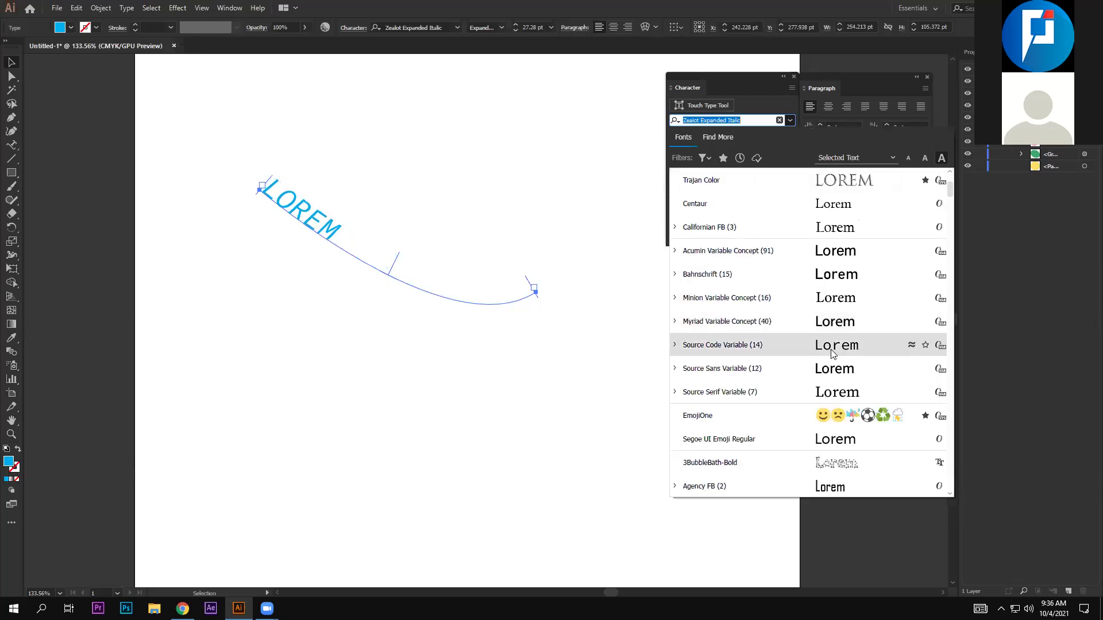
left_click(830, 349)
left_click(790, 139)
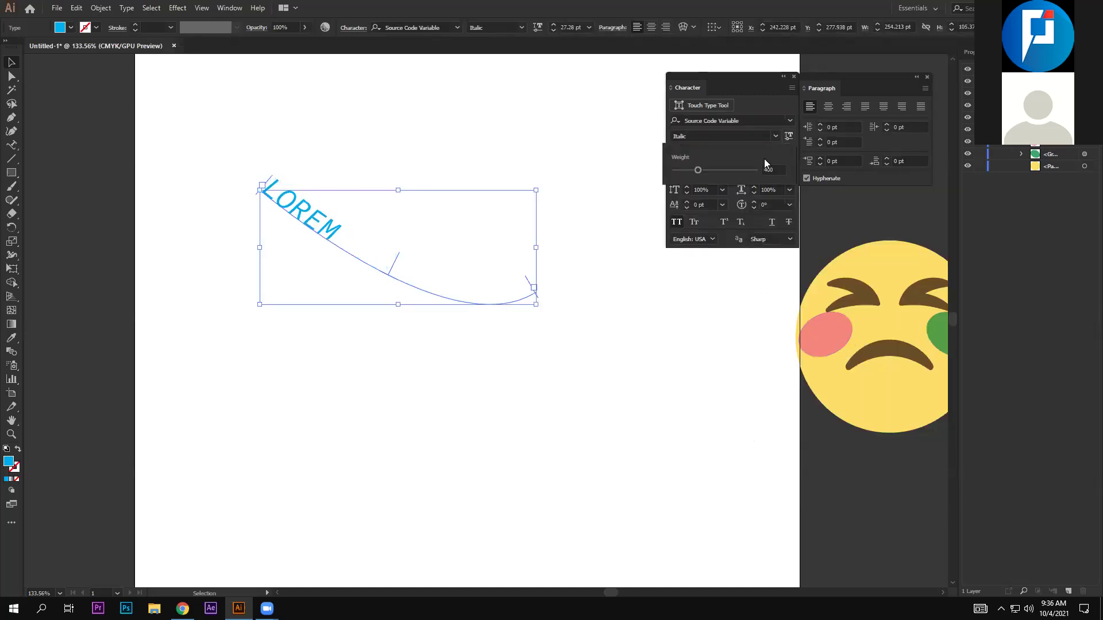
left_click_drag(700, 170, 711, 171)
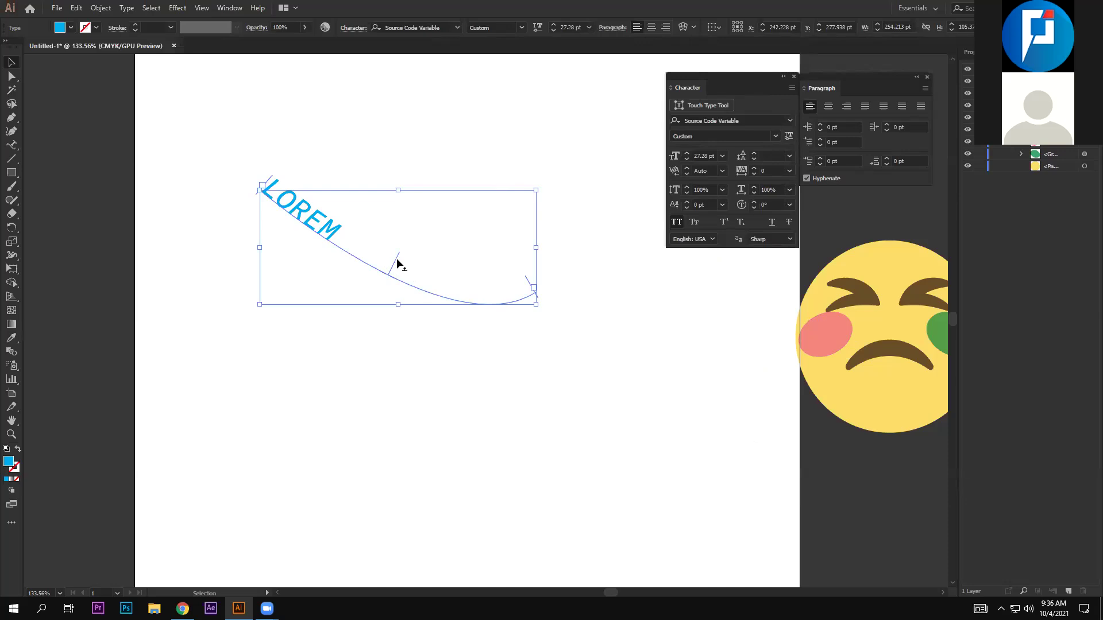
Test right and left alignment of LOREM on the path, finally settling on Align center
left_click(828, 106)
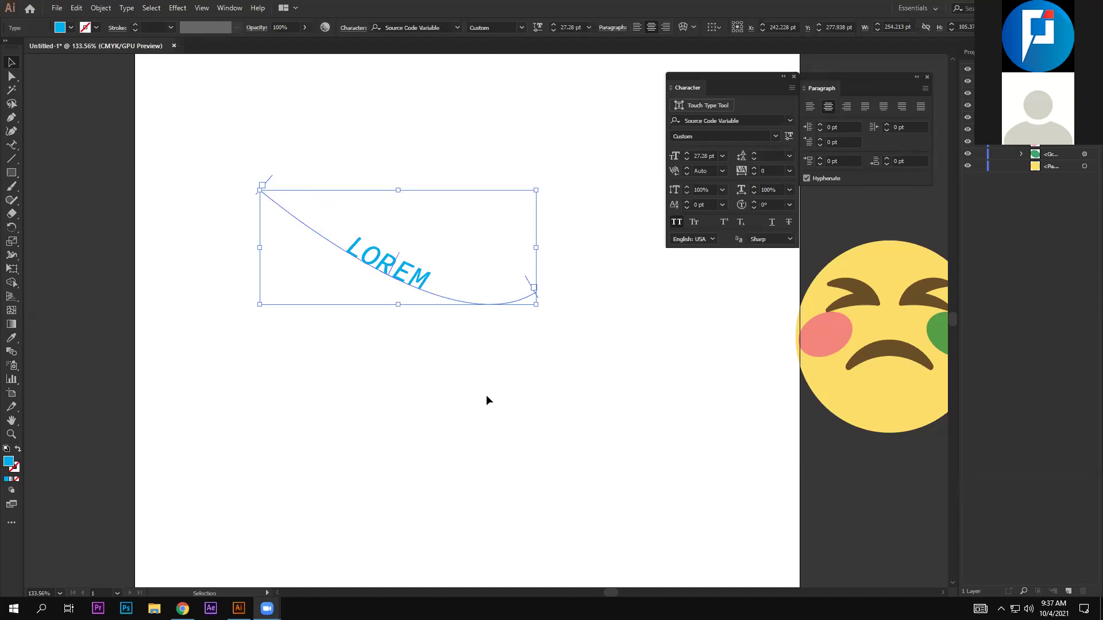
left_click(846, 108)
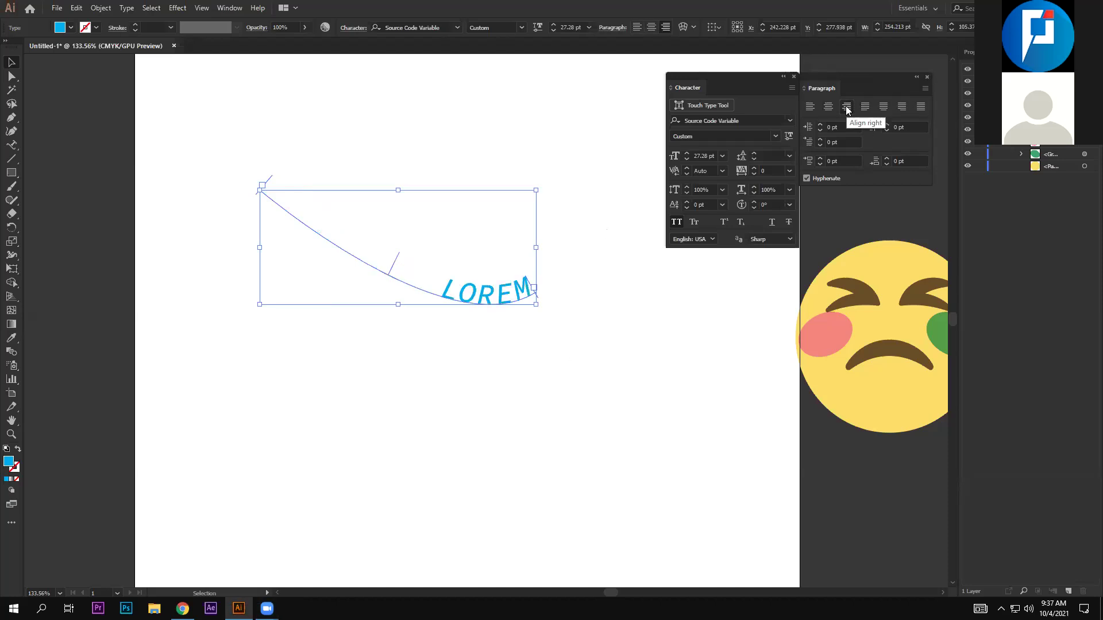
left_click(810, 107)
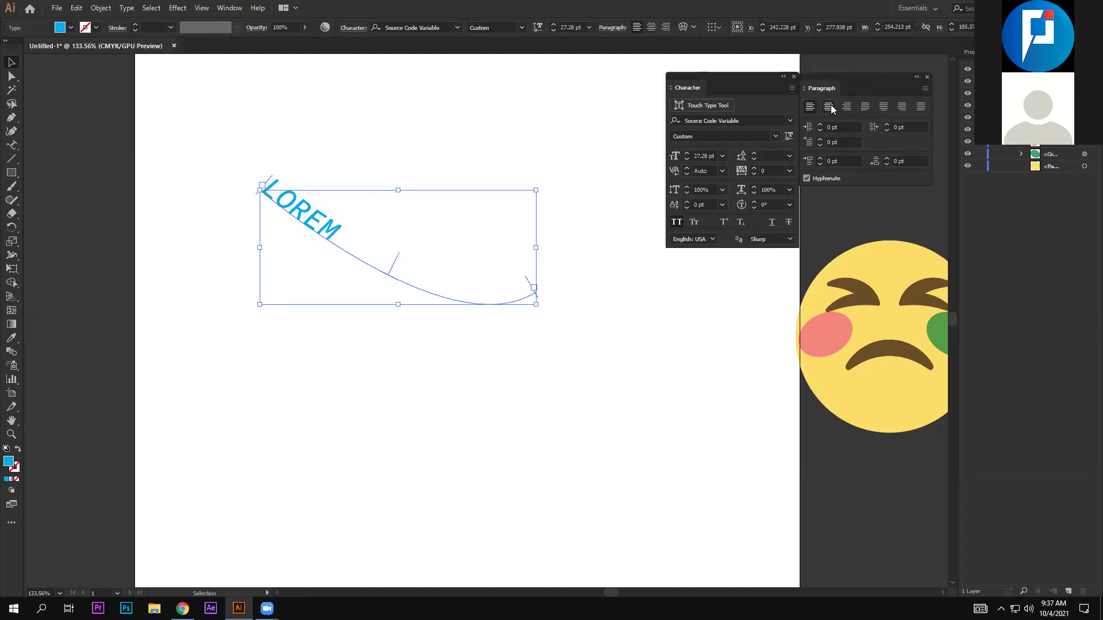
left_click(829, 108)
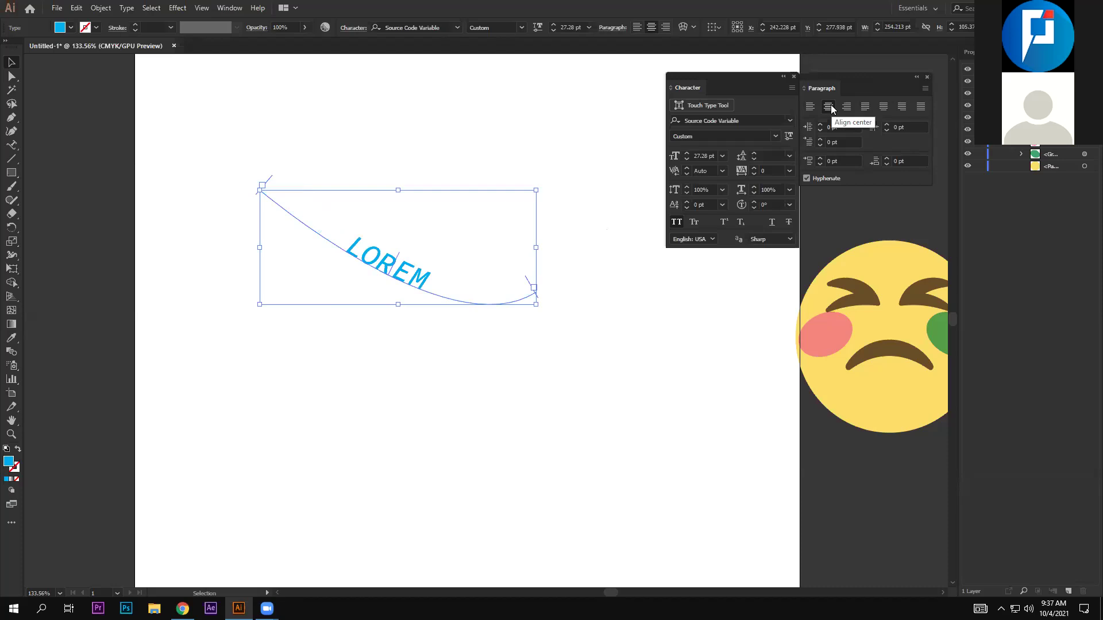
Move LOREM up and to the right, then draw a blue circle below it
left_click_drag(385, 271, 469, 152)
key("l")
left_click_drag(281, 221, 427, 365)
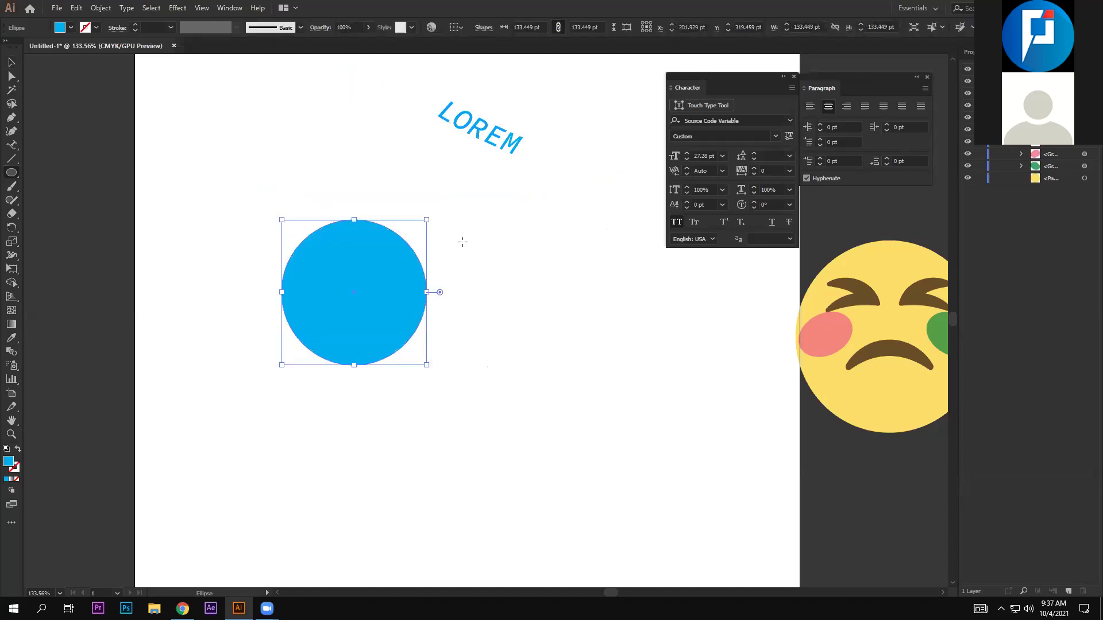
left_click(12, 62)
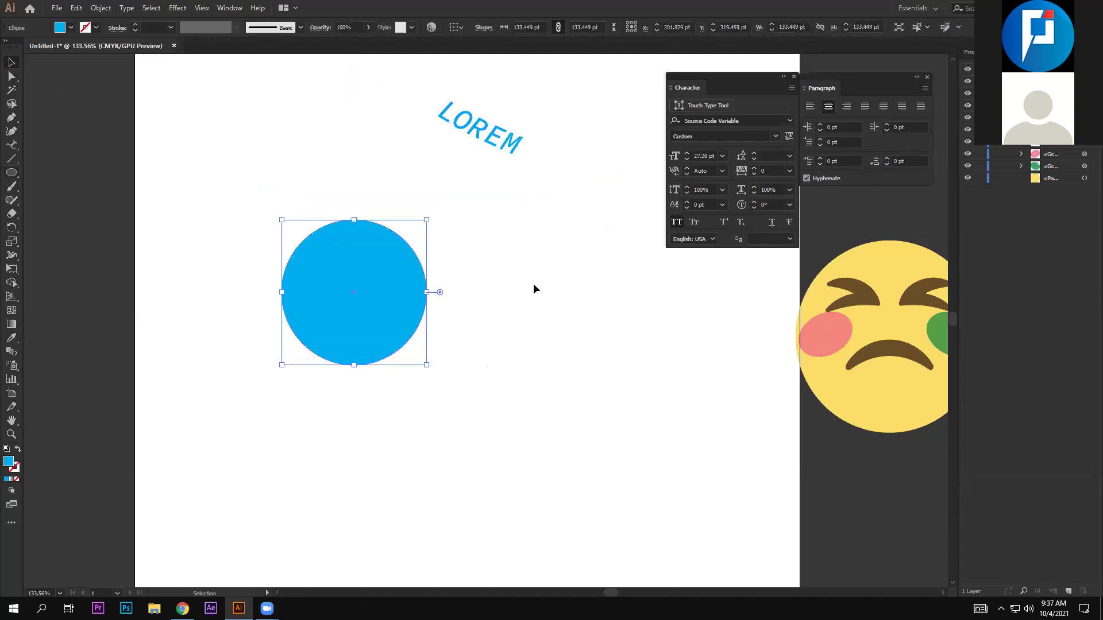
Turn the circle into a text area holding LOREM IPSUM DOLOR at 10 pt
left_click(12, 144)
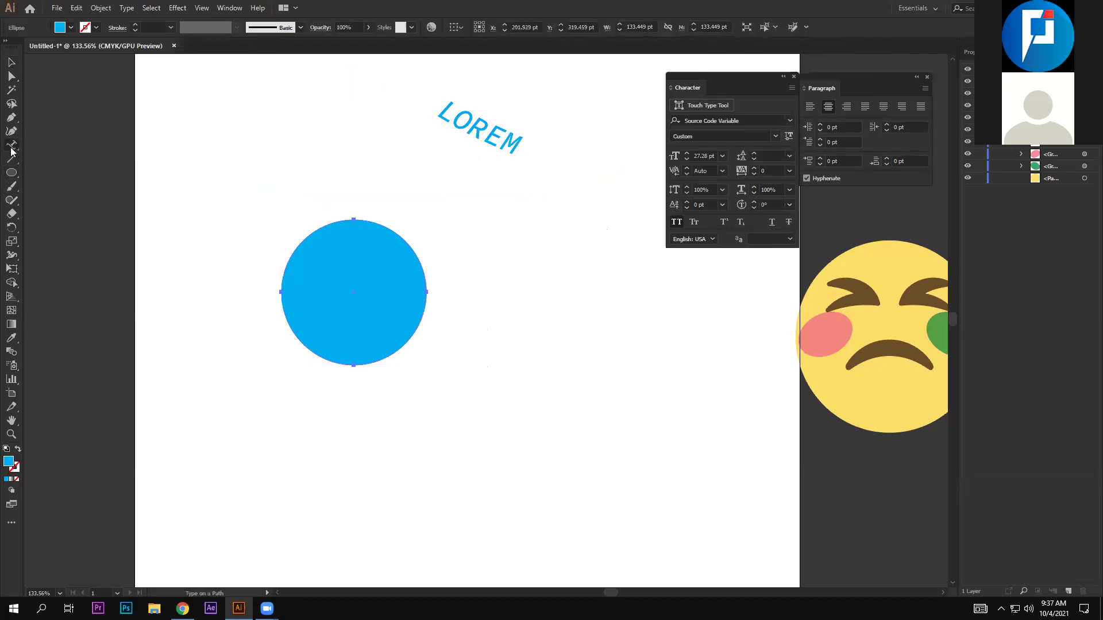
left_click(43, 147)
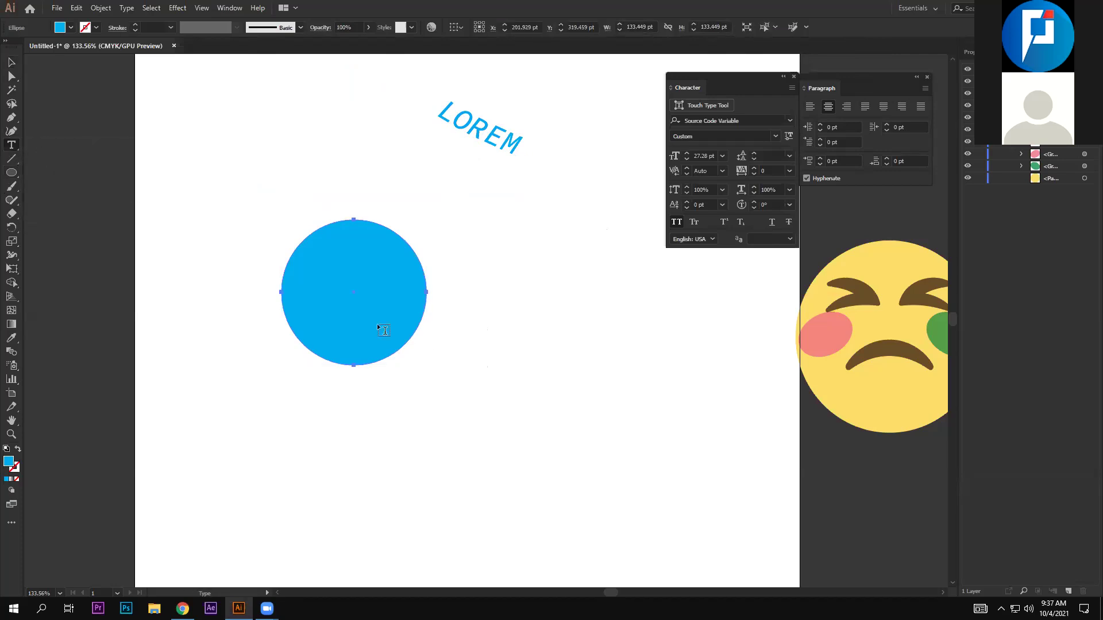
left_click(401, 347)
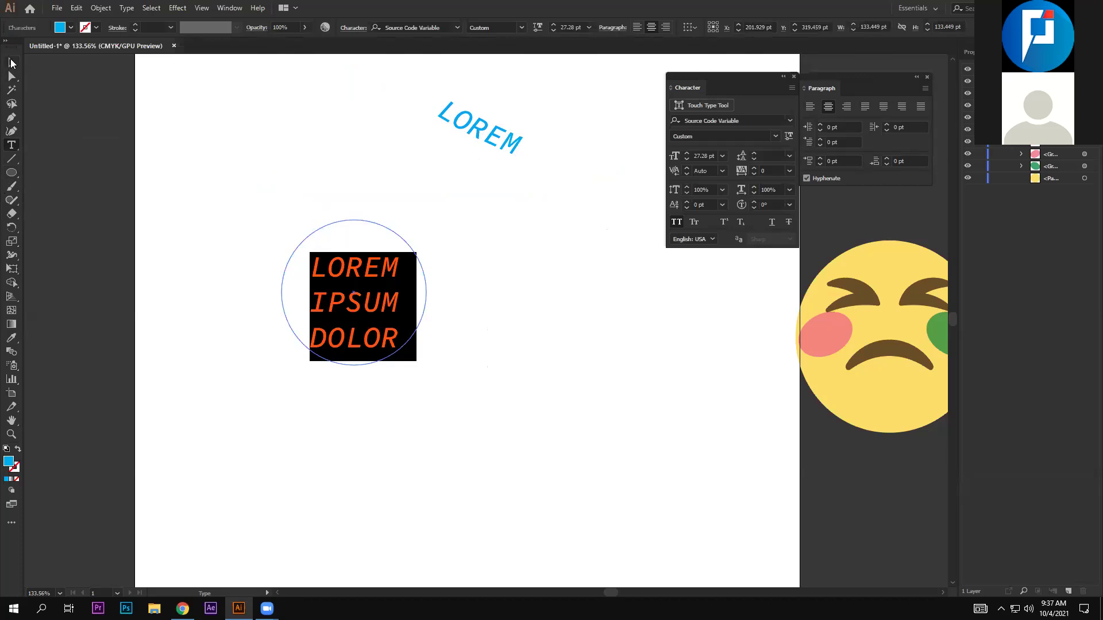
left_click(11, 62)
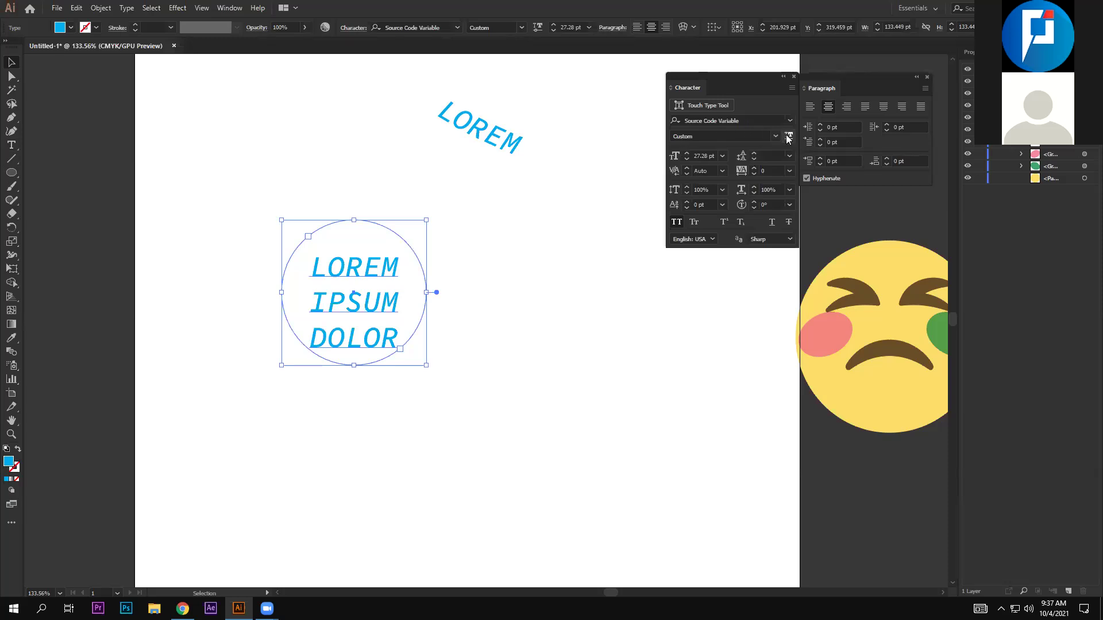
left_click(722, 156)
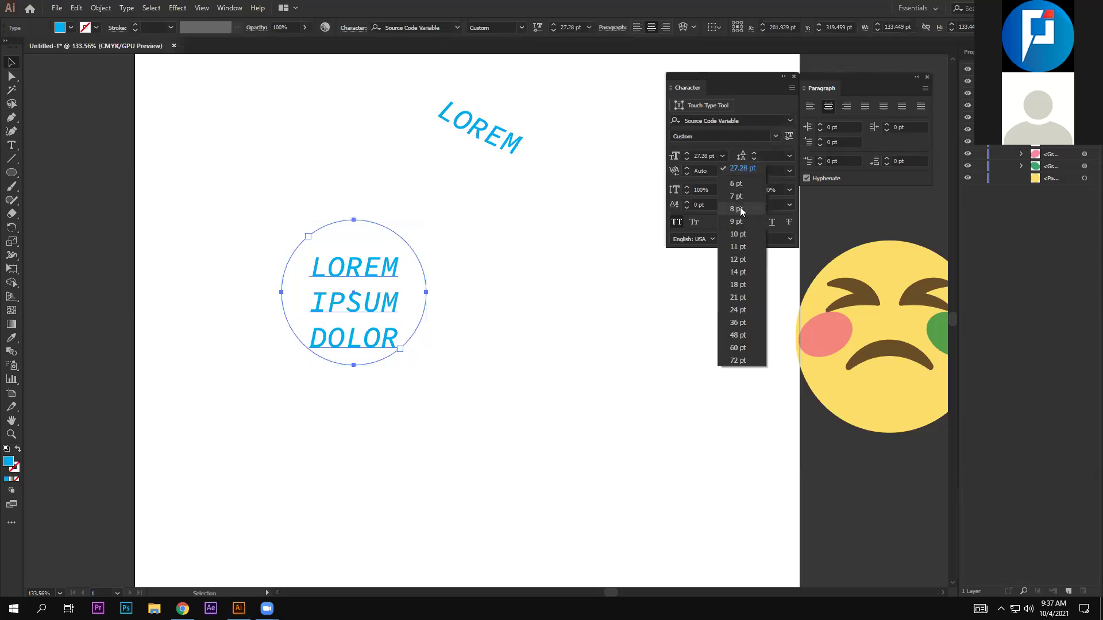
left_click(738, 234)
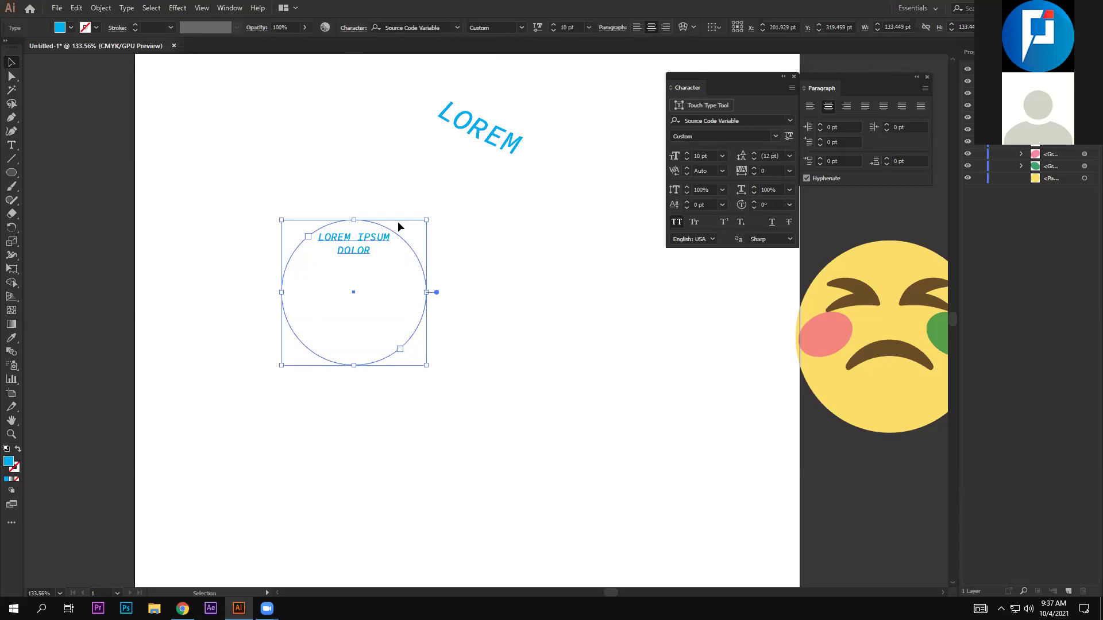
Fill the circular text area with placeholder lorem ipsum text
left_click(354, 295)
right_click(356, 295)
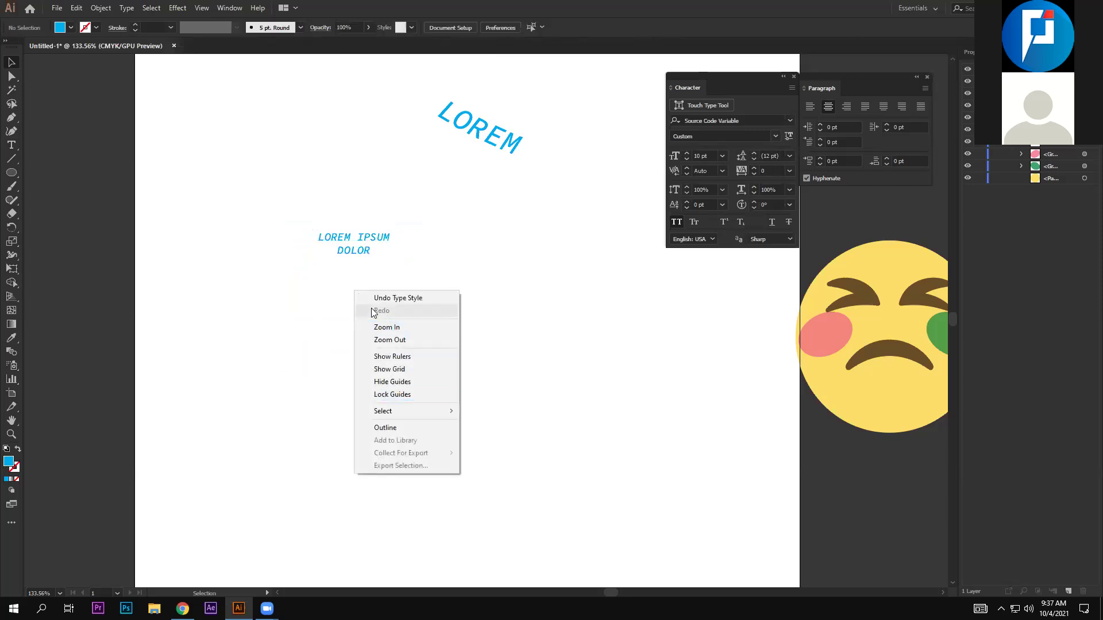
left_click(334, 277)
left_click(350, 249)
double_click(371, 250)
right_click(370, 251)
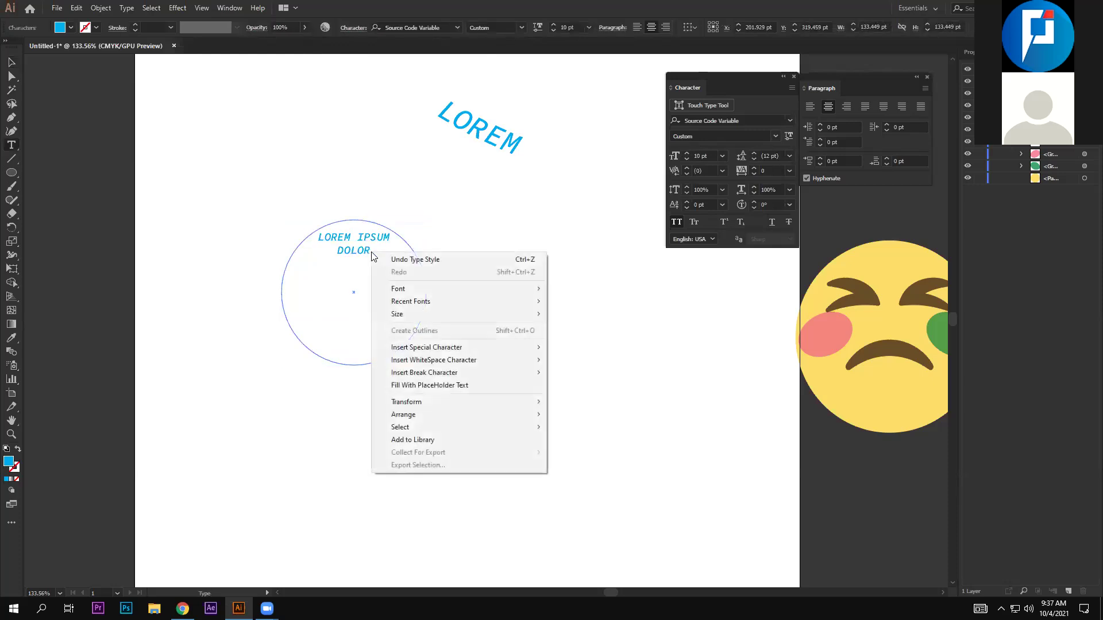
left_click(415, 389)
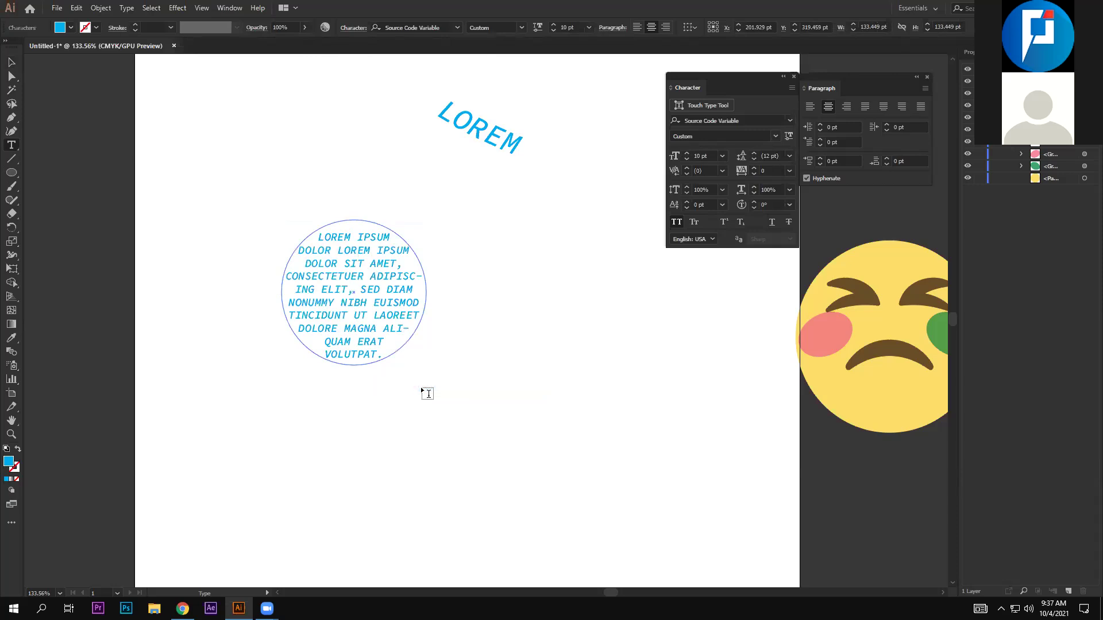
key("Escape")
Move the filled text area to the top-left and draw a new blue circle below LOREM
left_click_drag(397, 336, 275, 196)
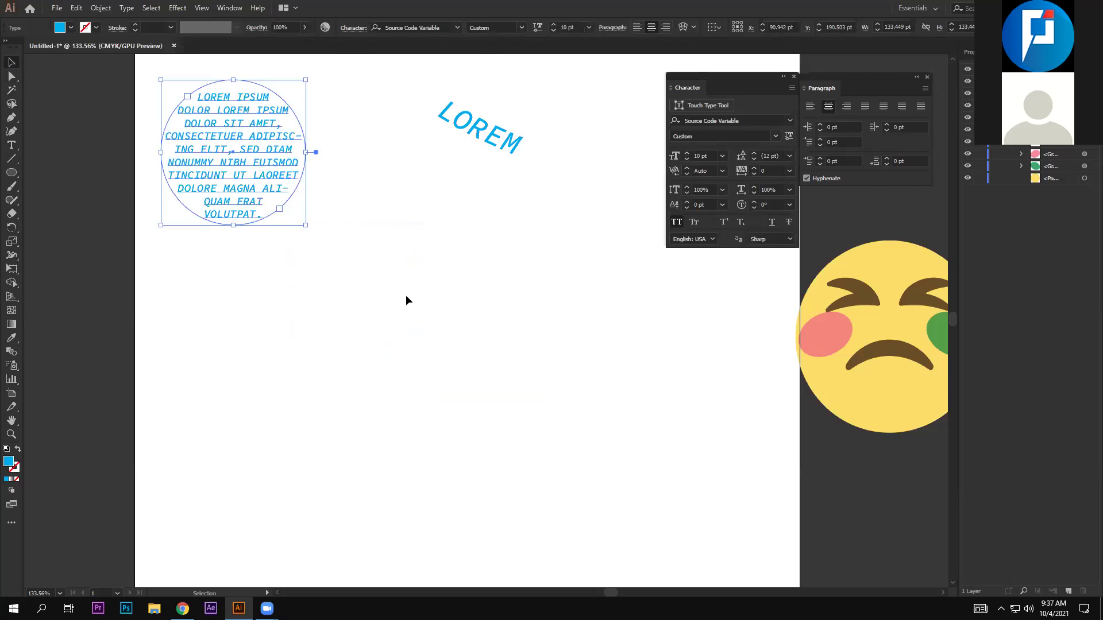
key("l")
left_click_drag(346, 234, 539, 428)
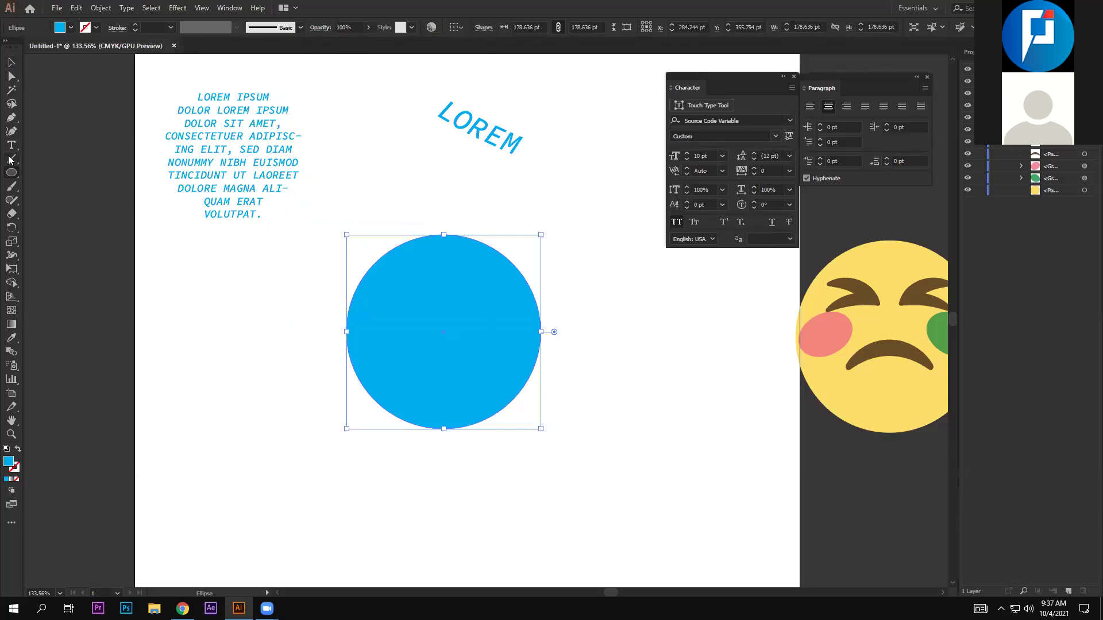
Run placeholder text around the new circle's edge as type on a path
key("t")
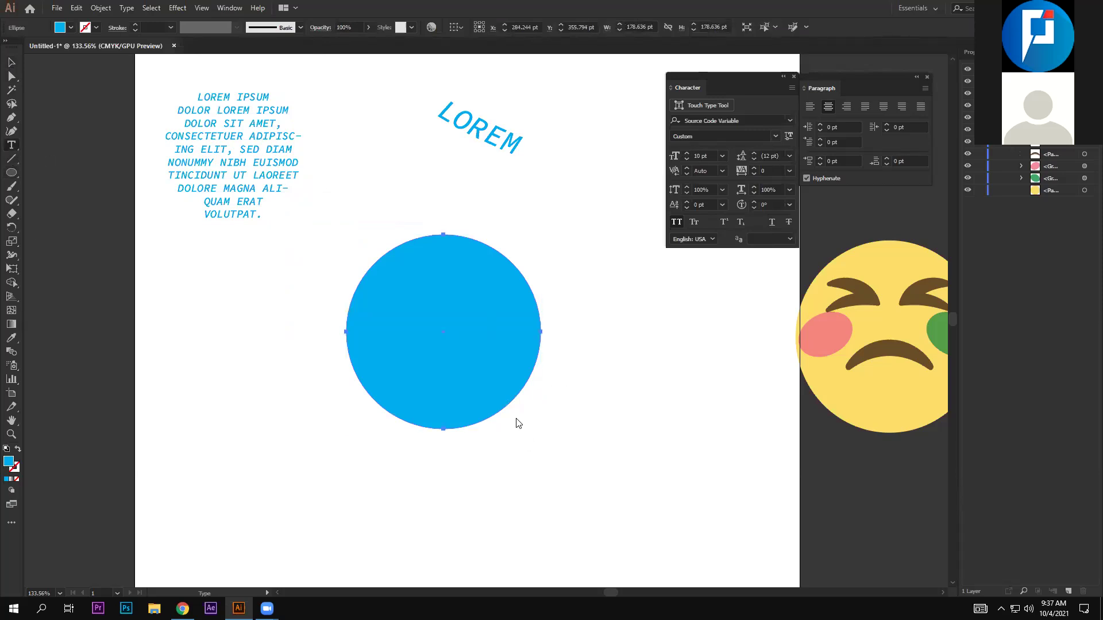
left_click(201, 424)
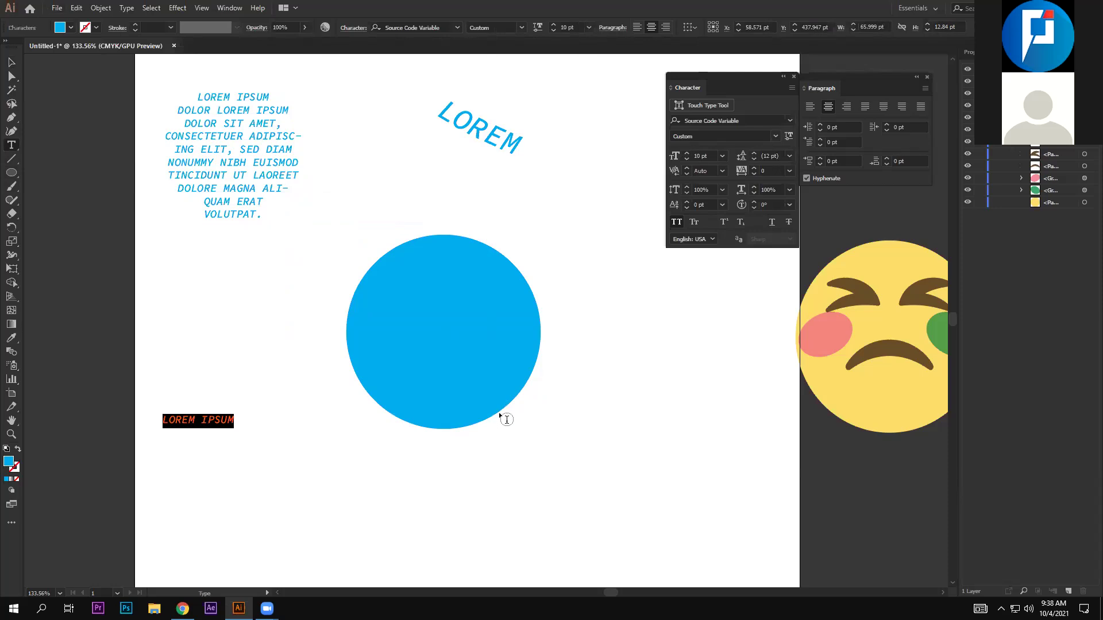
key("space")
key("Escape")
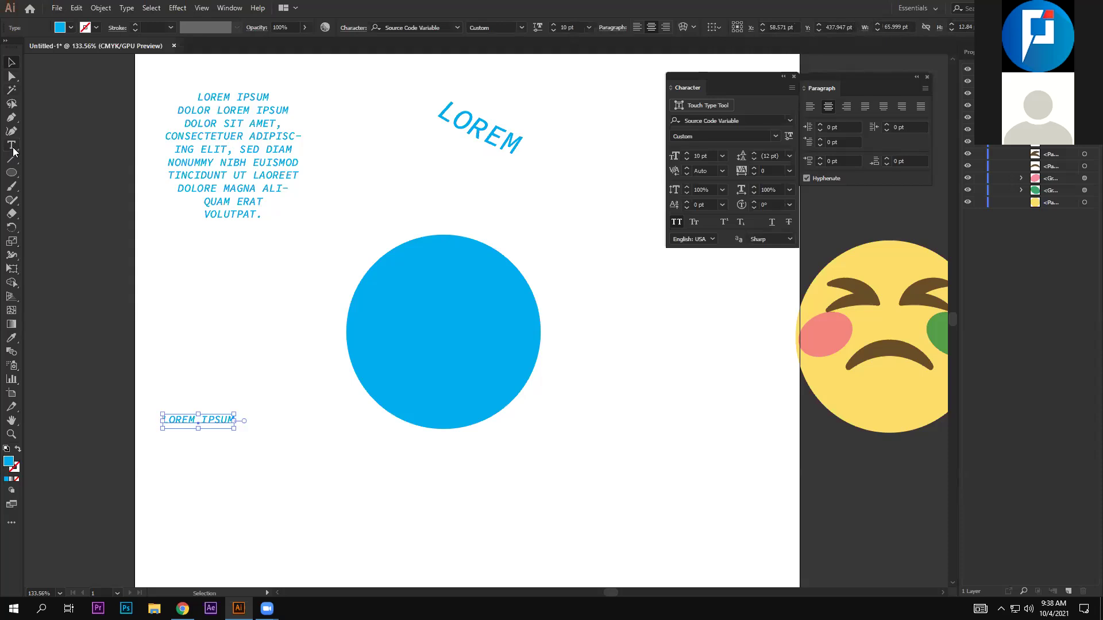
left_click(517, 395)
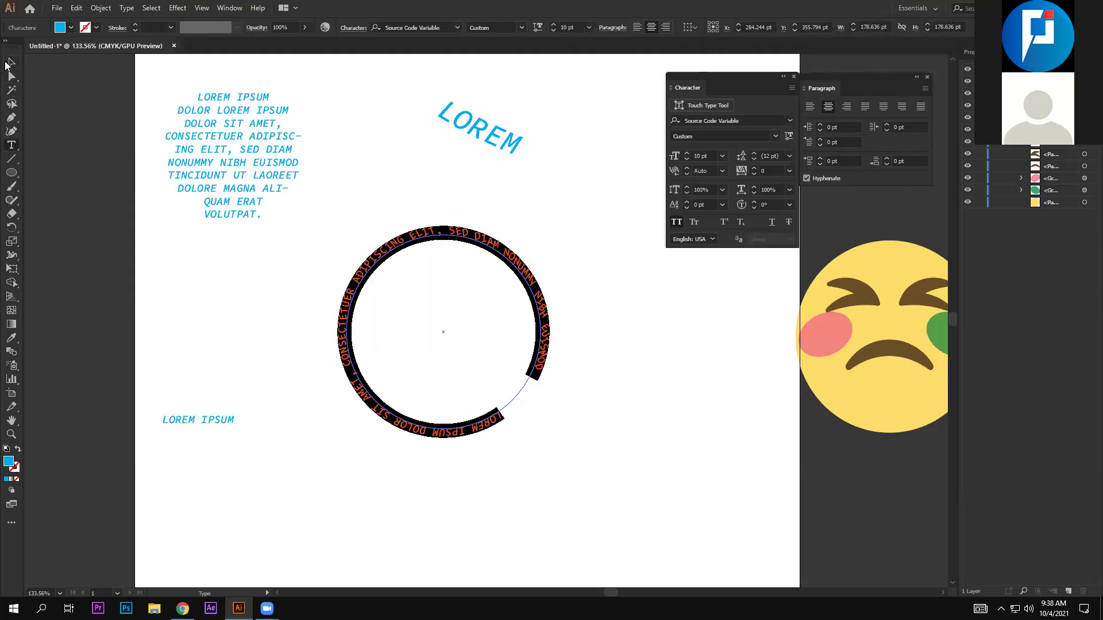
left_click(7, 63)
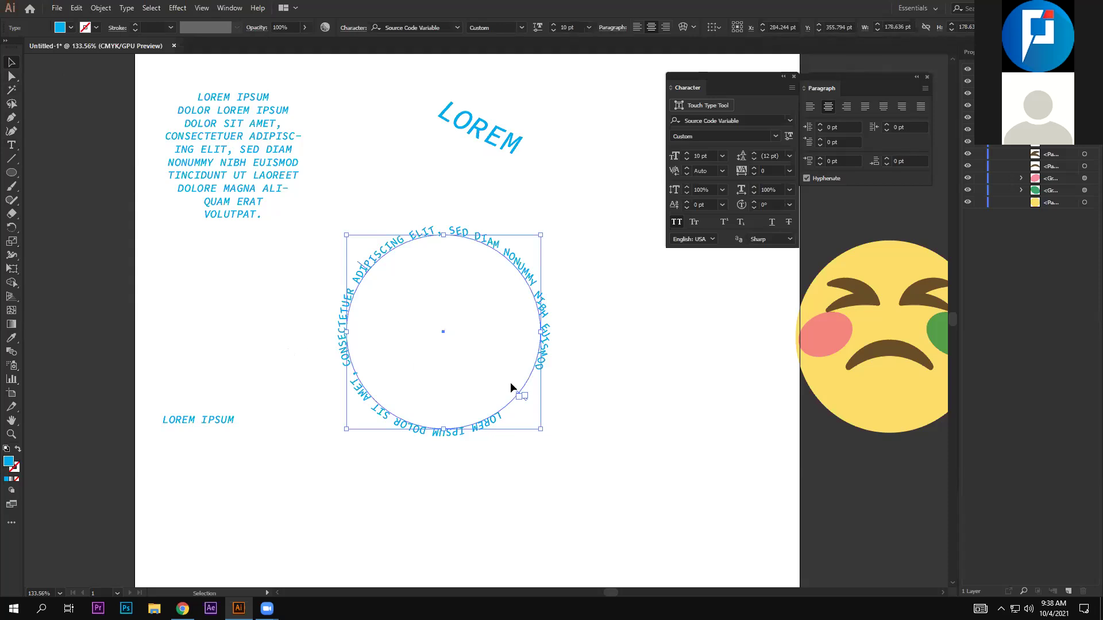
Adjust the ring text's alignment and drag the ring up to encircle LOREM
left_click(809, 107)
left_click(837, 110)
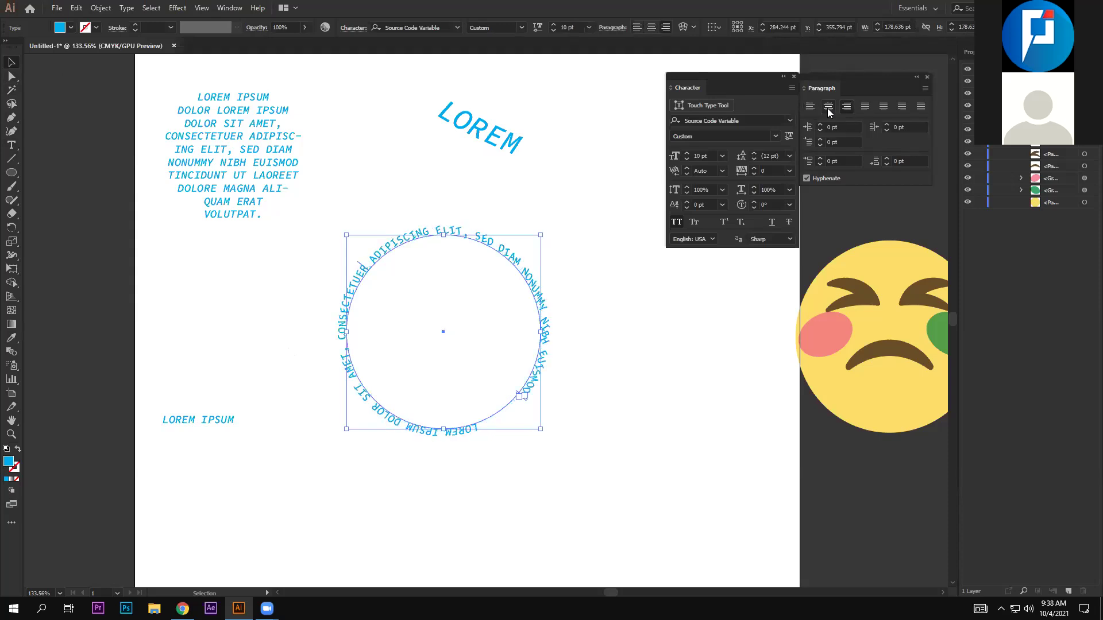
left_click(812, 109)
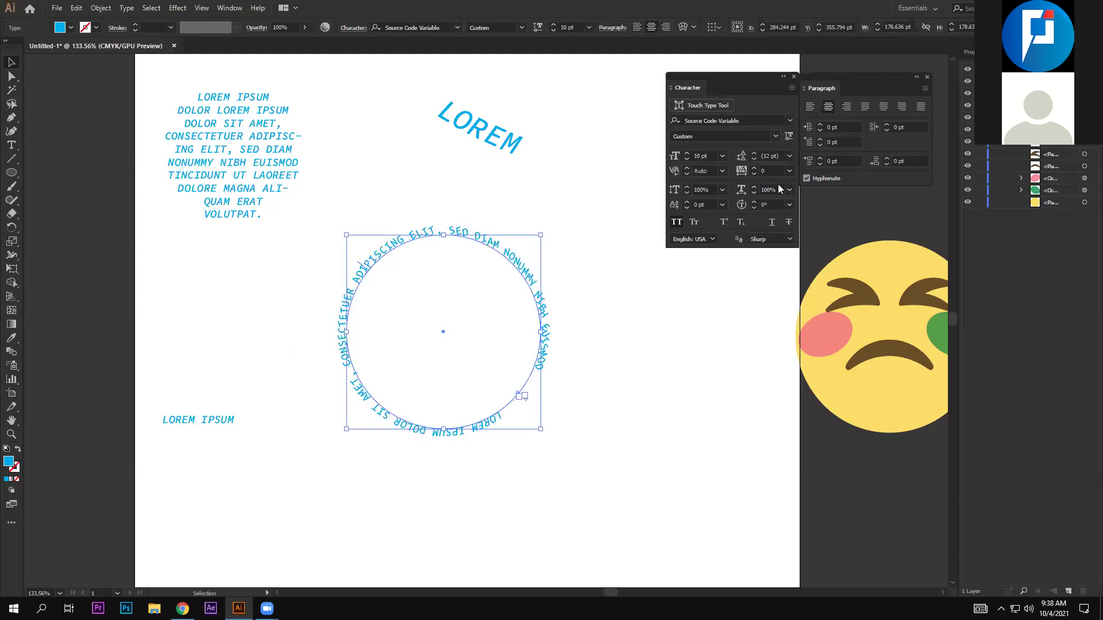
left_click_drag(452, 233, 465, 70)
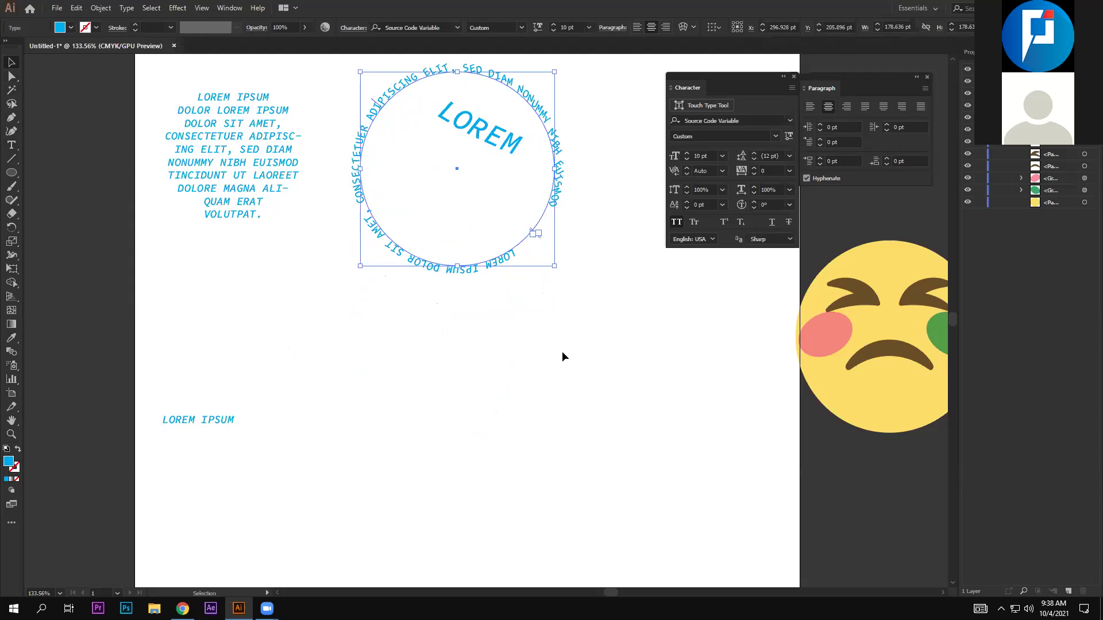
Type a new line reading WARP TEXT below the circular text
left_click(547, 359)
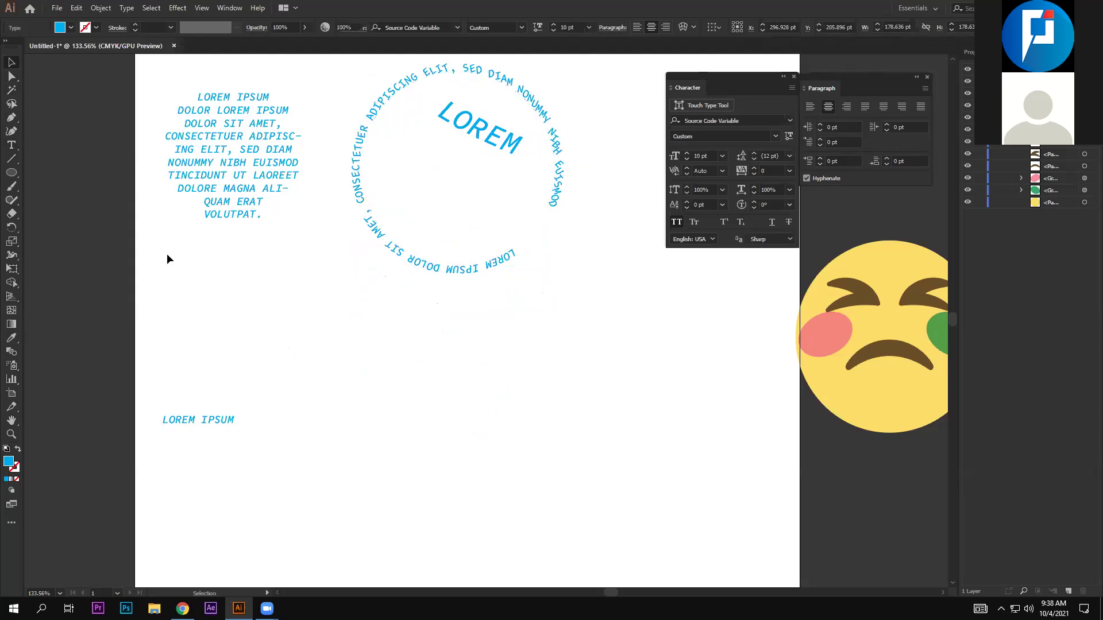
left_click(11, 145)
left_click(420, 333)
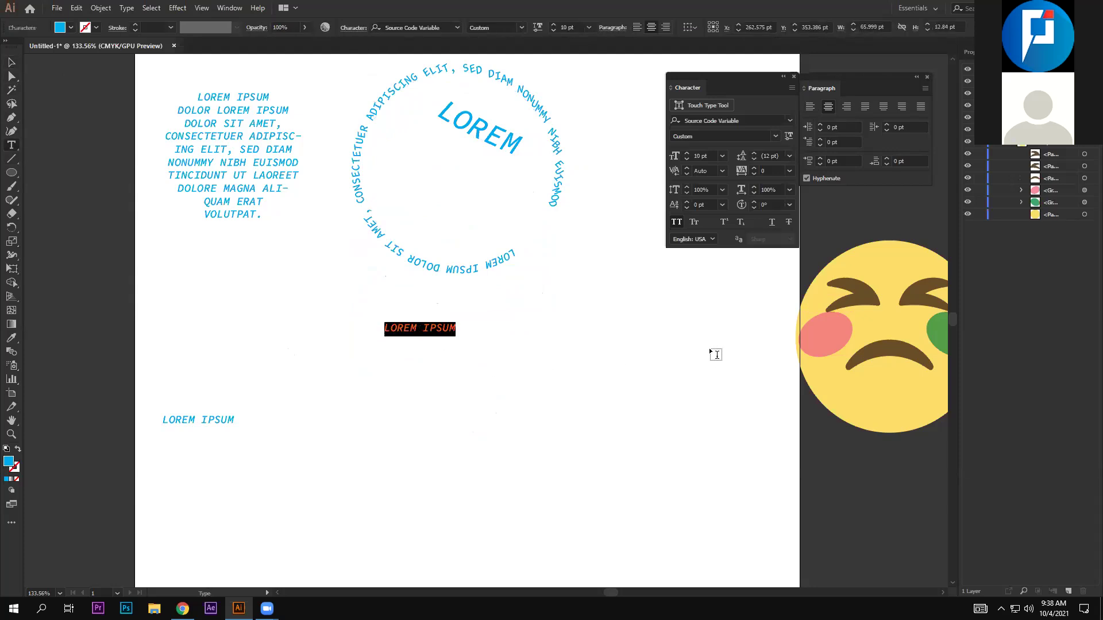
type("WARP TE")
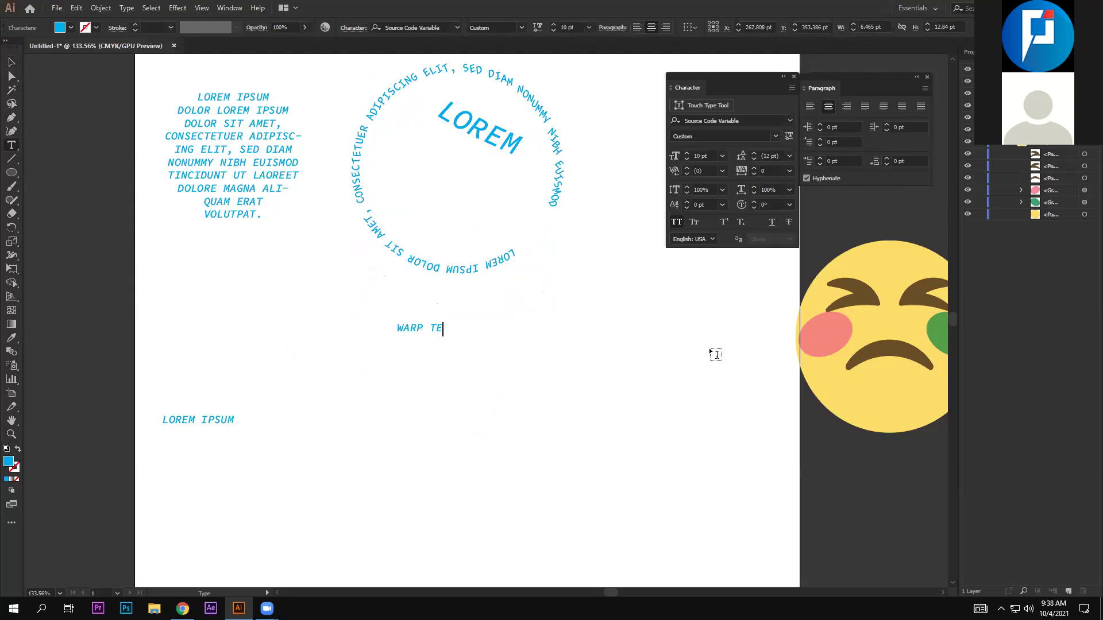
type("XT")
key("Escape")
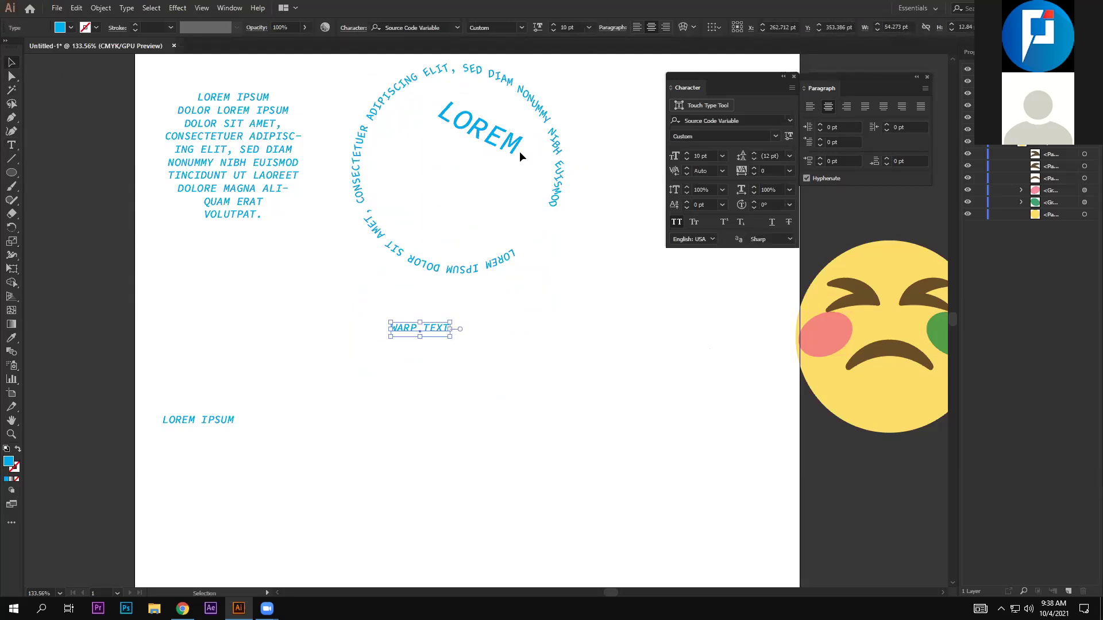
Scale WARP TEXT to about 56.2 pt, make it Bold, and close the Character and Paragraph panels
left_click_drag(448, 336, 689, 415)
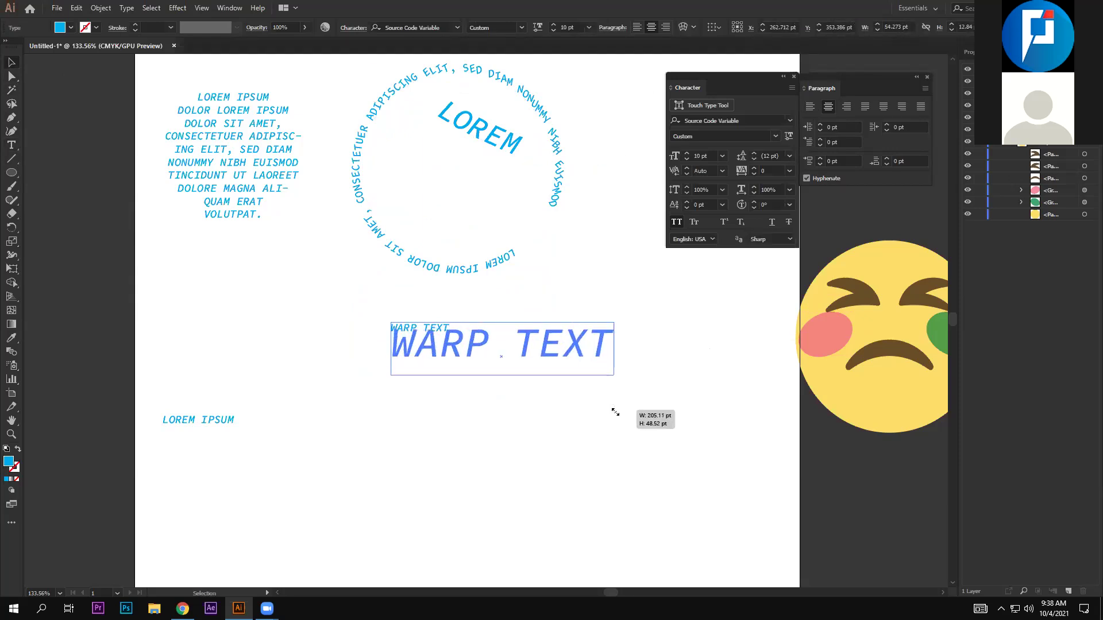
left_click(773, 135)
left_click(730, 213)
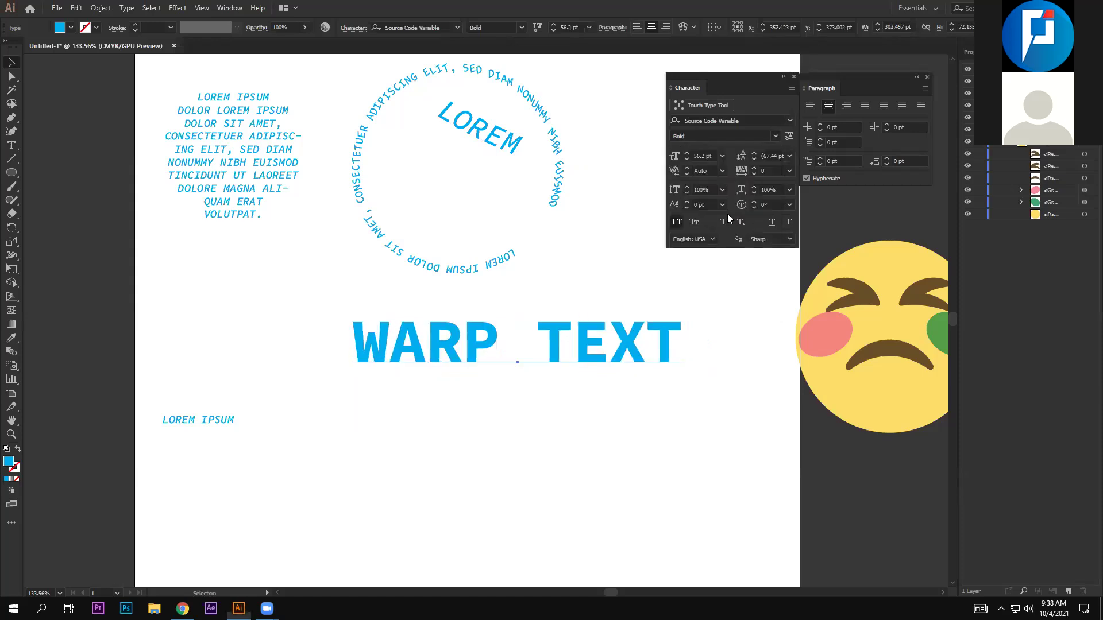
left_click(793, 77)
left_click(925, 77)
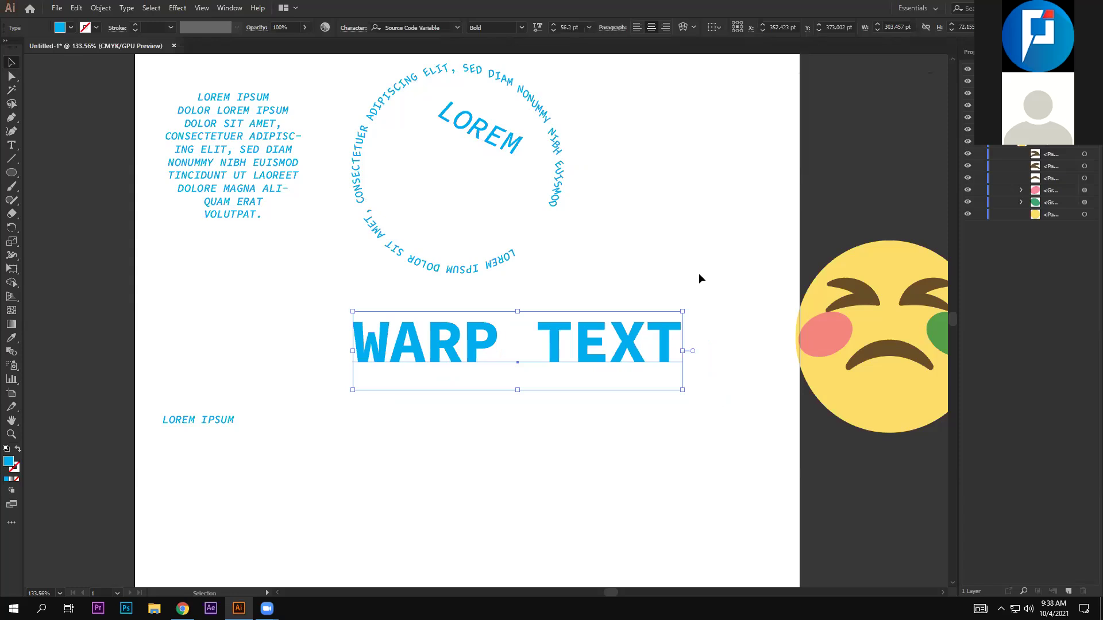
Nudge WARP TEXT left in two small drags to centre it under the ring
left_click_drag(581, 351, 555, 350)
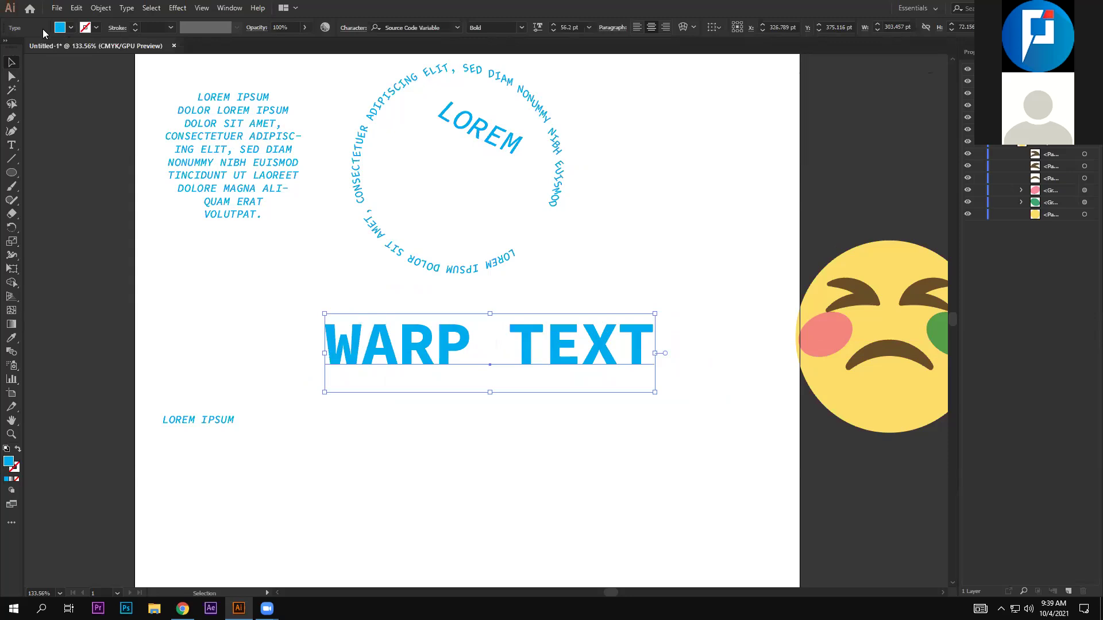
mouse_move(471, 347)
left_mouse_down()
mouse_move(426, 347)
mouse_move(440, 346)
left_mouse_up()
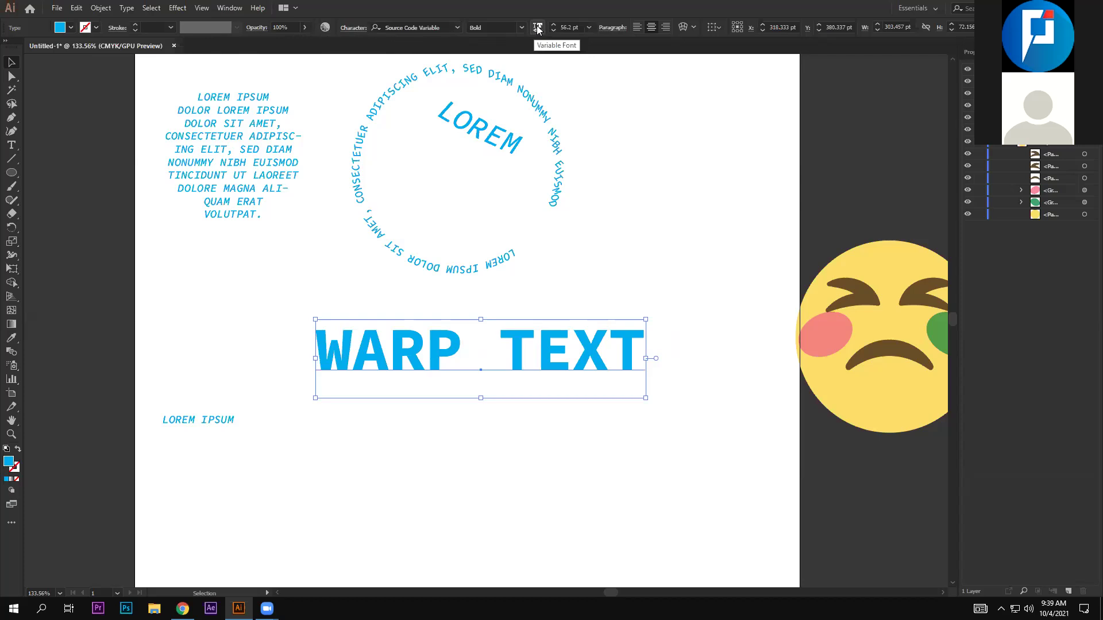
Search the control bar and menus for the envelope warp commands
left_click(694, 26)
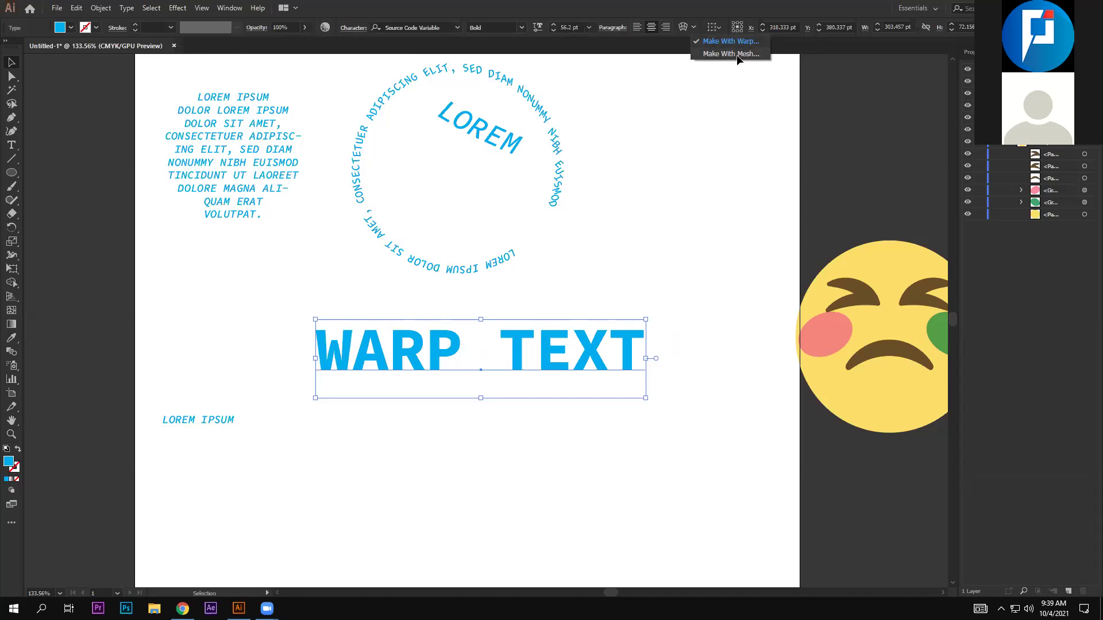
left_click(101, 9)
mouse_move(131, 332)
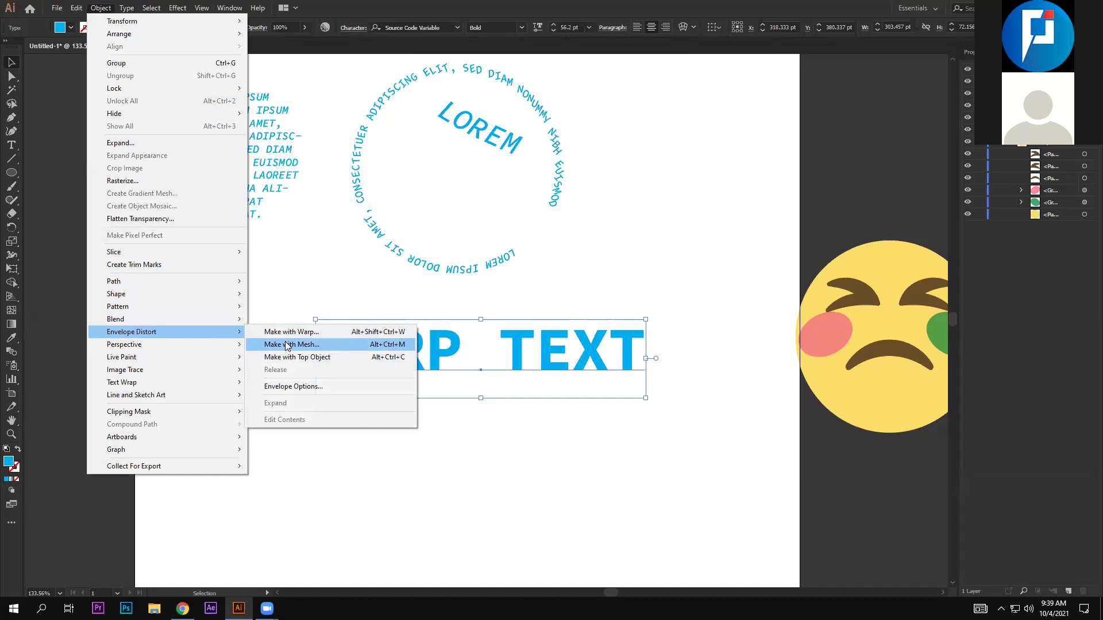
left_click(730, 252)
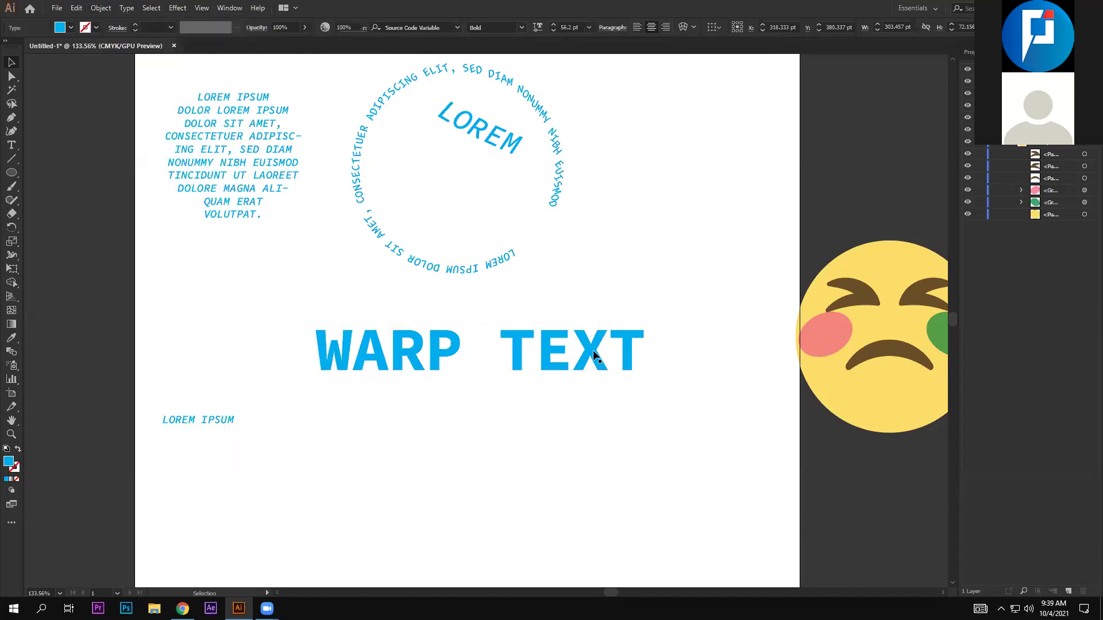
left_click(718, 27)
left_click(679, 32)
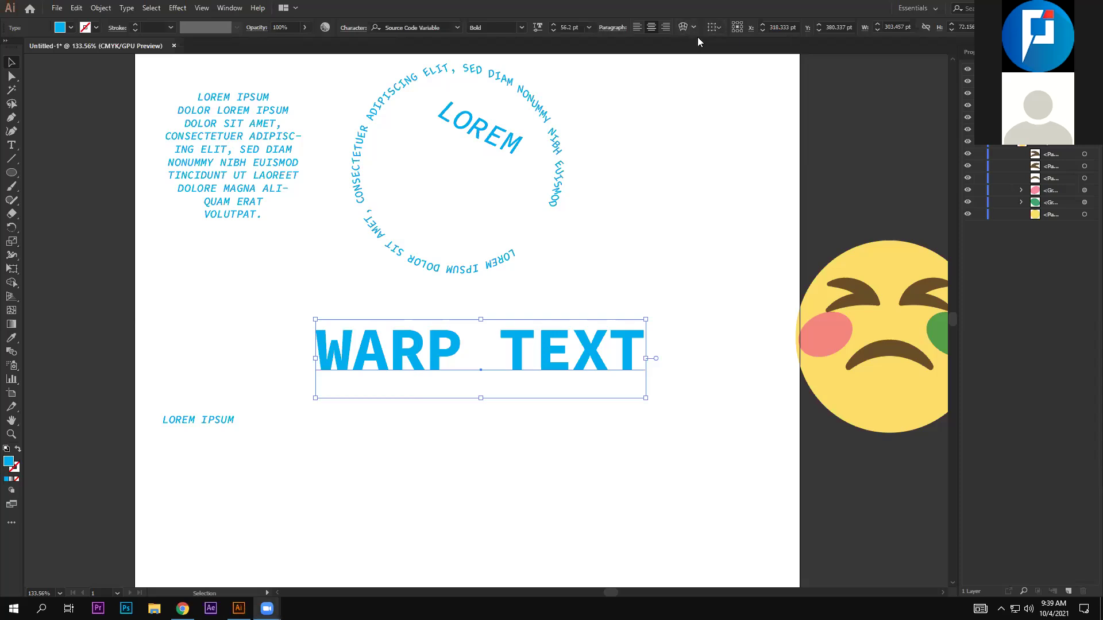
left_click(693, 27)
left_click(712, 44)
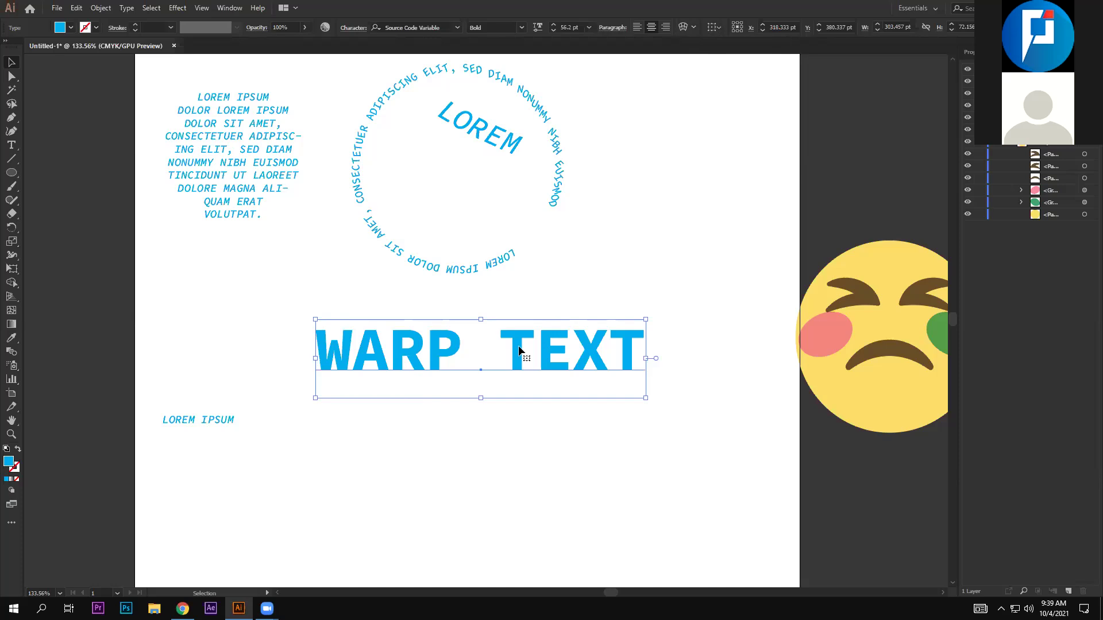
Open Make With Warp with Preview on and try the Arc, Arch, Shell Lower and Wave styles
left_click(683, 27)
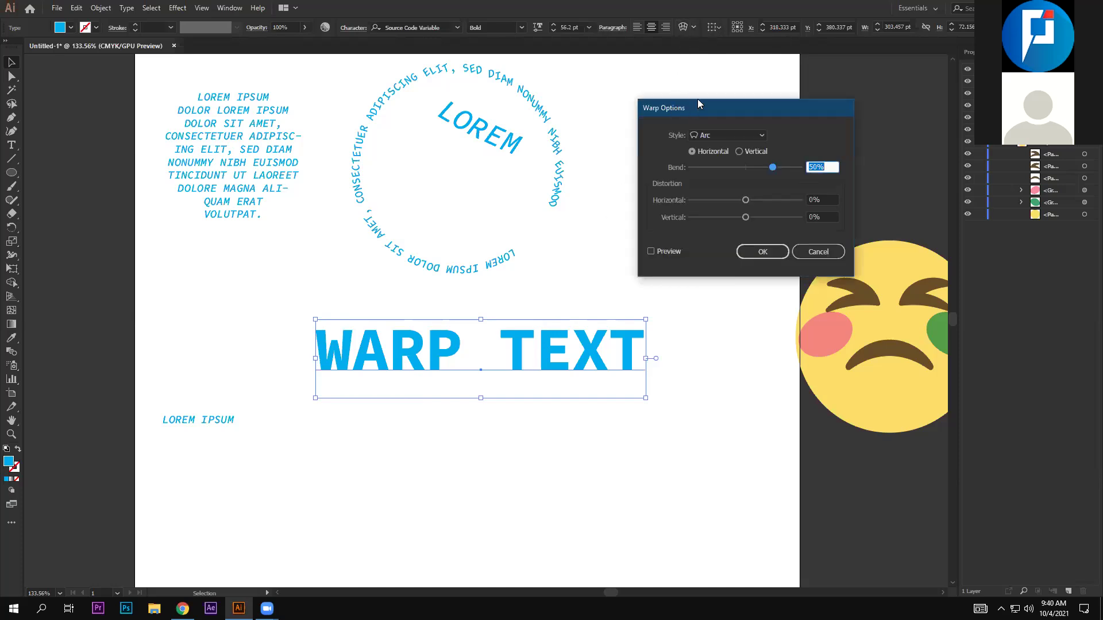
left_click_drag(698, 99, 712, 83)
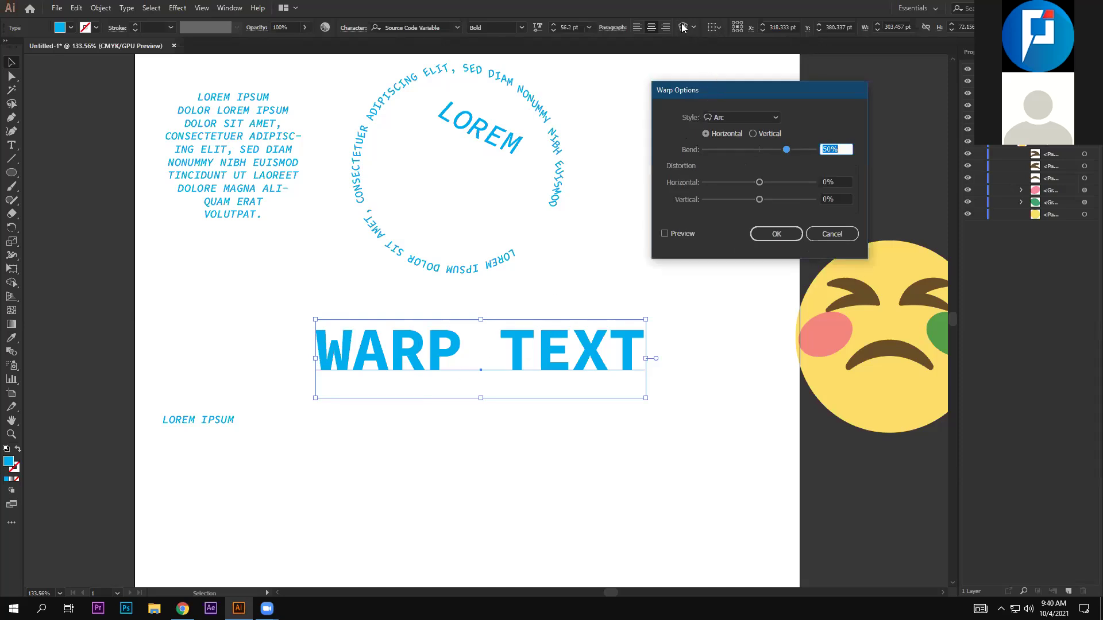
left_click(665, 234)
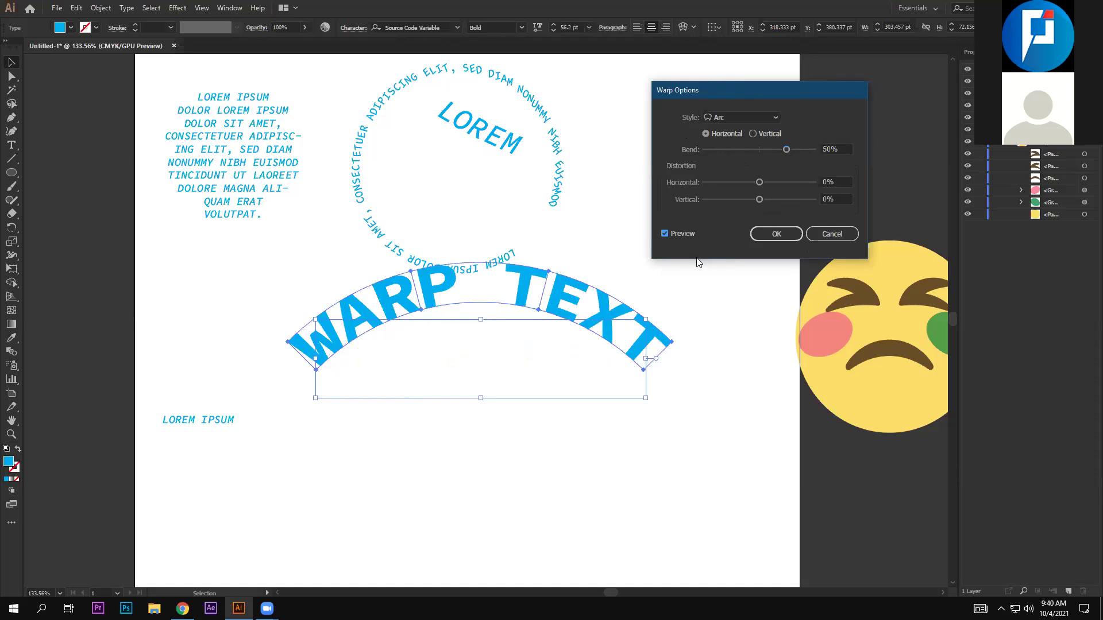
left_click(743, 117)
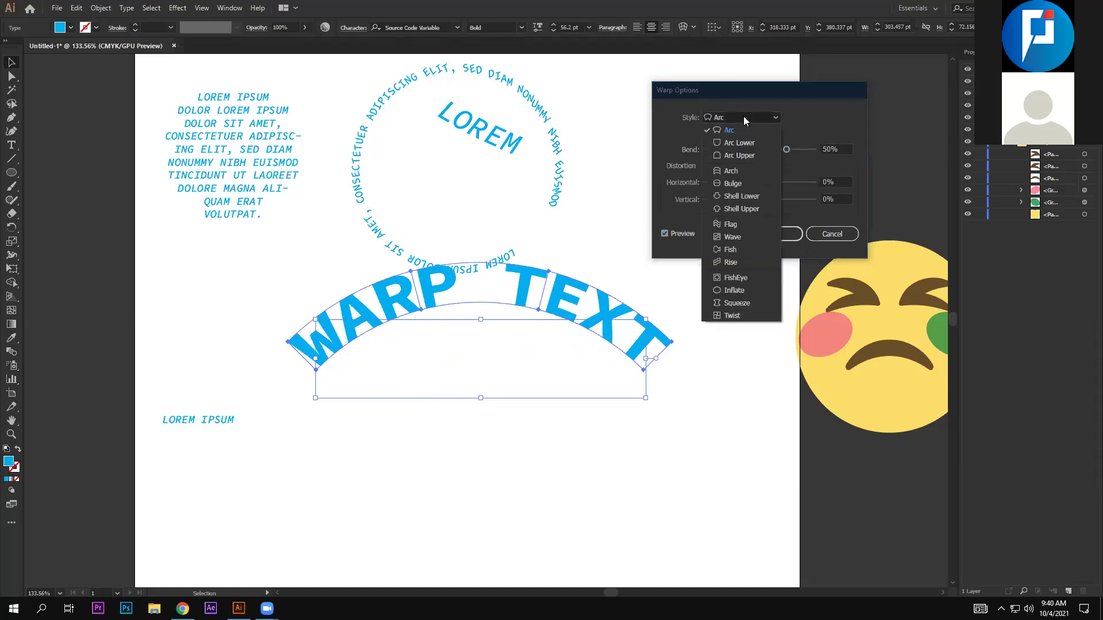
left_click(739, 143)
left_click(741, 117)
left_click(739, 155)
left_click(741, 117)
left_click(738, 170)
left_click(739, 117)
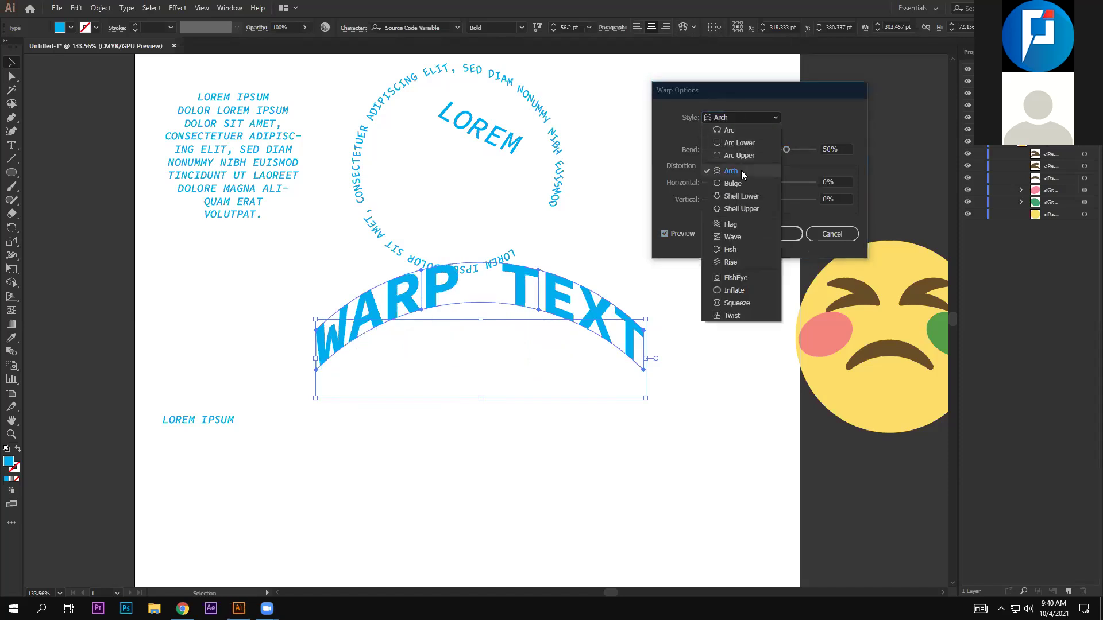
left_click(741, 196)
left_click(738, 114)
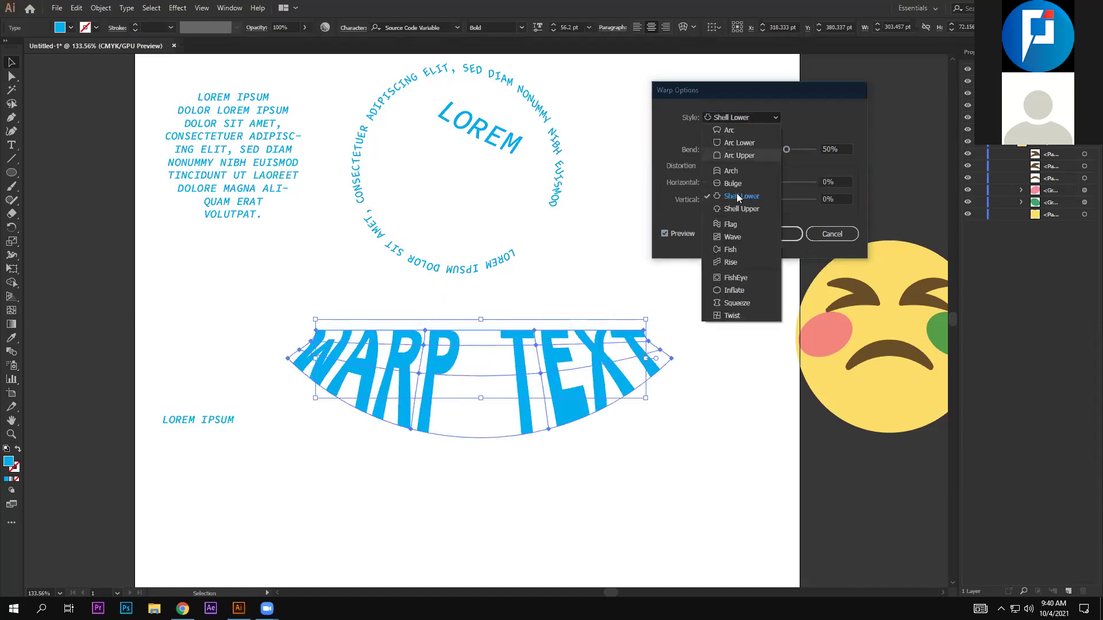
left_click(740, 234)
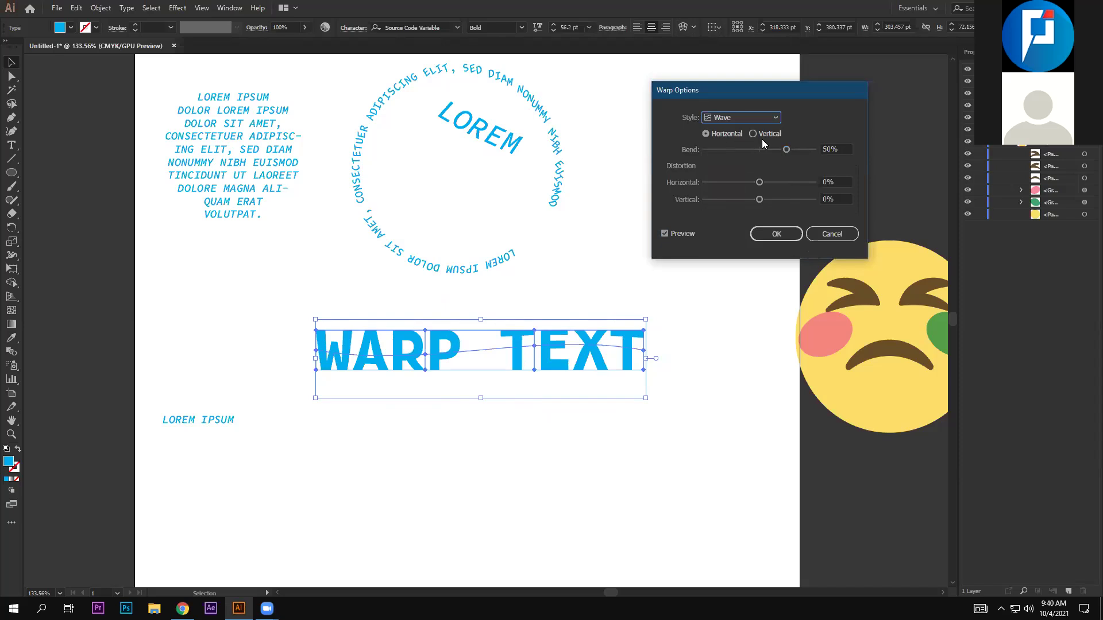
Apply a horizontal Arc Lower warp with Bend 16%, Horizontal 29%, Vertical 19%
left_click(753, 133)
mouse_move(785, 151)
left_mouse_down()
mouse_move(766, 152)
mouse_move(769, 200)
left_mouse_up()
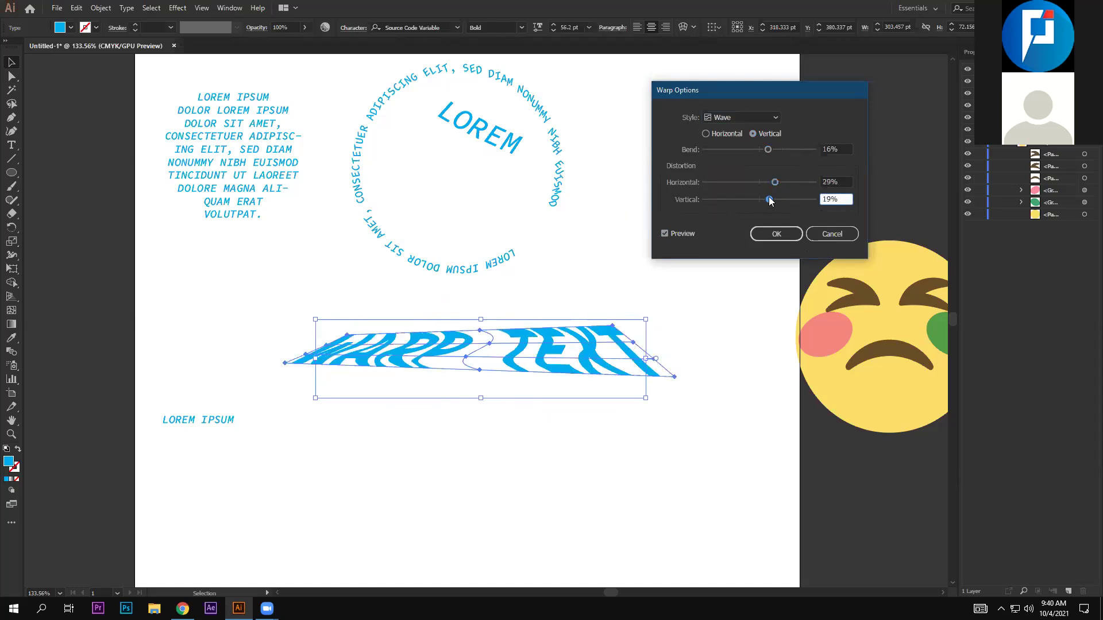
left_click(742, 118)
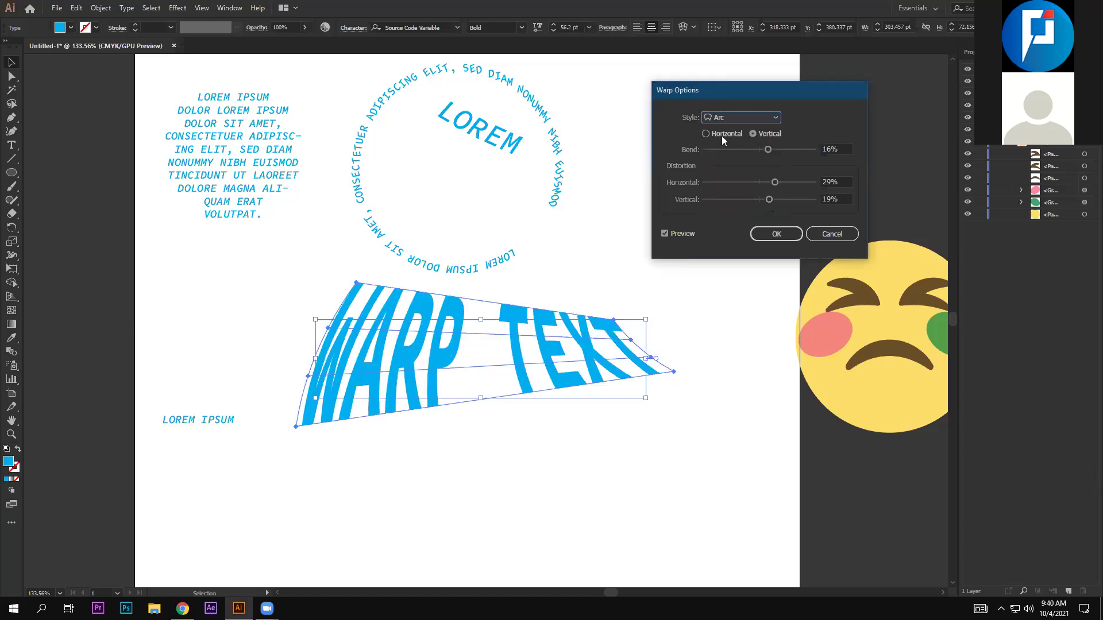
left_click(723, 135)
left_click(731, 116)
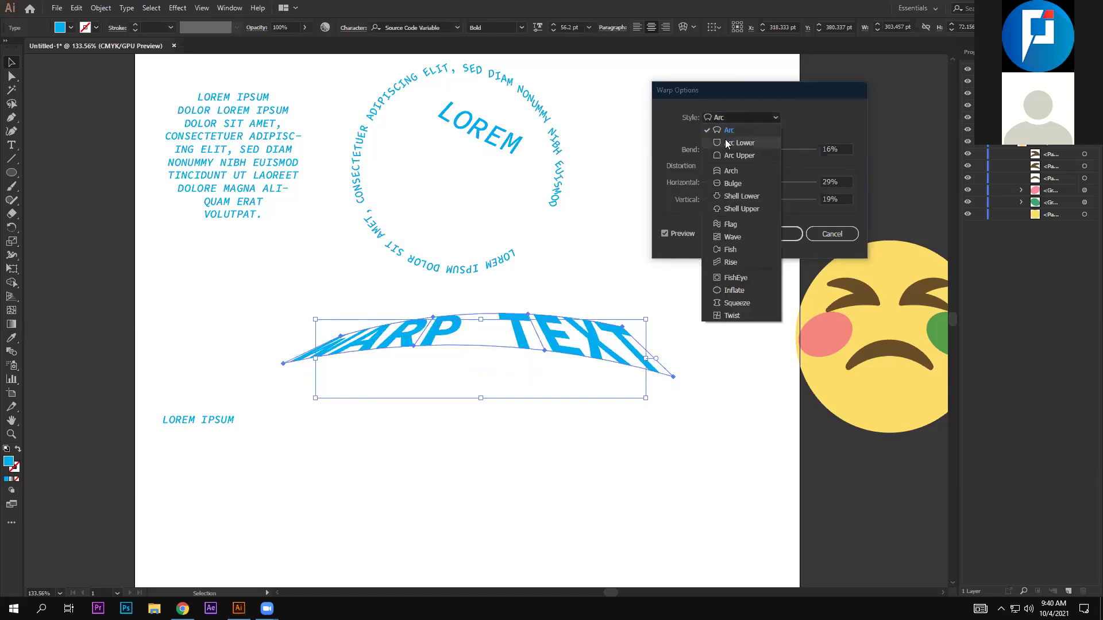
left_click(724, 140)
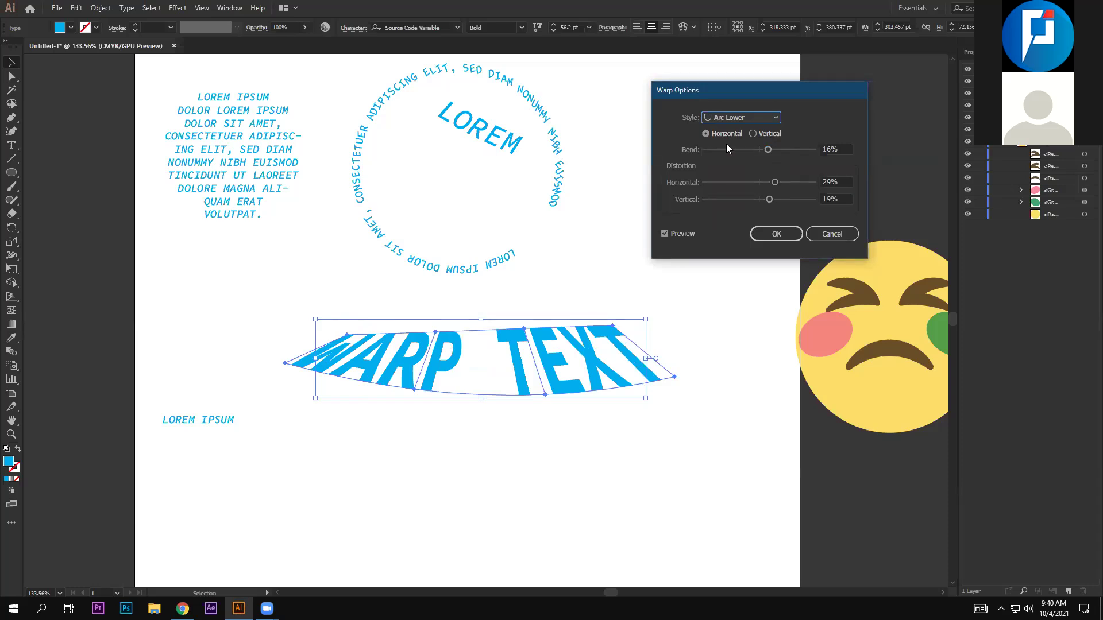
left_click(772, 232)
left_click(719, 322)
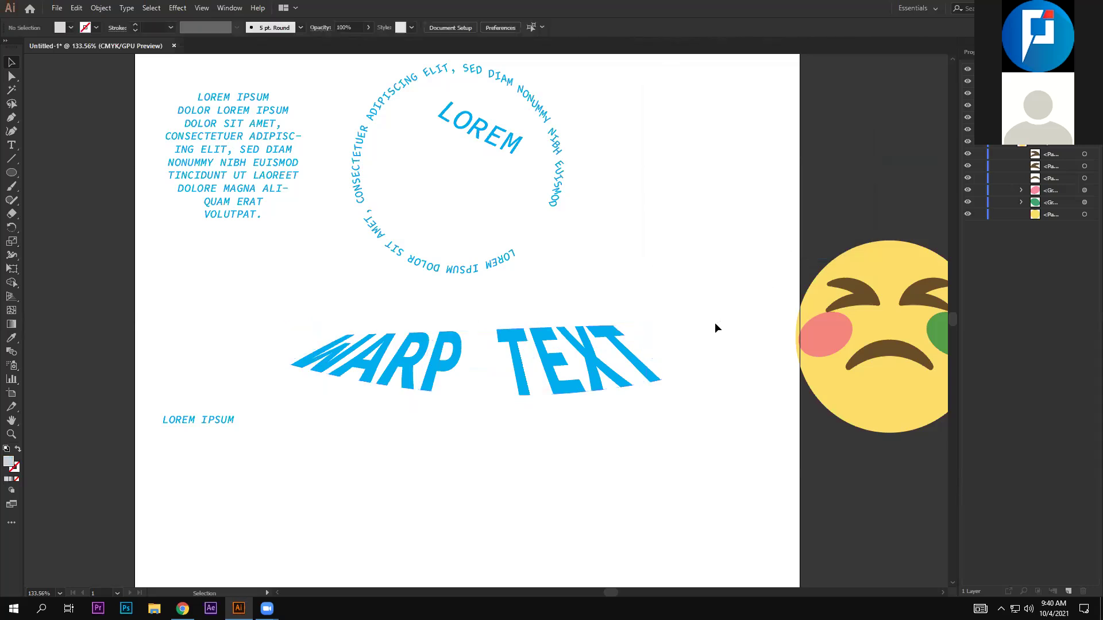
Drag the warped WARP TEXT a little higher and left, closer beneath the ring
left_click_drag(548, 367, 728, 164)
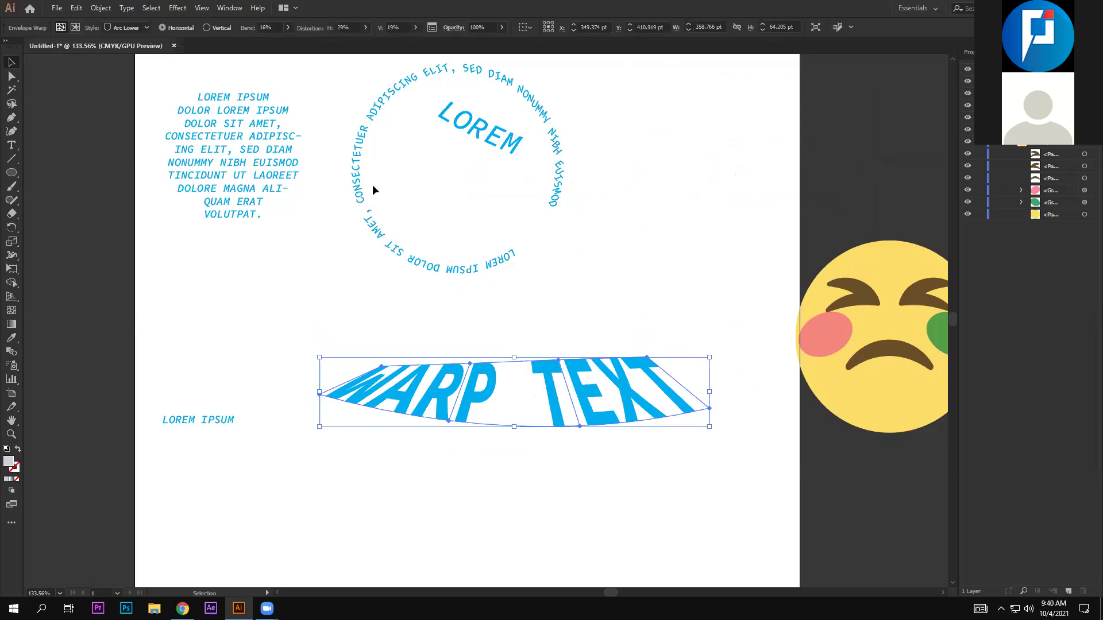
left_click_drag(462, 386, 466, 365)
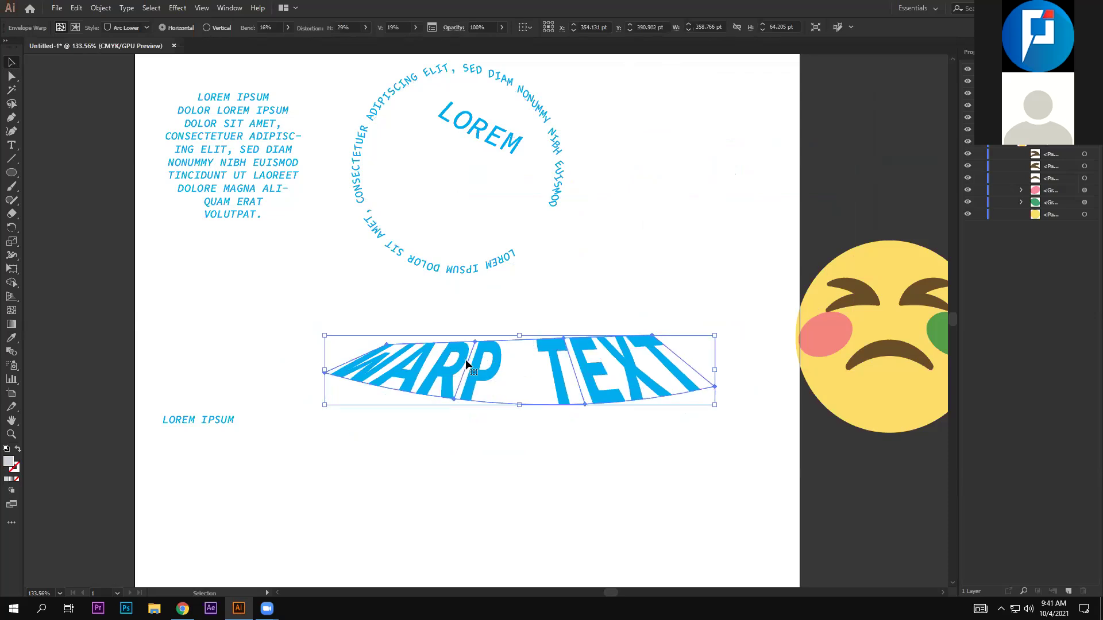
mouse_move(493, 363)
left_mouse_down()
mouse_move(504, 332)
mouse_move(455, 342)
mouse_move(465, 360)
left_mouse_up()
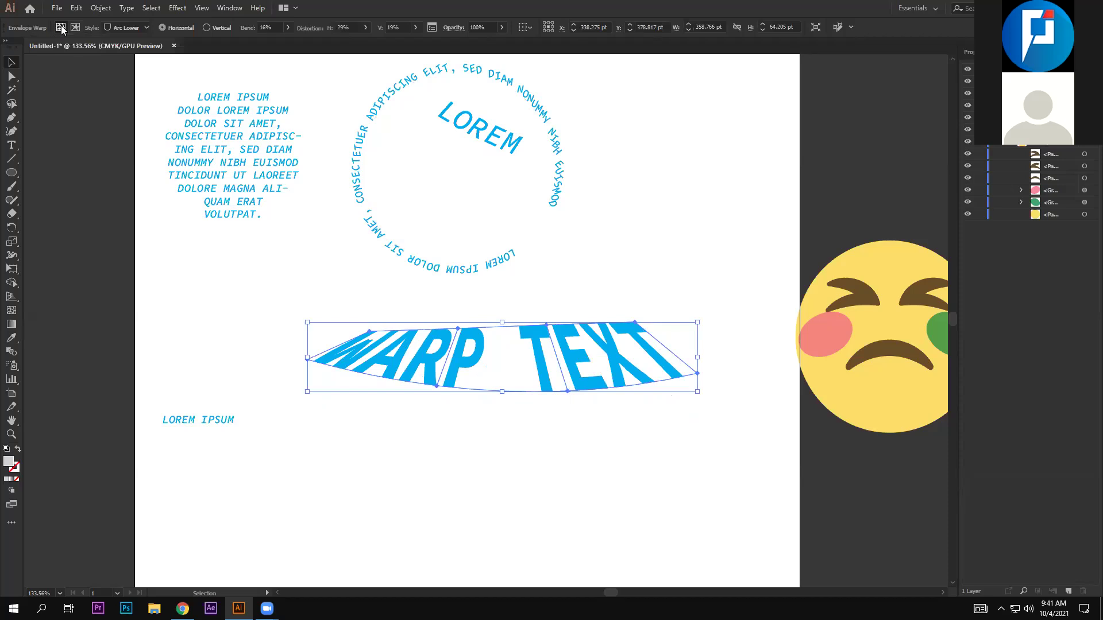
Retype the P of the warped WARP TEXT as R inside its envelope so it reads WARR TEXT
left_click(75, 27)
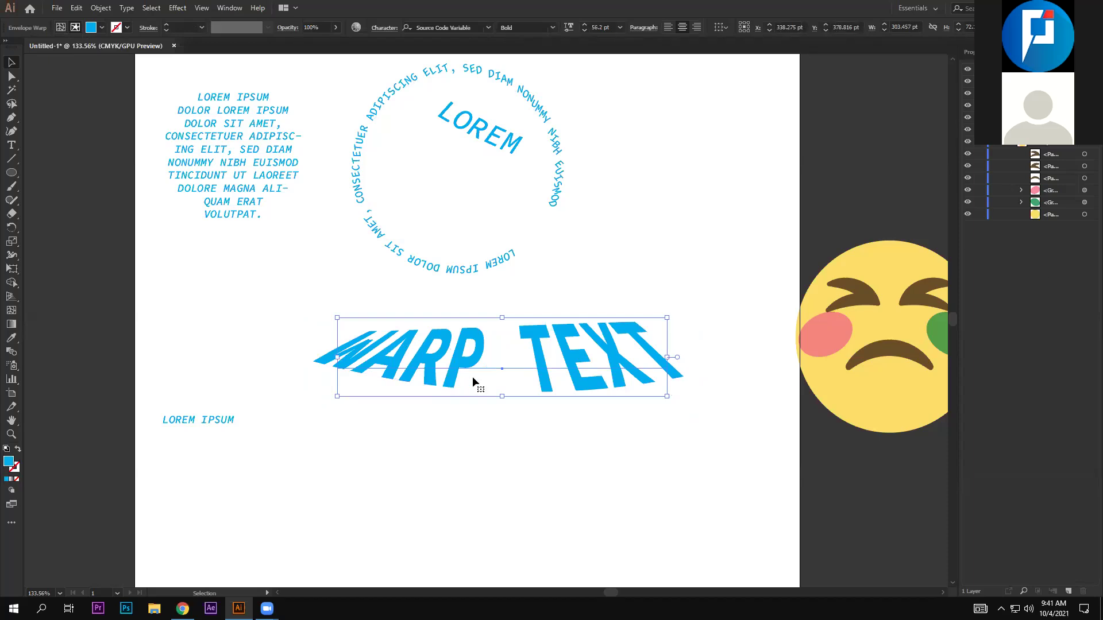
left_click_drag(472, 377, 465, 371)
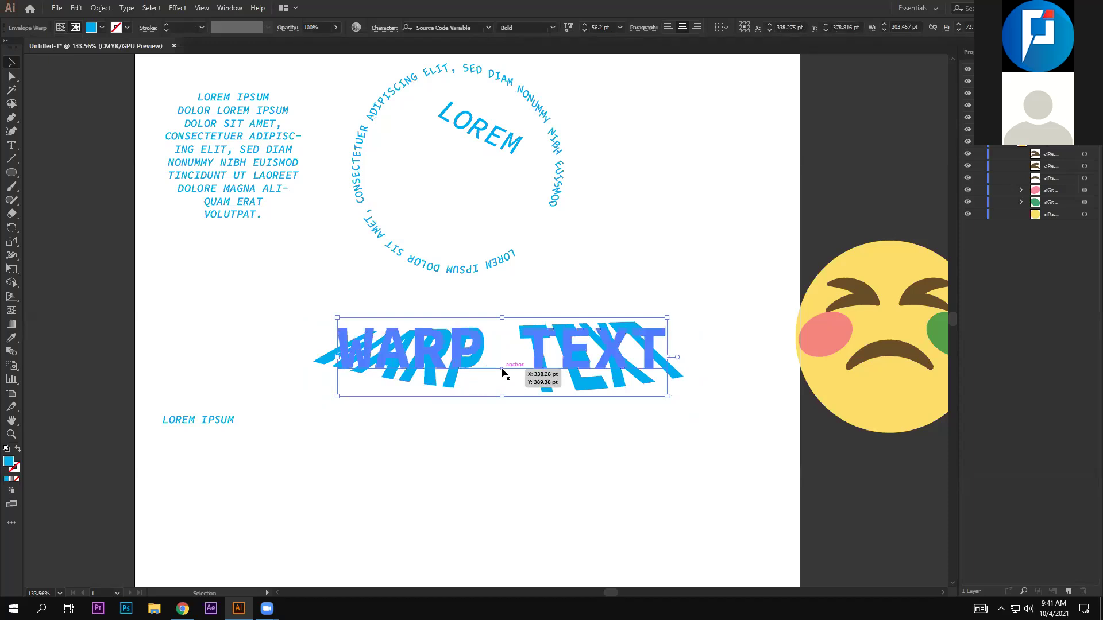
double_click(464, 364)
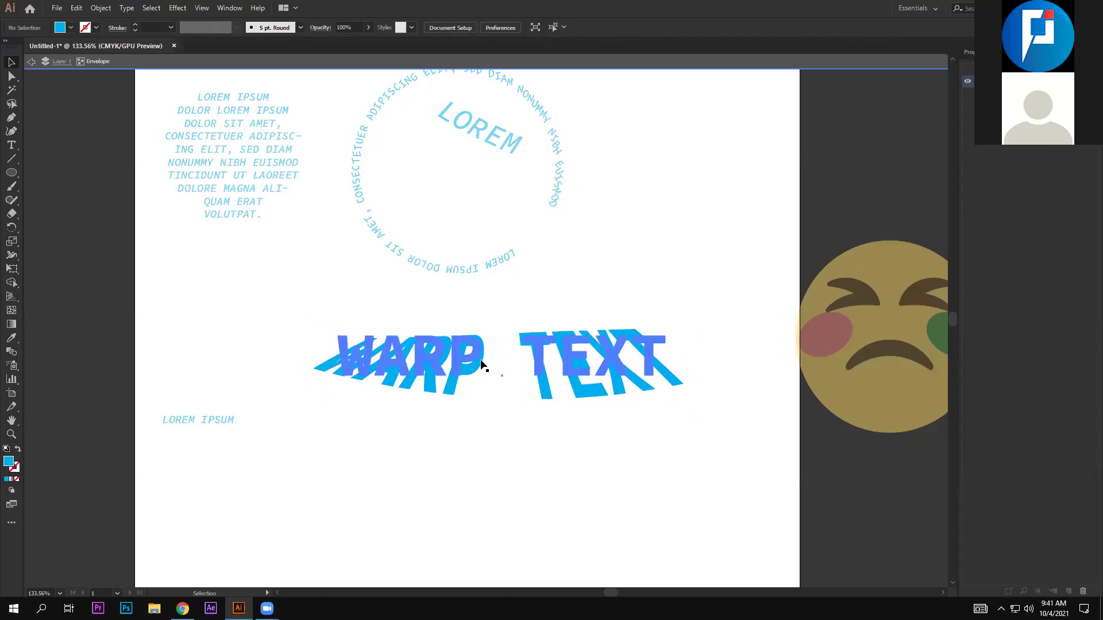
left_click(468, 352)
double_click(468, 352)
key("ctrl+a")
left_click_drag(476, 351, 456, 352)
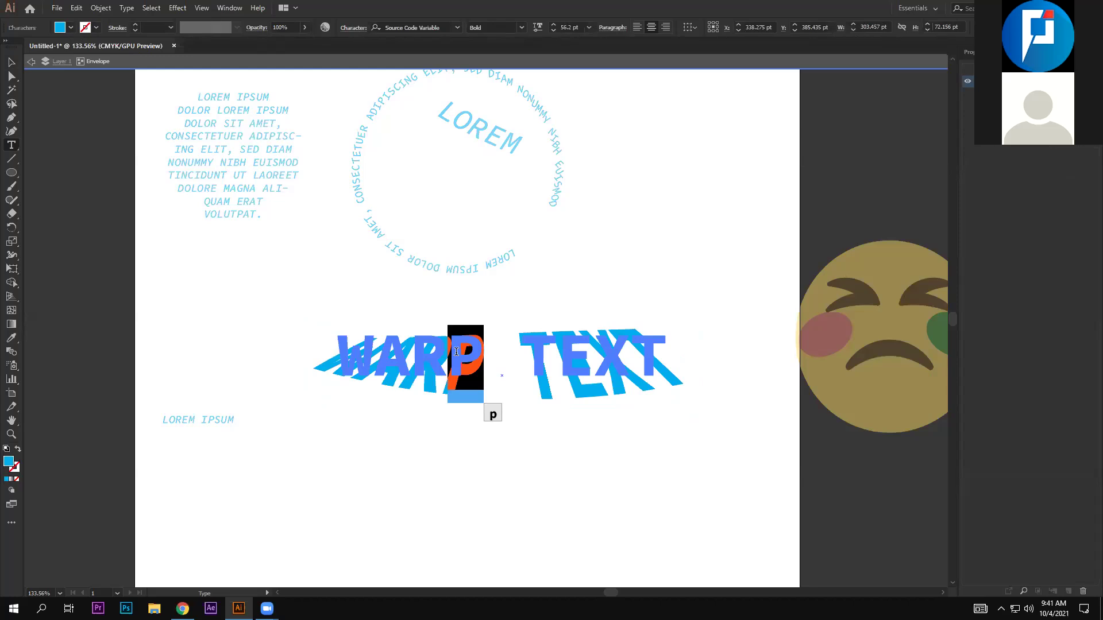
type("r")
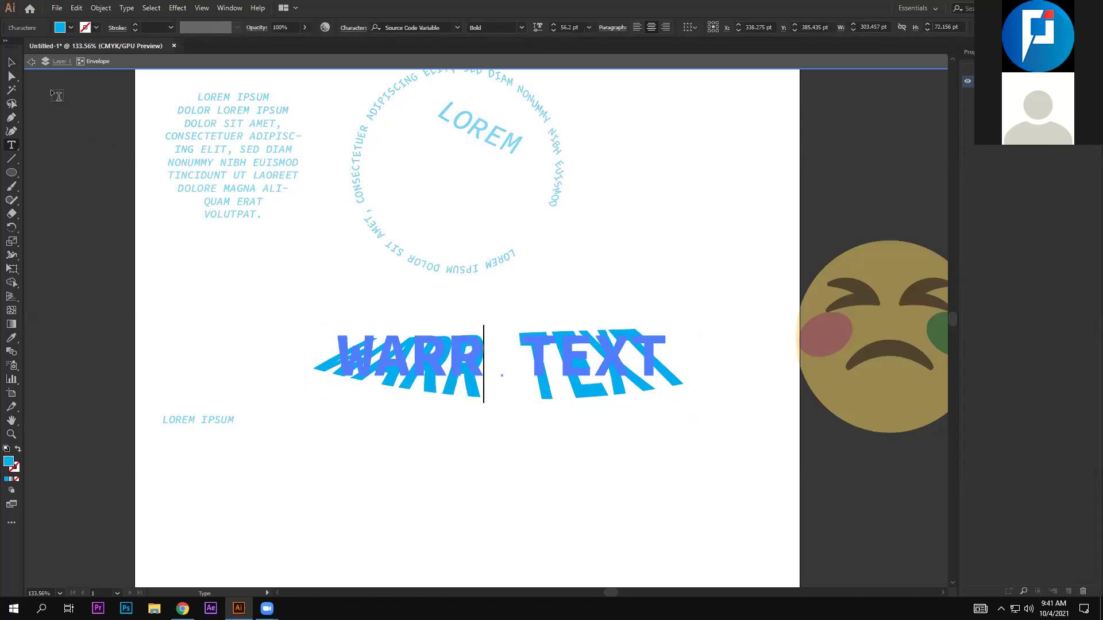
left_click(11, 62)
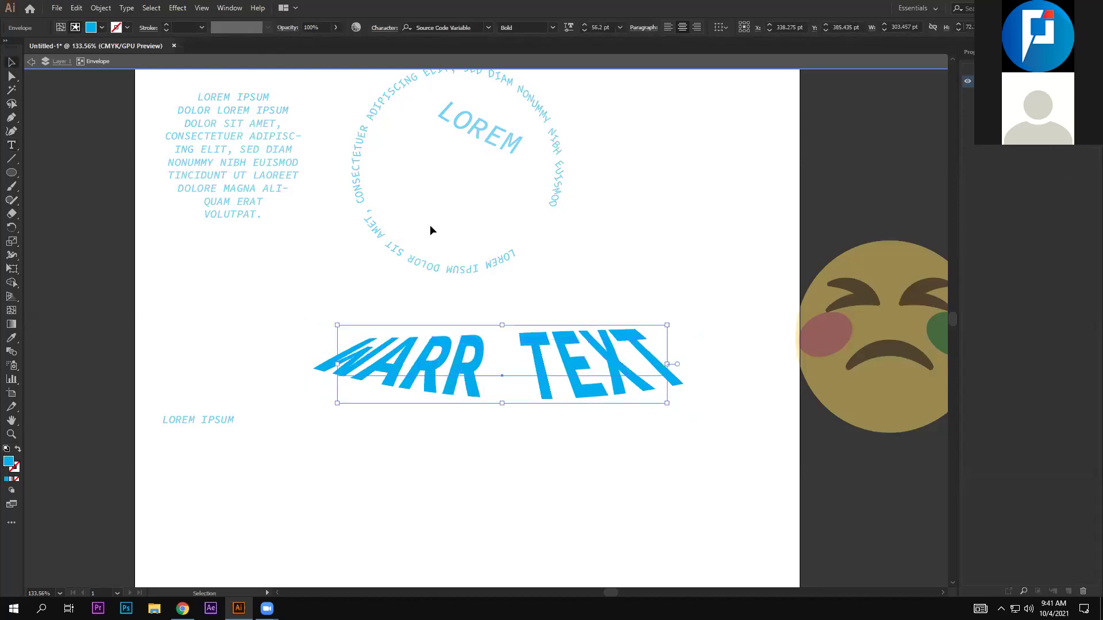
left_click(29, 63)
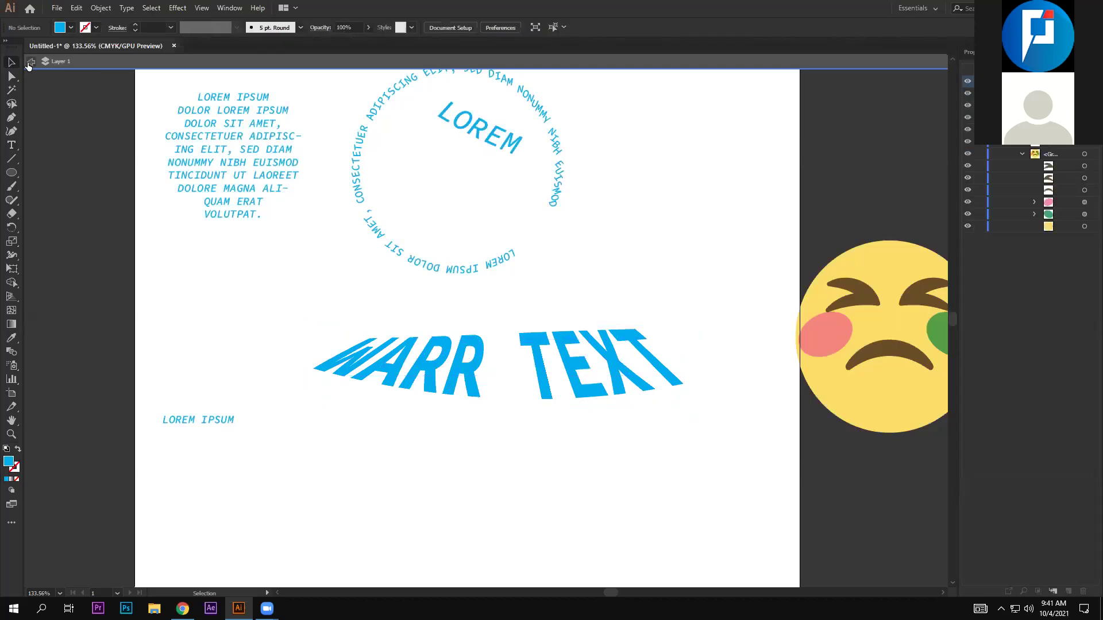
left_click(29, 62)
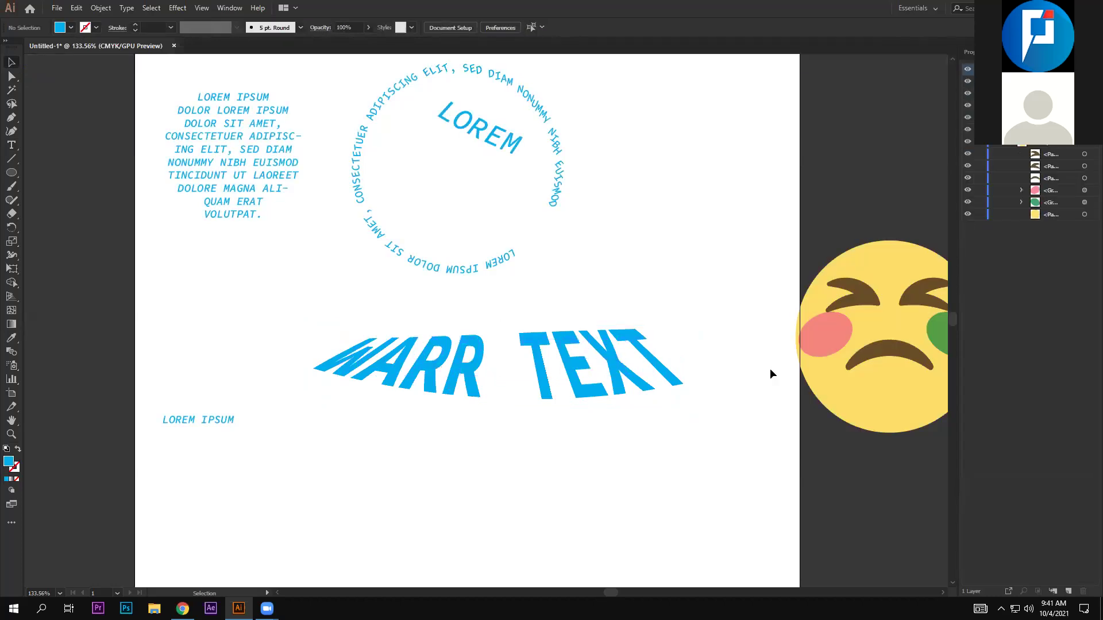
Move WARR TEXT to the upper right, then type a plain WARP TEXT below the ring and enlarge it
left_click_drag(607, 371, 790, 151)
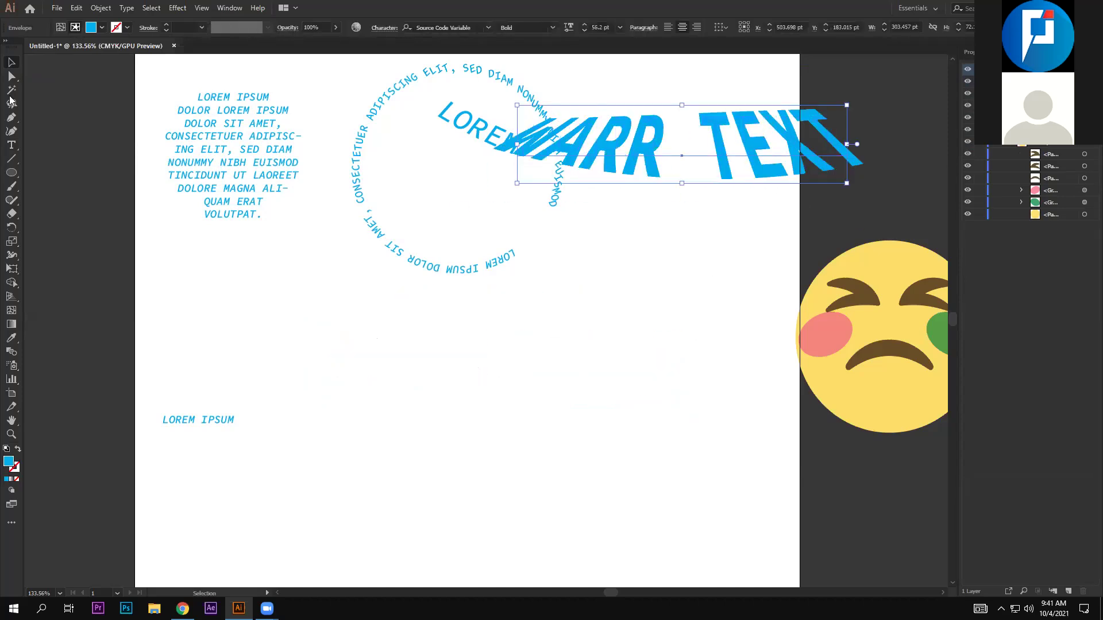
left_click(11, 145)
left_click(369, 331)
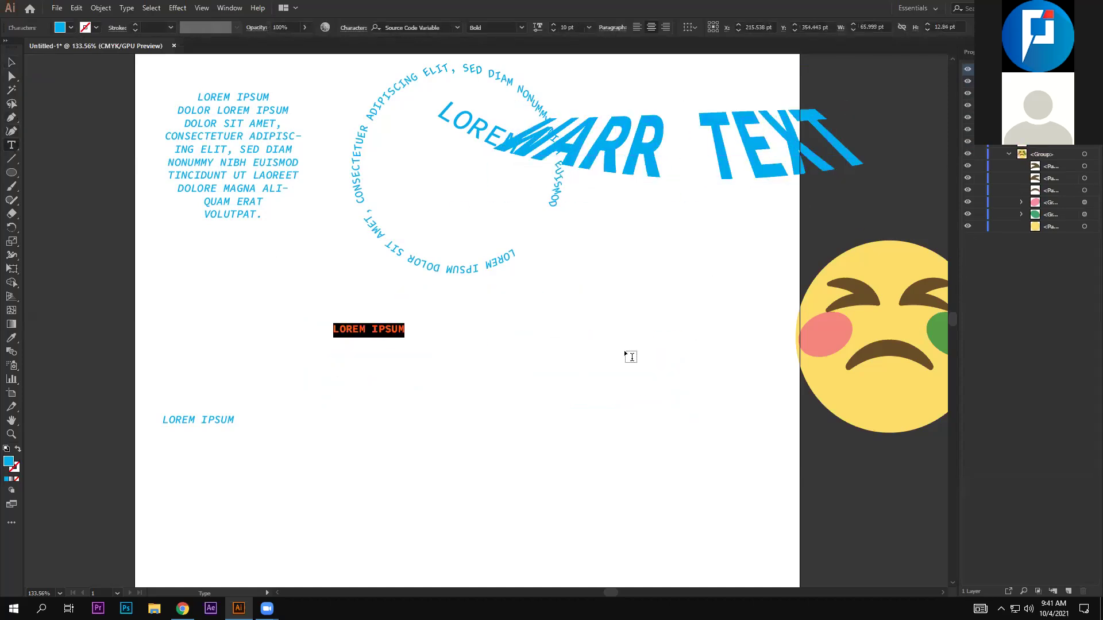
type("WARP TEXT`")
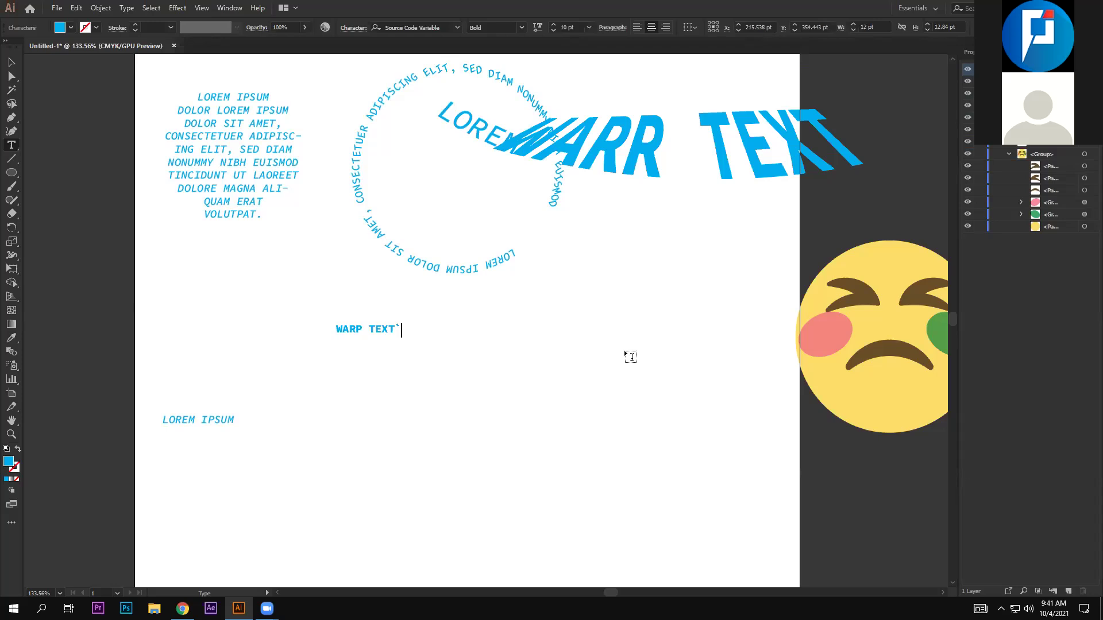
key("BackSpace")
key("Escape")
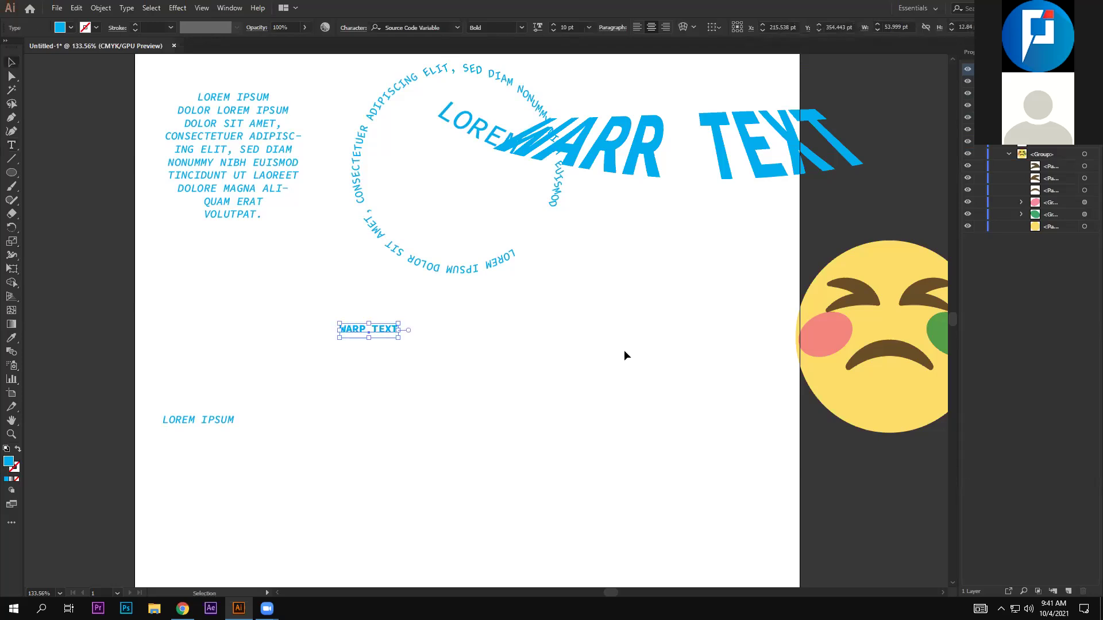
mouse_move(399, 337)
left_mouse_down()
mouse_move(781, 494)
mouse_move(769, 425)
left_mouse_up()
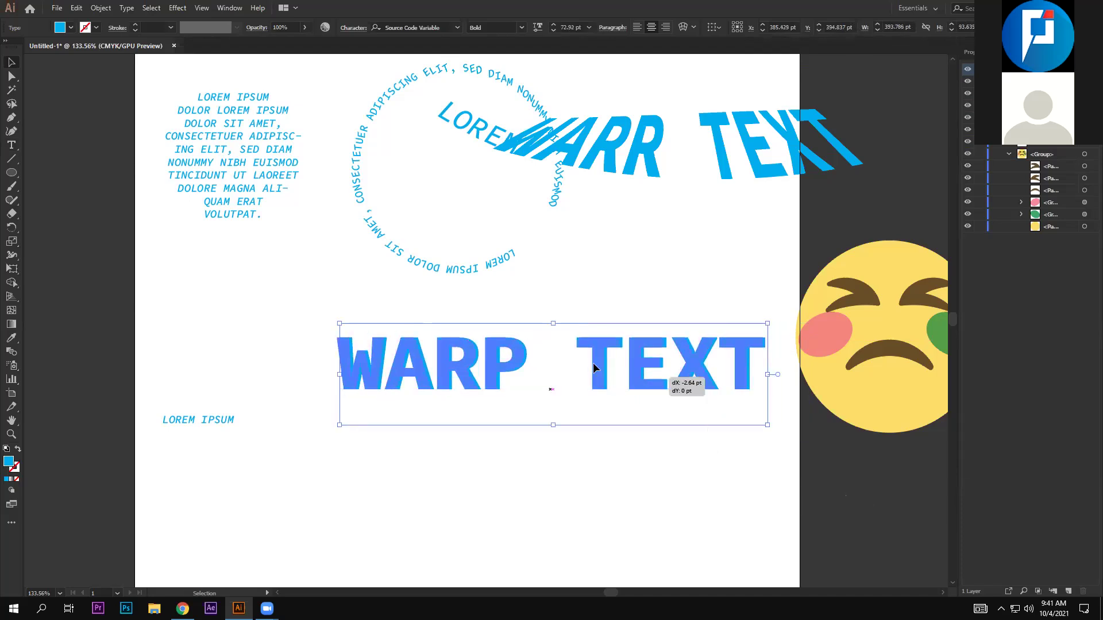
left_click_drag(666, 388, 596, 371)
Apply an Envelope Distort mesh of 4 rows by 4 columns to the new WARP TEXT
left_click(101, 8)
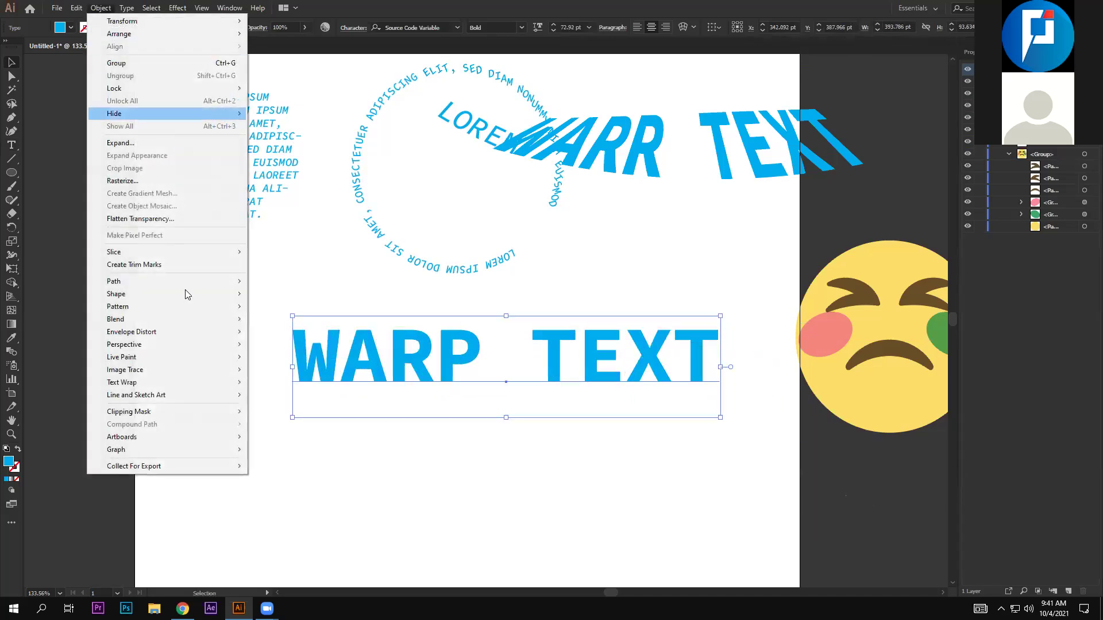
mouse_move(131, 332)
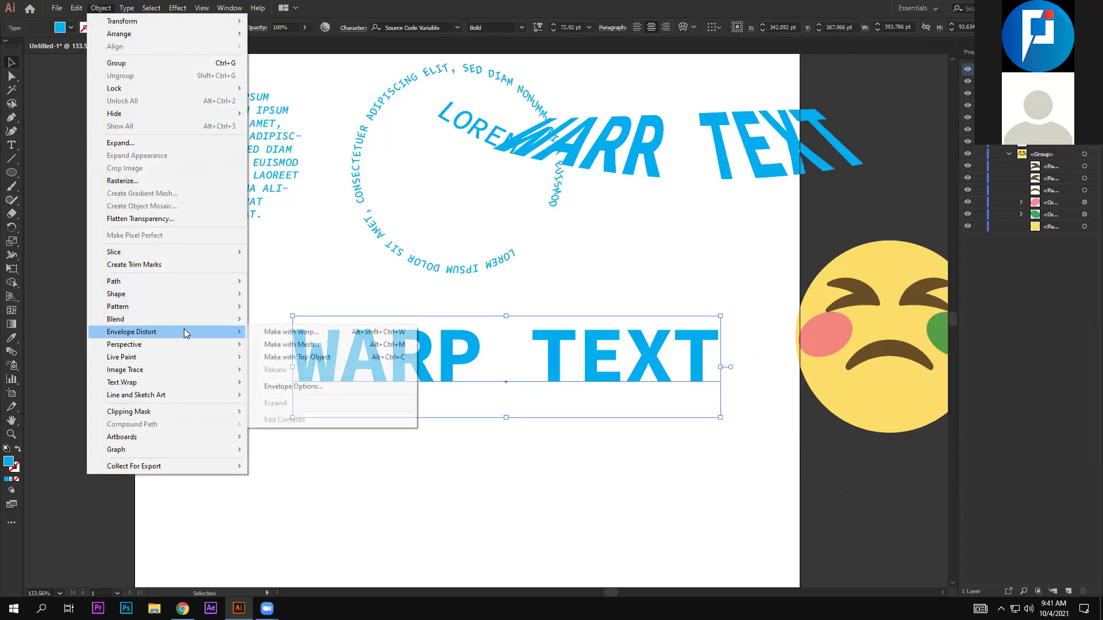
key("Right")
key("Down")
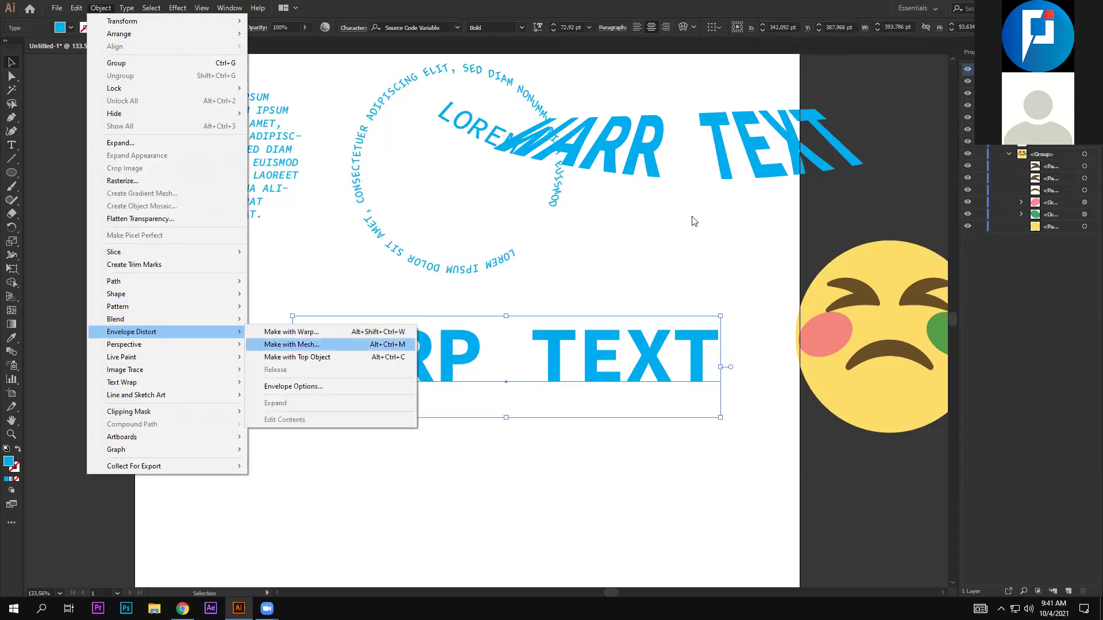
key("Return")
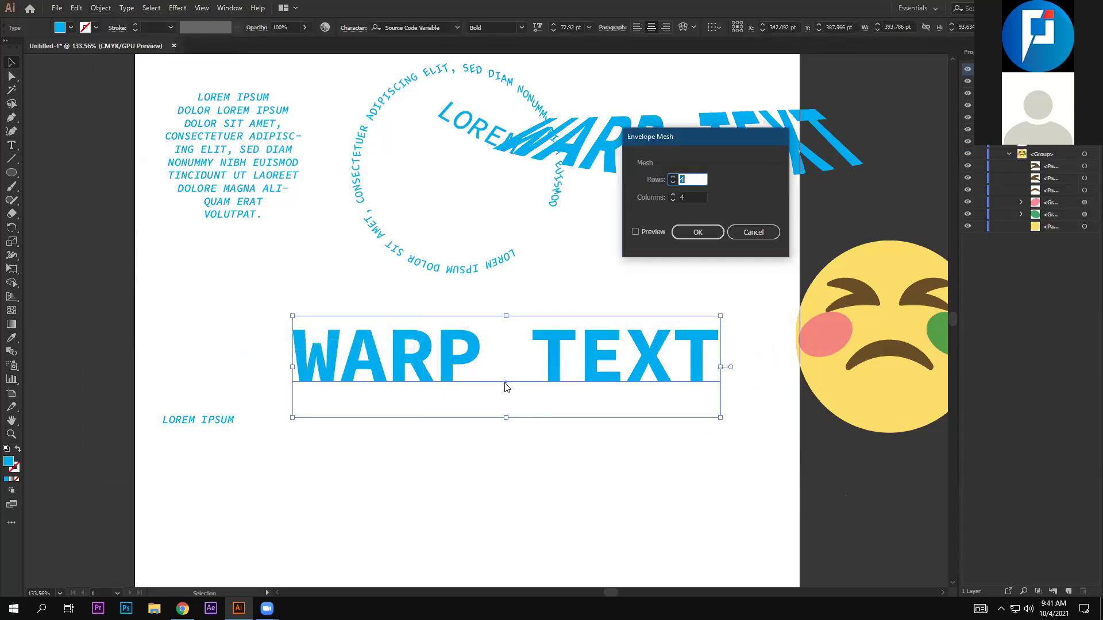
key("alt+p")
left_click(716, 235)
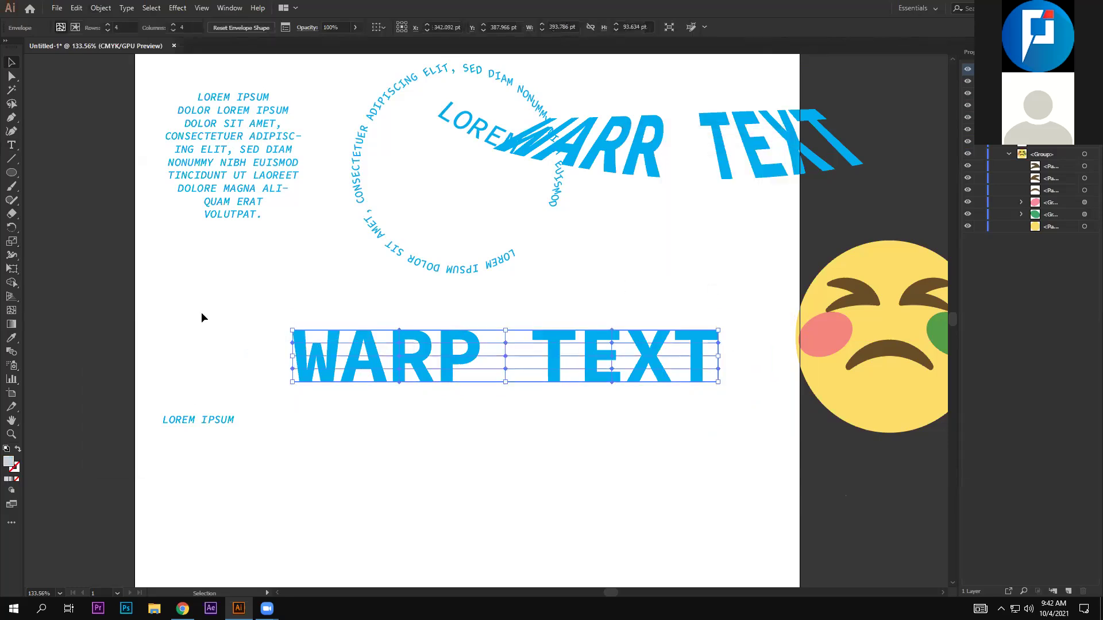
left_click(10, 78)
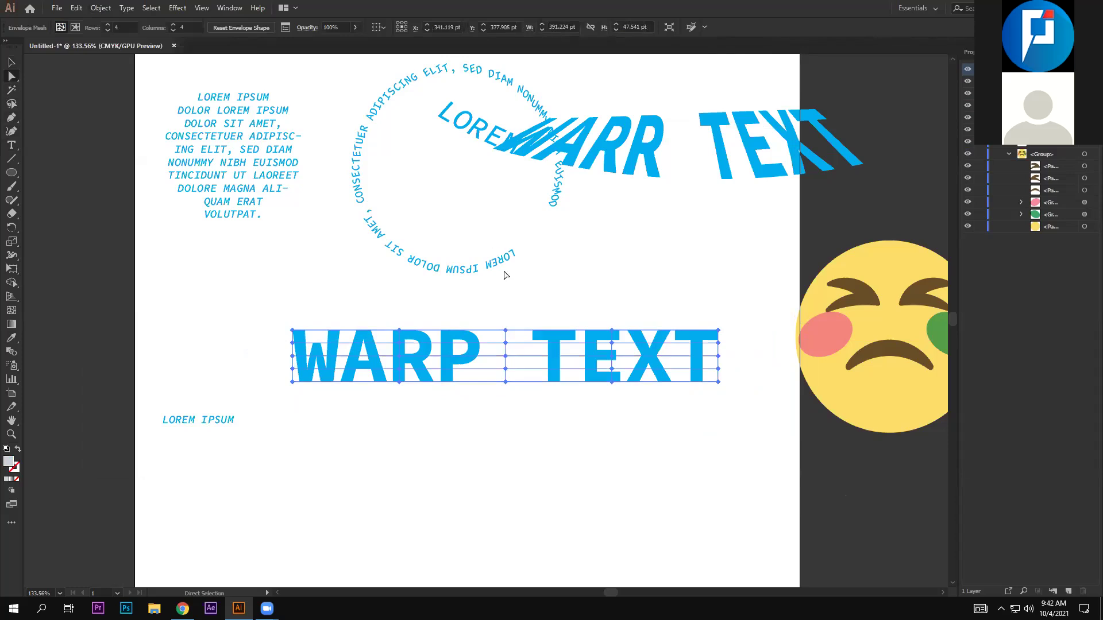
left_click(350, 294)
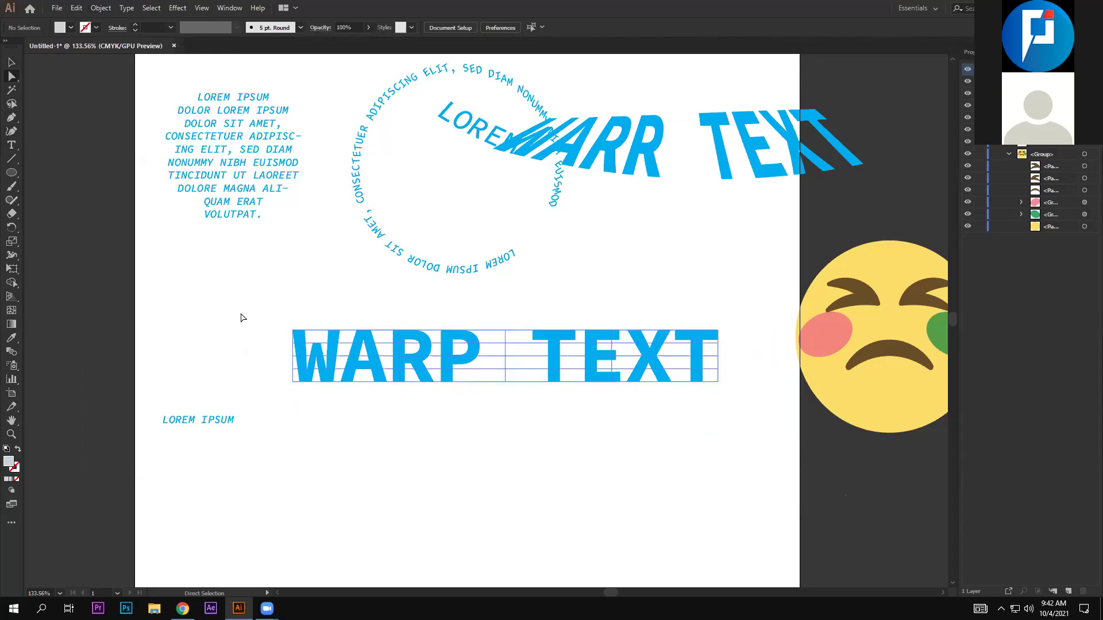
left_click_drag(603, 302, 625, 411)
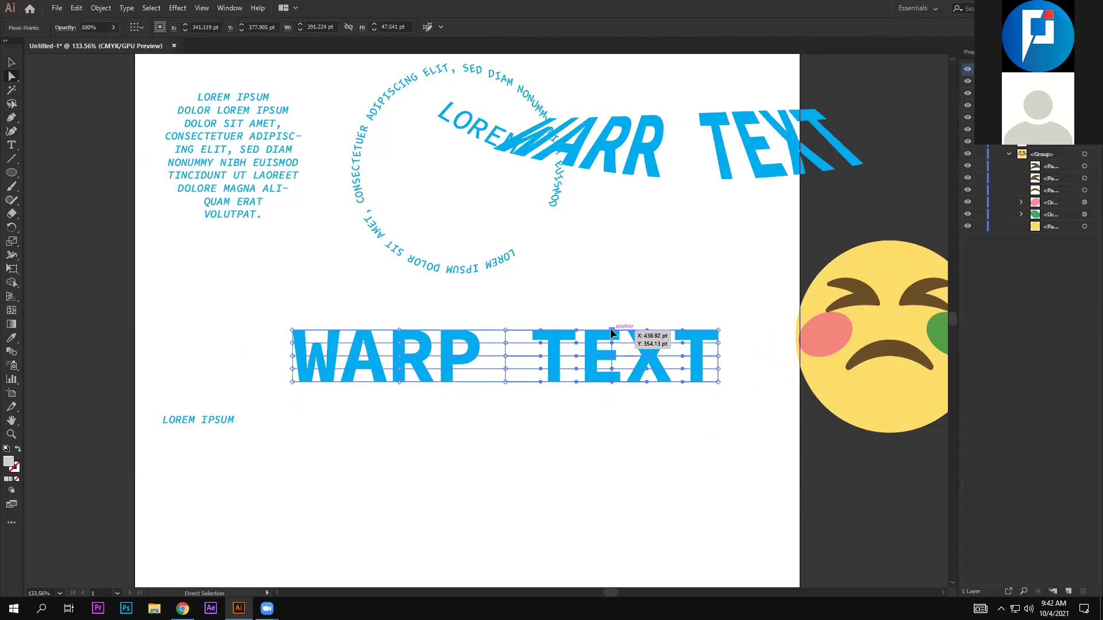
left_click(611, 330)
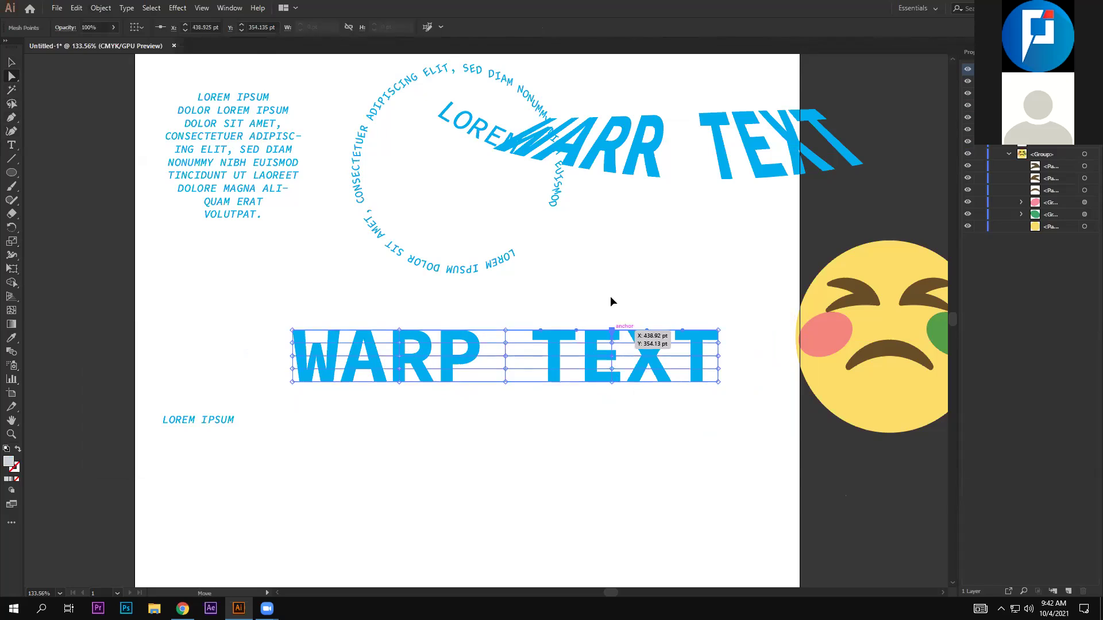
left_click_drag(612, 330, 611, 295)
left_click(608, 413)
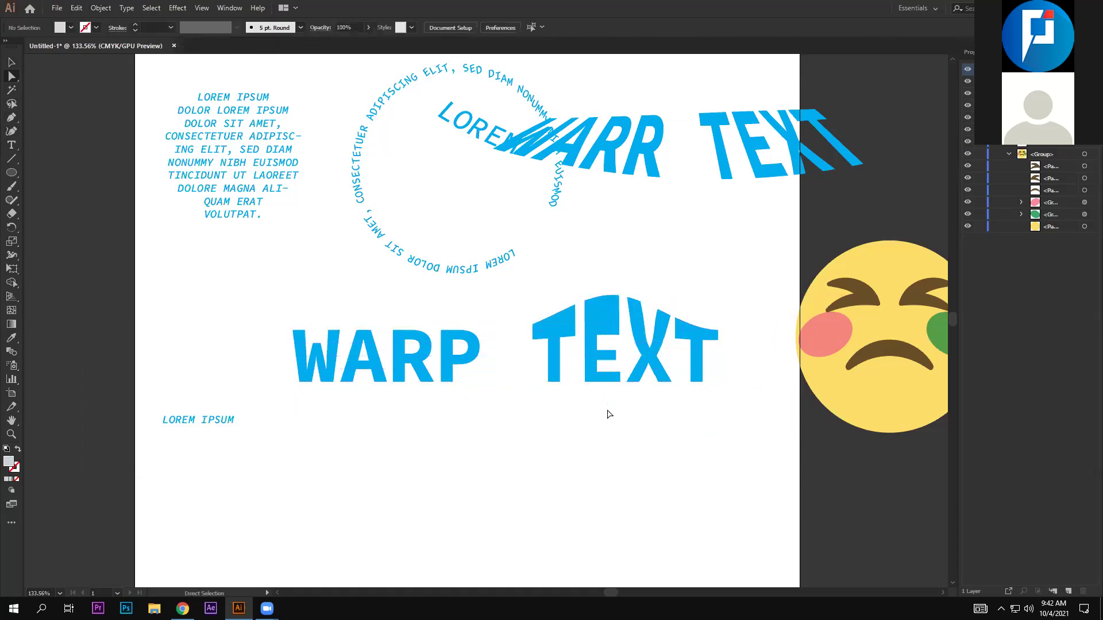
left_click_drag(237, 301, 488, 405)
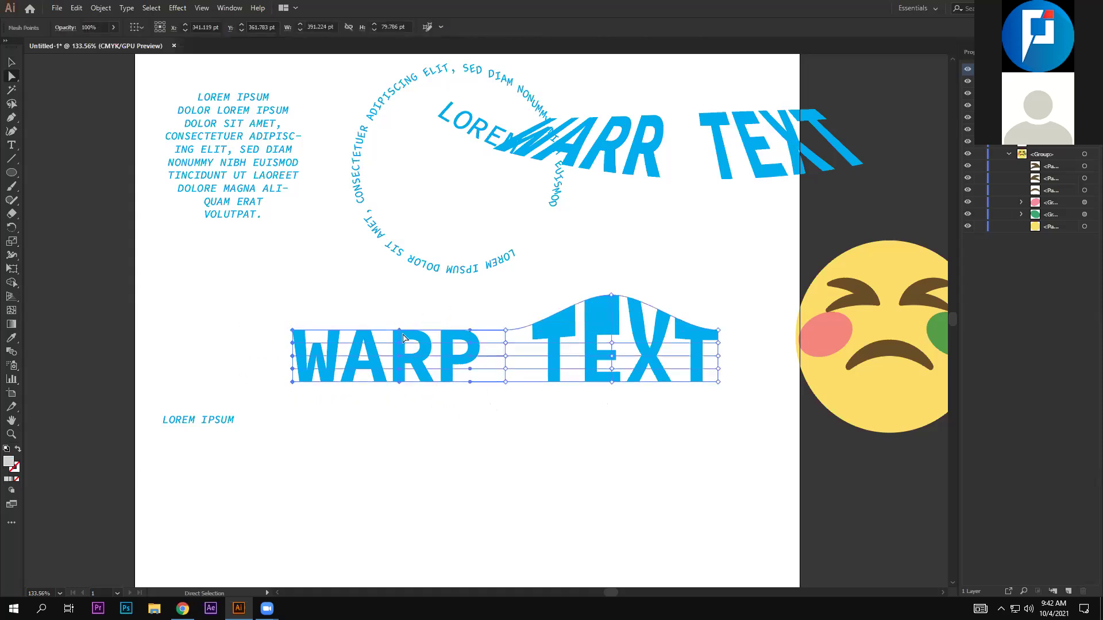
left_click_drag(396, 408, 407, 418)
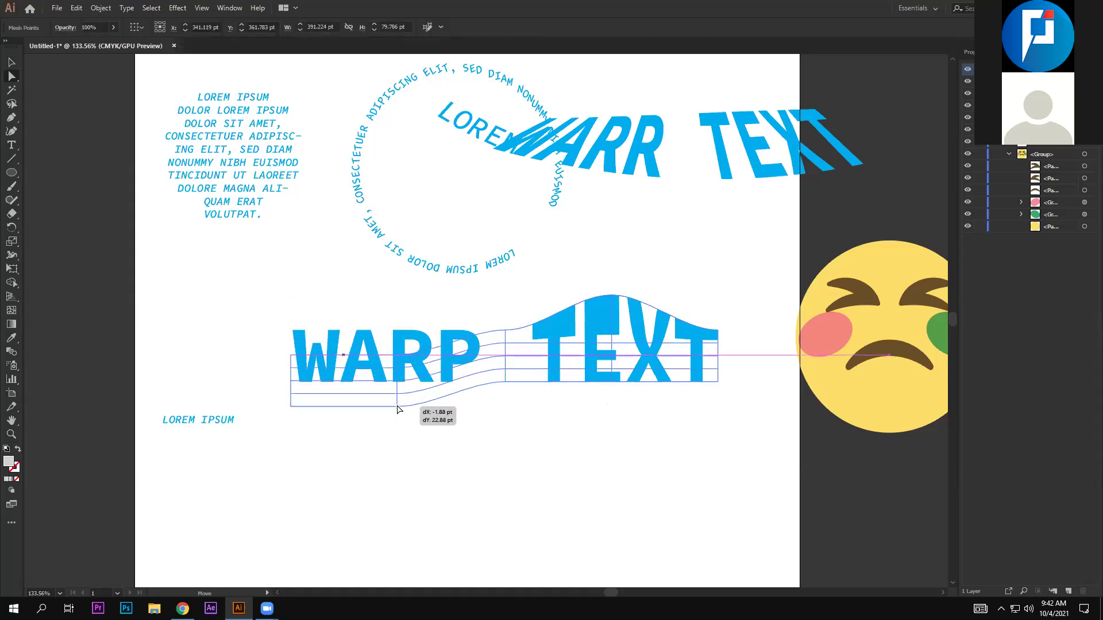
key("ctrl+z")
left_click(399, 382)
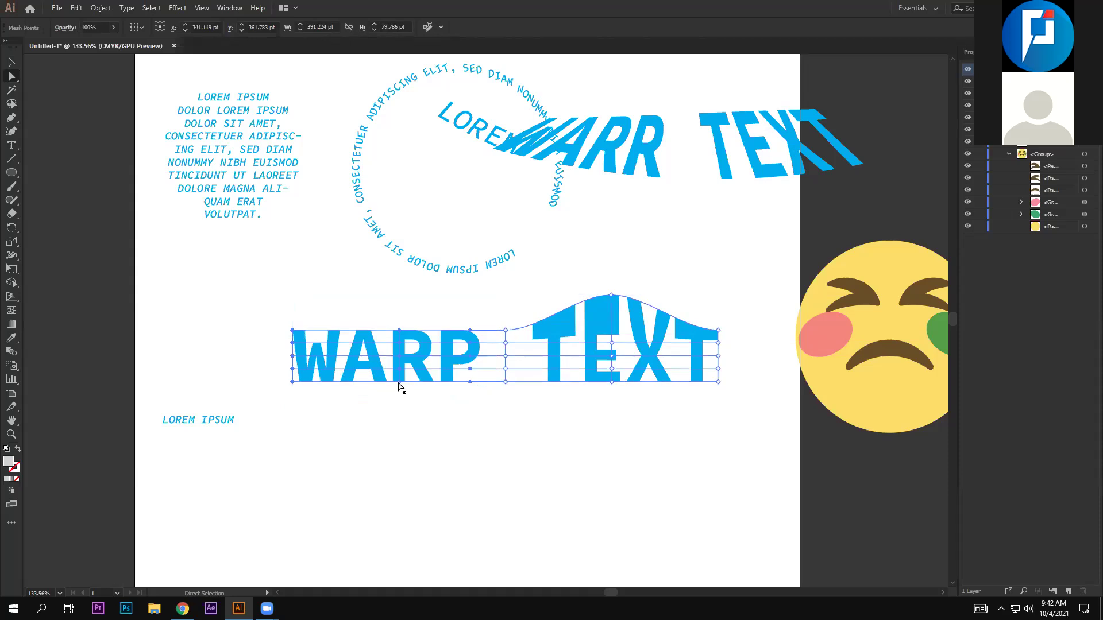
left_click_drag(398, 382, 399, 404)
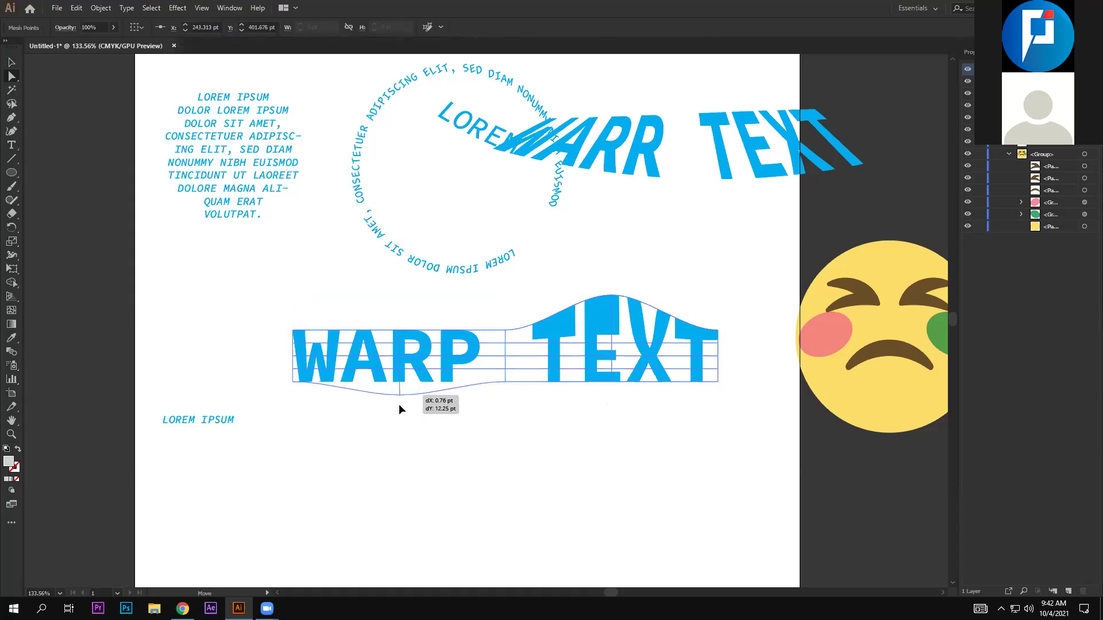
left_click(706, 438)
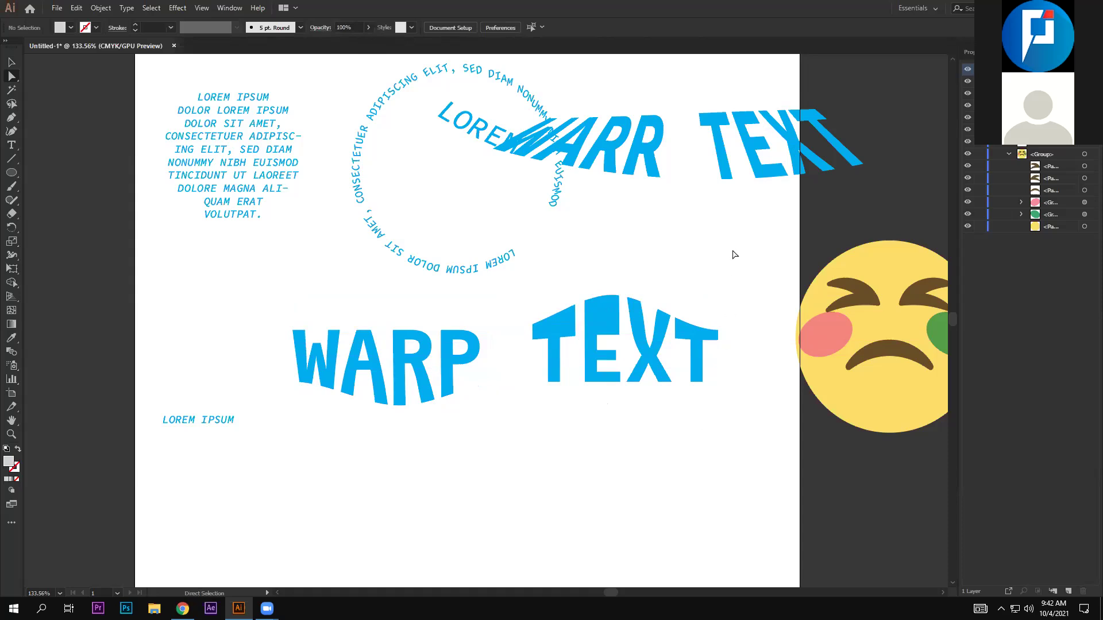
left_click(700, 164)
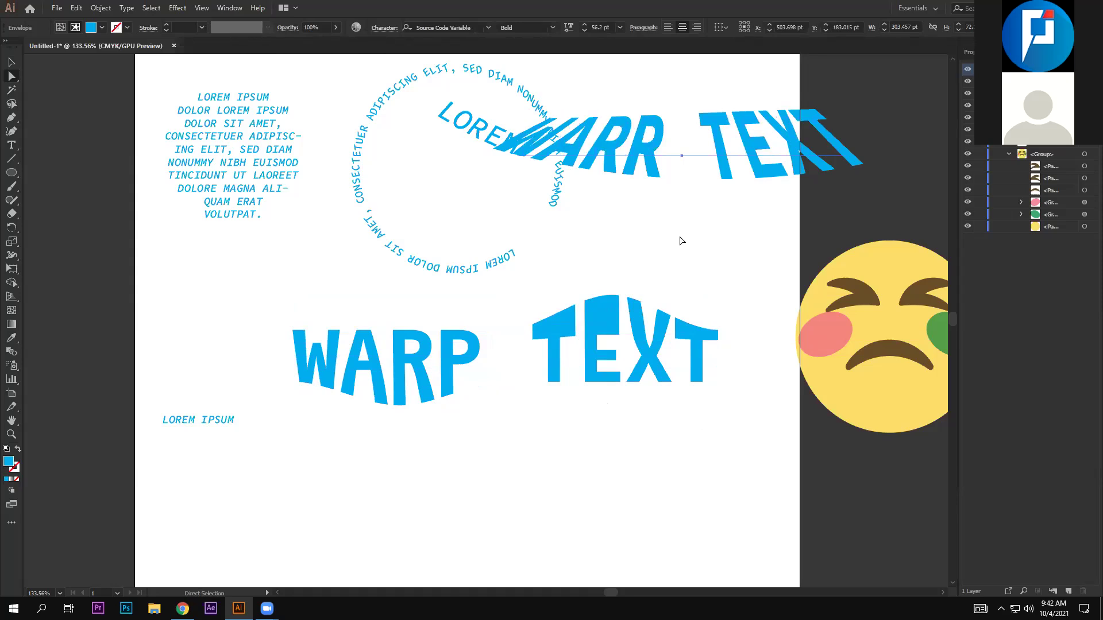
left_click(611, 332)
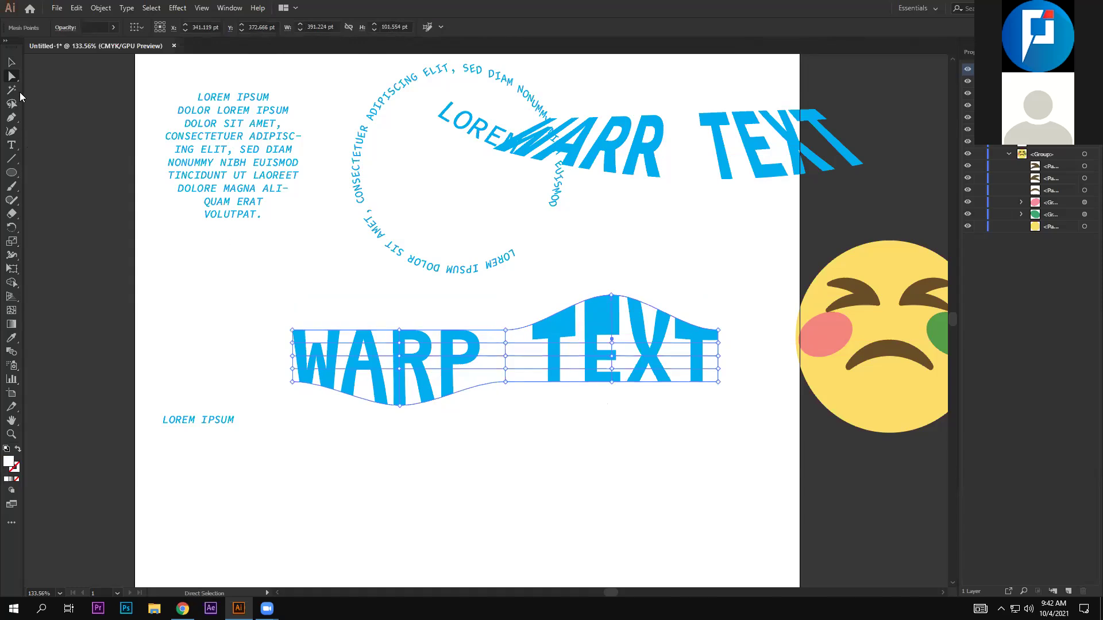
key("v")
left_click(505, 456)
left_click(438, 383)
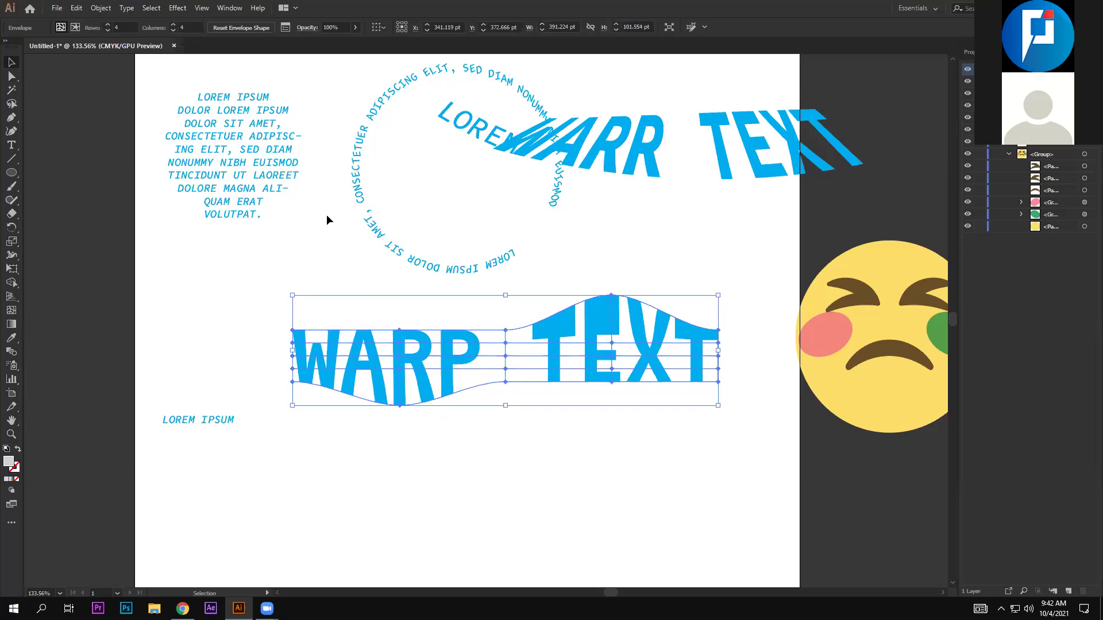
left_click(249, 28)
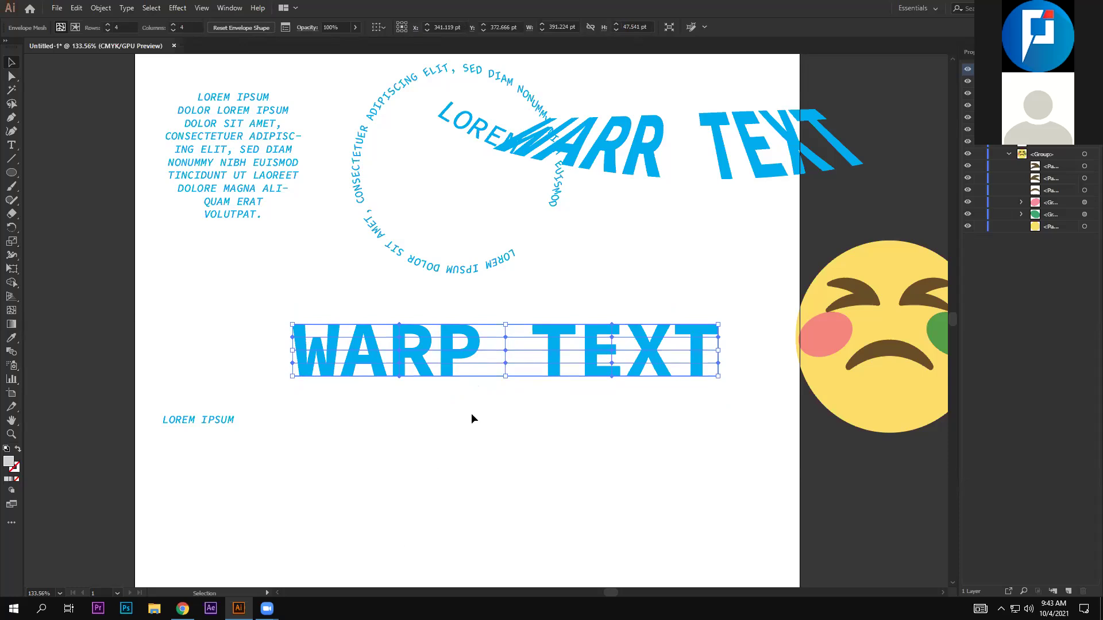
Reposition the warped WARR TEXT at the top right of the artboard
left_click(450, 394)
left_click(426, 368)
mouse_move(426, 367)
left_mouse_down()
mouse_move(732, 157)
mouse_move(728, 201)
left_mouse_up()
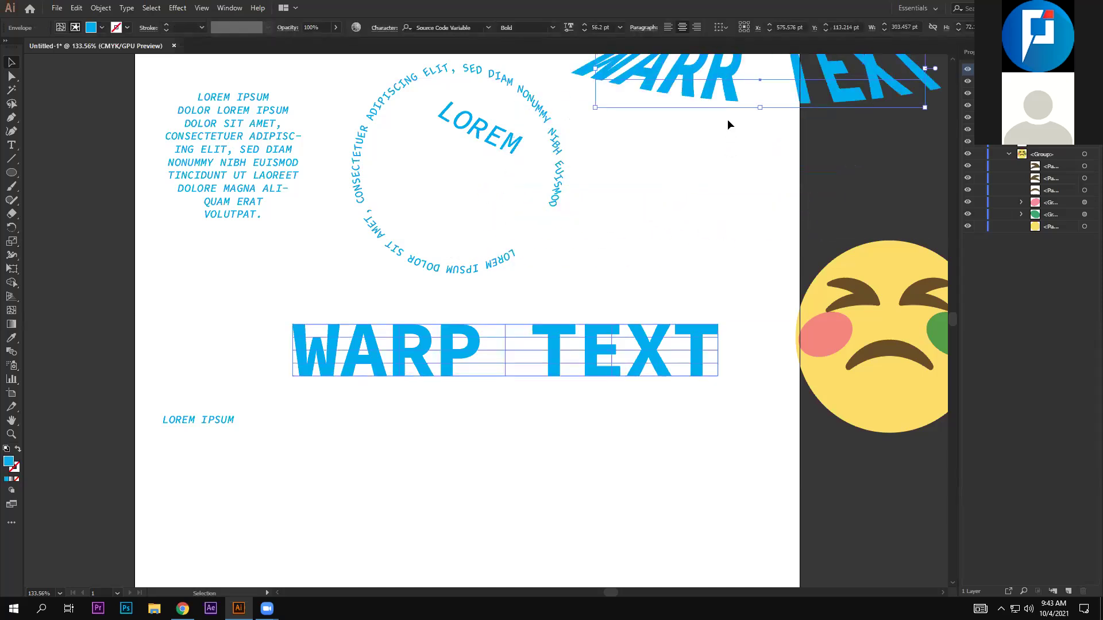
mouse_move(804, 97)
left_mouse_down()
mouse_move(678, 222)
mouse_move(664, 222)
mouse_move(798, 79)
left_mouse_up()
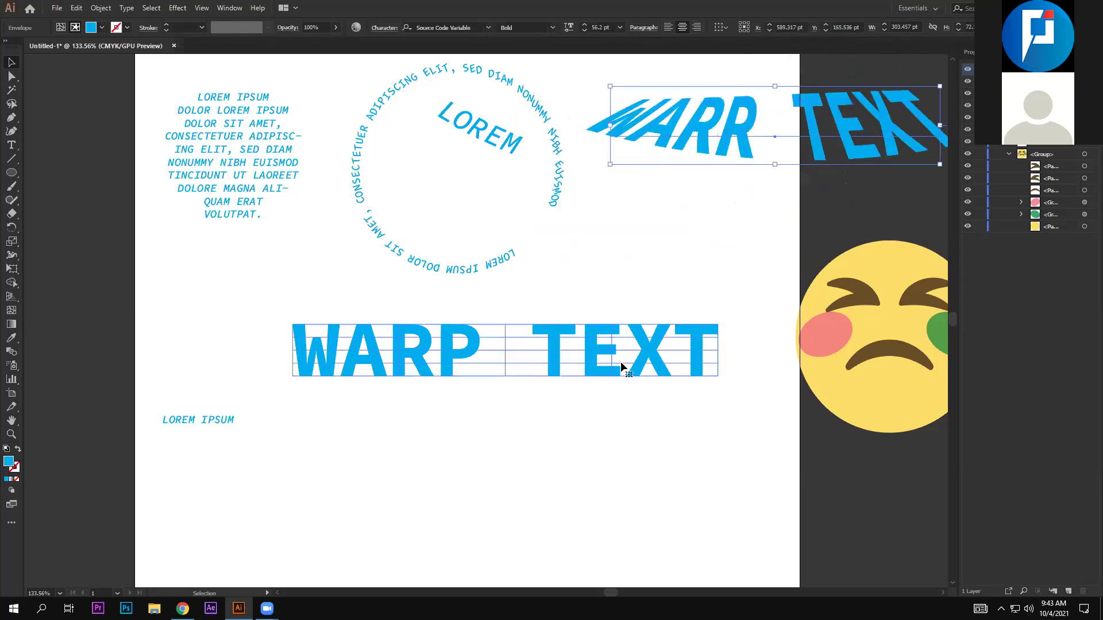
Raise WARP TEXT slightly and move the slanted warped group down-left over the circular type
left_click_drag(634, 330, 629, 292)
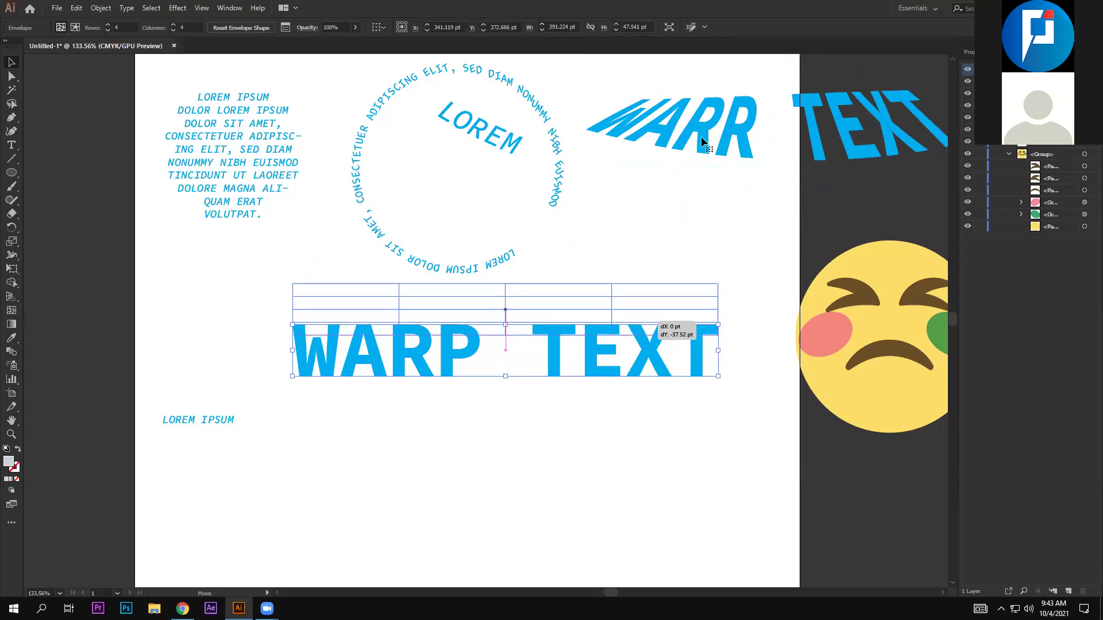
left_click_drag(642, 167, 590, 320)
left_click(591, 322)
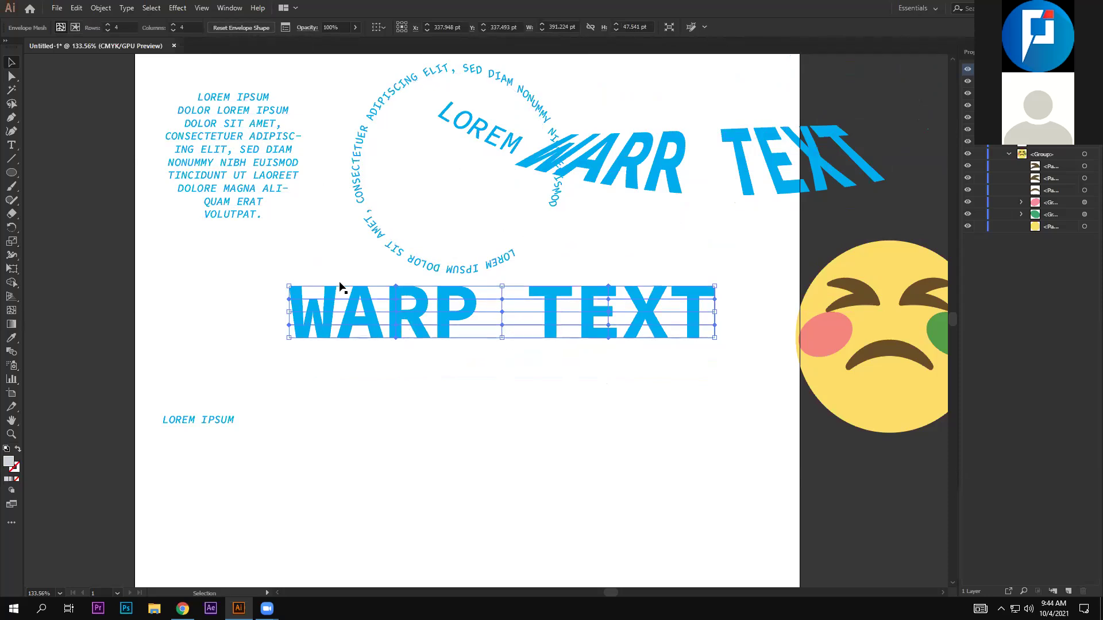
key("ctrl+shift+a")
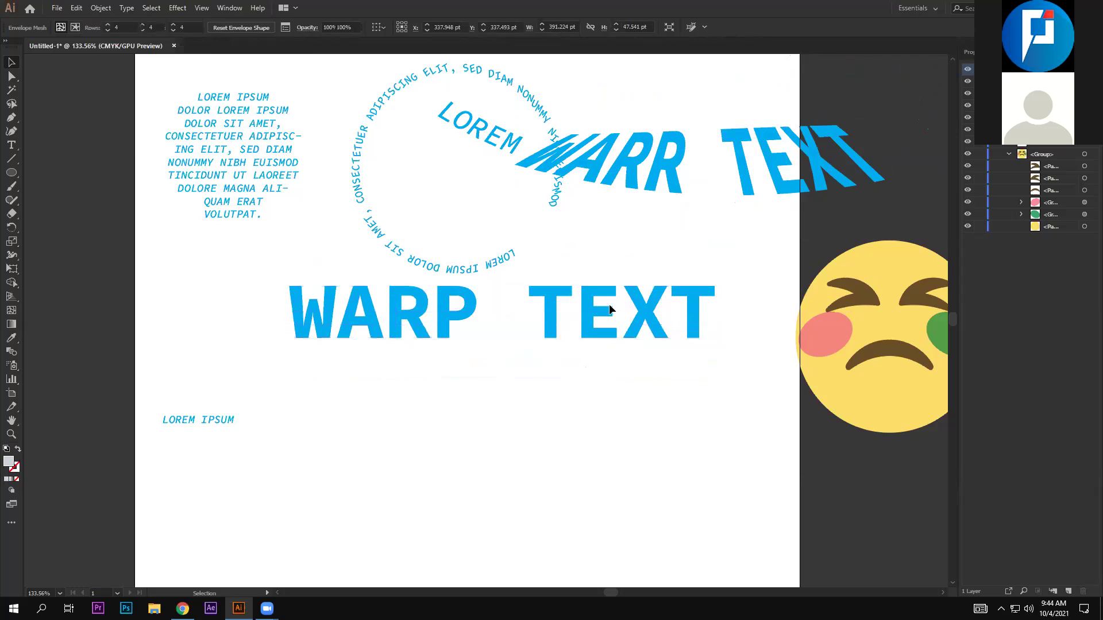
left_click(606, 304)
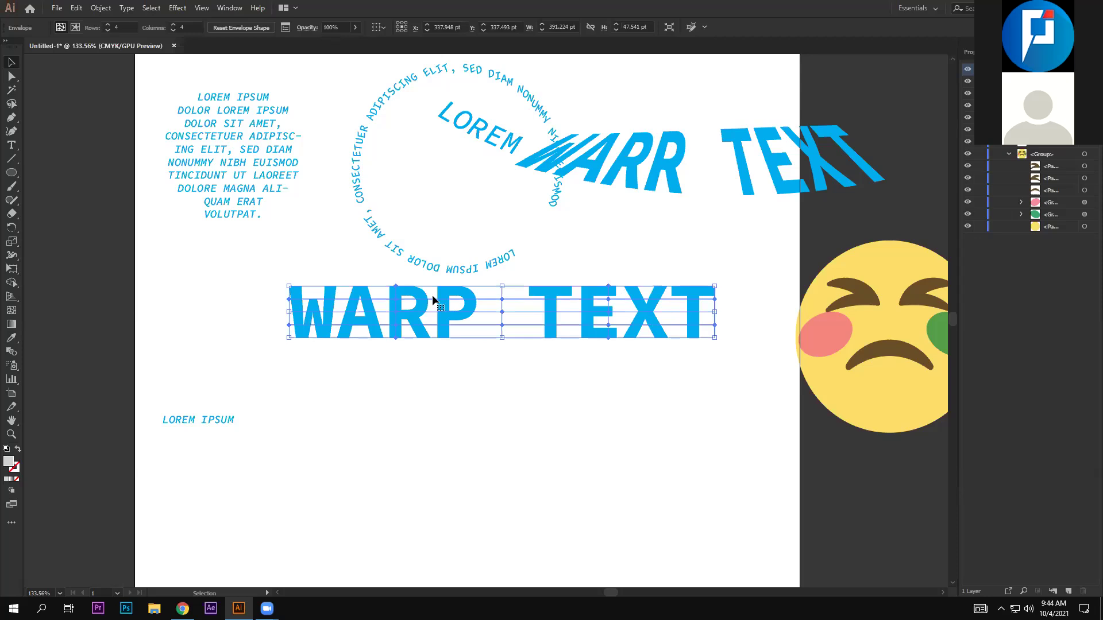
Reset the WARP TEXT envelope mesh to 6 rows by 2 columns with Reset with Mesh
left_click(101, 8)
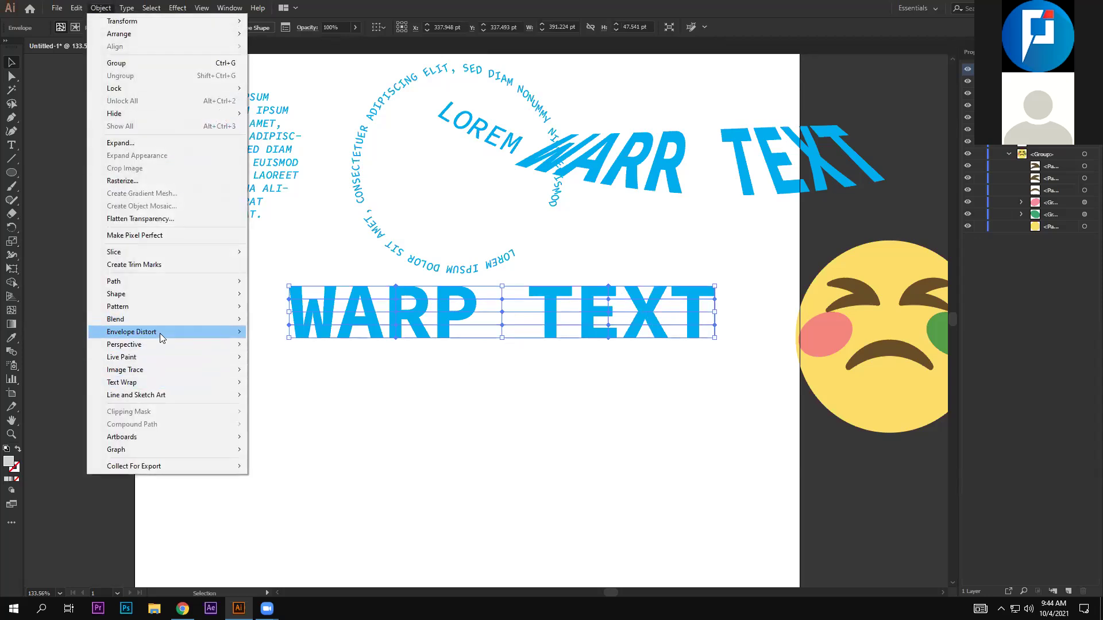
mouse_move(132, 332)
left_click(303, 348)
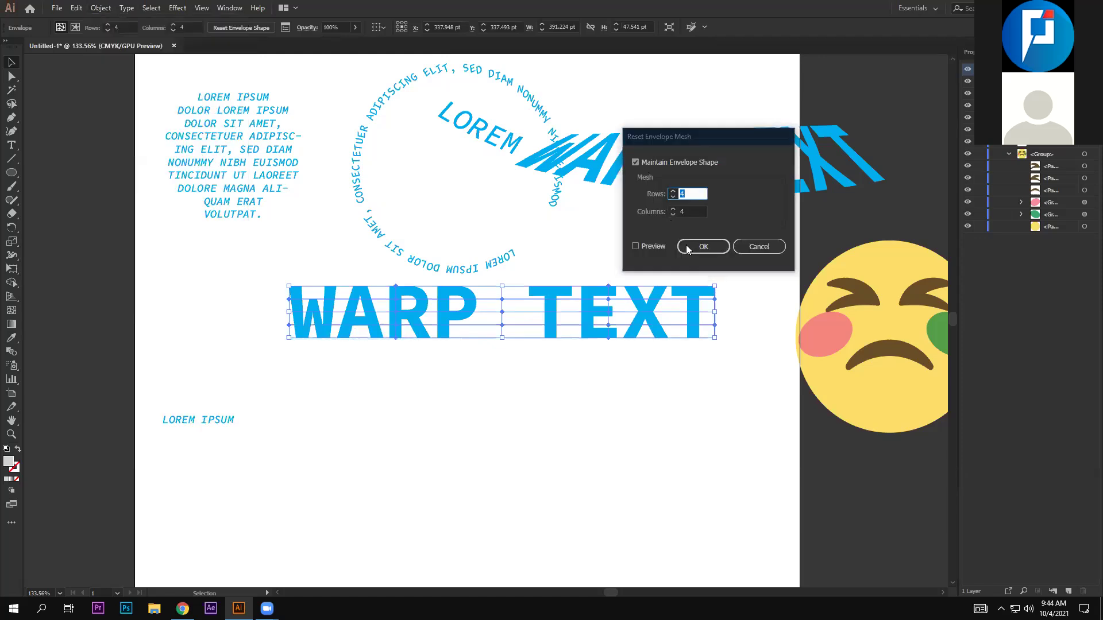
left_click_drag(705, 136, 627, 83)
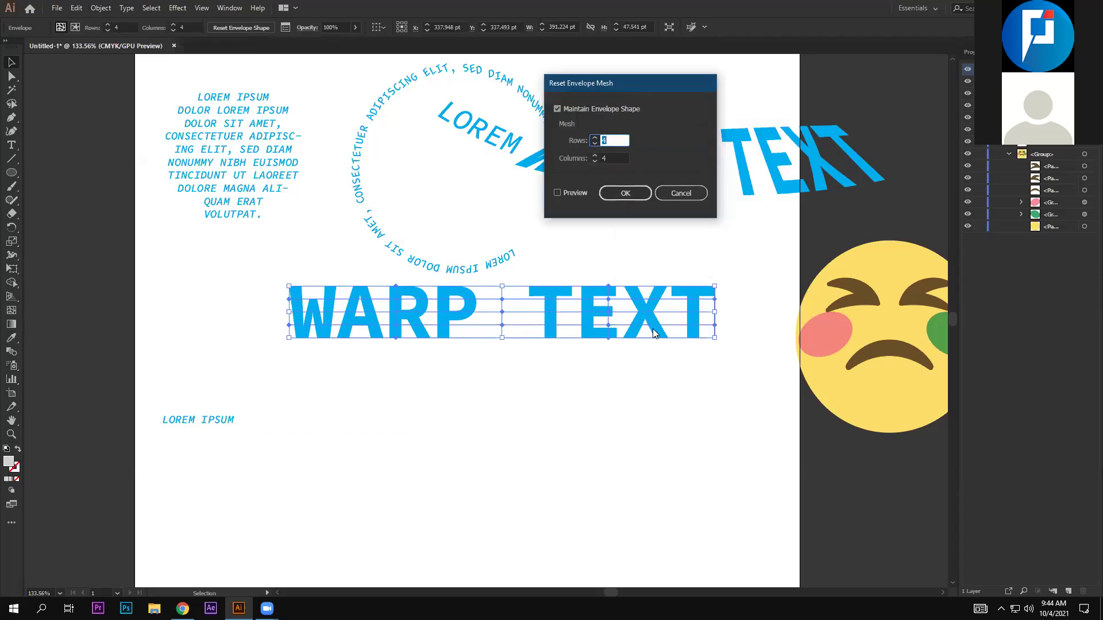
left_click(594, 139)
left_click(594, 139)
left_click(595, 161)
left_click(595, 162)
left_click(625, 193)
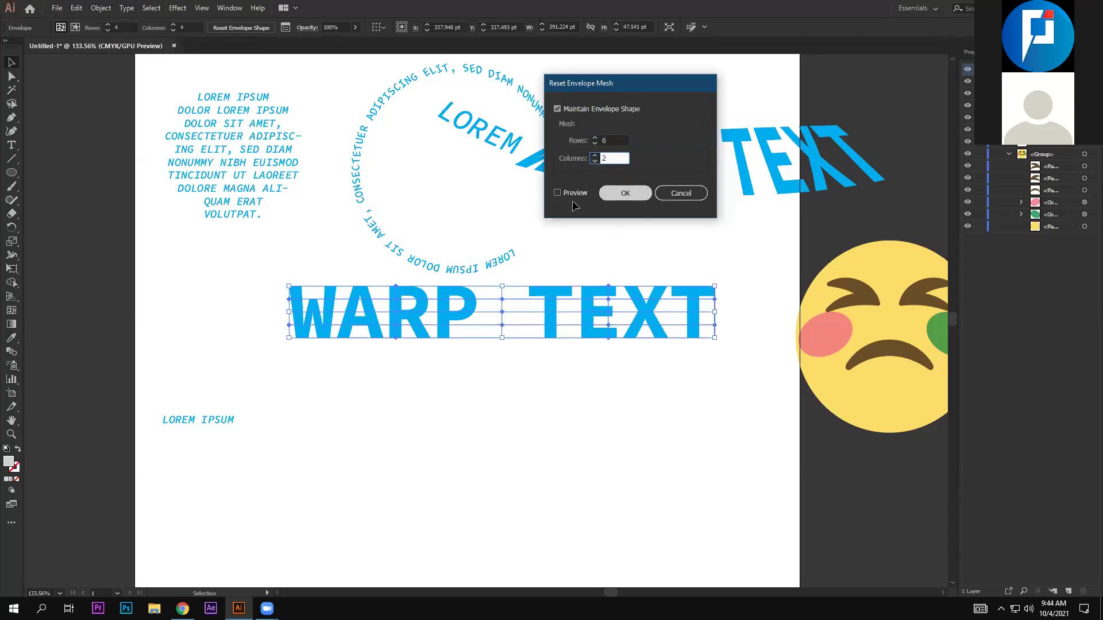
left_click(448, 399)
left_click_drag(271, 273, 731, 436)
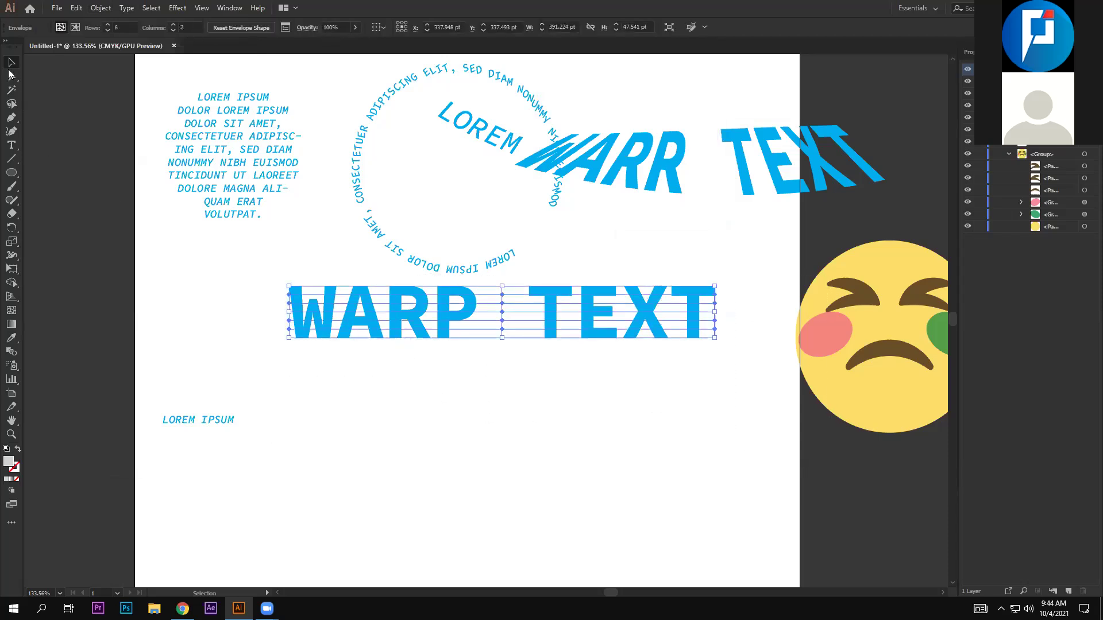
Test-distort WARP TEXT by dragging its bottom-centre and top-right mesh points, then undo
key("a")
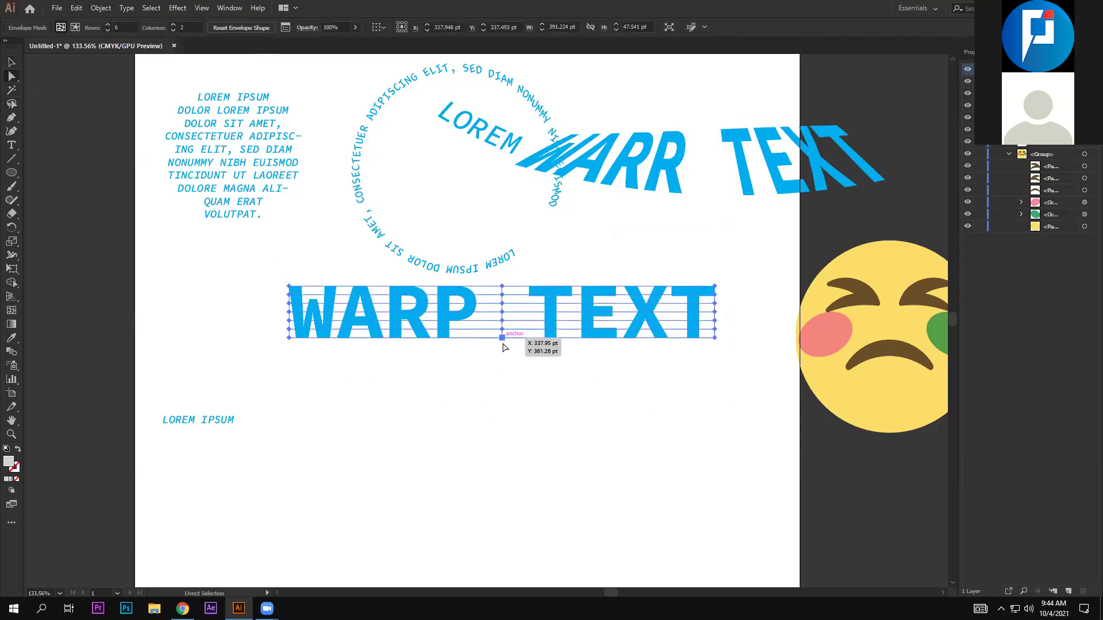
left_click(502, 338)
left_click_drag(502, 338, 503, 367)
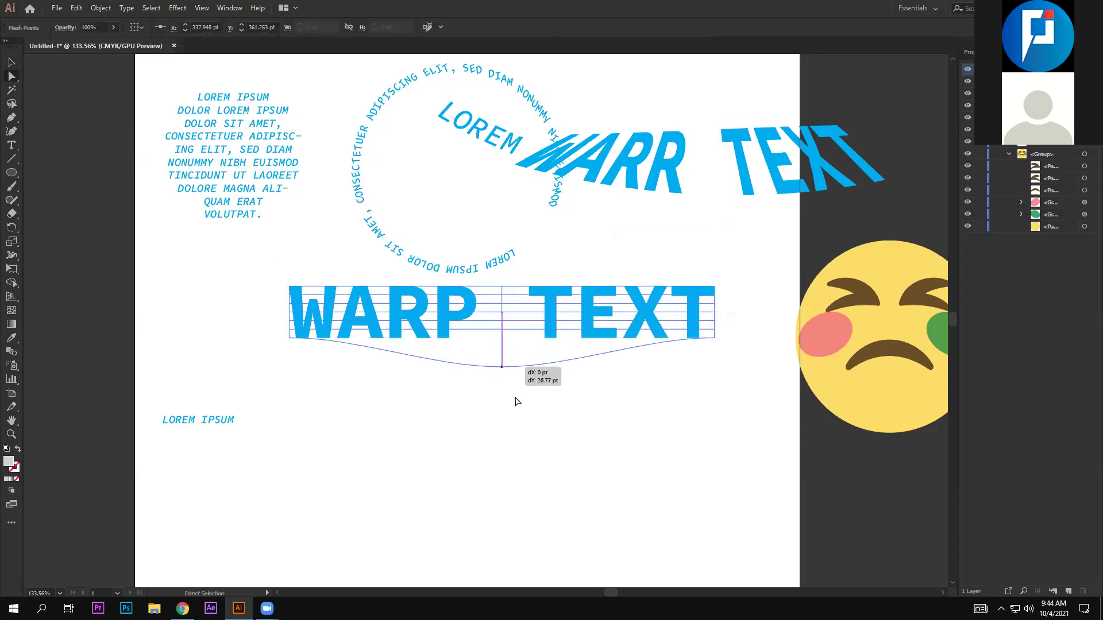
left_click(389, 374)
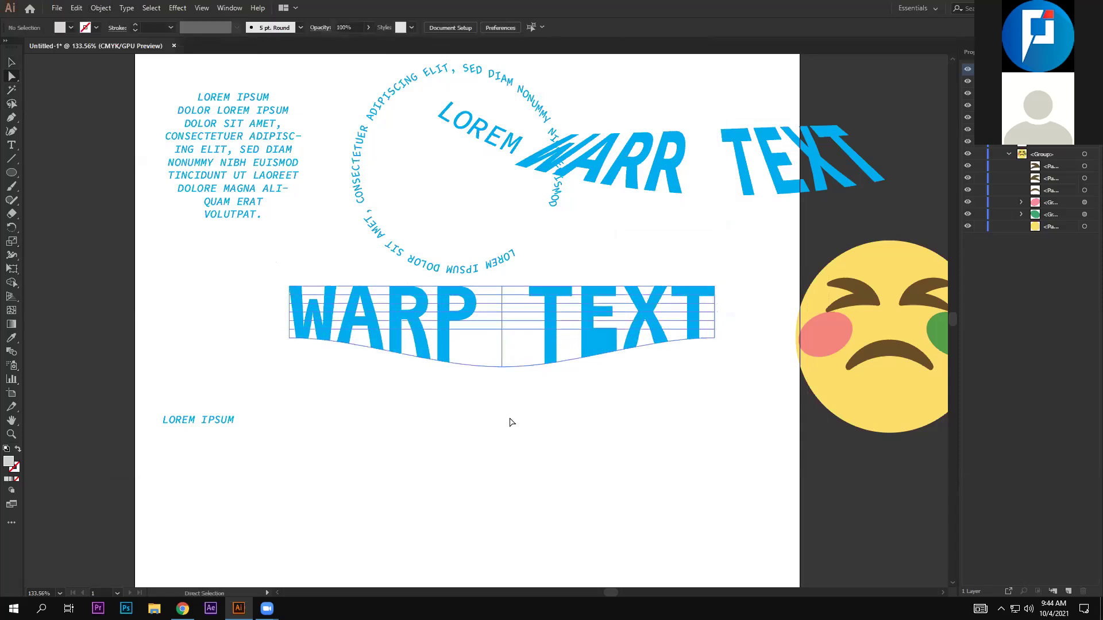
left_click(714, 285)
left_click_drag(714, 286, 744, 266)
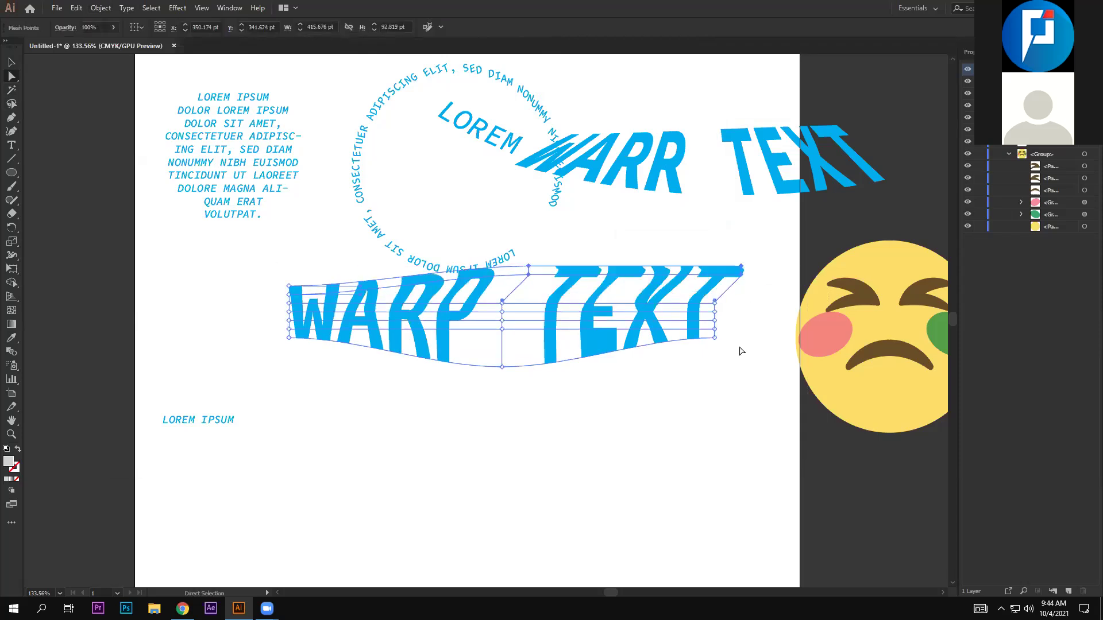
left_click(741, 351)
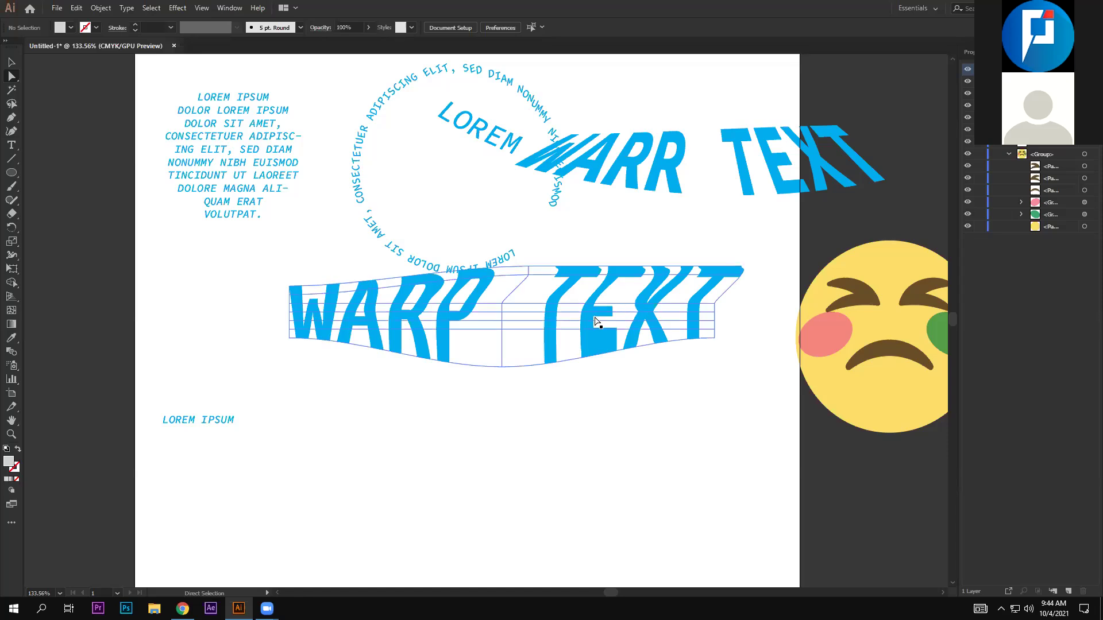
mouse_move(582, 320)
left_mouse_down()
mouse_move(574, 276)
mouse_move(588, 291)
left_mouse_up()
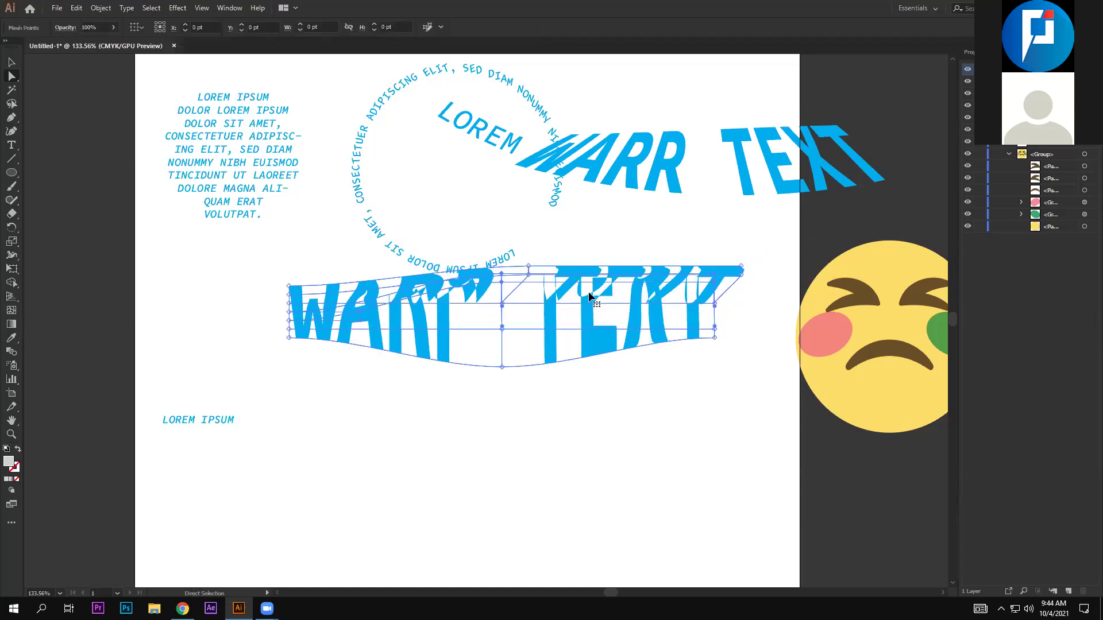
key("ctrl+z")
Move WARP TEXT upward so it overlaps the circular text
left_click(579, 410)
key("v")
left_click_drag(510, 329, 496, 357)
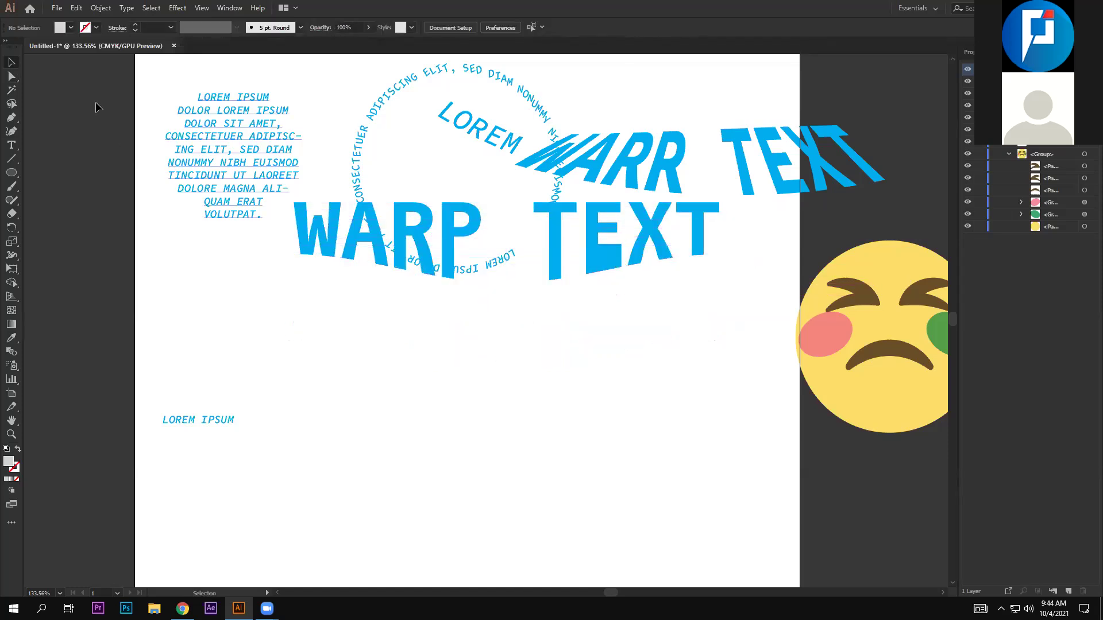
key("alt+o")
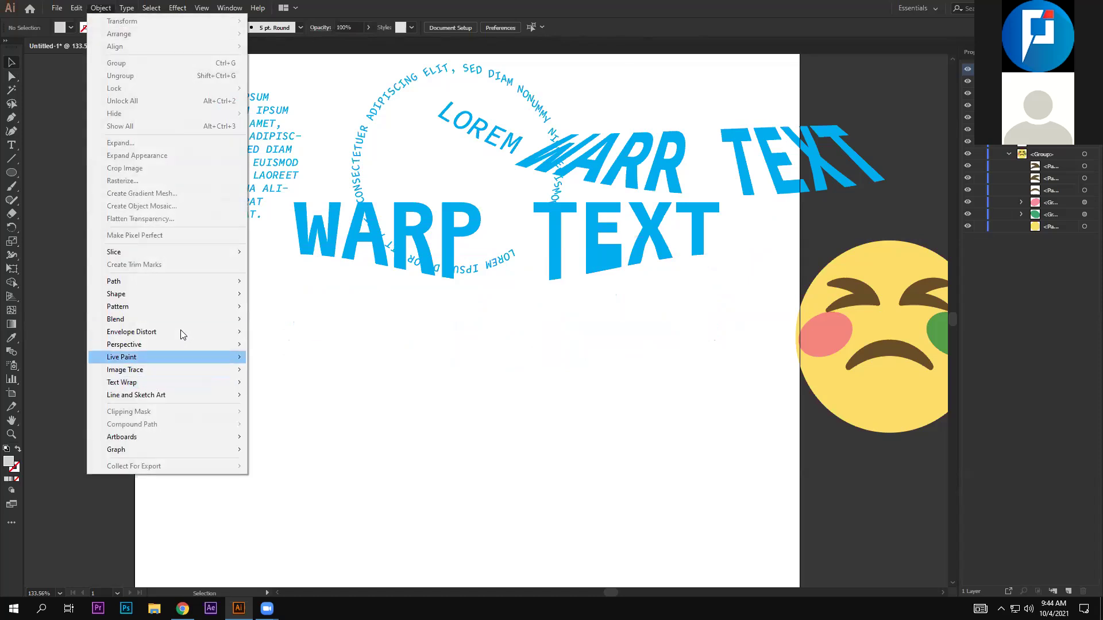
mouse_move(131, 332)
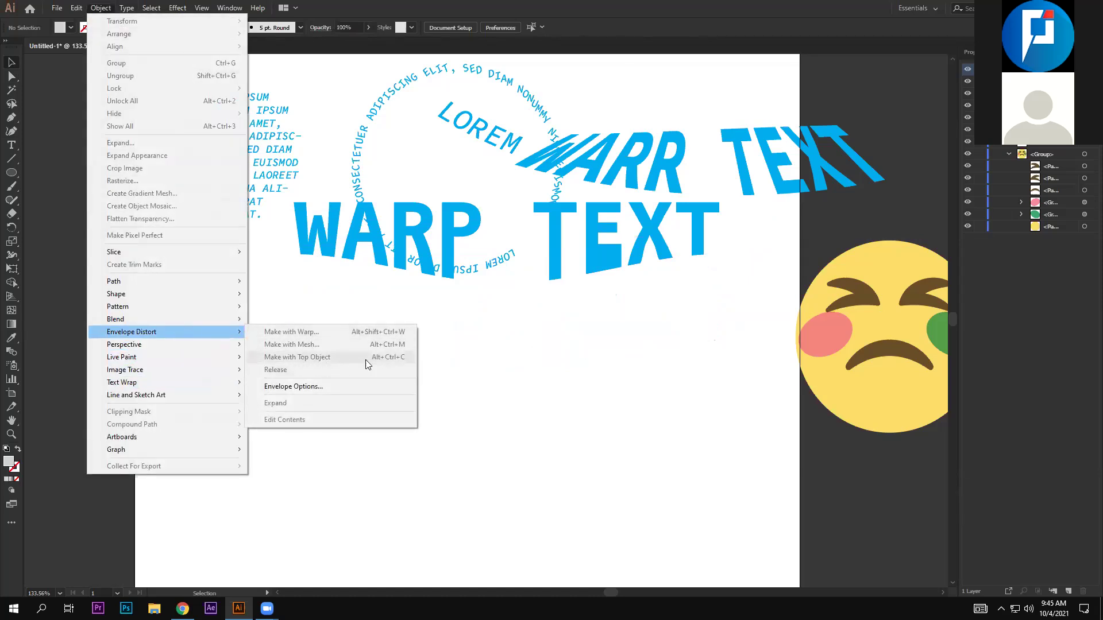
Draw a grey circle low on the artboard and move it up and right
left_click(368, 393)
key("l")
left_click_drag(354, 371, 425, 408)
left_click_drag(466, 442, 496, 468)
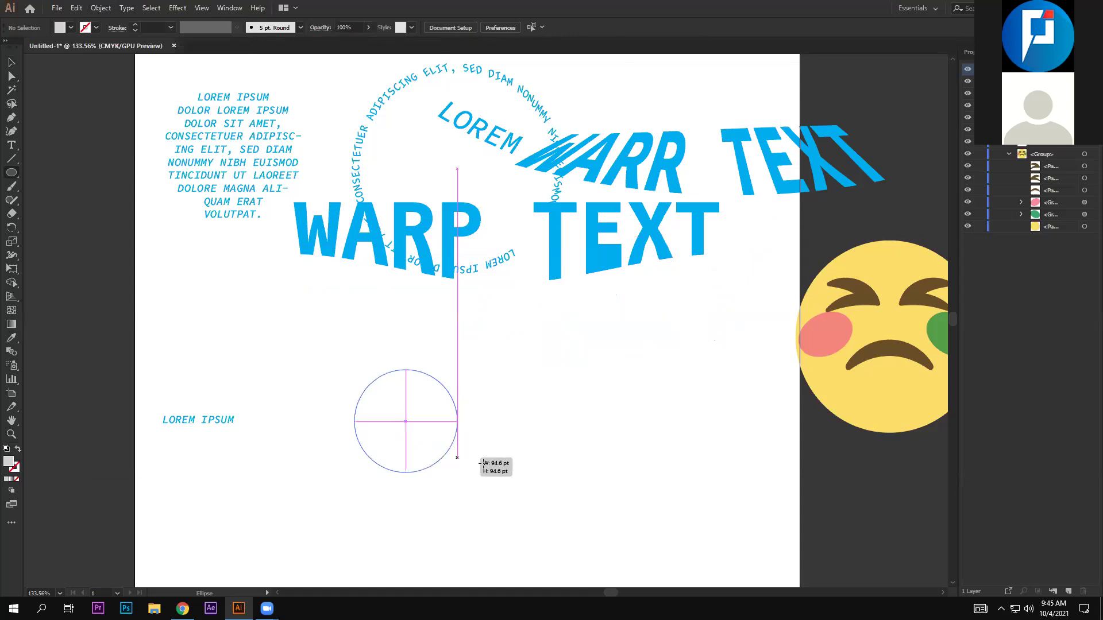
left_click_drag(497, 468, 497, 468)
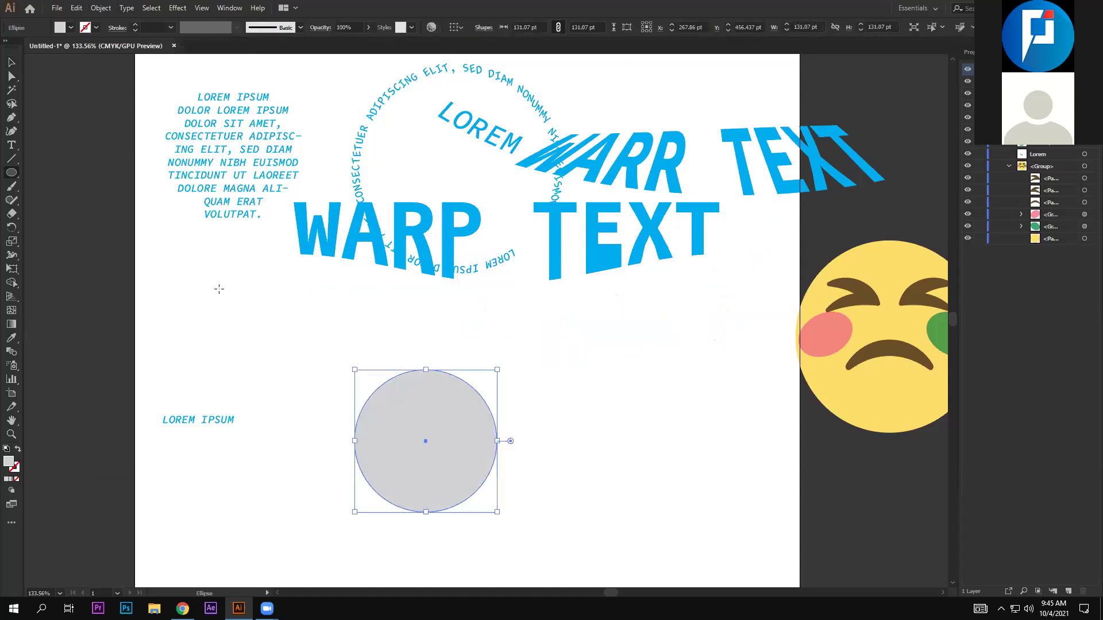
left_click(11, 62)
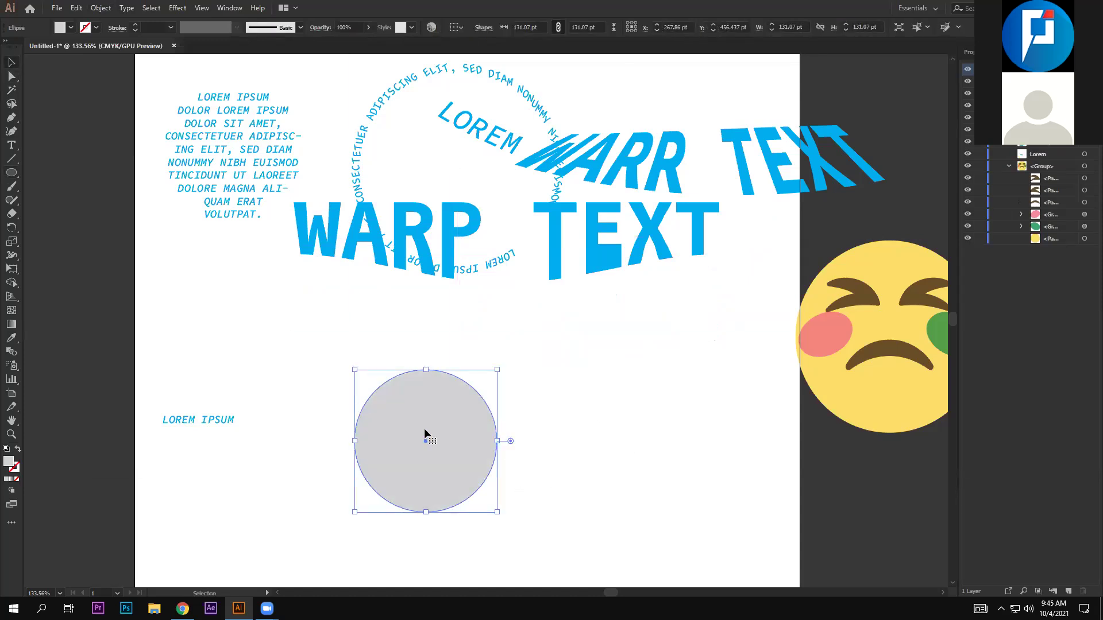
left_click_drag(448, 431, 599, 395)
Add a LOREM IPSUM point text inside the circle and nudge it right
key("t")
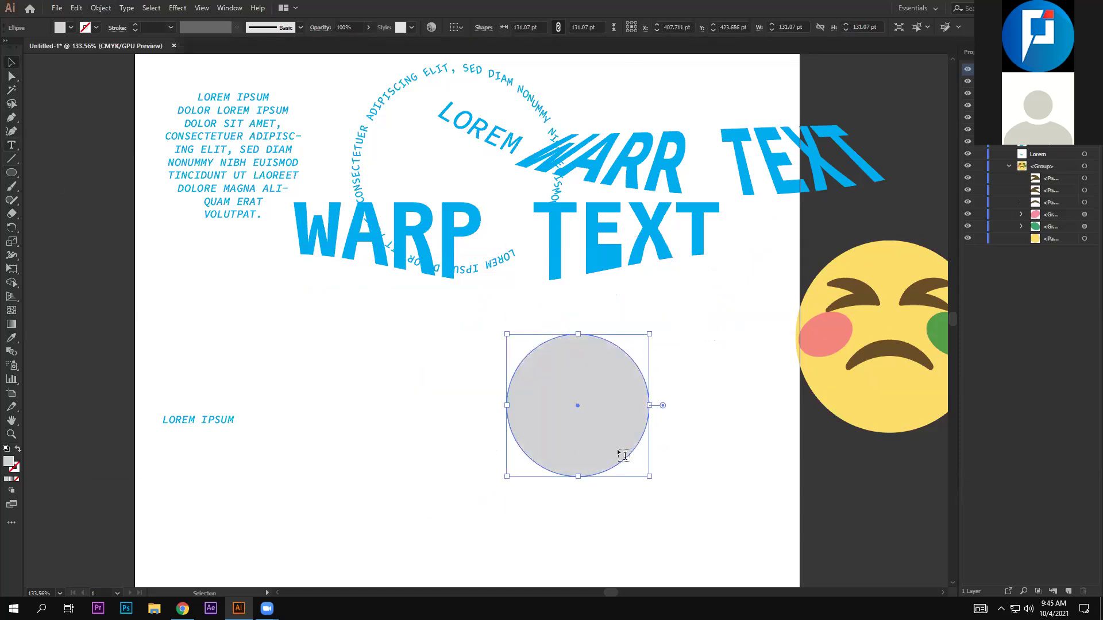
left_click(578, 396)
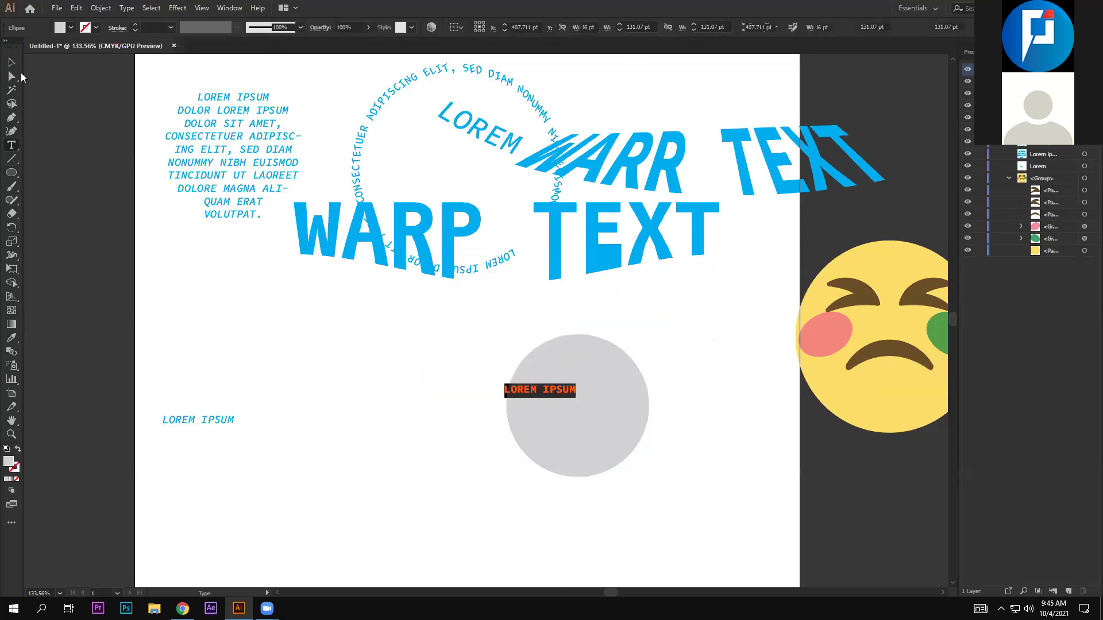
key("Escape")
key("shift+Right")
key("shift+Right")
key("shift+Right")
Bring the circle to front and envelope-distort LOREM IPSUM with it via Make with Top Object
right_click(614, 426)
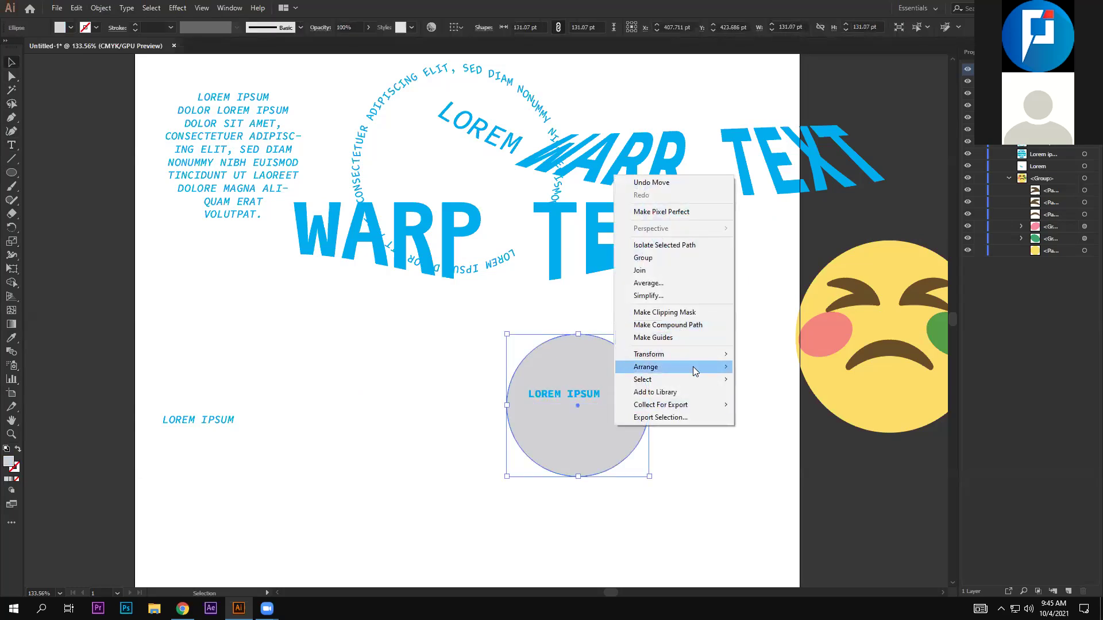
mouse_move(654, 367)
left_click(771, 368)
left_click(394, 456)
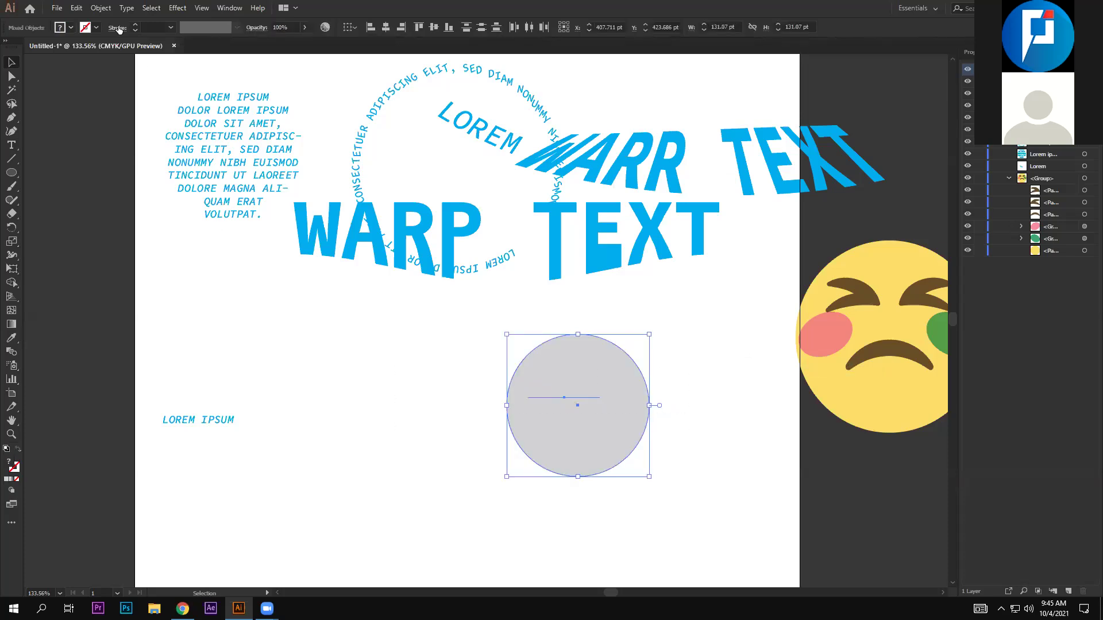
left_click(101, 8)
mouse_move(131, 332)
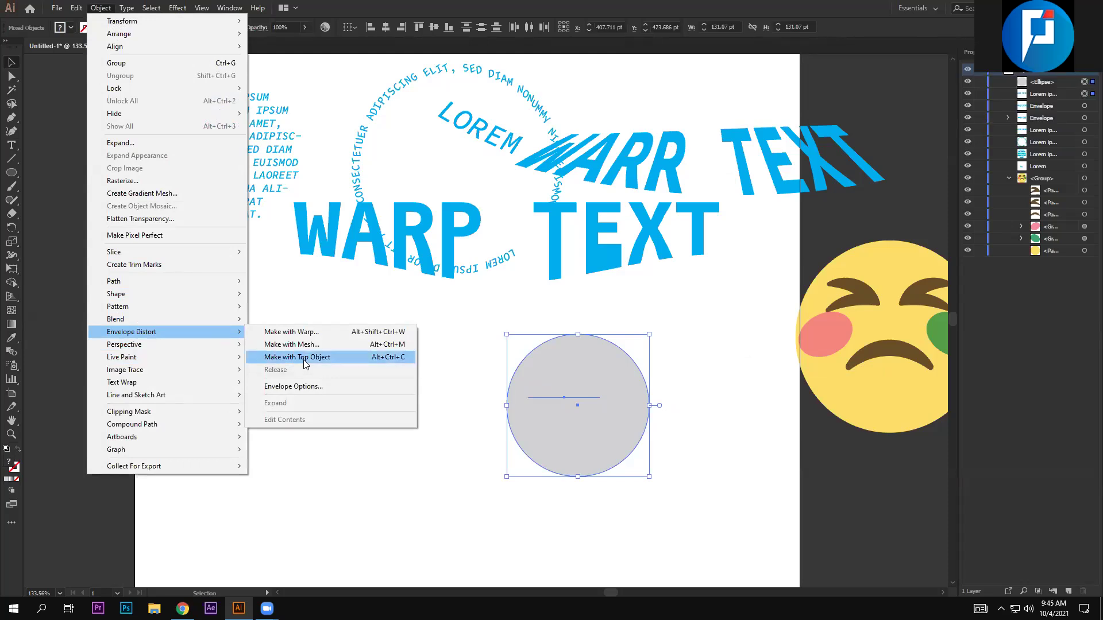
left_click(302, 357)
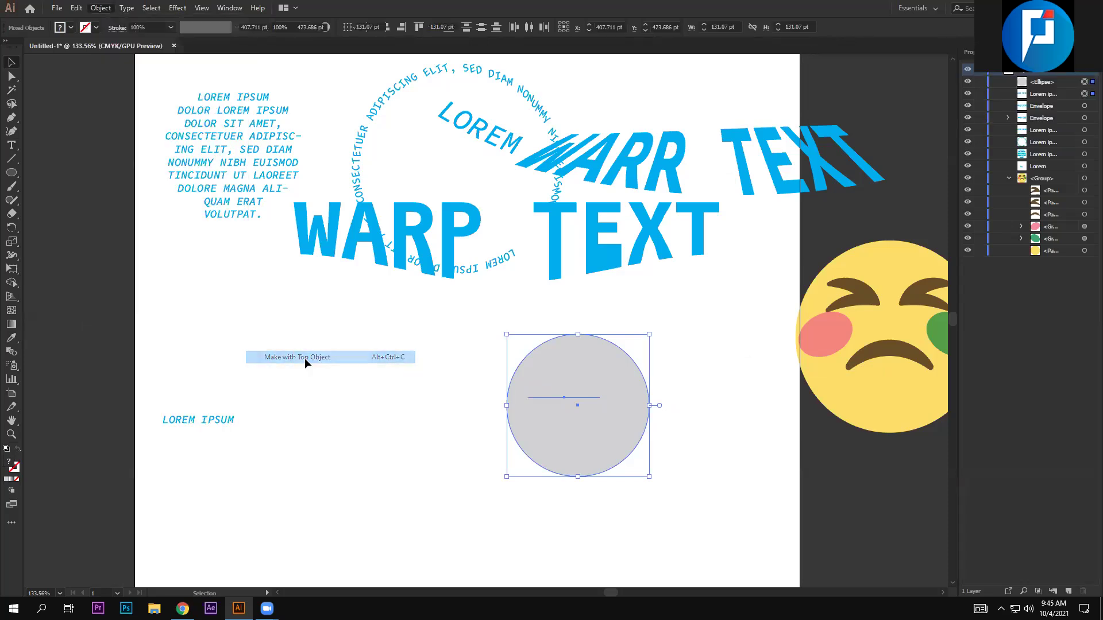
left_click(369, 360)
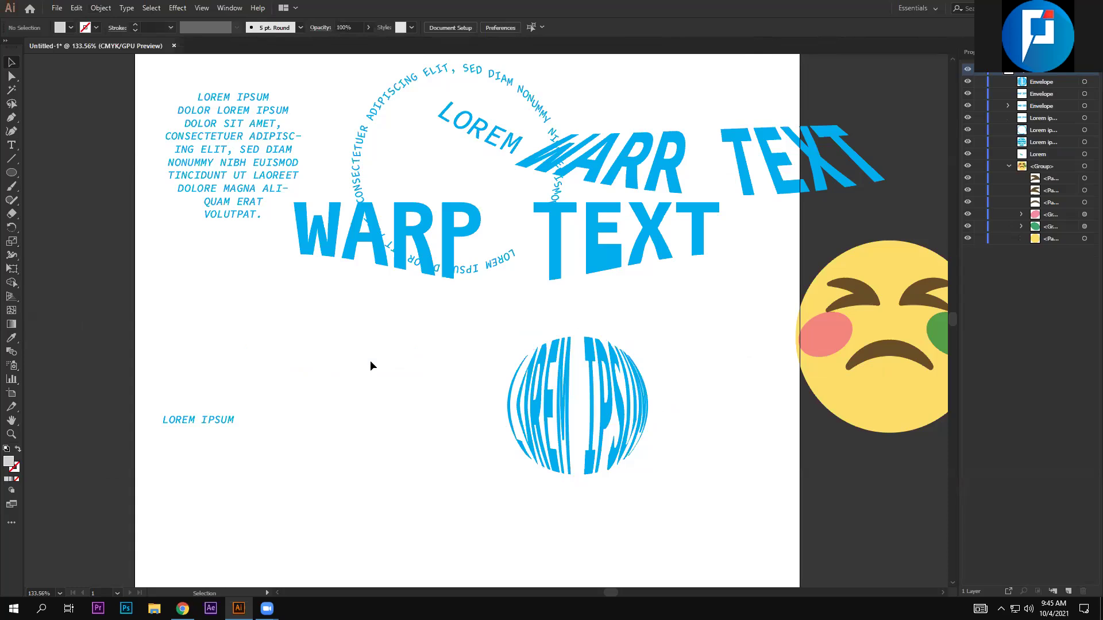
Drag the spherical LOREM IPSUM beside the emoji at the right edge, then add new point text at left
left_click_drag(405, 337, 670, 453)
left_click_drag(646, 395, 741, 350)
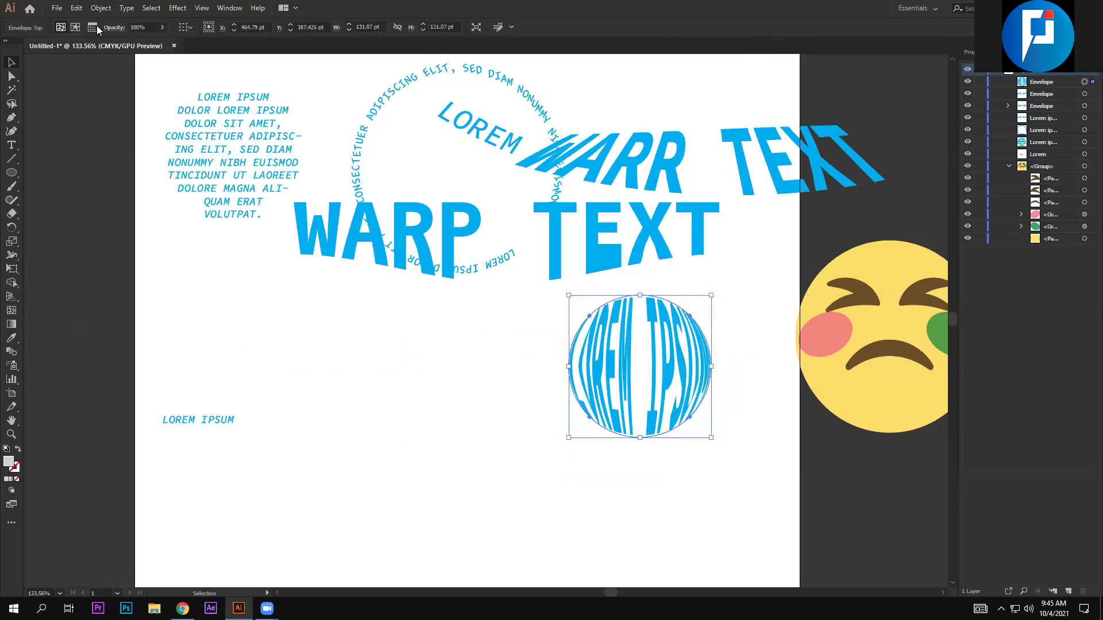
key("alt+o")
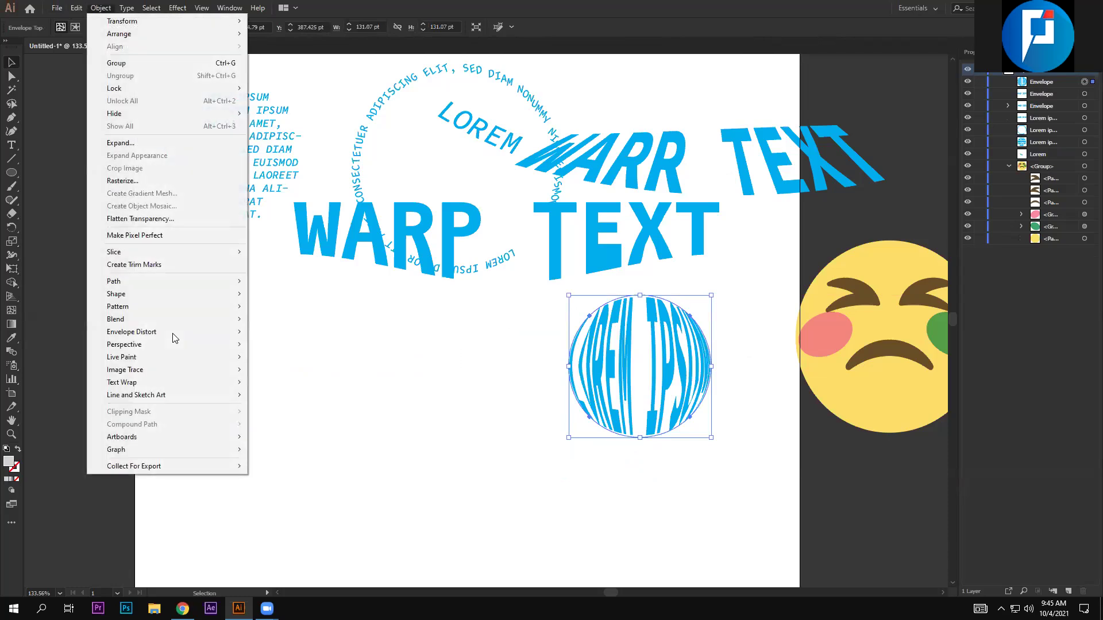
mouse_move(132, 332)
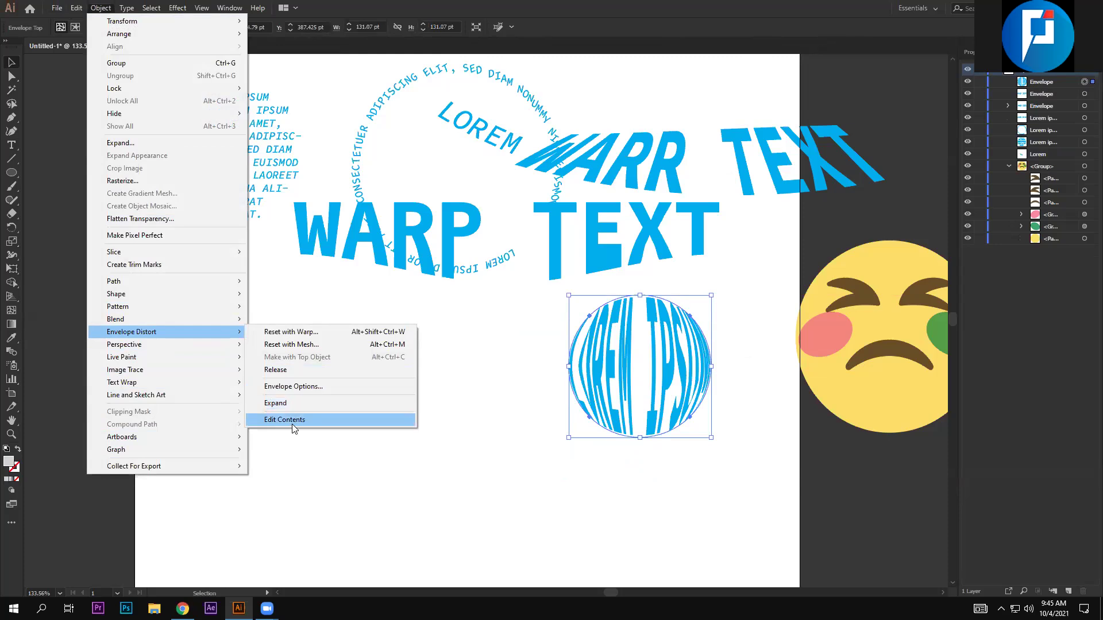
left_click(446, 408)
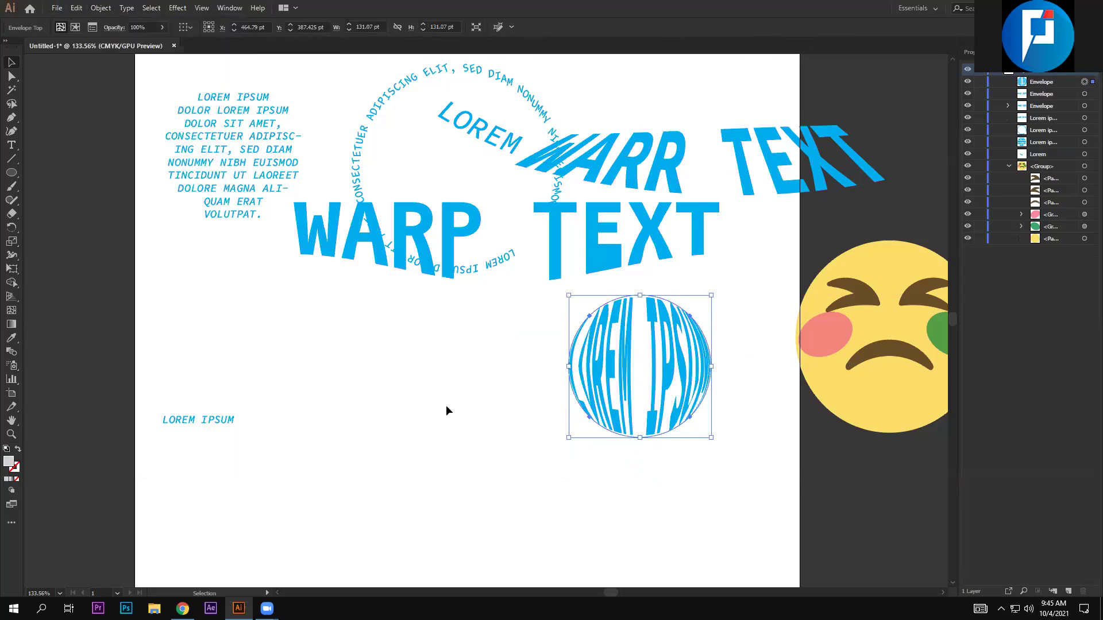
left_click_drag(608, 401, 697, 391)
left_click(368, 419)
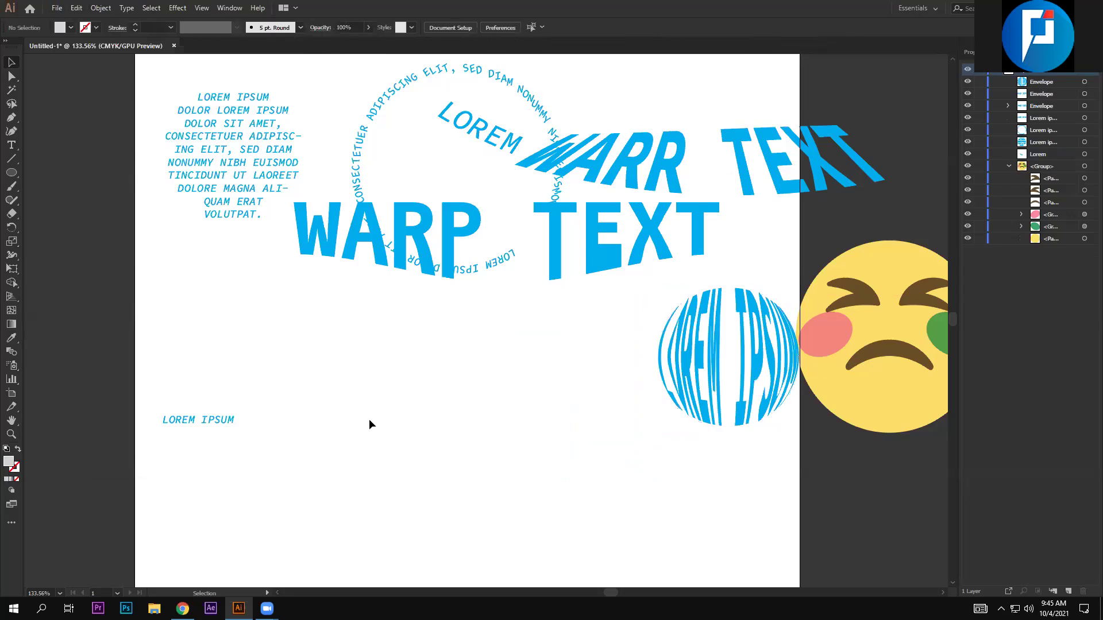
key("t")
left_click(343, 391)
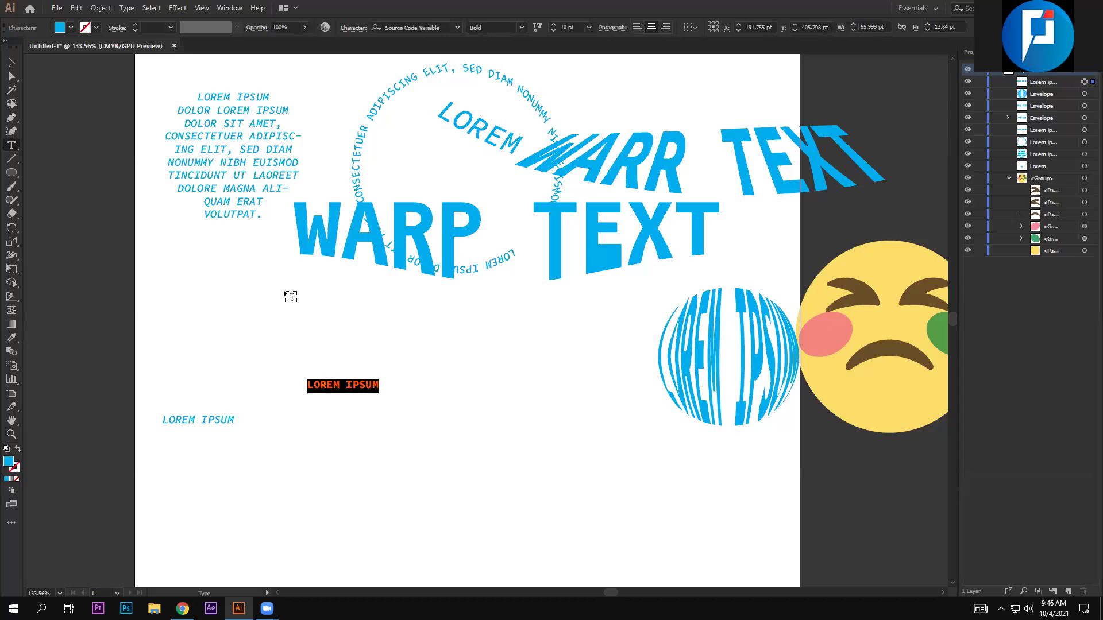
Enlarge the small LOREM IPSUM text and nudge it slightly upward
left_click(11, 62)
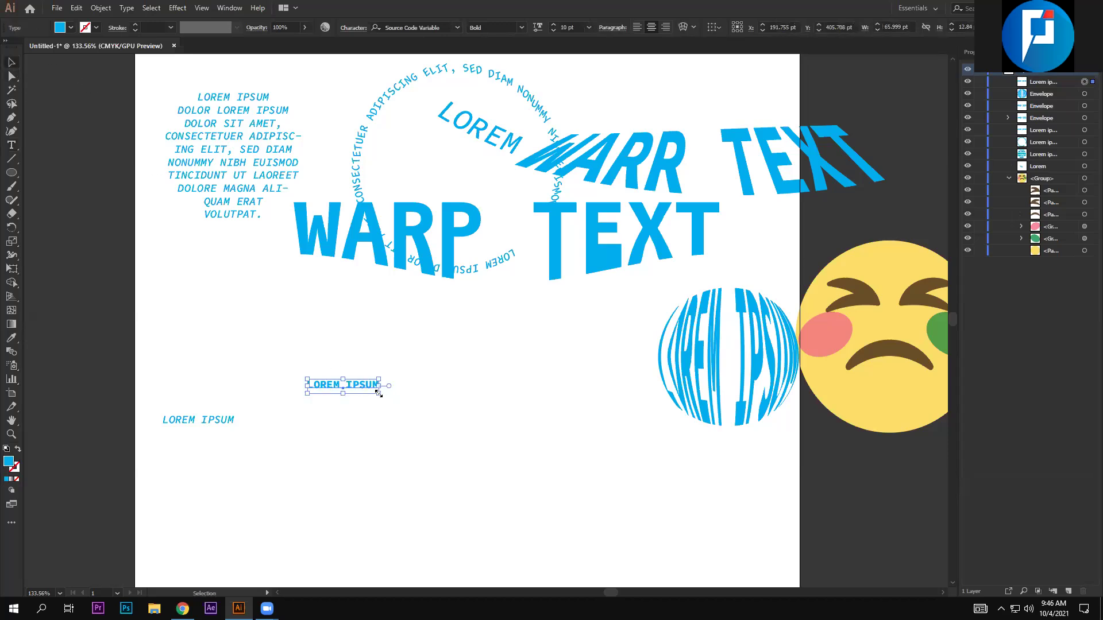
left_click_drag(401, 414, 542, 492)
left_click_drag(539, 450, 549, 435)
left_click(524, 379)
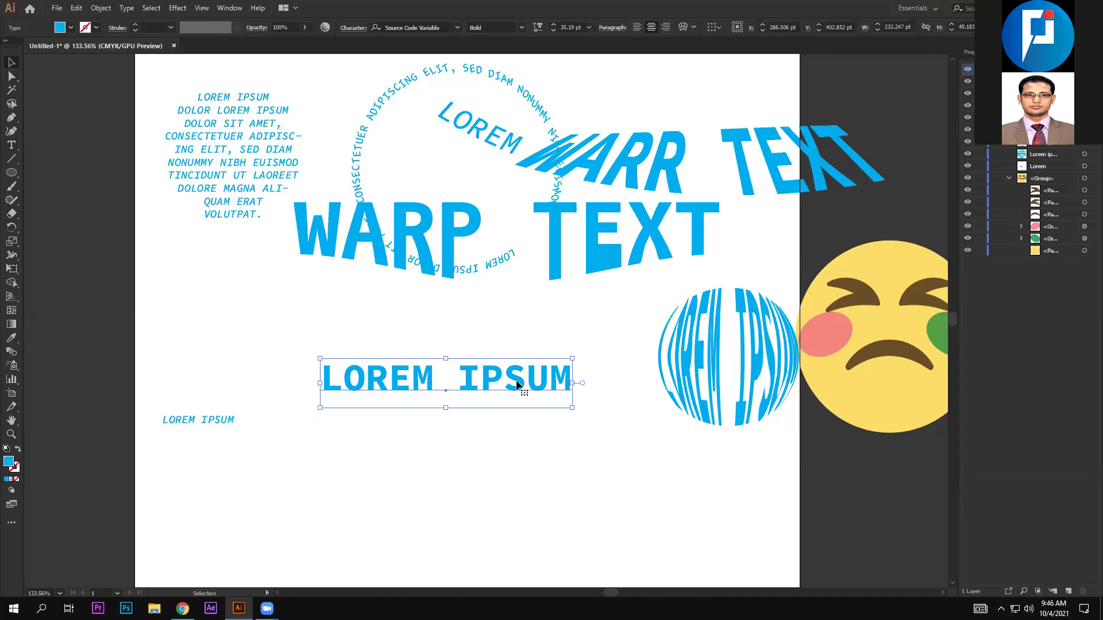
Apply 3D Extrude & Bevel to LOREM IPSUM with a tilted angle and lowered light
left_click(179, 9)
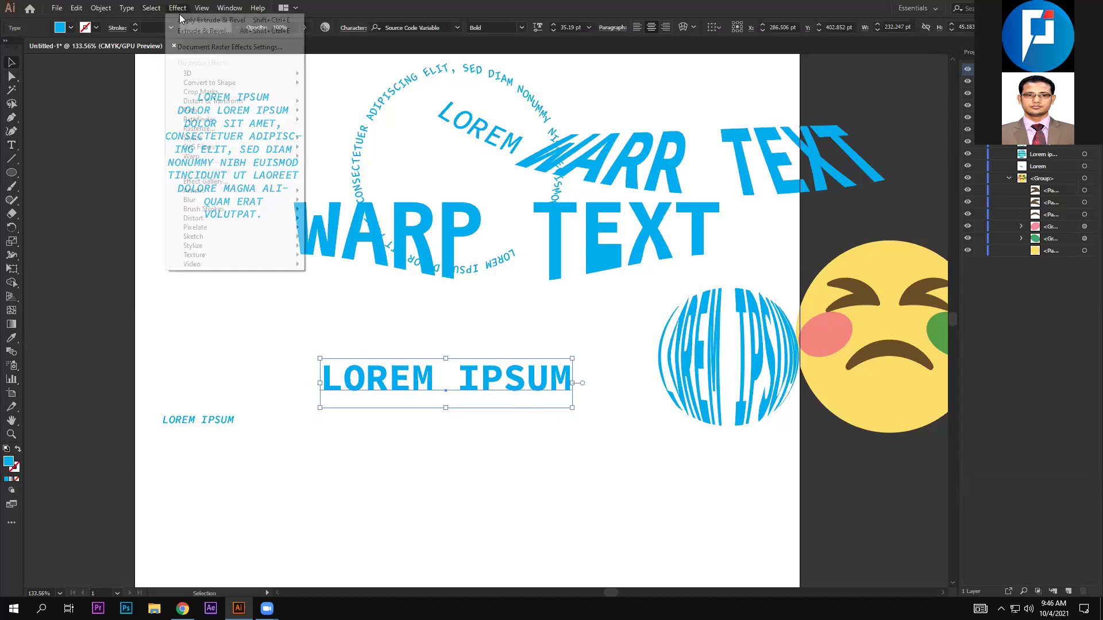
mouse_move(232, 72)
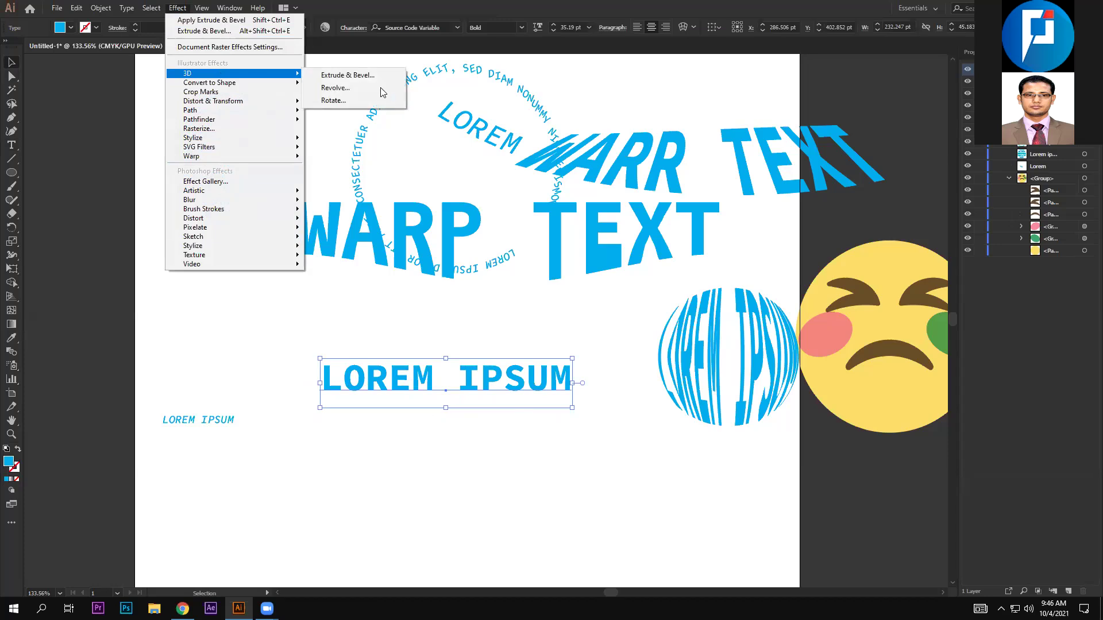
left_click(376, 76)
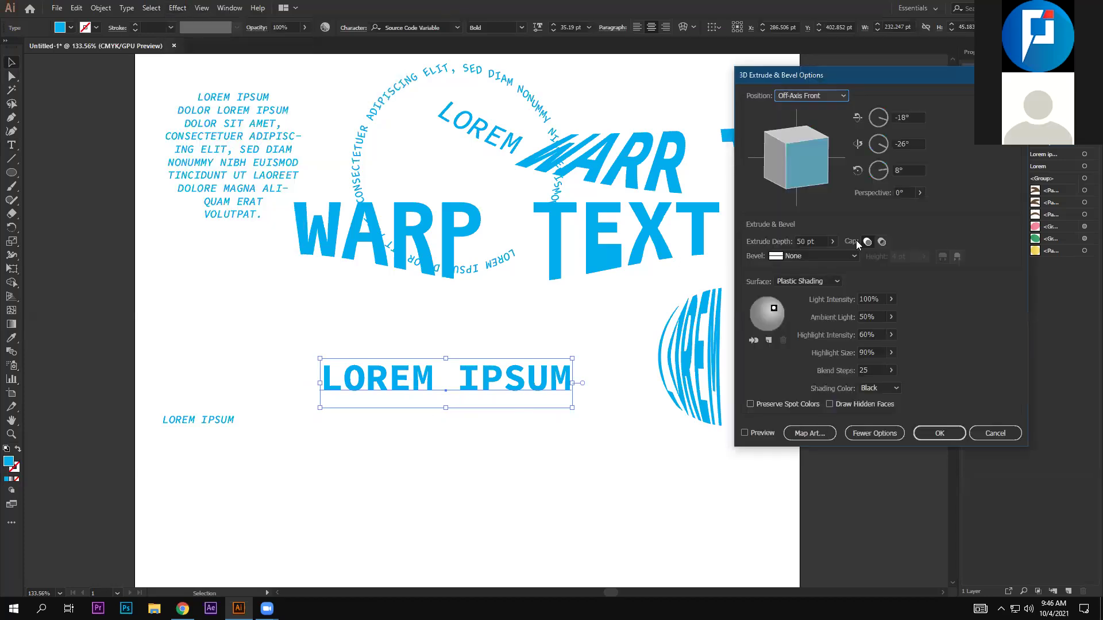
left_click_drag(877, 79, 776, 68)
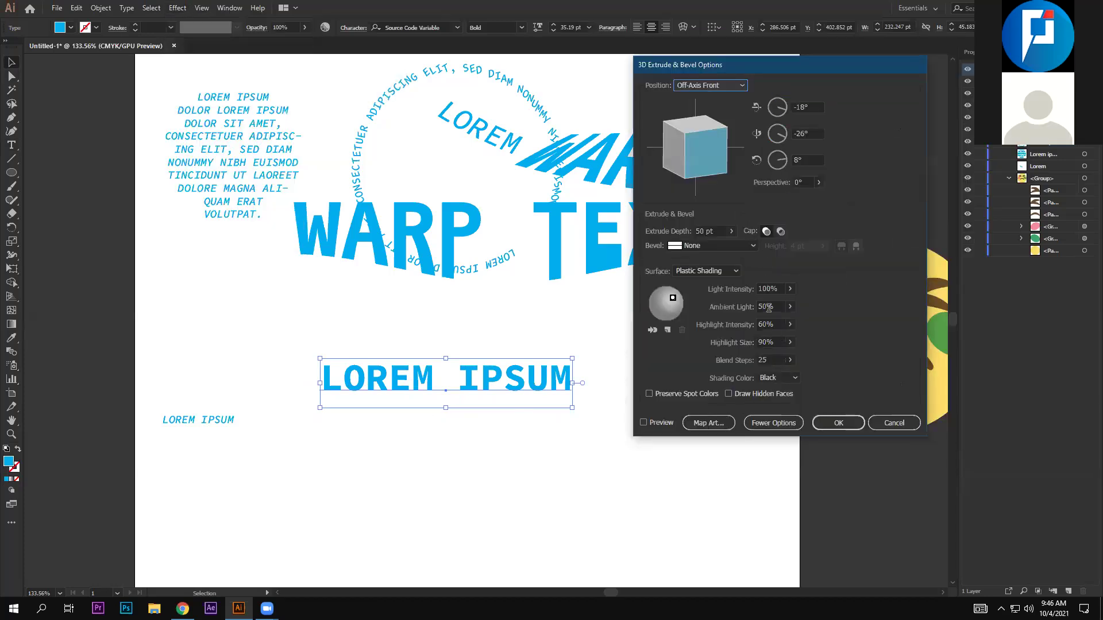
left_click_drag(711, 160, 692, 158)
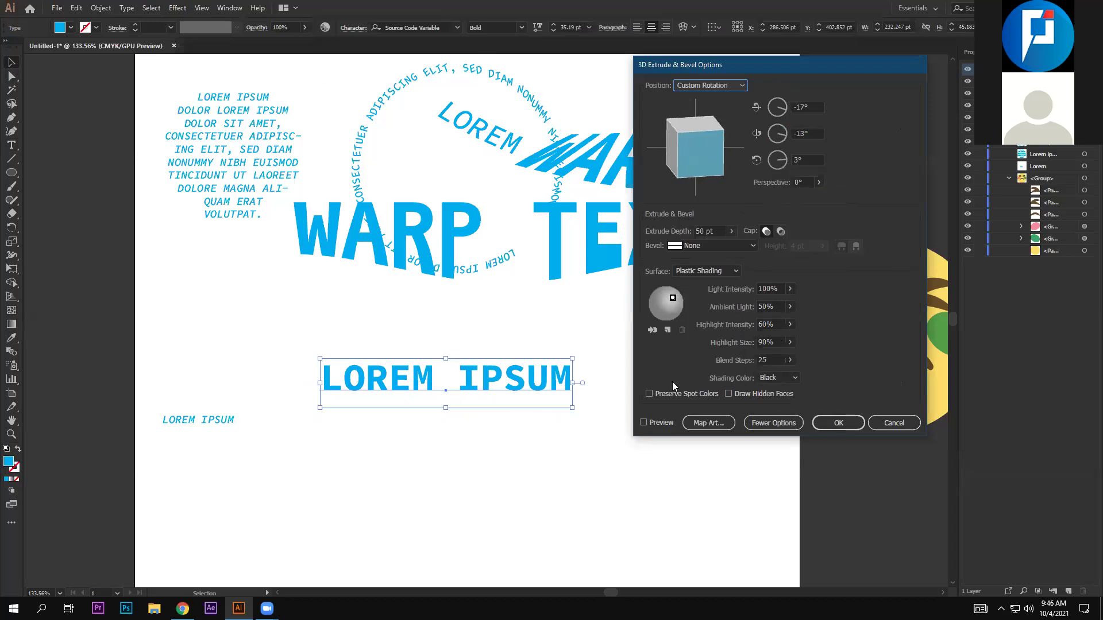
left_click(644, 422)
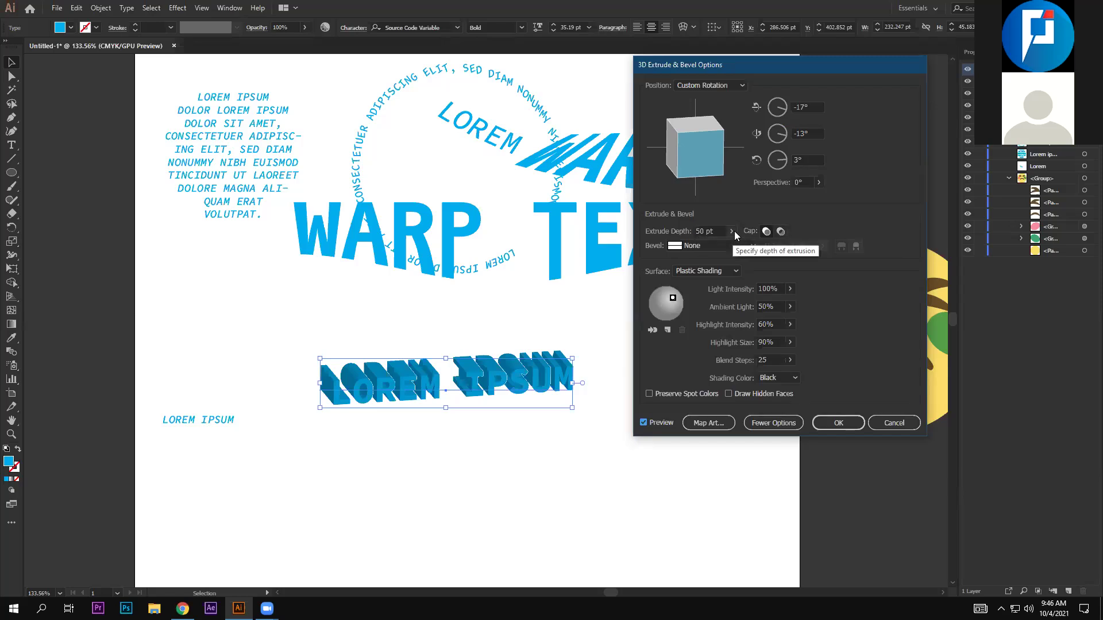
left_click_drag(672, 298, 666, 298)
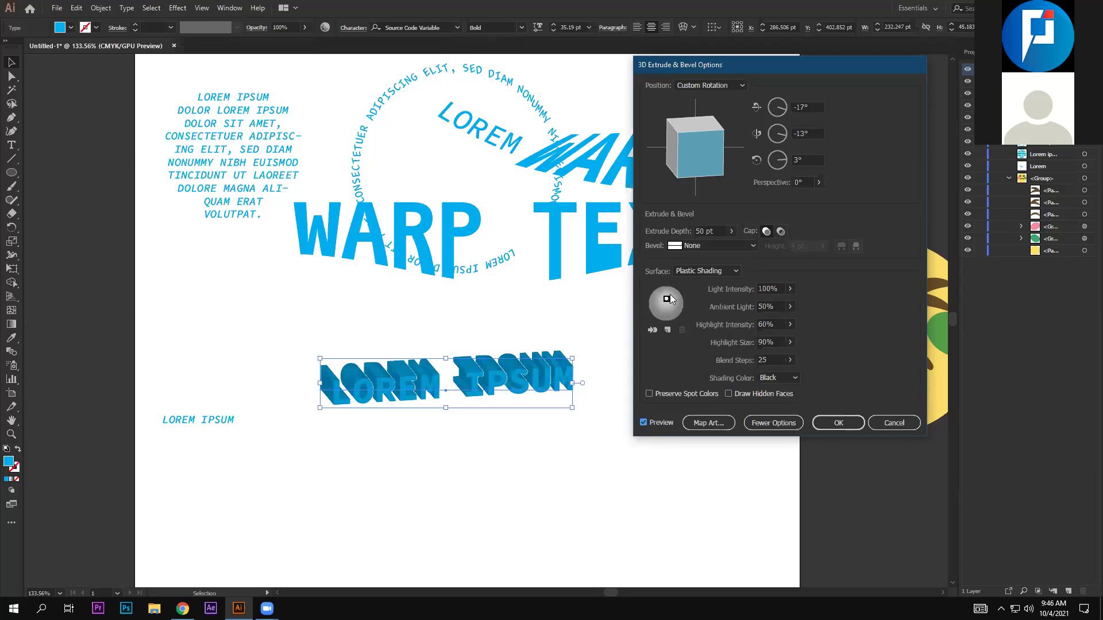
left_click_drag(667, 299, 667, 306)
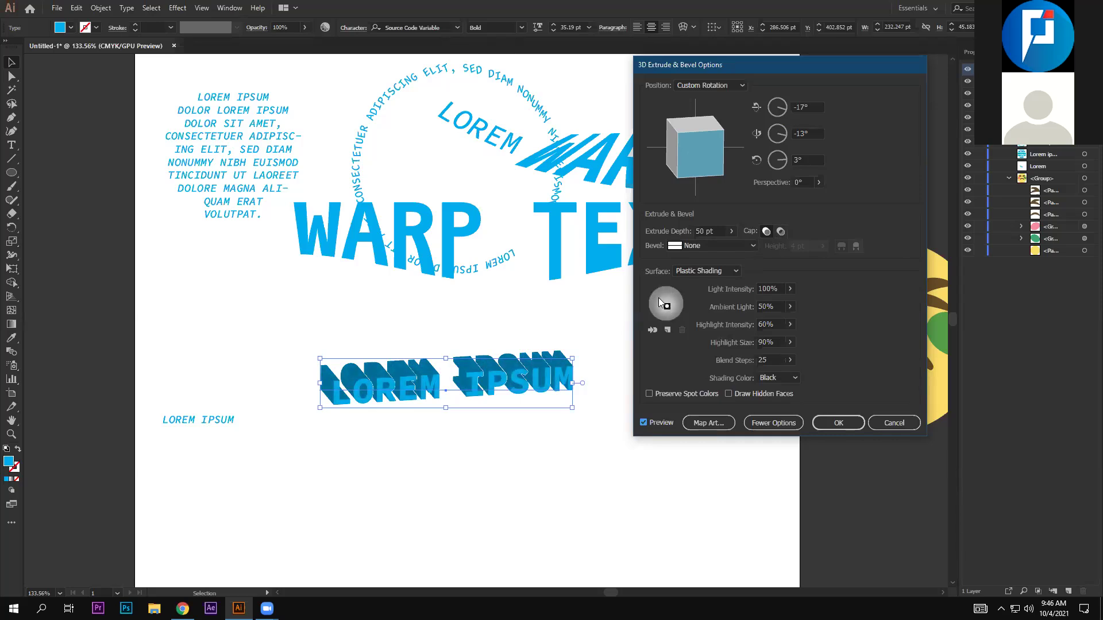
left_click(841, 423)
Move the 3D LOREM IPSUM up-left beside WARP TEXT
left_click(498, 460)
left_click_drag(437, 354, 271, 257)
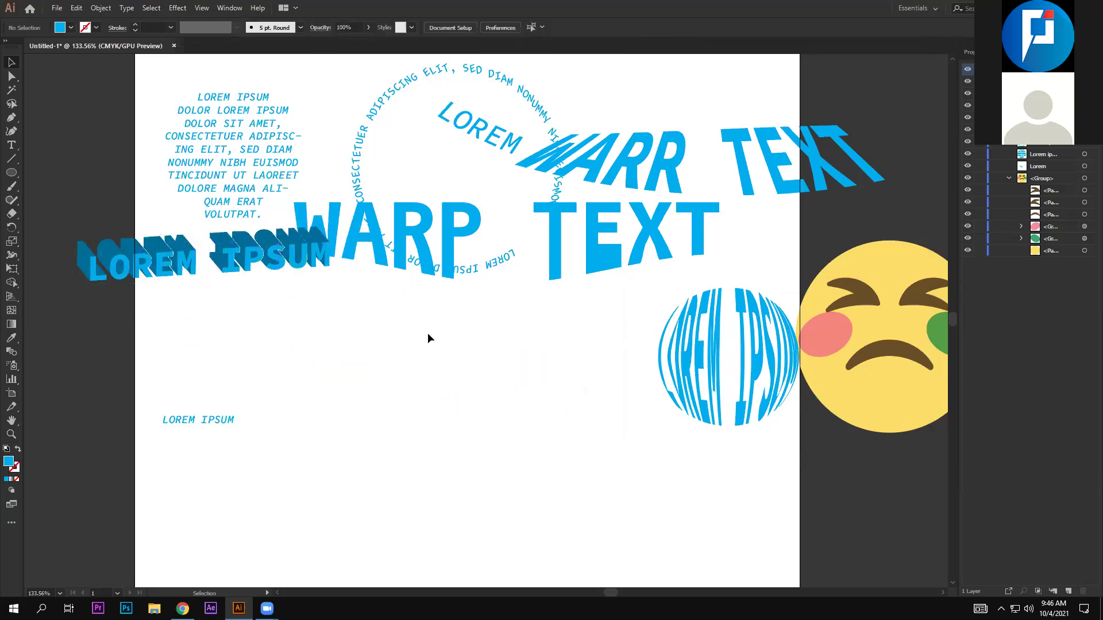
left_click(387, 384)
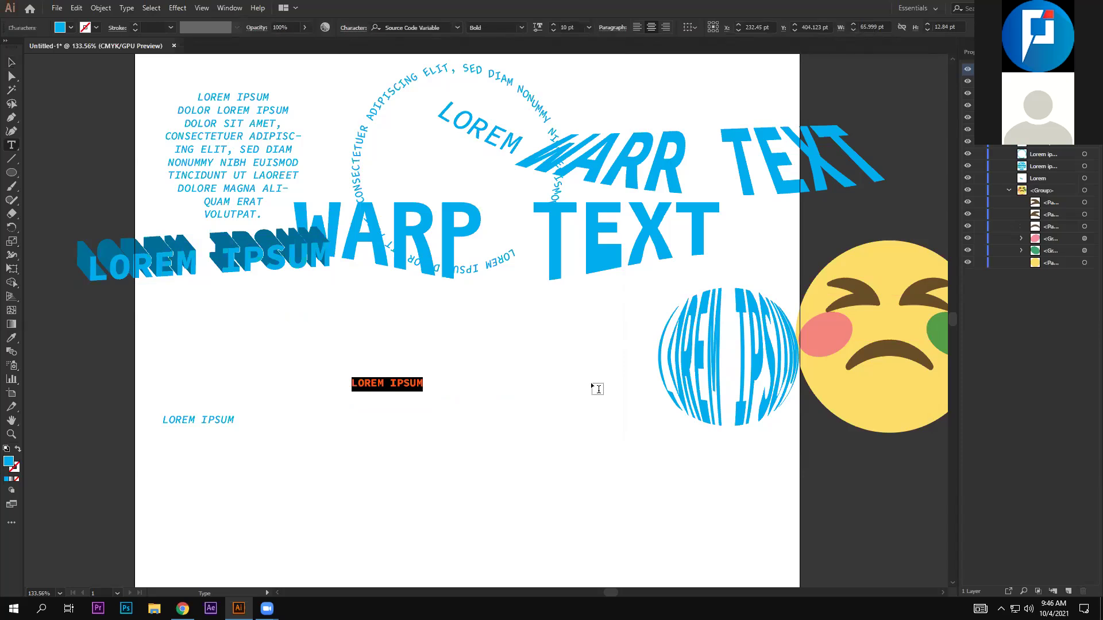
Enlarge the new LOREM IPSUM, move it up into place, and convert it to outlines
left_click(12, 61)
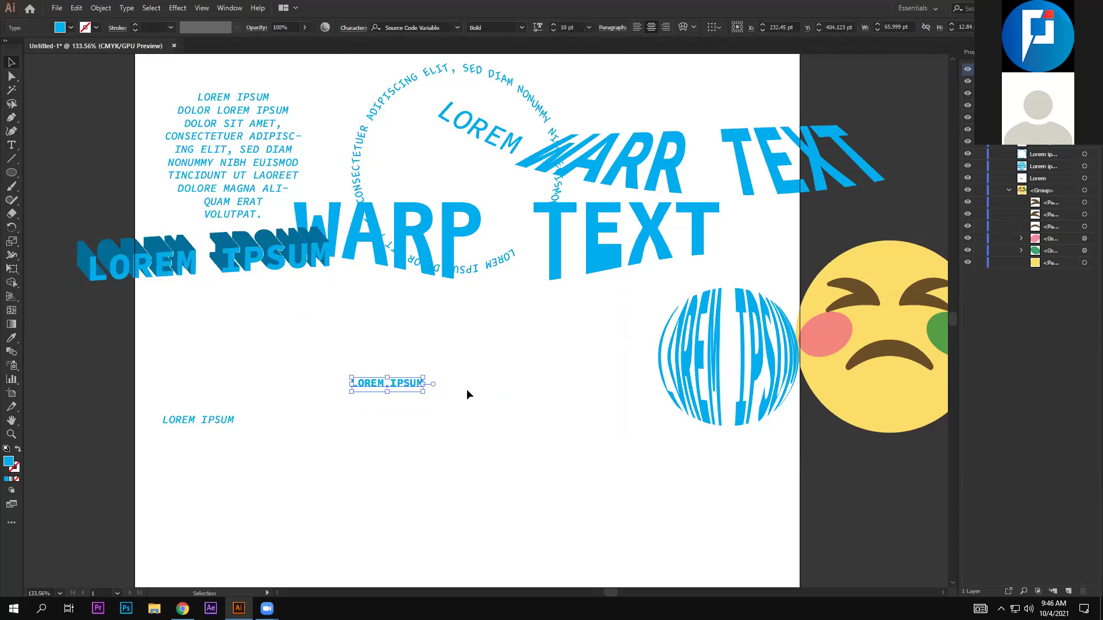
mouse_move(422, 391)
left_mouse_down()
mouse_move(515, 456)
mouse_move(605, 467)
left_mouse_up()
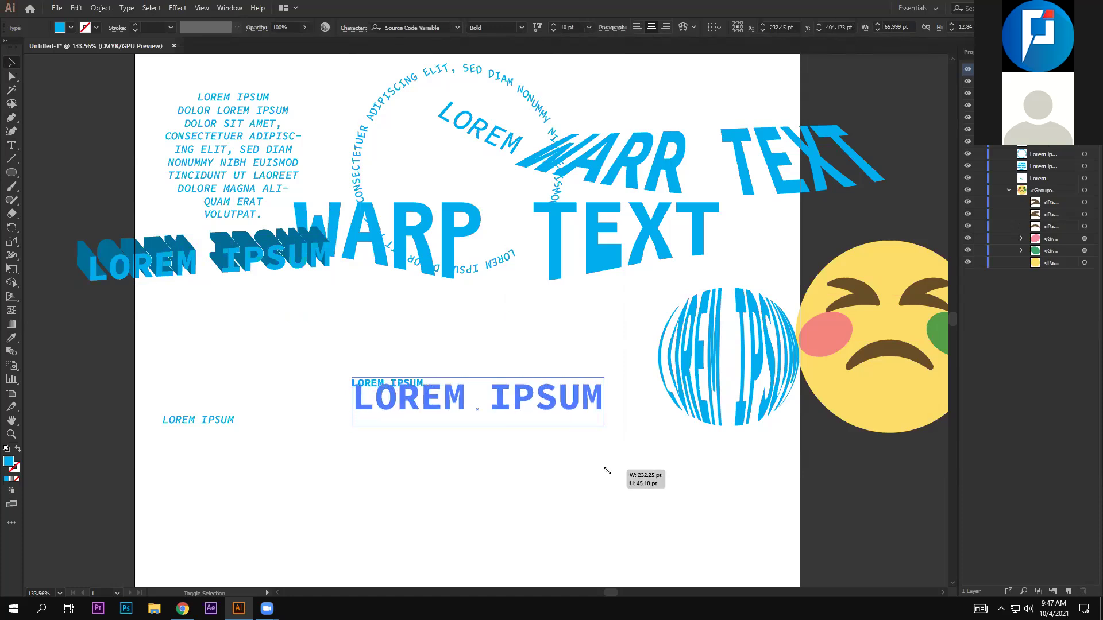
mouse_move(532, 380)
left_mouse_down()
mouse_move(490, 343)
mouse_move(486, 388)
left_mouse_up()
key("ctrl+shift+o")
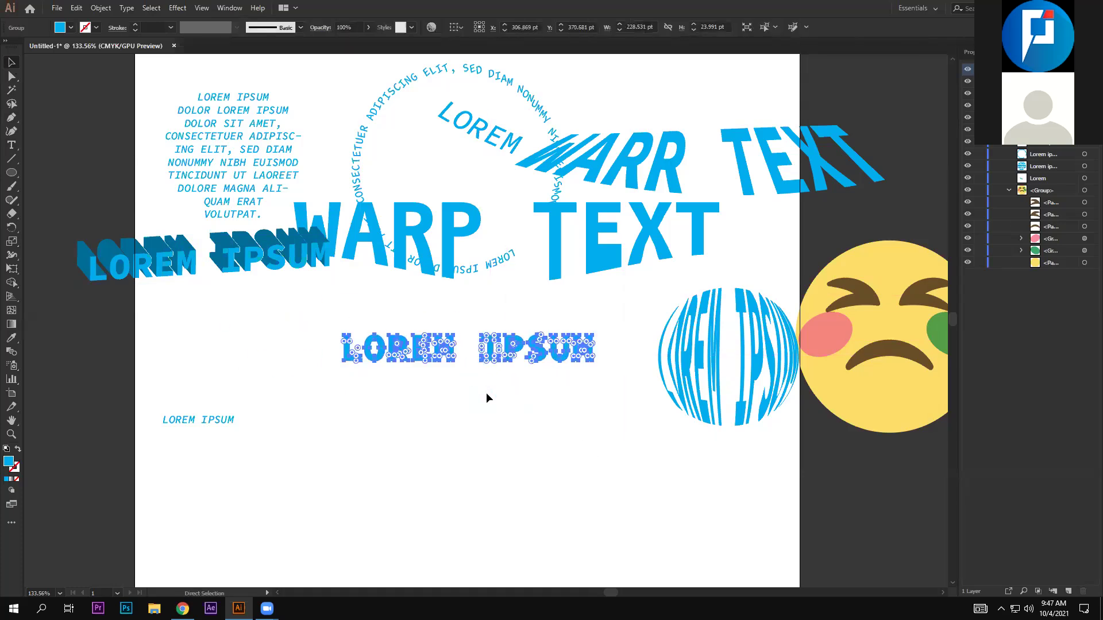
left_click(472, 429)
left_click(494, 357)
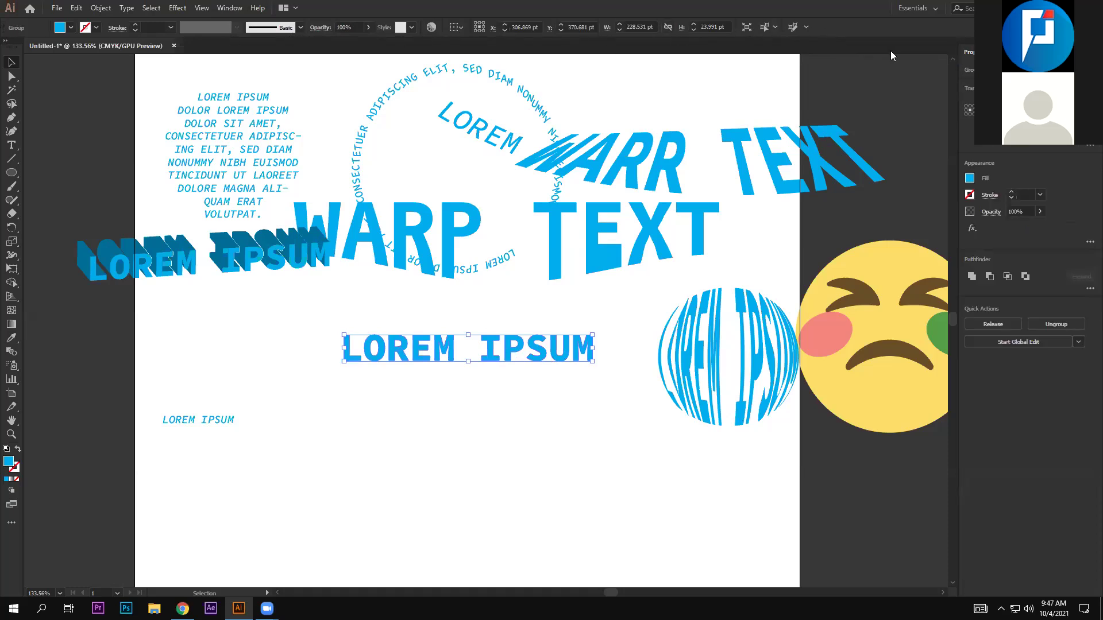
Show the Character panel, then nudge the outlined LOREM IPSUM up-right and ungroup its letters
left_click(221, 8)
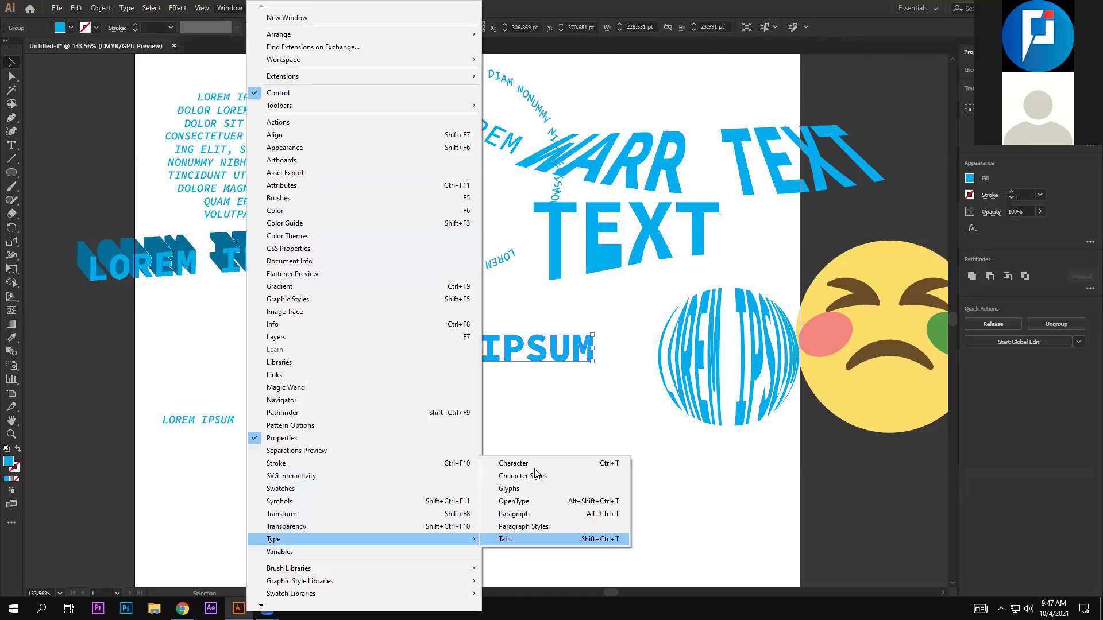
left_click(517, 460)
left_click(744, 71)
scroll(792, 89, "up", 2)
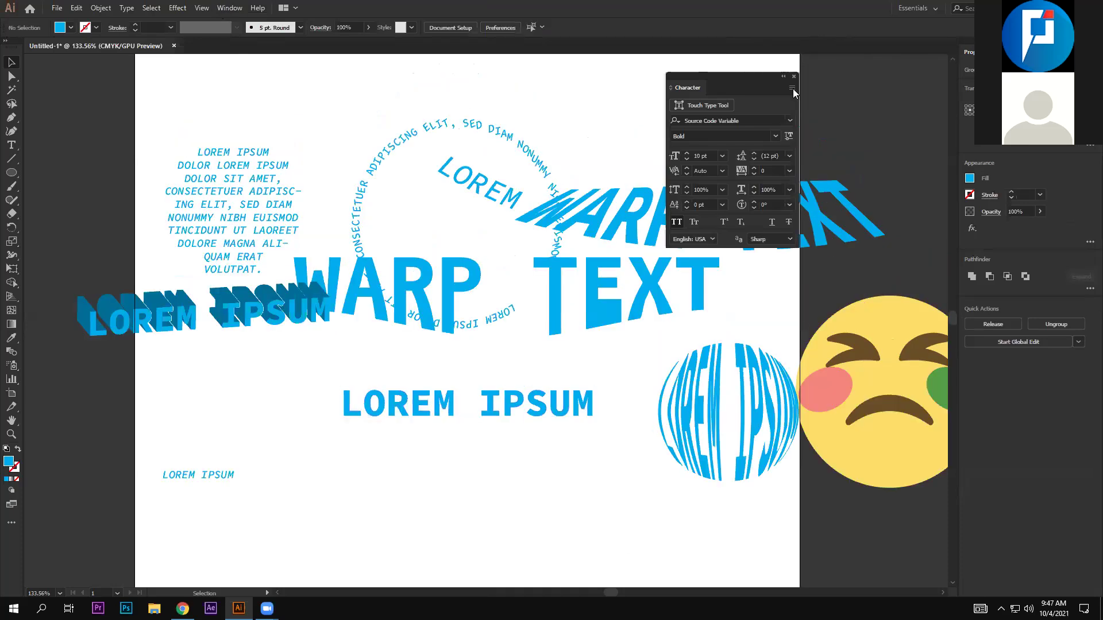
left_click(790, 120)
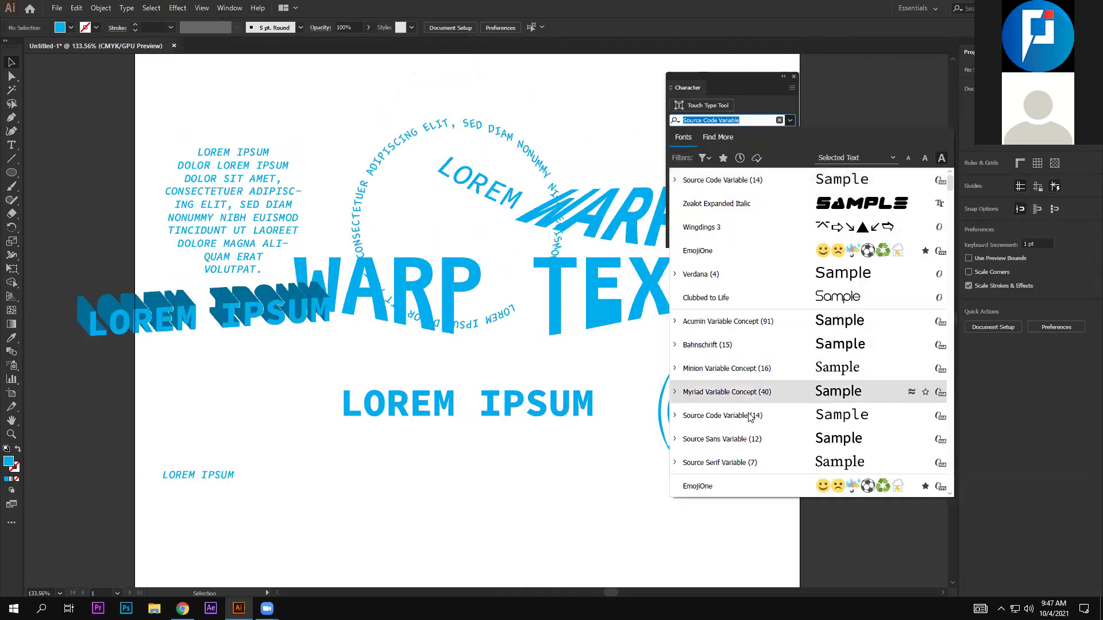
key("Down")
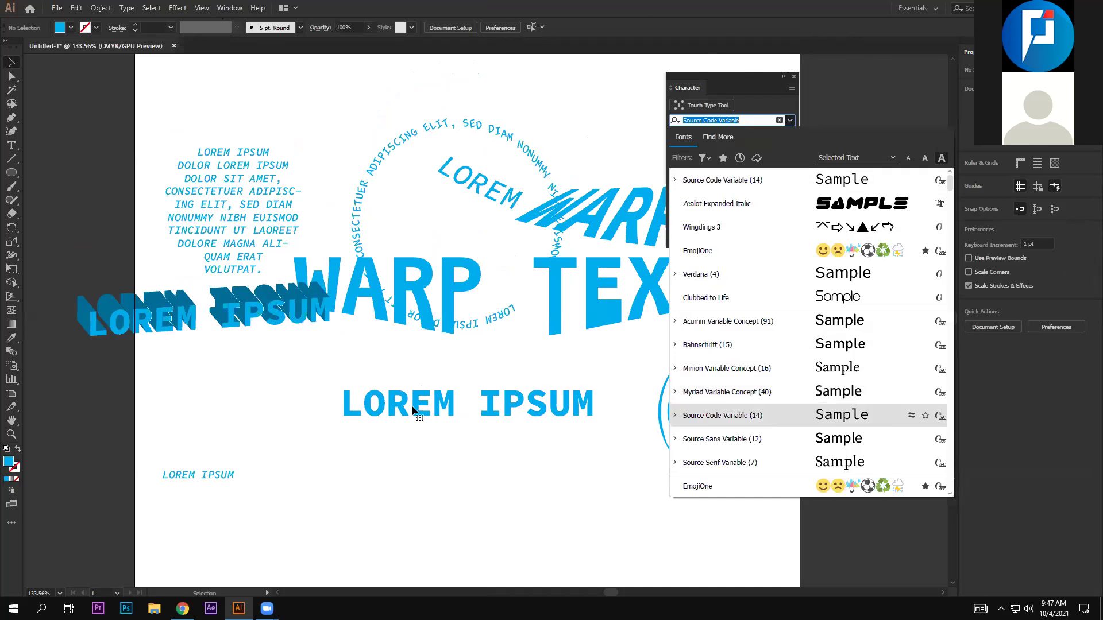
left_click(411, 405)
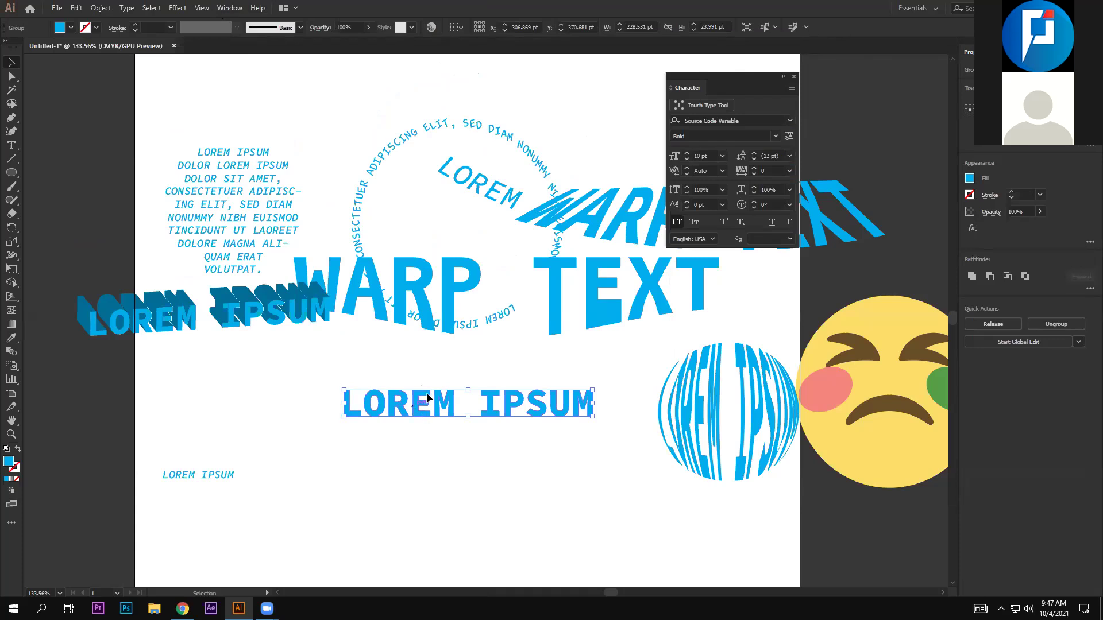
left_click_drag(467, 392, 489, 383)
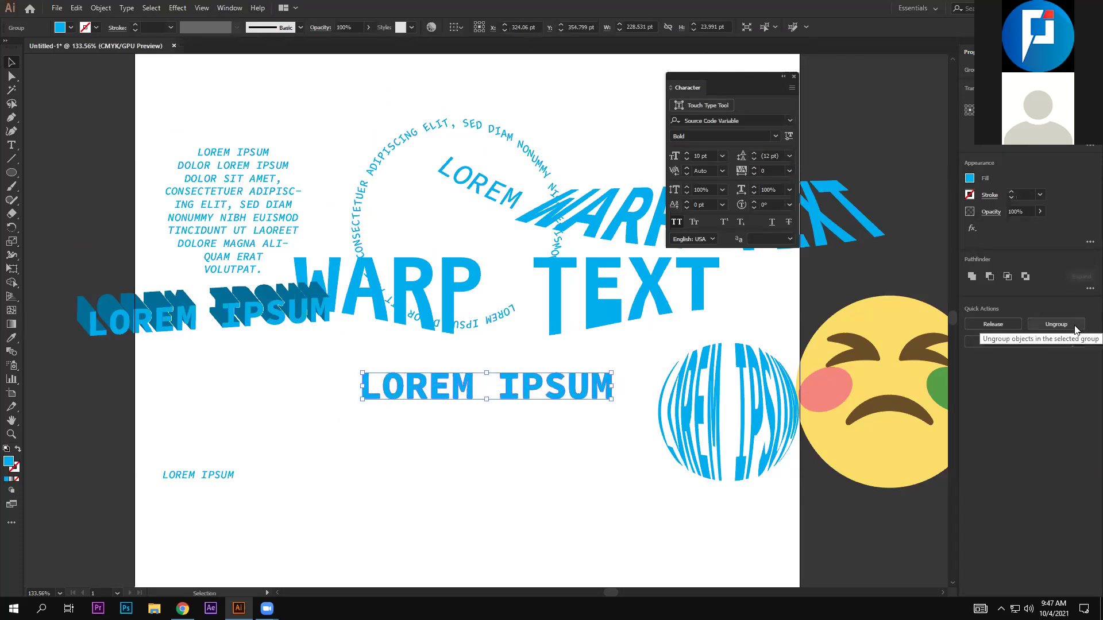
left_click(1076, 330)
Select and isolate individual letters of the outlined LOREM IPSUM, then exit isolation mode
left_click(475, 407)
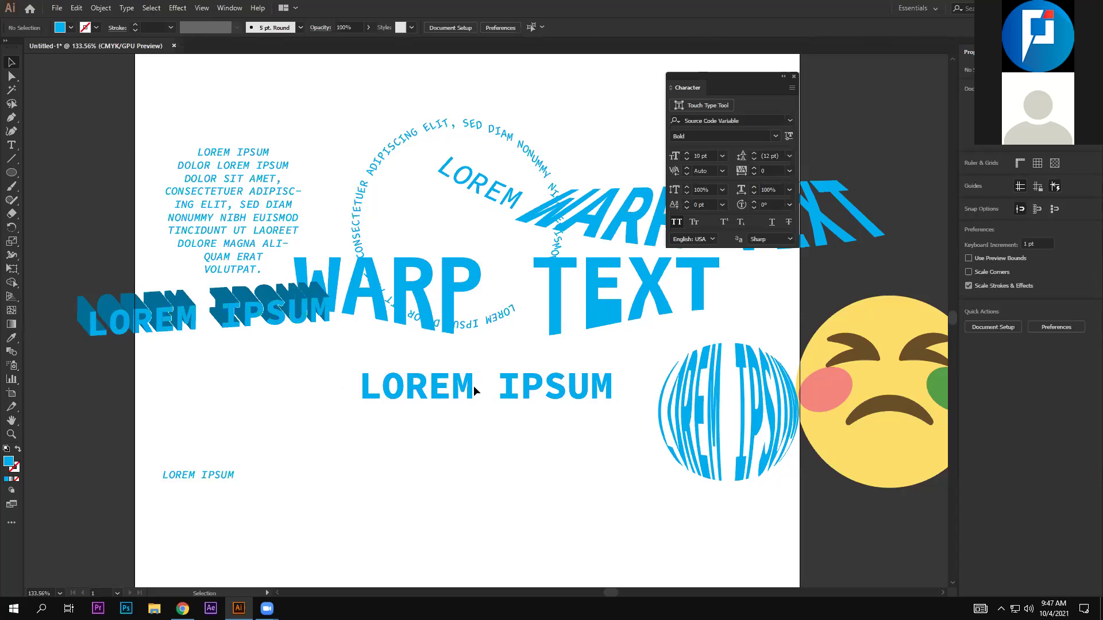
left_click(468, 387)
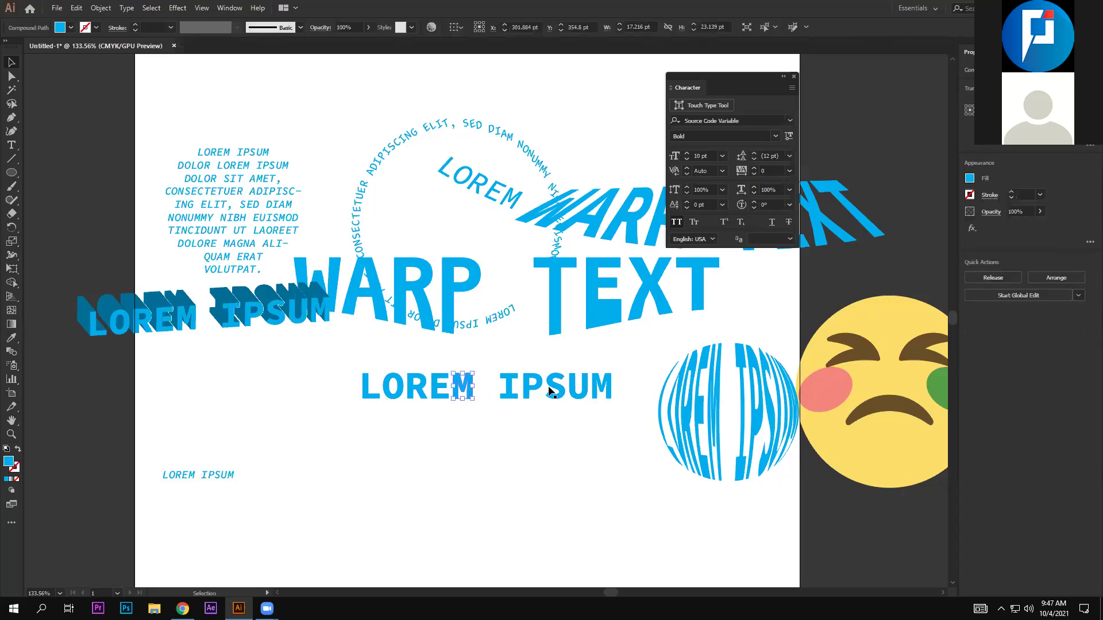
double_click(528, 390)
left_click(528, 389)
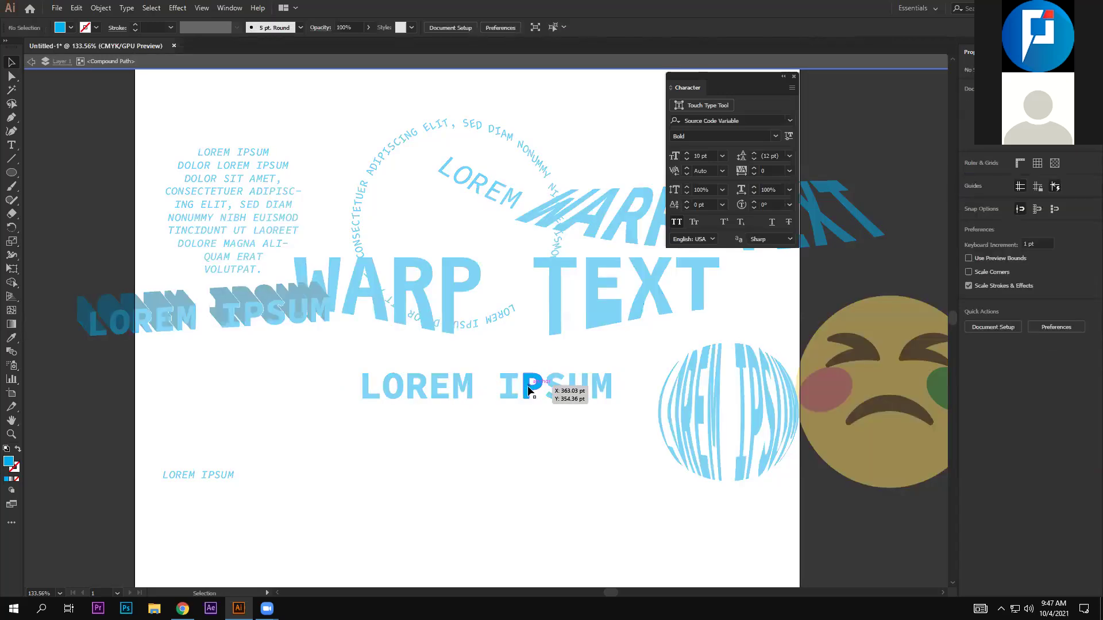
key("Escape")
left_click(555, 388)
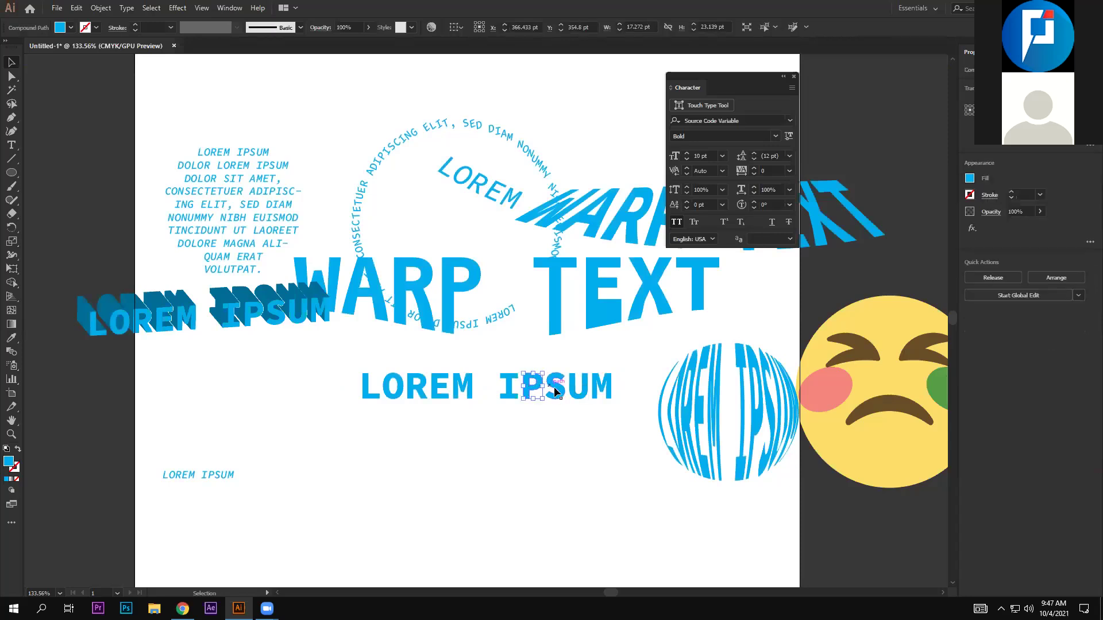
left_click(363, 415)
Marquee-select the M's anchor points with Direct Selection, undoing a stray click
left_click(12, 76)
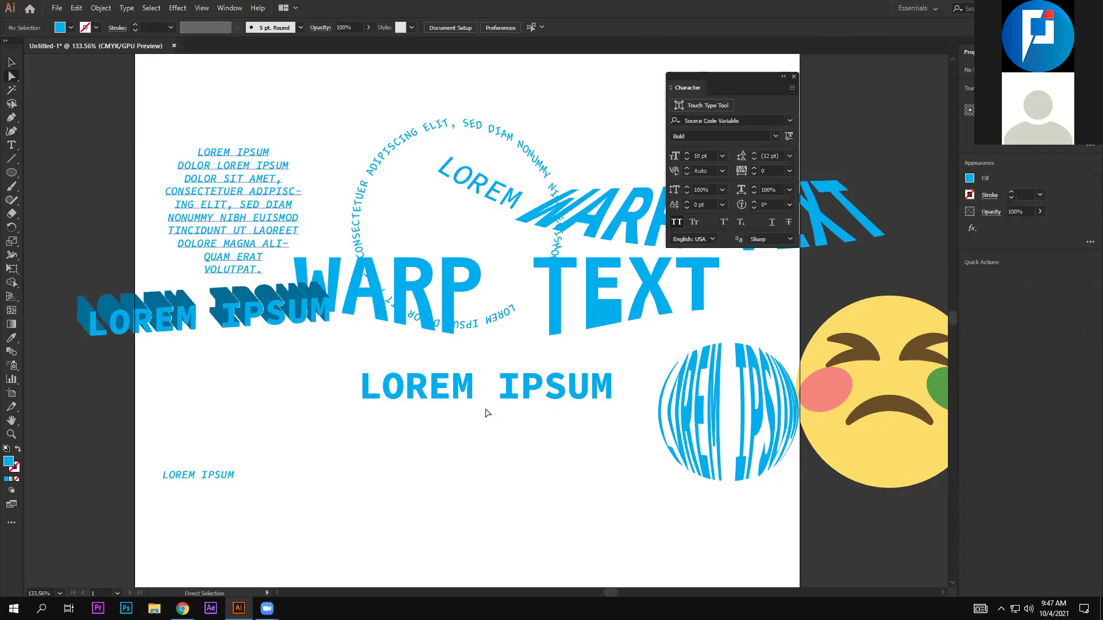
left_click_drag(482, 416, 451, 372)
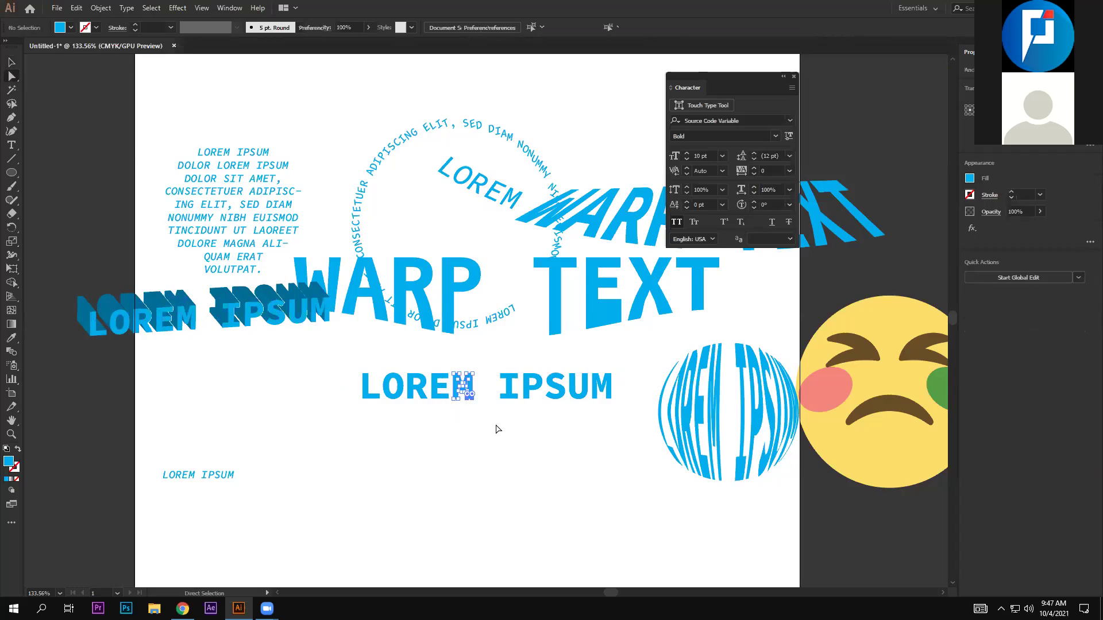
left_click(479, 404)
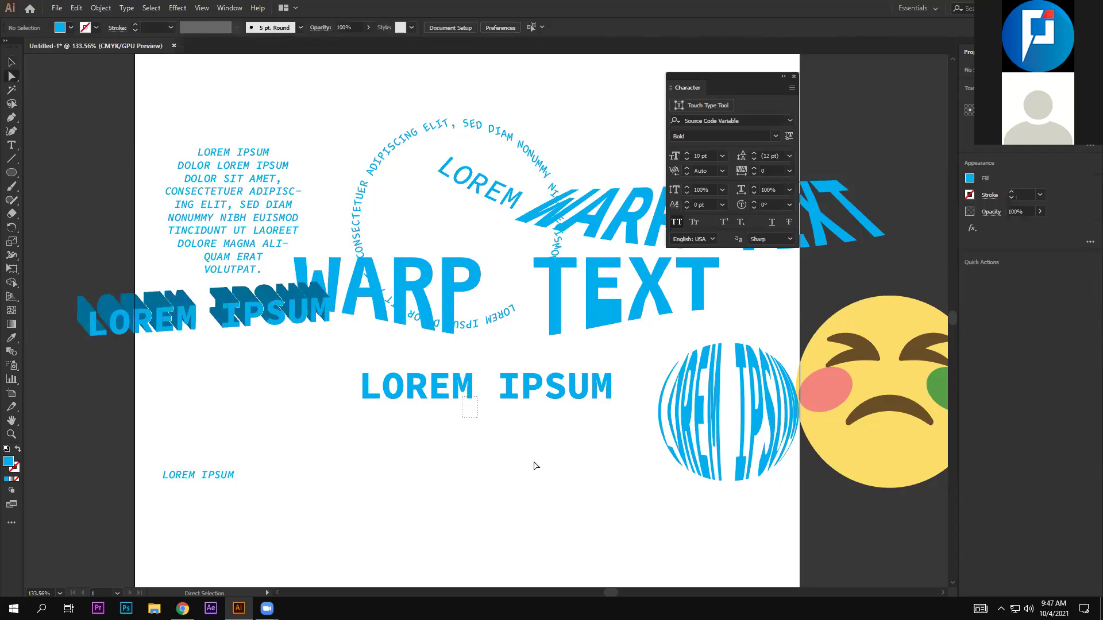
key("ctrl+z")
Zoom in and drag the M's right-leg anchor far down below the LOREM IPSUM baseline
key("z")
left_click_drag(695, 558, 745, 512)
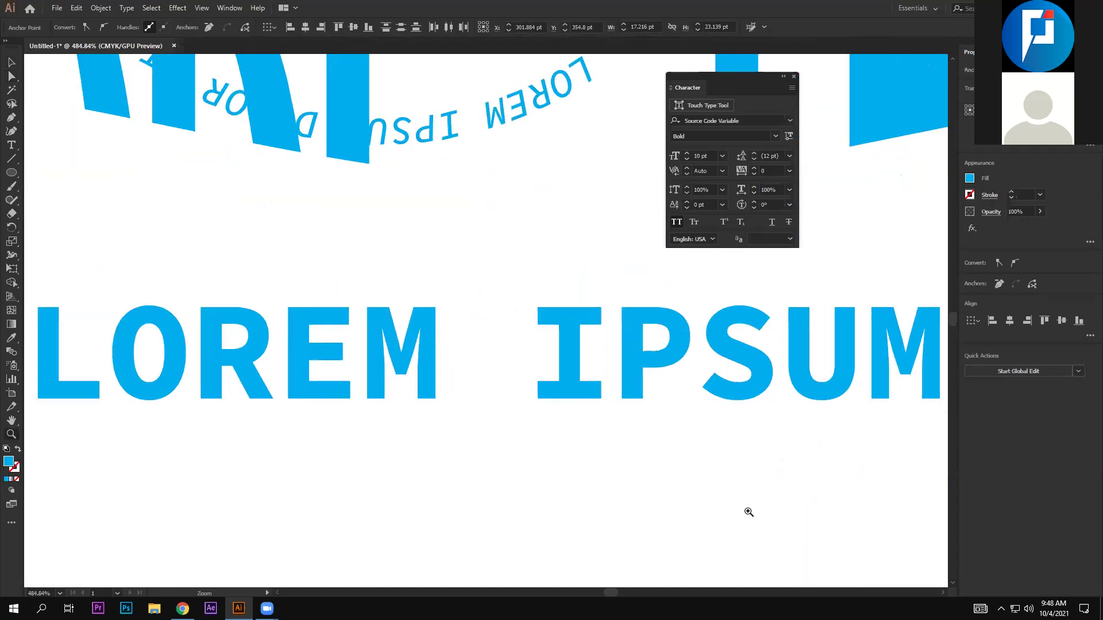
scroll(565, 418, "up", 2)
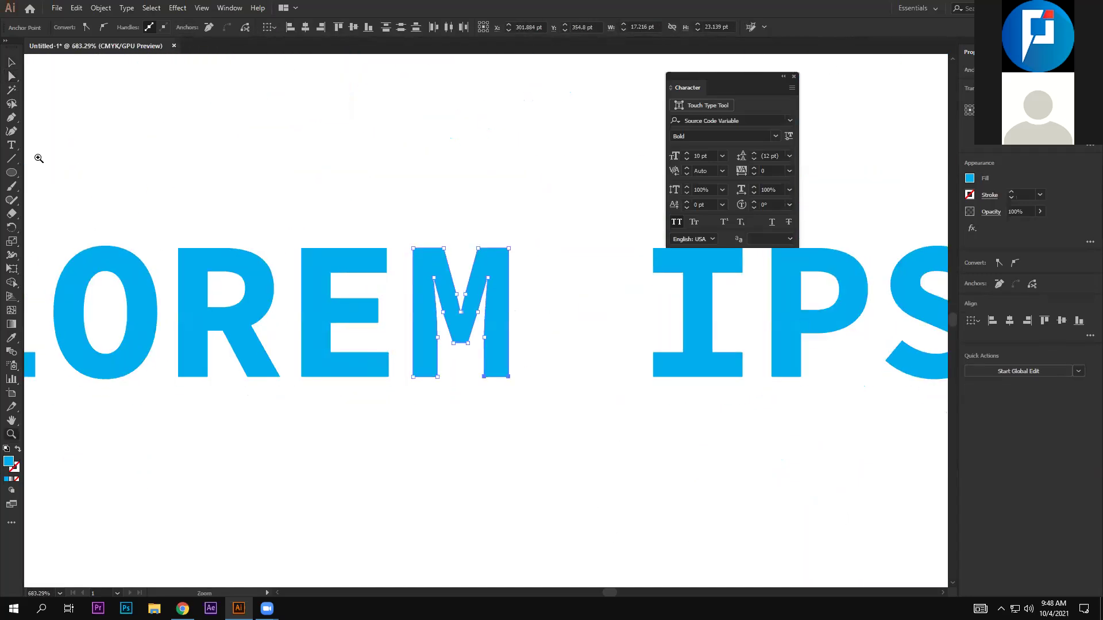
left_click(12, 76)
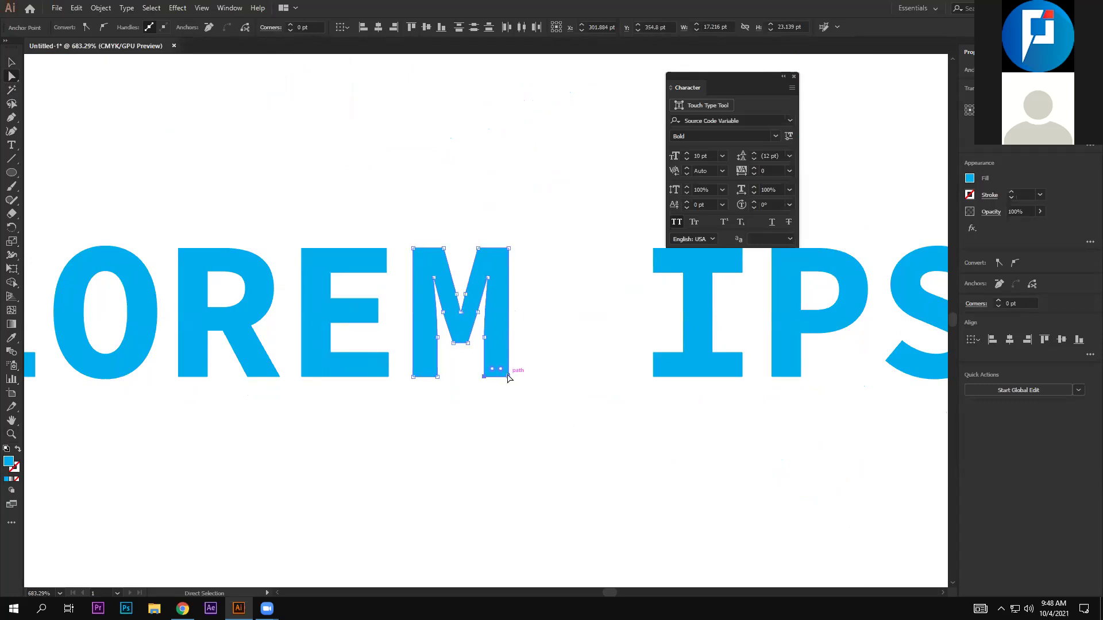
left_click(484, 377)
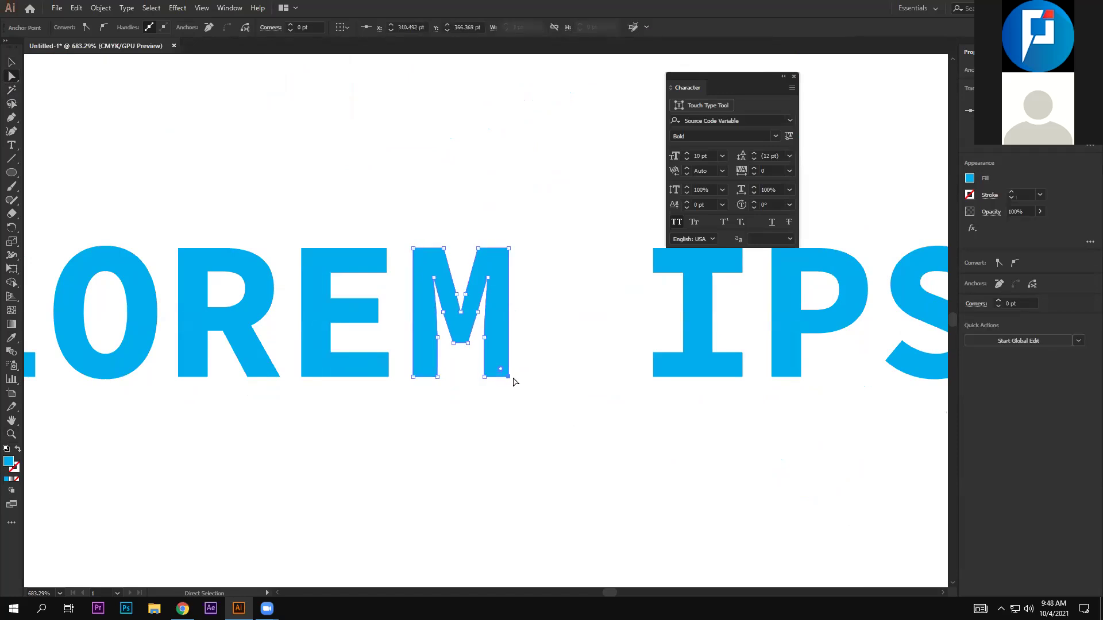
left_click_drag(507, 379, 509, 475)
left_click(585, 415)
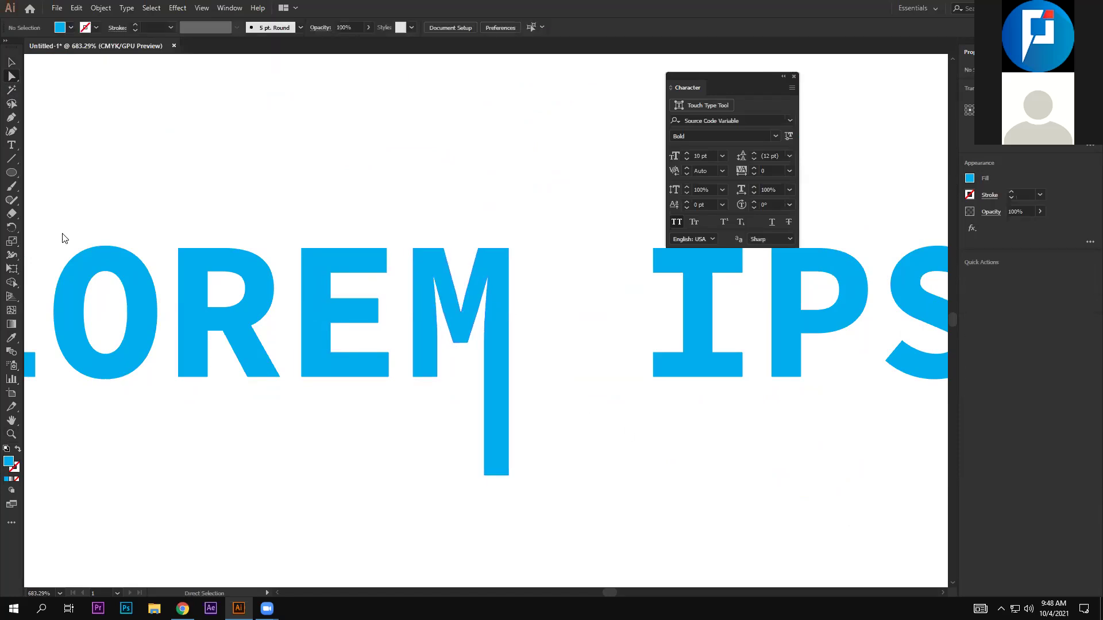
left_click(11, 145)
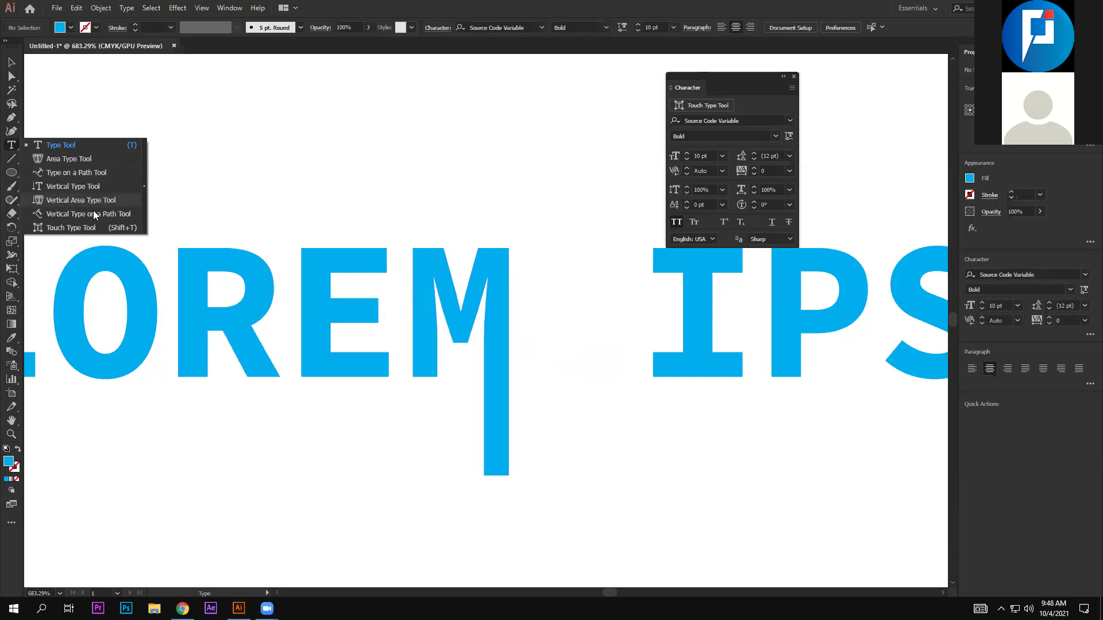
Fill the stretched M with light grey, keeping the other letters blue, then zoom out to the artboard
left_click(61, 225)
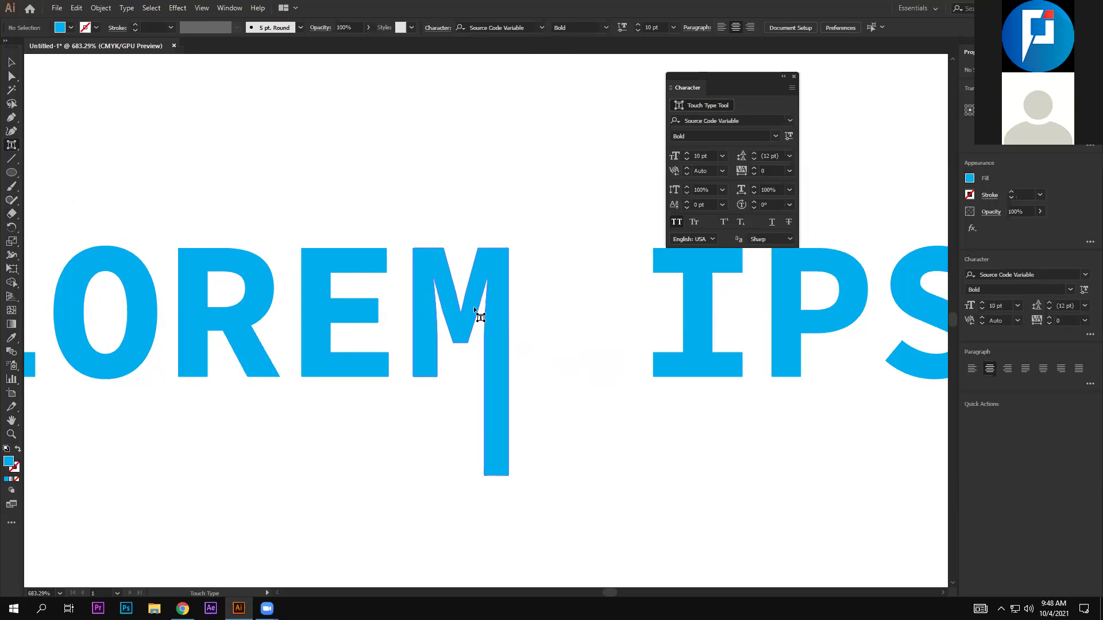
key("v")
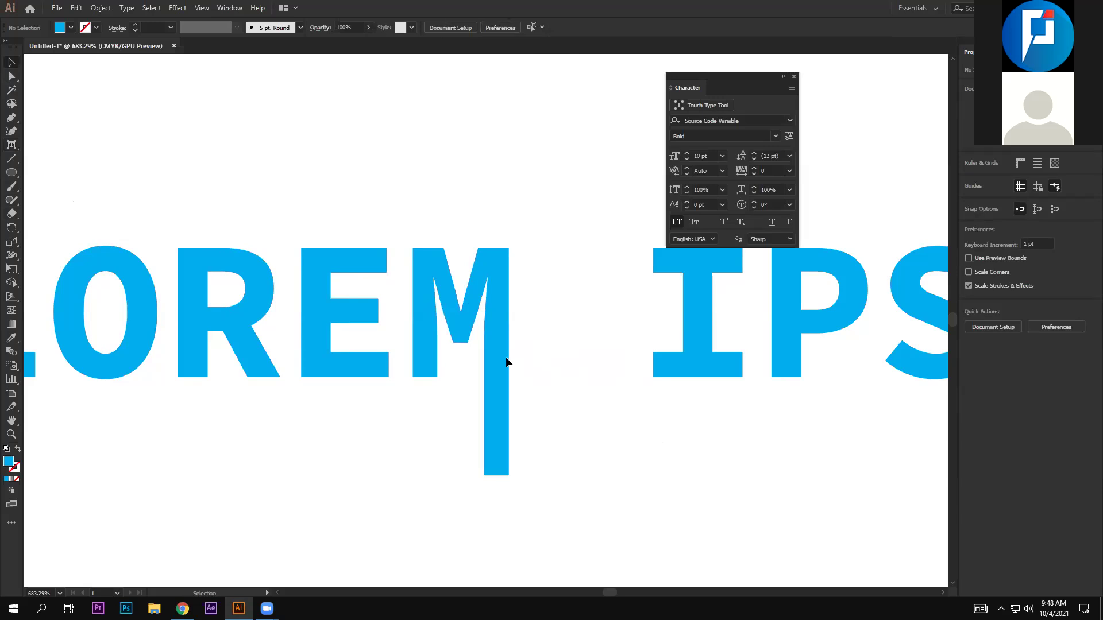
left_click(497, 330)
left_click(71, 27)
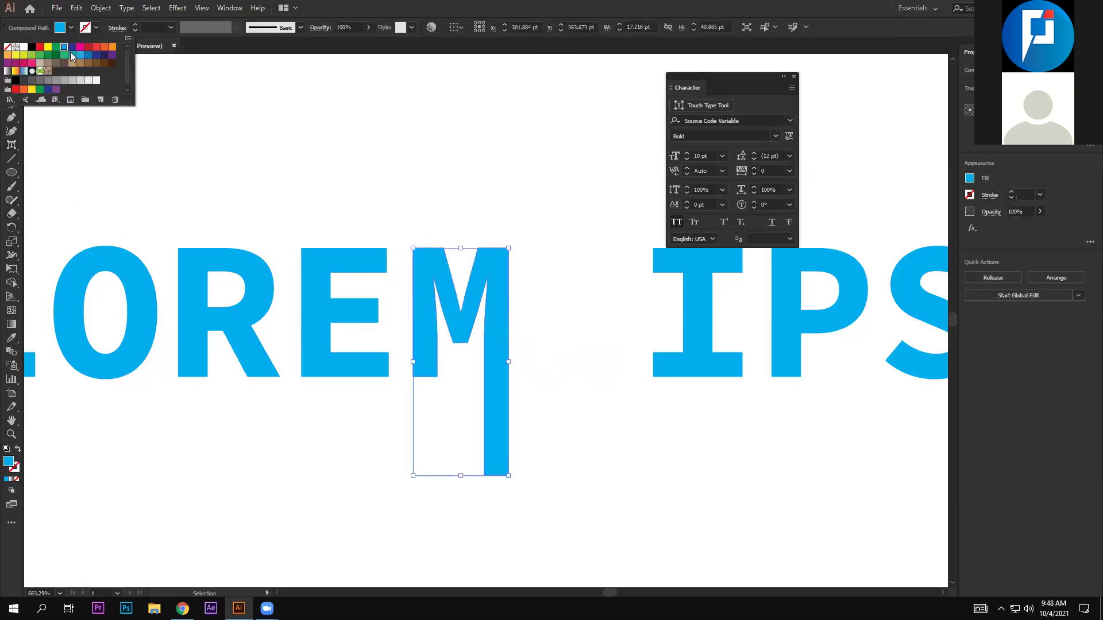
left_click(80, 80)
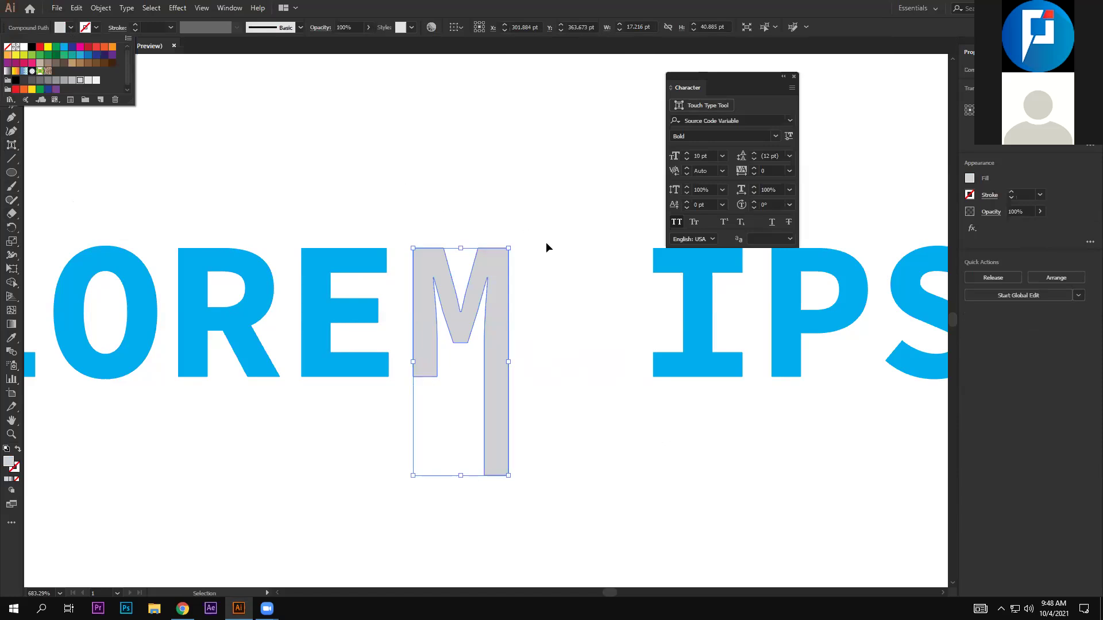
left_click(545, 243)
left_click(528, 343)
left_click(501, 340)
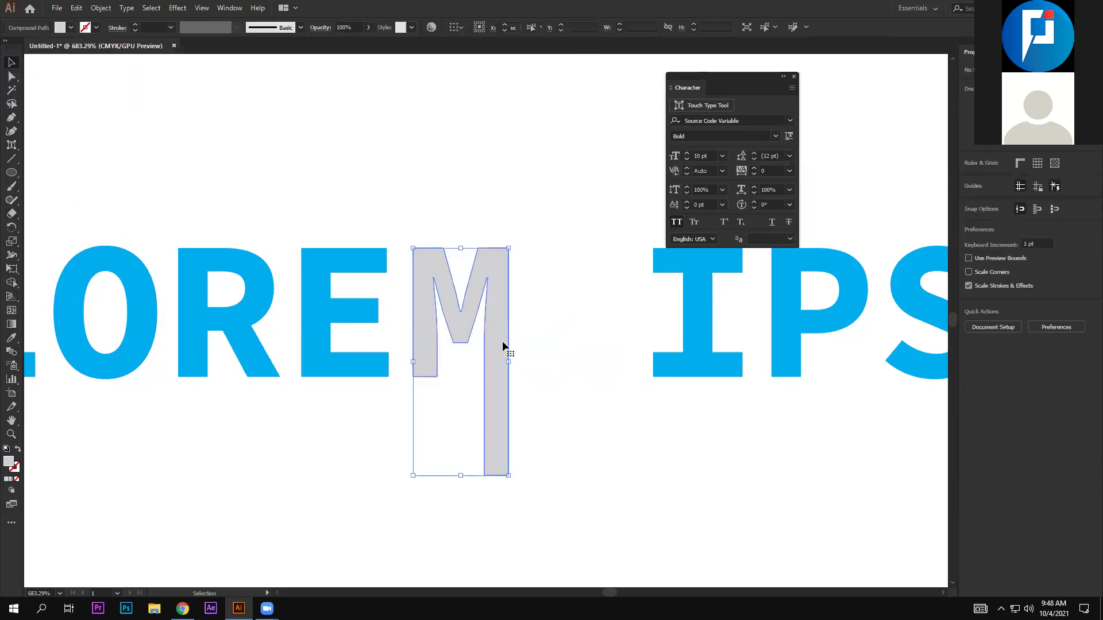
left_click(537, 279)
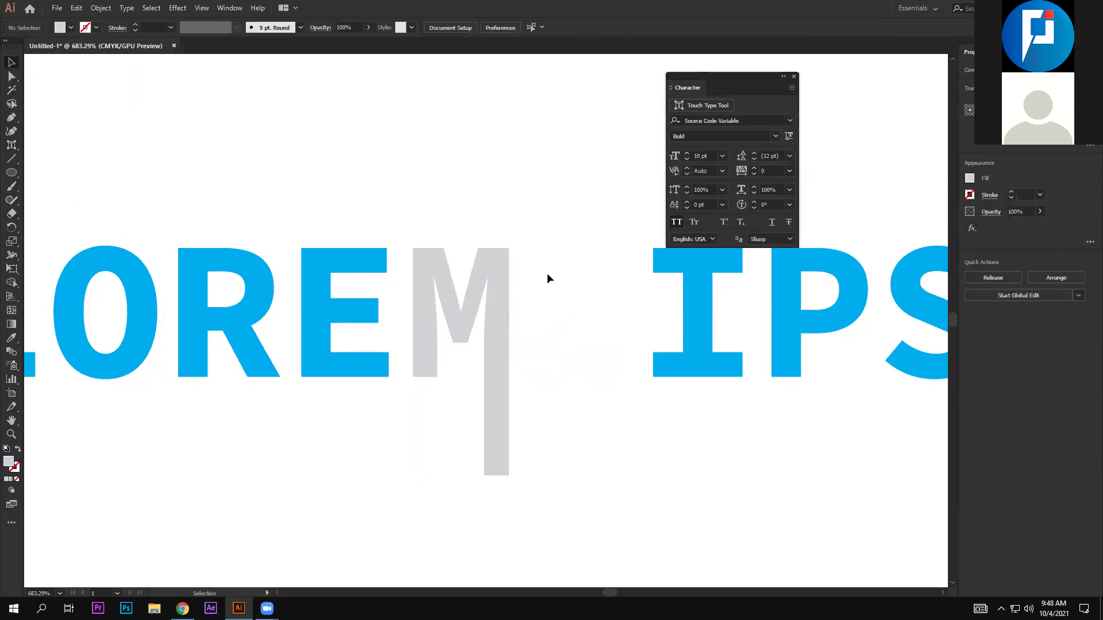
key("z")
left_click(397, 344, "alt")
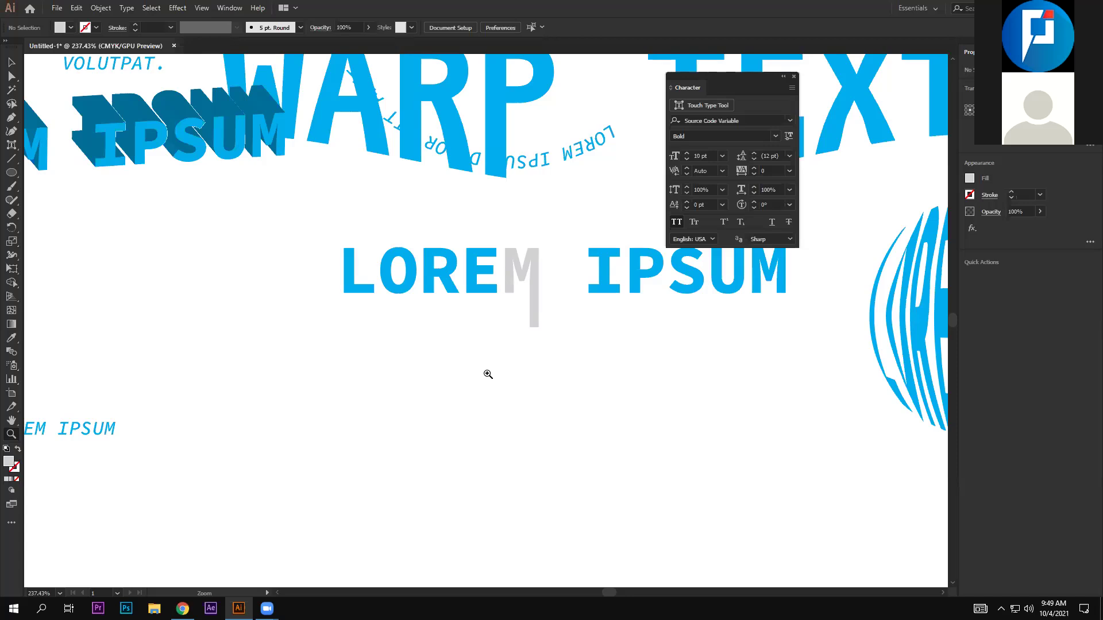
Place a small placeholder LOREM IPSUM line below the large title, shift it right, and zoom in
left_click(12, 62)
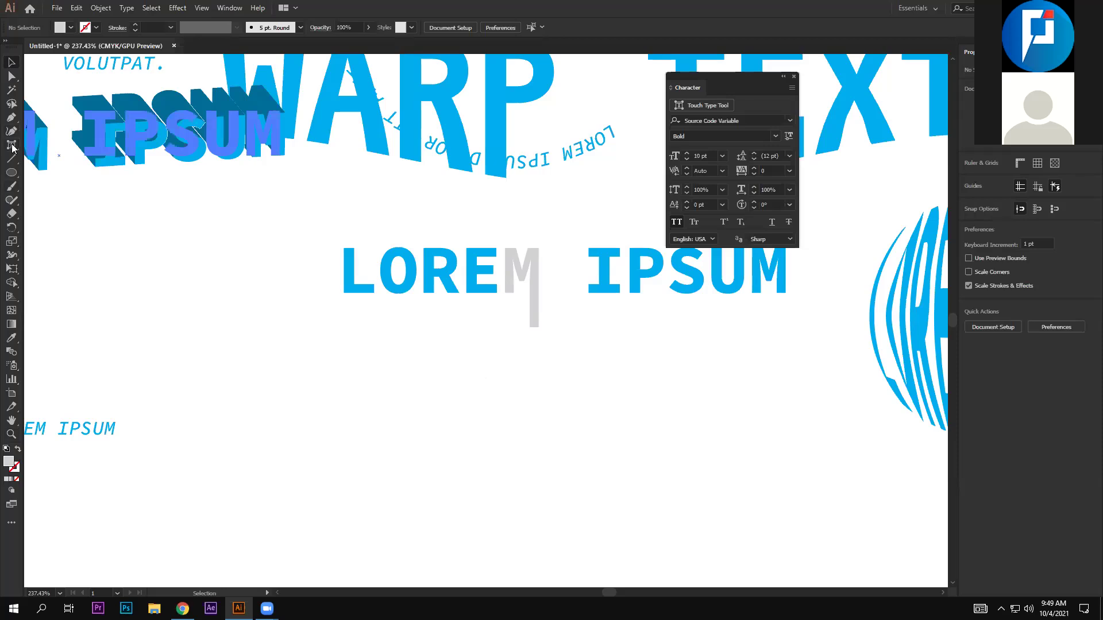
key("t")
left_click(523, 397)
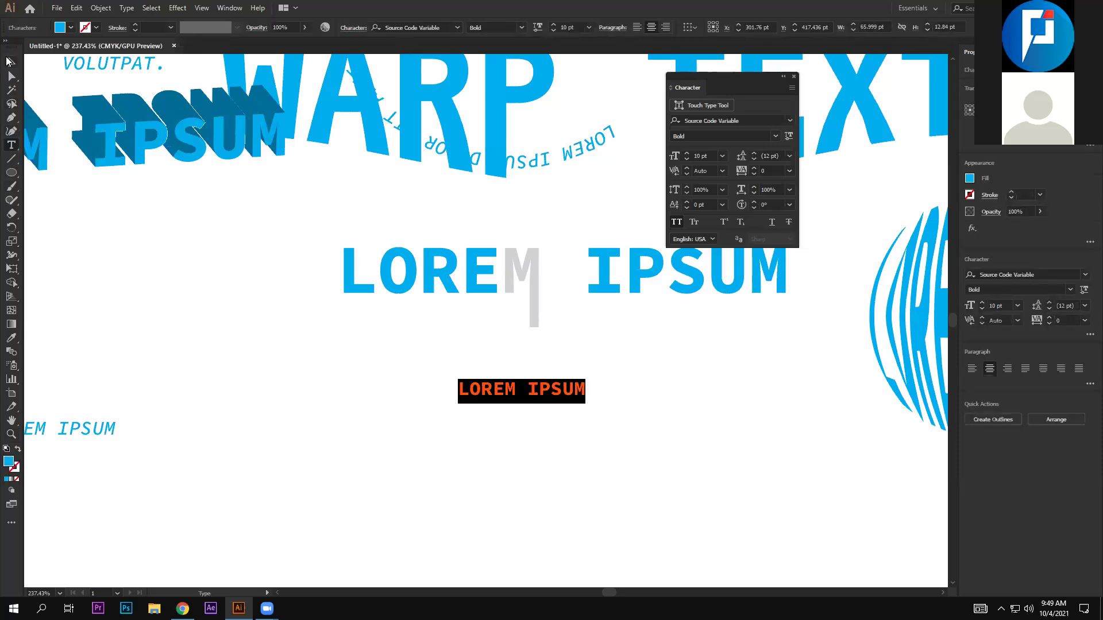
key("Escape")
left_click_drag(588, 391, 658, 404)
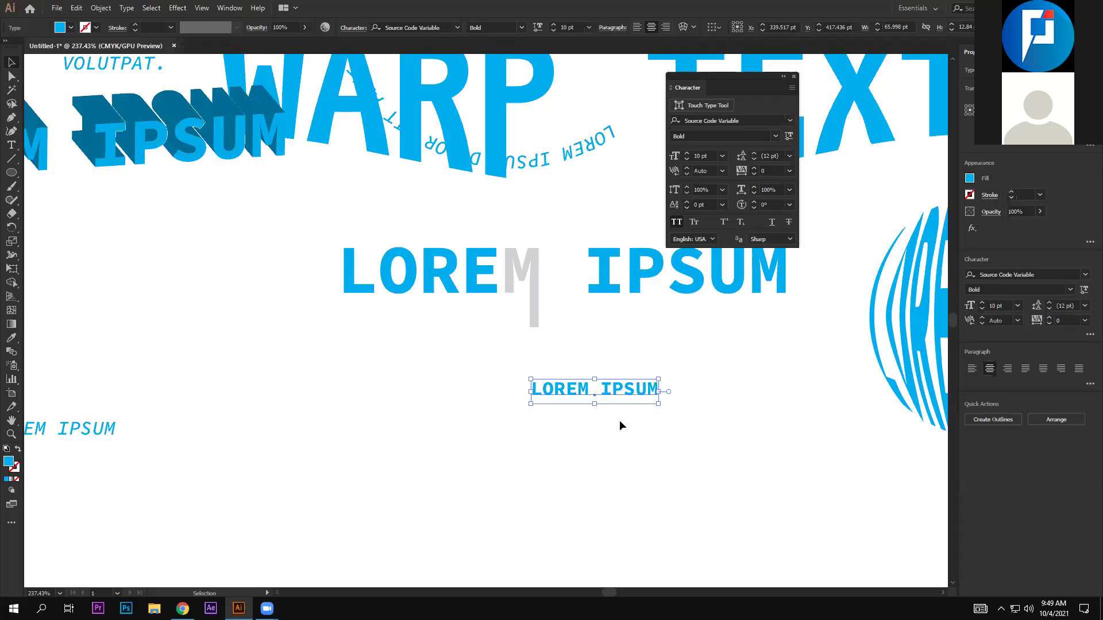
key("z")
left_click_drag(619, 419, 800, 520)
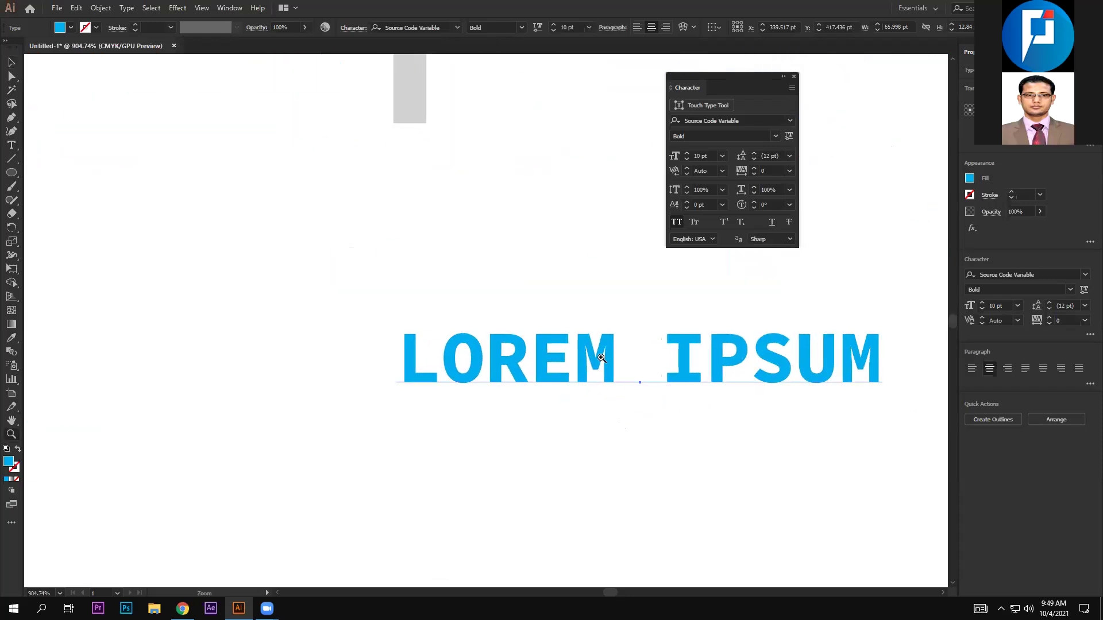
left_click(12, 62)
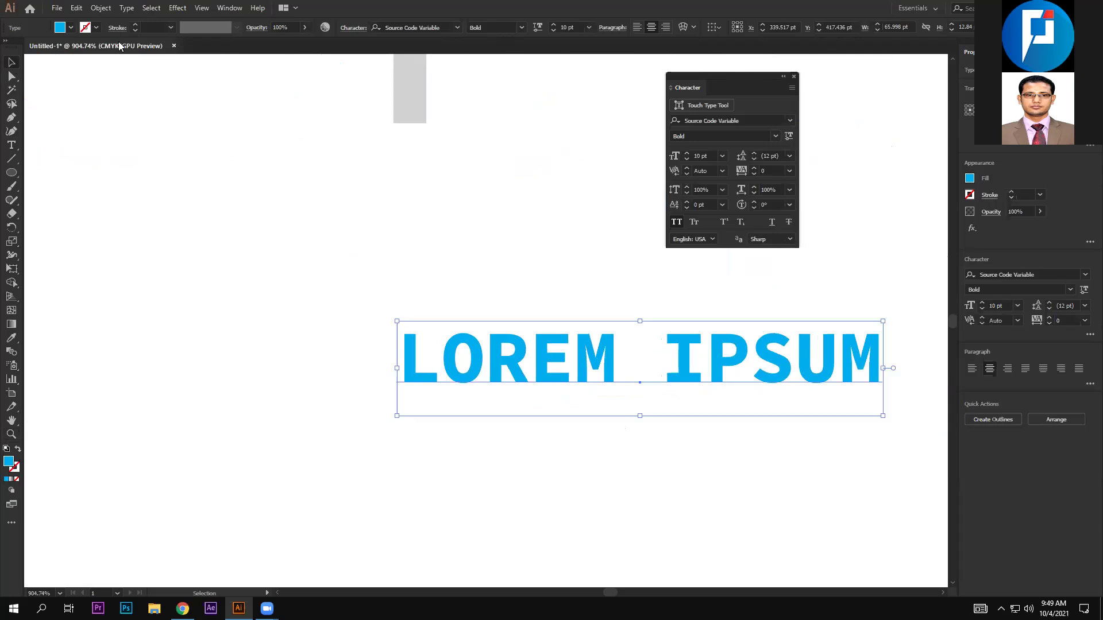
left_click(127, 8)
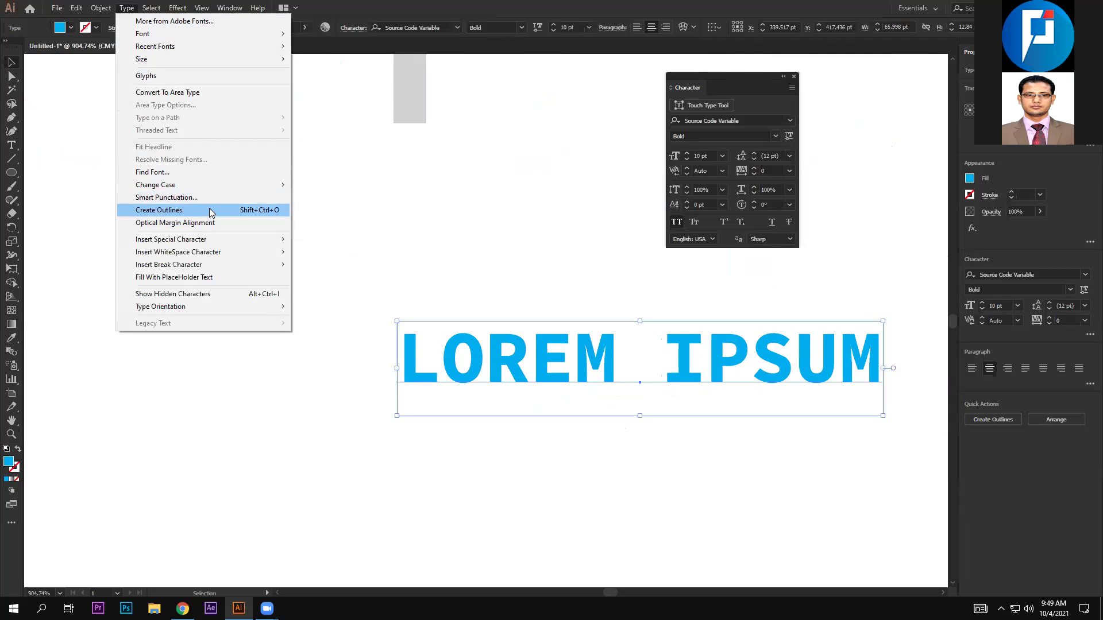
left_click(445, 249)
left_click(503, 372)
key("z")
left_click(512, 379, "alt")
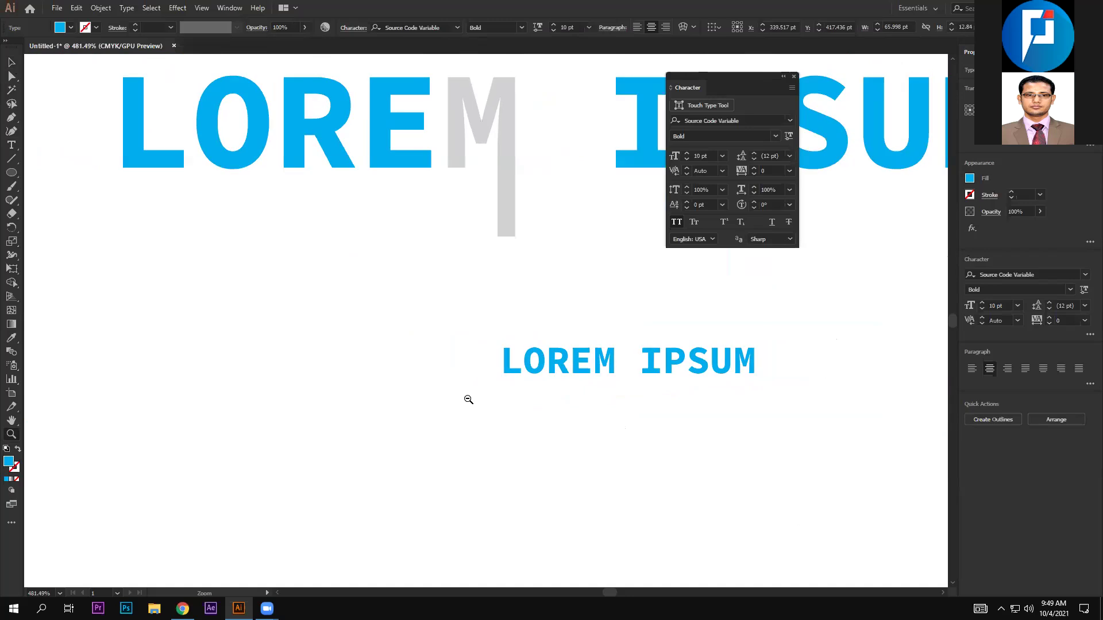
mouse_move(512, 379)
left_mouse_down()
mouse_move(460, 401)
mouse_move(437, 356)
left_mouse_up()
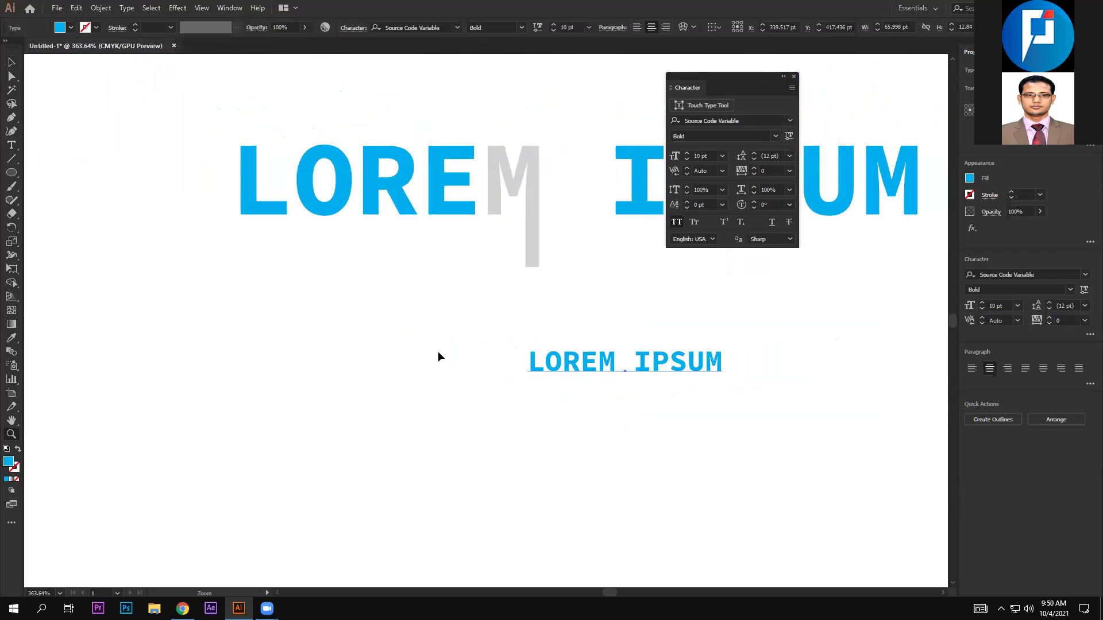
key("Escape")
key("alt+f")
key("Down")
key("Down")
key("Down")
key("Down")
key("Down")
key("Down")
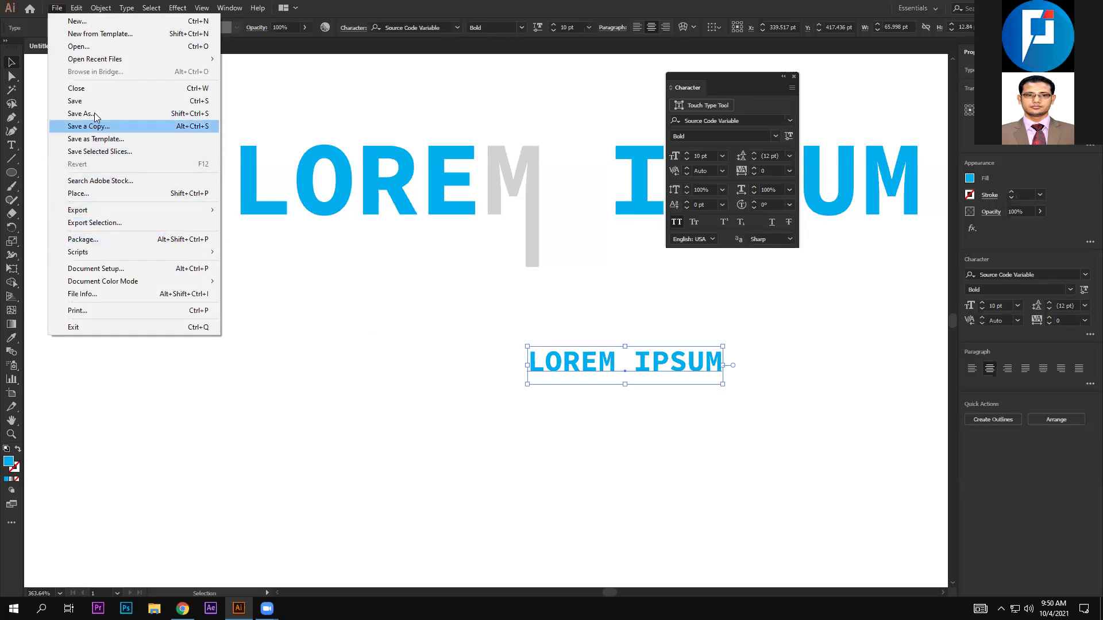
key("Down")
left_click(456, 284)
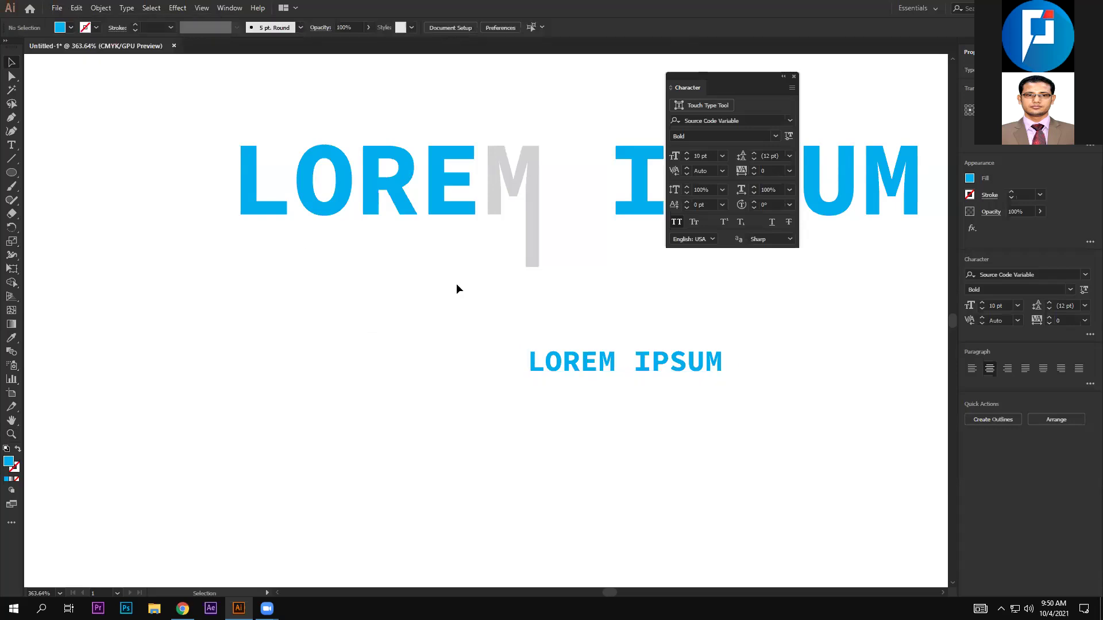
Convert the small LOREM IPSUM text to outlines with Type > Create Outlines
left_click(605, 359)
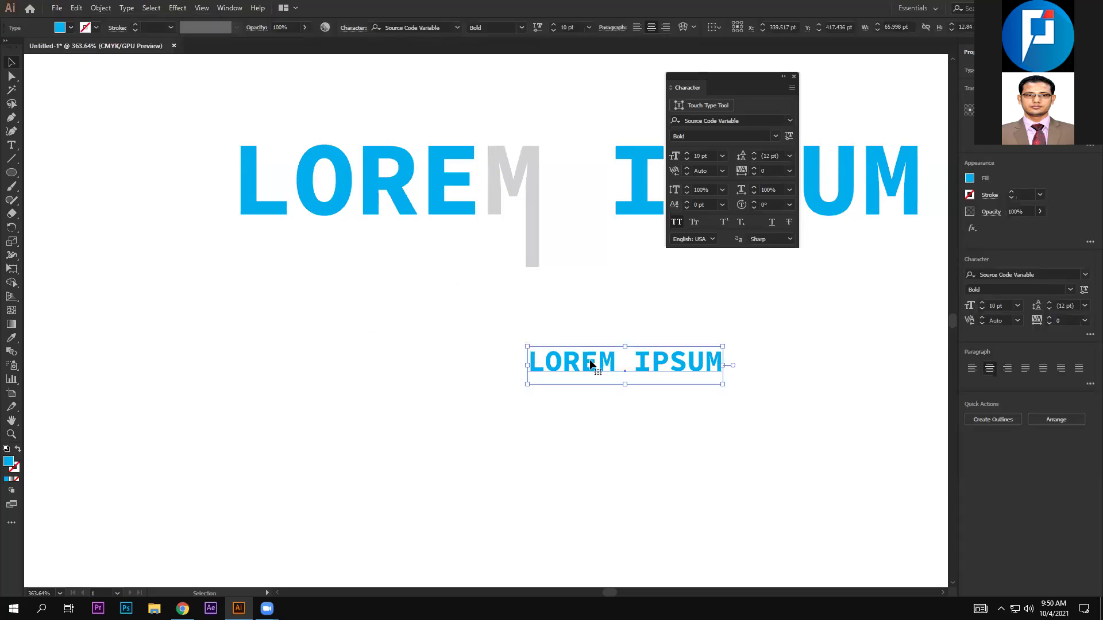
left_click(127, 8)
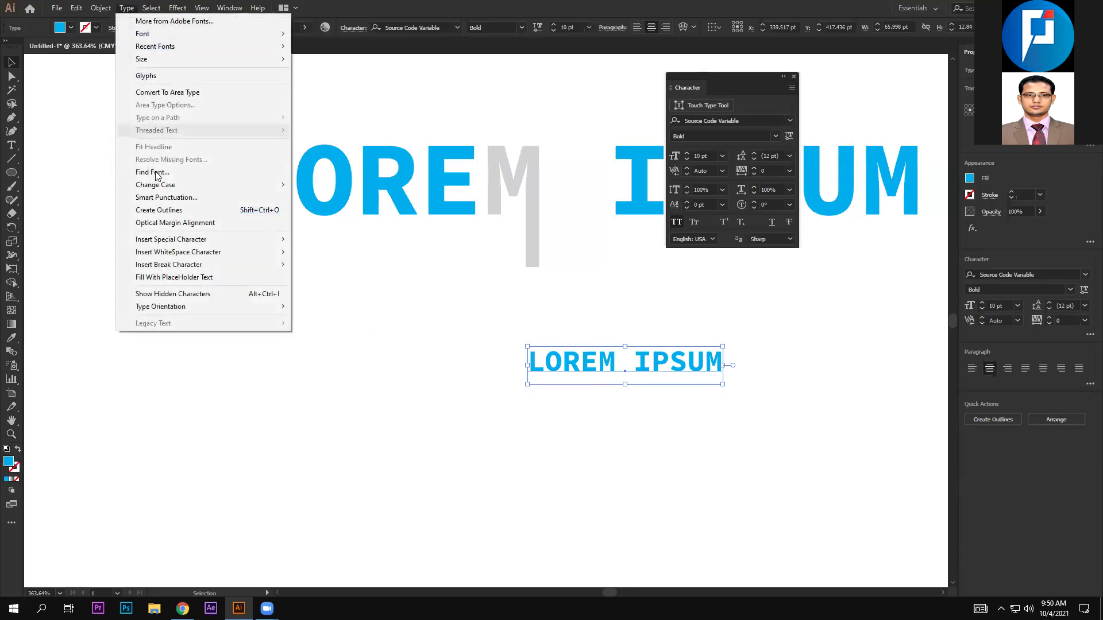
left_click(160, 210)
Move the outlined LOREM IPSUM group up and right so it sits under the title's IPSUM
left_click(700, 401)
left_click(688, 367)
left_click_drag(688, 368, 612, 320)
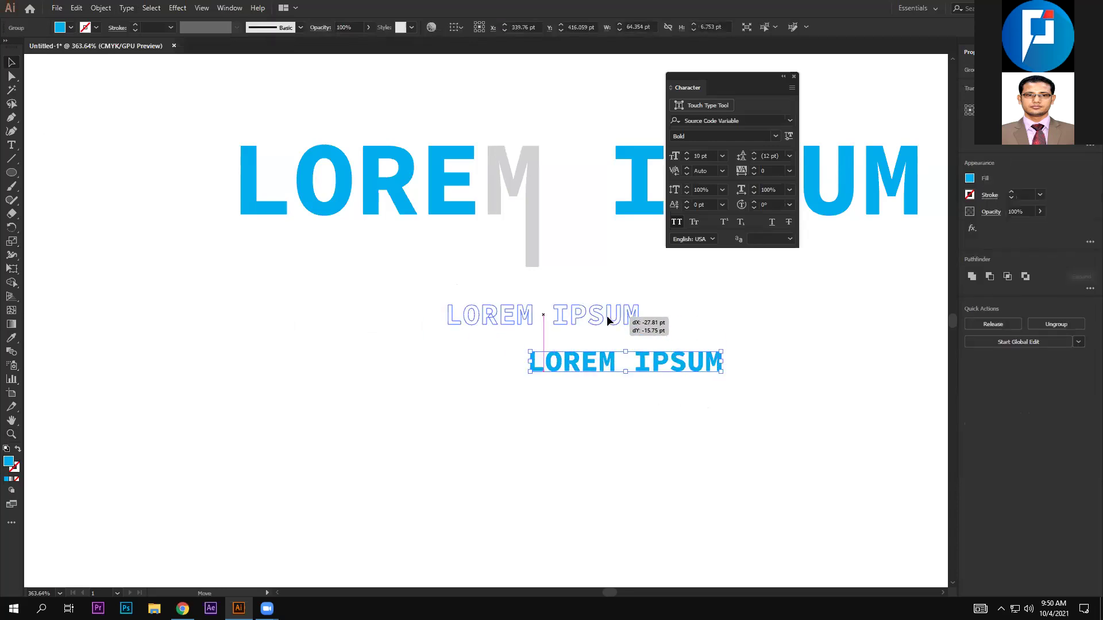
left_click(742, 326)
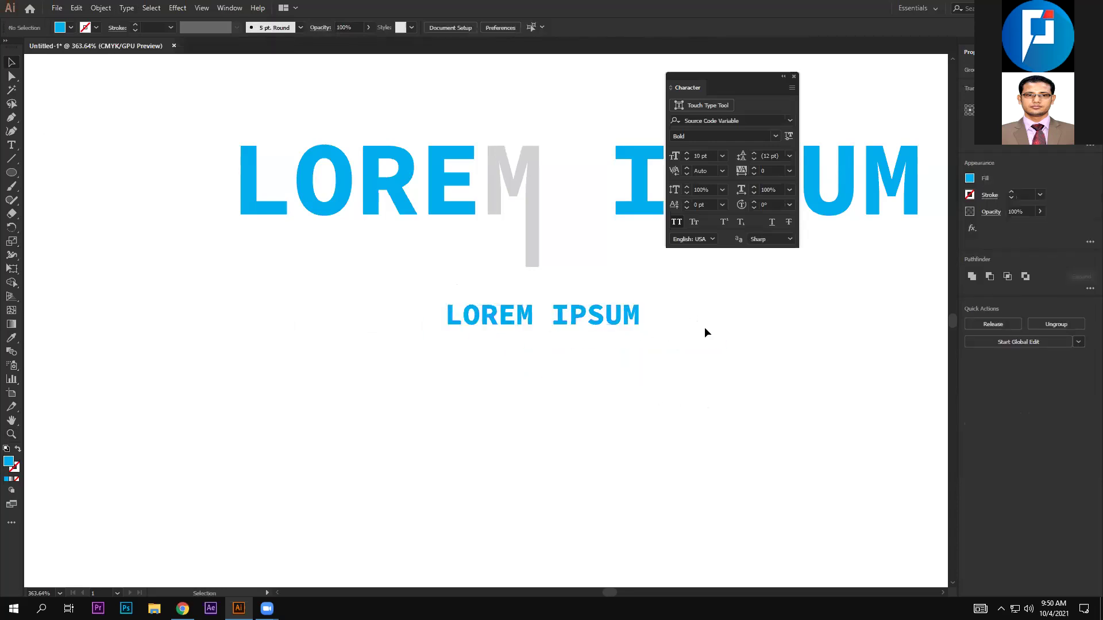
left_click(636, 317)
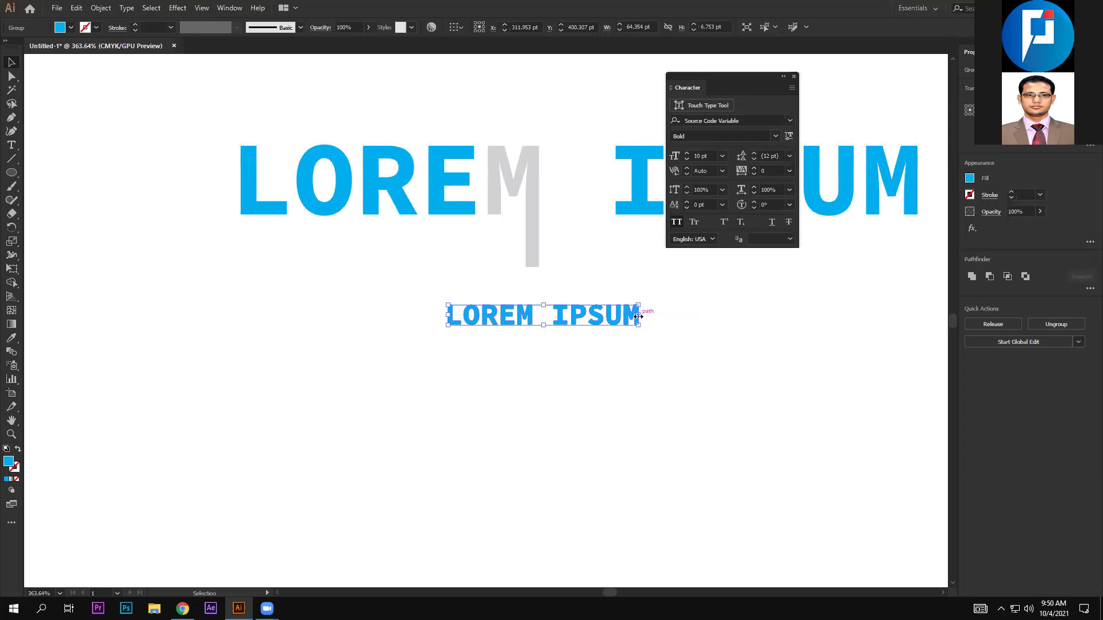
left_click_drag(591, 322, 705, 312)
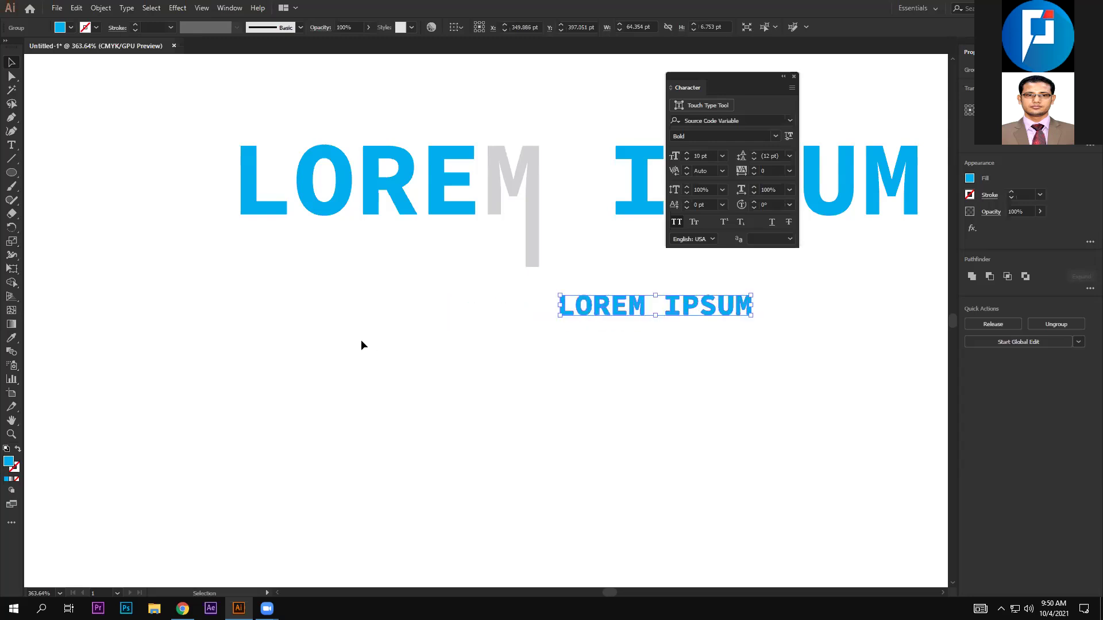
Place another placeholder LOREM IPSUM line lower left beneath the outlined copy and zoom in on it
key("t")
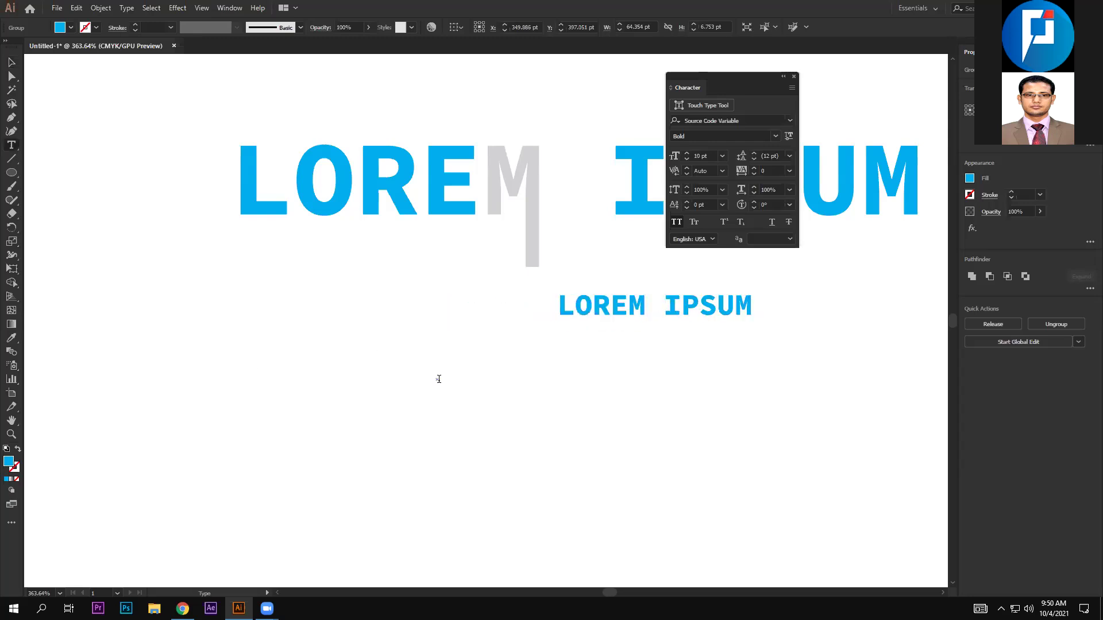
left_click(437, 376)
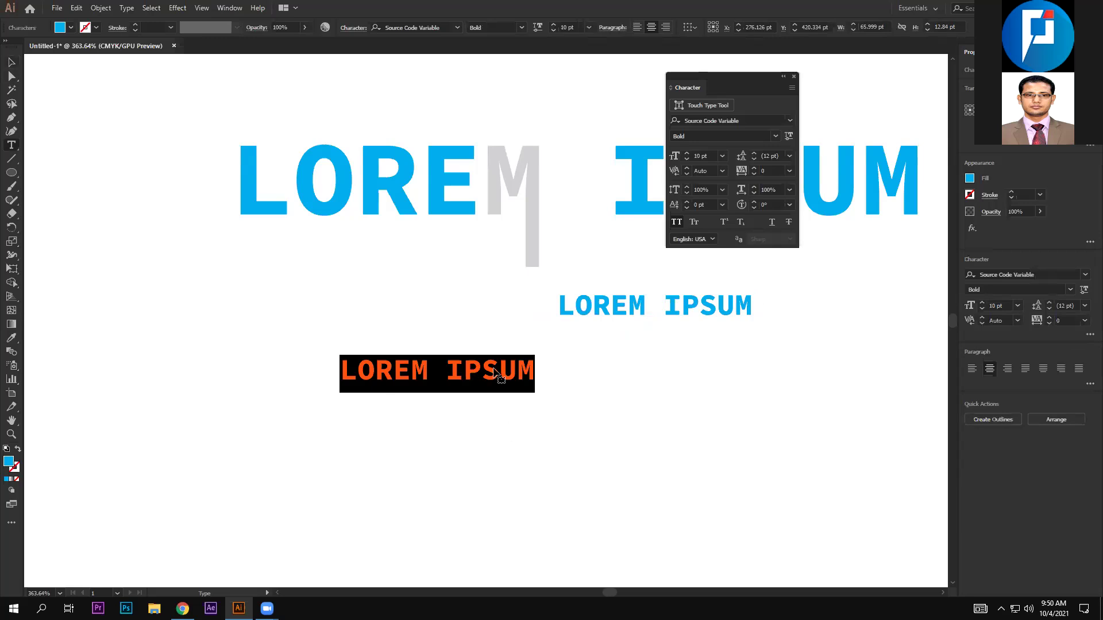
key("Escape")
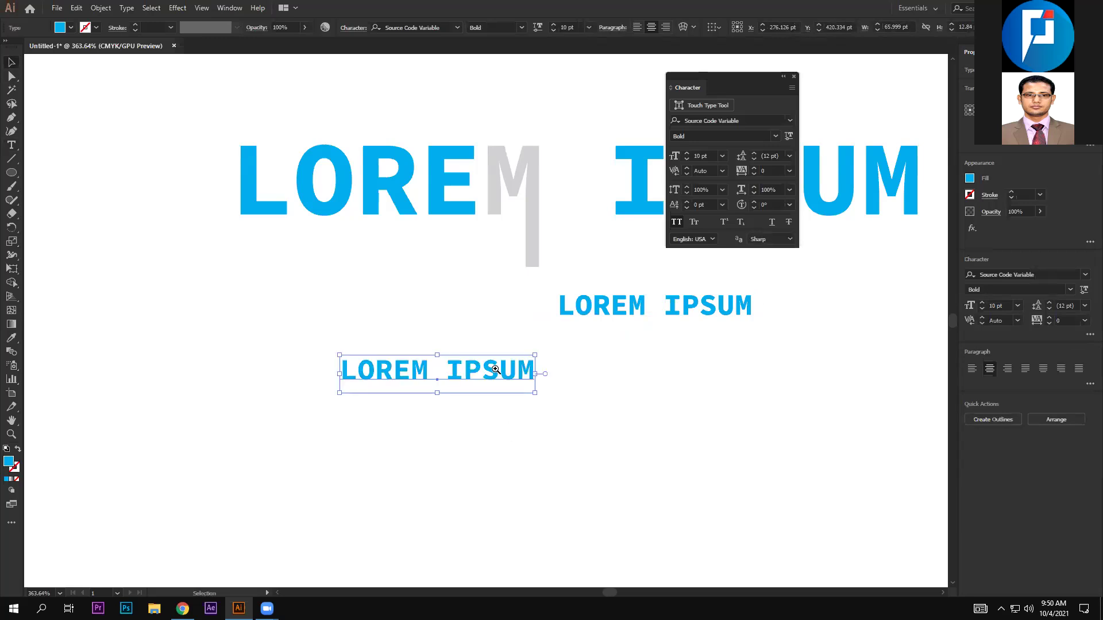
key("z")
mouse_move(491, 369)
left_mouse_down()
mouse_move(489, 329)
mouse_move(502, 343)
mouse_move(482, 371)
left_mouse_up()
key("v")
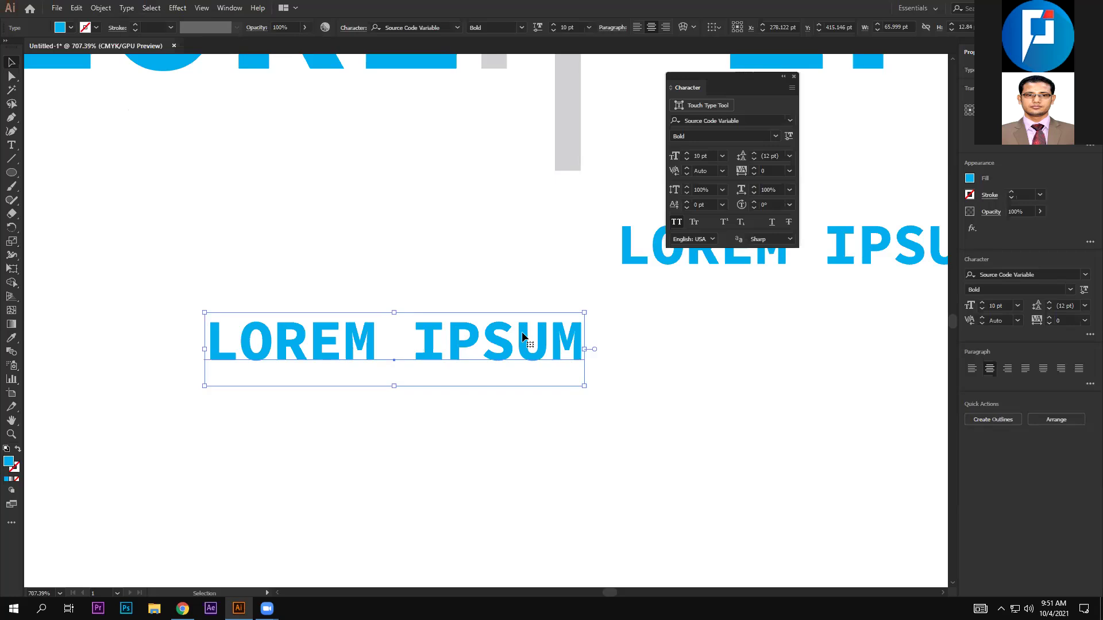
Nudge the LOREM IPSUM text slightly right and set the Appearance panel beside it
left_click_drag(522, 332, 566, 337)
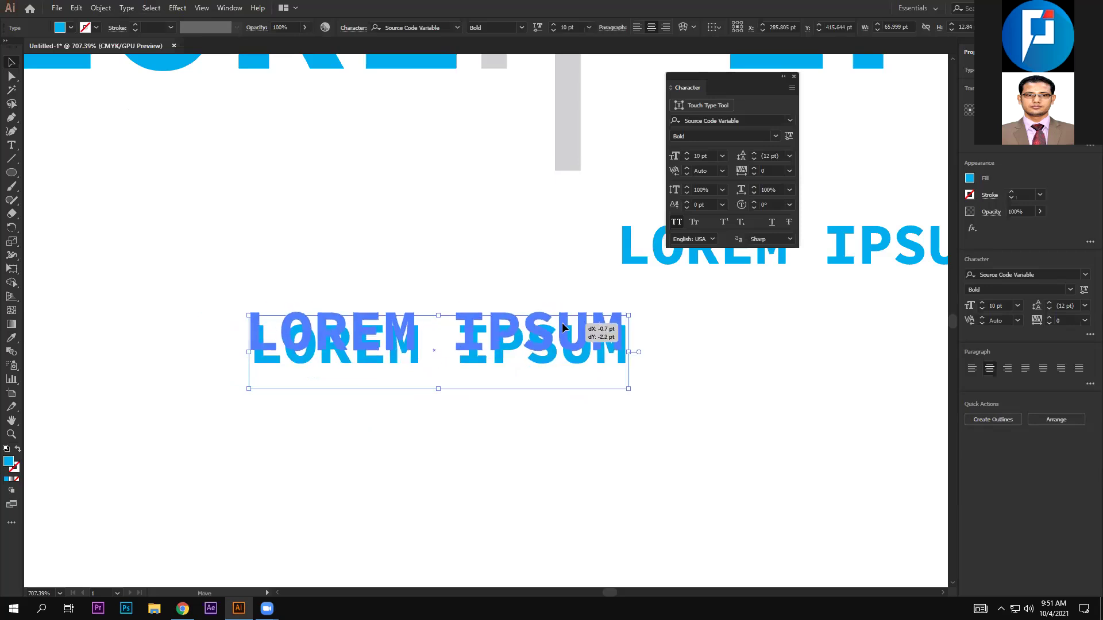
left_click_drag(565, 336, 562, 322)
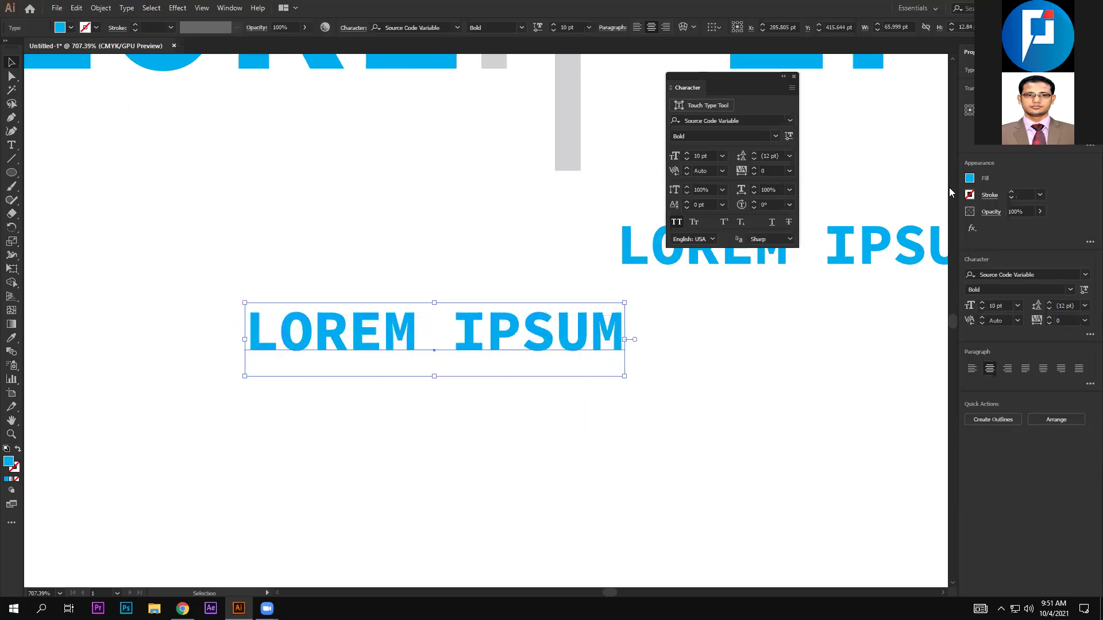
left_click(1089, 242)
left_click_drag(152, 188, 807, 291)
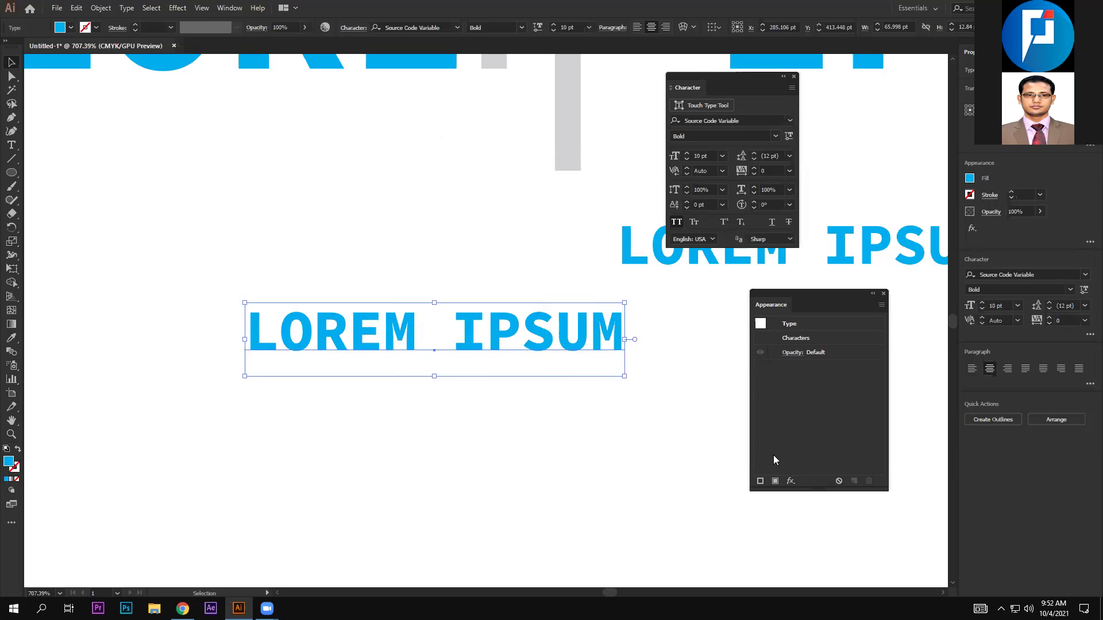
Add an outline stroke to the LOREM IPSUM text and set it to 0.25 pt
left_click(760, 481)
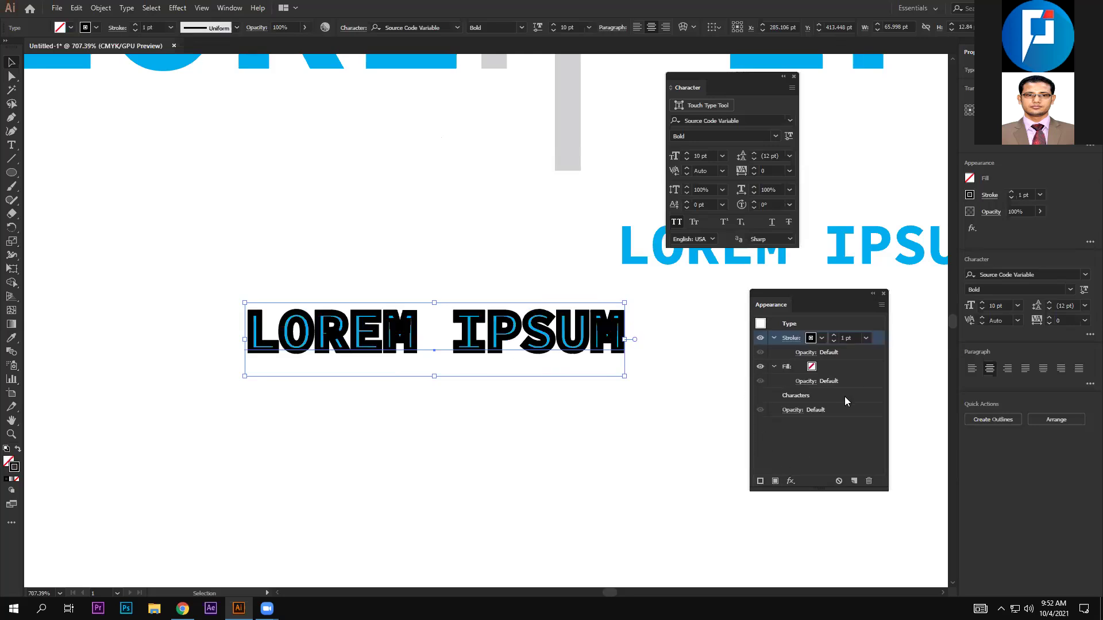
left_click(833, 336)
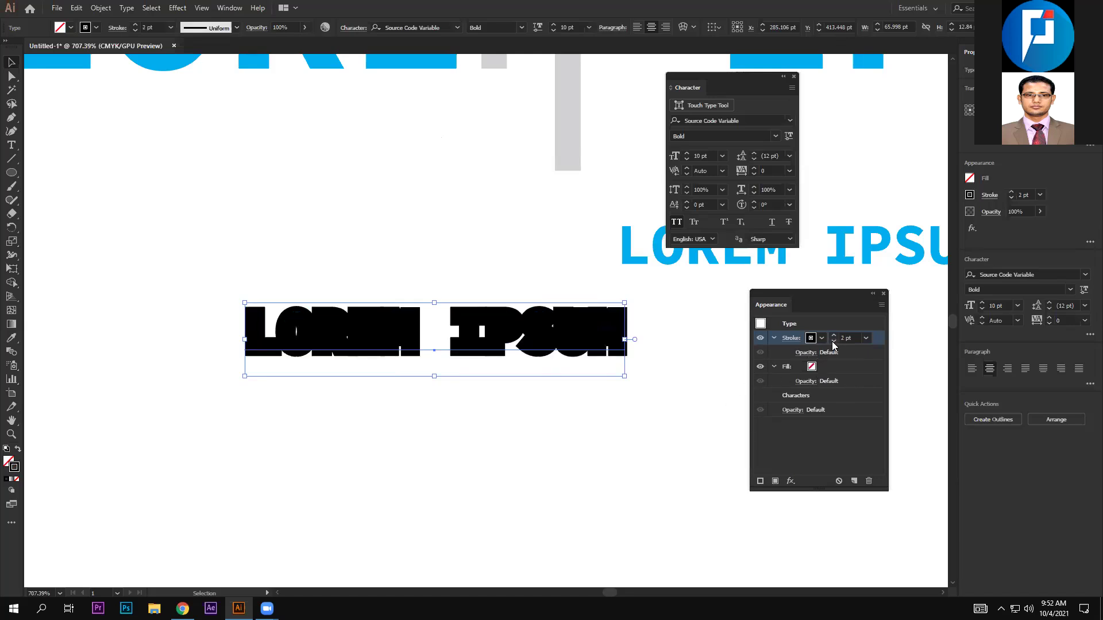
left_click(833, 341)
left_click(833, 341)
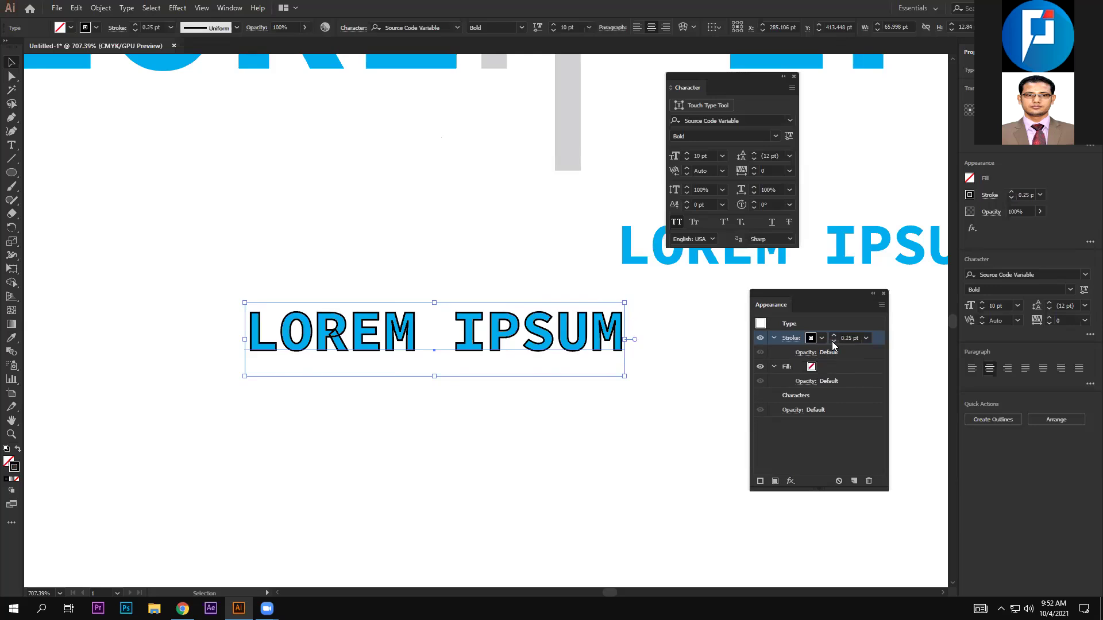
left_click(587, 428)
left_click(580, 348)
Add two more strokes, then a new magenta fill above them
left_click(761, 481)
left_click(760, 481)
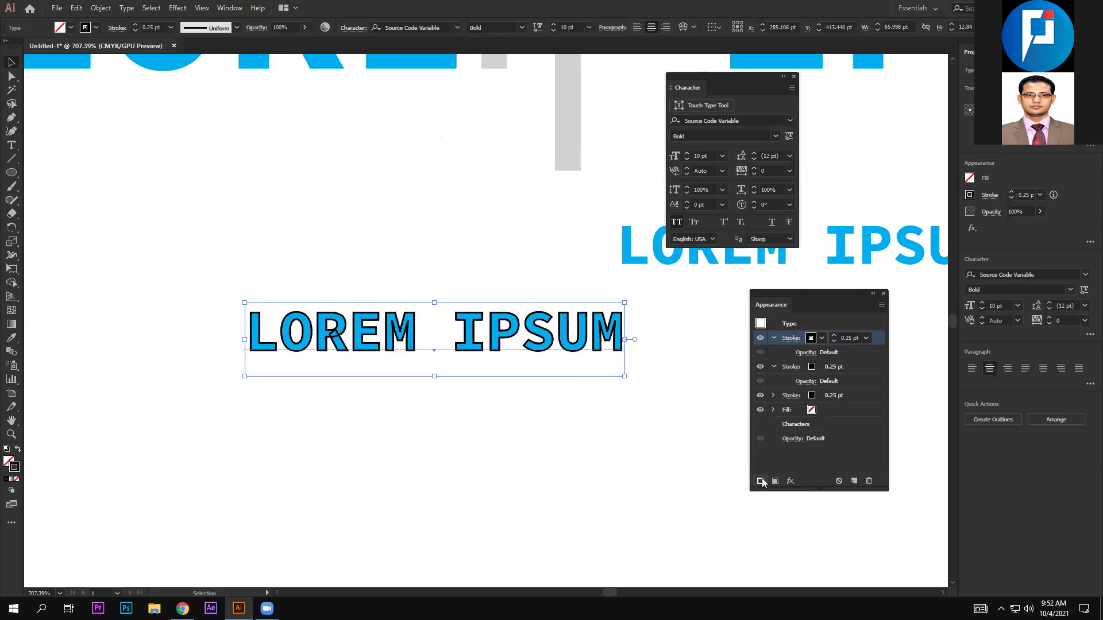
left_click(775, 482)
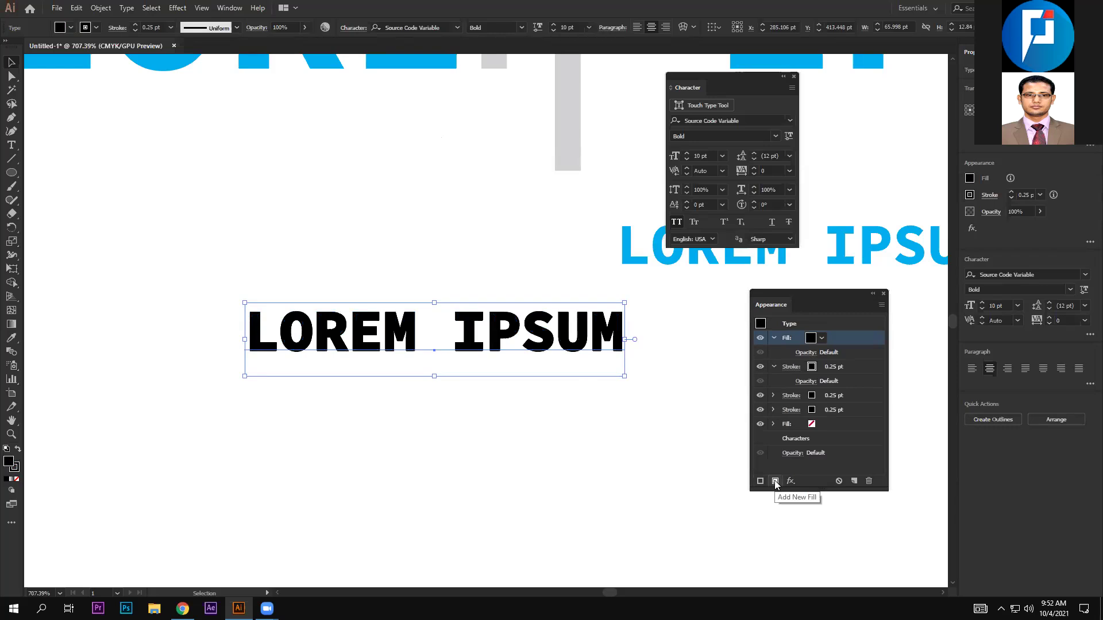
left_click(822, 338)
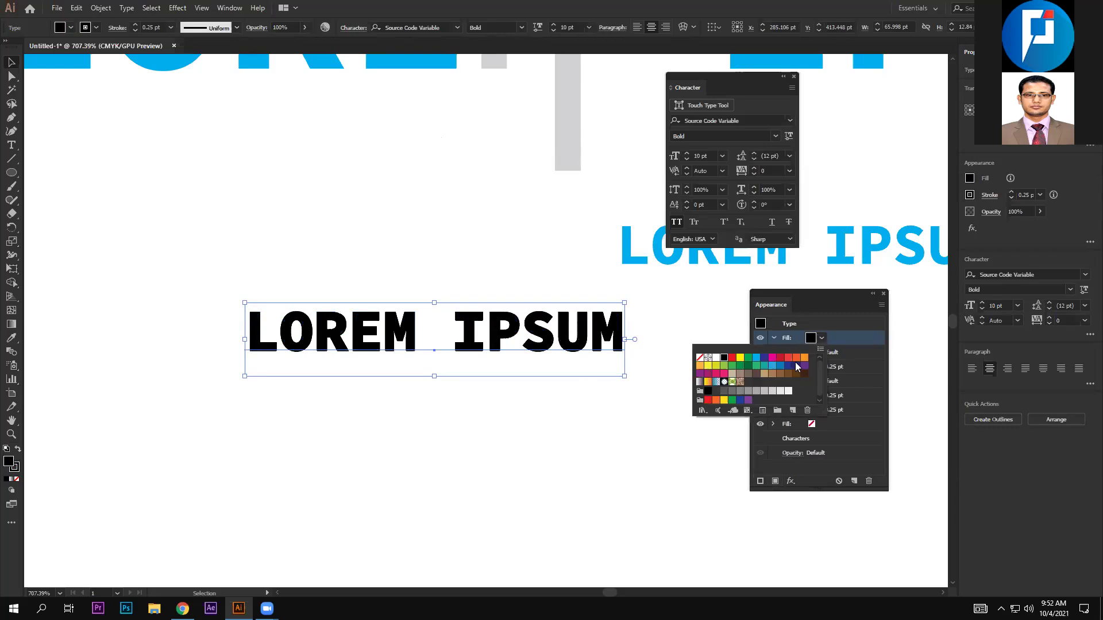
left_click(775, 360)
left_click(533, 436)
left_click(402, 412)
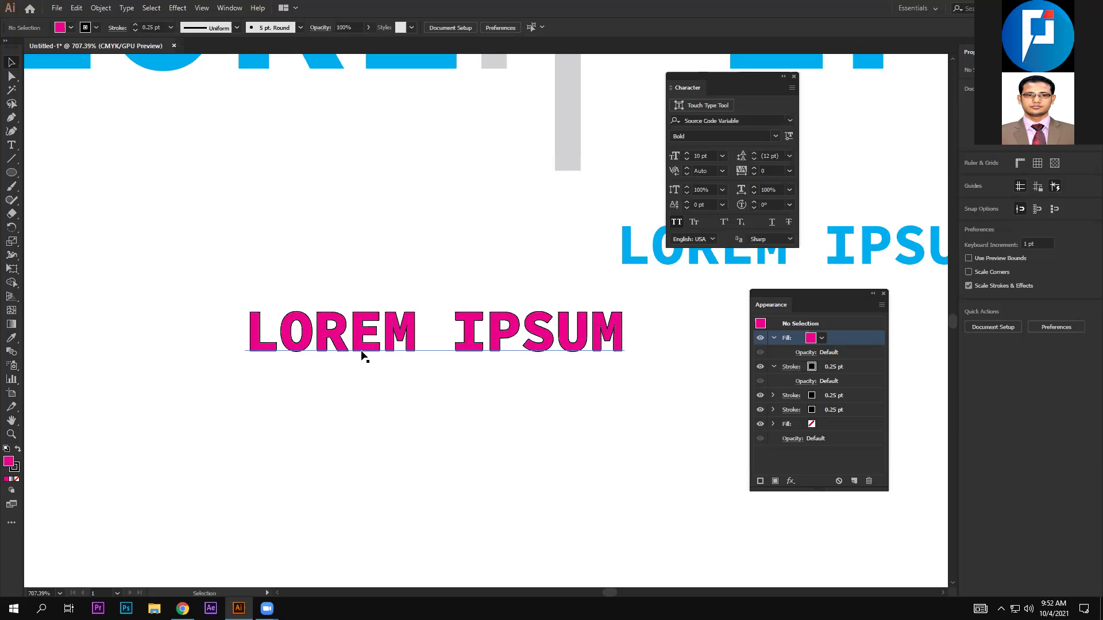
Check the magenta text's transparency blend modes and leave them unchanged
left_click(793, 426)
left_click(543, 332)
left_click(793, 454)
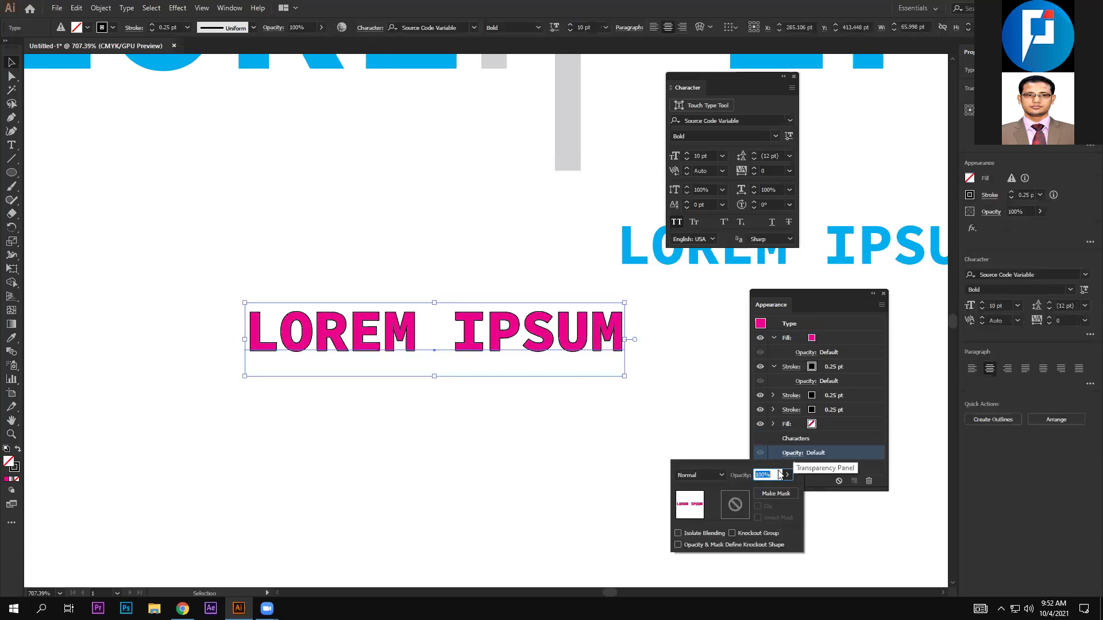
left_click(698, 475)
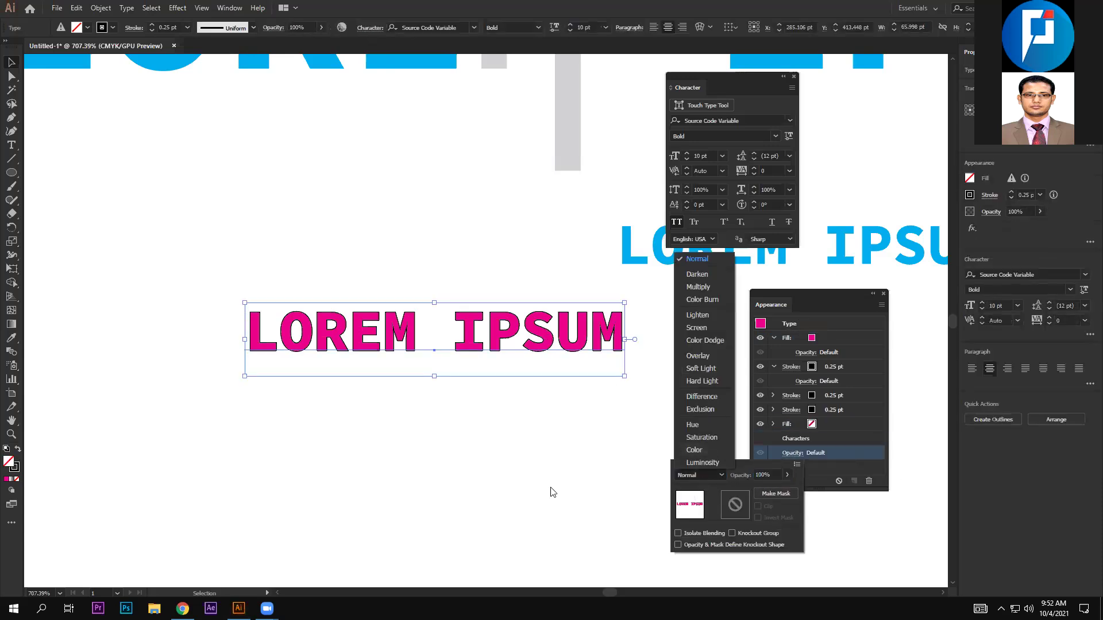
key("Escape")
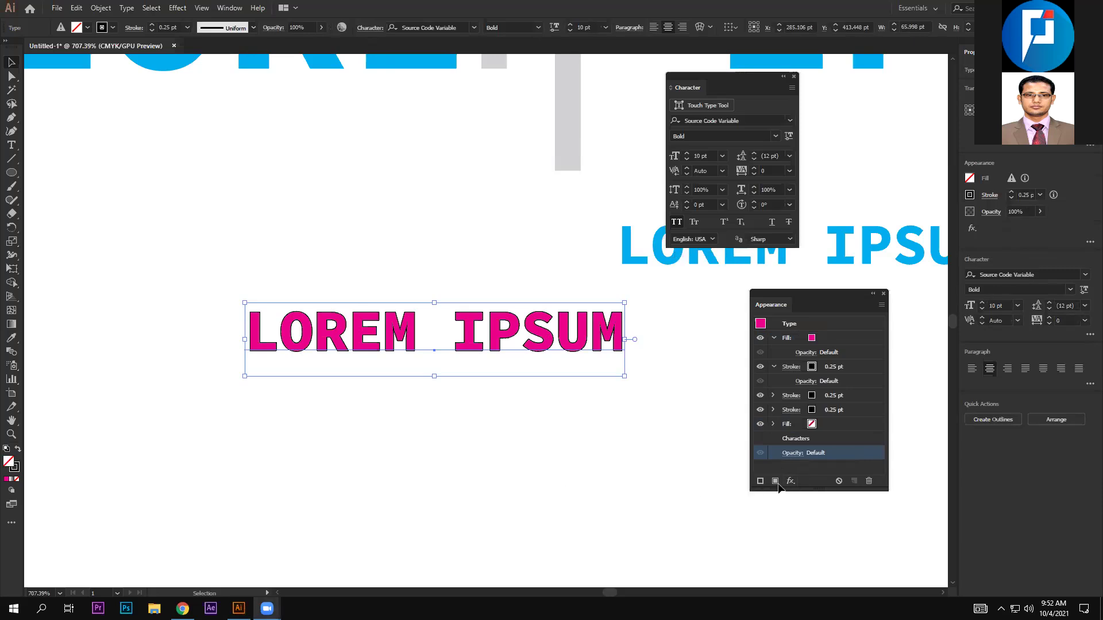
Move the magenta LOREM IPSUM text up near the top of the page
left_click_drag(399, 333, 388, 222)
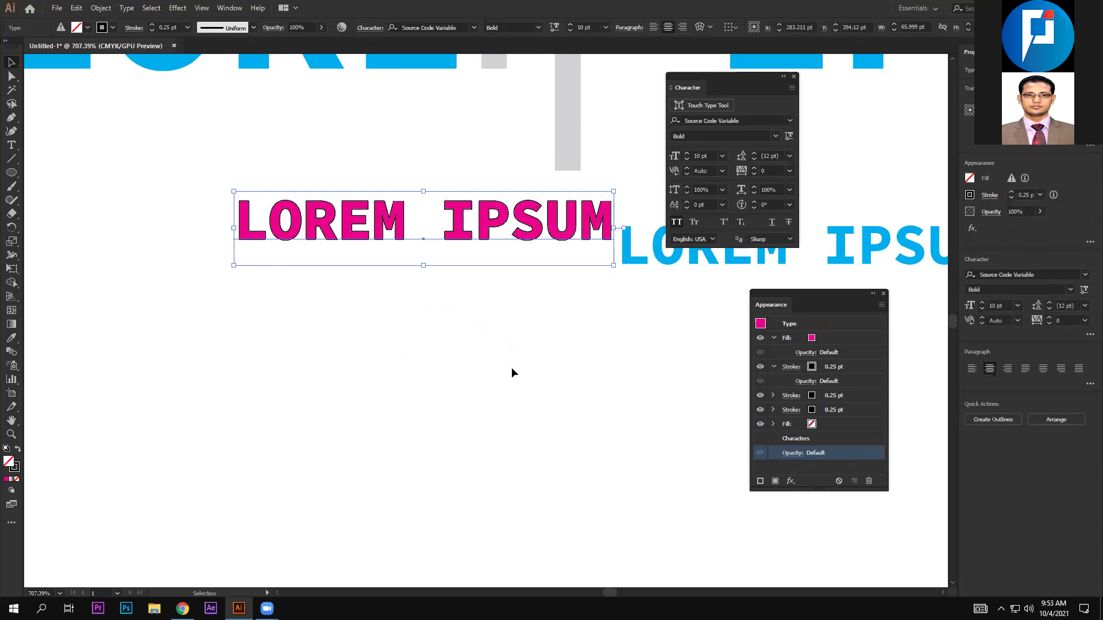
left_click(512, 367)
left_click_drag(458, 257, 420, 323)
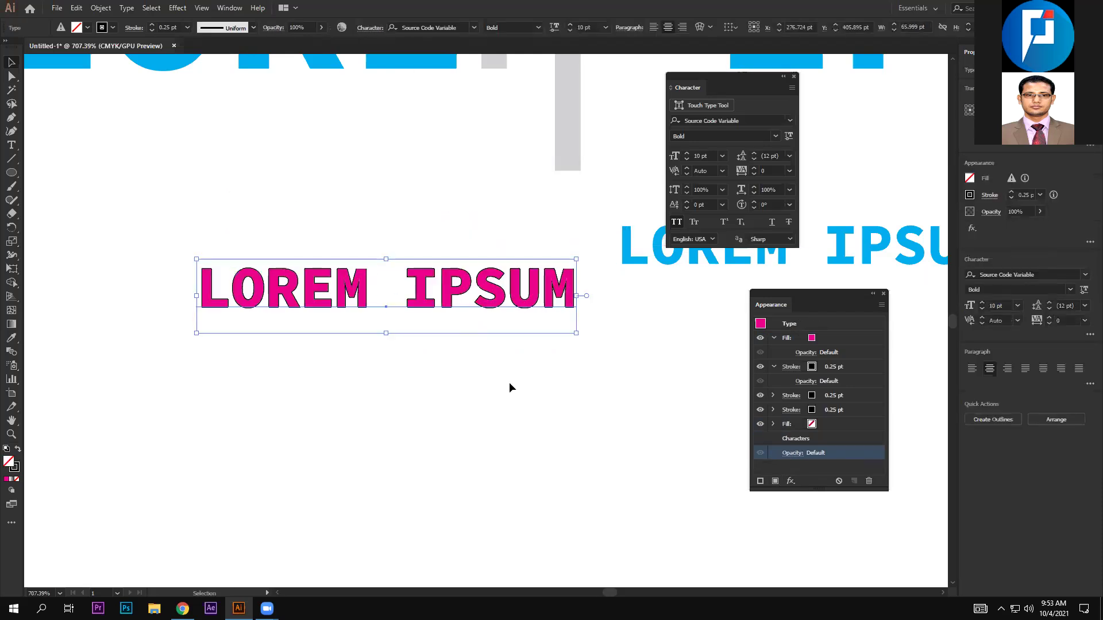
left_click(525, 390)
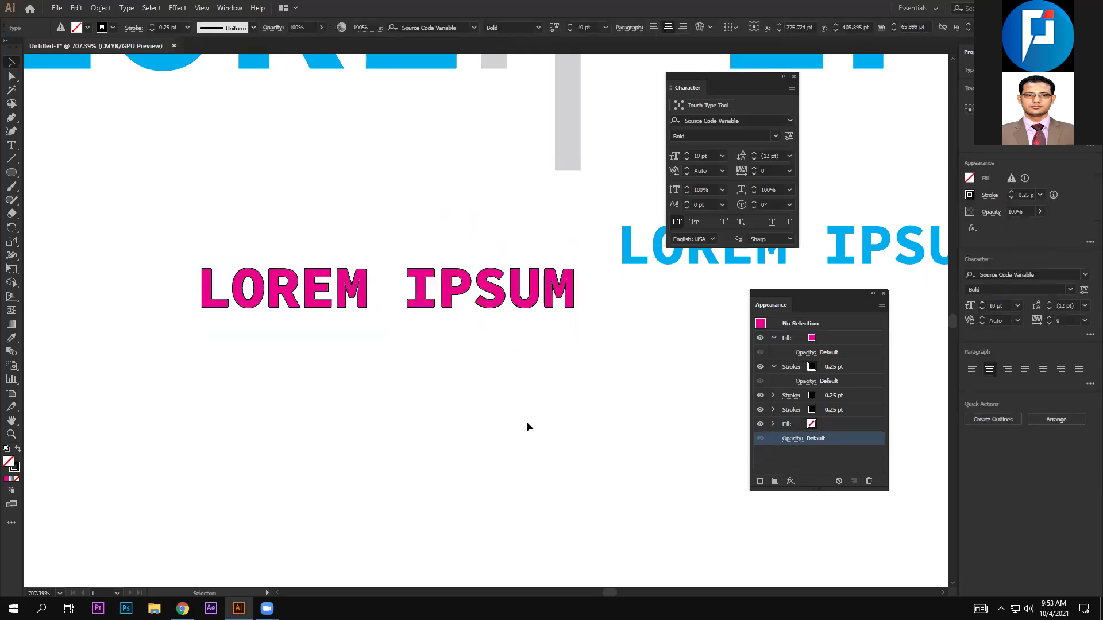
left_click(450, 298)
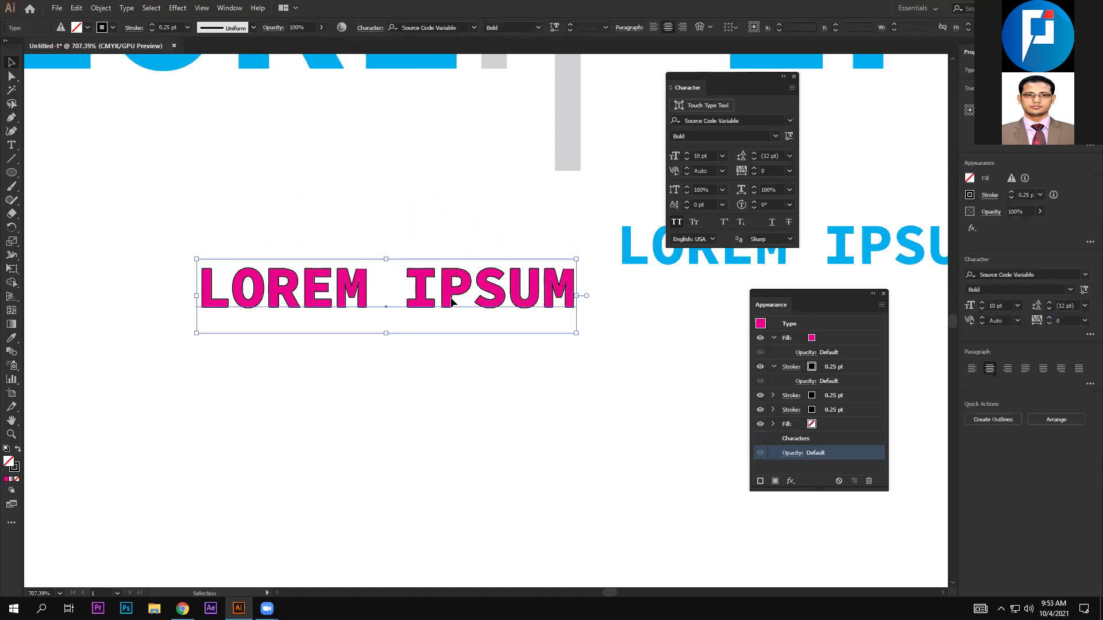
left_click_drag(450, 298, 450, 244)
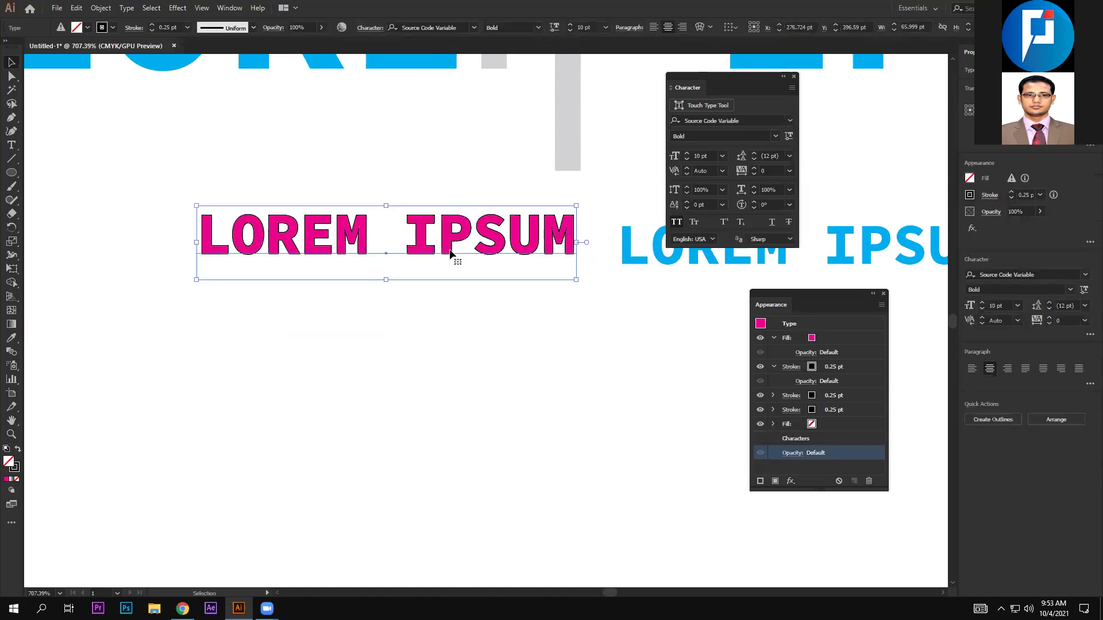
left_click_drag(436, 235, 453, 164)
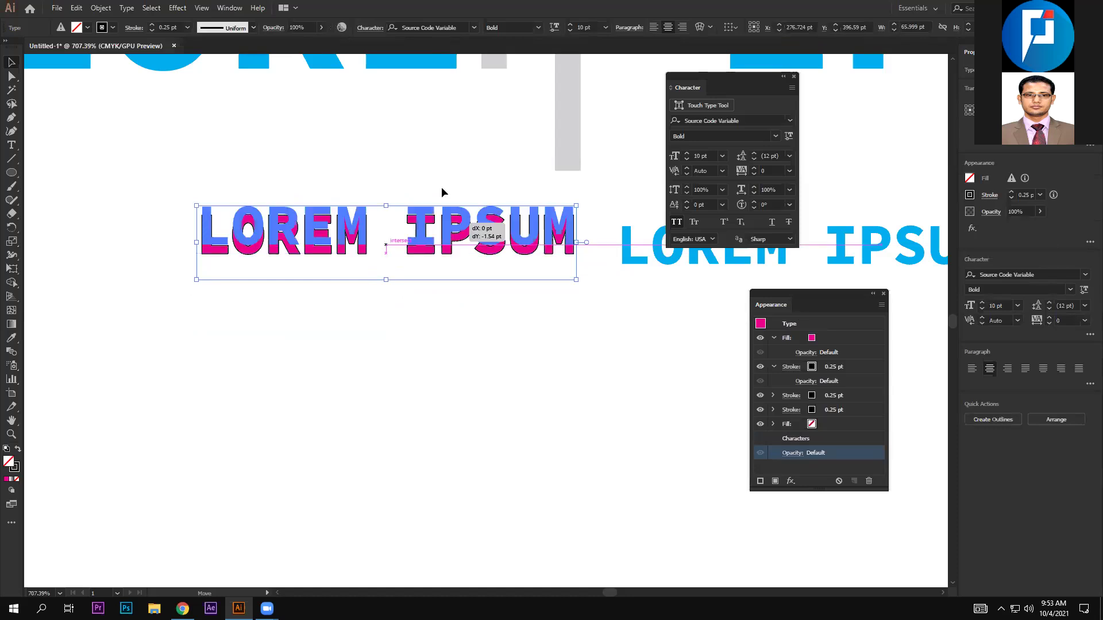
Create a new LOREM IPSUM placeholder text object below it with the Type tool
key("ctrl+shift+a")
key("t")
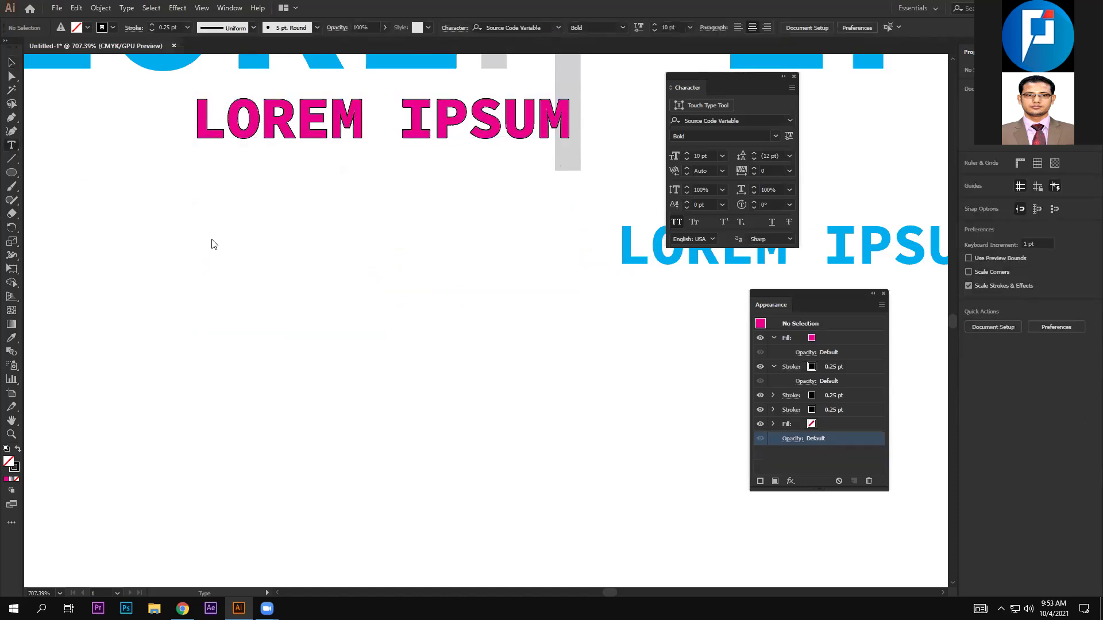
left_click(220, 357)
left_click(11, 62)
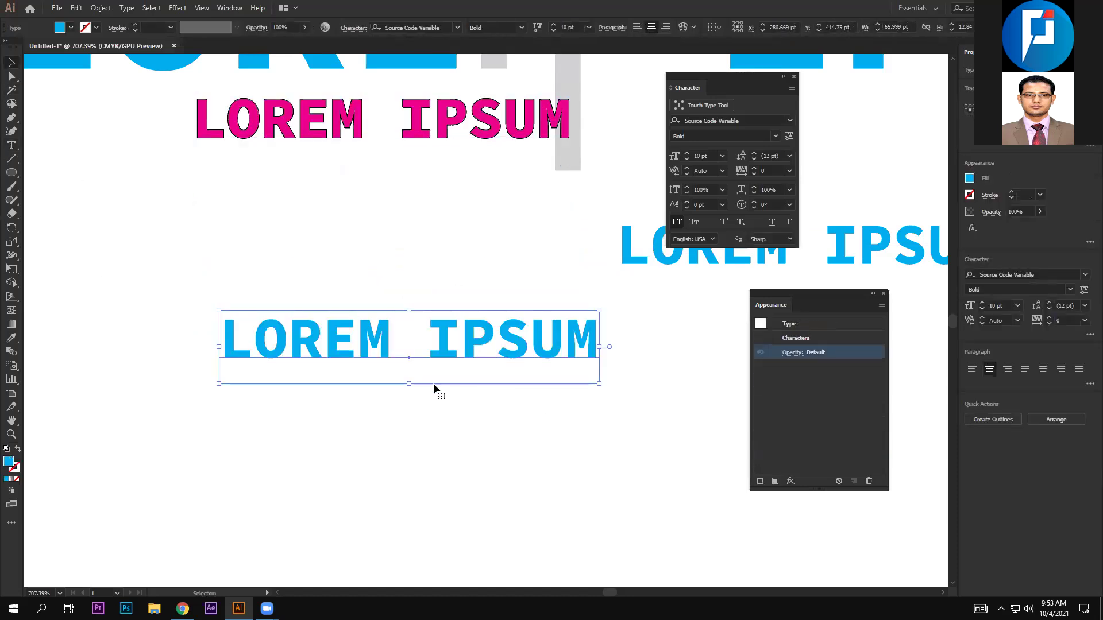
Review the Type preferences, then nudge the blue LOREM IPSUM slightly higher
left_click(76, 9)
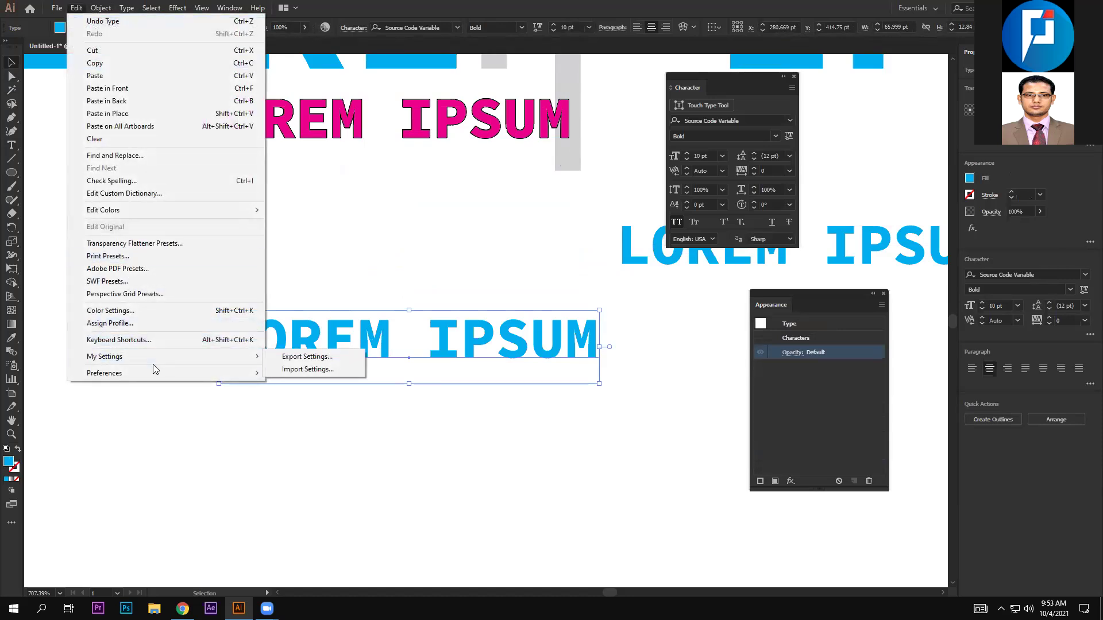
mouse_move(163, 373)
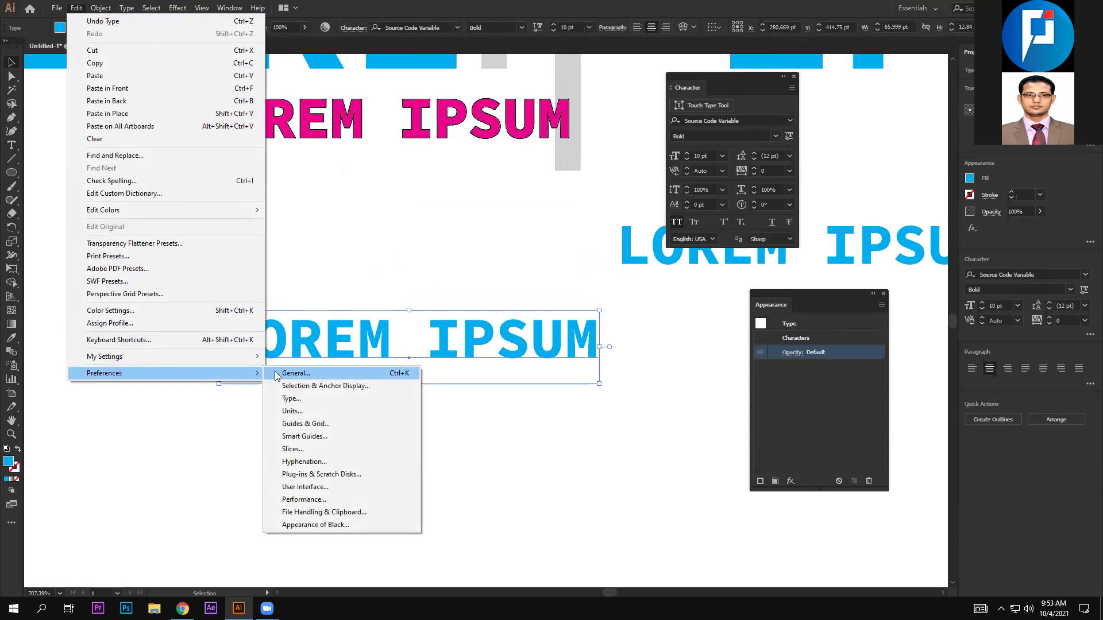
left_click(276, 374)
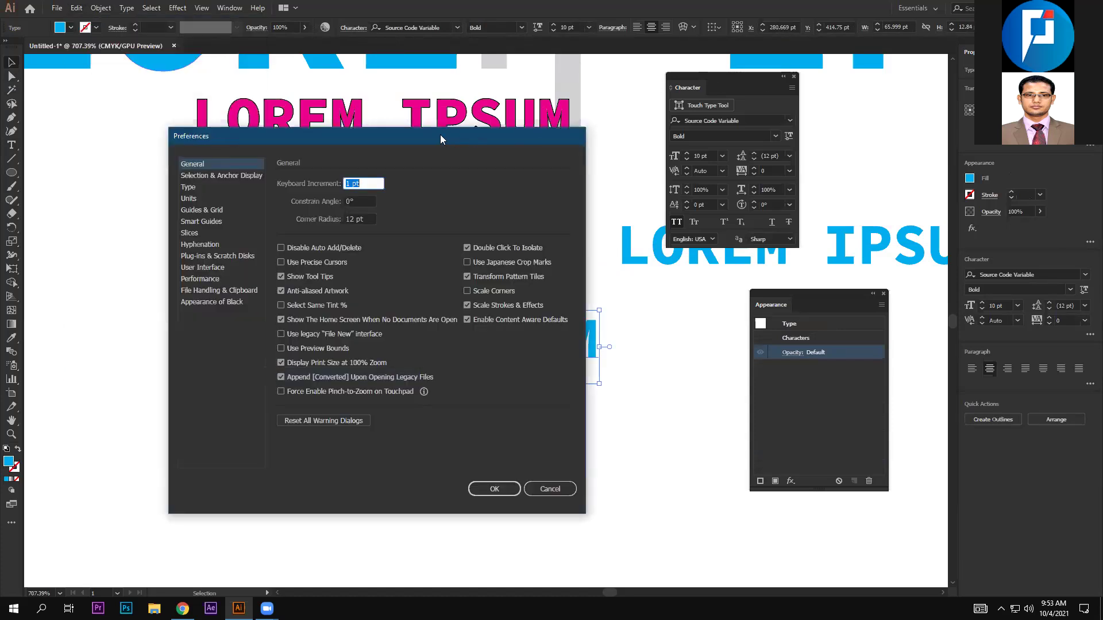
left_click(321, 113)
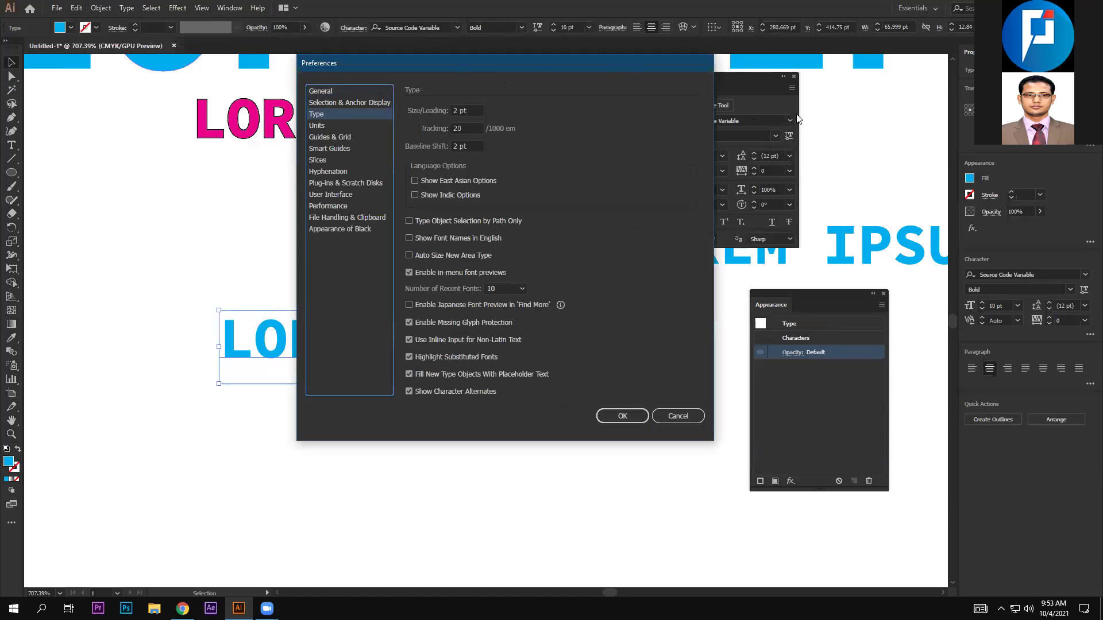
left_click_drag(623, 62, 460, 71)
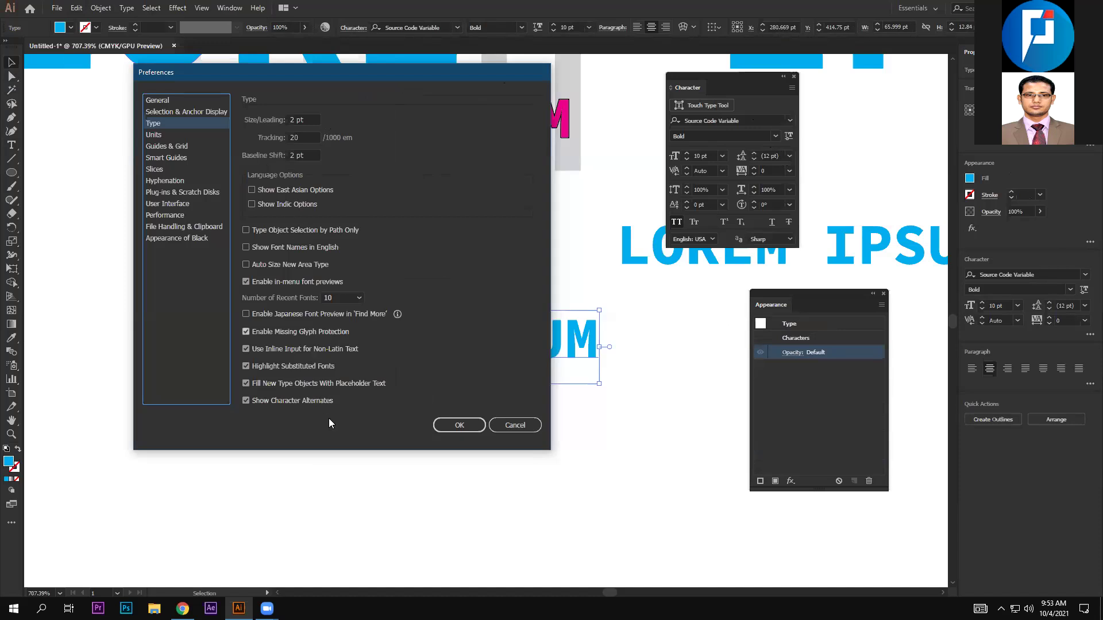
left_click(516, 426)
mouse_move(320, 345)
left_mouse_down()
mouse_move(356, 310)
mouse_move(394, 325)
left_mouse_up()
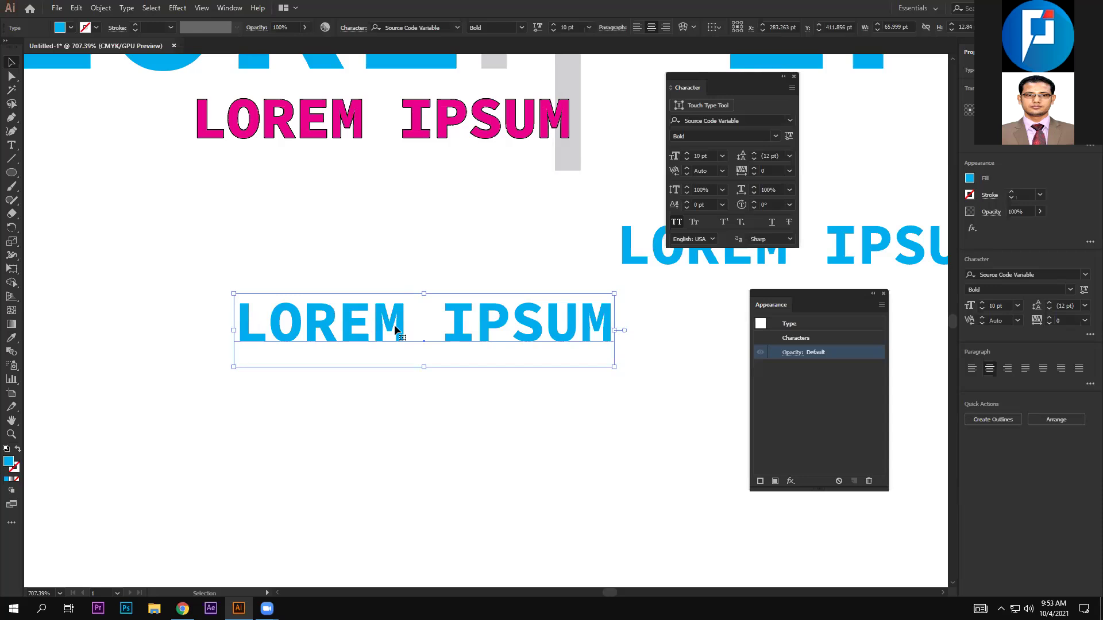
left_click_drag(394, 325, 389, 320)
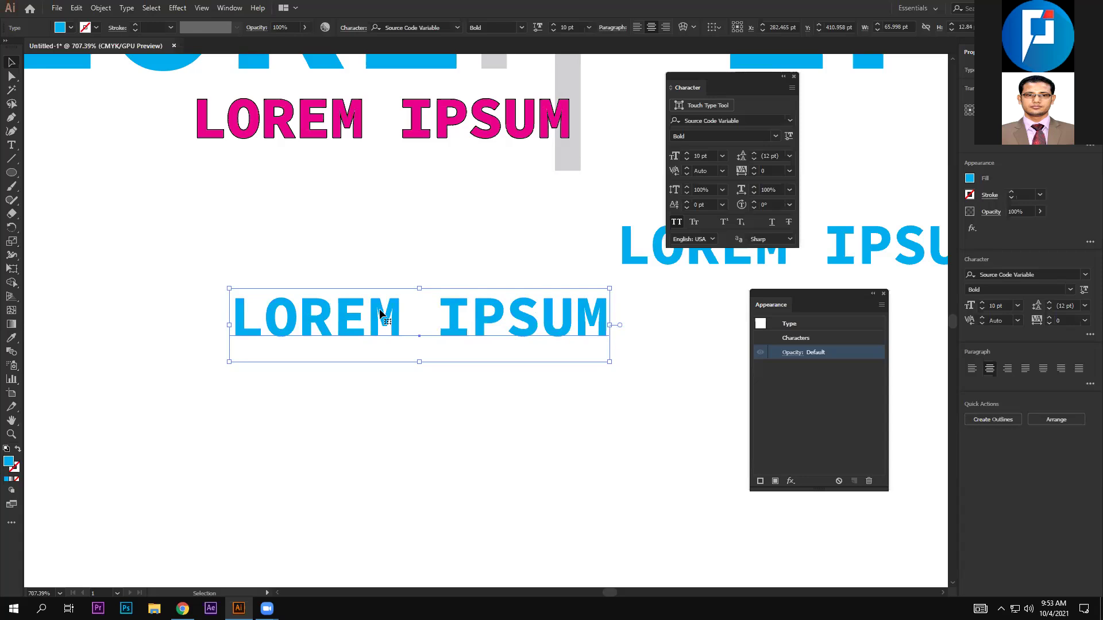
Close the accidentally opened Adobe Stock page and return to Illustrator
left_click(57, 8)
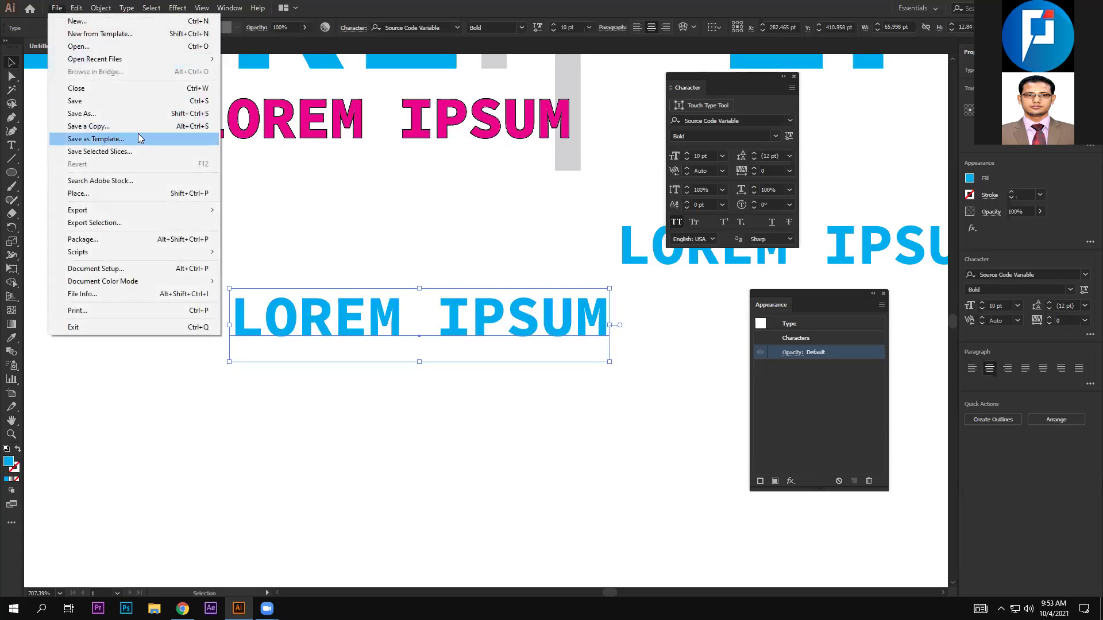
left_click(165, 181)
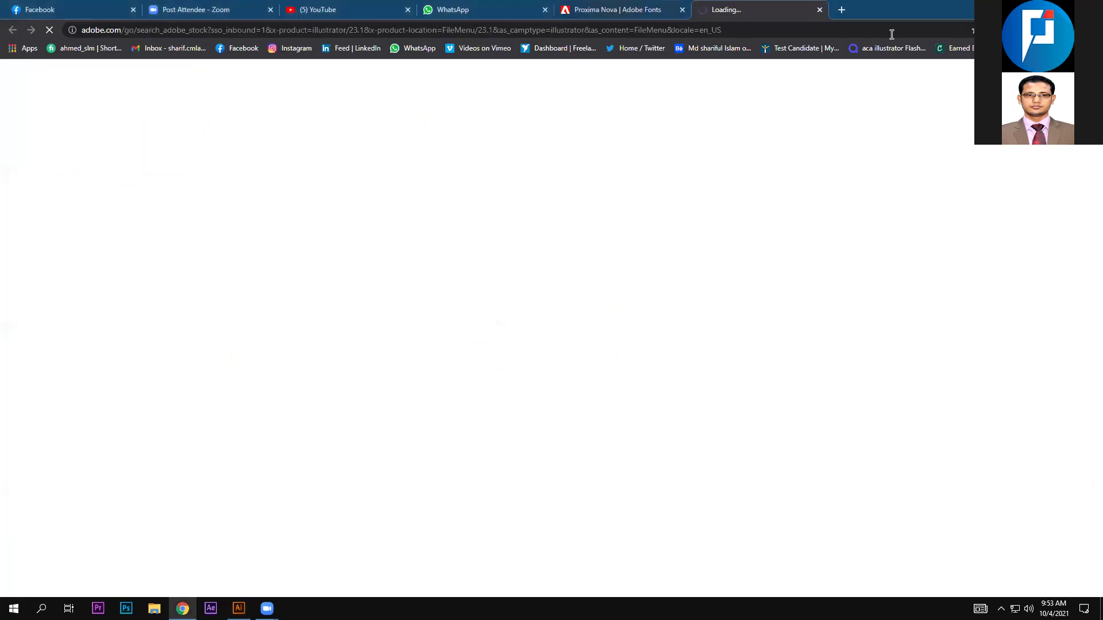
left_click(820, 9)
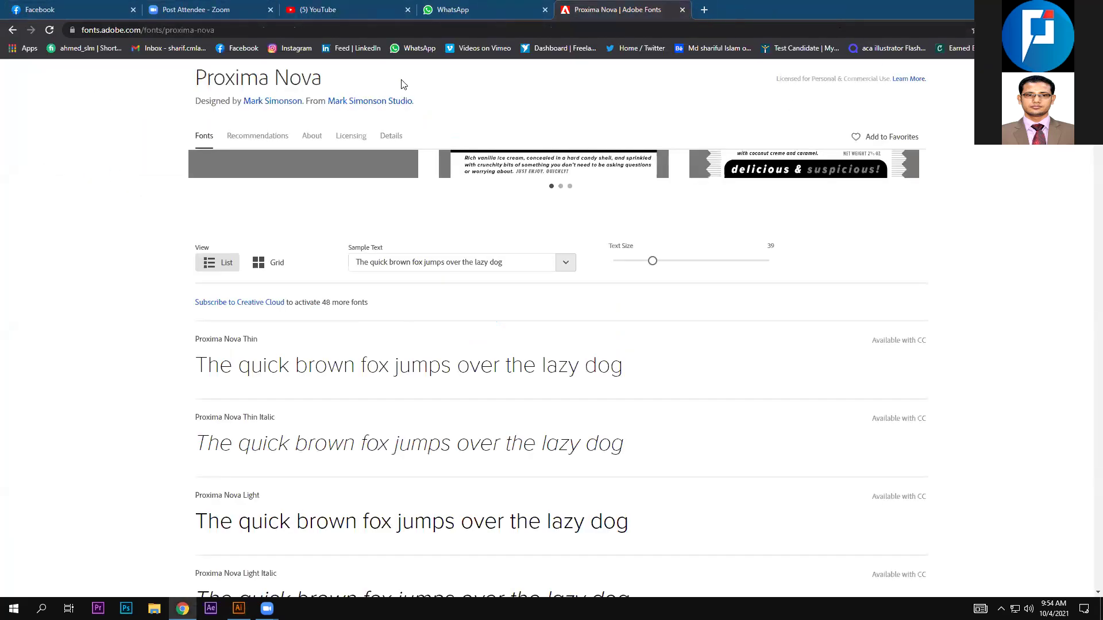
left_click(238, 608)
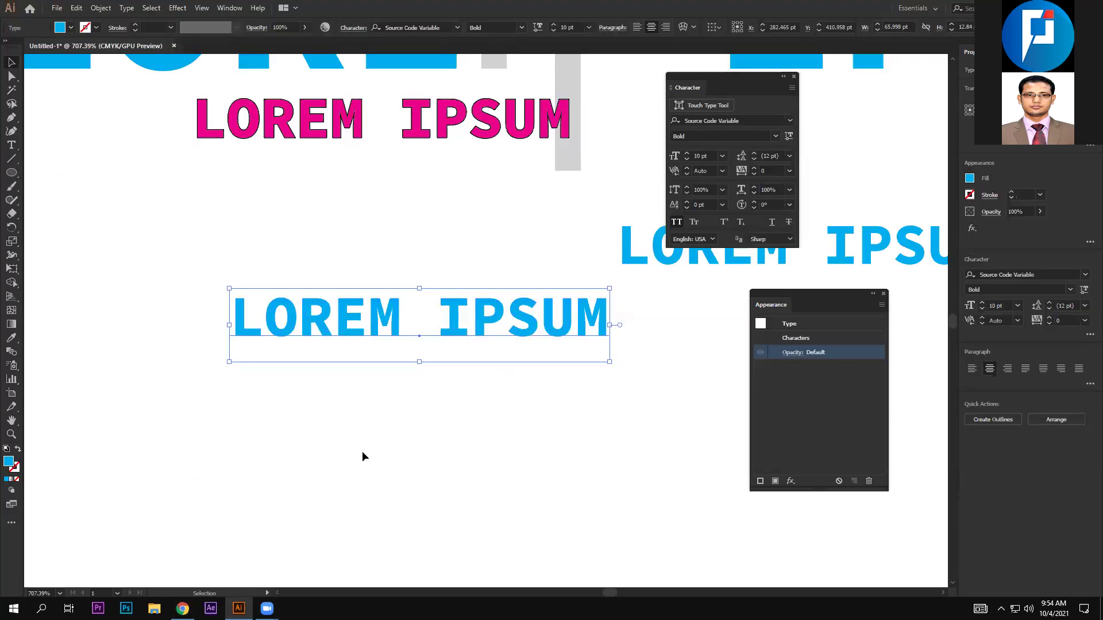
Place the woman-in-yellow photo, sized to overlap the blue LOREM IPSUM text
left_click_drag(390, 318, 383, 172)
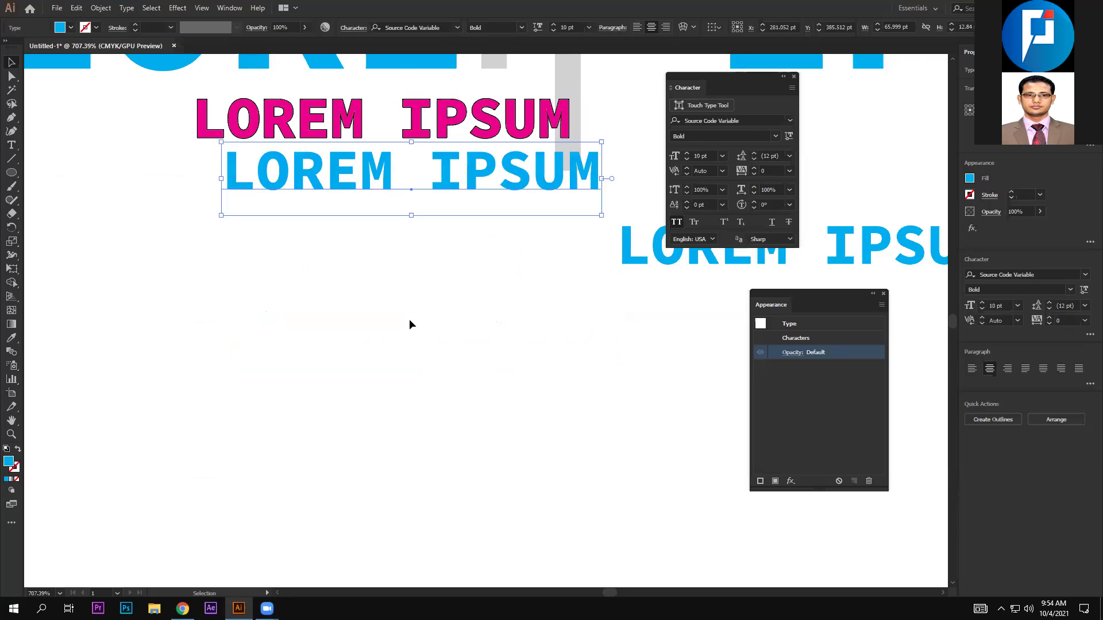
left_click_drag(349, 175, 339, 291)
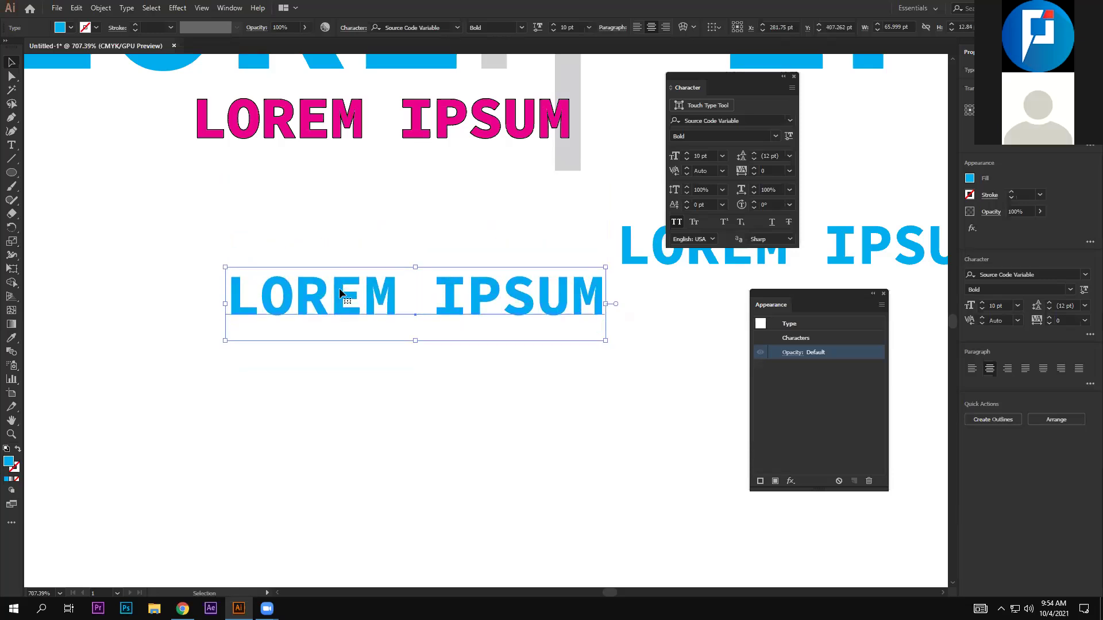
left_click(54, 9)
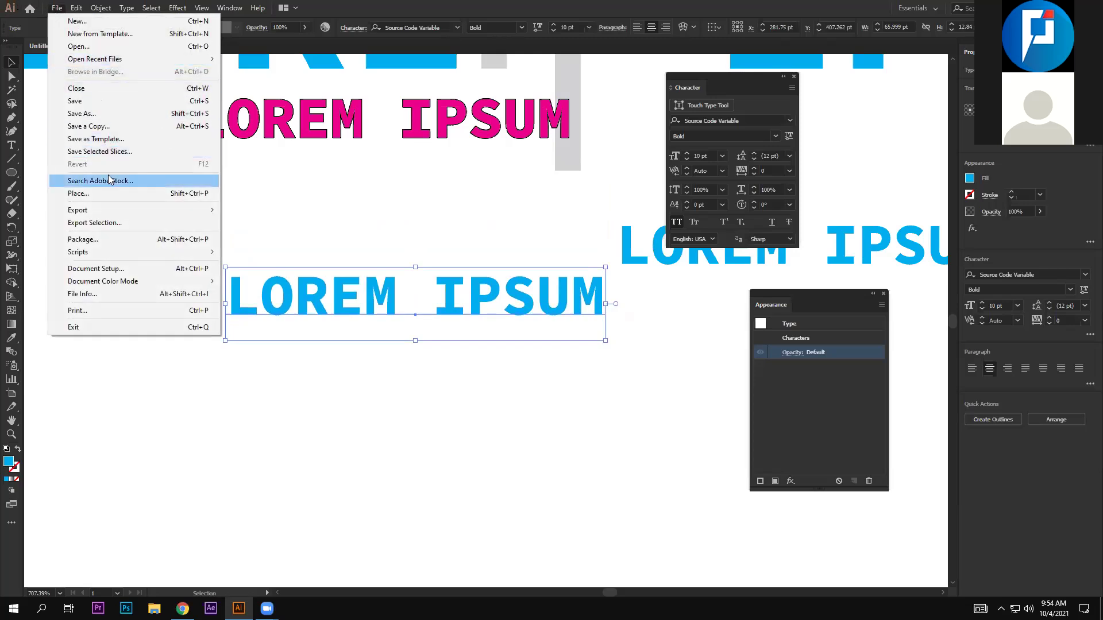
left_click(110, 193)
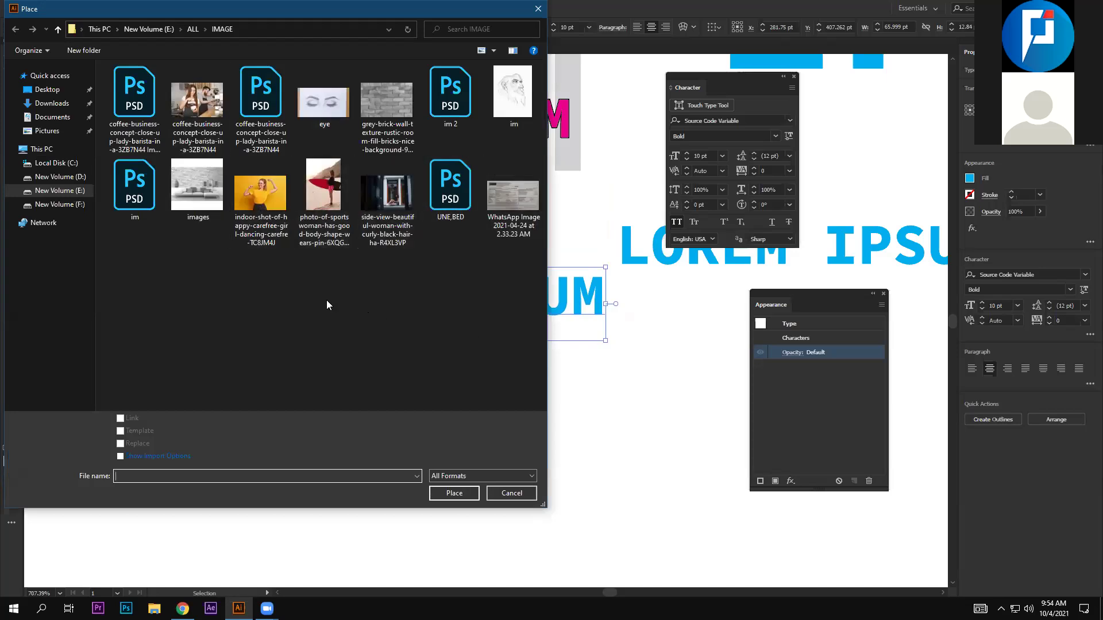
left_click(260, 195)
left_click(453, 493)
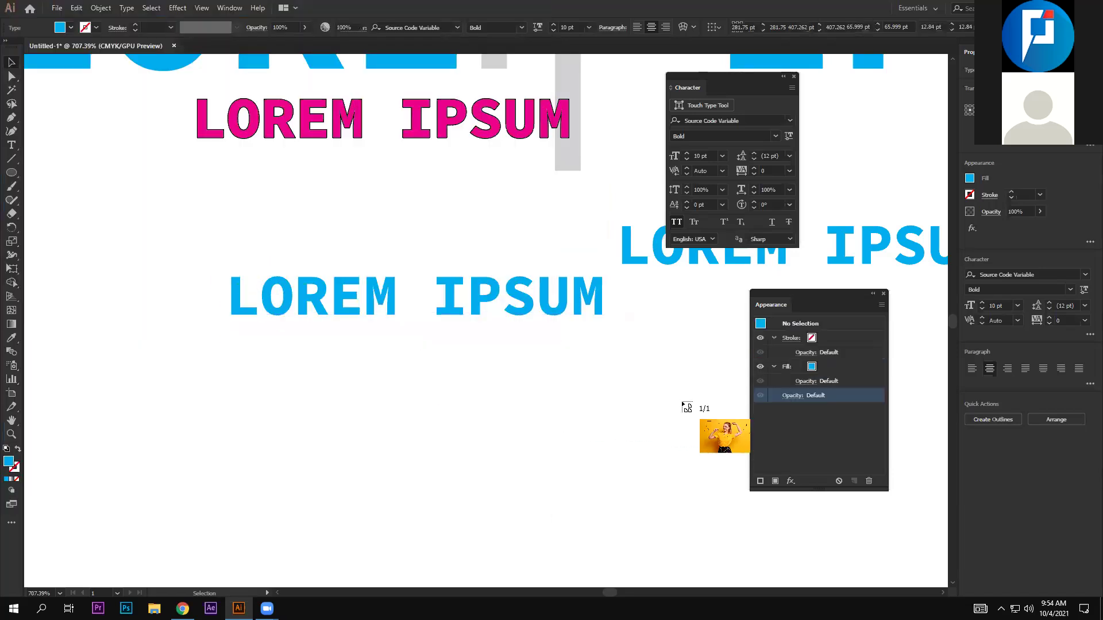
left_click_drag(194, 233, 449, 403)
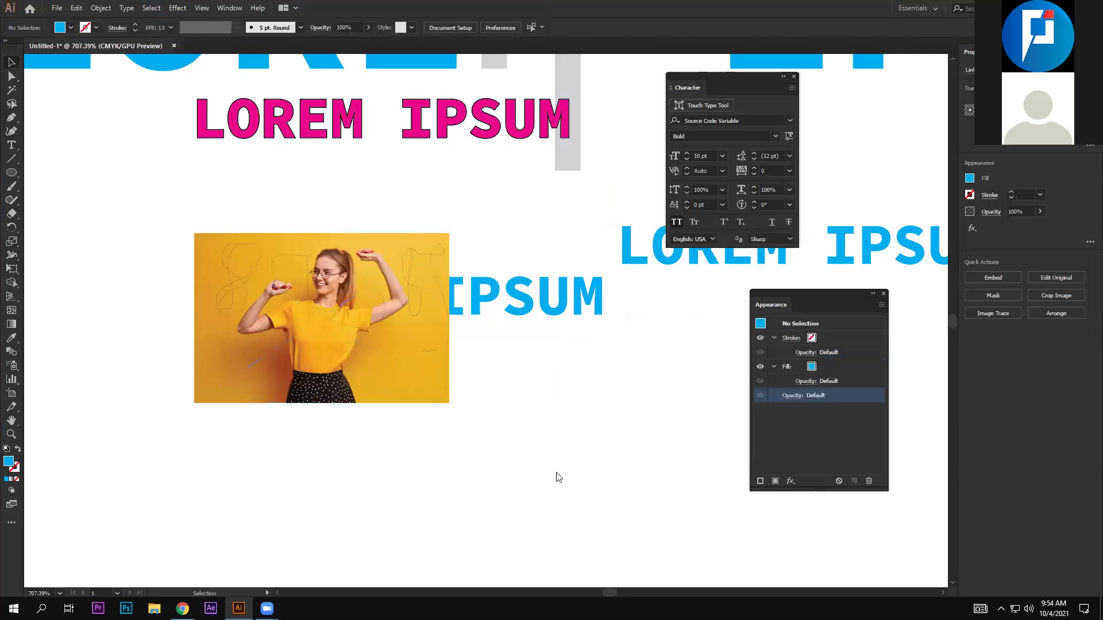
key("ctrl+alt+[")
right_click(486, 296)
mouse_move(521, 444)
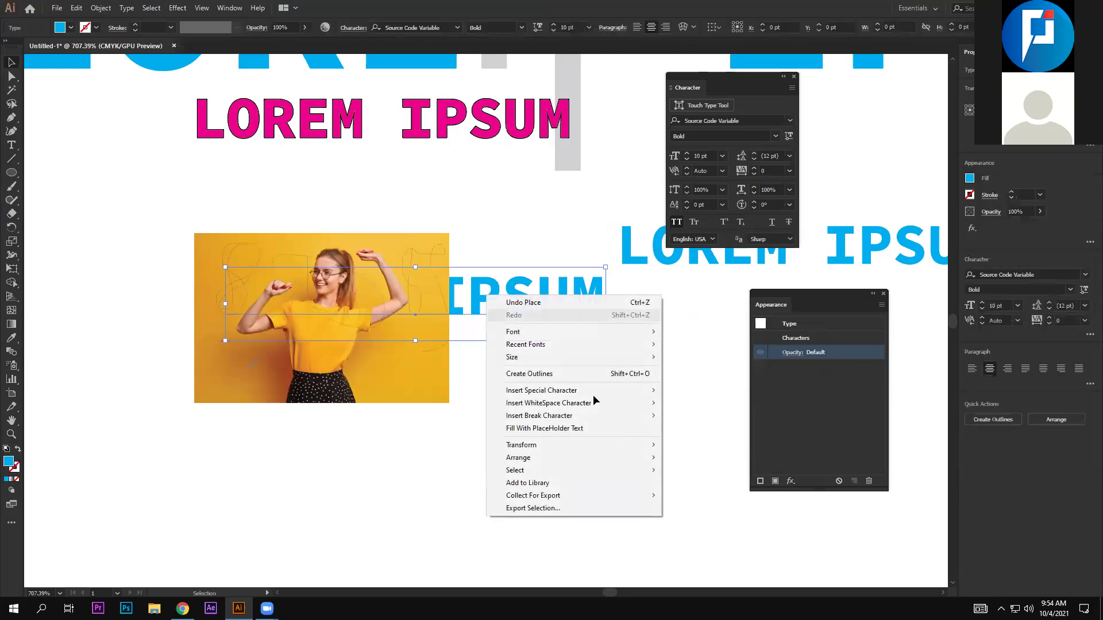
Move the blue text over the photo and attempt a clipping mask with both
left_click_drag(485, 298, 424, 387)
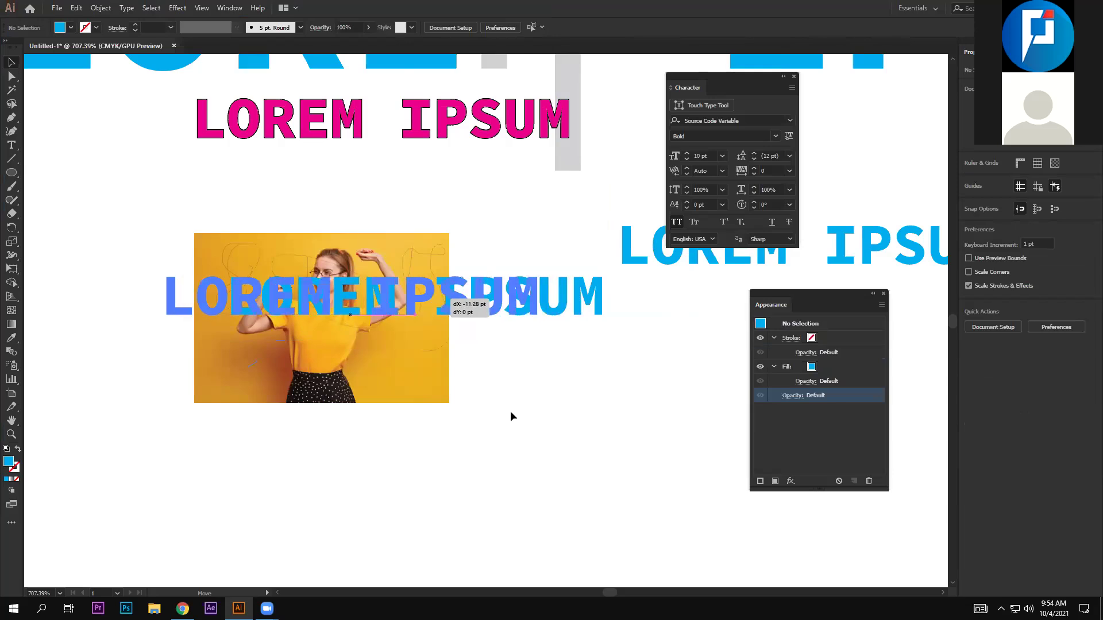
left_click_drag(424, 388, 513, 416)
left_click_drag(59, 205, 527, 406)
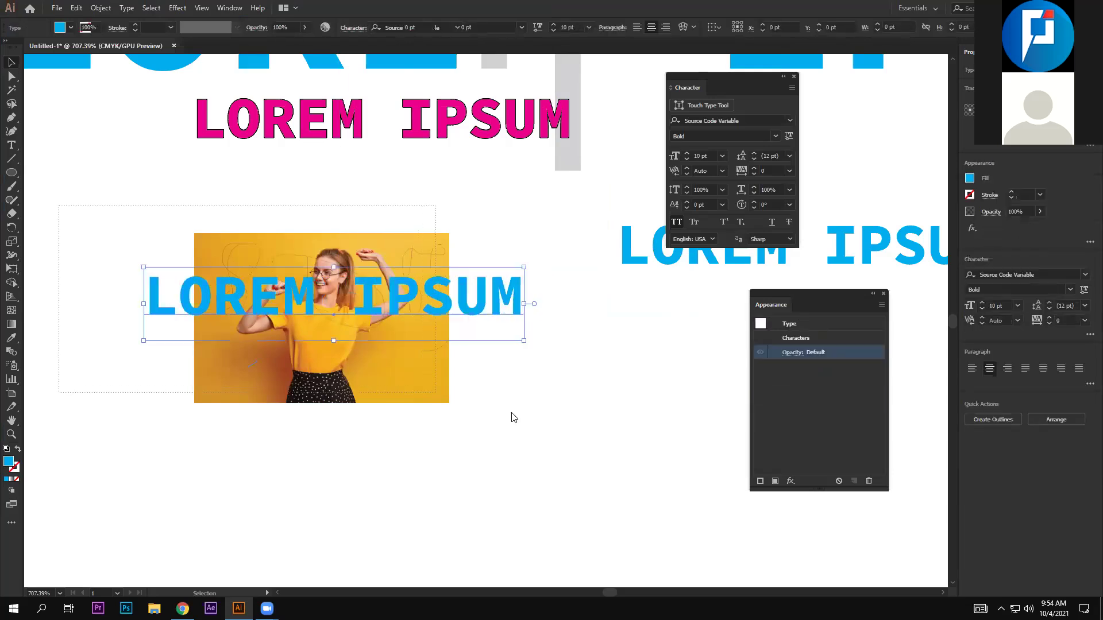
key("ctrl+7")
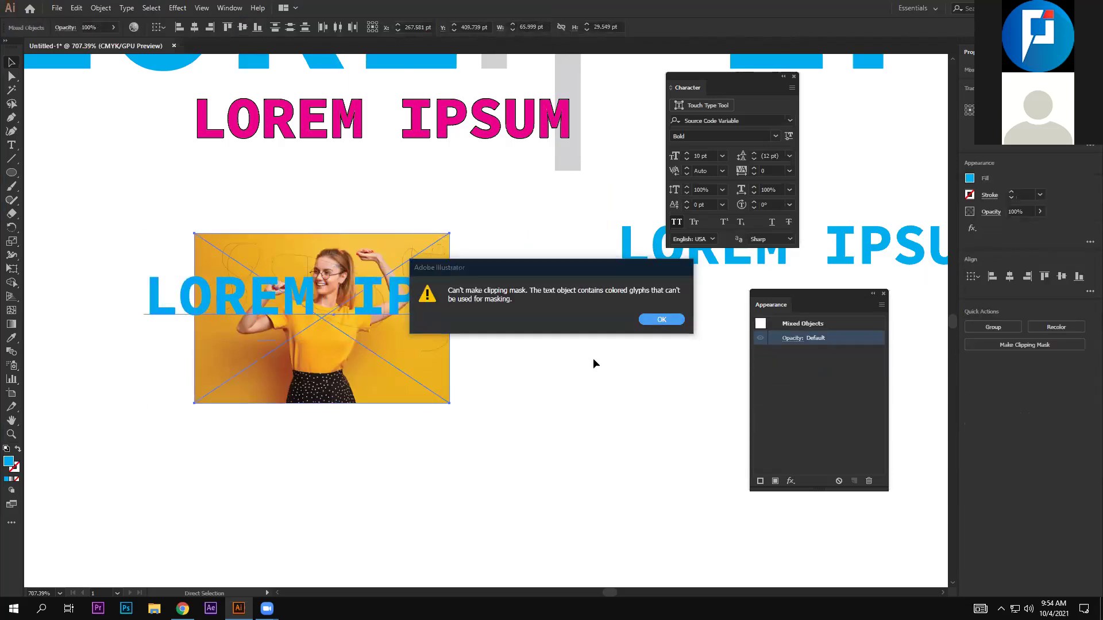
key("Return")
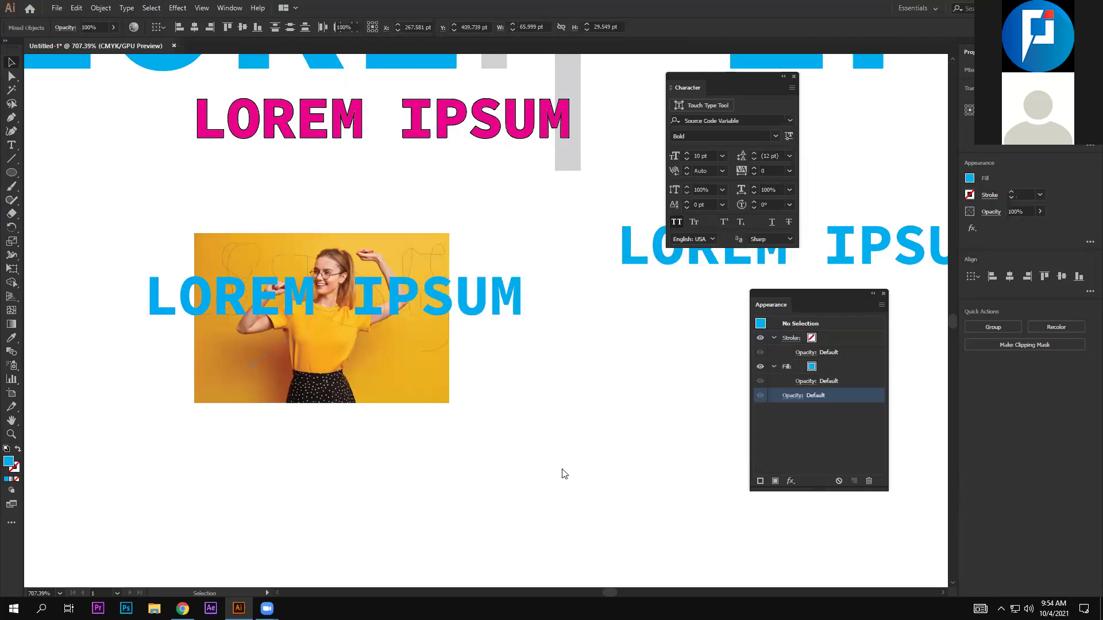
right_click(458, 298)
mouse_move(489, 460)
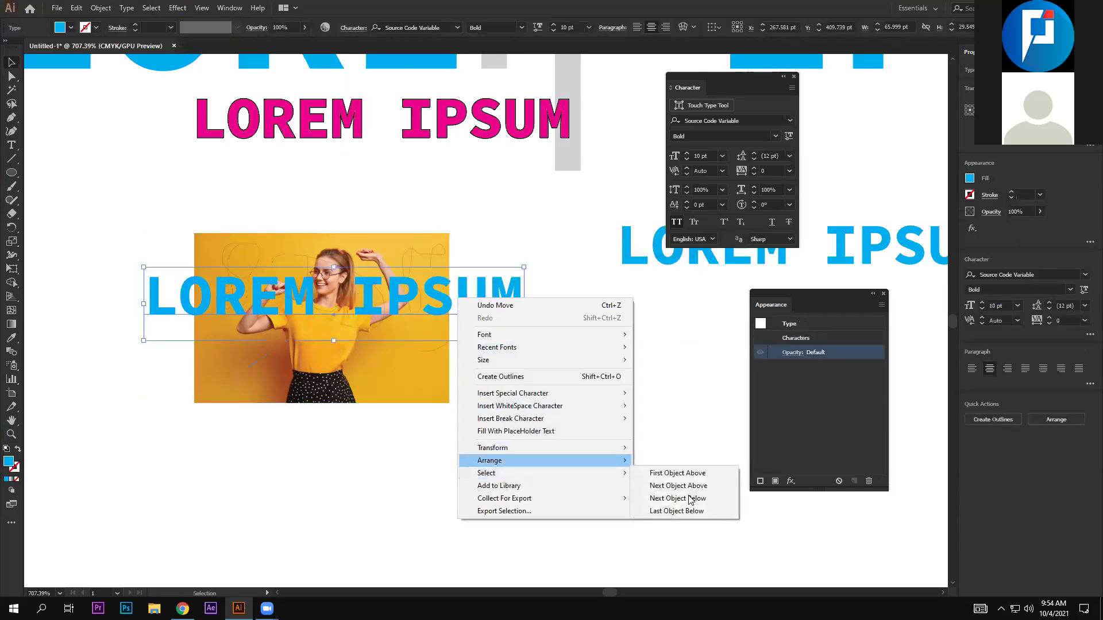
key("Return")
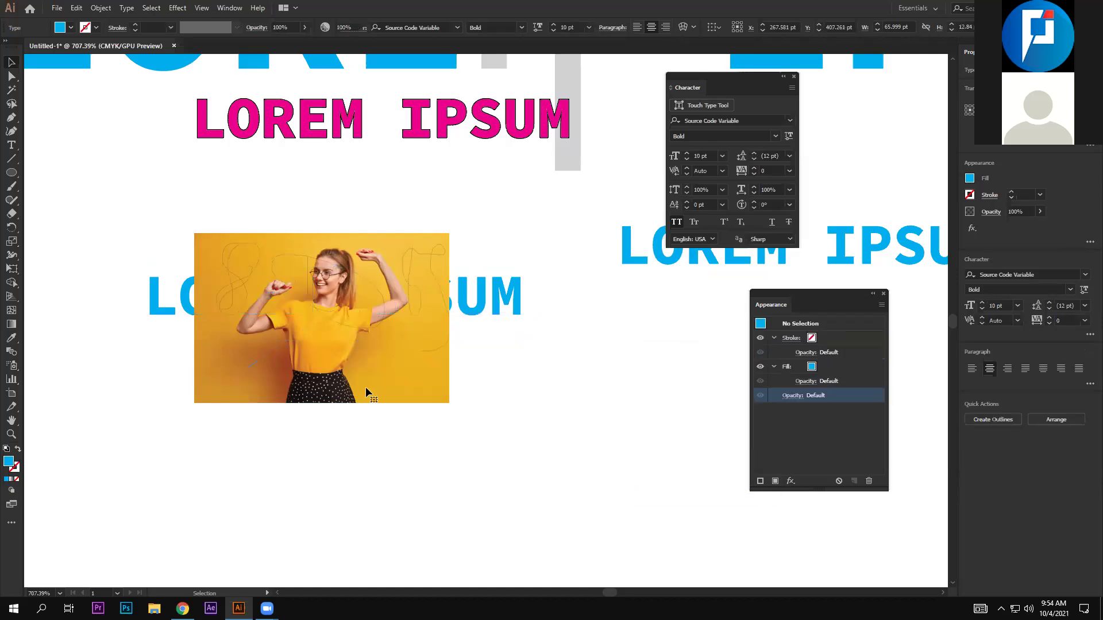
Retry the clipping mask on the photo and text, dismissing the errors
left_click(365, 387, "shift")
key("ctrl+7")
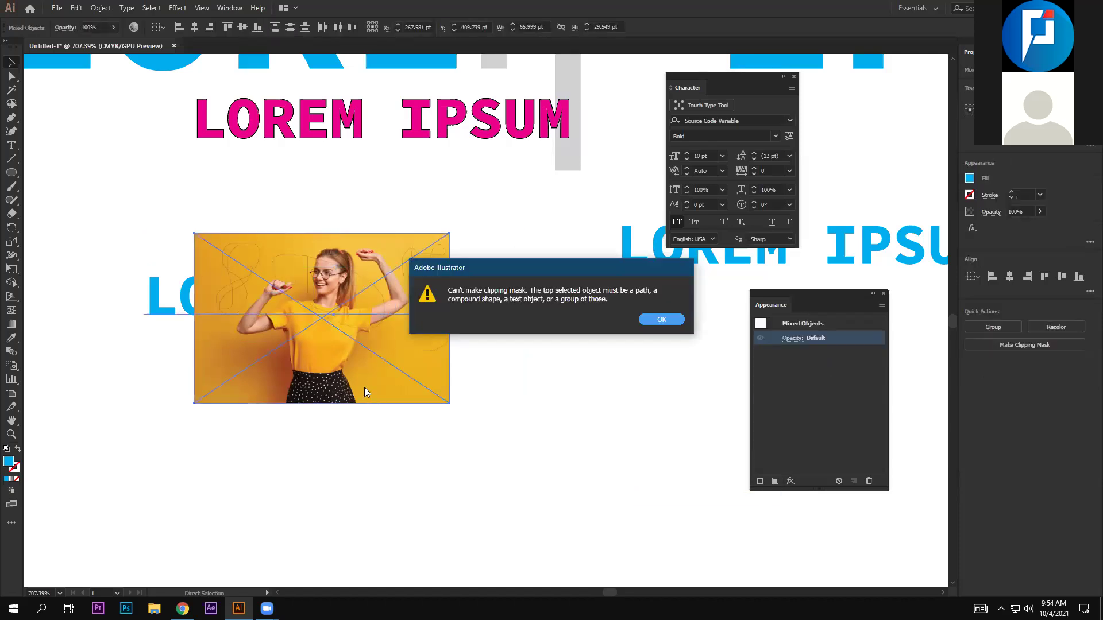
key("Return")
key("v")
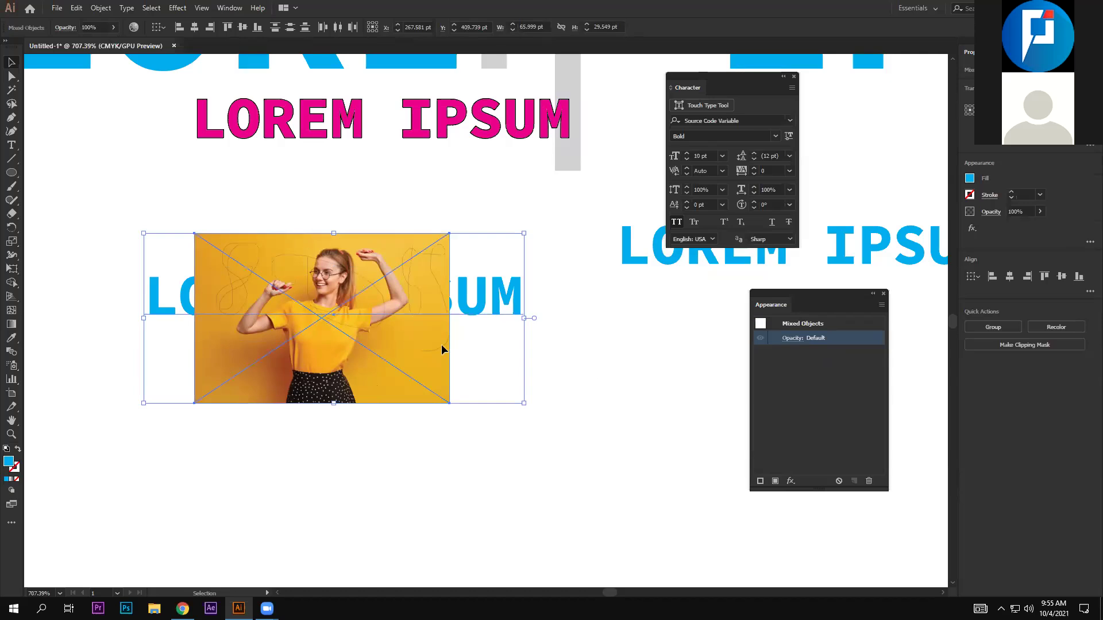
left_click(377, 314)
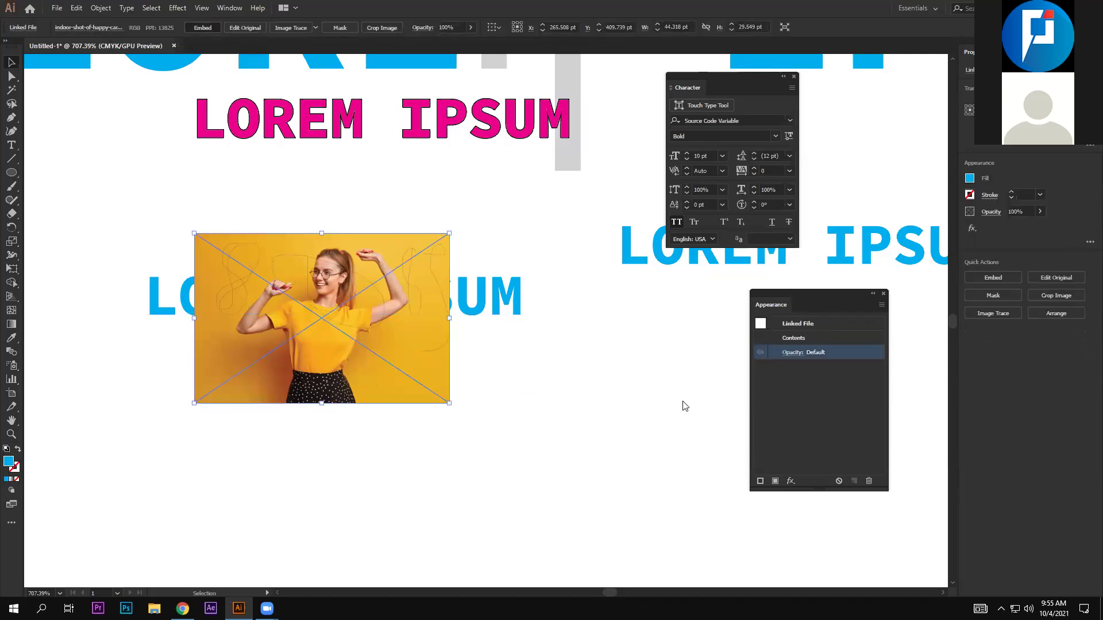
left_click(518, 349)
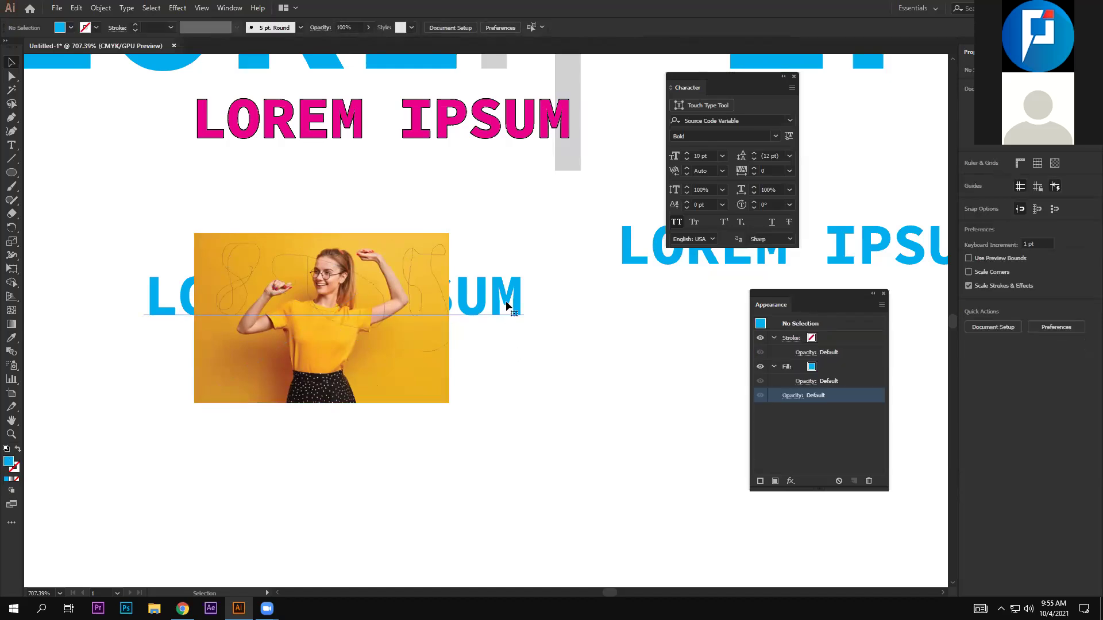
left_click_drag(549, 244, 301, 373)
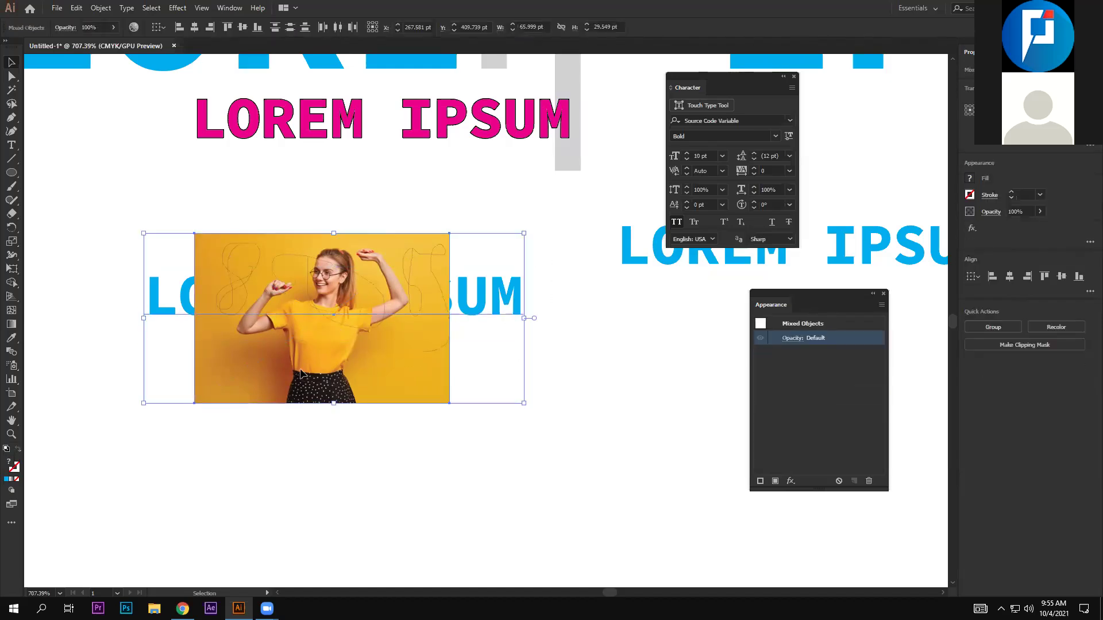
key("ctrl+7")
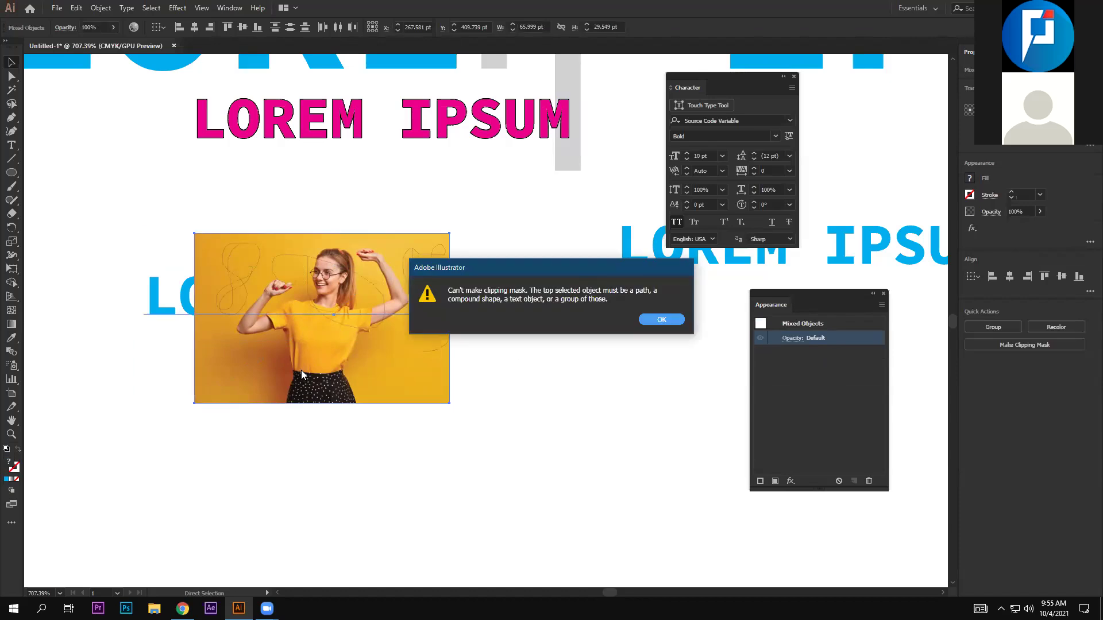
left_click(661, 319)
Bring the blue text in front of the photo and try the mask again
left_click(502, 297)
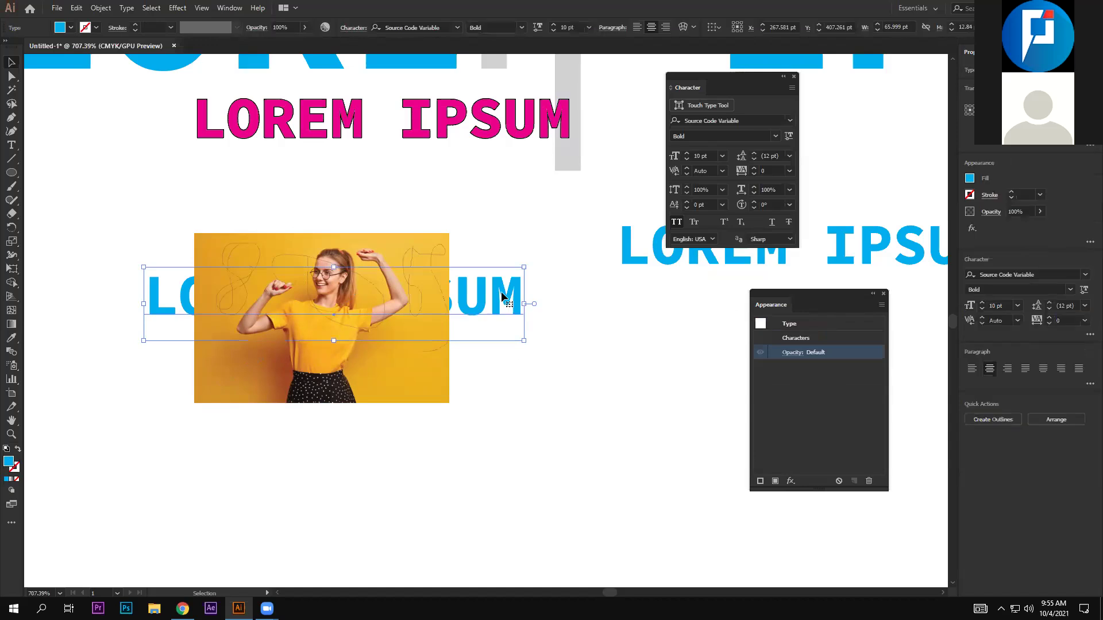
right_click(502, 297)
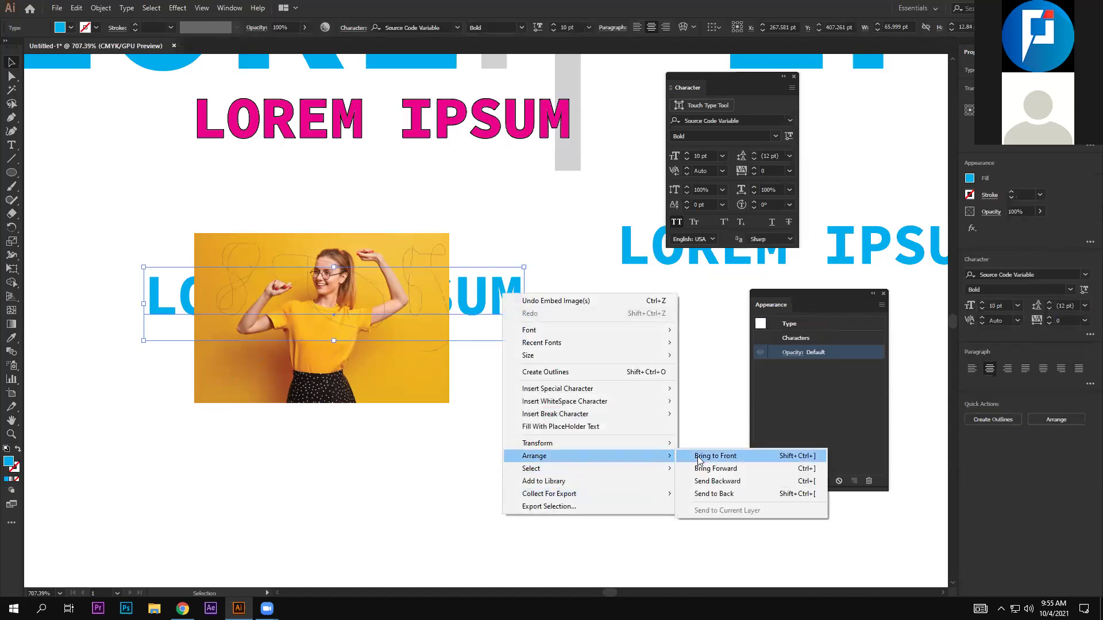
left_click(700, 460)
left_click(574, 321)
left_click_drag(533, 243, 379, 347)
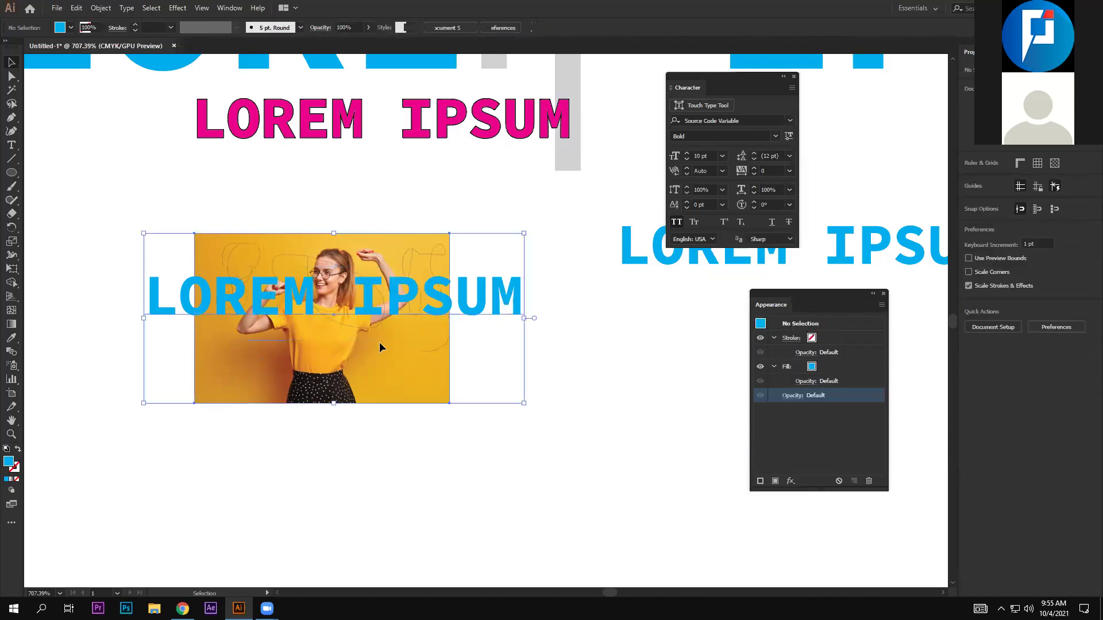
key("ctrl+7")
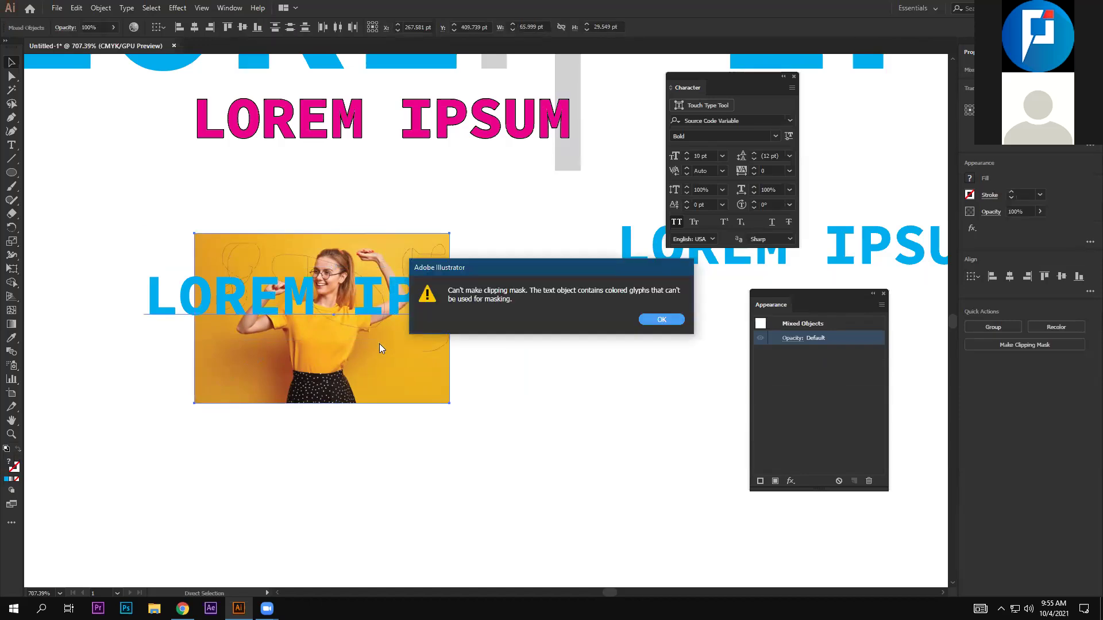
left_click(662, 320)
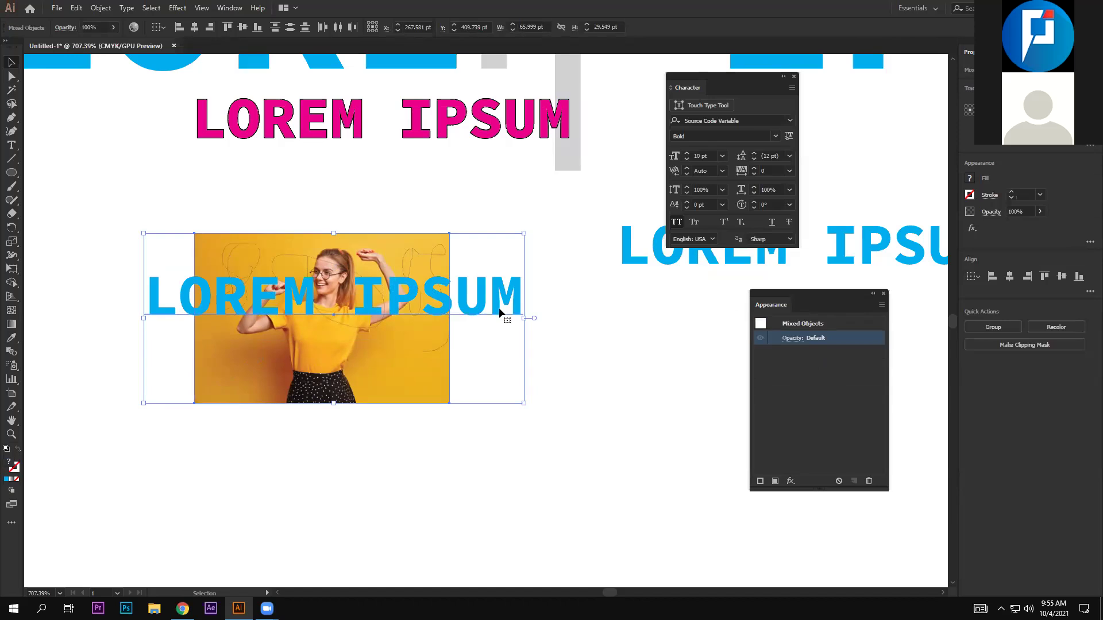
Move the photo and text up together below the magenta text
left_click_drag(461, 319, 458, 292)
left_click_drag(615, 390, 615, 390)
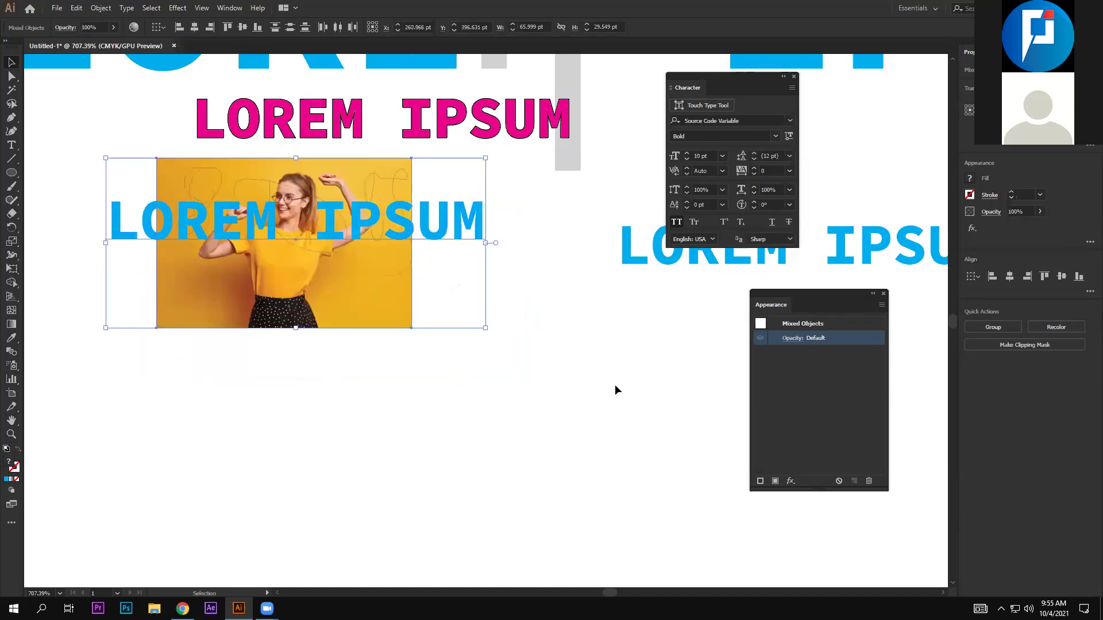
left_click(357, 215)
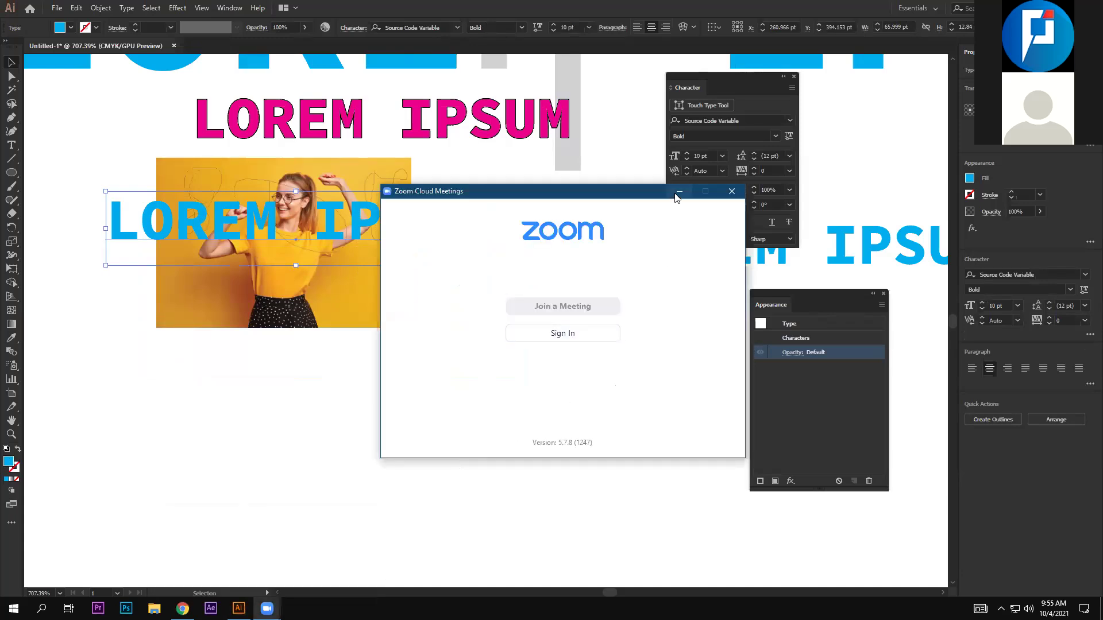
left_click(677, 194)
mouse_move(266, 608)
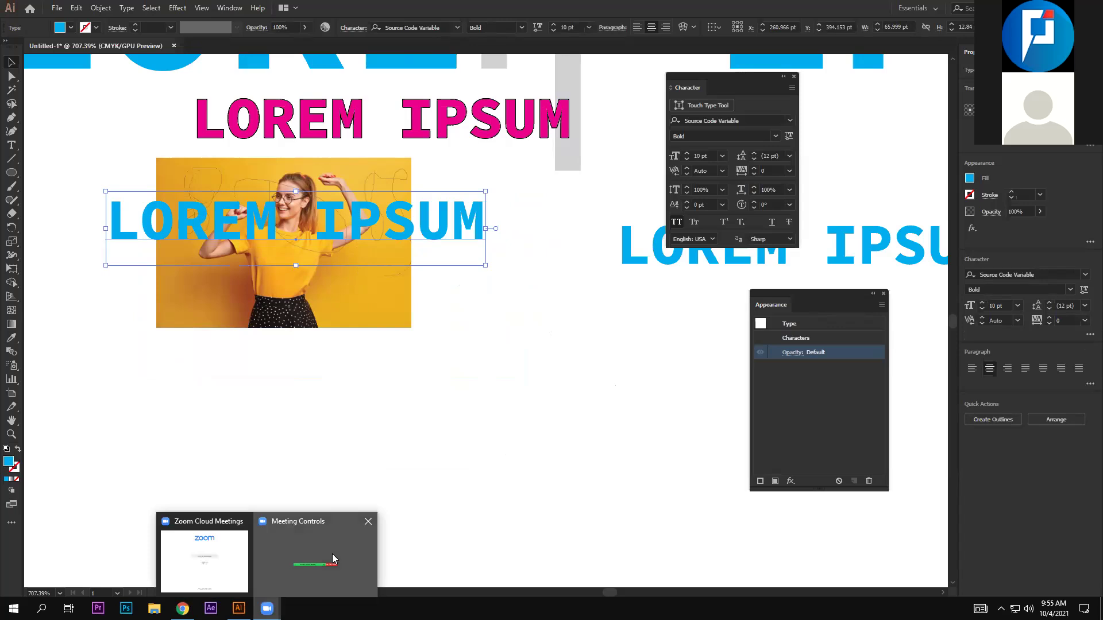
left_click(234, 552)
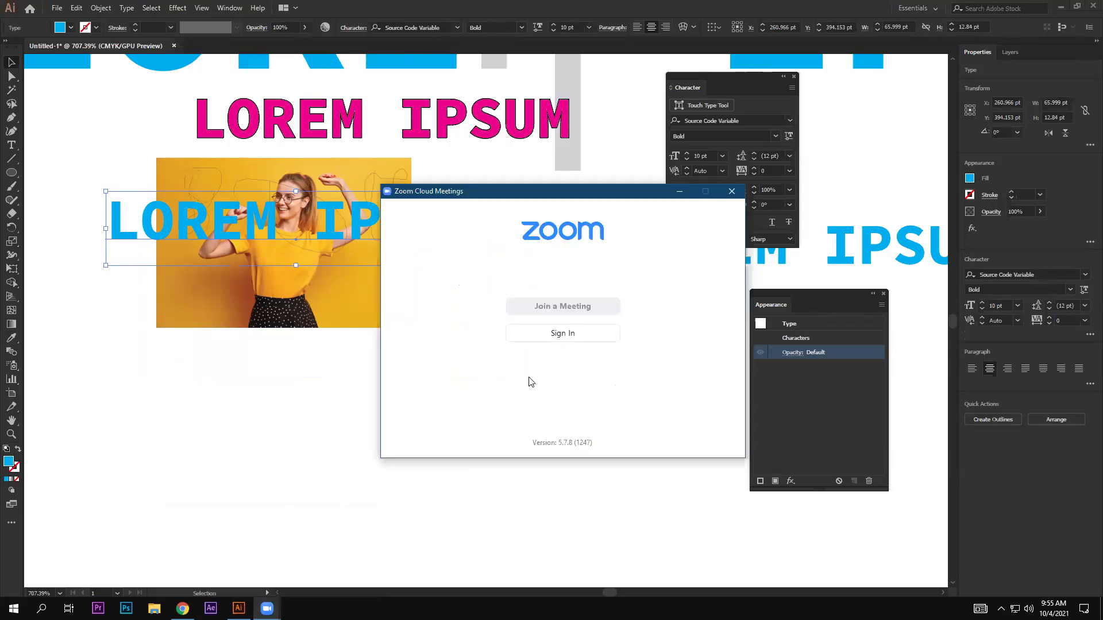
left_click(680, 191)
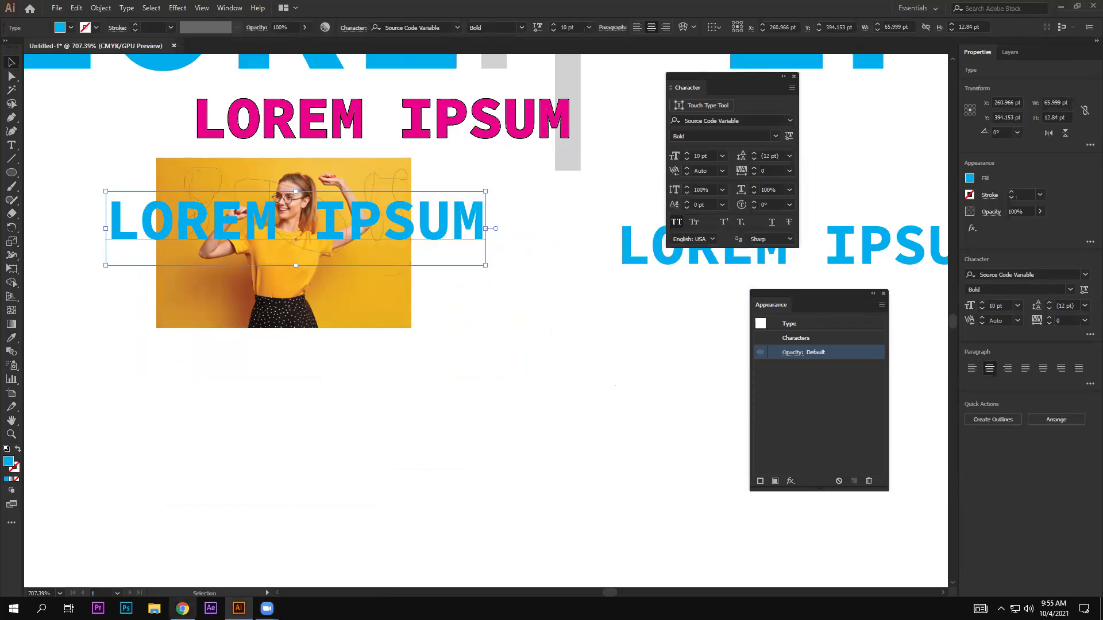
left_click(357, 474)
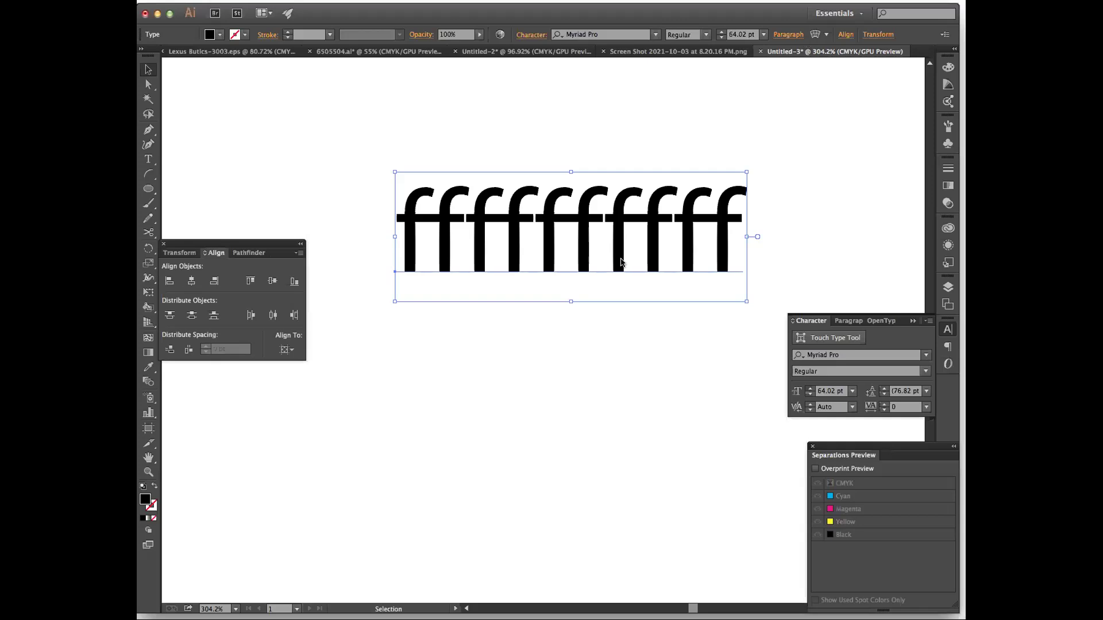
Bring the green flyer screenshot into the document, with the f text in front
key("shift+Left")
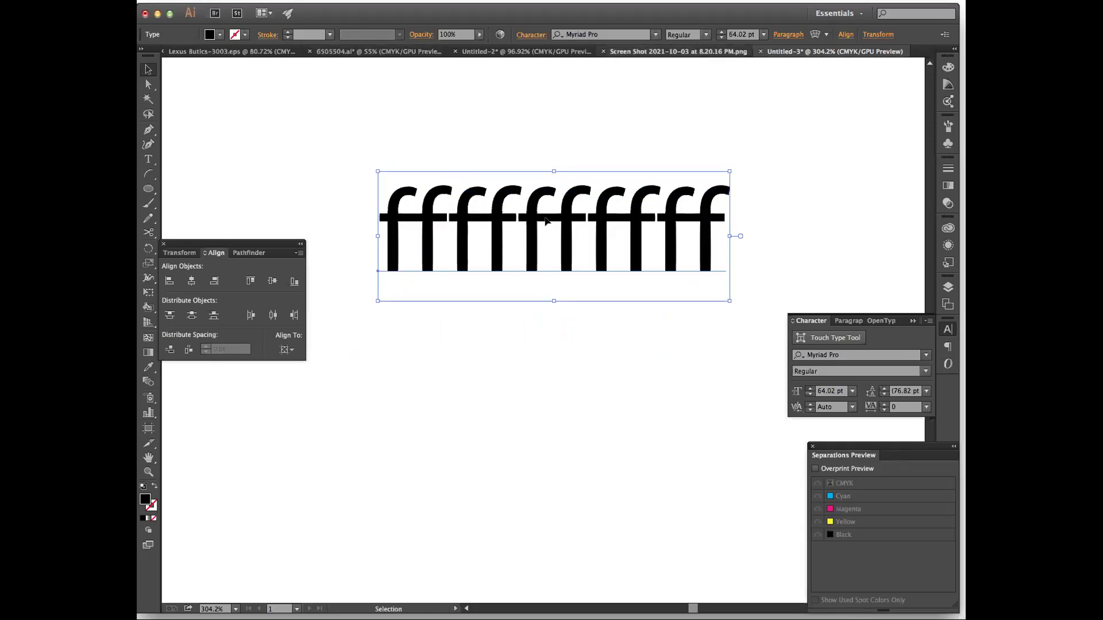
left_click(681, 52)
left_click(805, 53)
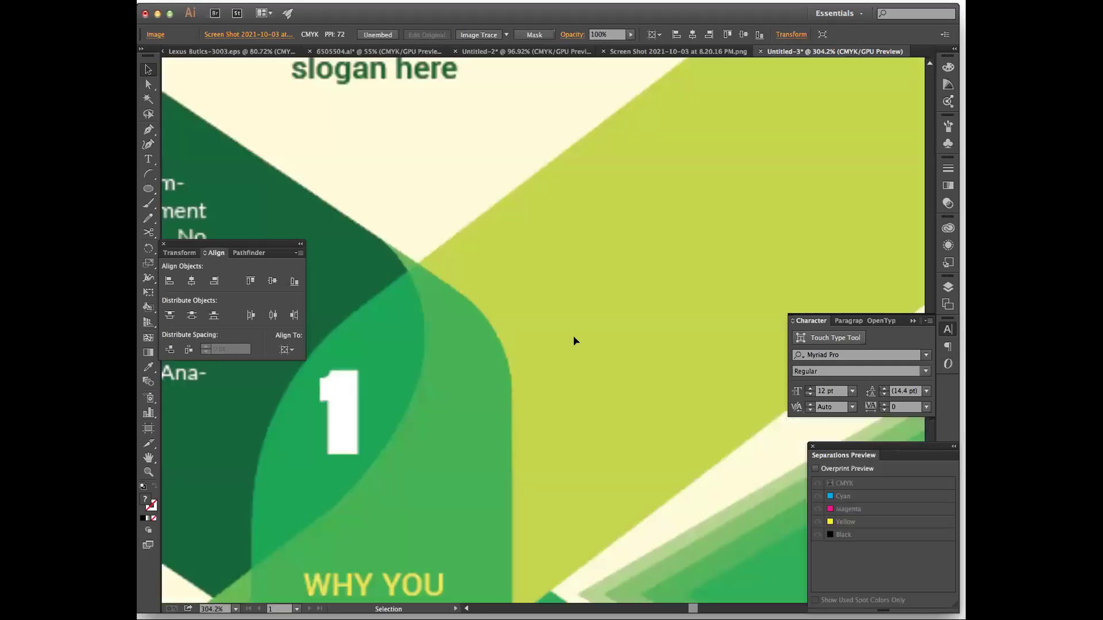
left_click_drag(574, 341, 574, 341)
key("ctrl+shift+bracketleft")
Zoom out to see the whole flyer and select the f text
scroll(462, 308, "left", 2)
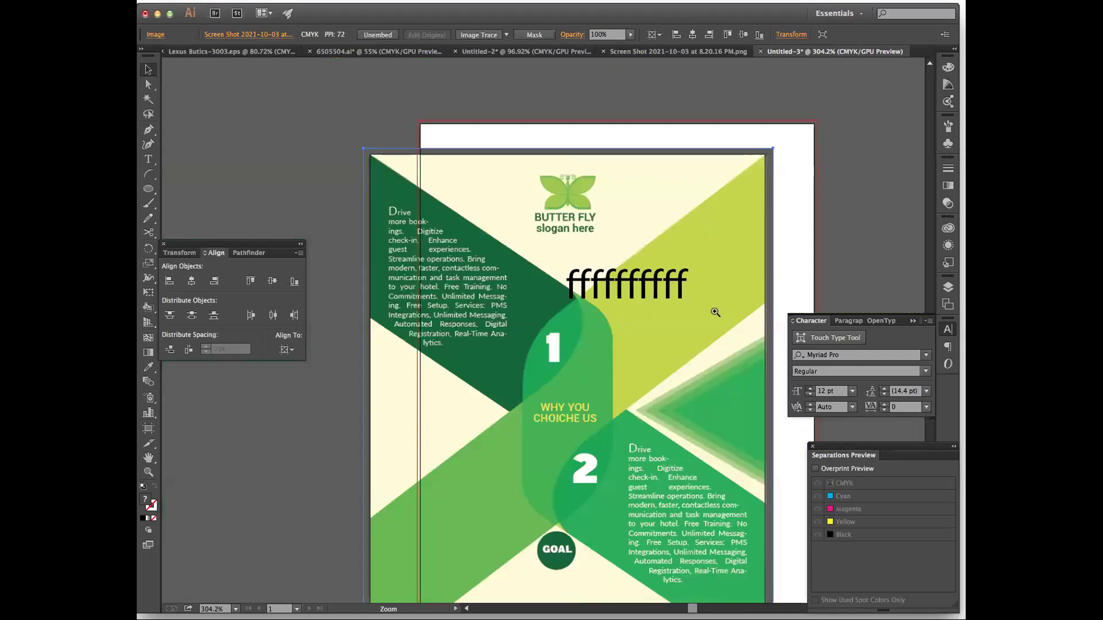
left_click(649, 316, "alt")
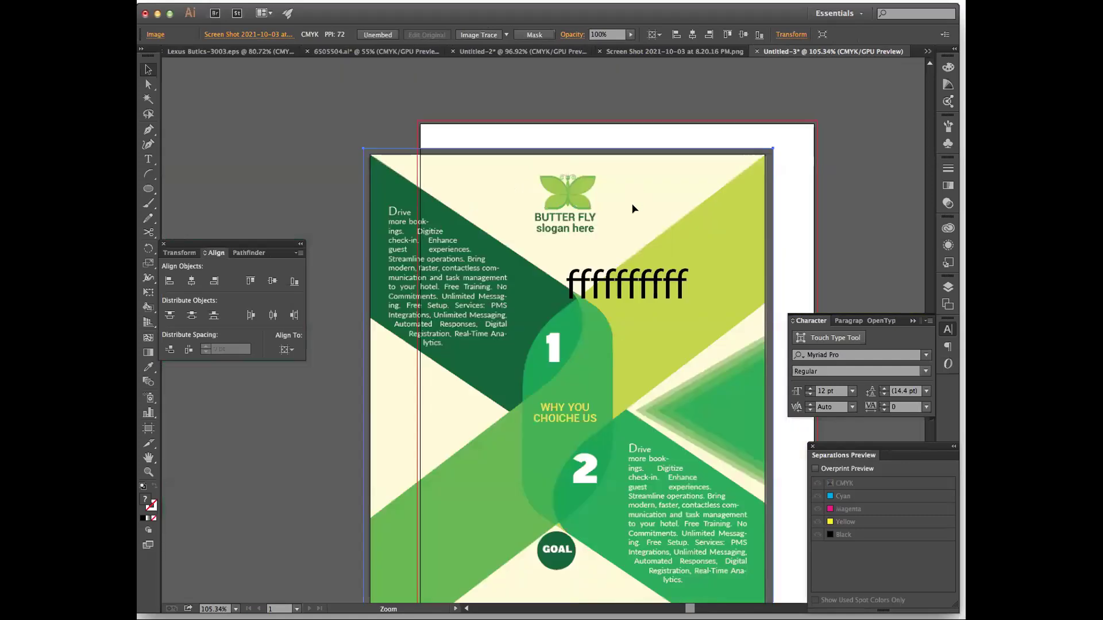
left_click(626, 284)
scroll(626, 284, "up", 3)
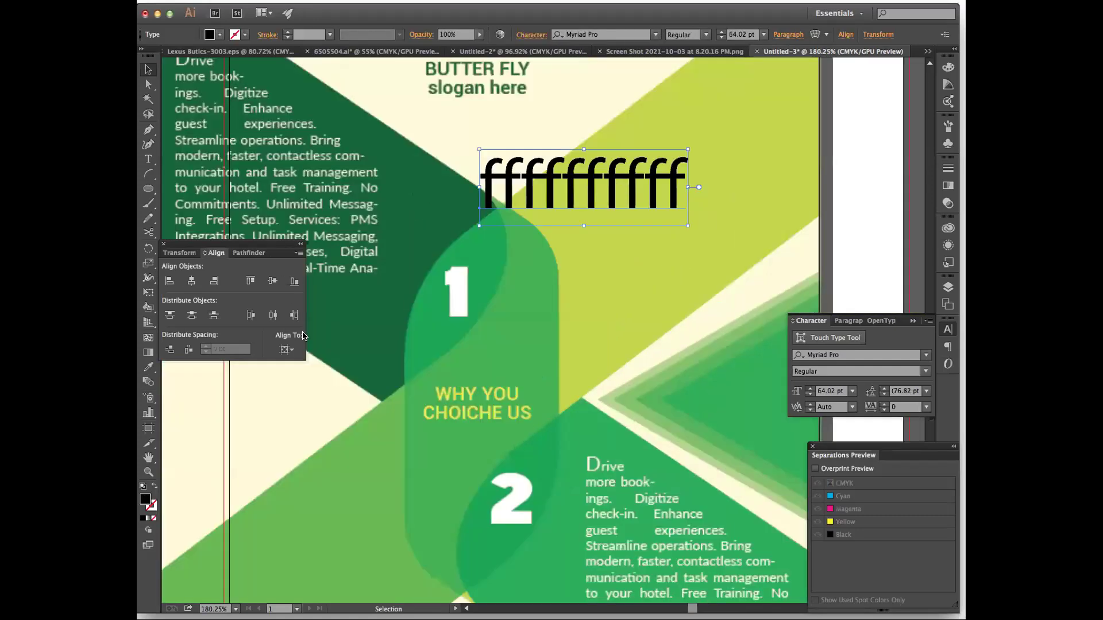
Convert the f letters to outlines, join them into a compound path, and inspect
key("ctrl+shift+o")
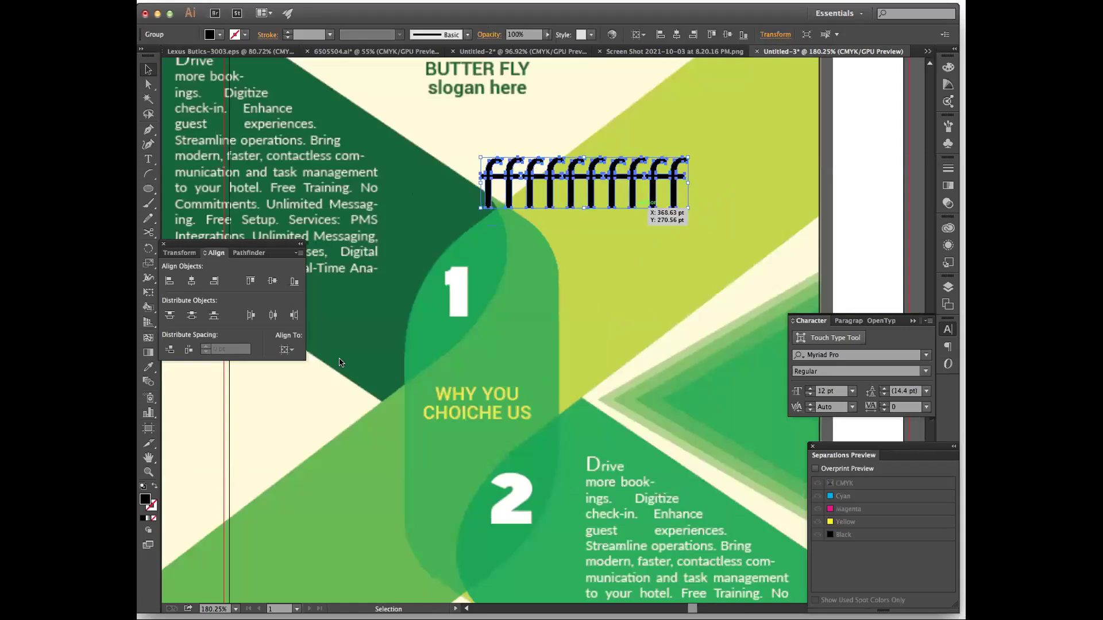
left_click(463, 361)
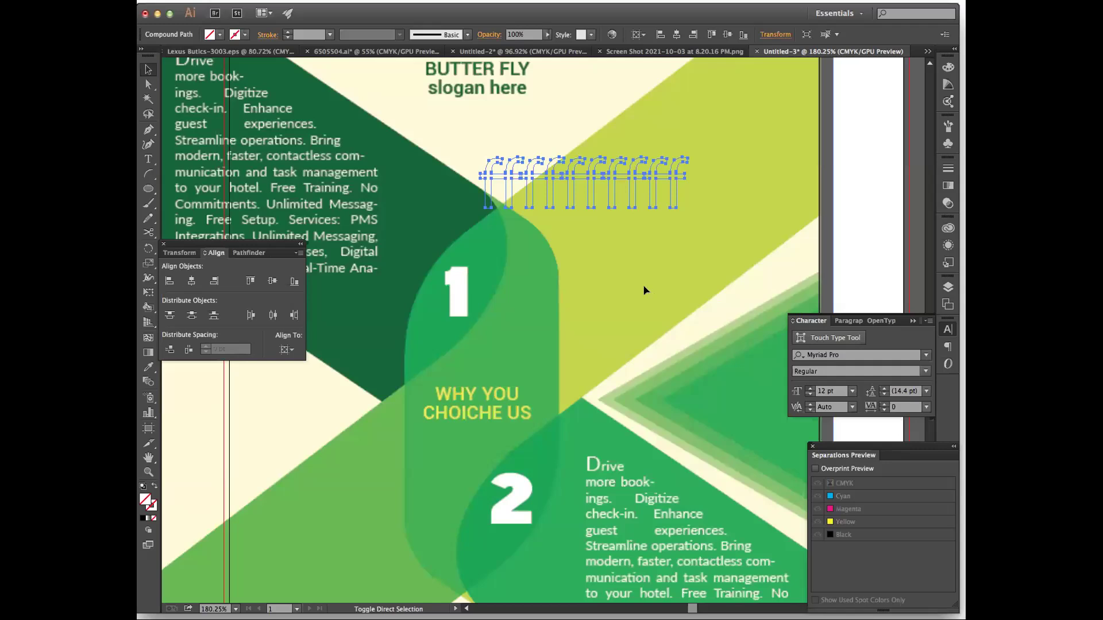
key("ctrl+a")
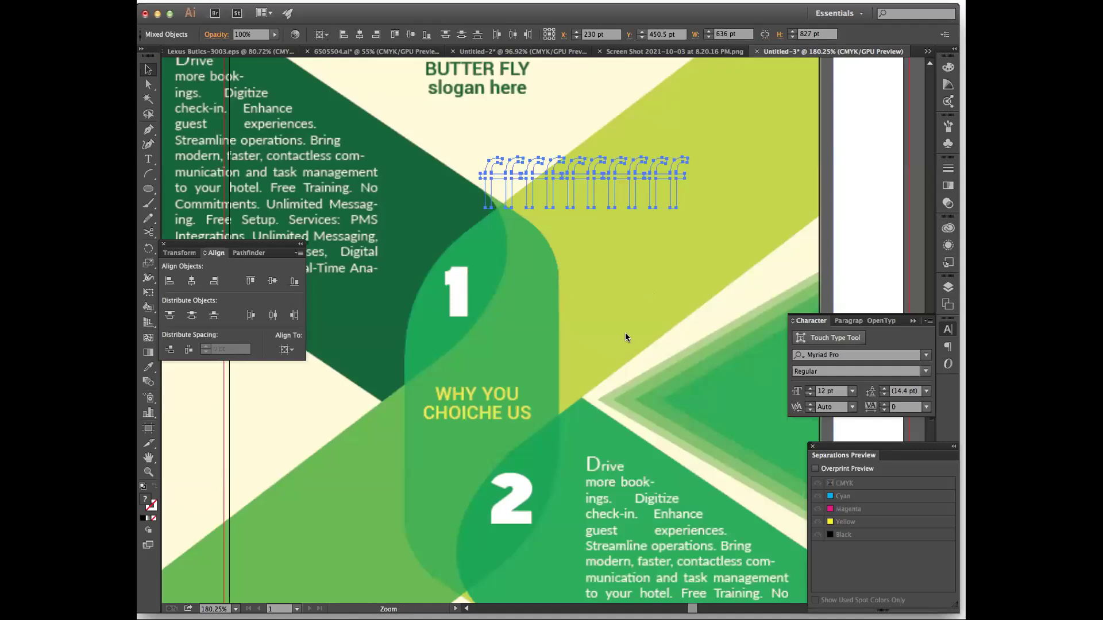
key("ctrl+0")
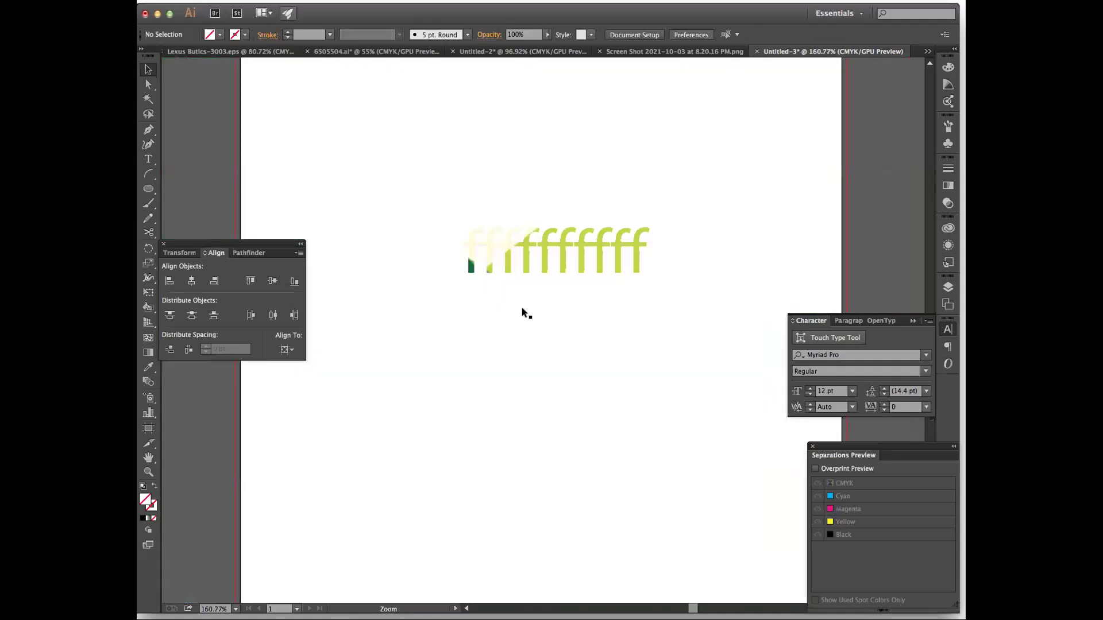
left_click(522, 307)
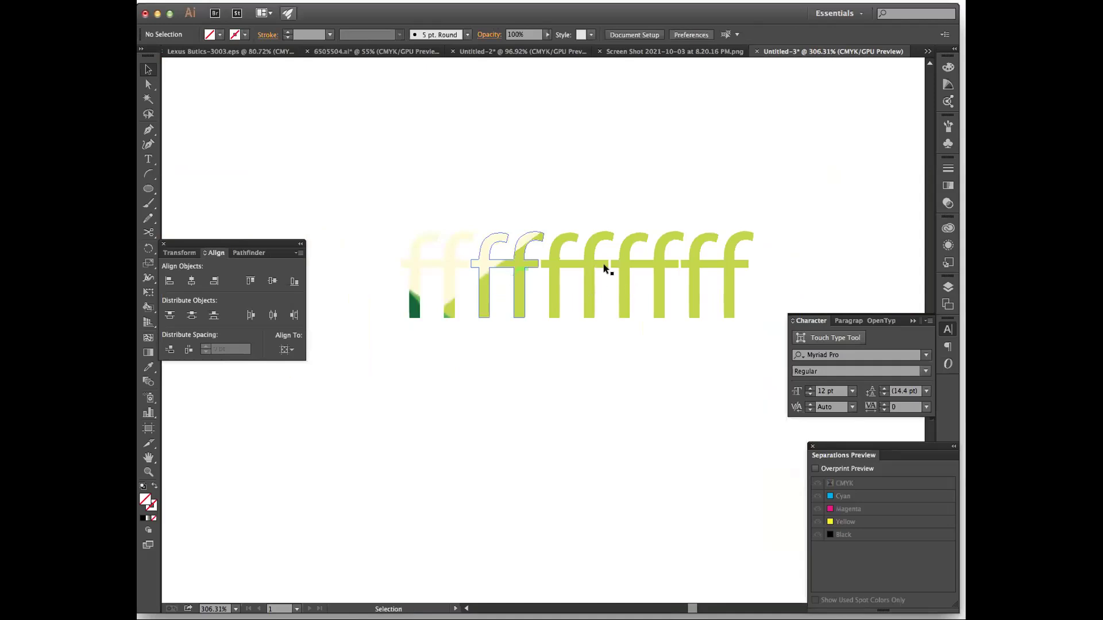
left_click(497, 248, "alt")
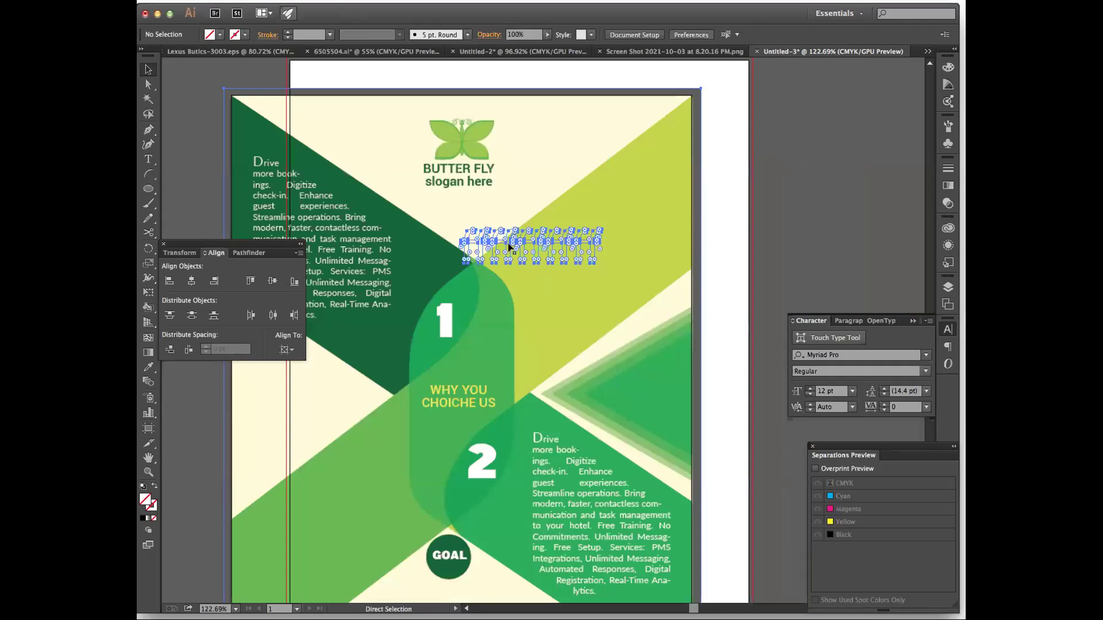
Make the outlined f letters a single compound path
left_click(497, 252)
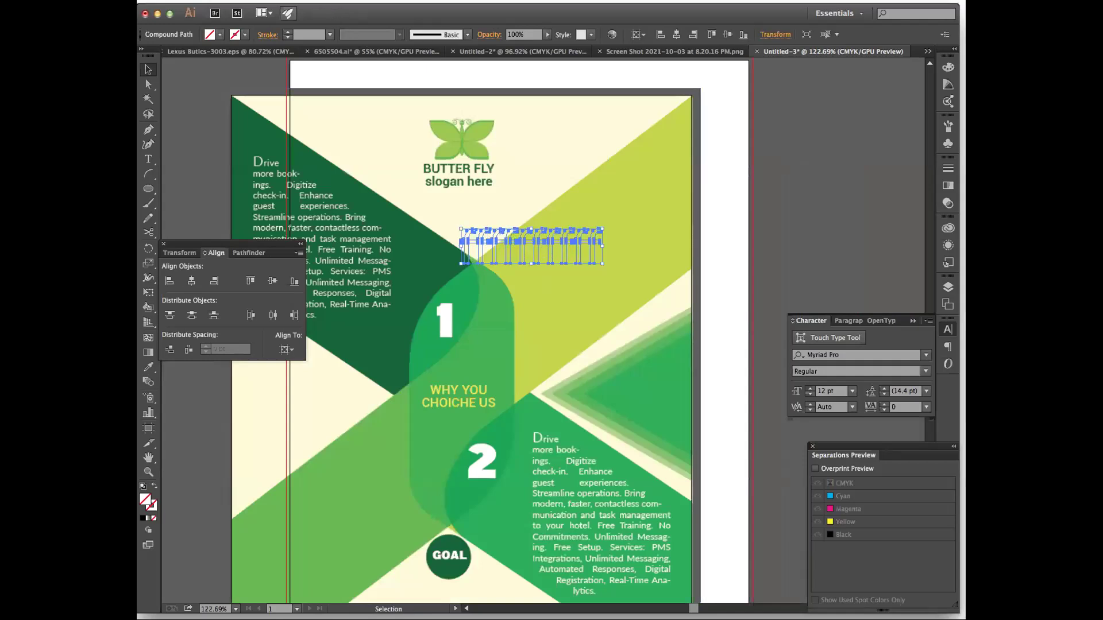
left_click(310, 1)
mouse_move(334, 361)
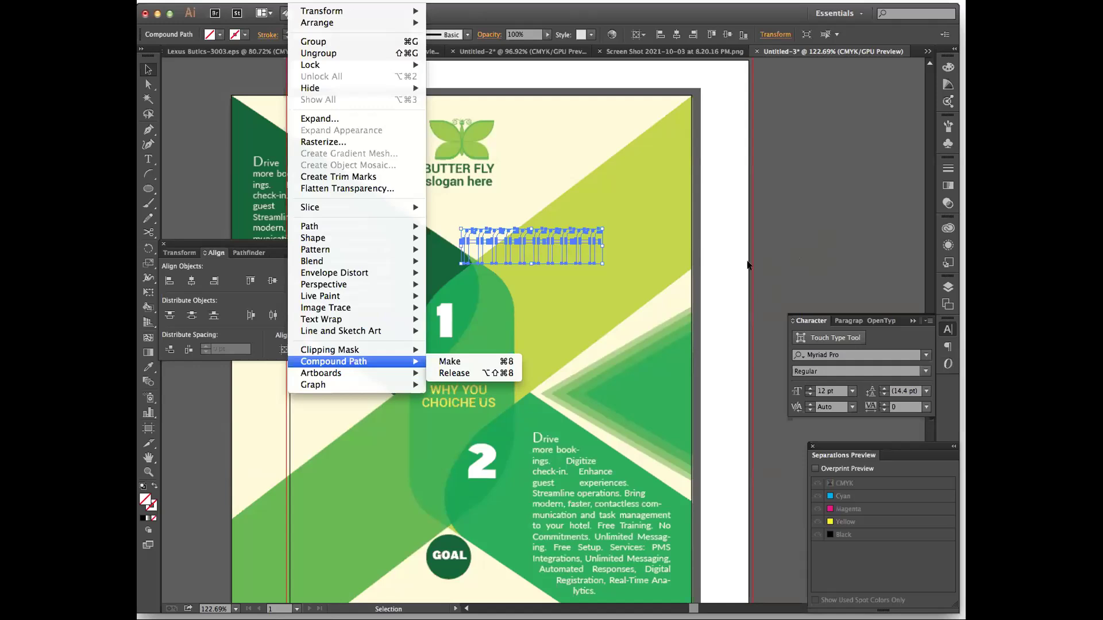
left_click(645, 270)
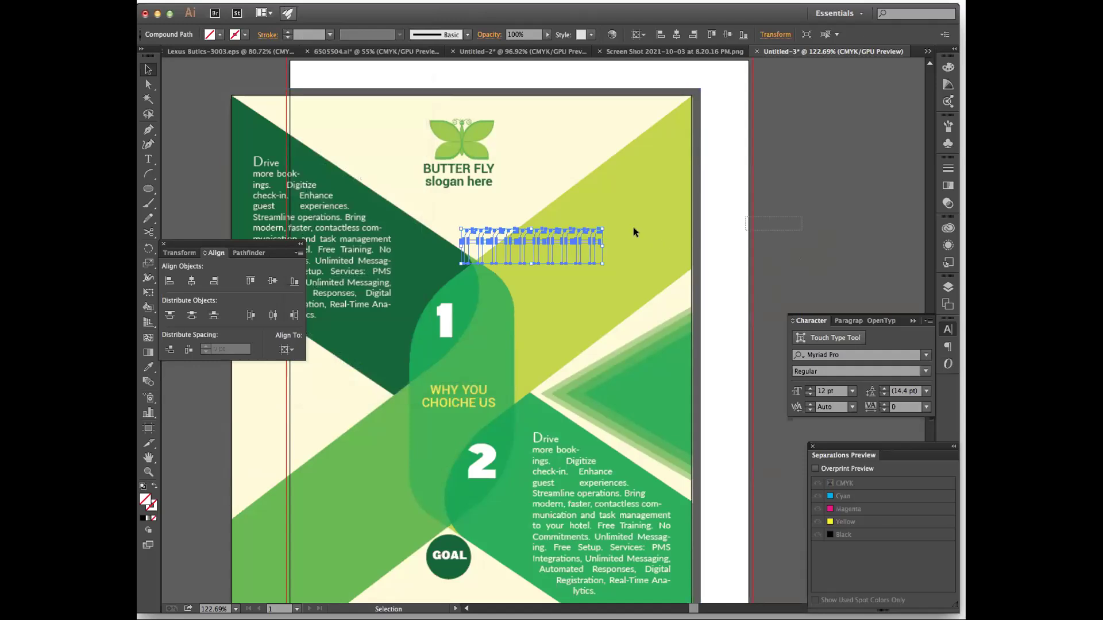
Select the flyer image with the letters and clip it with Cmd+7, then fit the artboard
left_click(612, 256, "shift")
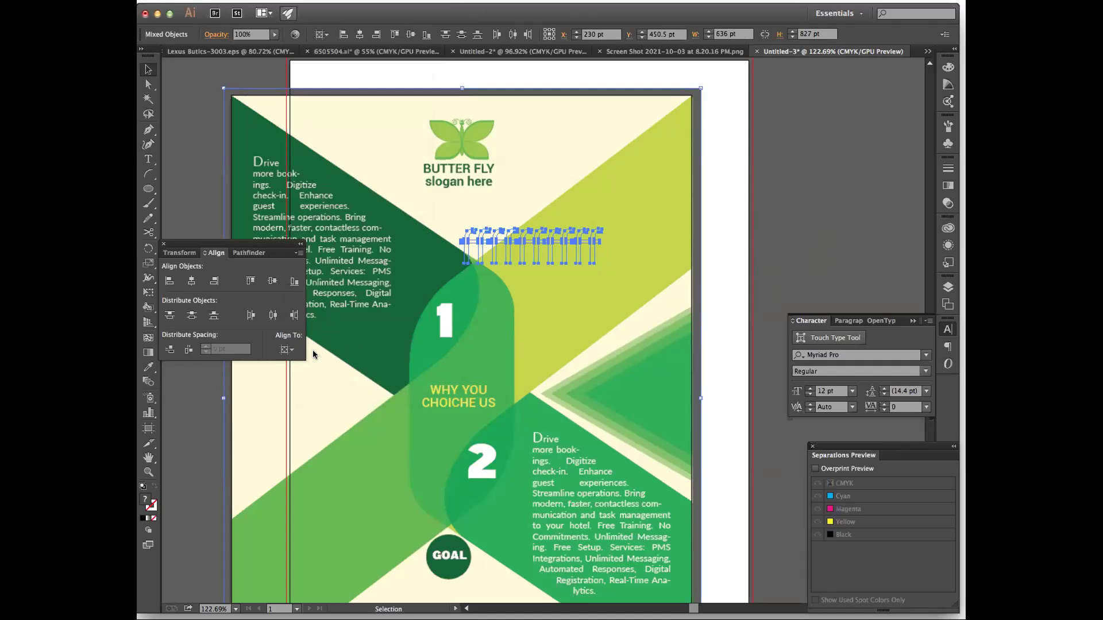
left_click(302, 1)
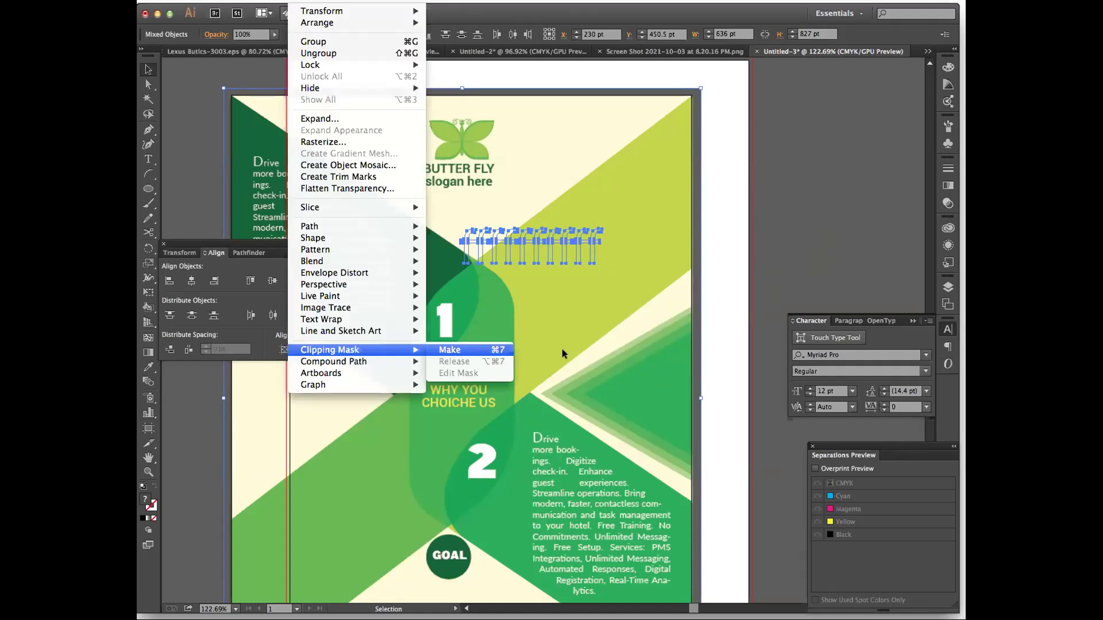
key("super+7")
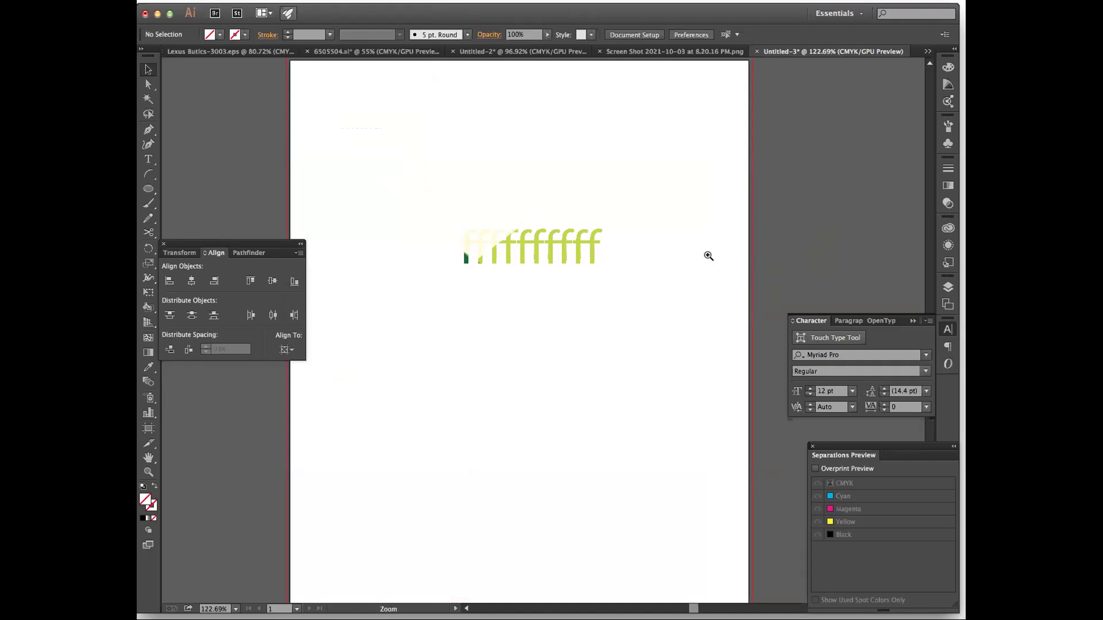
scroll(707, 253, "up", 5)
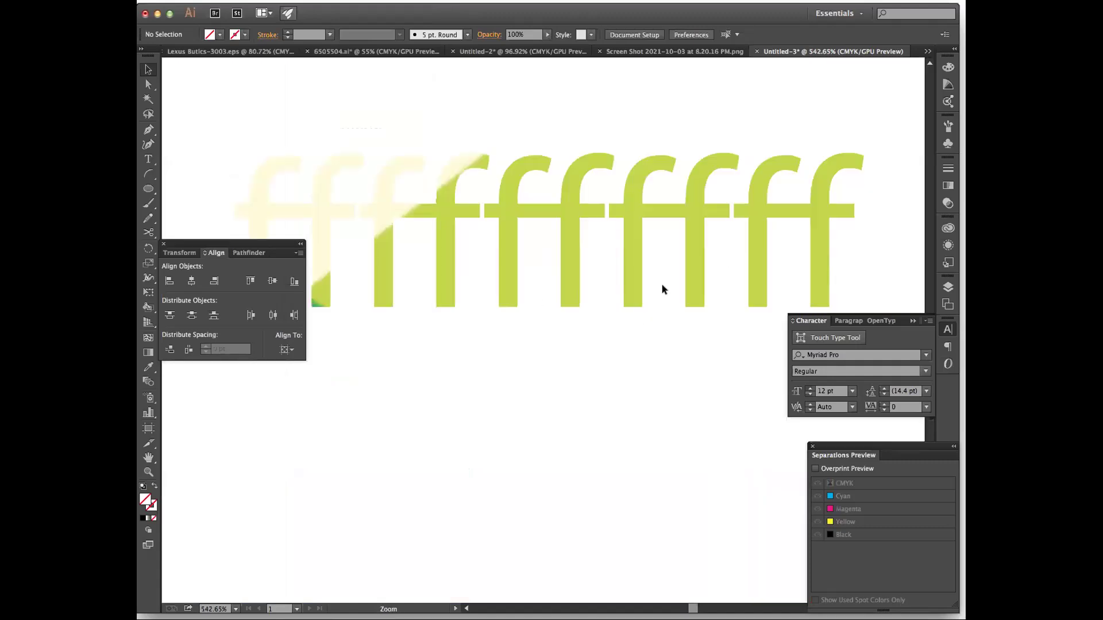
scroll(684, 247, "down", 3)
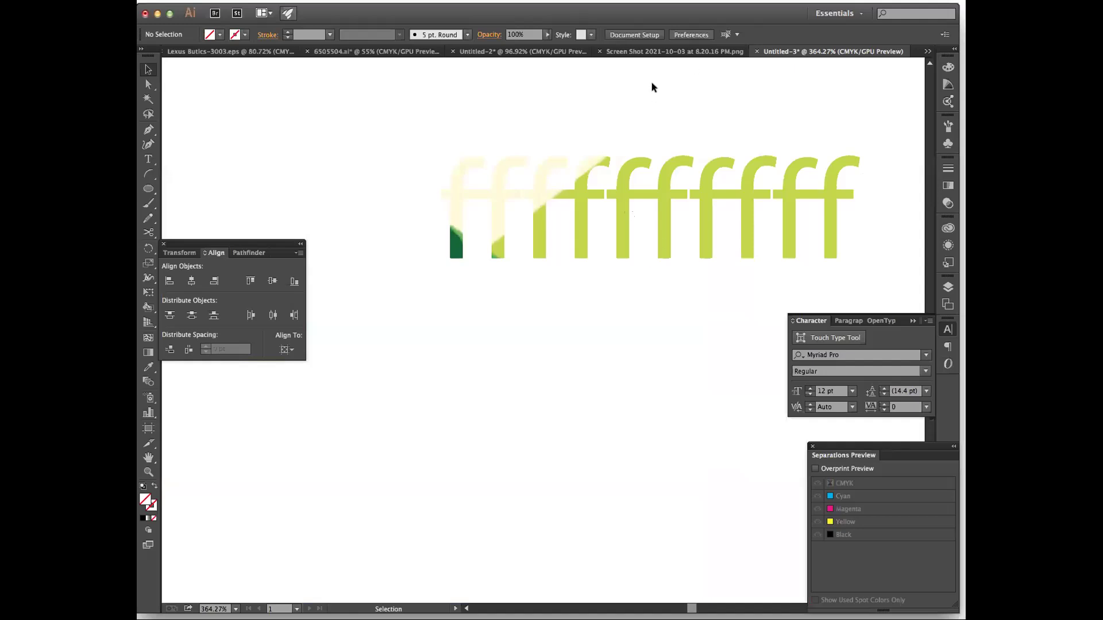
key("ctrl+0")
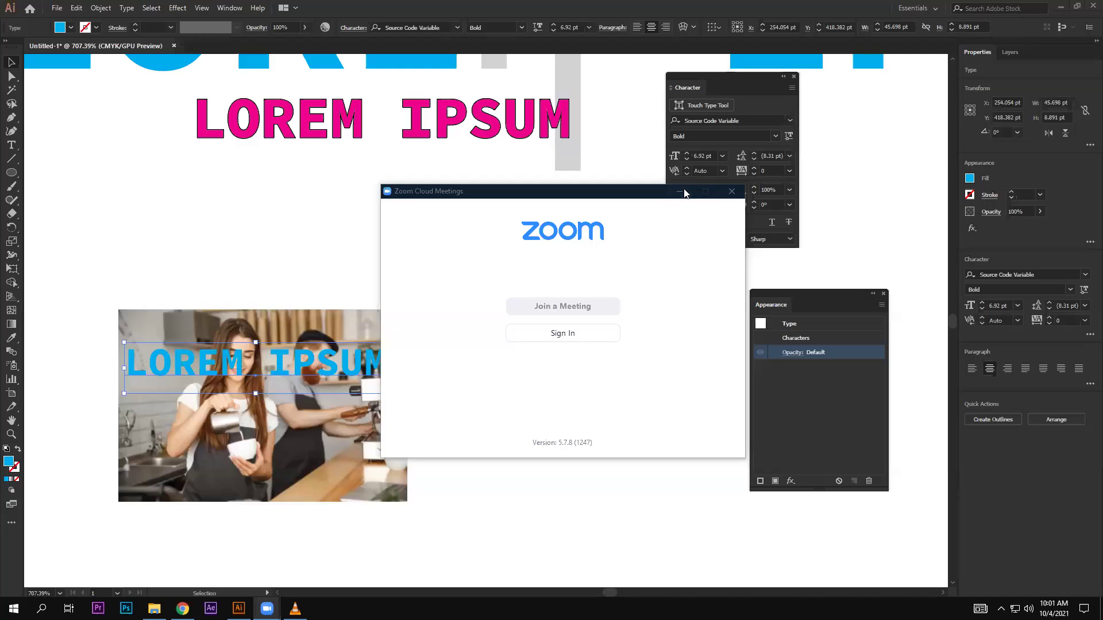
Minimize the Zoom meeting window to bring back the Illustrator document
left_click(683, 192)
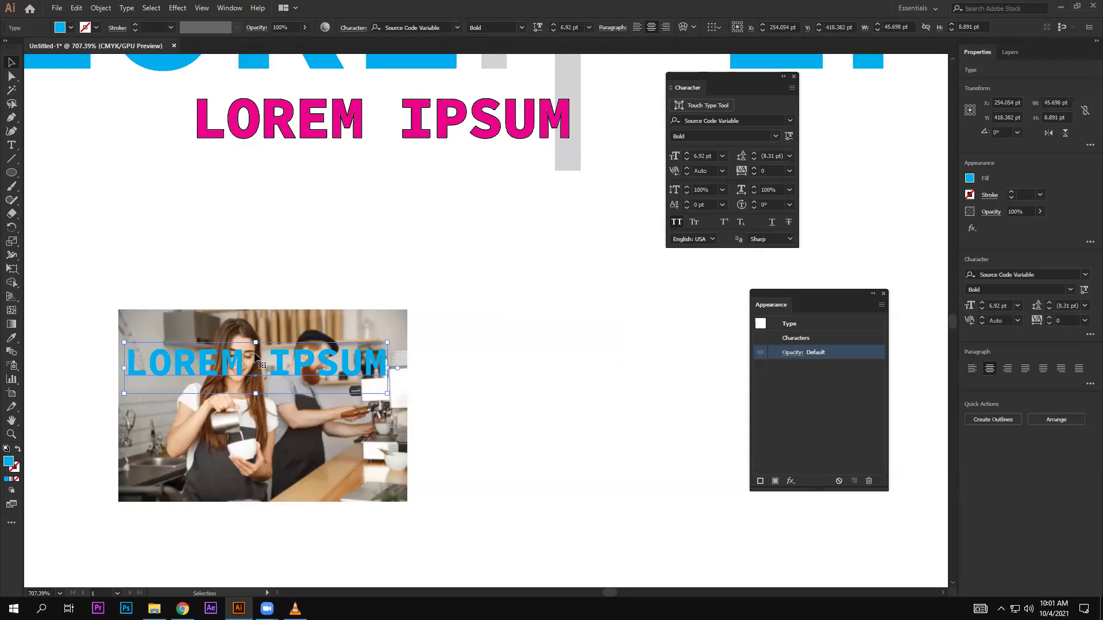
Lower the blue LOREM IPSUM text over the café photo and select both
left_click(92, 283)
left_click_drag(91, 284, 470, 466)
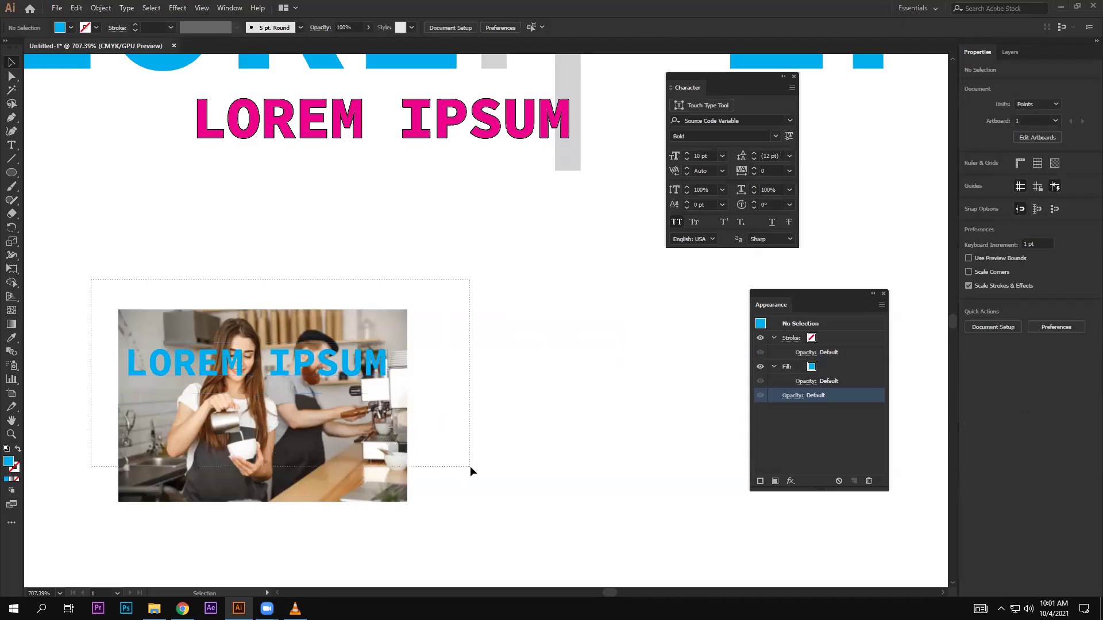
left_click(343, 363)
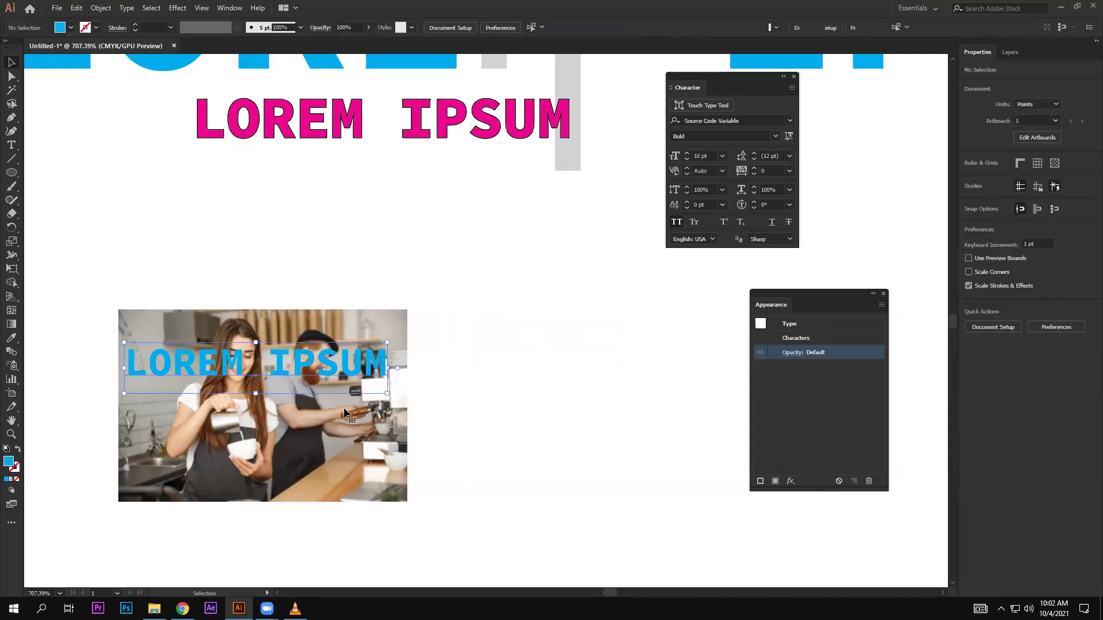
left_click_drag(344, 363, 343, 409)
left_click_drag(475, 366, 137, 439)
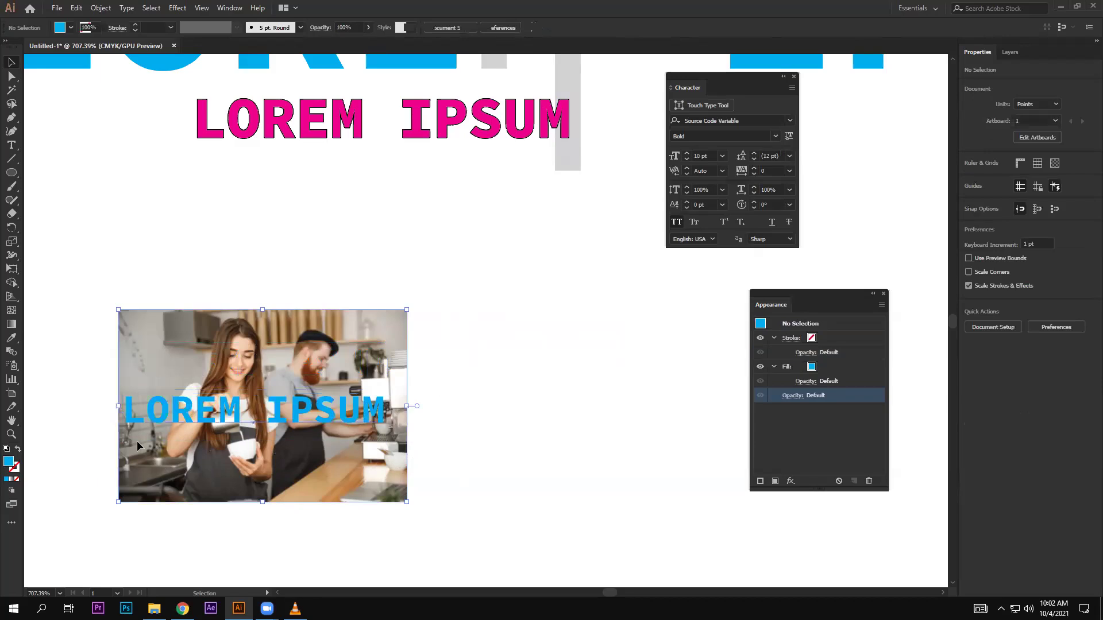
Try Object > Clipping Mask > Make on photo and text, and dismiss the error
left_click(76, 8)
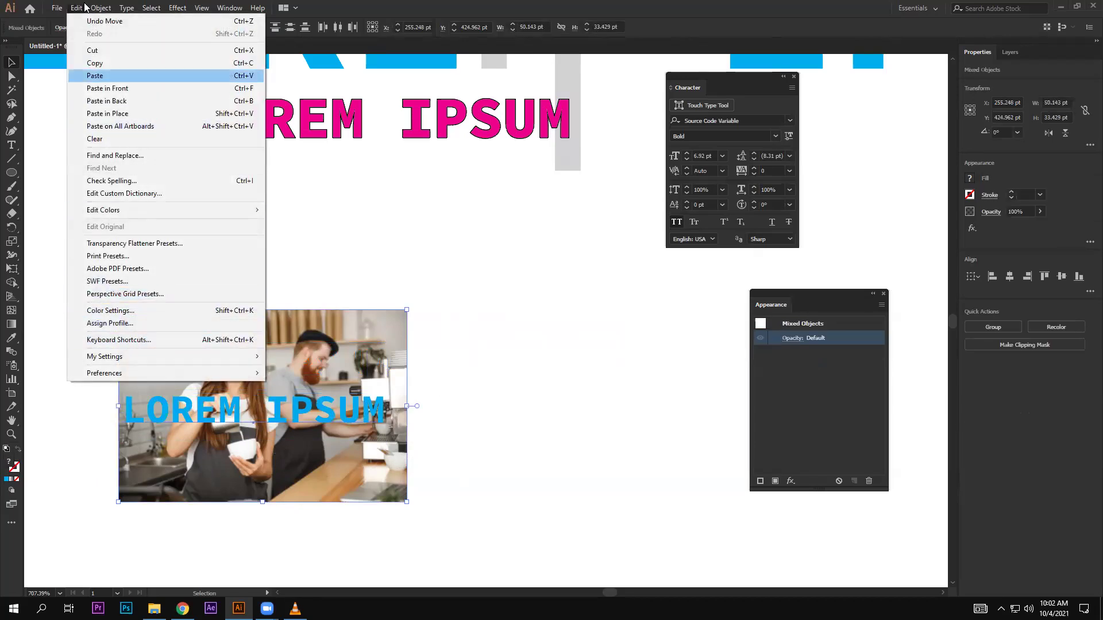
left_click(56, 8)
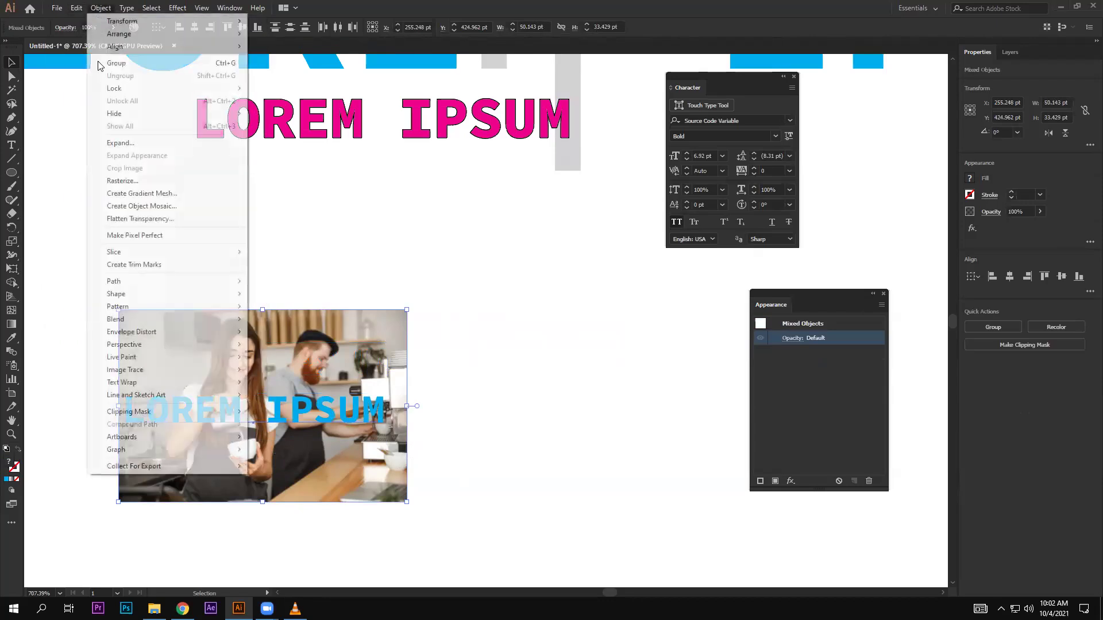
mouse_move(100, 8)
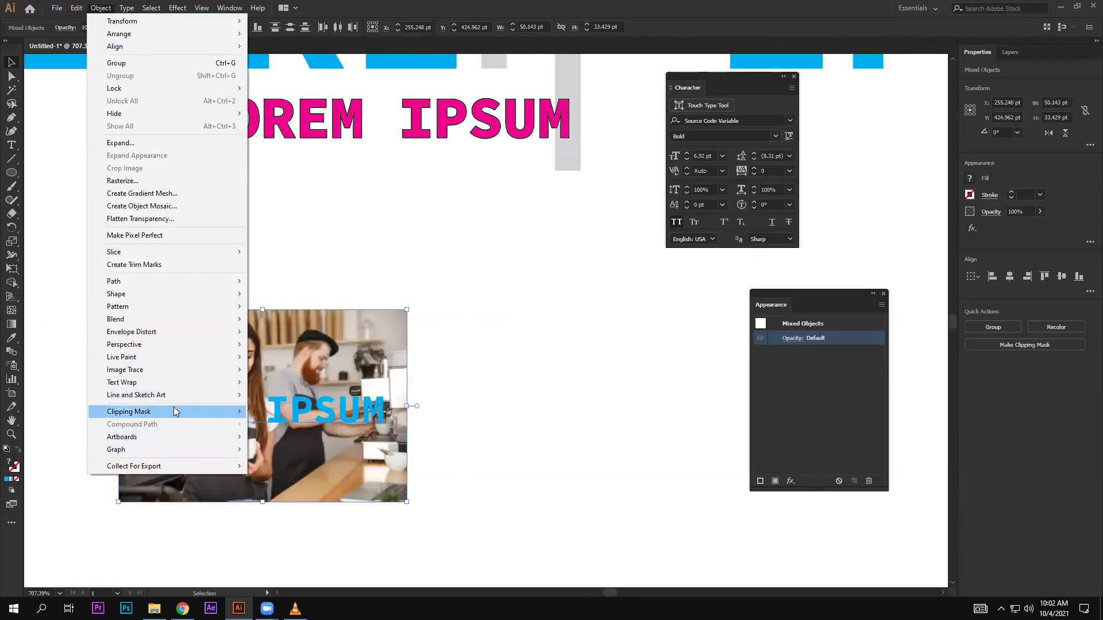
left_click(348, 412)
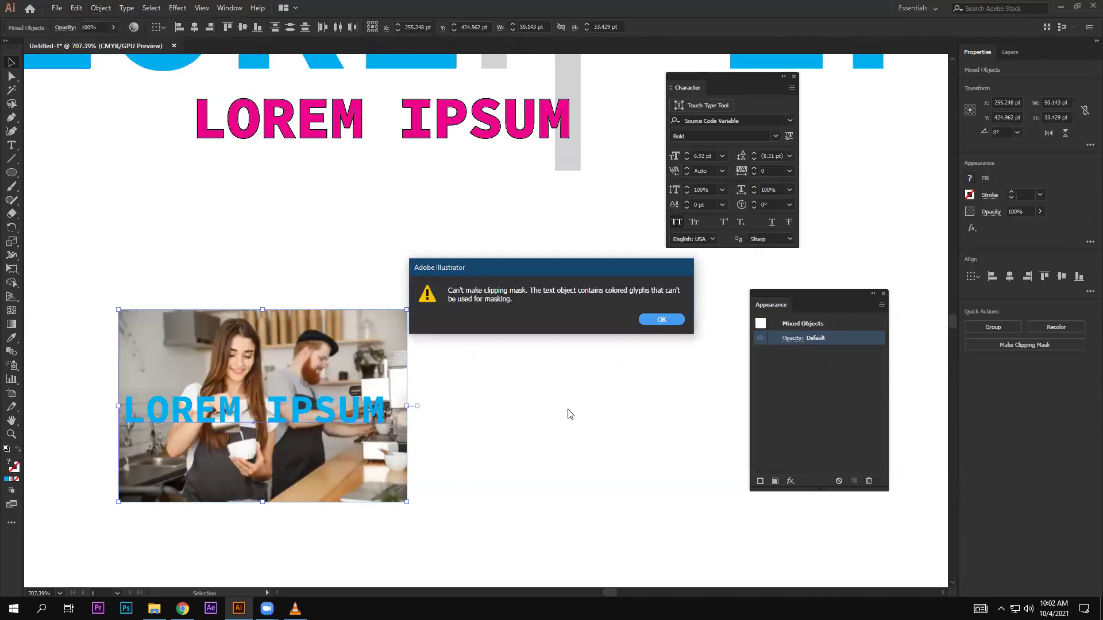
left_click(659, 320)
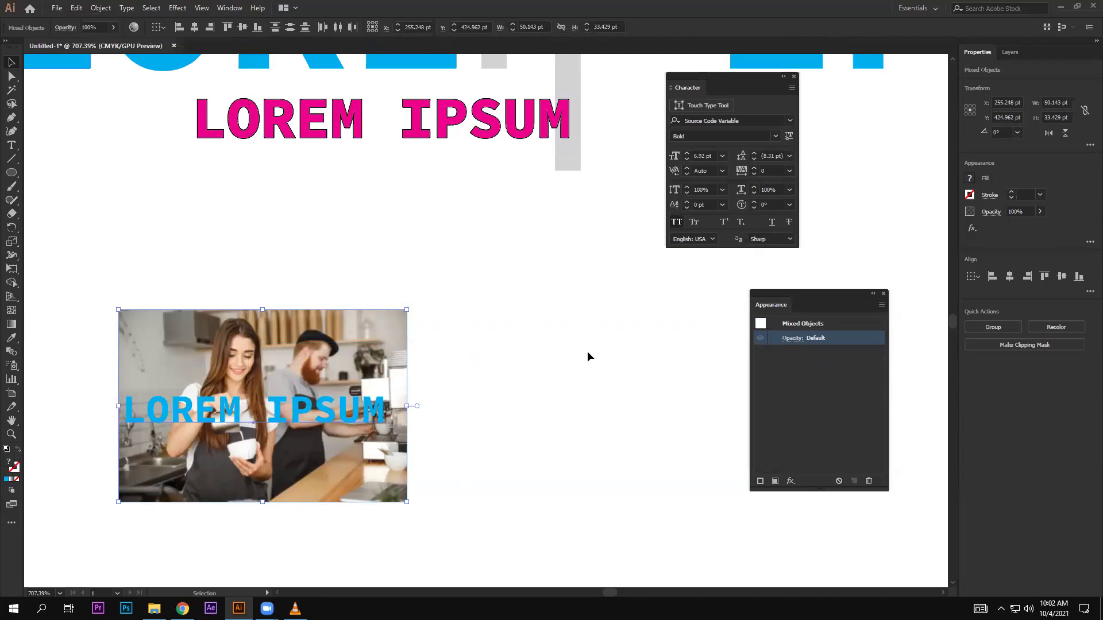
Move the photo and blue text together up and to the left
left_click(91, 267)
left_click_drag(91, 268, 445, 493)
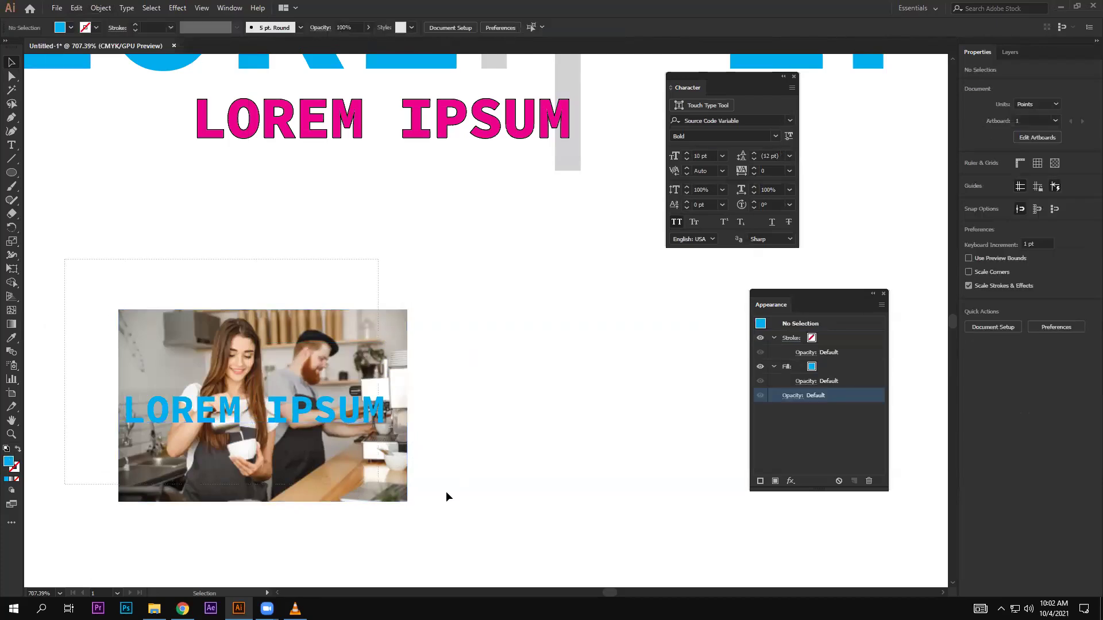
left_click_drag(113, 288, 362, 467)
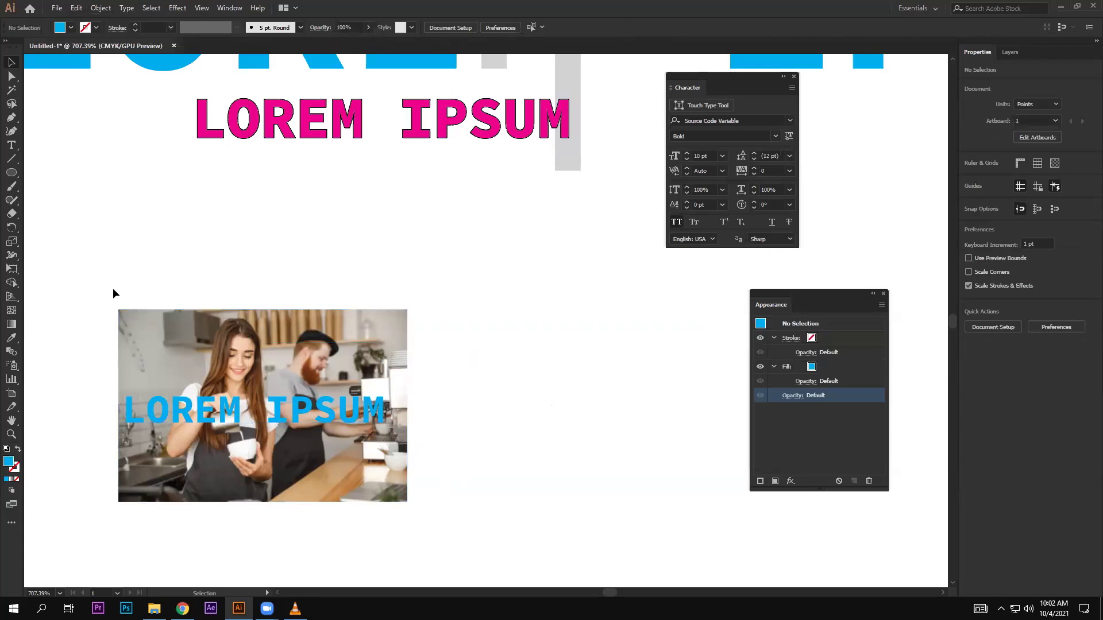
left_click_drag(313, 436, 223, 250)
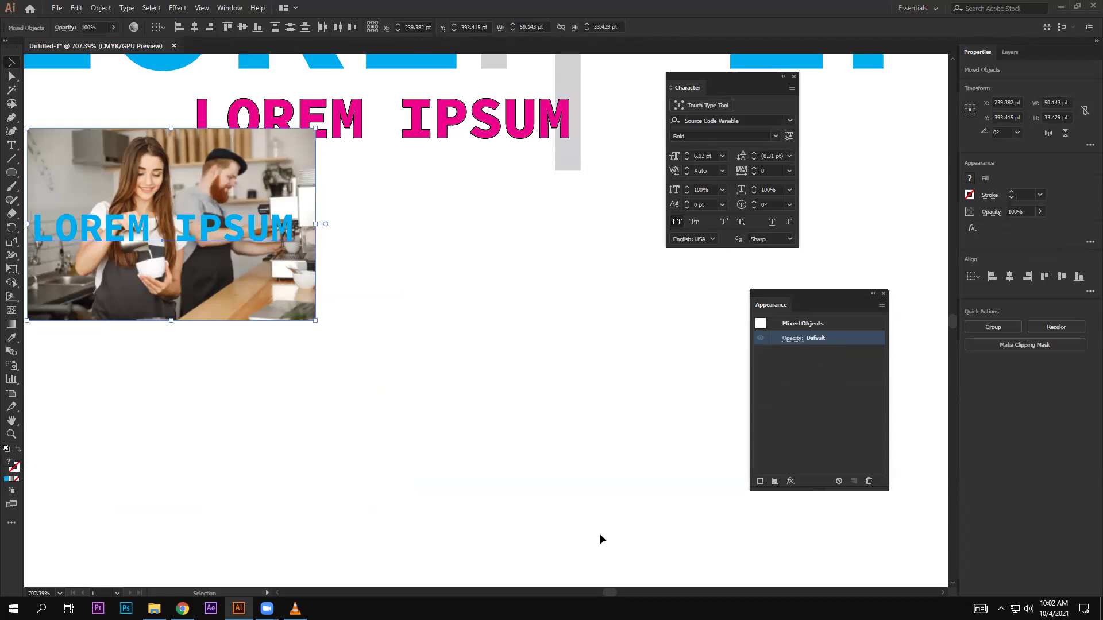
Move the photo and blue text down-right, then clear the selection
left_click(505, 428)
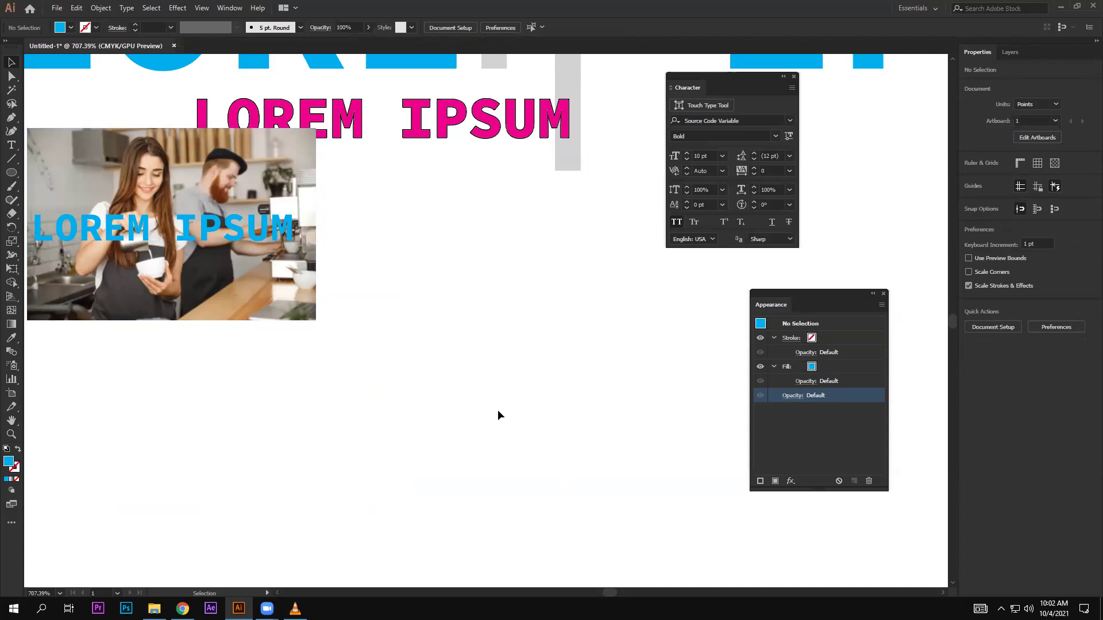
left_click(240, 230)
left_click(213, 267, "shift")
left_click_drag(233, 238, 414, 310)
left_click(325, 306)
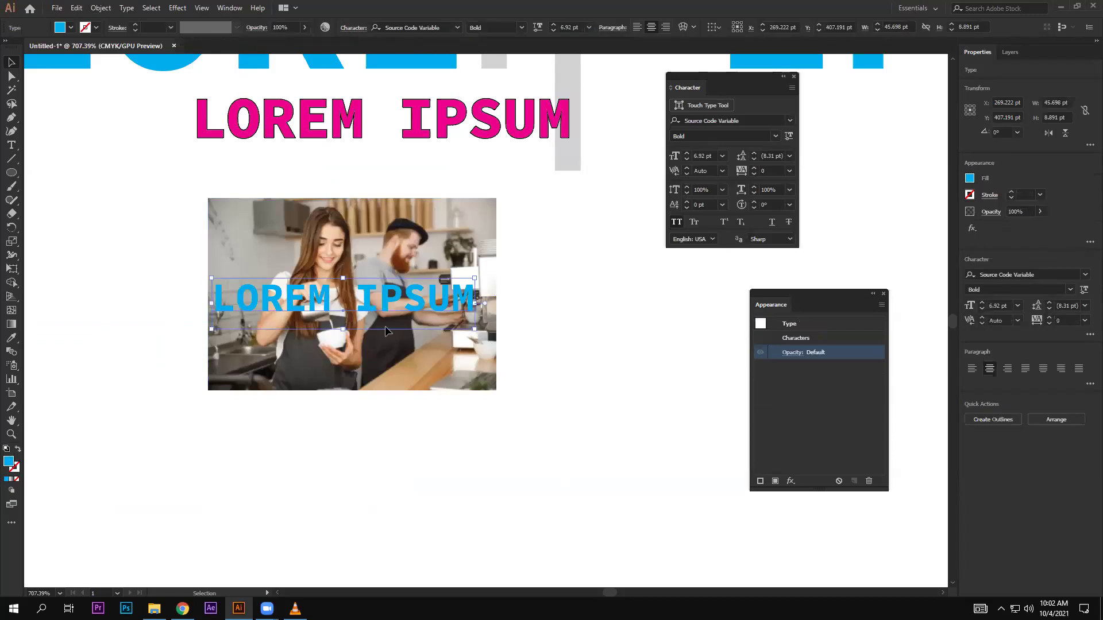
left_click(457, 357)
right_click(458, 358)
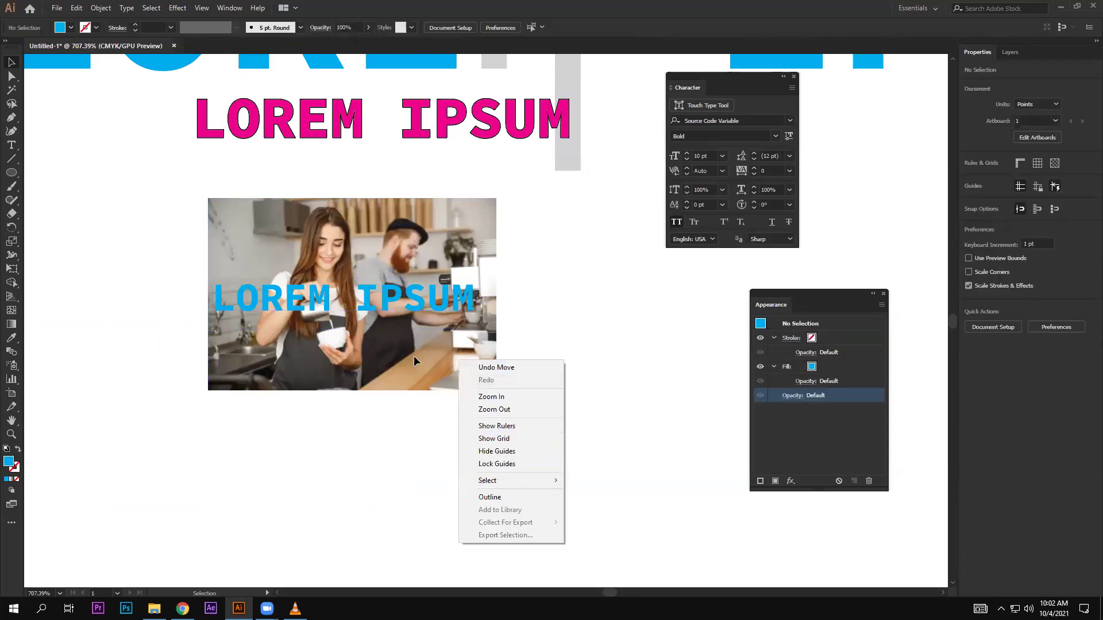
left_click(584, 380)
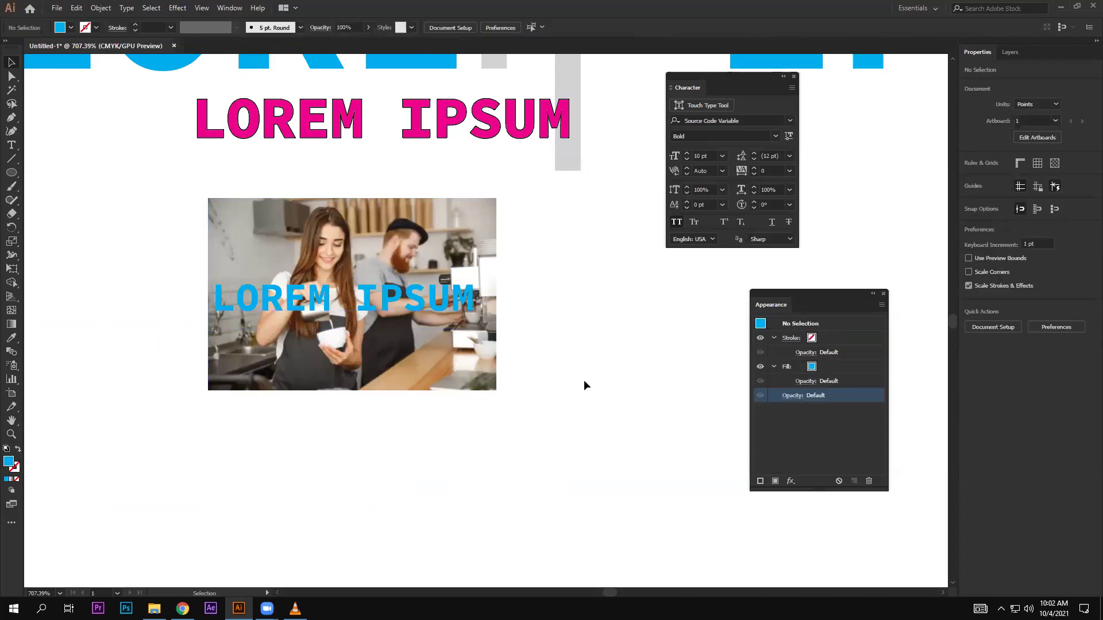
Retry the clipping mask with Ctrl+7, dismiss the alert, and drag both to the top-left
left_click(377, 294)
left_click(240, 392)
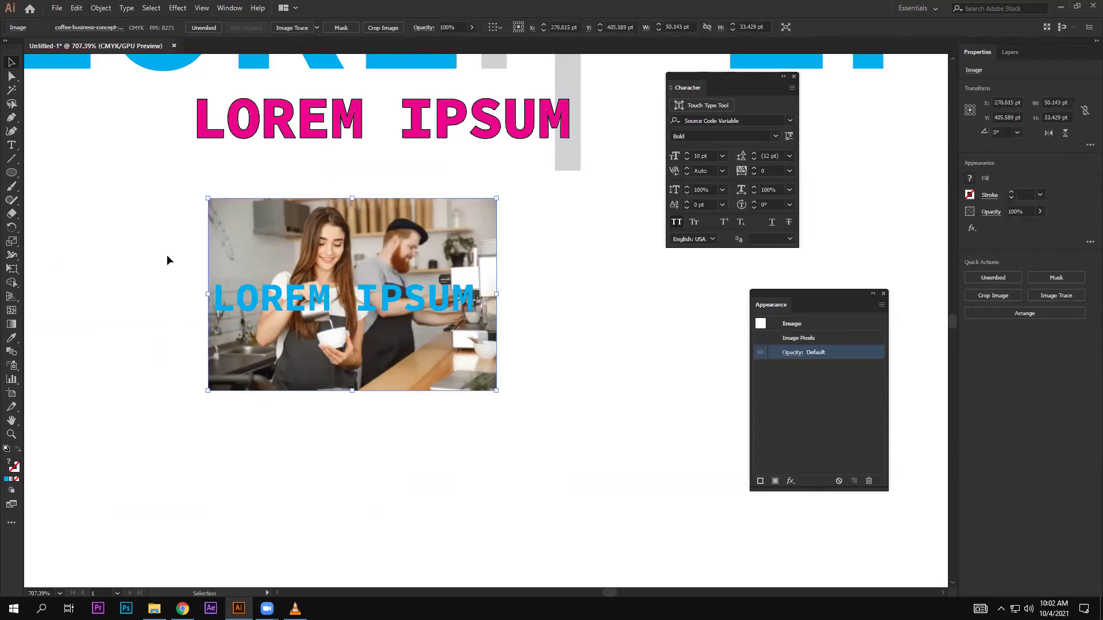
left_click_drag(167, 255, 564, 365)
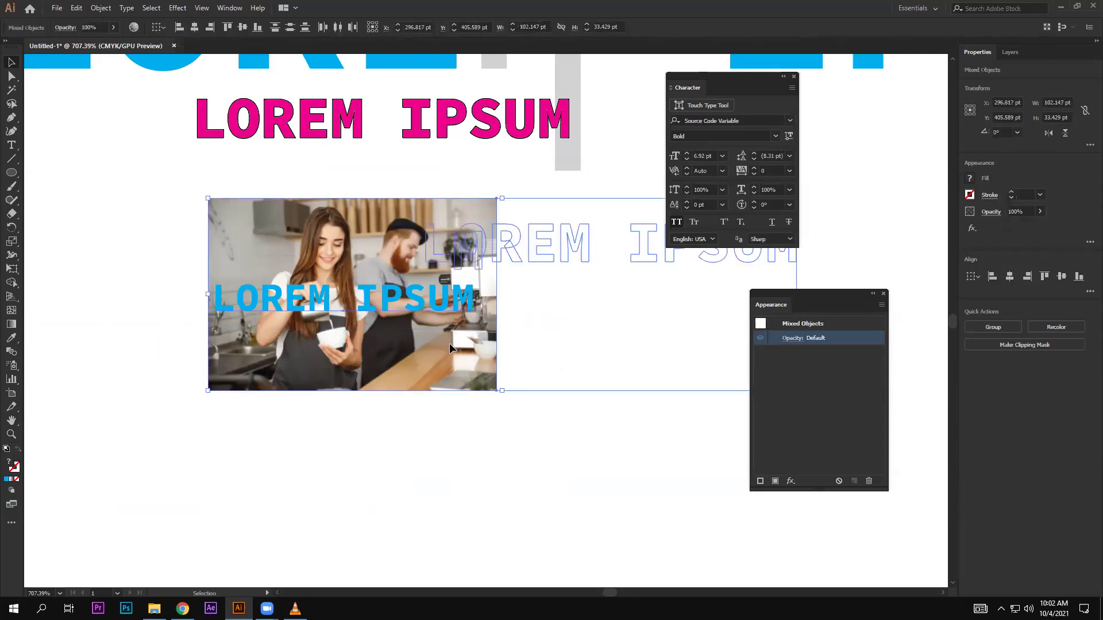
left_click(382, 311)
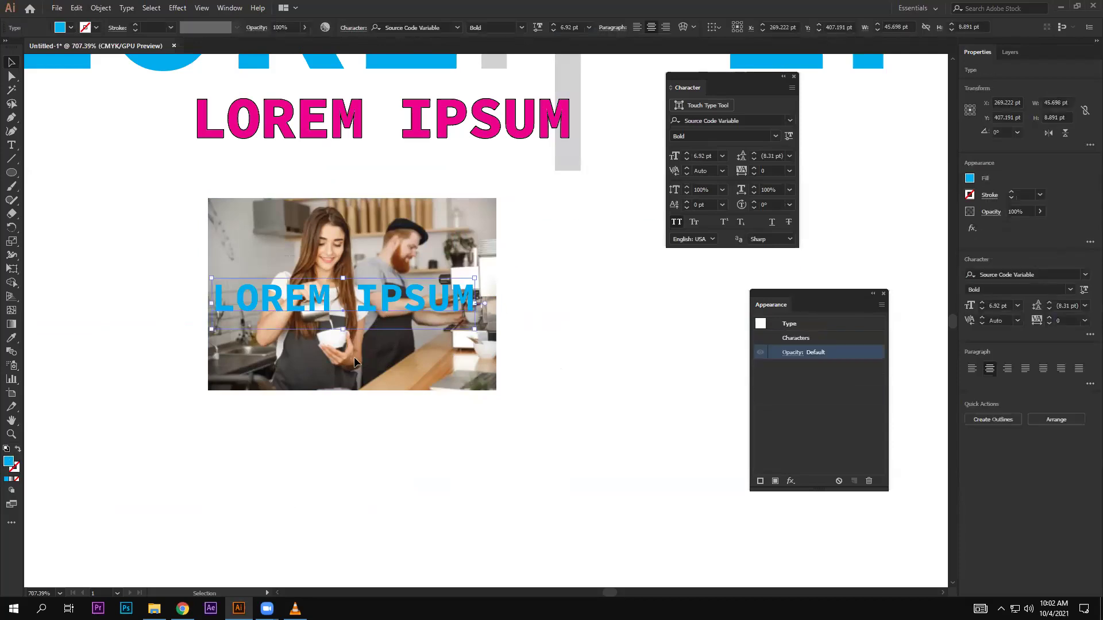
left_click(319, 389, "shift")
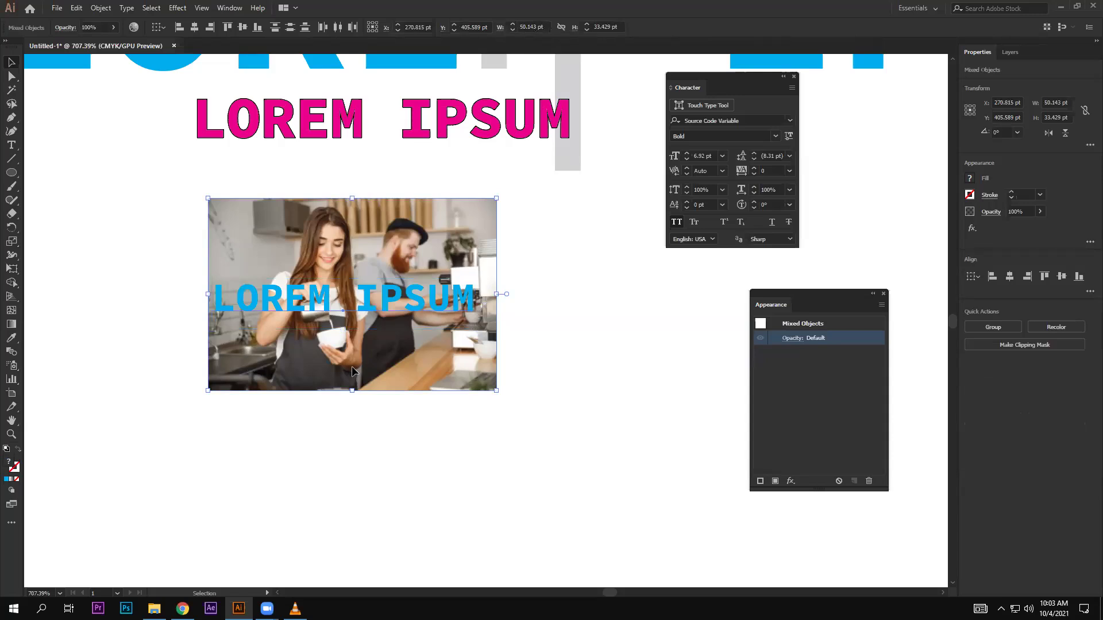
key("ctrl+7")
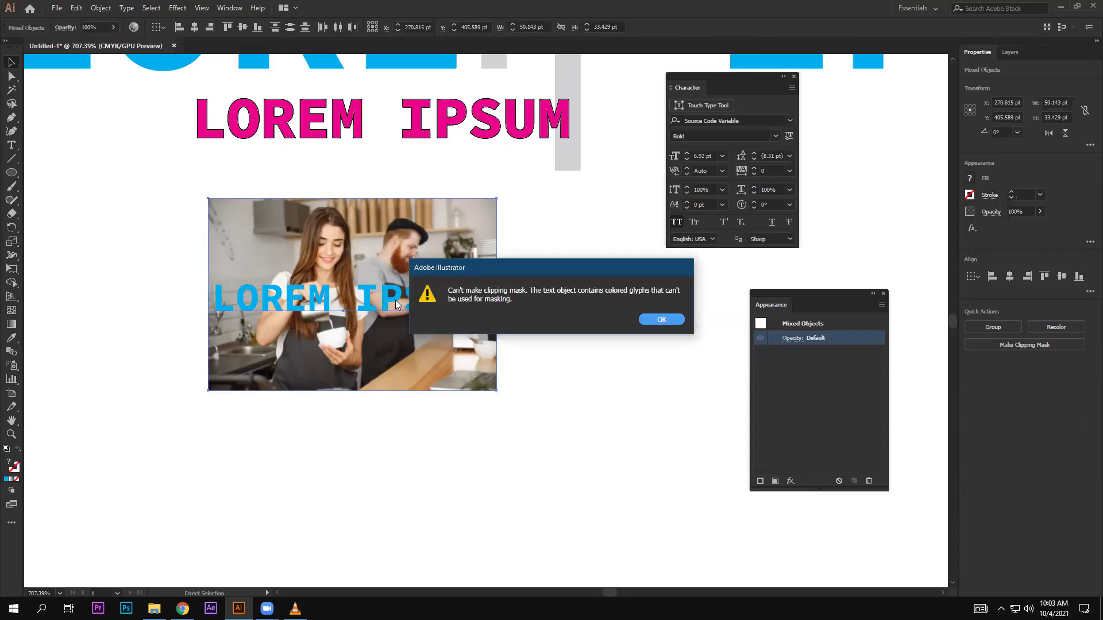
key("Return")
left_click_drag(334, 285, 110, 185)
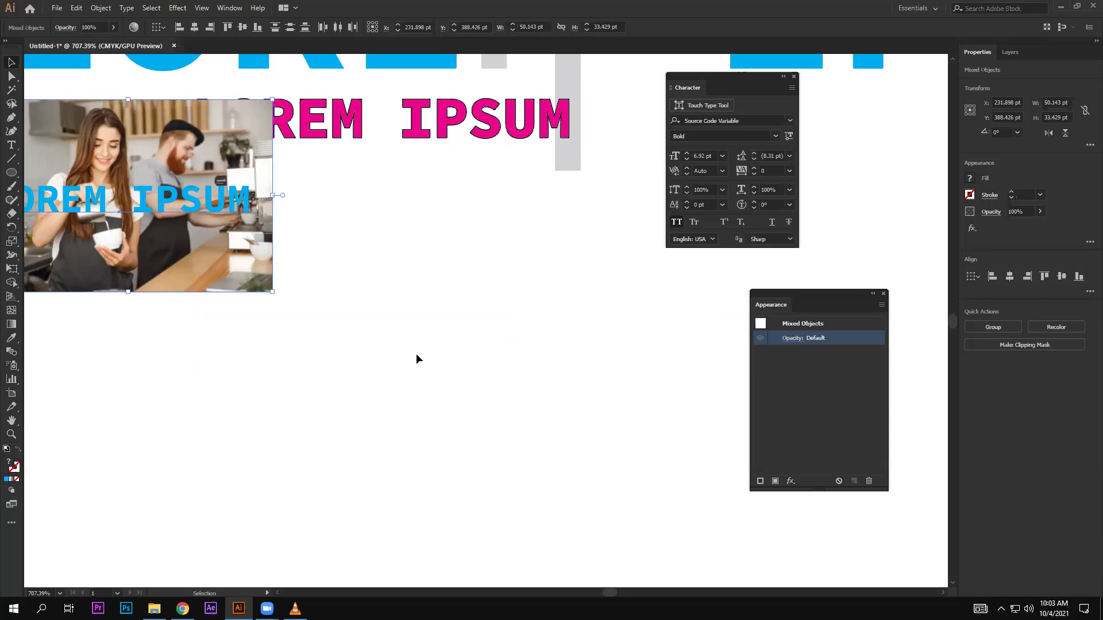
Draw a tall area text frame in the page centre at 2 pt font size
left_click(11, 145)
left_click_drag(359, 189, 562, 516)
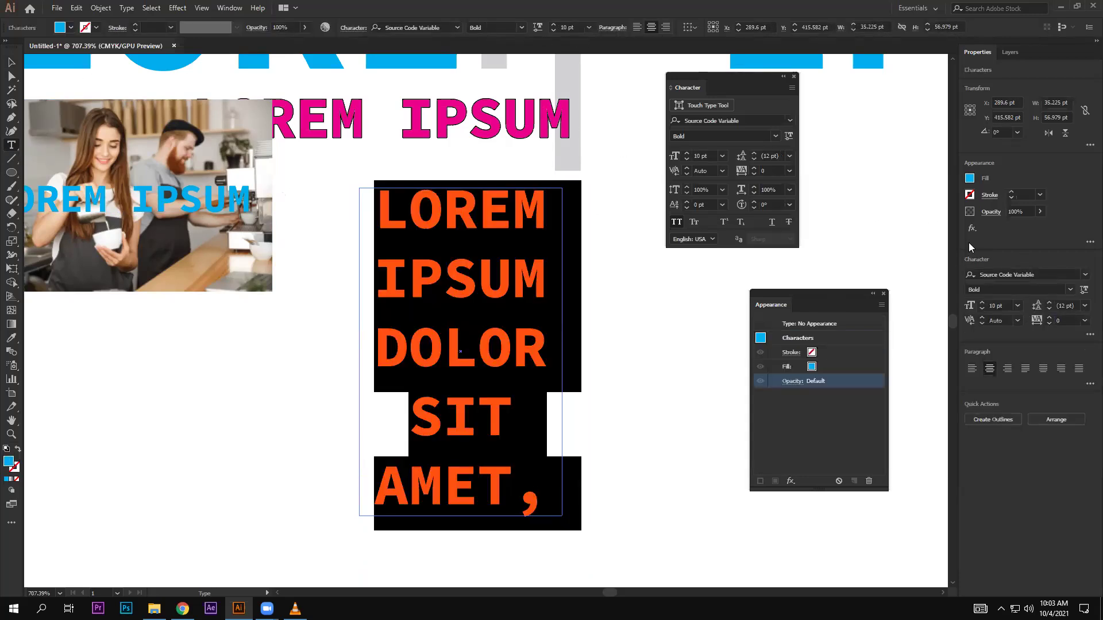
left_click(552, 26)
left_click(553, 30)
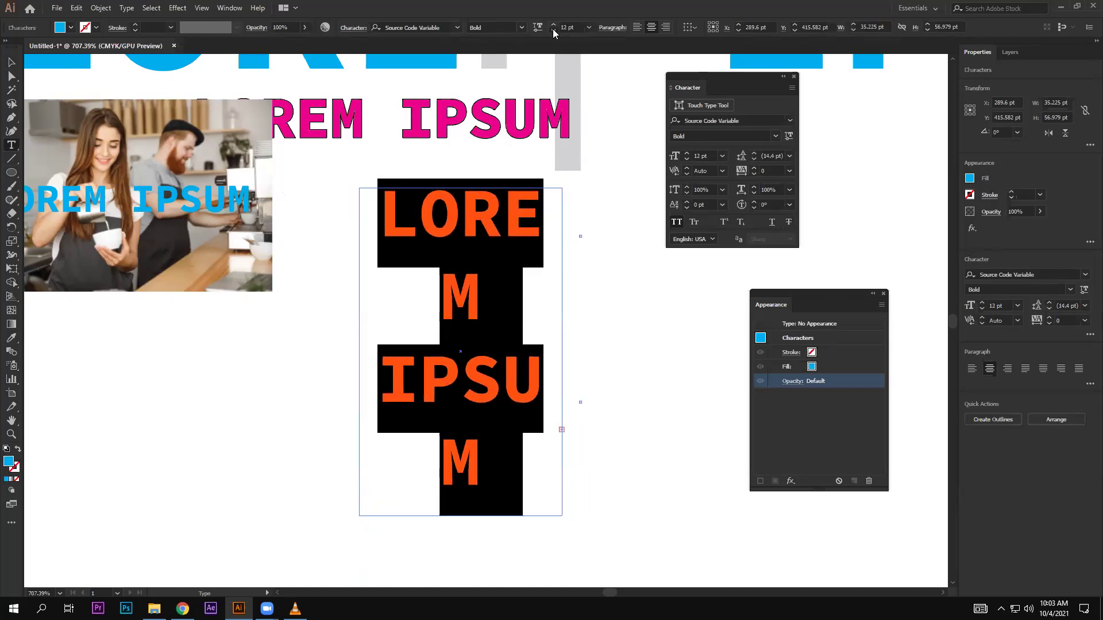
left_click(553, 30)
left_click(553, 30)
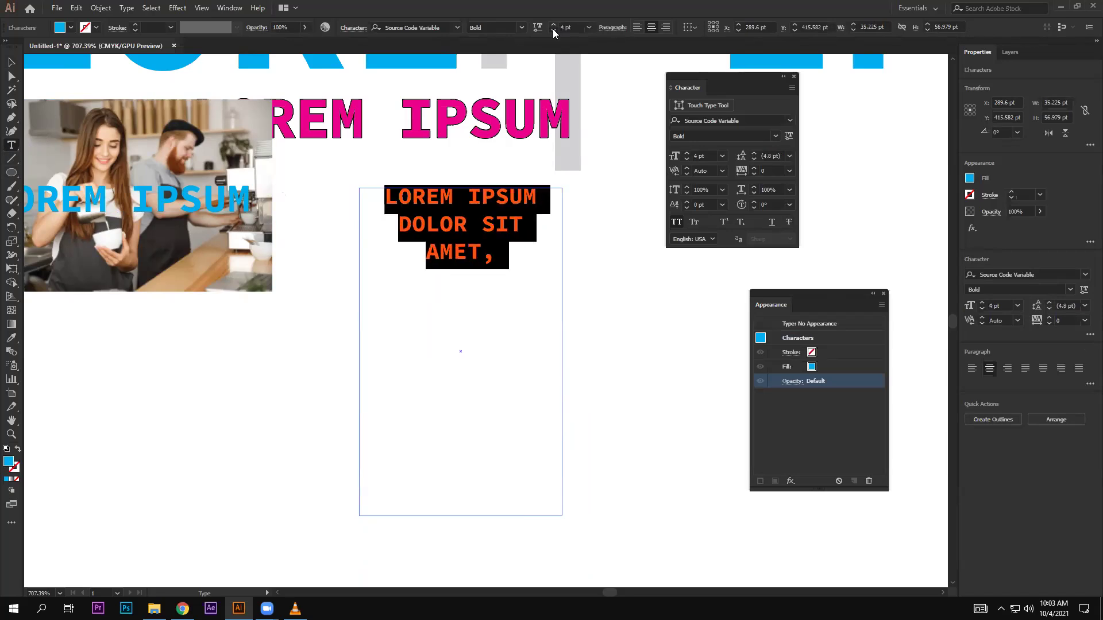
Fill the frame with placeholder text and deselect it
right_click(430, 257)
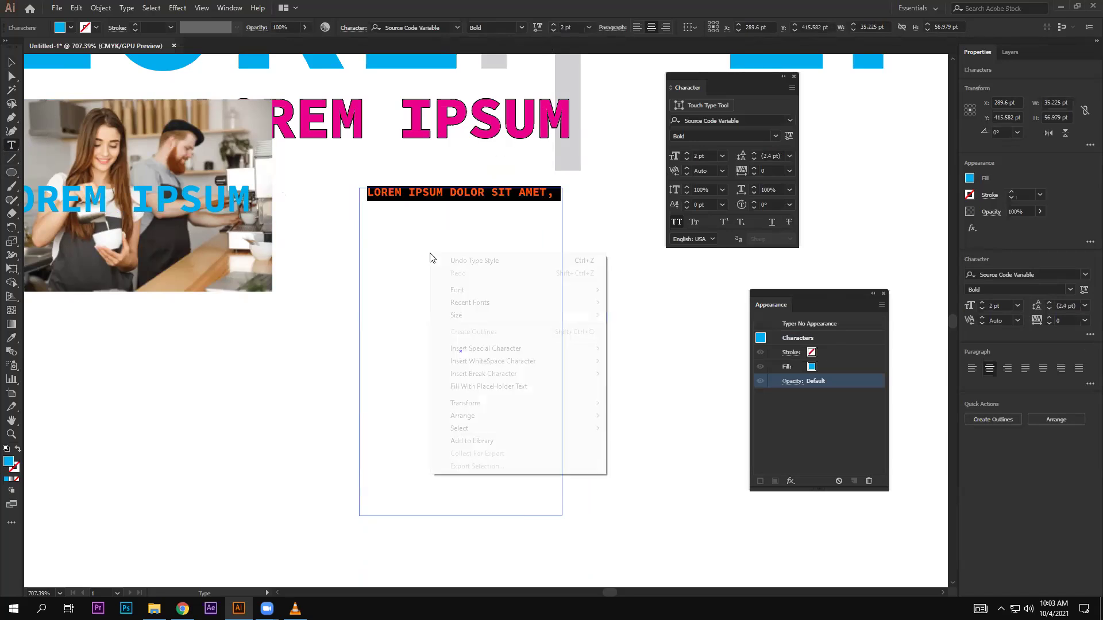
left_click(517, 387)
left_click(310, 193, "ctrl")
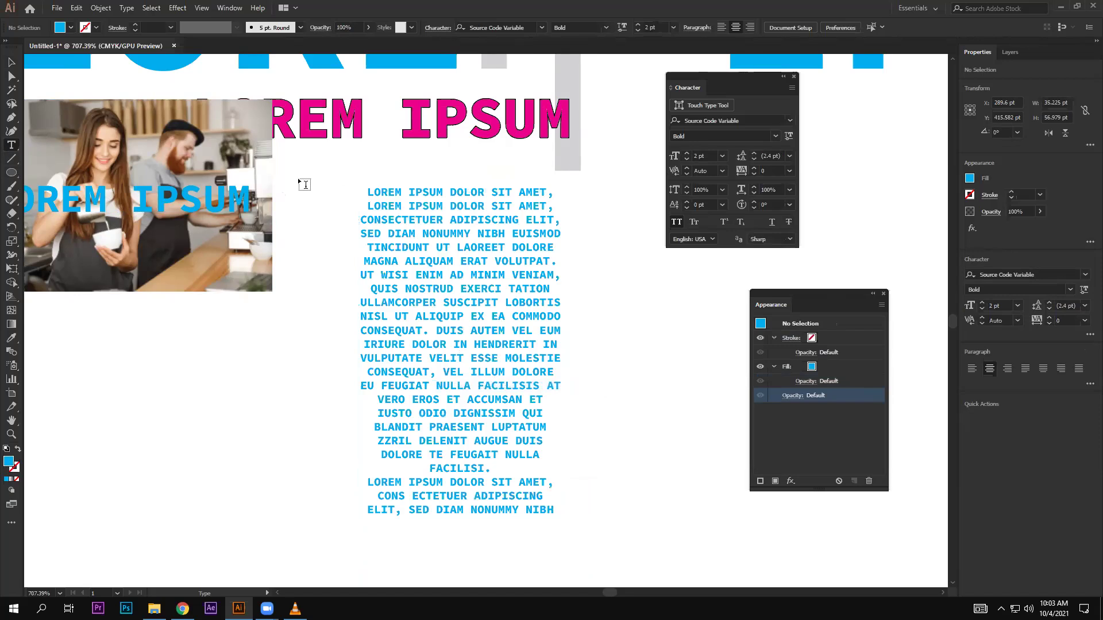
left_click(12, 61)
Draw a small blue circle and move it onto the body text
key("l")
left_click_drag(199, 368, 247, 418)
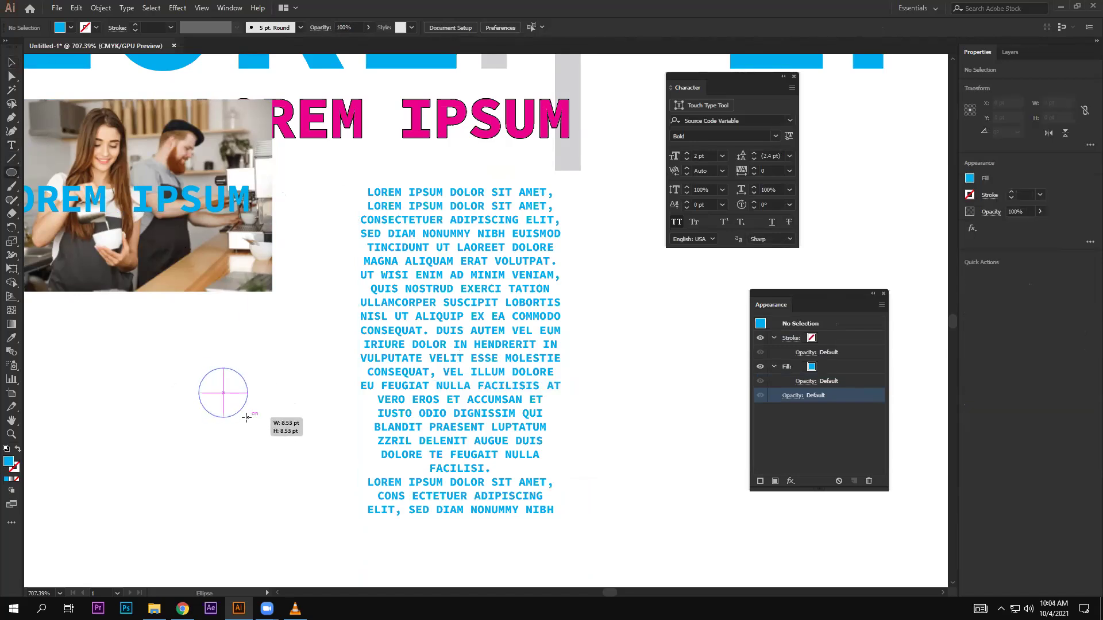
key("v")
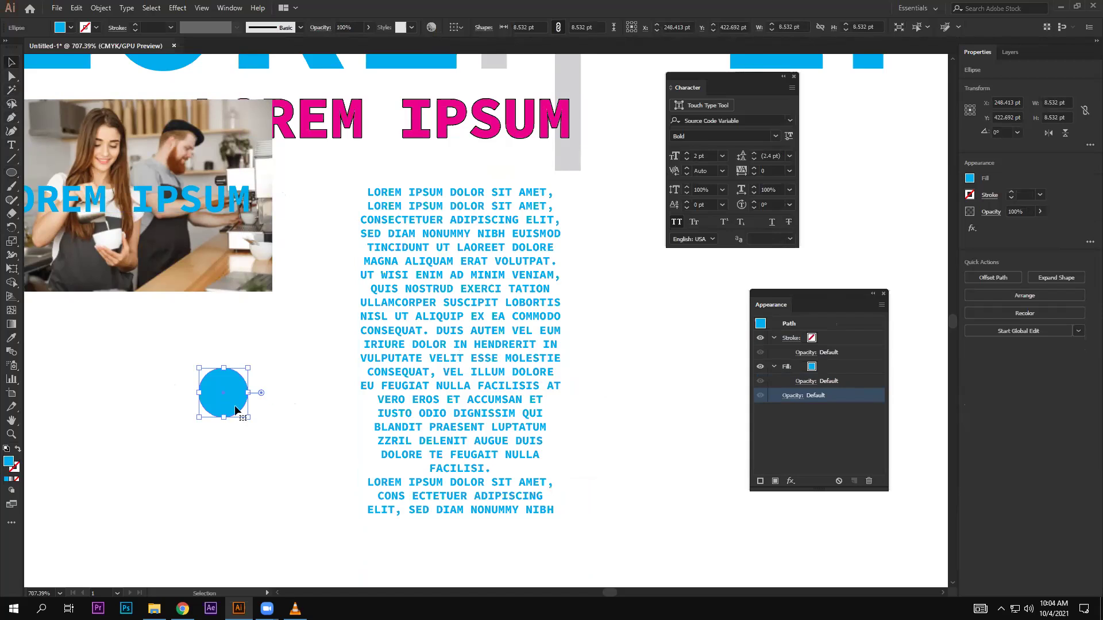
mouse_move(232, 401)
left_mouse_down()
mouse_move(449, 315)
mouse_move(262, 380)
mouse_move(410, 229)
mouse_move(467, 333)
mouse_move(426, 342)
mouse_move(475, 327)
left_mouse_up()
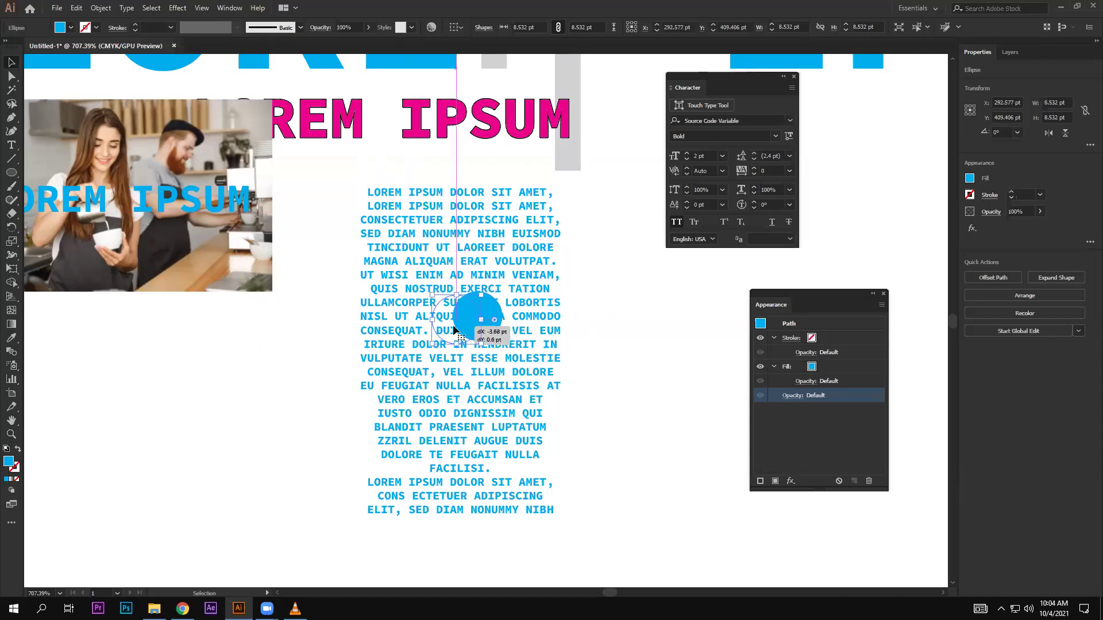
left_click_drag(474, 327, 459, 330)
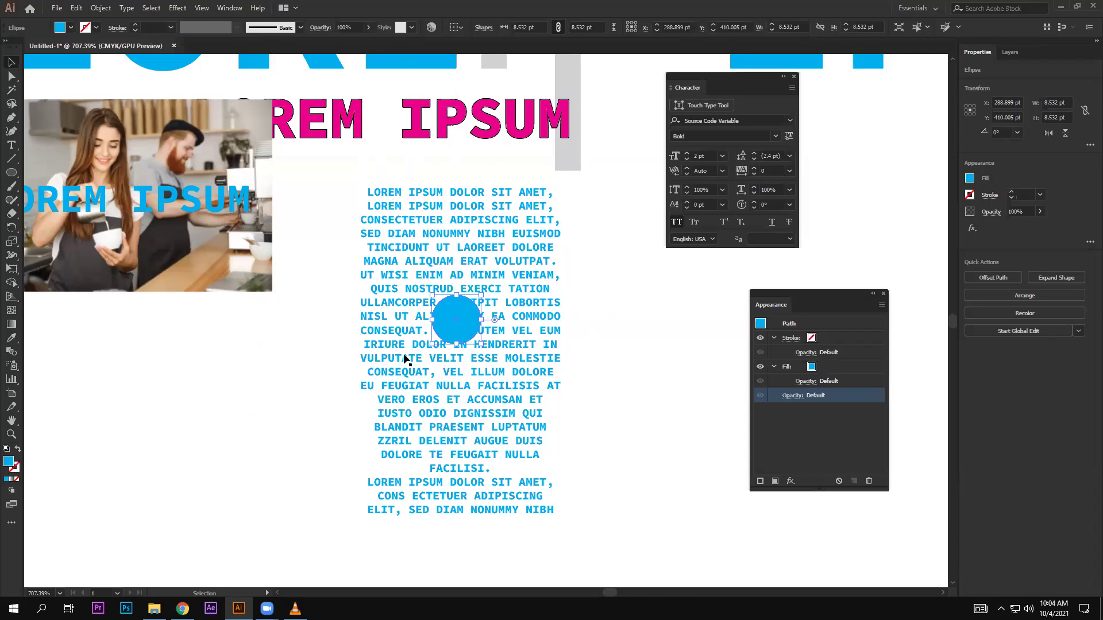
Select the text block with the circle and choose Object > Text Wrap > Make
mouse_move(318, 187)
left_mouse_down()
mouse_move(530, 391)
mouse_move(583, 368)
left_mouse_up()
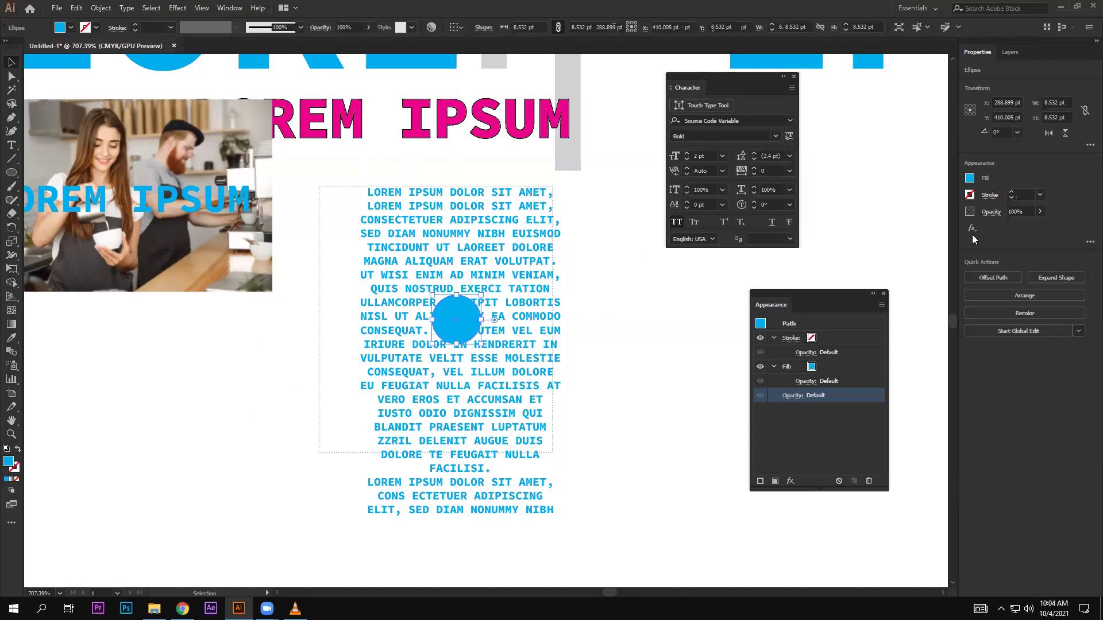
left_click_drag(637, 250, 603, 281)
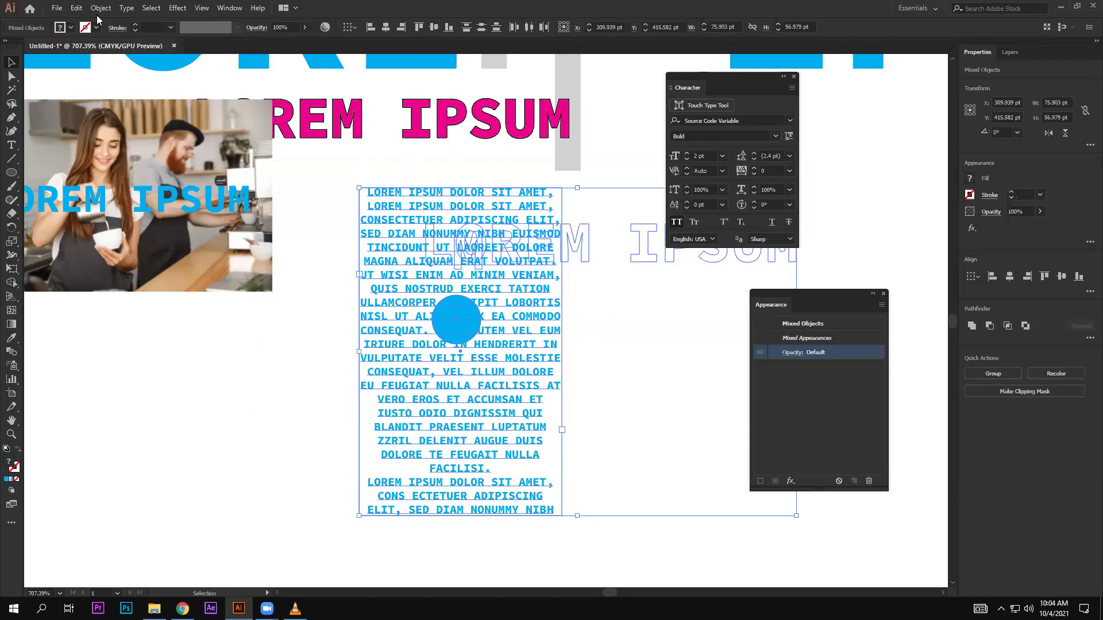
left_click(168, 402)
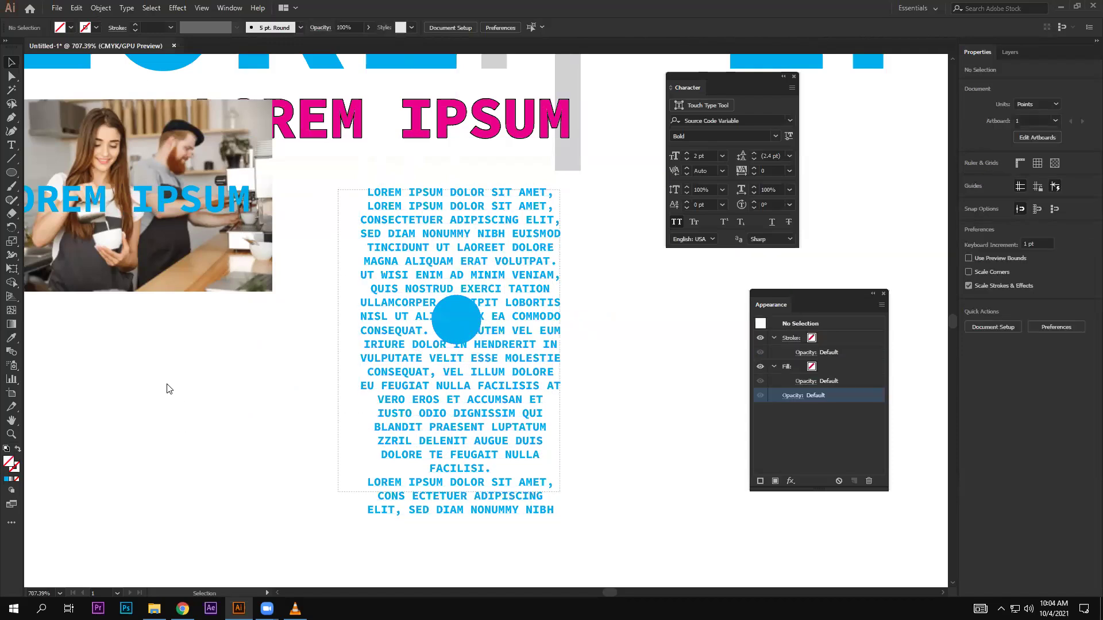
key("ctrl+z")
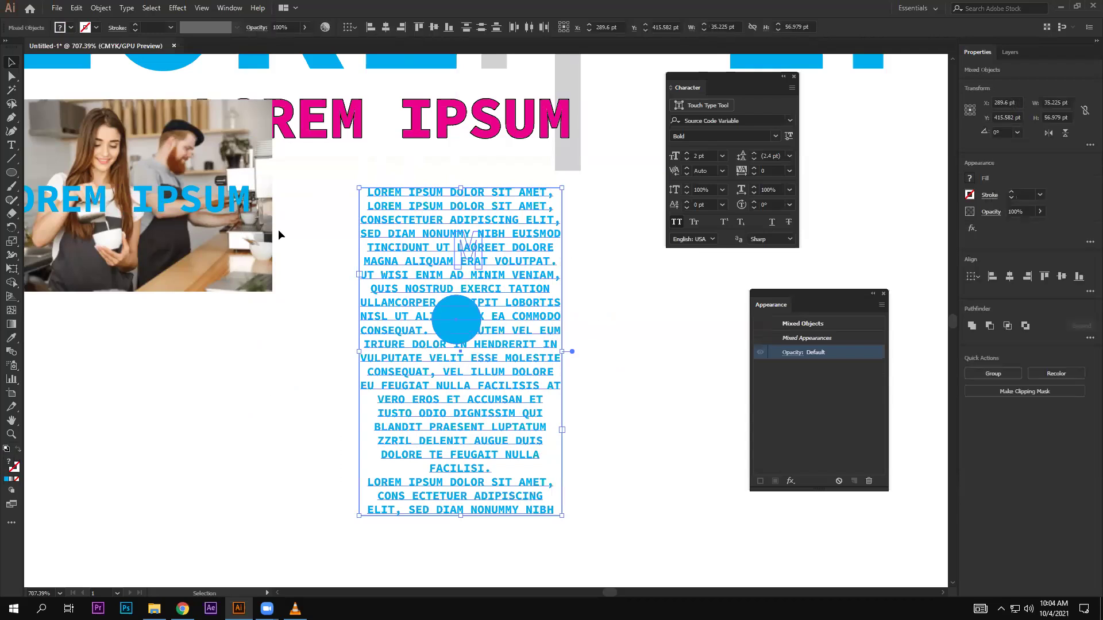
left_click(98, 8)
Confirm the text wrap and set its offset to 3 pt in Text Wrap Options
left_click(145, 404)
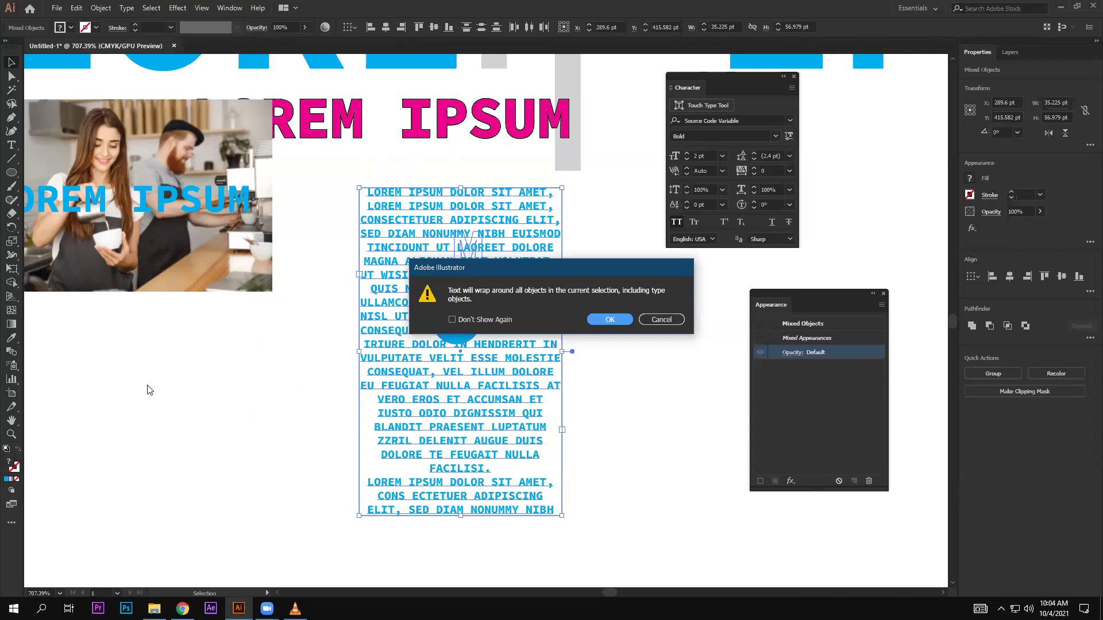
key("Return")
key("alt+o")
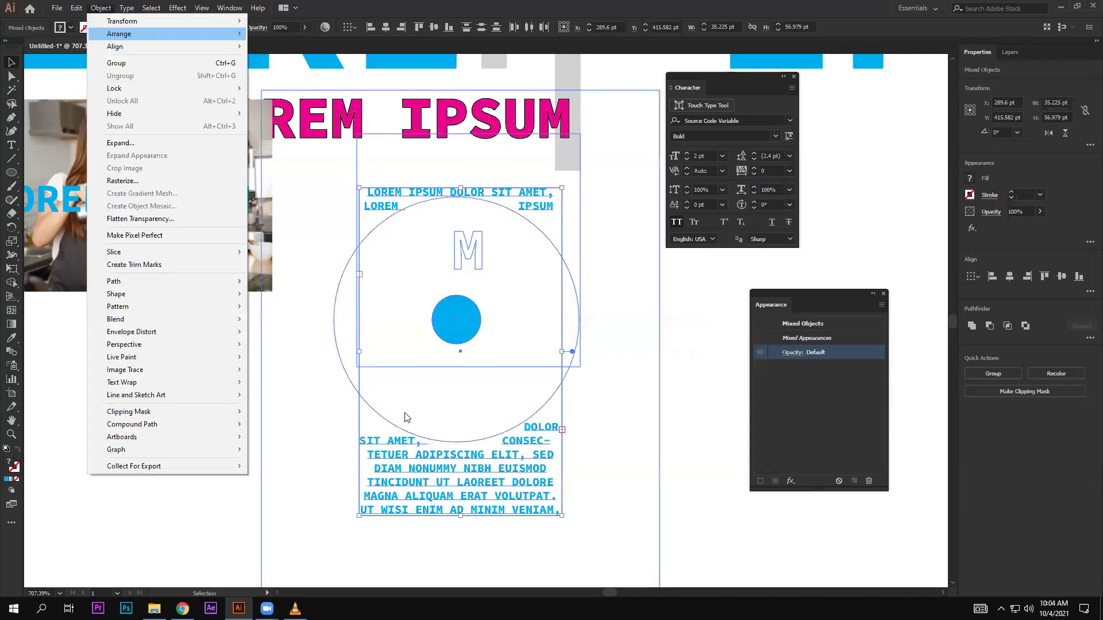
key("w")
key("Down")
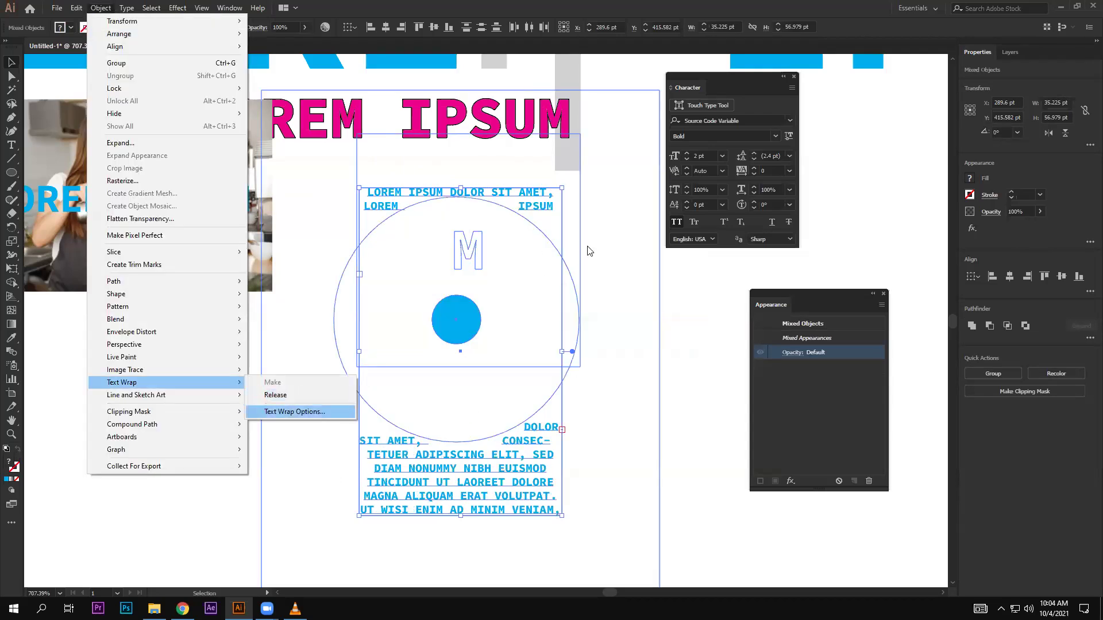
key("Return")
key("Down")
key("Down")
key("Down")
left_click(676, 316)
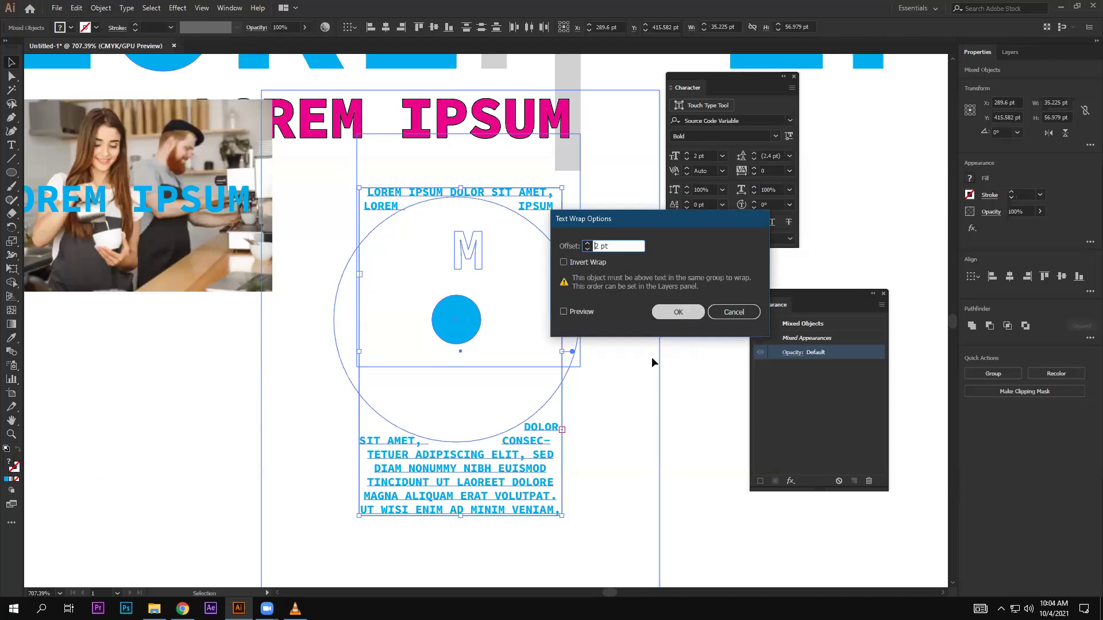
Reselect the wrapped text column and circle and move them to the right
left_click(615, 447)
left_click(538, 488)
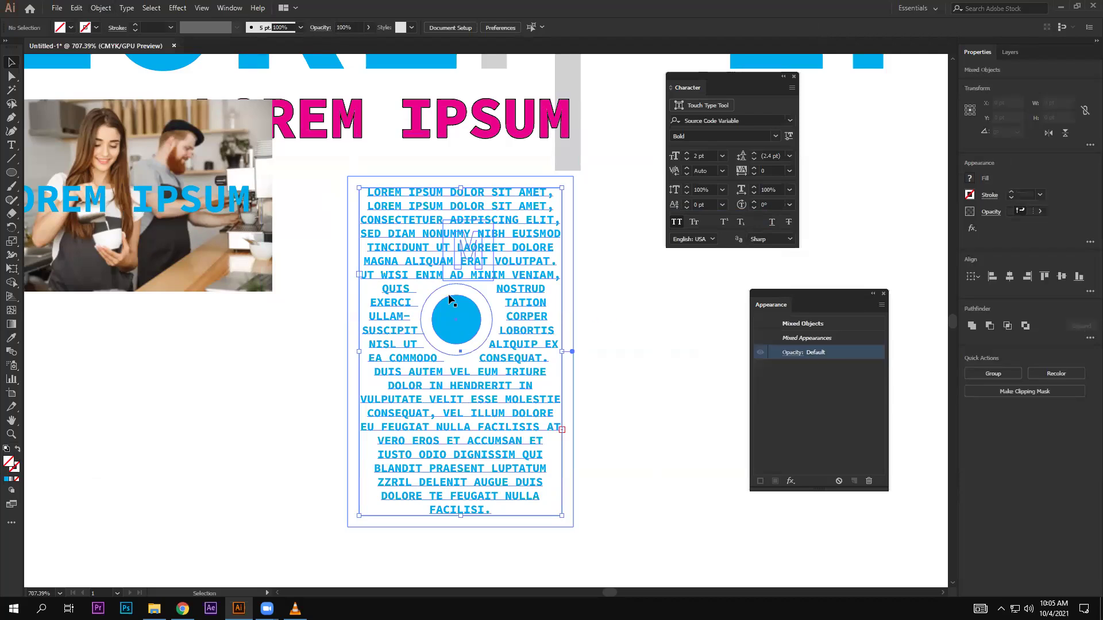
left_click(356, 186)
left_click(434, 315)
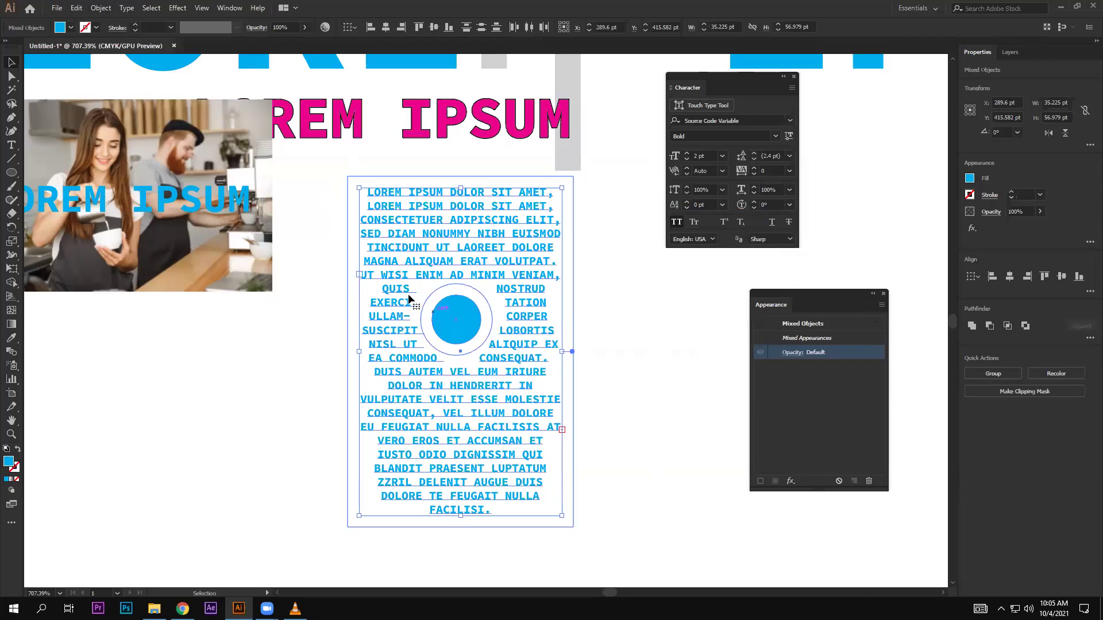
left_click_drag(409, 267, 387, 274)
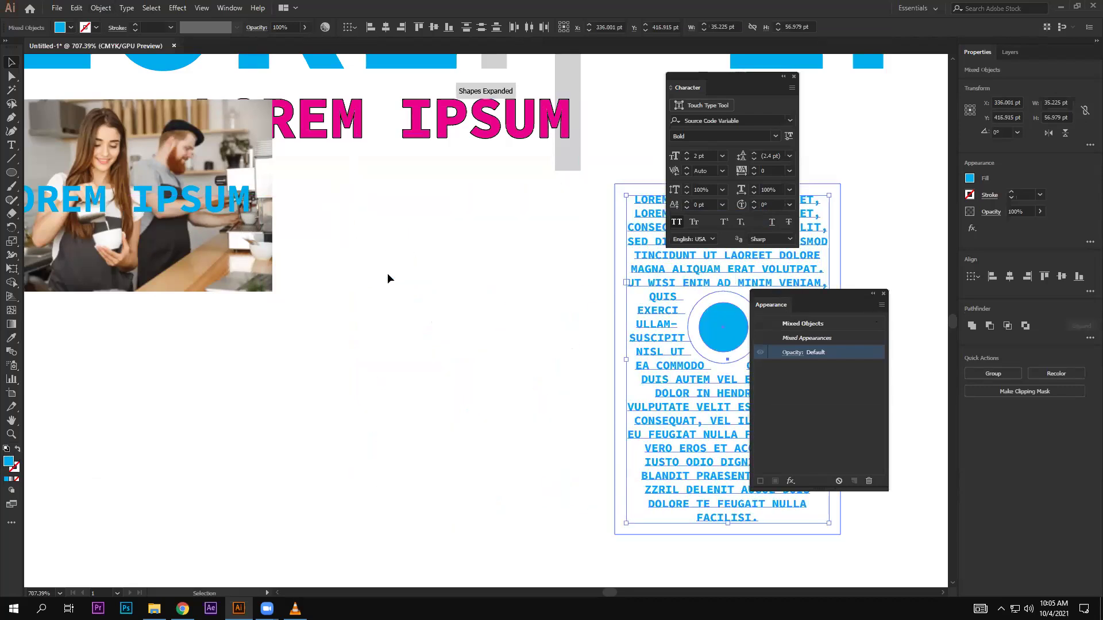
Drag a new area type column of placeholder text in the middle
key("t")
left_click_drag(370, 176, 534, 493)
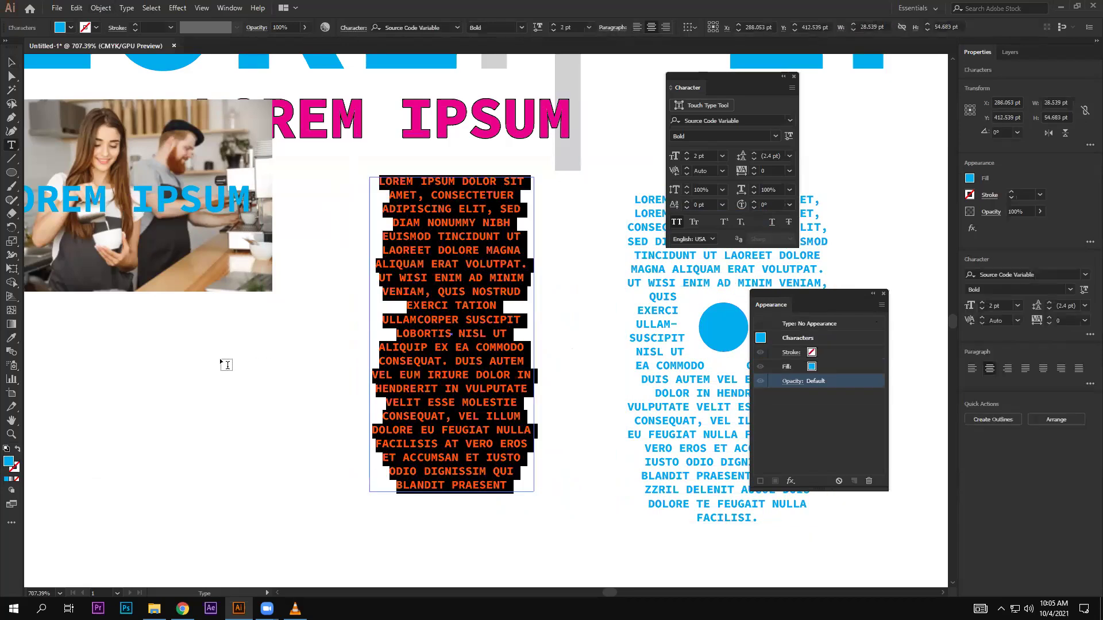
key("Escape")
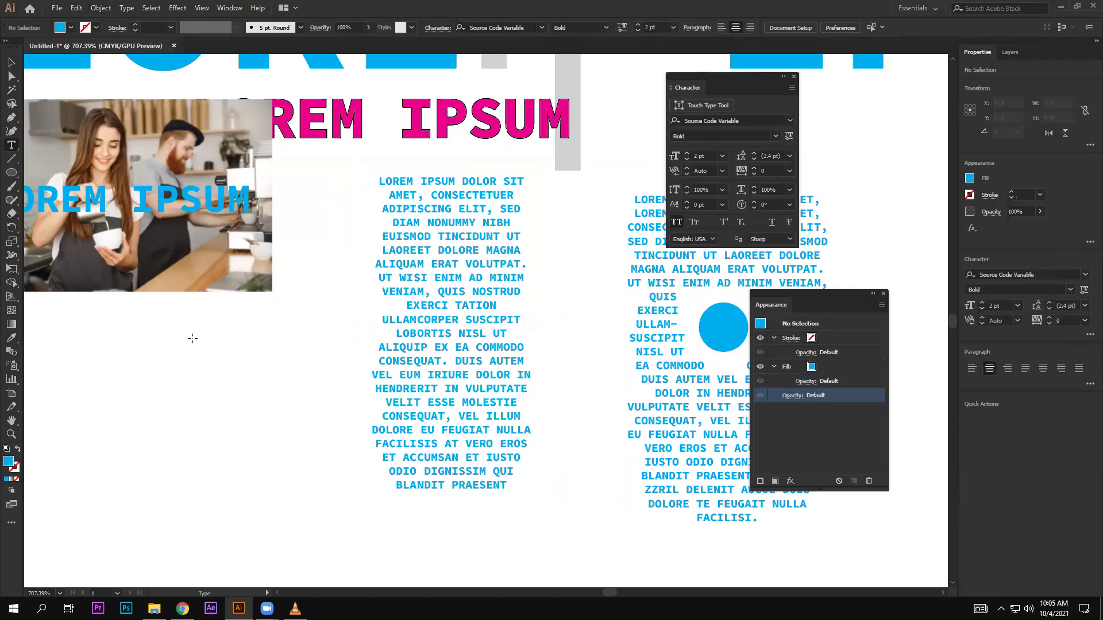
Draw a small blue circle on the column's lower-left corner and select both
key("l")
left_click_drag(191, 331, 240, 378)
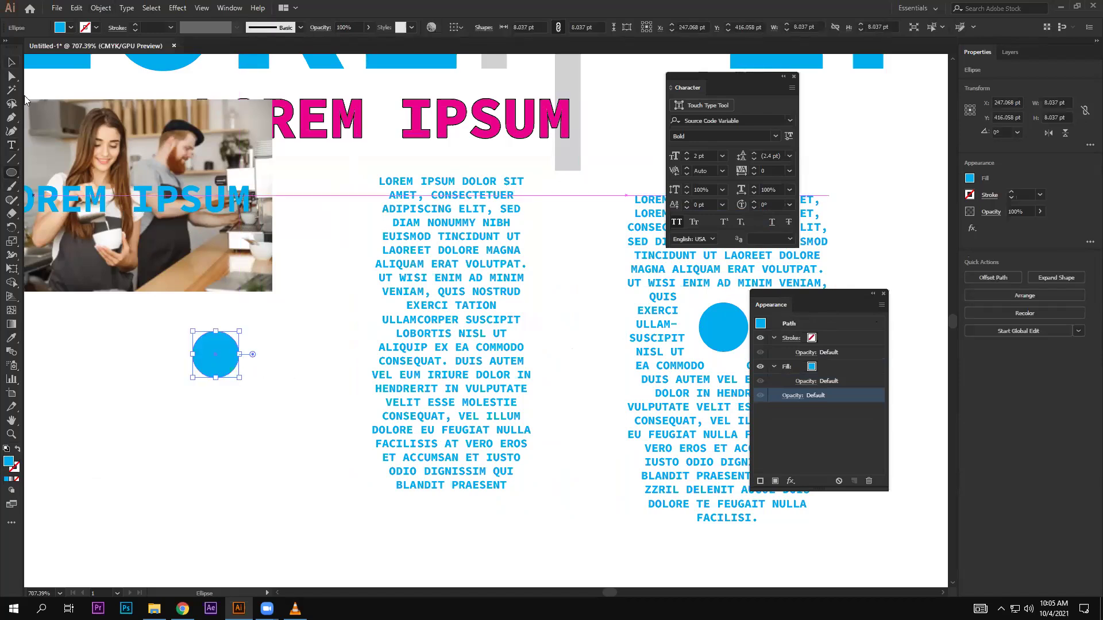
key("v")
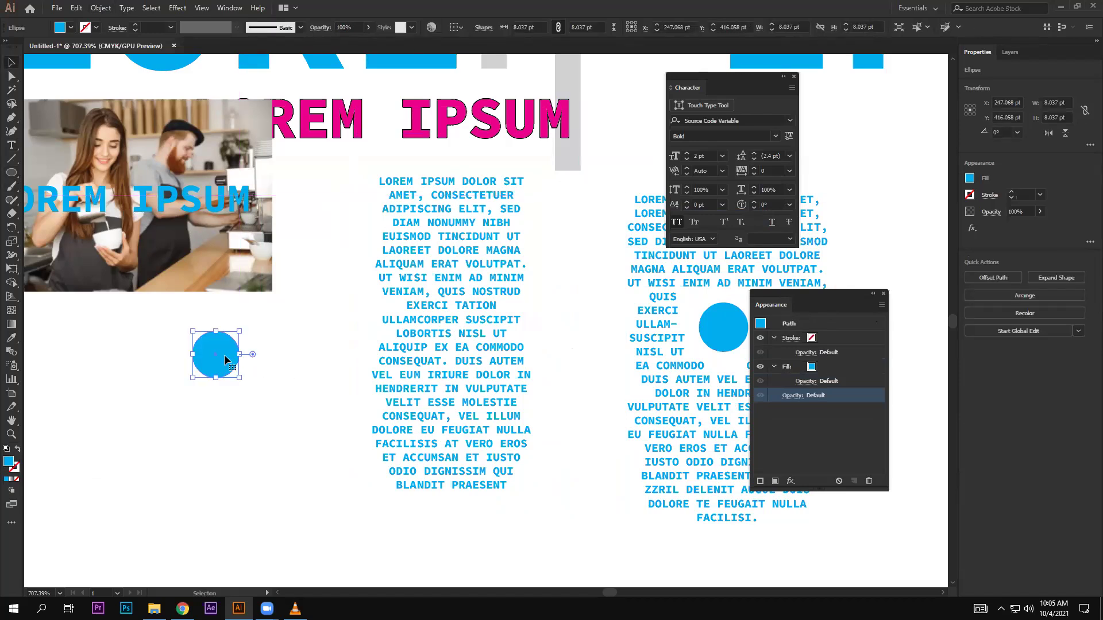
left_click_drag(237, 357, 383, 453)
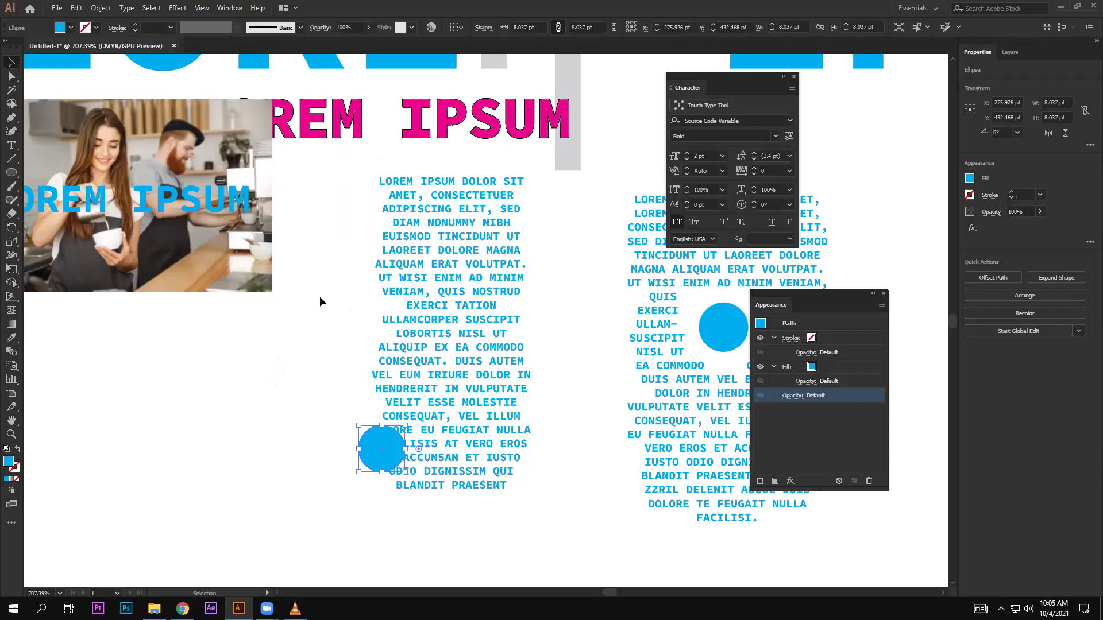
left_click(449, 467, "shift")
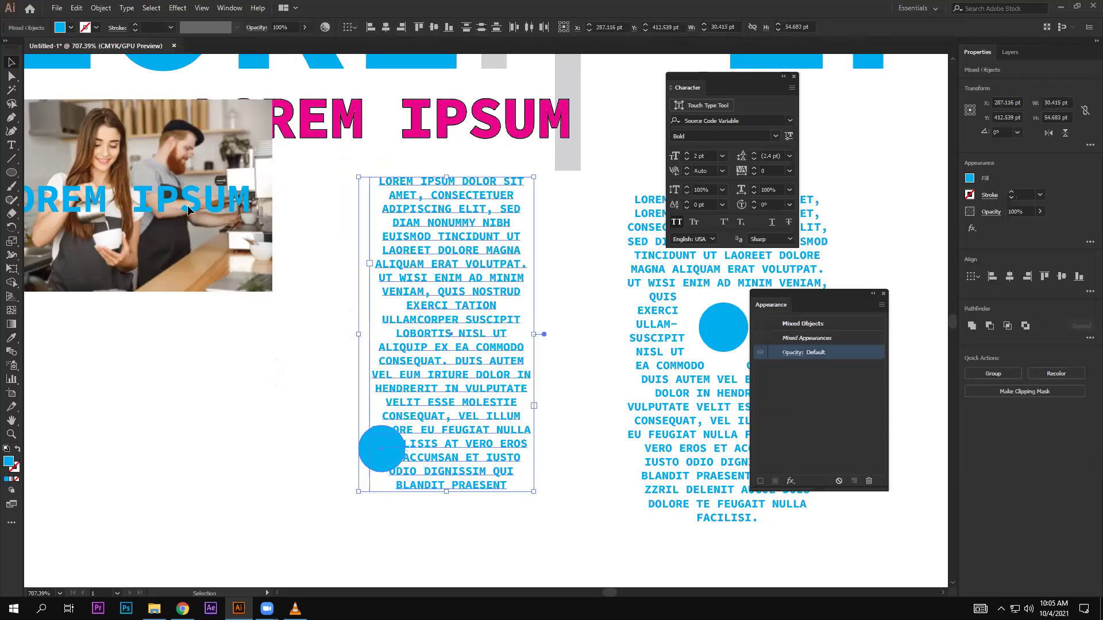
Apply Object > Text Wrap > Make to the column and circle, accepting the warning
left_click(100, 8)
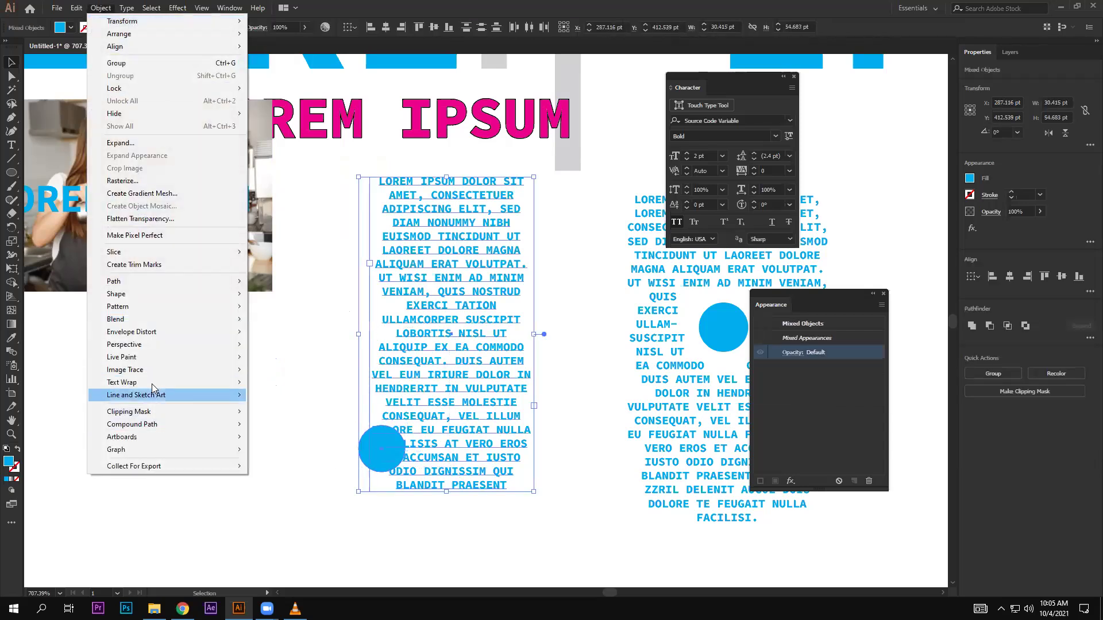
mouse_move(122, 381)
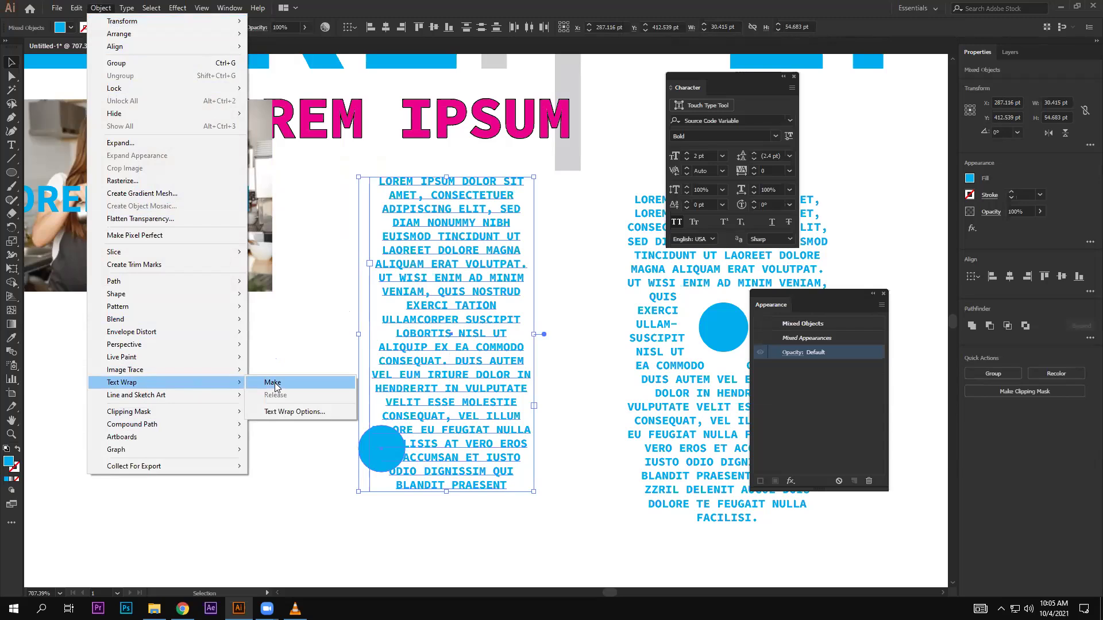
left_click(274, 382)
left_click(604, 320)
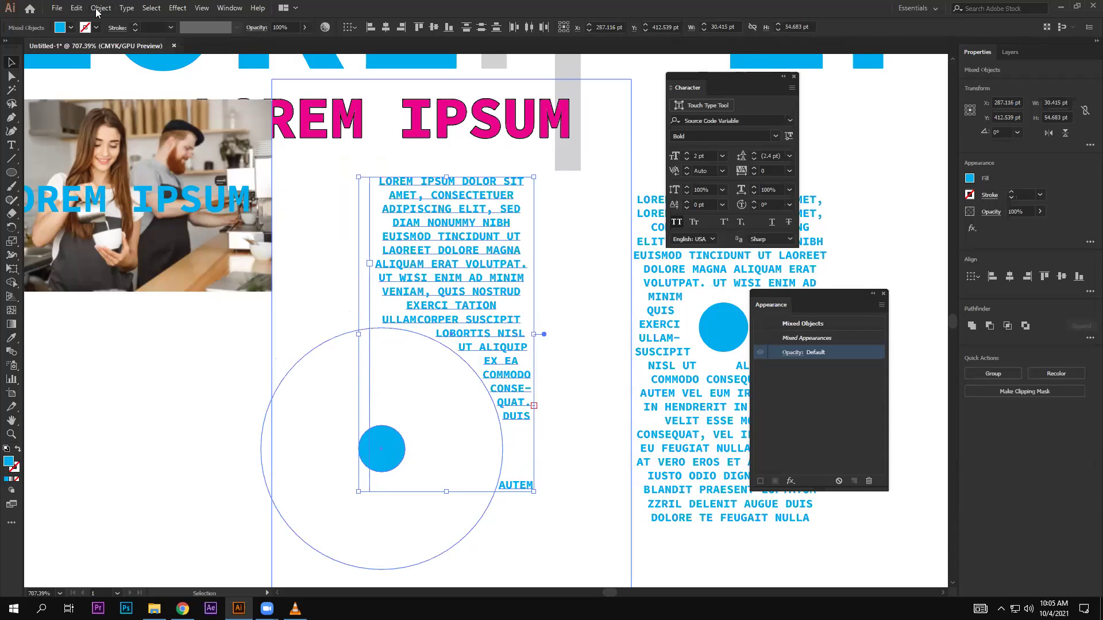
Set the text wrap offset to 2 pt with Preview on and confirm
key("alt+o")
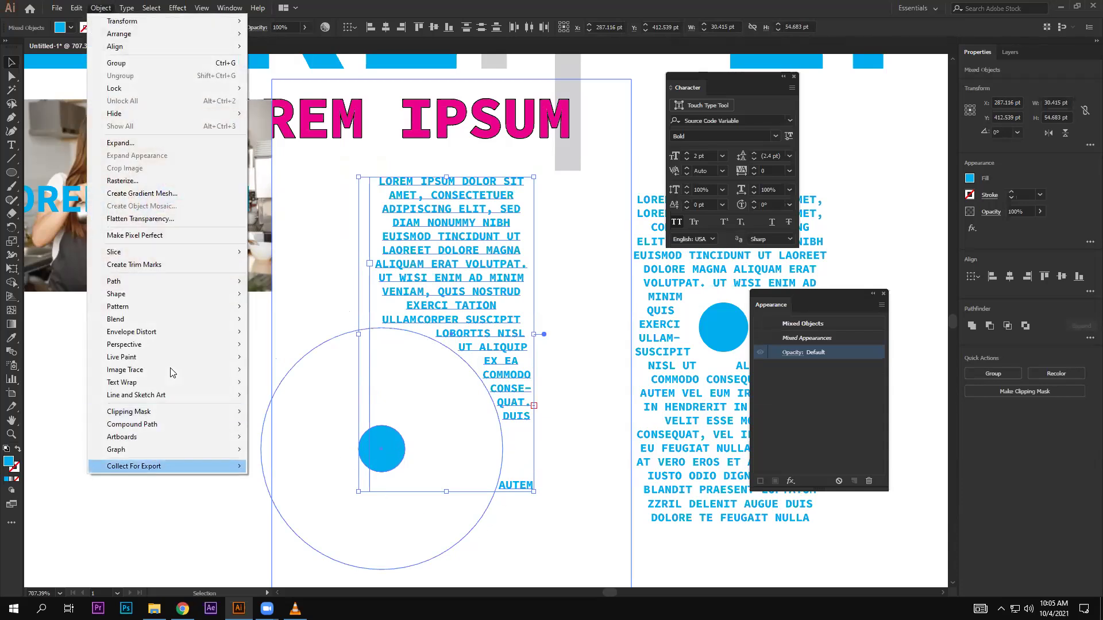
mouse_move(122, 381)
left_click(298, 411)
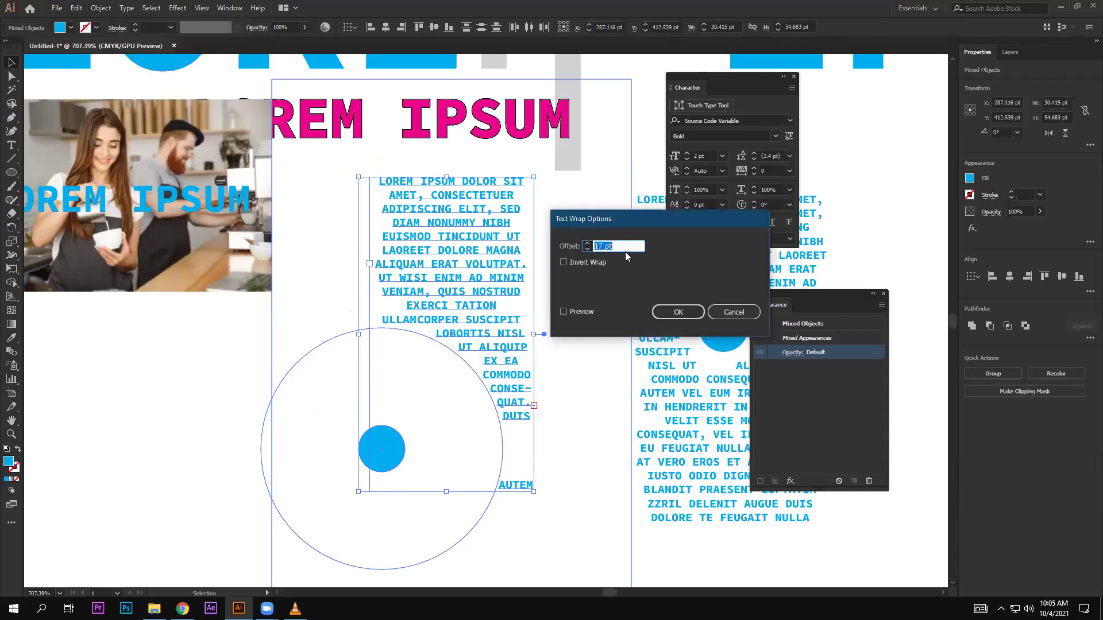
left_click_drag(633, 219, 678, 199)
left_click(650, 218)
left_click(649, 218)
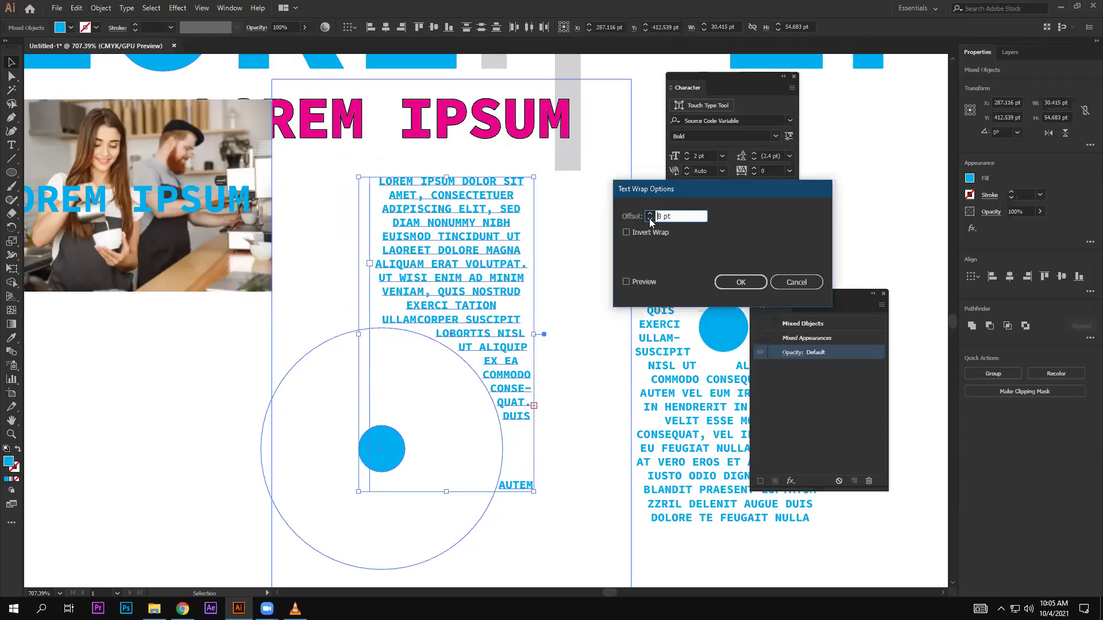
left_click(626, 281)
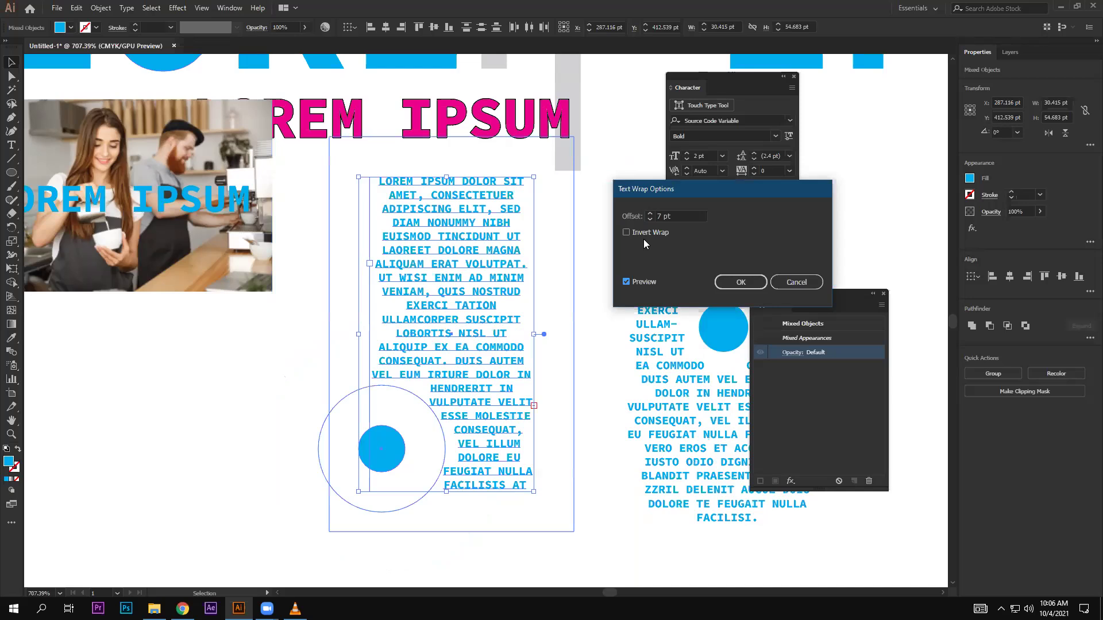
left_click(649, 218)
left_click(649, 218)
left_click(649, 220)
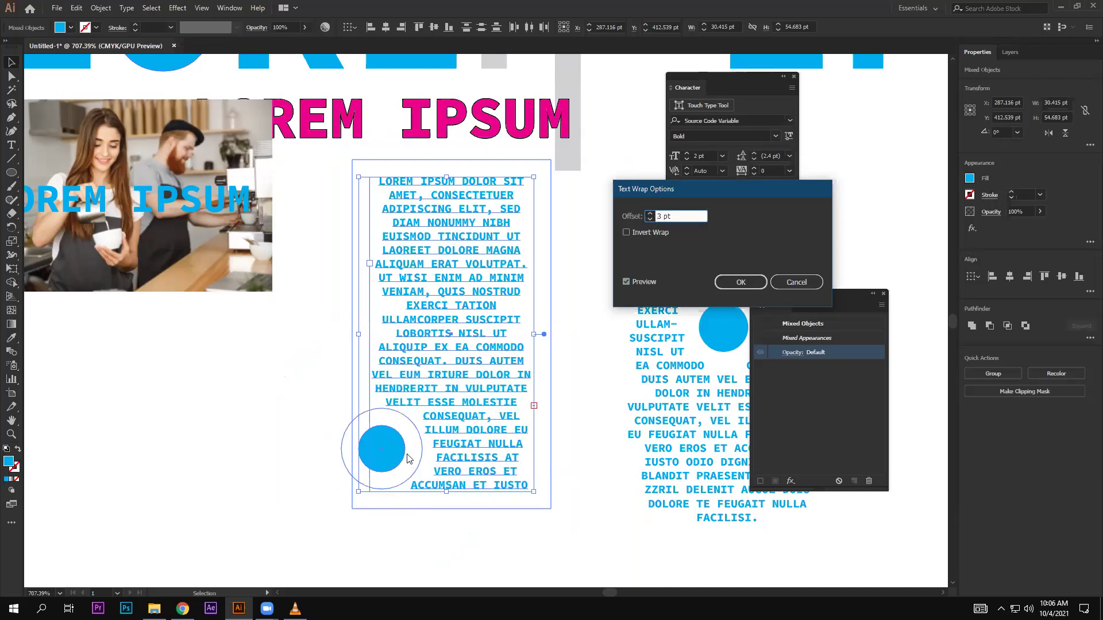
left_click(650, 220)
left_click(650, 213)
left_click(649, 213)
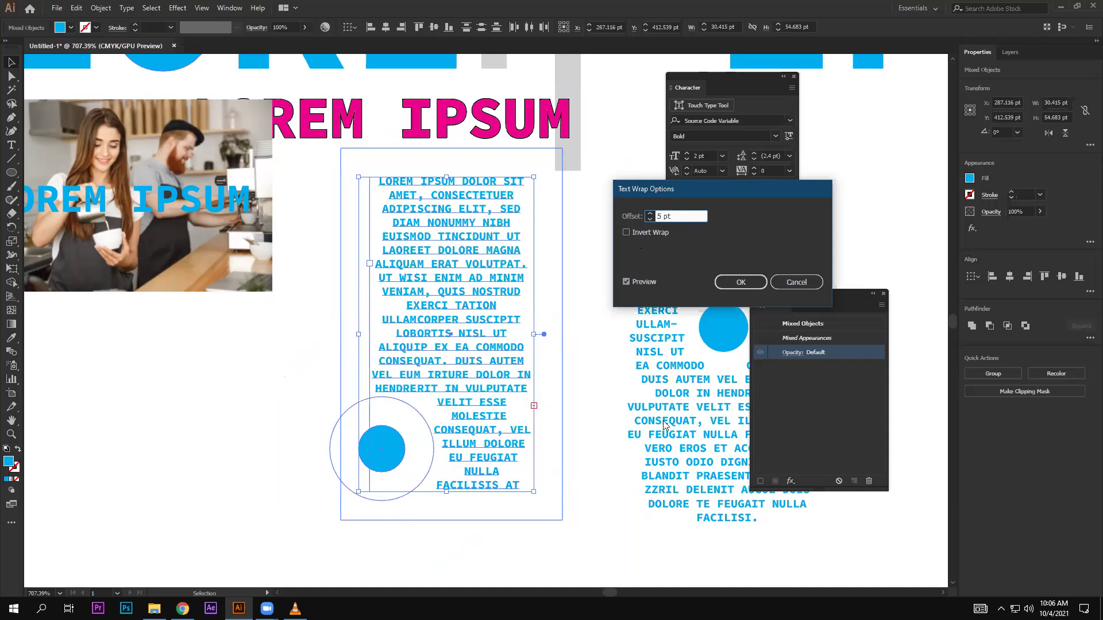
left_click(650, 219)
left_click(650, 219)
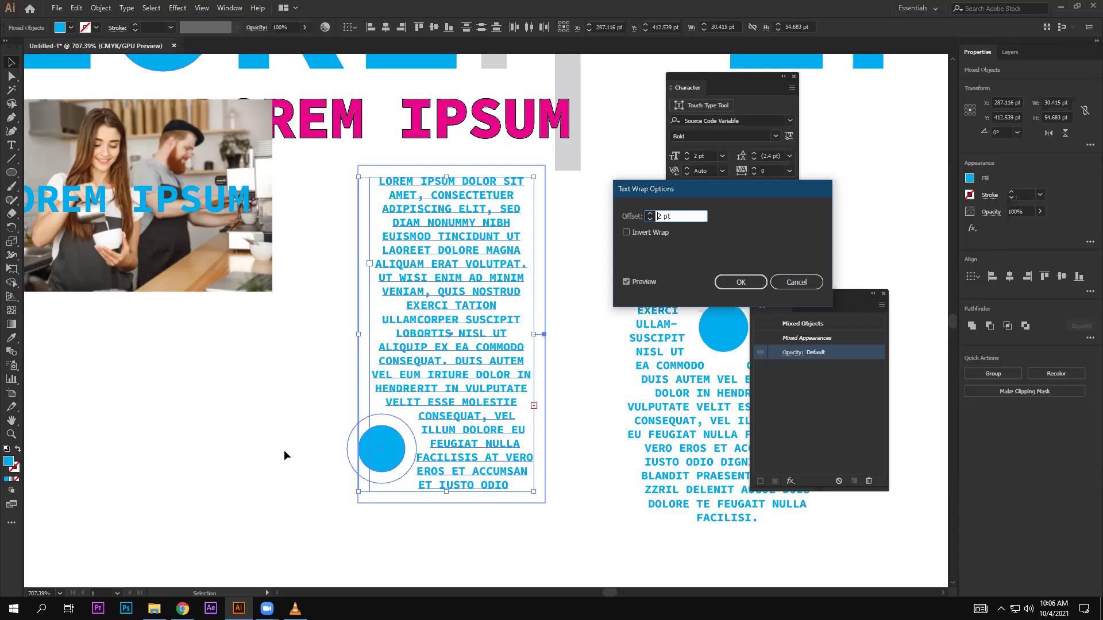
key("Return")
left_click(382, 456)
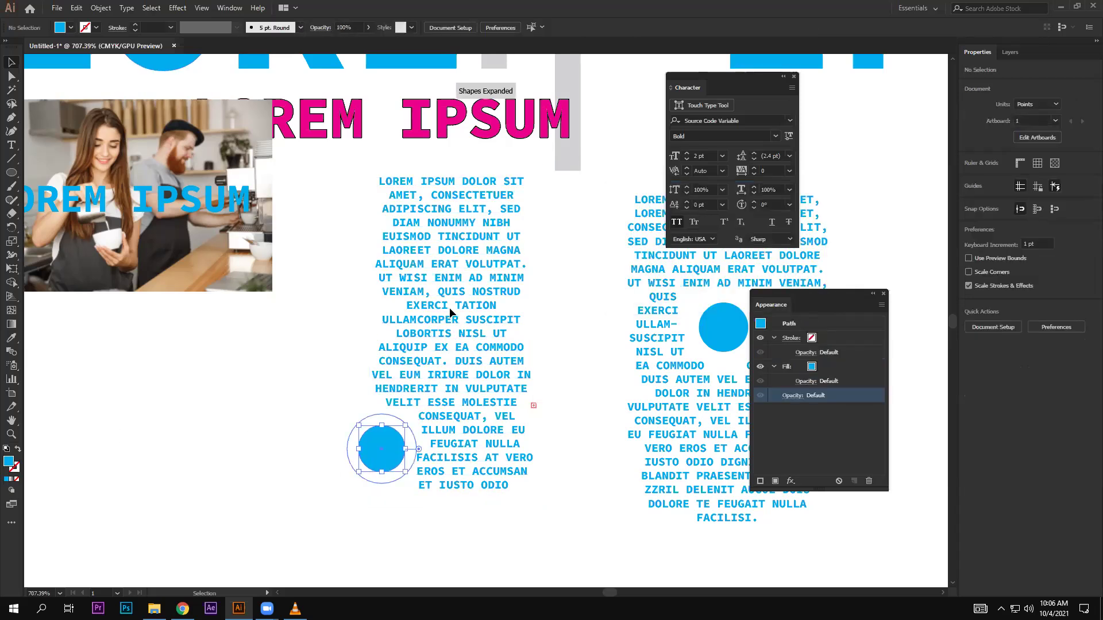
Try the small circle at the column's middle, top-left and bottom to watch the text rewrap
key("ctrl+z")
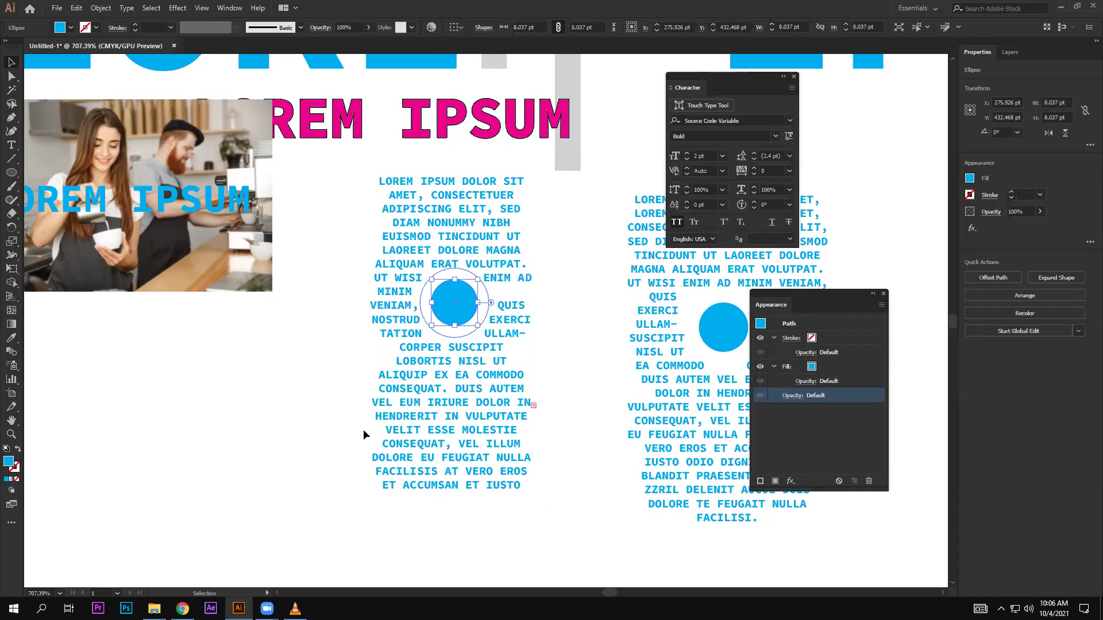
left_click(379, 201)
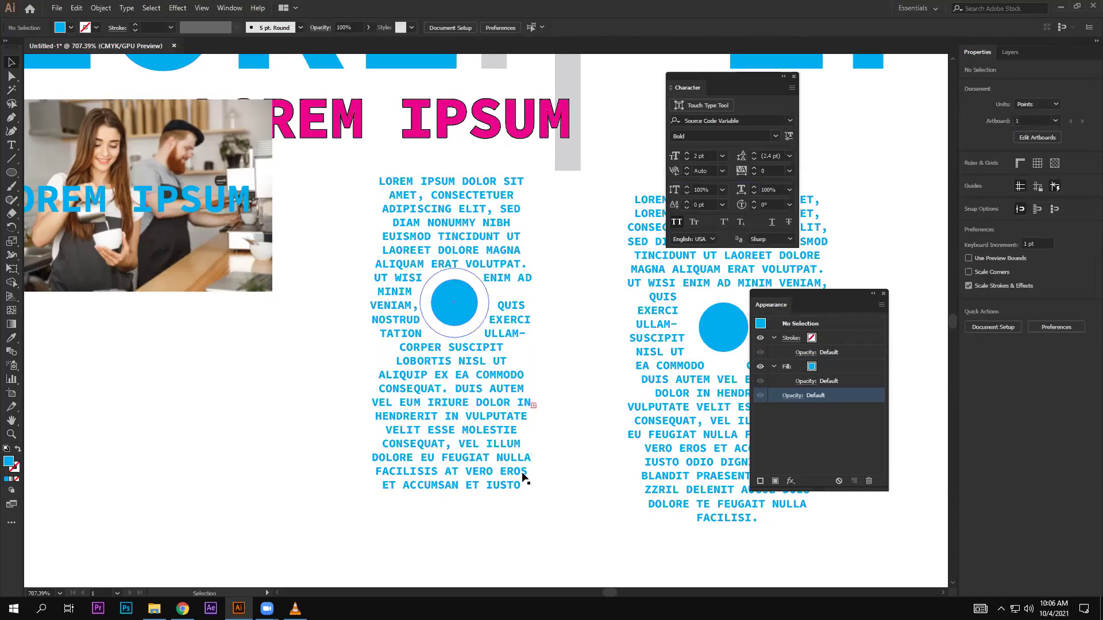
key("ctrl+z")
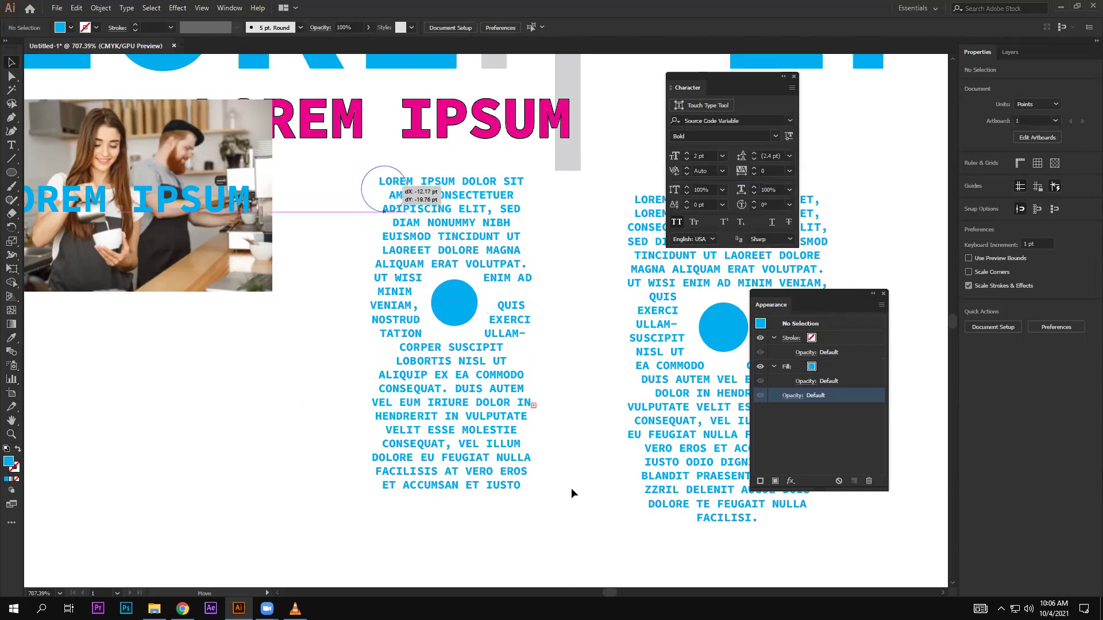
key("ctrl+z")
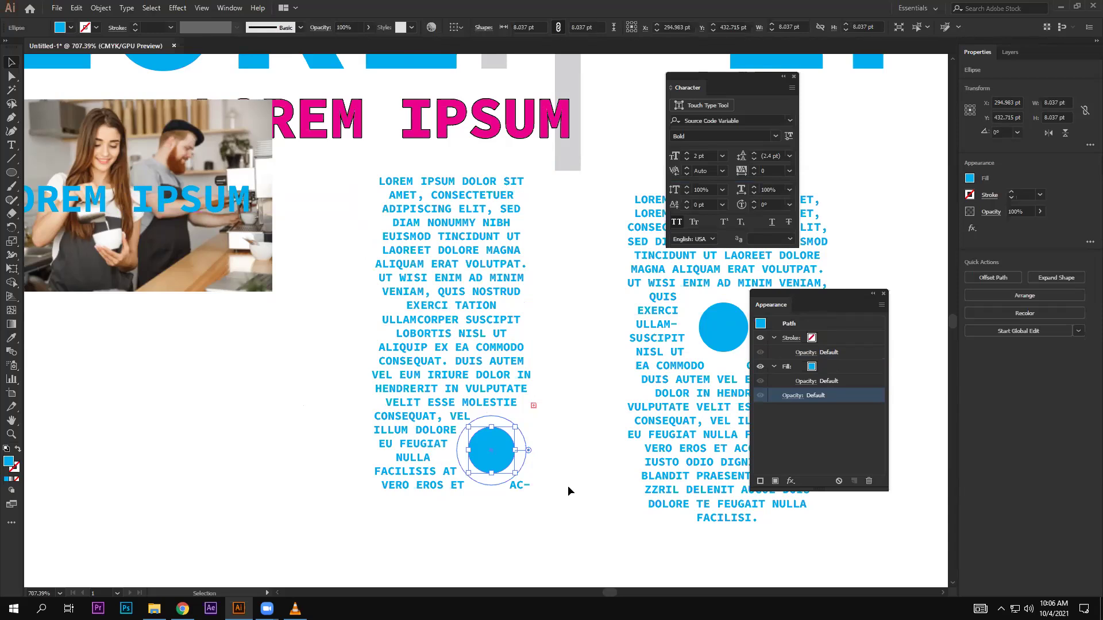
left_click(101, 7)
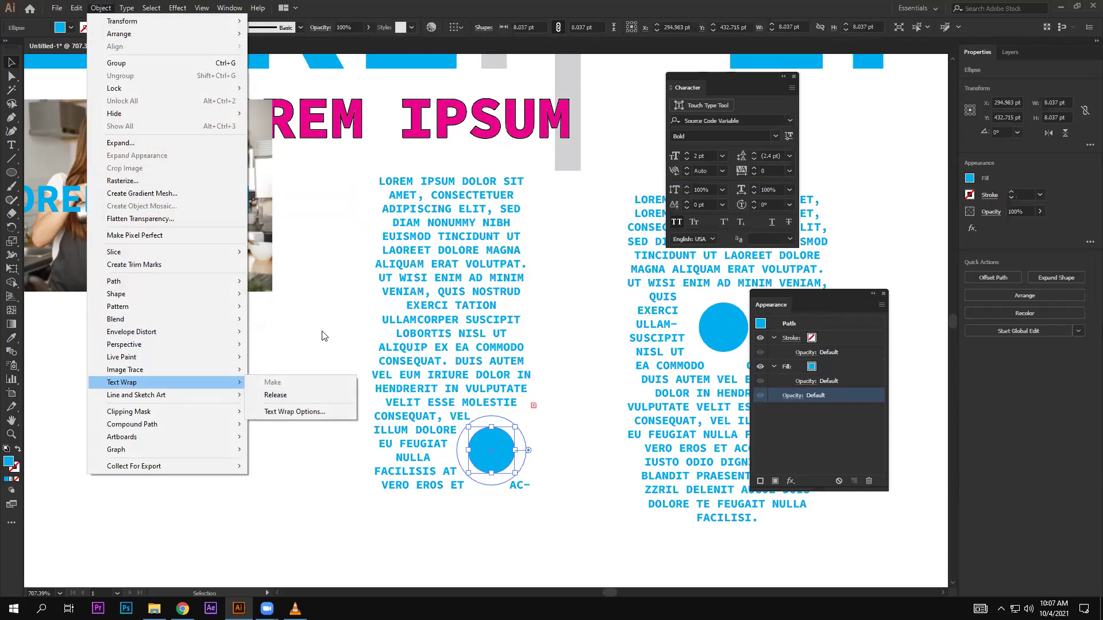
mouse_move(132, 332)
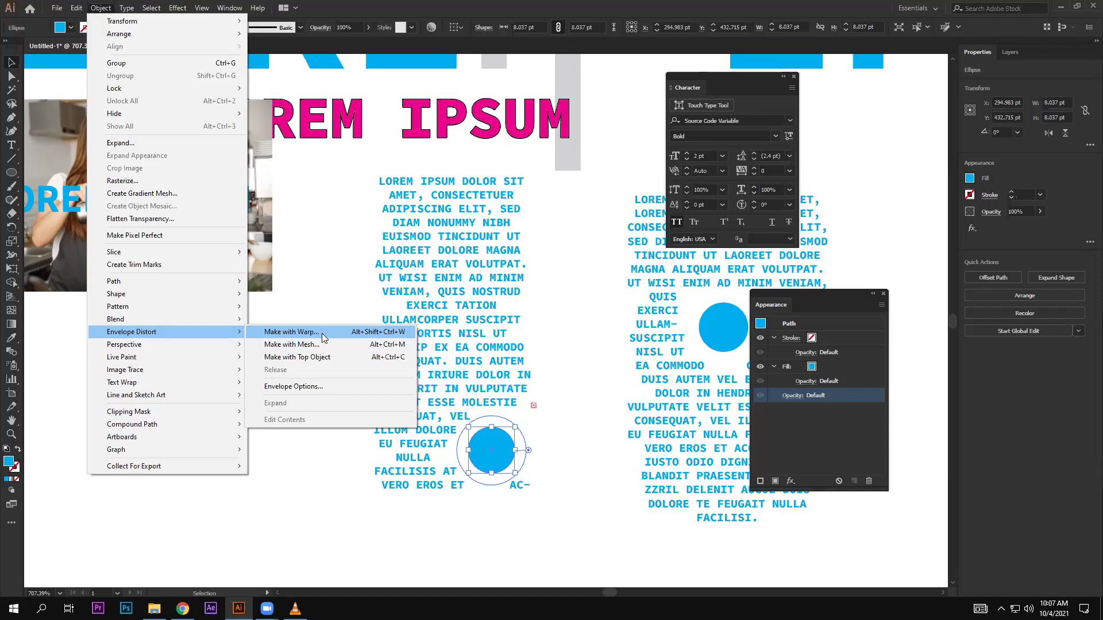
Cancel the Warp Options on the circle and shift the middle column so it wraps around it
key("Return")
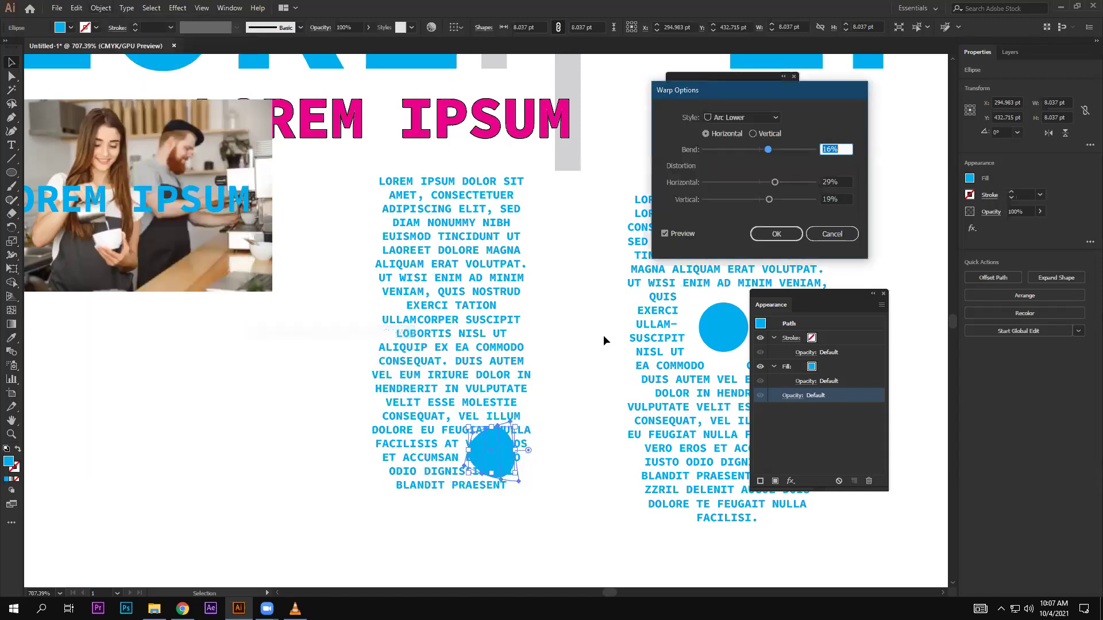
key("Escape")
left_click(535, 298)
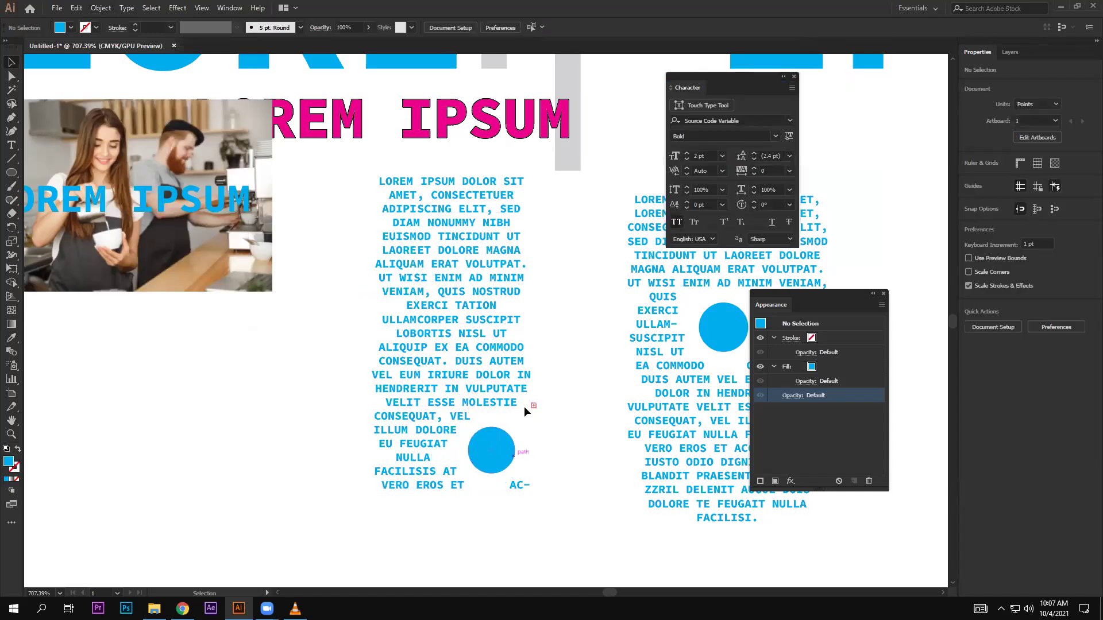
left_click_drag(517, 415, 493, 420)
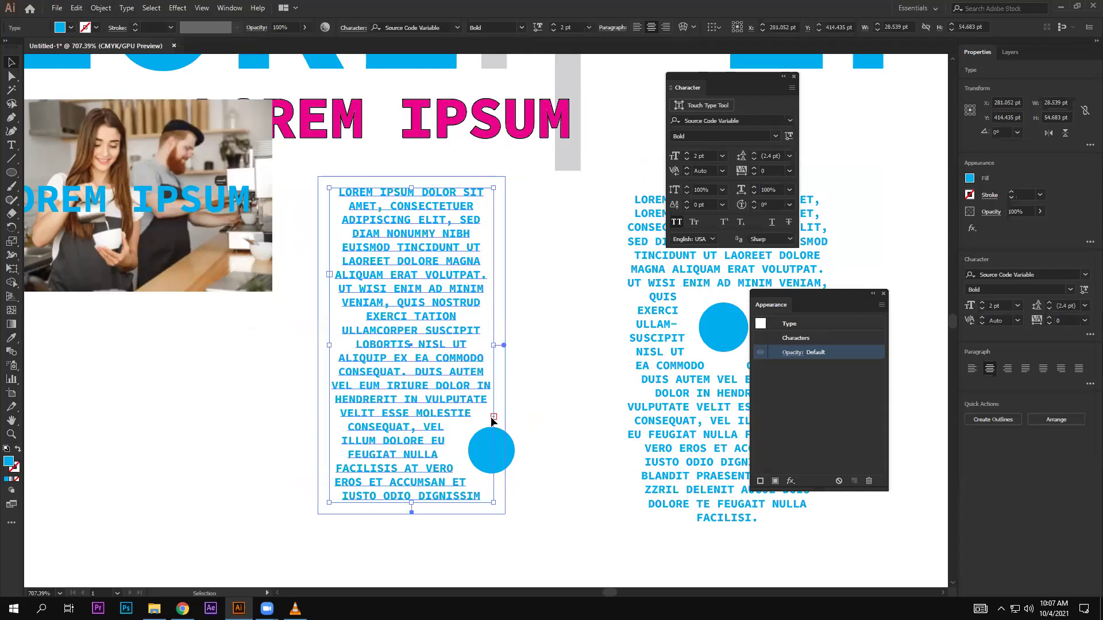
Thread the middle lorem ipsum overflow into a new narrow area text frame beside the first column
key("t")
left_click_drag(534, 207, 619, 453)
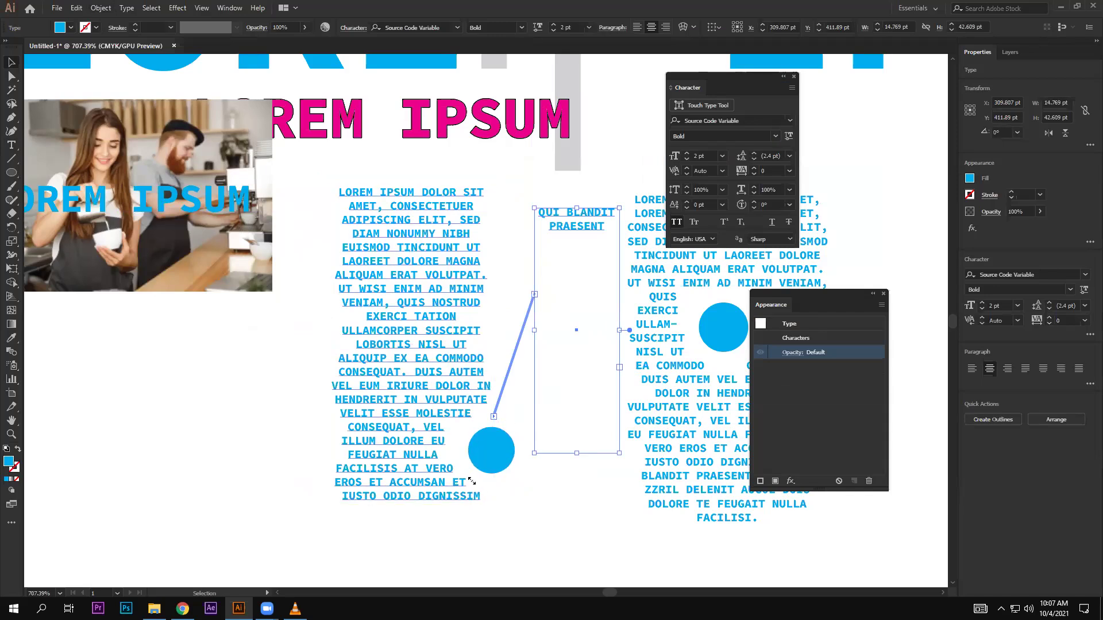
left_click(423, 407)
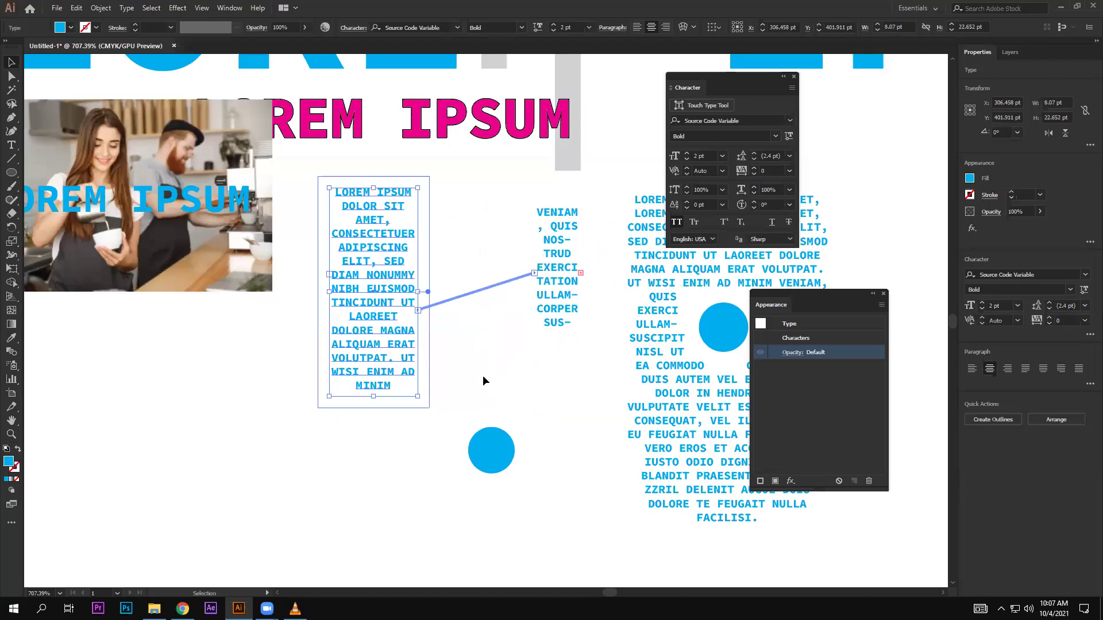
left_click(455, 303)
key("ctrl+z")
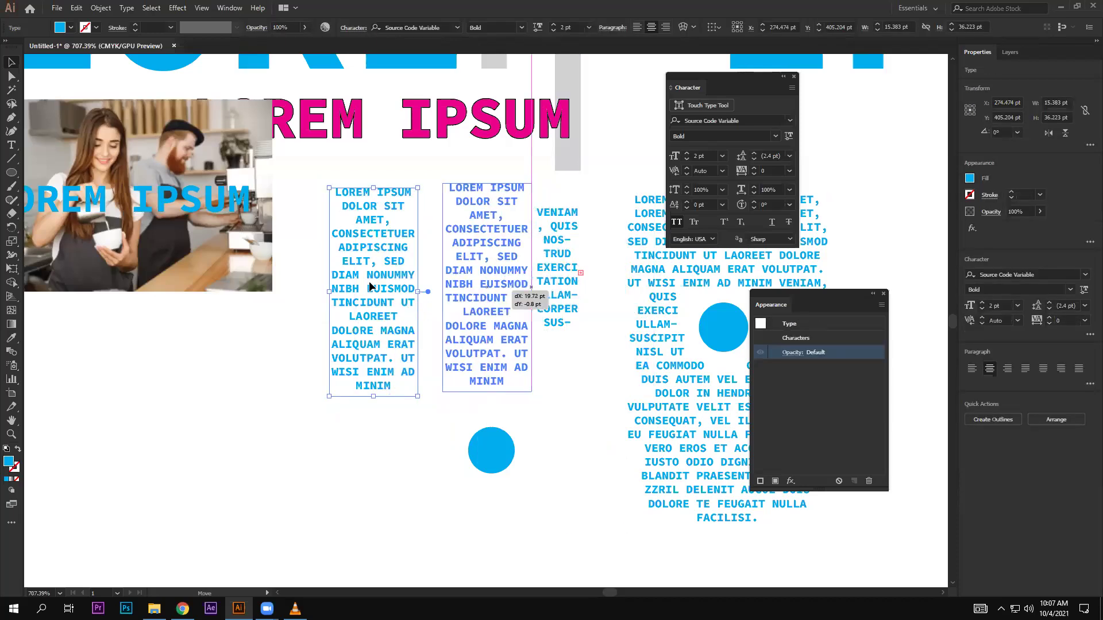
left_click(369, 281)
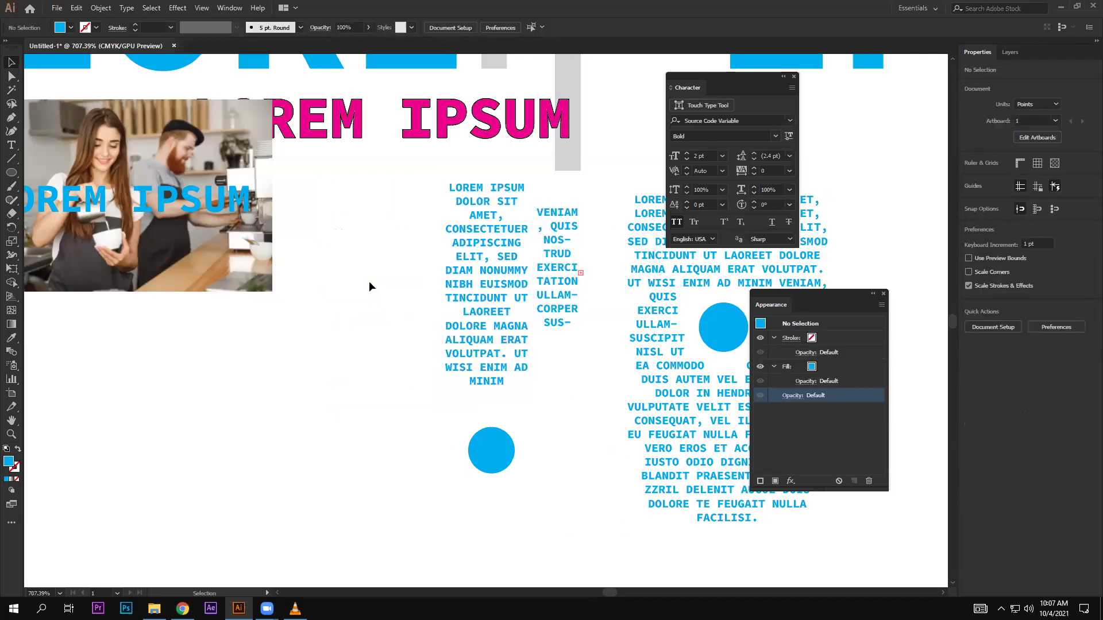
Select the existing text columns in that area and hide them with Ctrl+H
left_click_drag(368, 257, 592, 380)
key("ctrl+h")
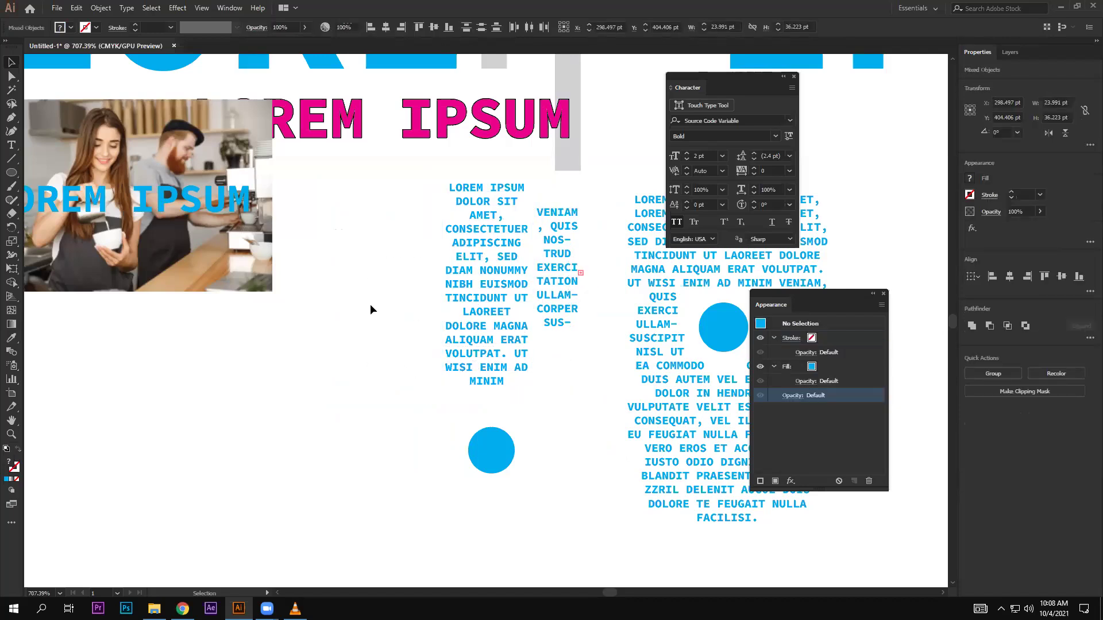
left_click(369, 280)
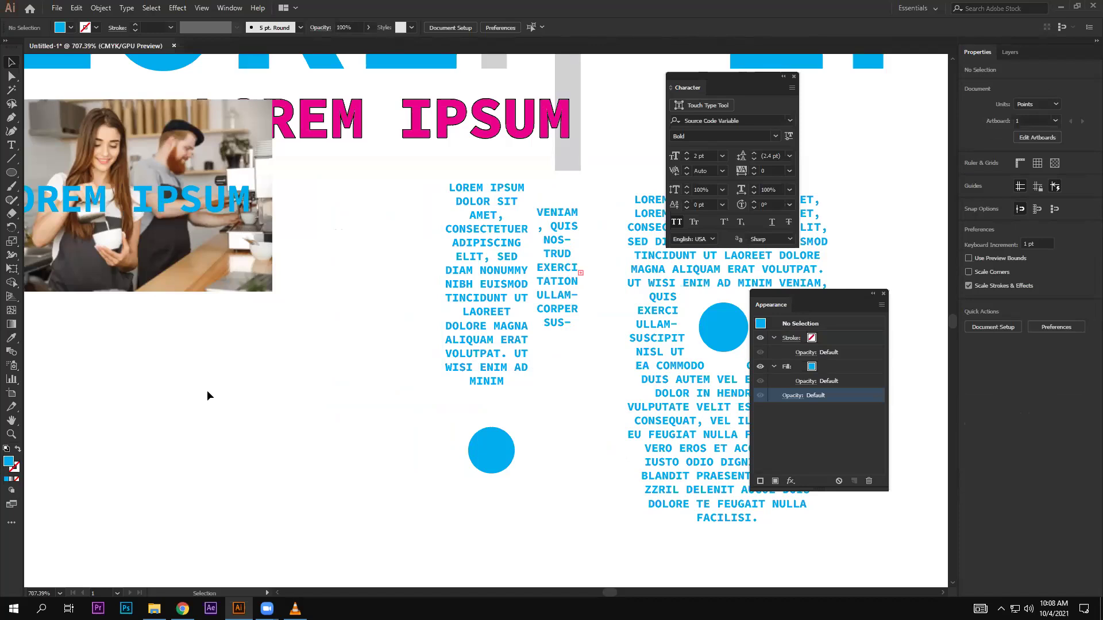
Draw a narrow area text frame at left filled with placeholder text
key("t")
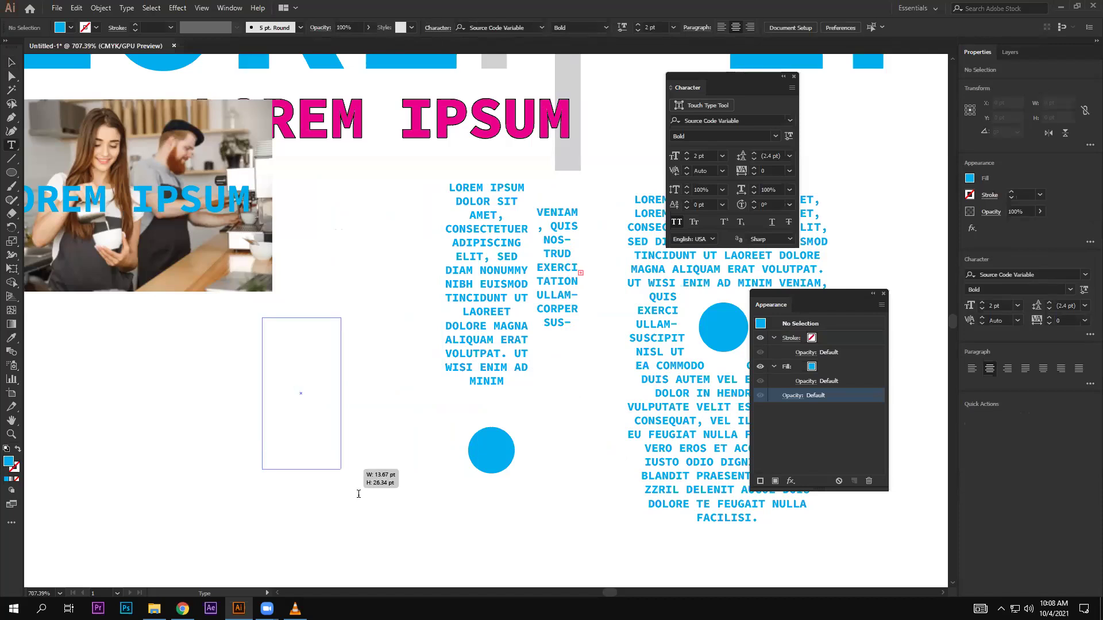
left_click_drag(262, 317, 360, 494)
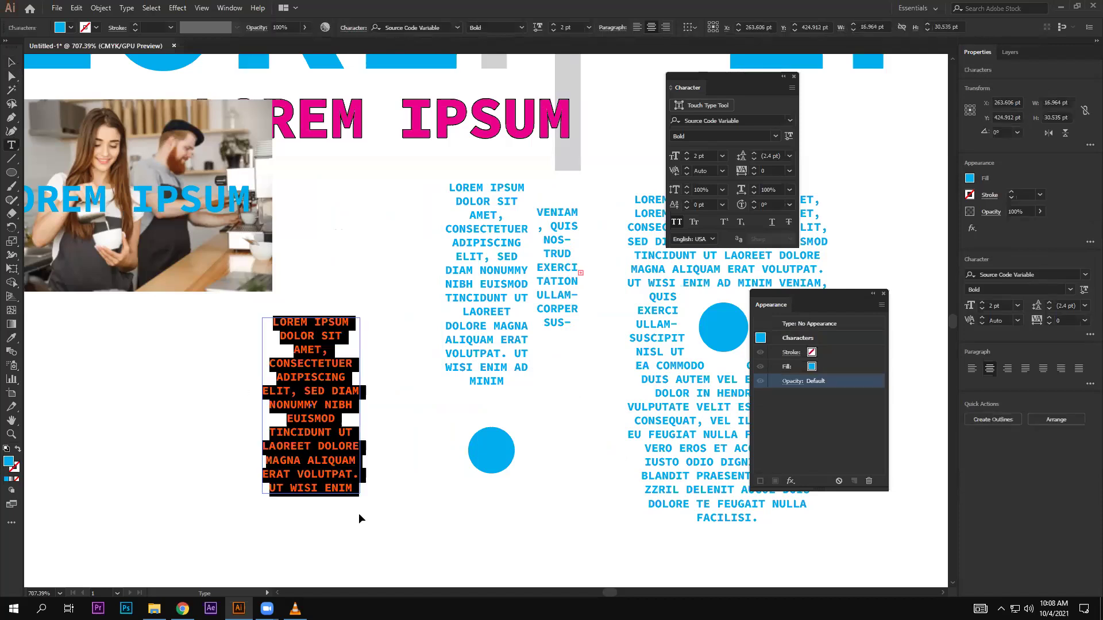
key("Escape")
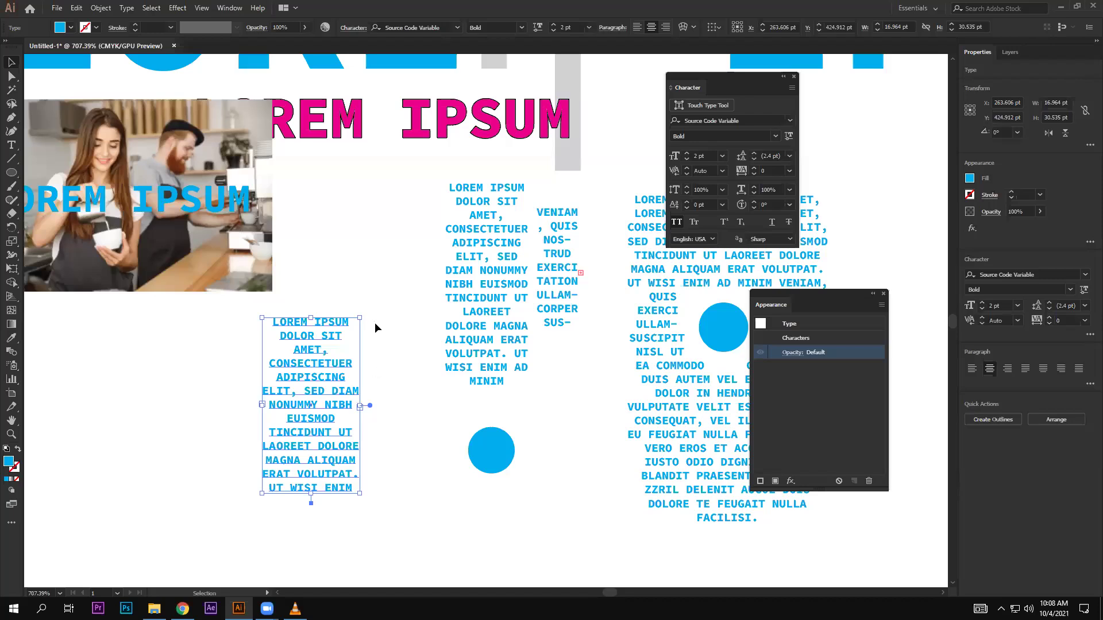
left_click(375, 323)
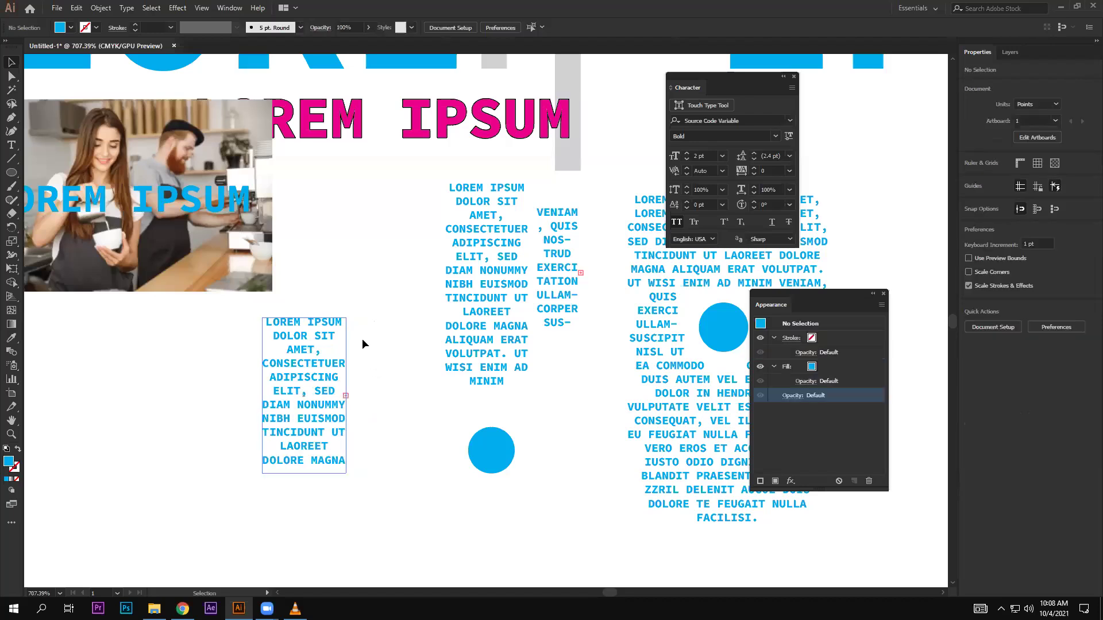
left_click(345, 397)
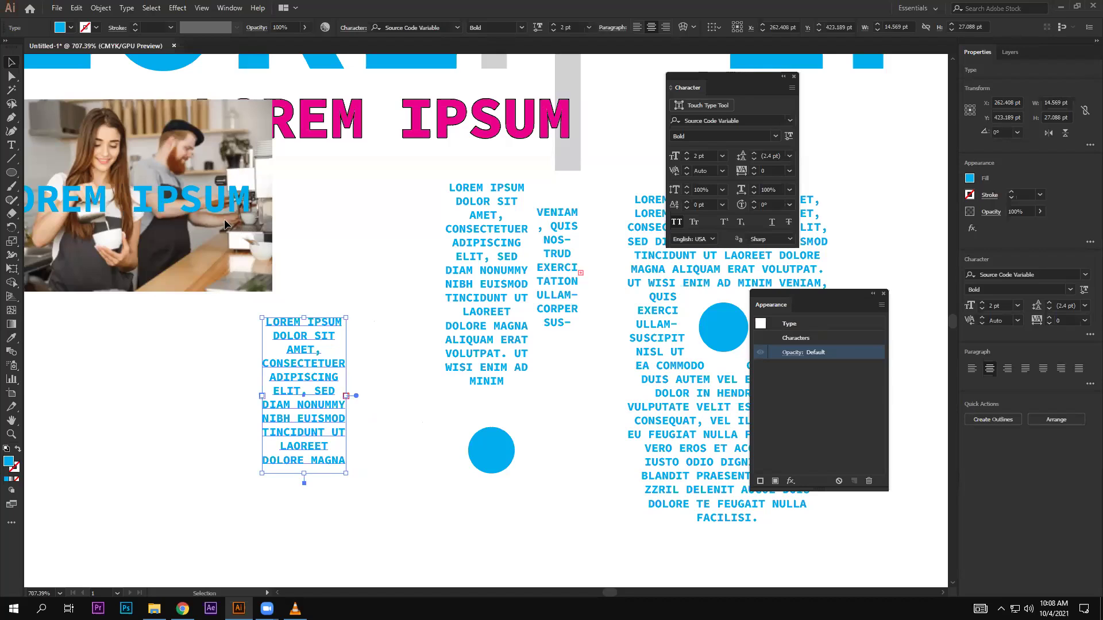
Move the blue lorem ipsum heading below the photo, then undo the recent layout changes
left_click_drag(232, 354, 215, 264)
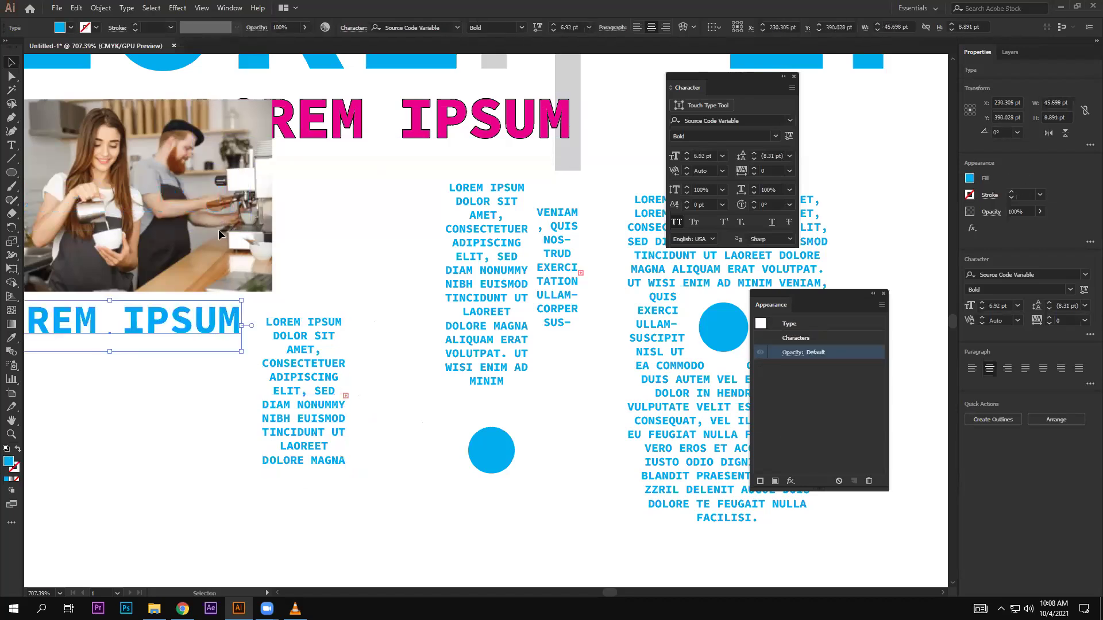
key("ctrl+shift+a")
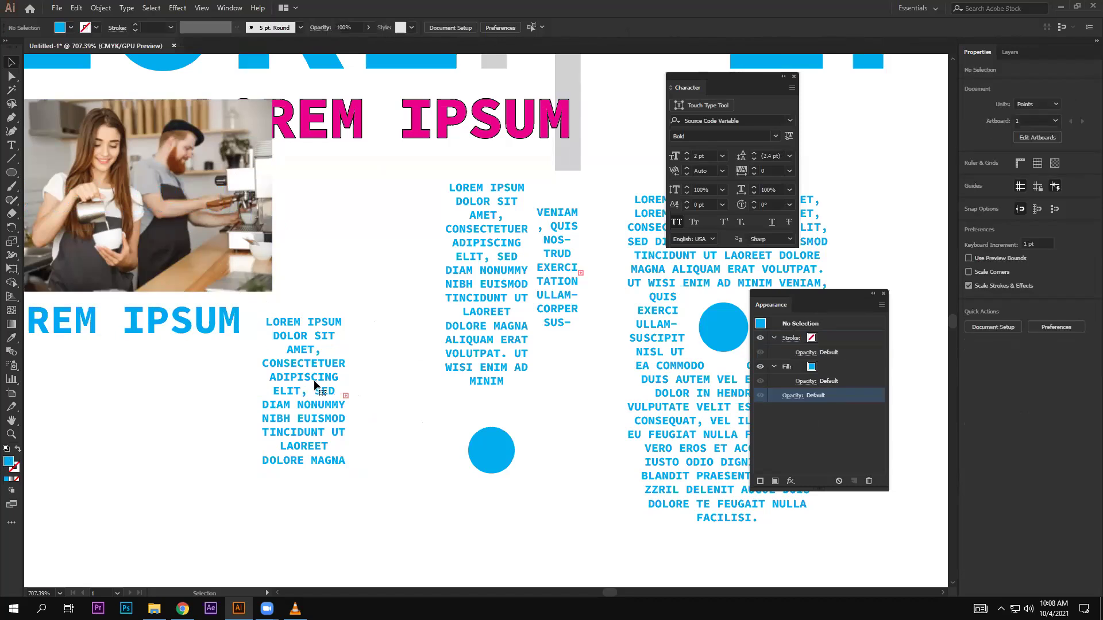
key("ctrl+z")
key("ctrl+z")
key("ctrl+z")
Move the pink LOREM IPSUM heading lower on the page
left_click_drag(454, 268, 570, 298)
key("ctrl+z")
key("ctrl+z")
key("ctrl+z")
key("ctrl+z")
key("ctrl+z")
key("ctrl+z")
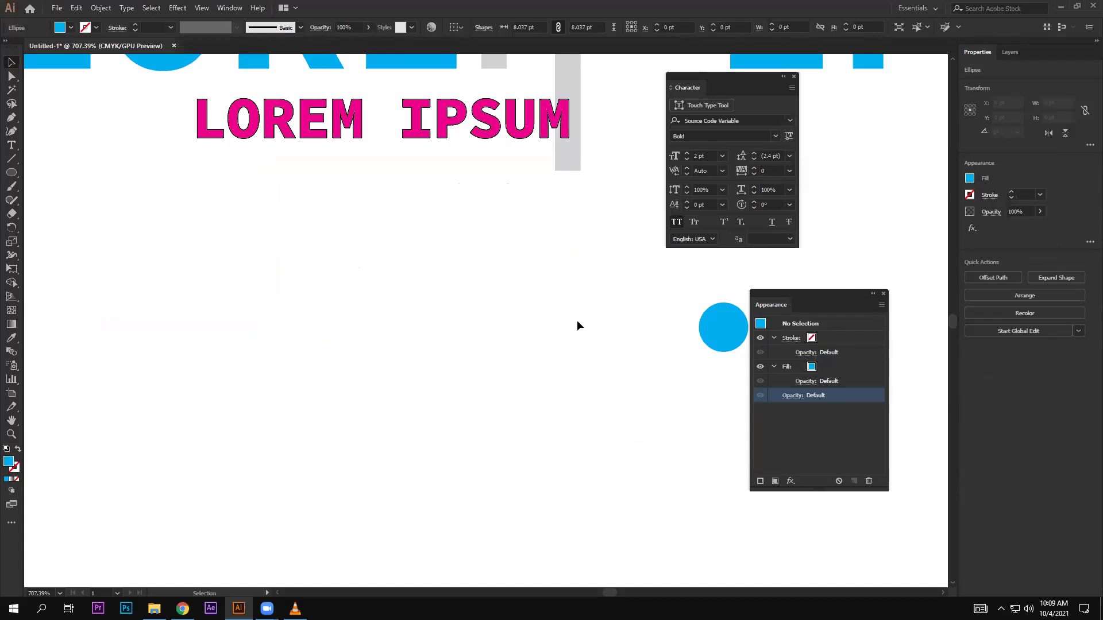
left_click_drag(368, 126, 362, 262)
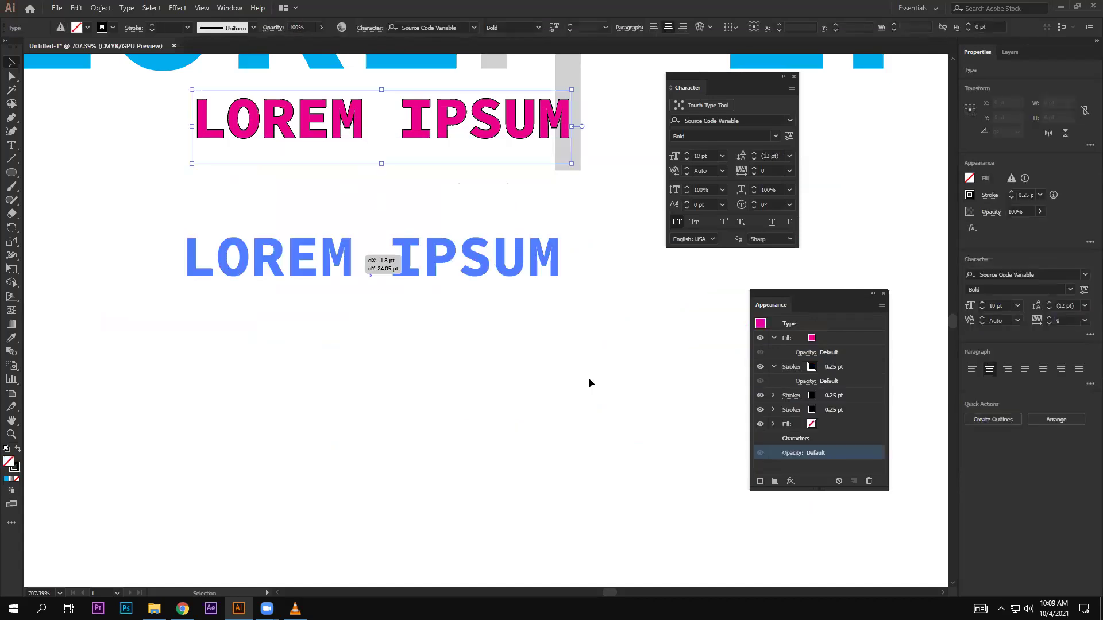
left_click_drag(588, 379, 459, 278)
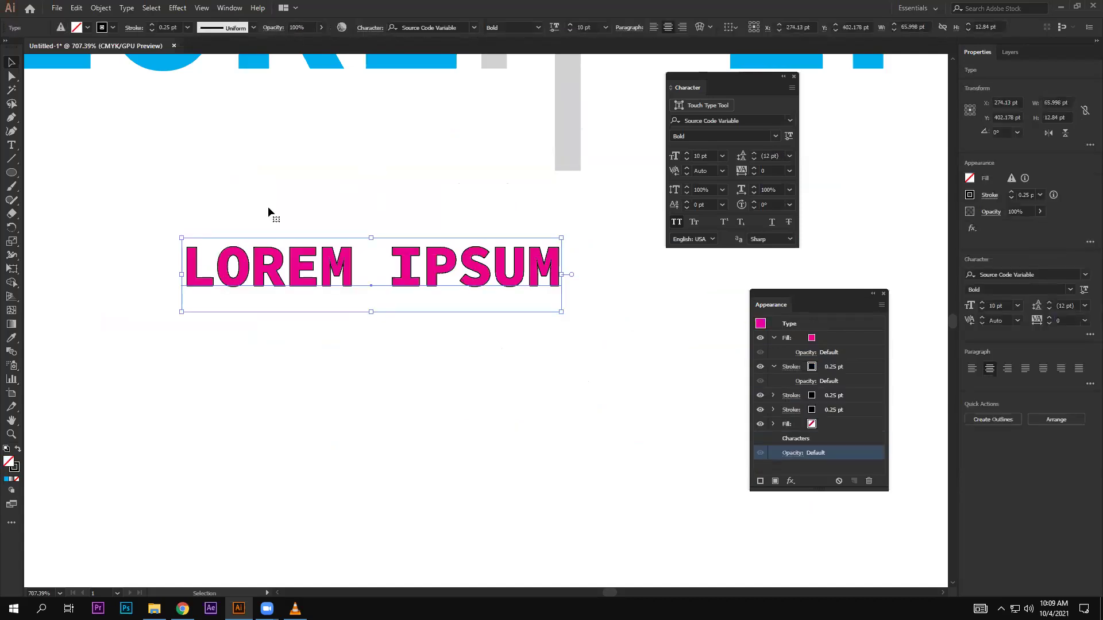
Hide the Character panel and show the Character Styles panel via Window > Type
left_click(229, 7)
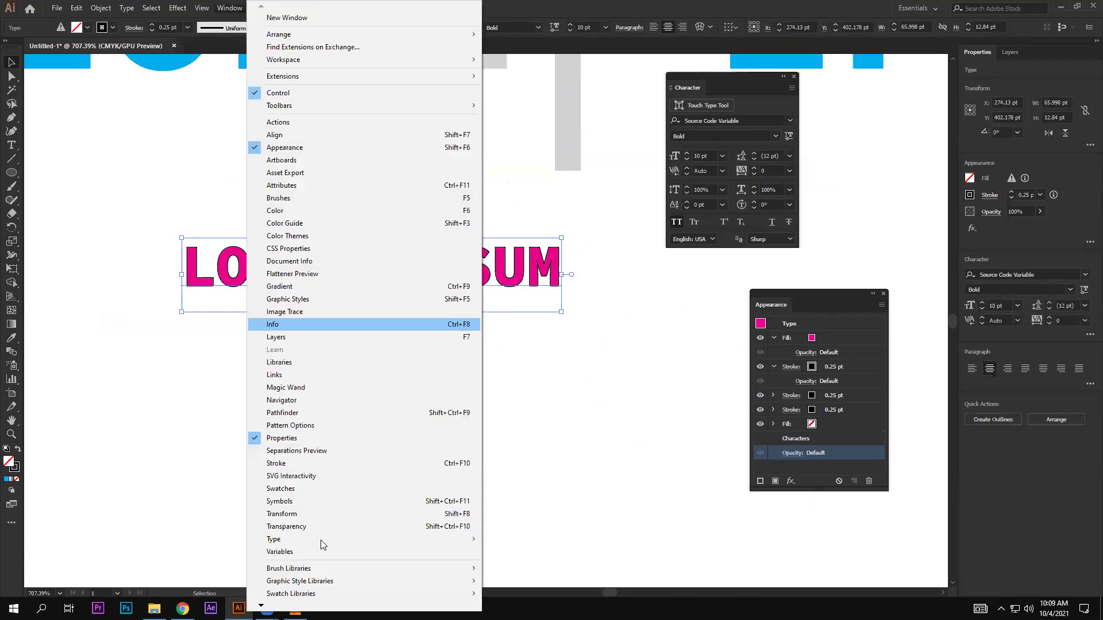
mouse_move(274, 539)
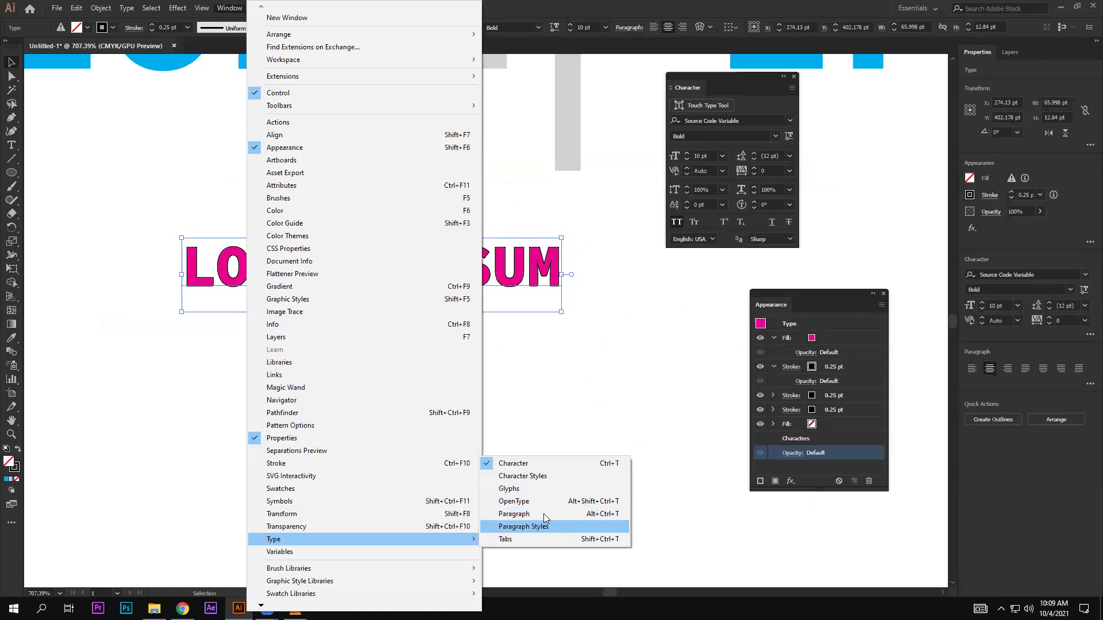
left_click(534, 469)
left_click(233, 8)
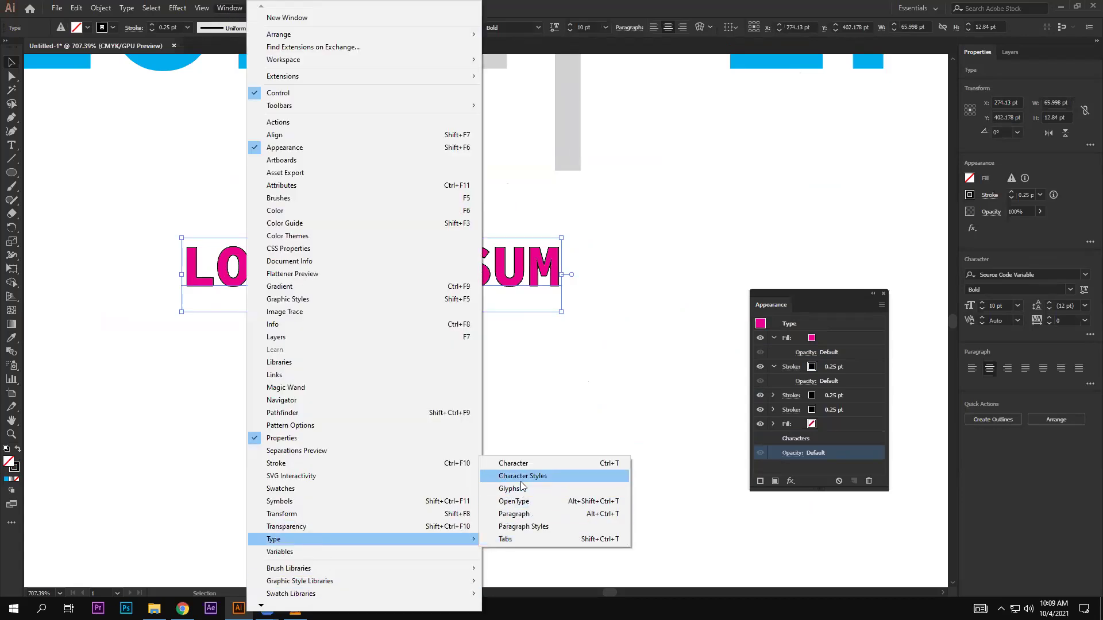
left_click(520, 480)
left_click_drag(701, 298, 652, 141)
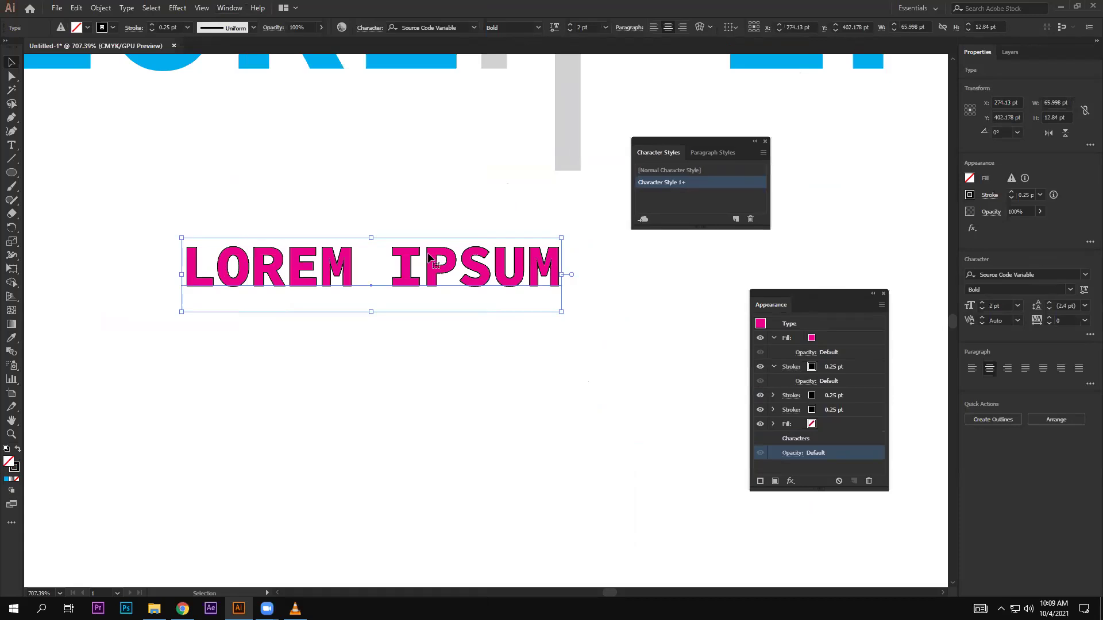
Nudge the LOREM IPSUM heading up-left and create character styles, trying Styles 1 and 2 on it
mouse_move(434, 245)
left_mouse_down()
mouse_move(411, 135)
mouse_move(394, 165)
mouse_move(382, 165)
left_mouse_up()
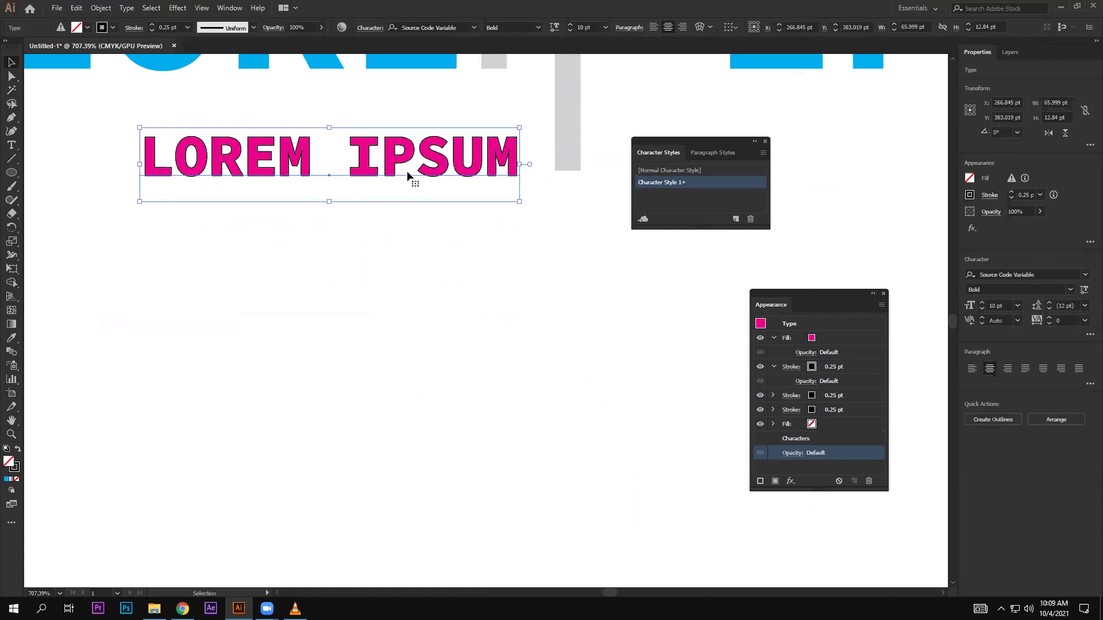
left_click(735, 220)
left_click(691, 194)
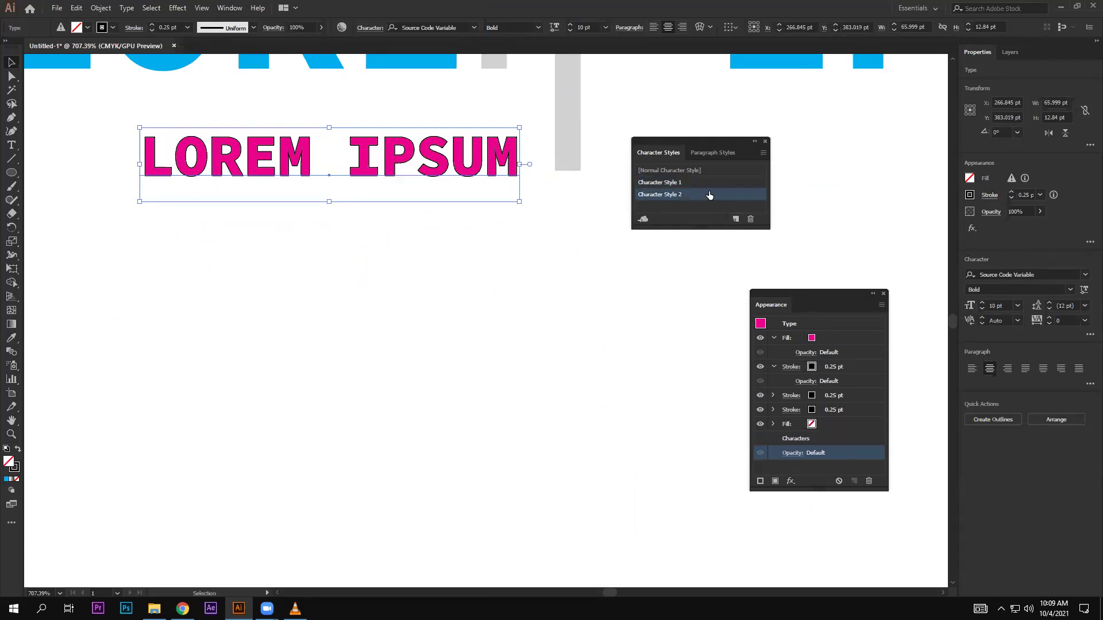
left_click(706, 188)
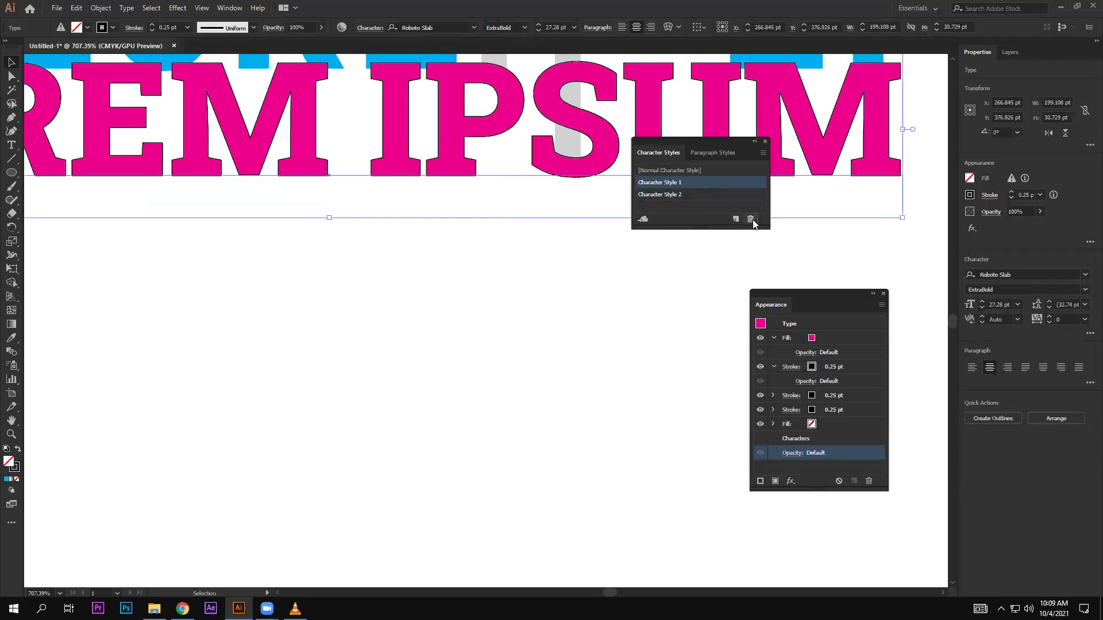
Delete Character Styles 1 and 2, move the heading back down, and open the styles panel menu
left_click(750, 219)
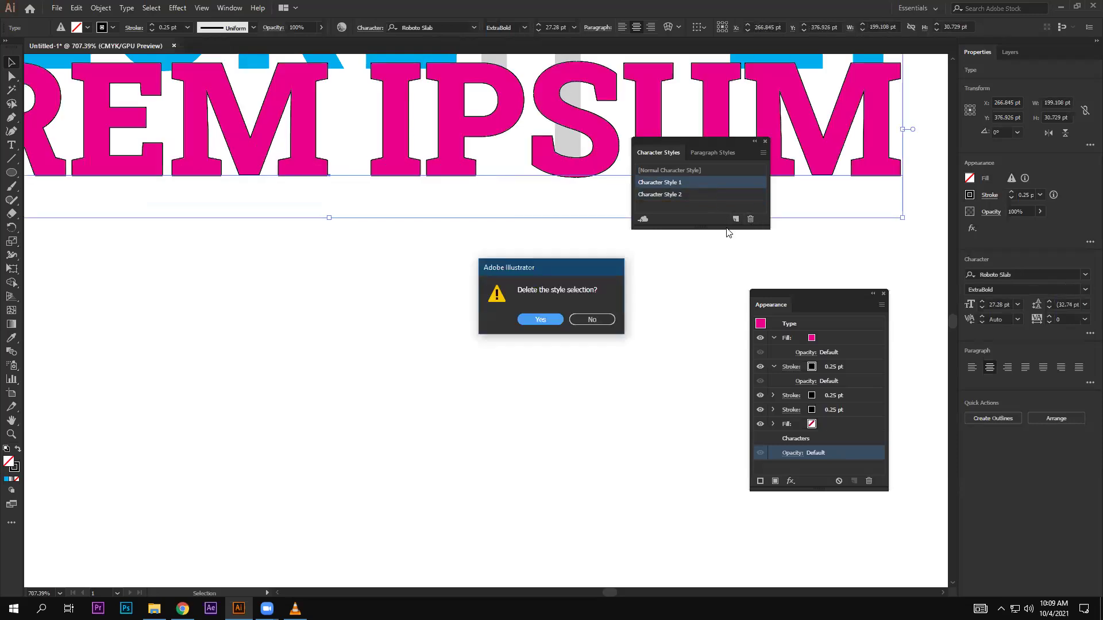
left_click(542, 319)
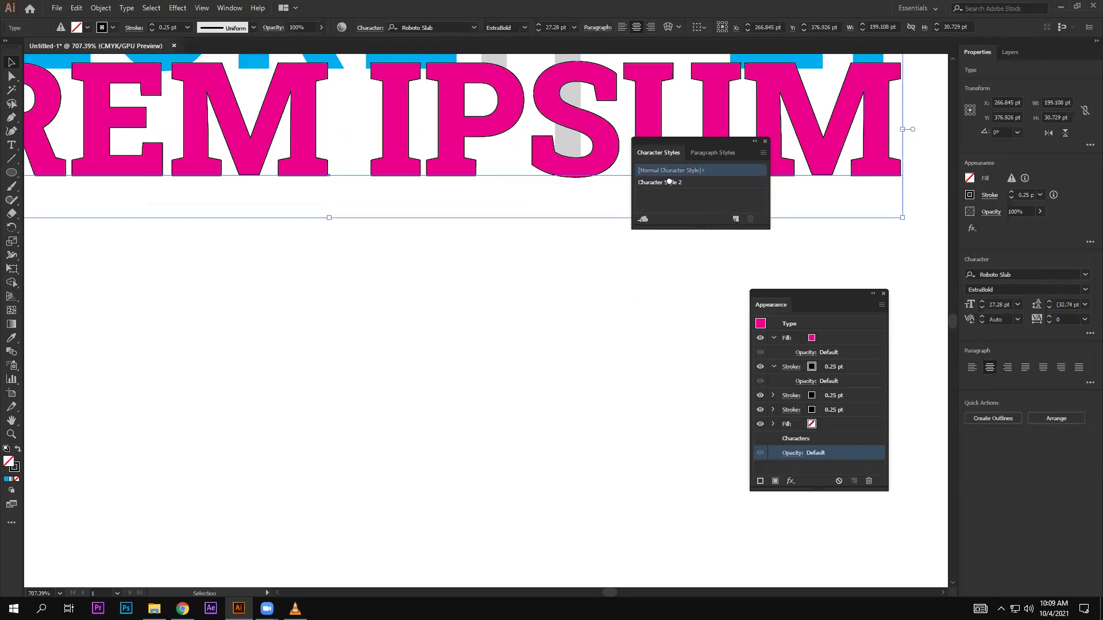
left_click(666, 183)
left_click(498, 259)
left_click(405, 166)
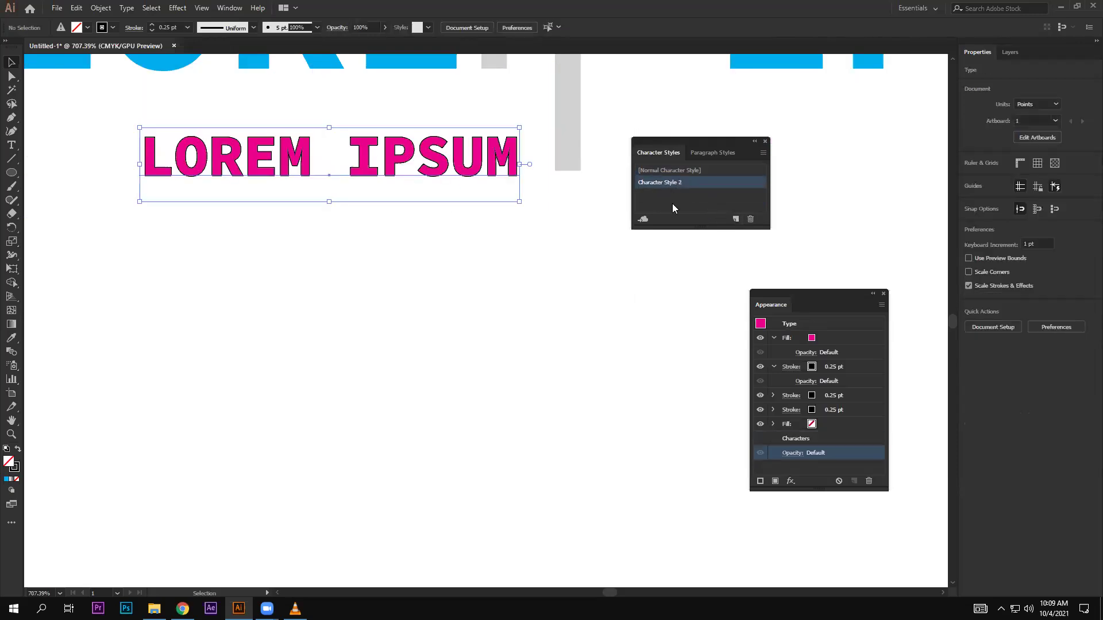
left_click(750, 219)
left_click(555, 319)
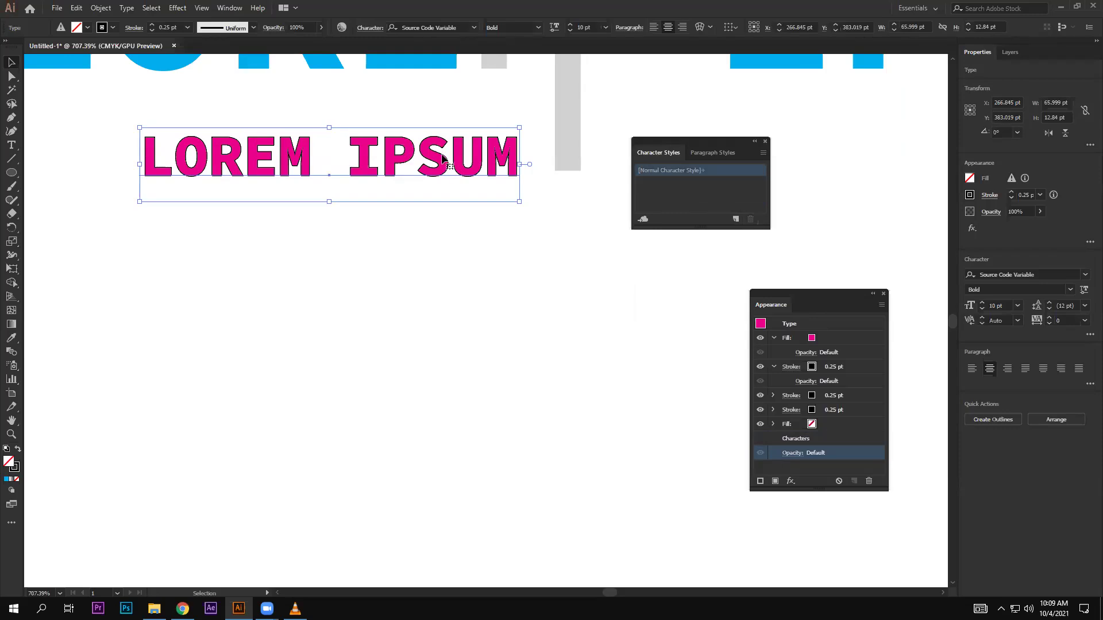
mouse_move(442, 161)
left_mouse_down()
mouse_move(433, 226)
mouse_move(469, 248)
mouse_move(427, 230)
left_mouse_up()
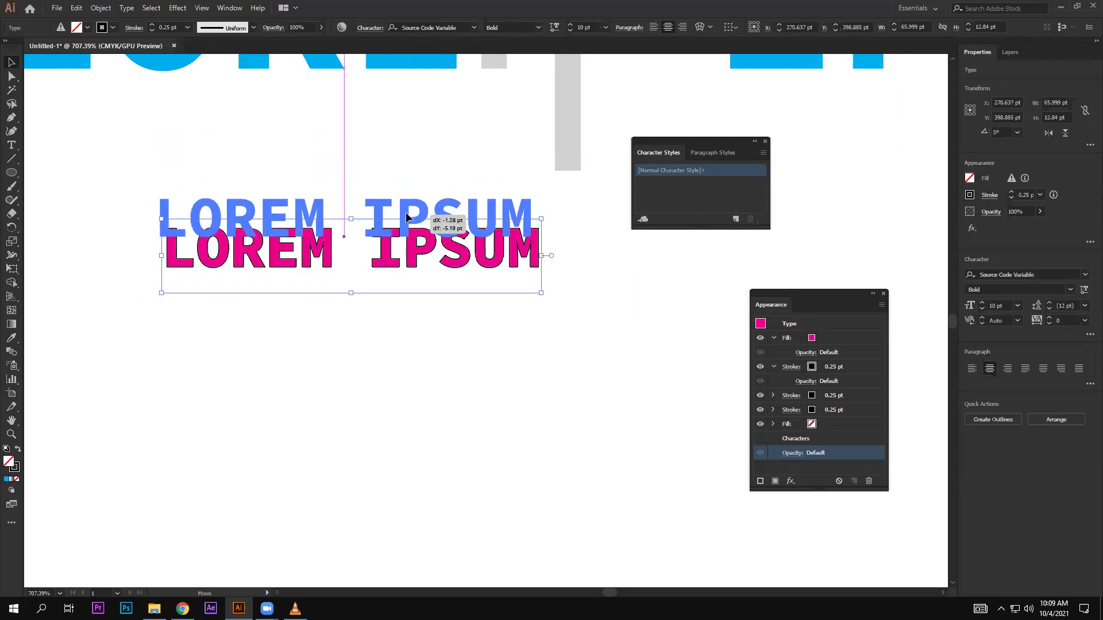
left_click(763, 153)
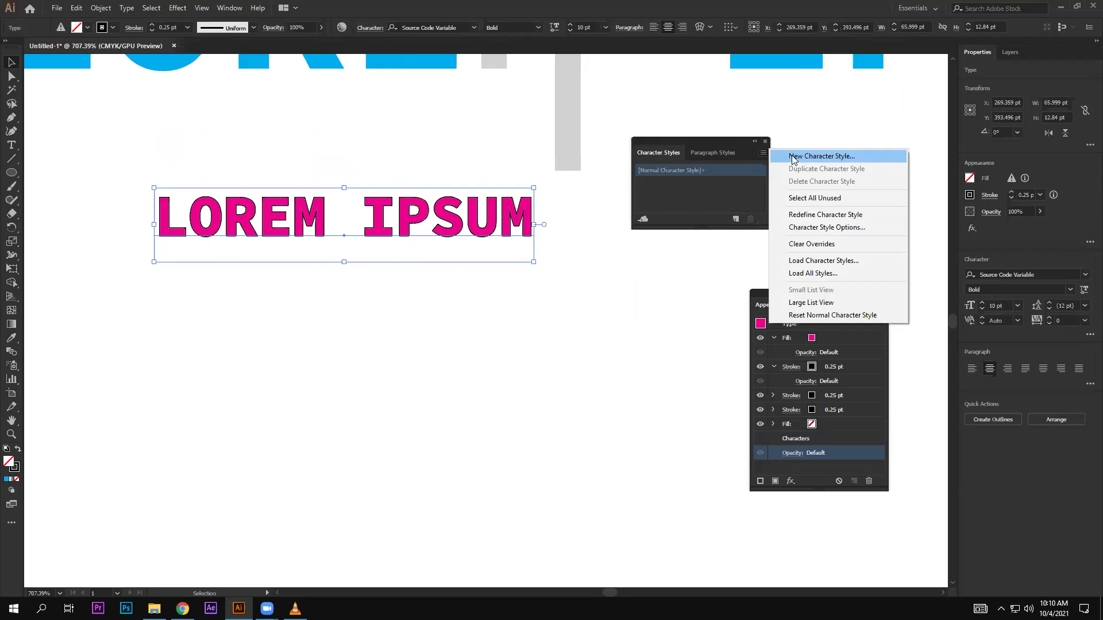
Create a new character style and rename it fdff
left_click(710, 204)
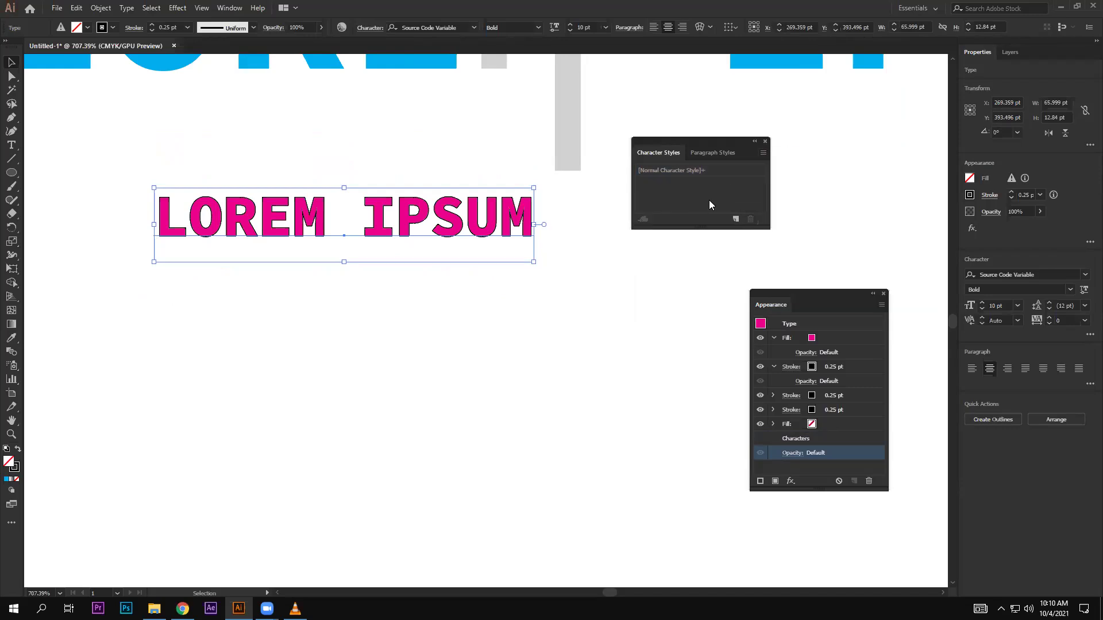
left_click(735, 219)
double_click(657, 182)
type("fdff")
key("Return")
left_click(731, 183)
Review the fdff style's Basic and Advanced Character Formats, then accept with OK
double_click(731, 183)
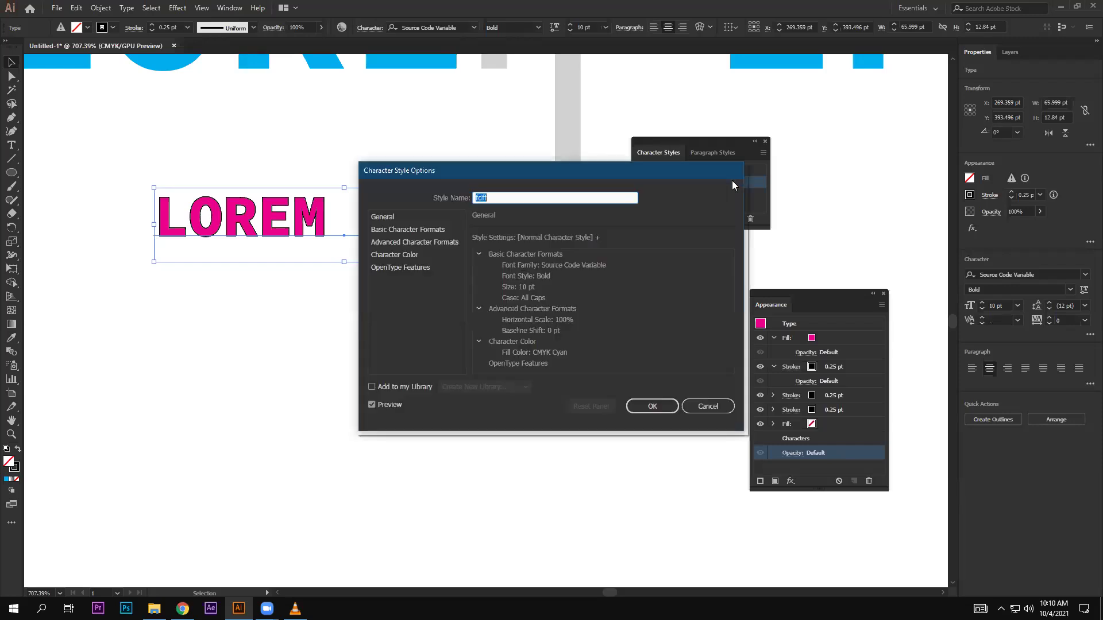
left_click_drag(593, 170, 347, 174)
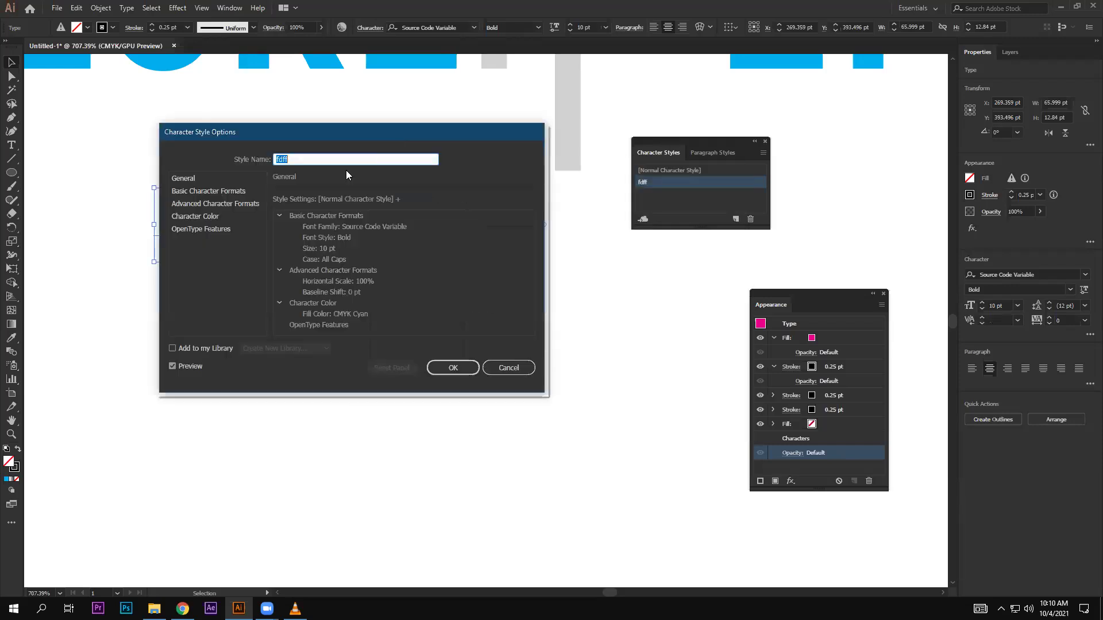
left_click(181, 178)
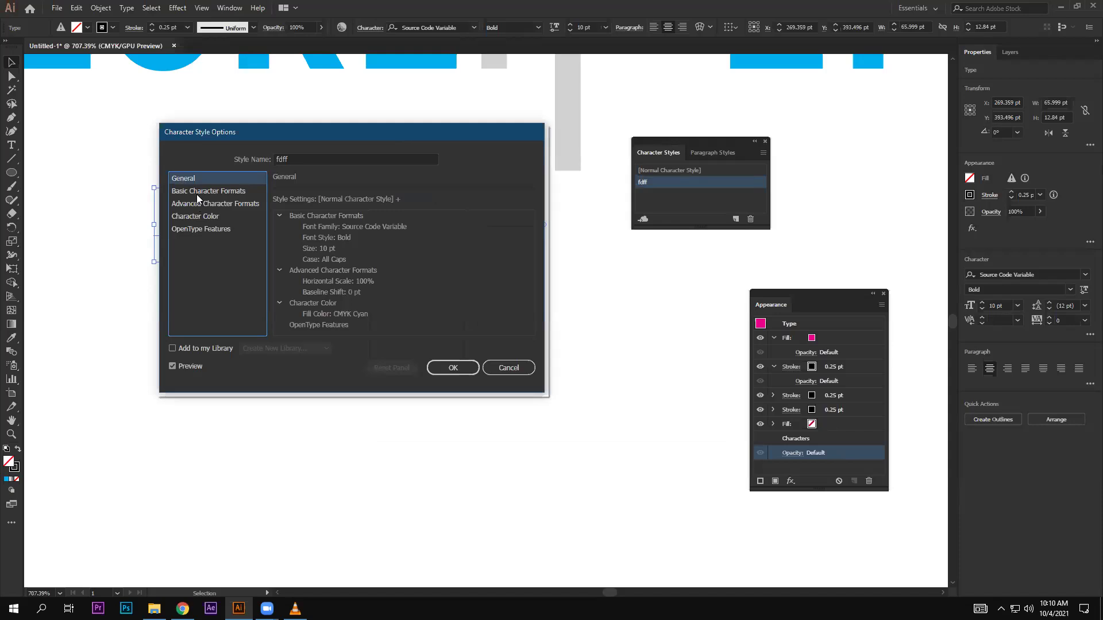
left_click(197, 193)
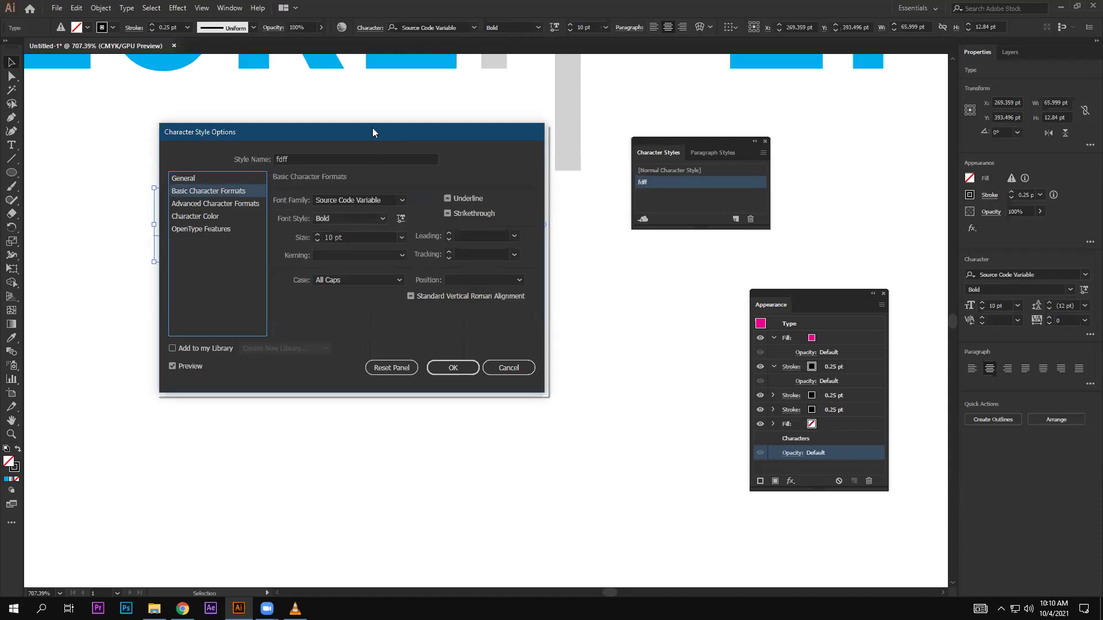
left_click_drag(373, 132, 418, 276)
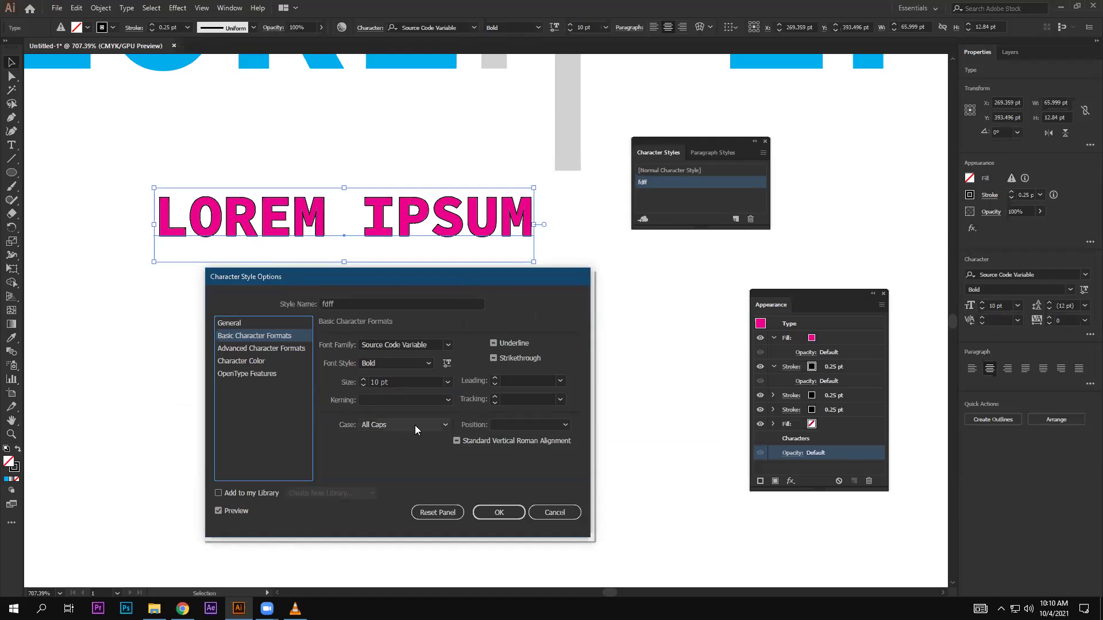
left_click(249, 348)
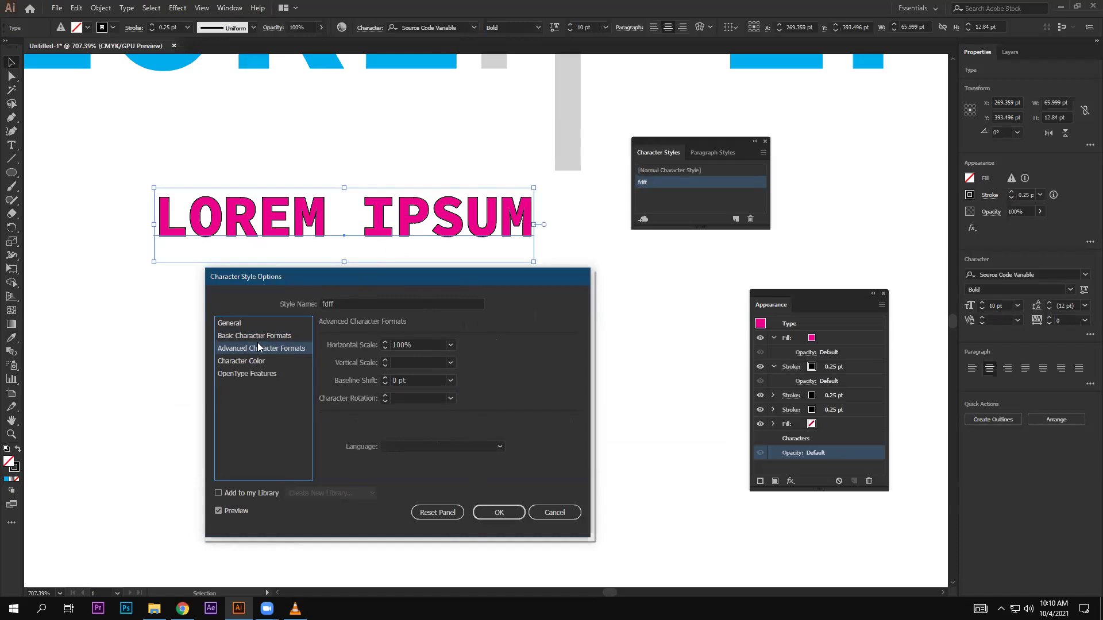
left_click(499, 512)
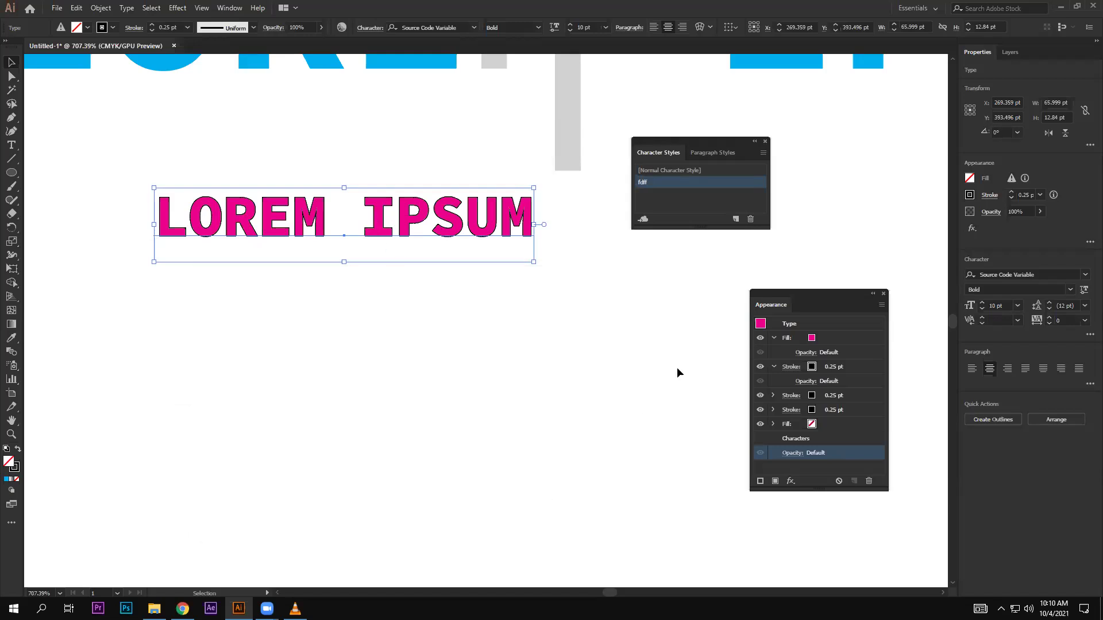
Add a placeholder LOREM IPSUM text and move it up and to the right
left_click(374, 405)
key("t")
left_click(306, 386)
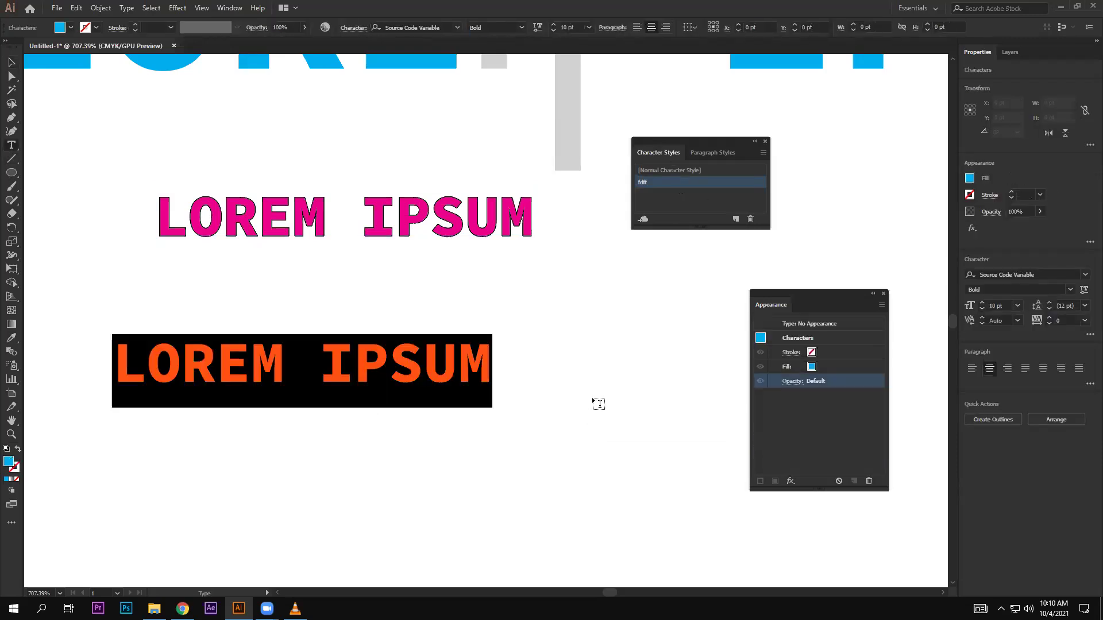
left_click(12, 62)
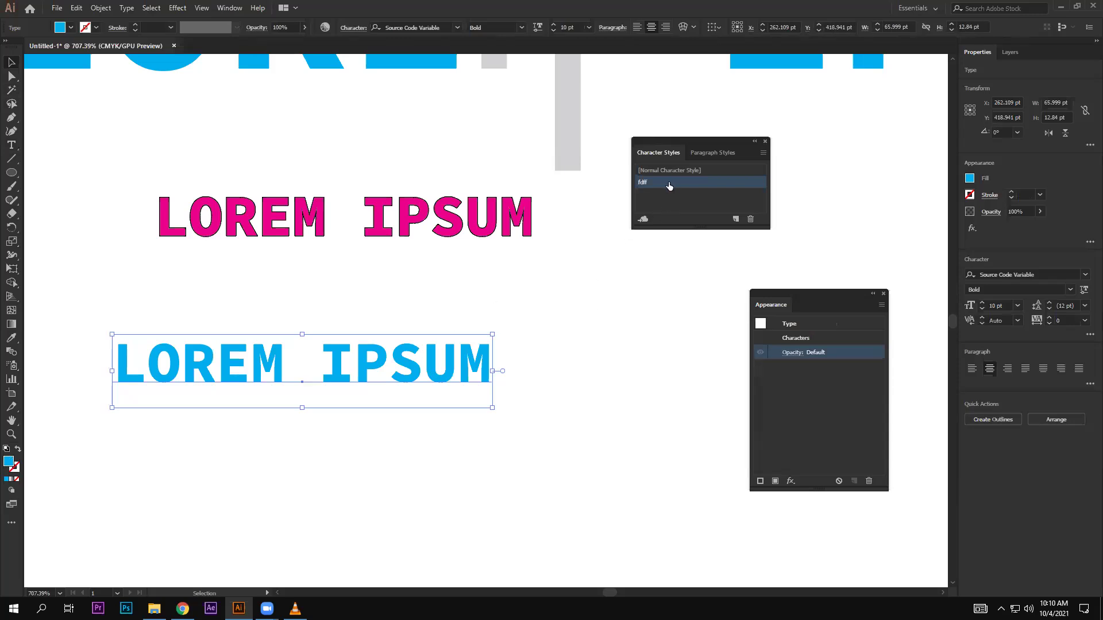
left_click(562, 377)
left_click(429, 377)
left_click_drag(308, 365, 433, 337)
left_click(186, 307)
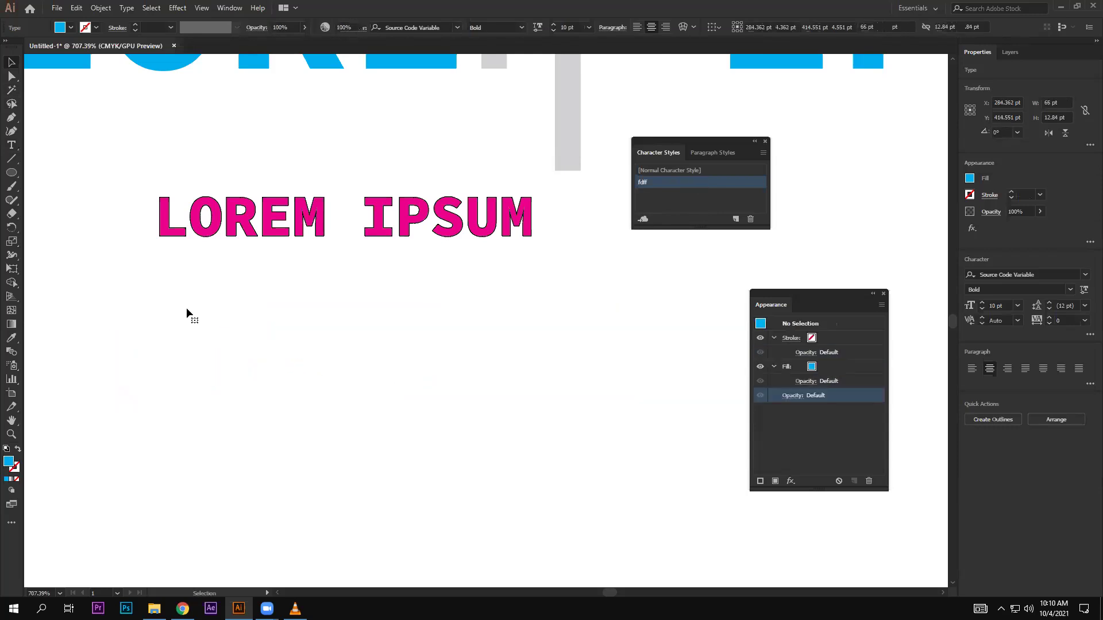
Add a blue LOREM IPSUM line below the magenta heading and reduce its font size
key("t")
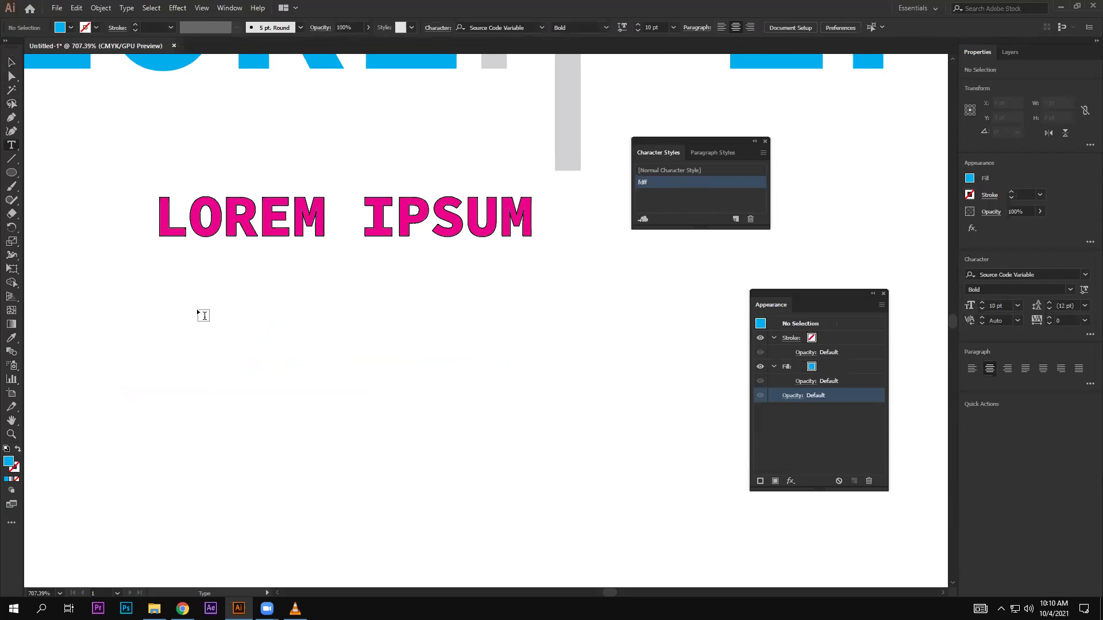
left_click(203, 315)
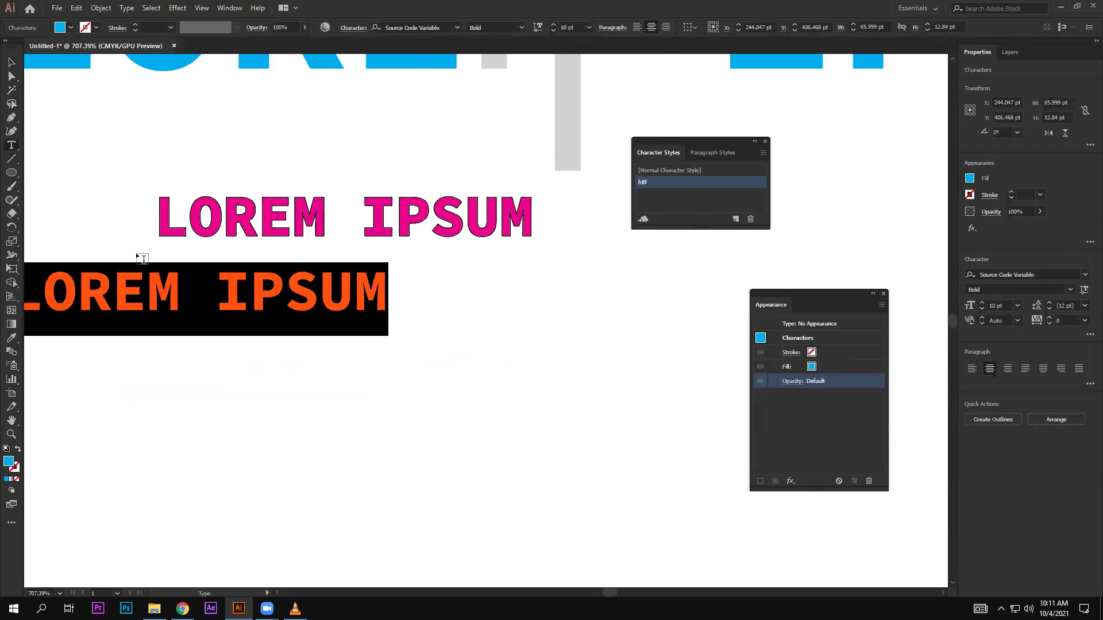
left_click(11, 61)
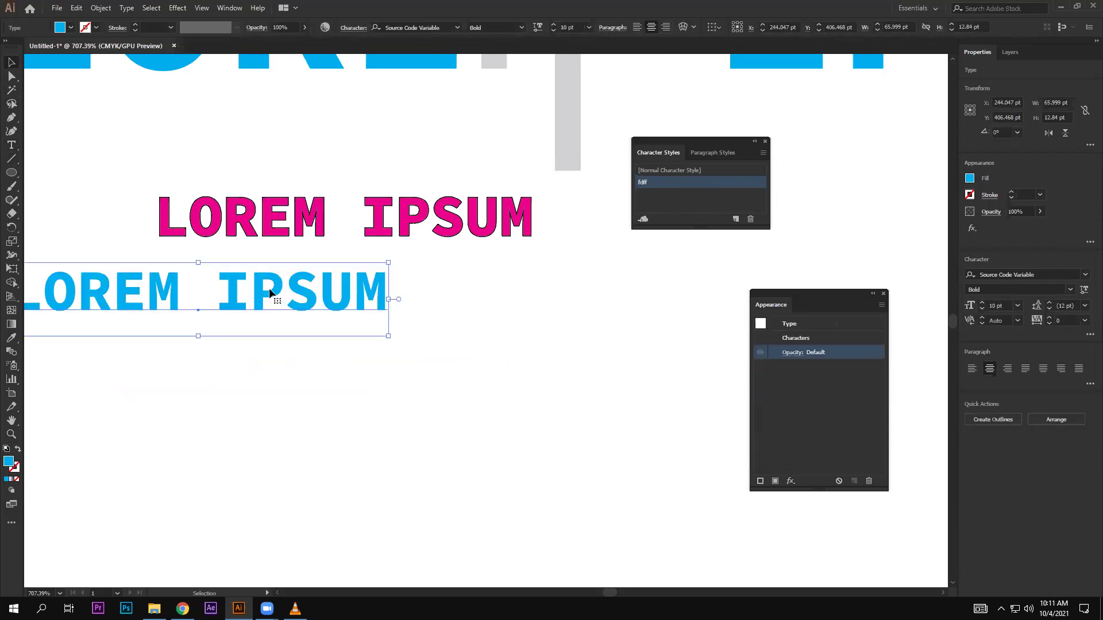
left_click_drag(268, 287, 401, 298)
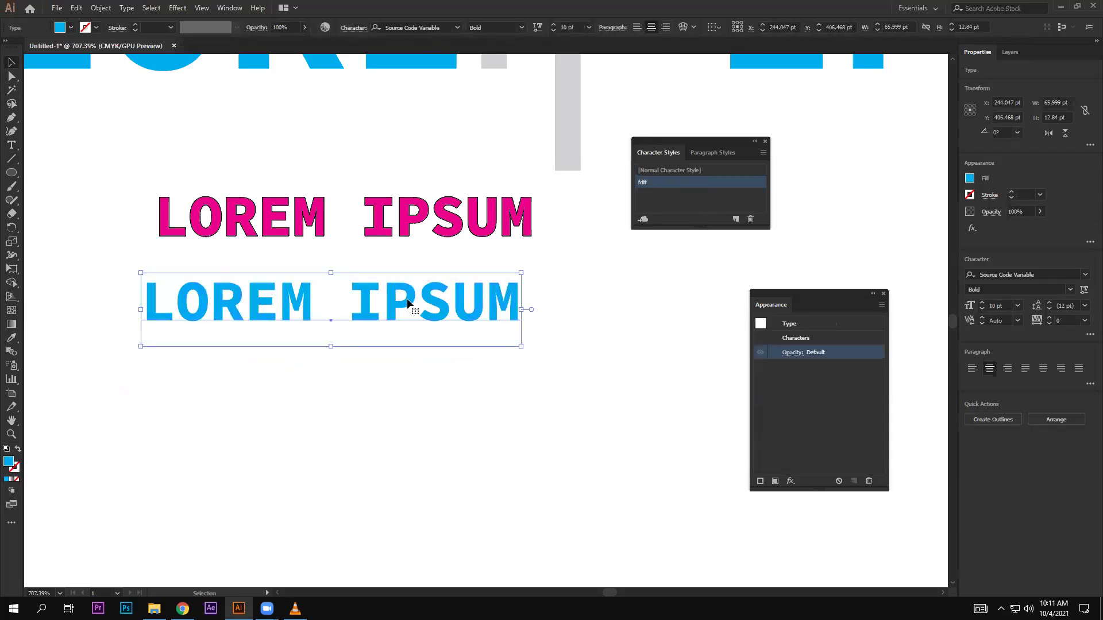
left_click(555, 30)
left_click(554, 30)
left_click(423, 329)
Apply the fdff character style to the small blue LOREM IPSUM text
left_click(373, 315)
left_click(690, 182)
left_click(445, 229)
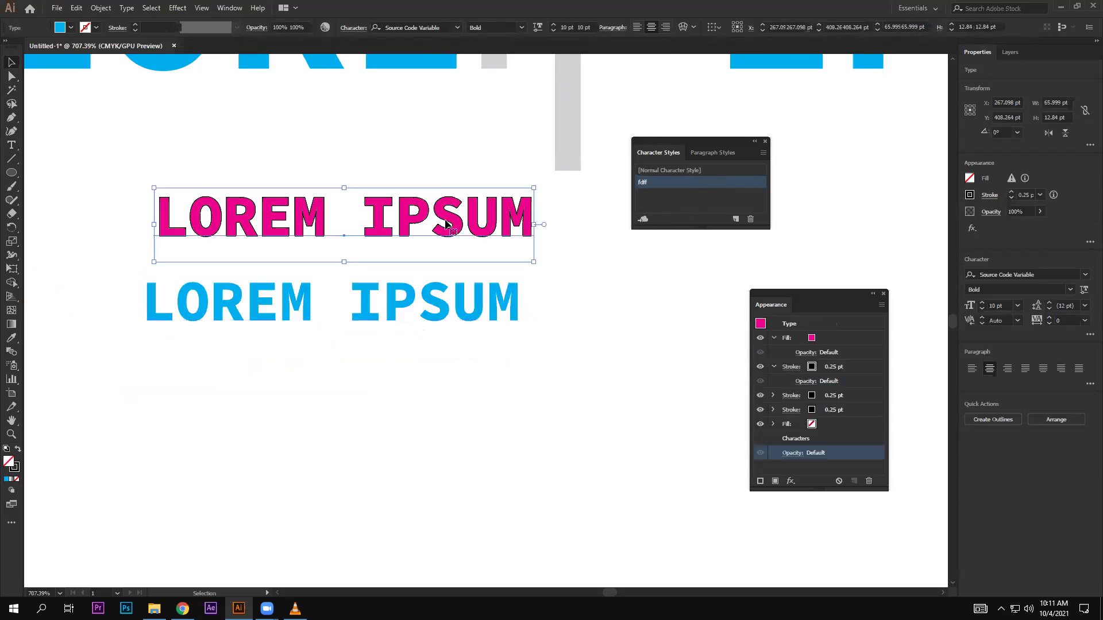
left_click(428, 311)
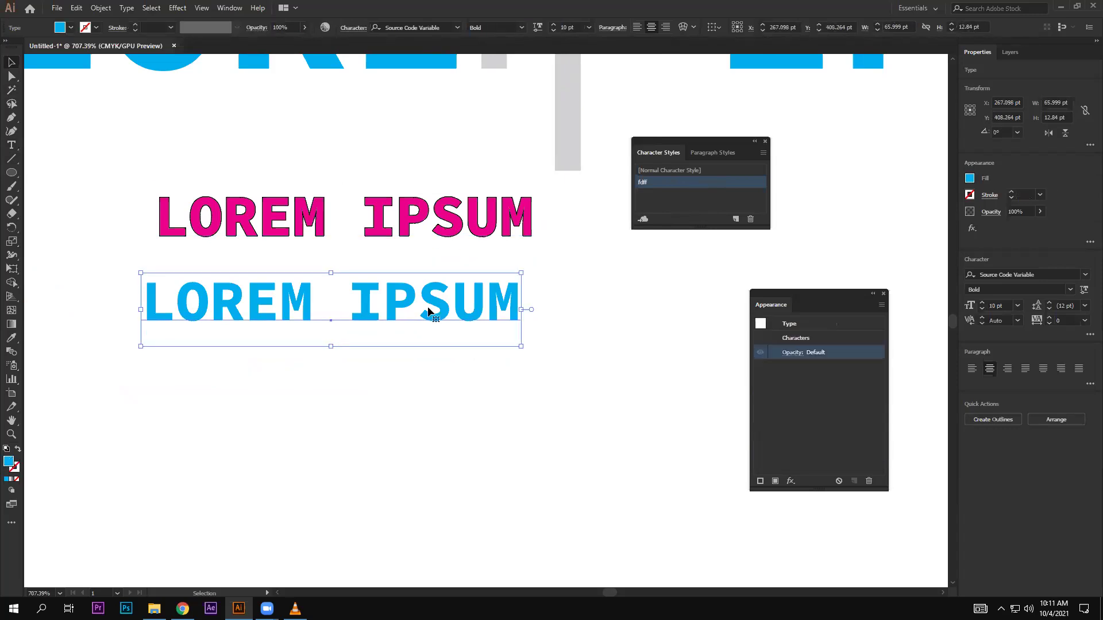
left_click(549, 344)
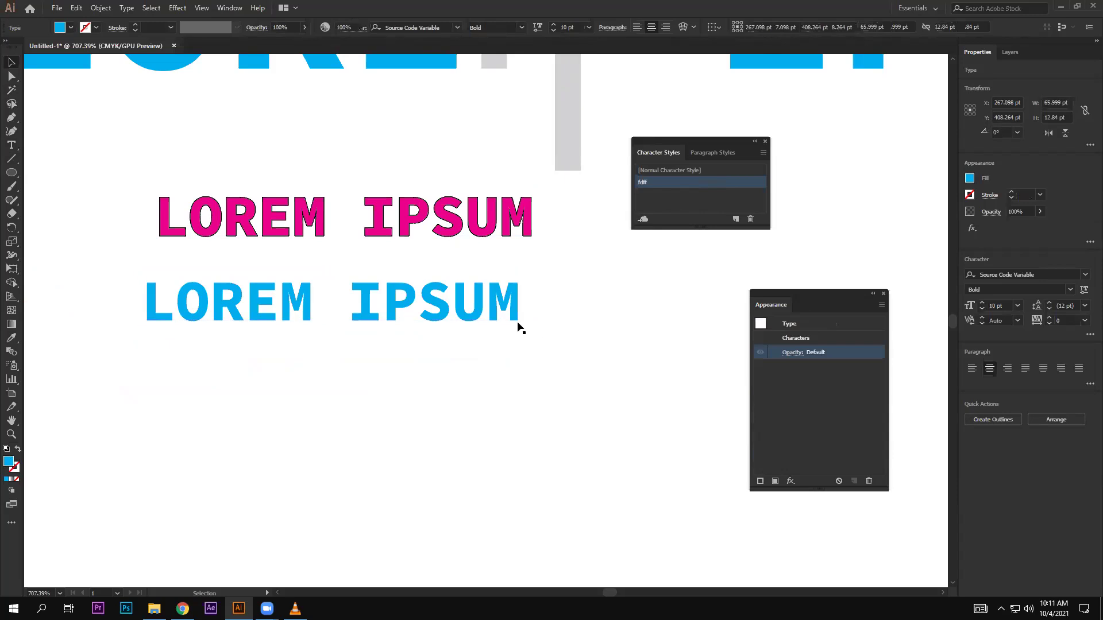
left_click(512, 310)
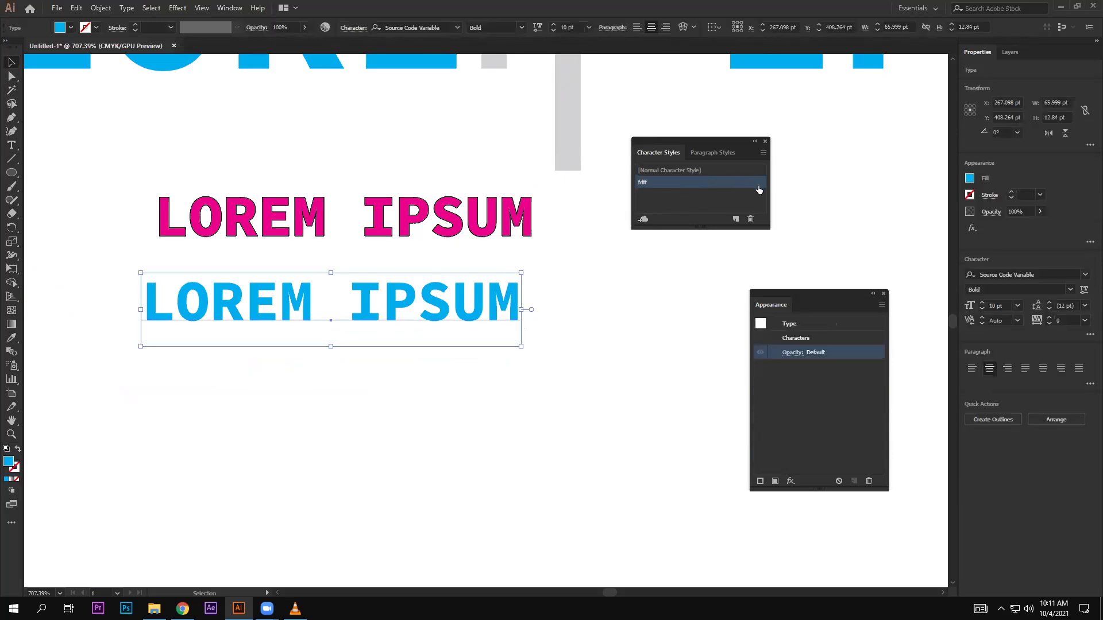
Inspect the fdff style's Character Color settings, then close without changes
double_click(757, 185)
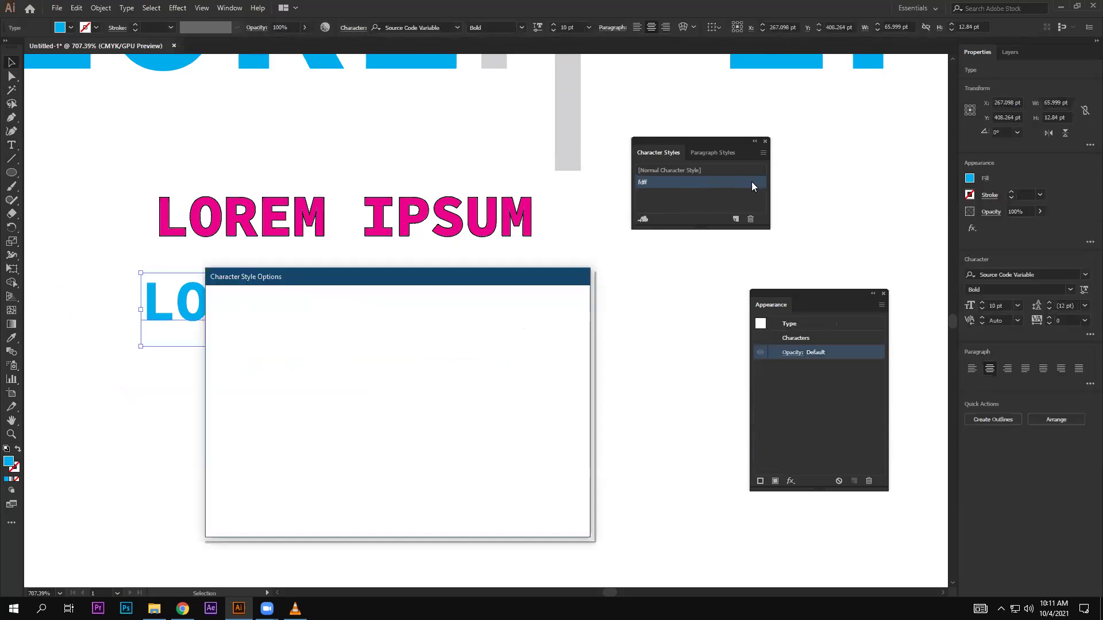
left_click_drag(431, 277, 642, 147)
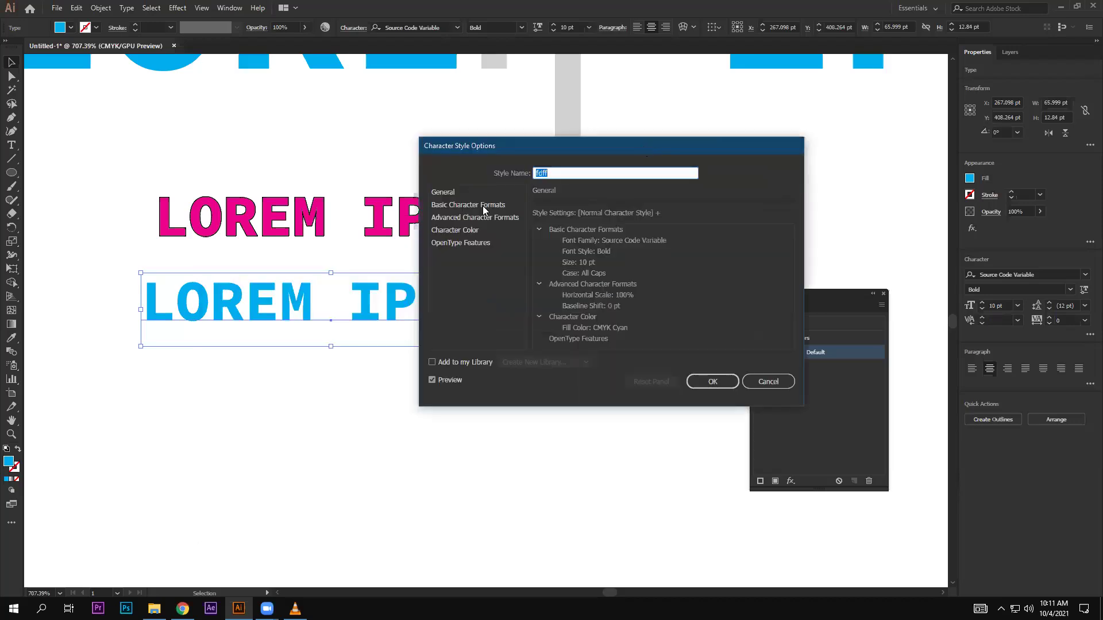
left_click(452, 231)
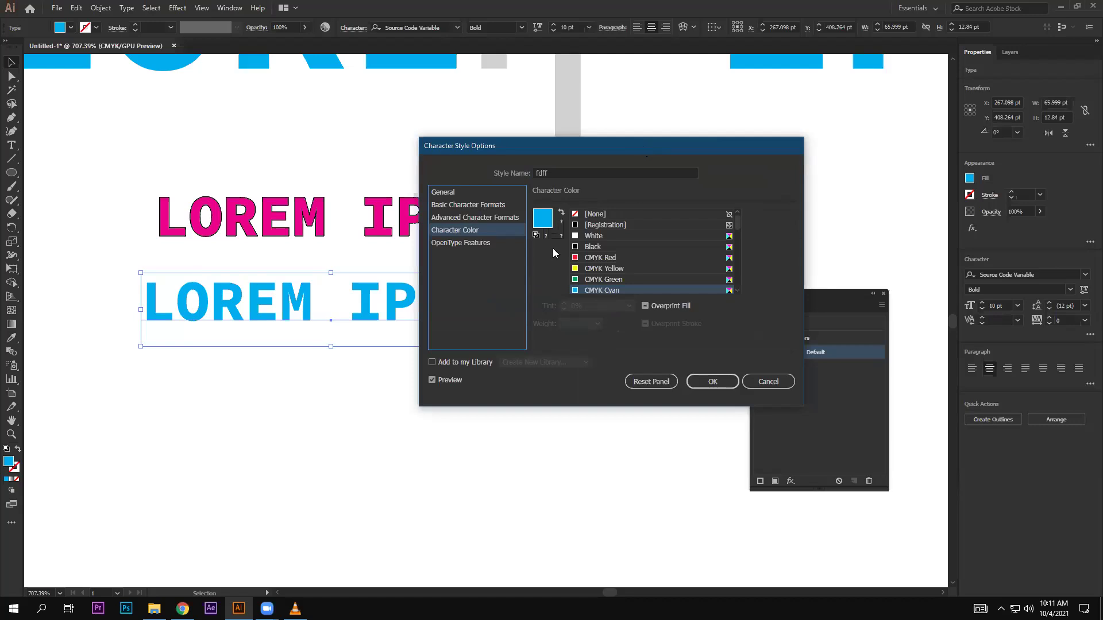
scroll(604, 269, "down", 2)
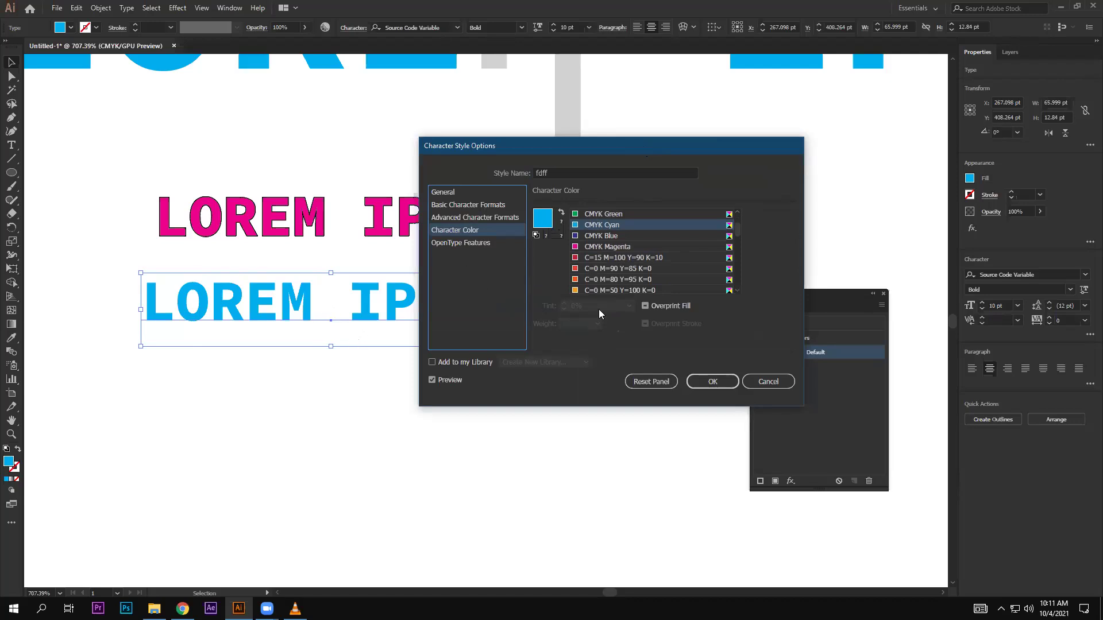
left_click(764, 381)
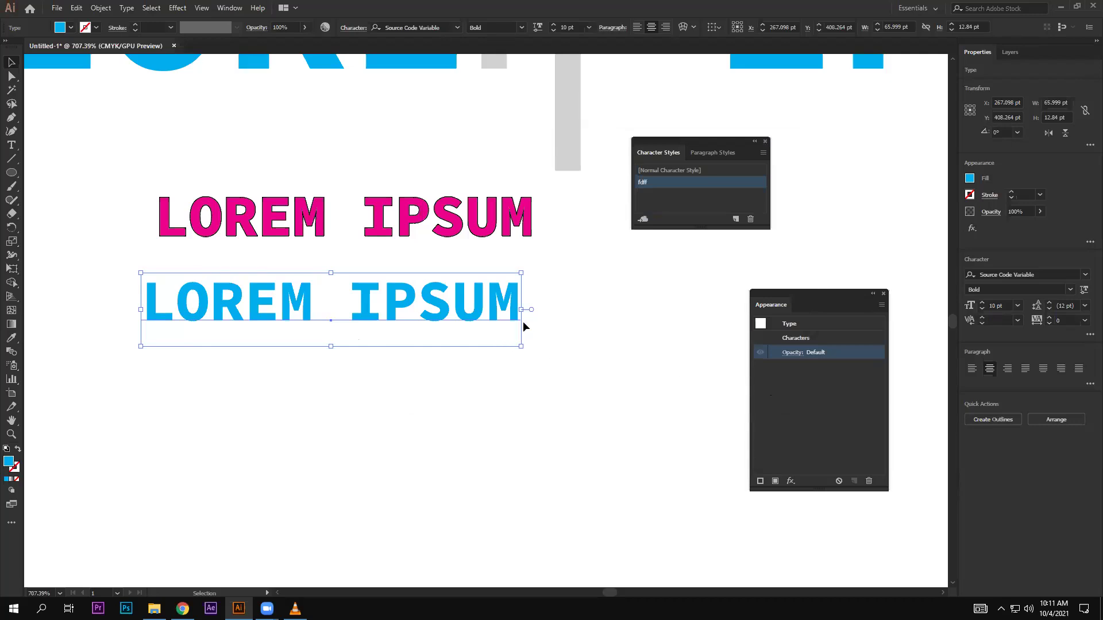
left_click(587, 317)
Move the magenta text higher, then reopen fdff's colour settings and confirm them
left_click(503, 230)
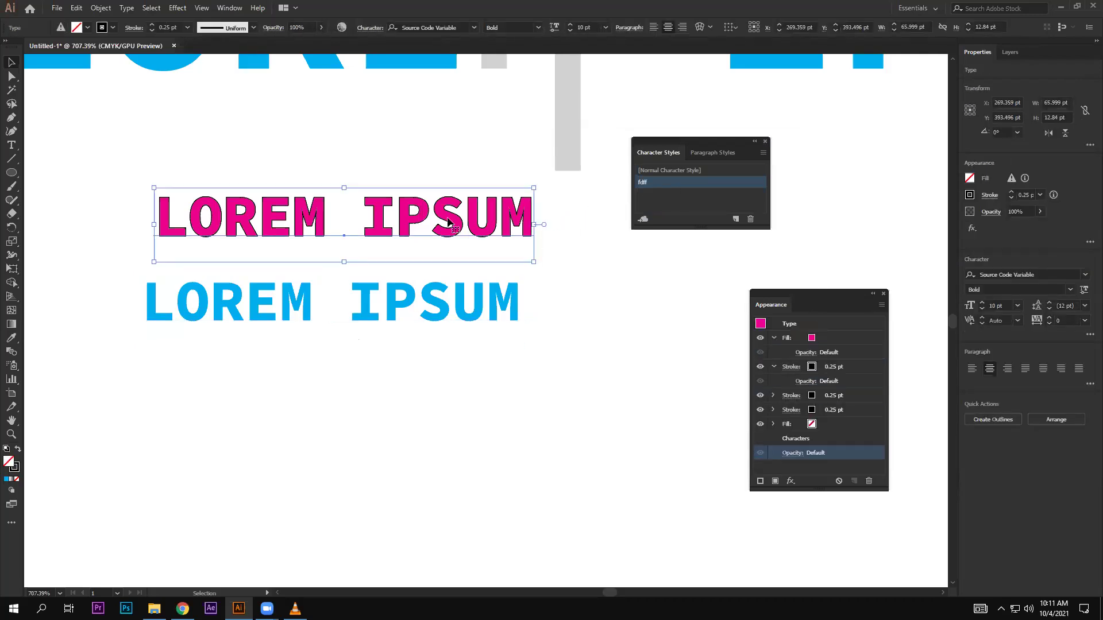
left_click_drag(418, 210, 407, 165)
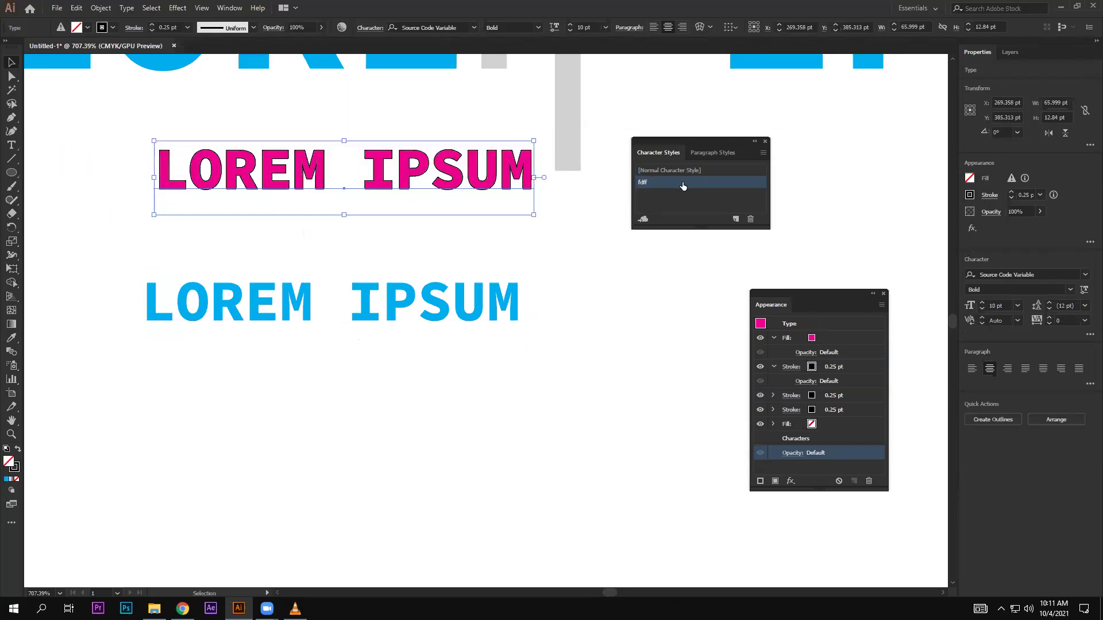
double_click(711, 182)
left_click(451, 232)
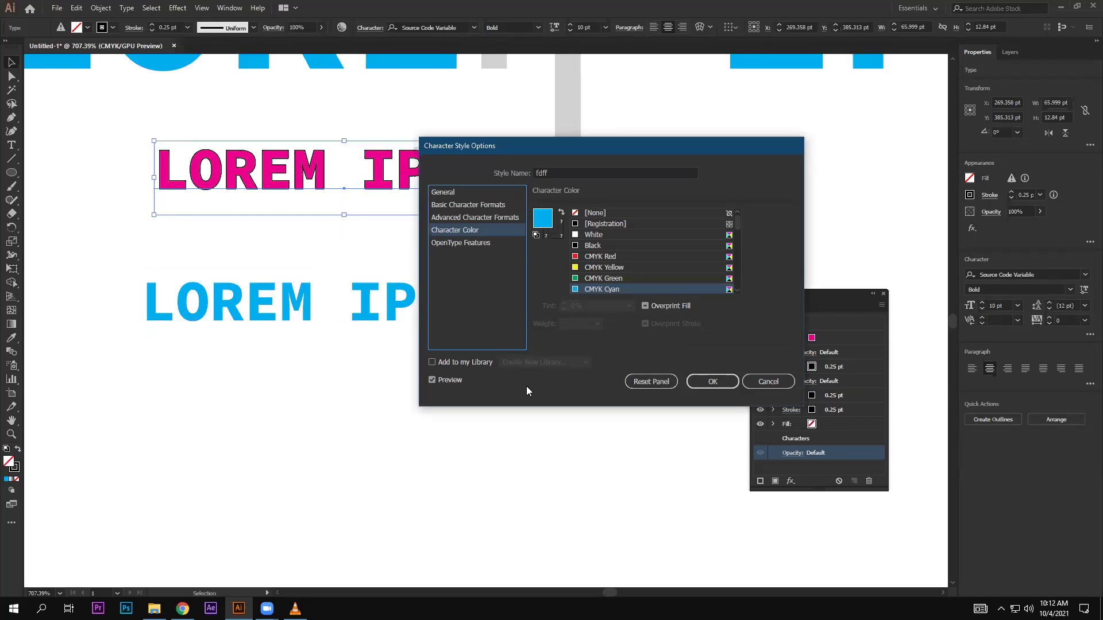
key("Return")
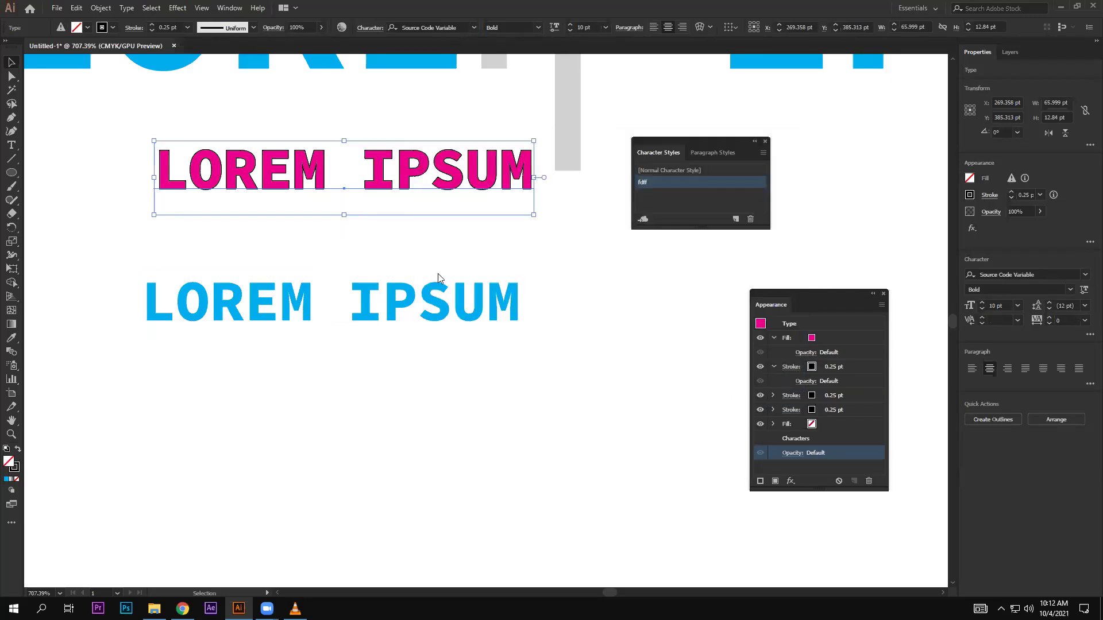
Shift the pink LOREM IPSUM left and move the blue LOREM IPSUM up-left beneath it
left_click_drag(388, 180, 361, 192)
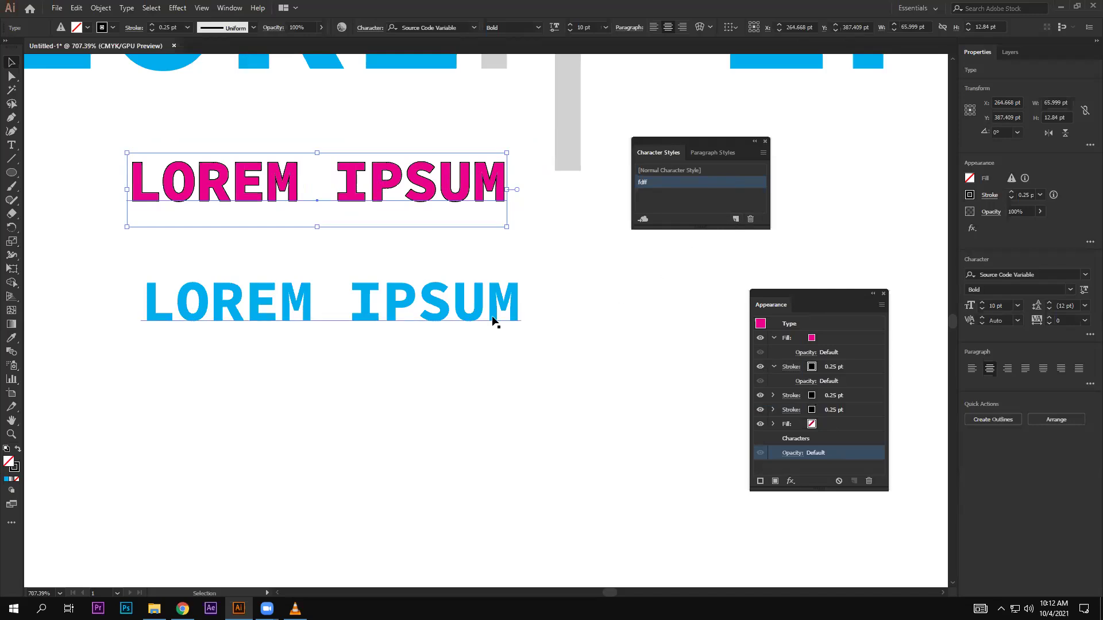
left_click(500, 350)
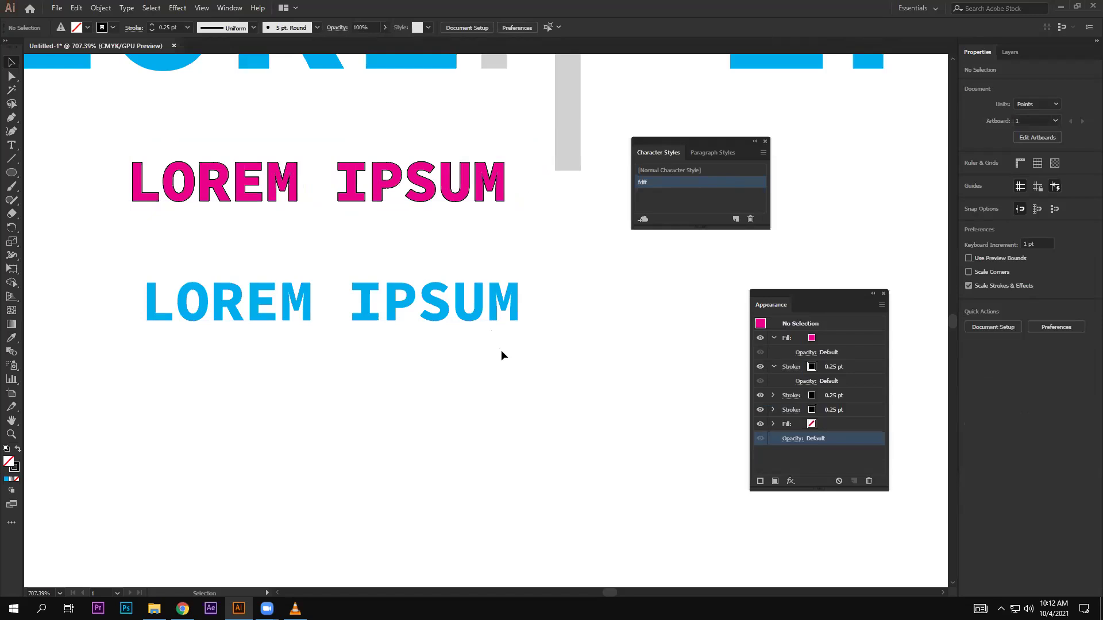
left_click(451, 194)
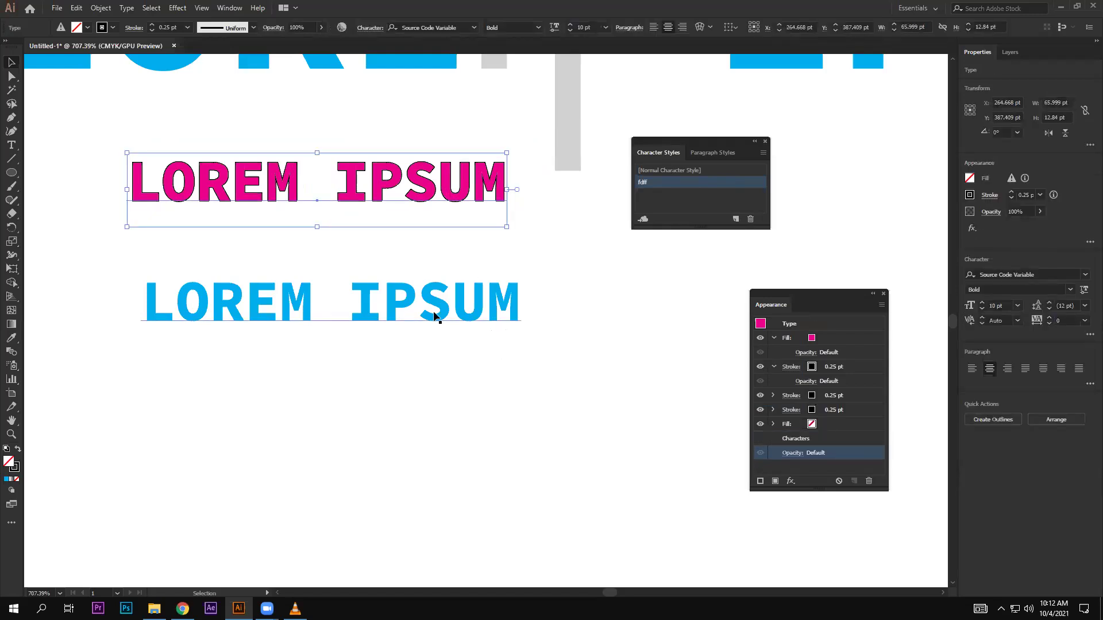
left_click_drag(435, 316, 398, 281)
left_click(438, 399)
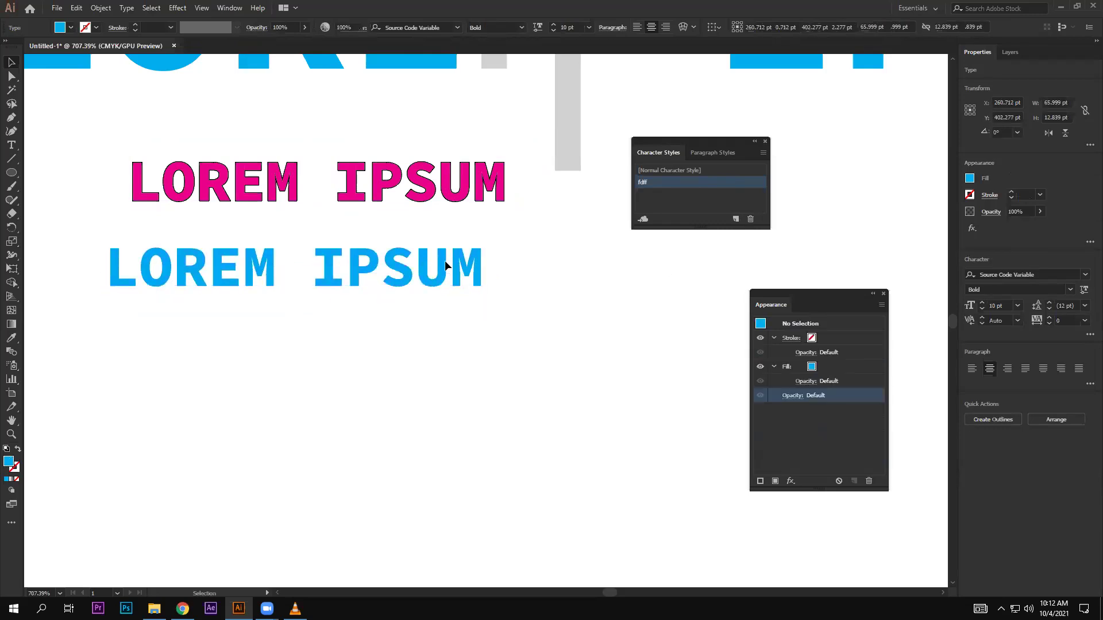
Draw a new area text frame below the blue title
key("p")
key("t")
left_click_drag(405, 331, 521, 474)
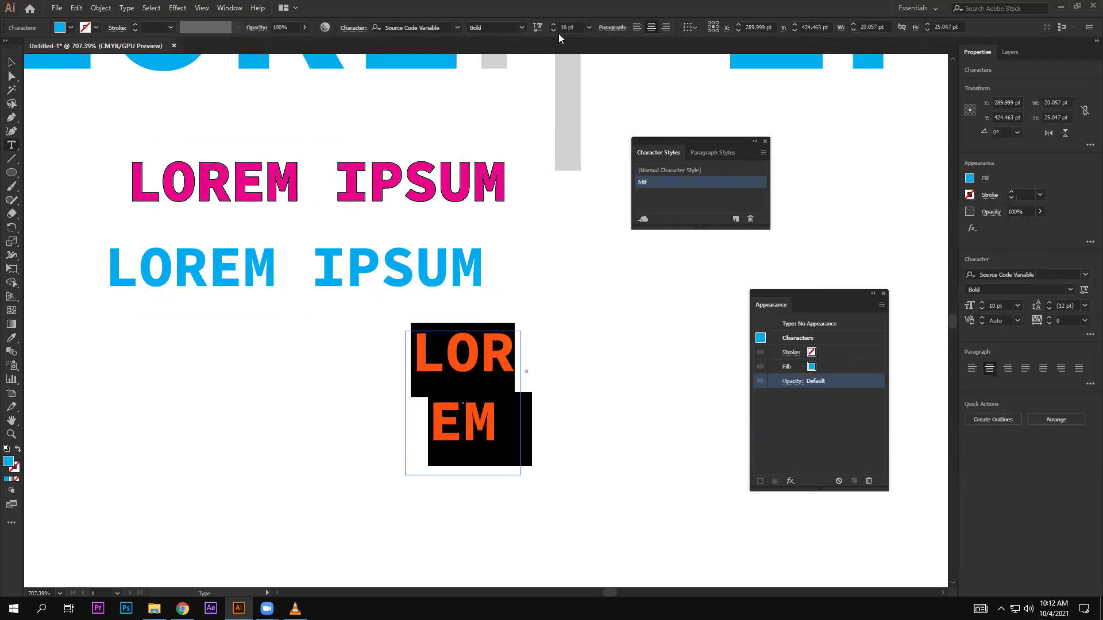
Fill the new frame with placeholder text set to 1 pt
left_click(553, 30)
left_click(553, 29)
left_click(553, 30)
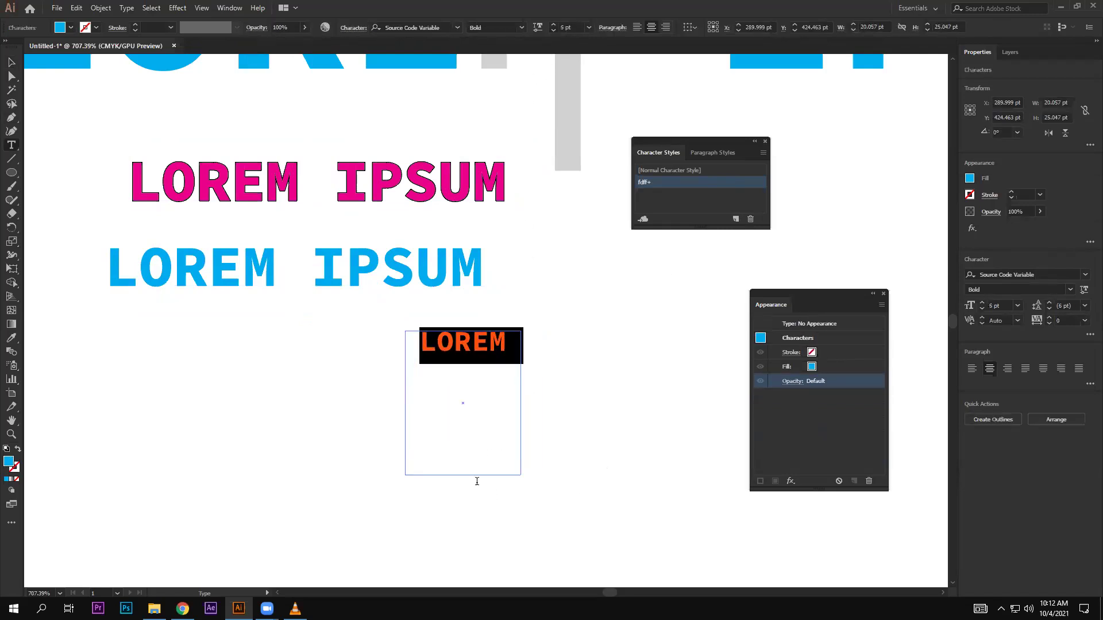
key("ctrl+shift+comma")
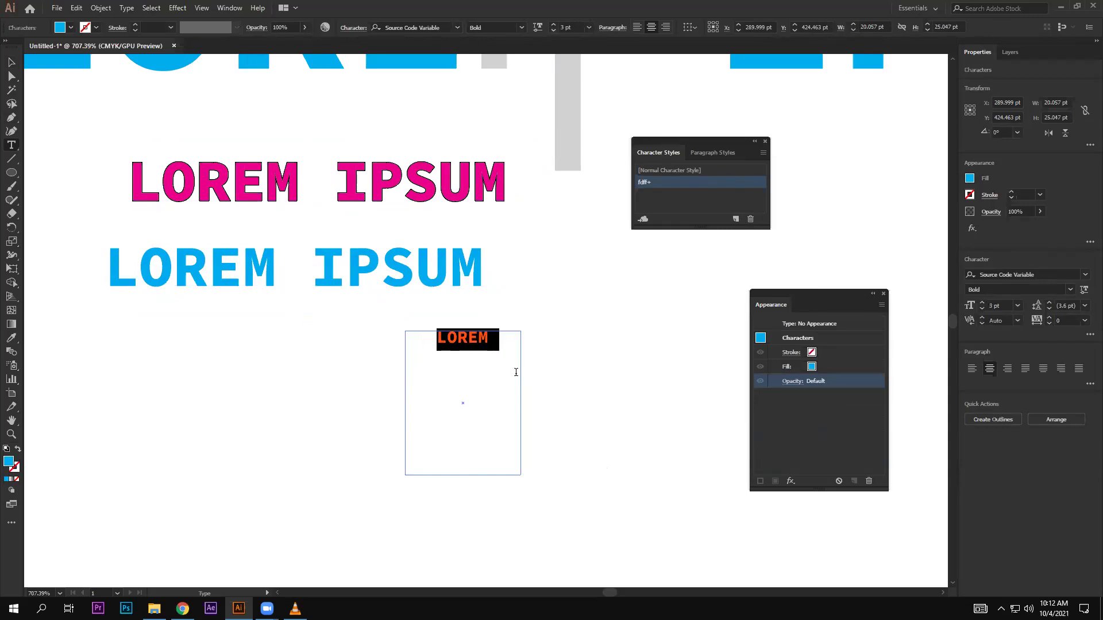
right_click(454, 199)
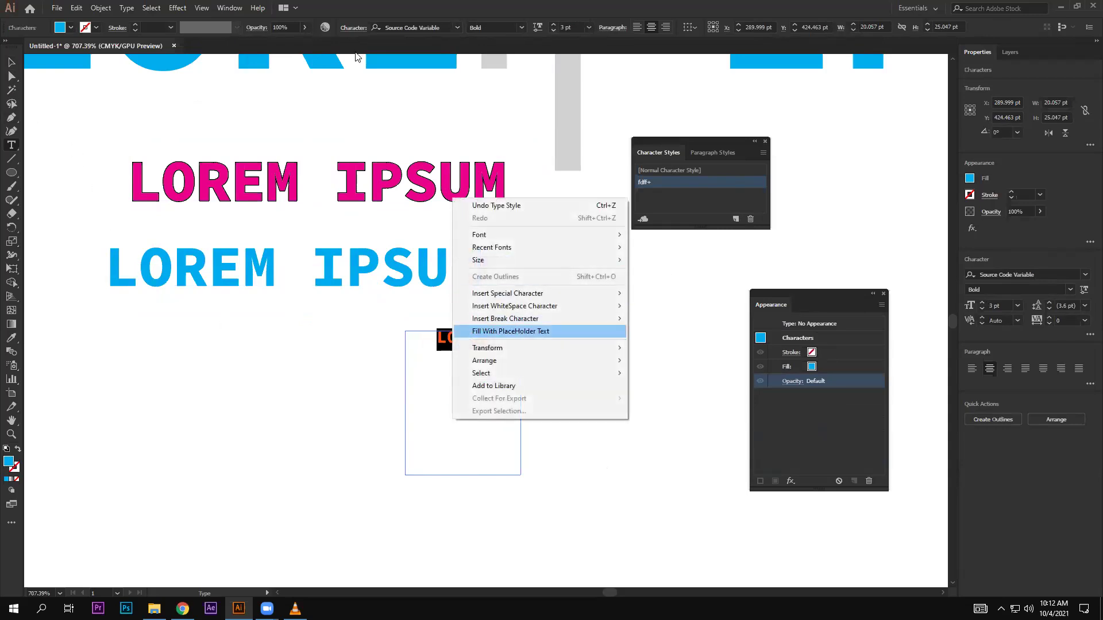
left_click(511, 332)
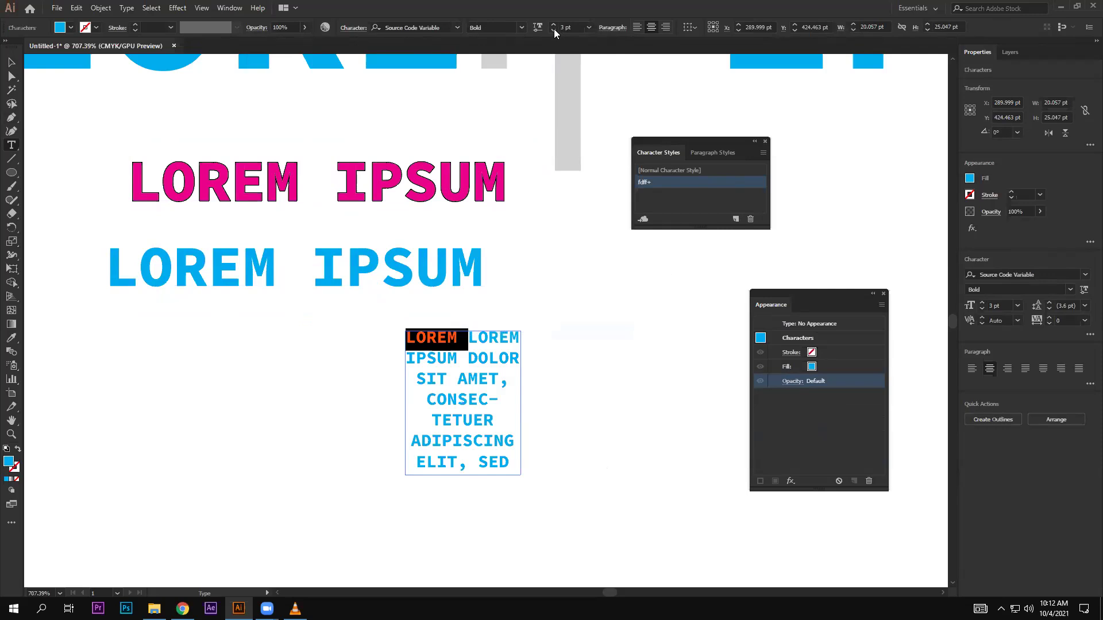
key("Escape")
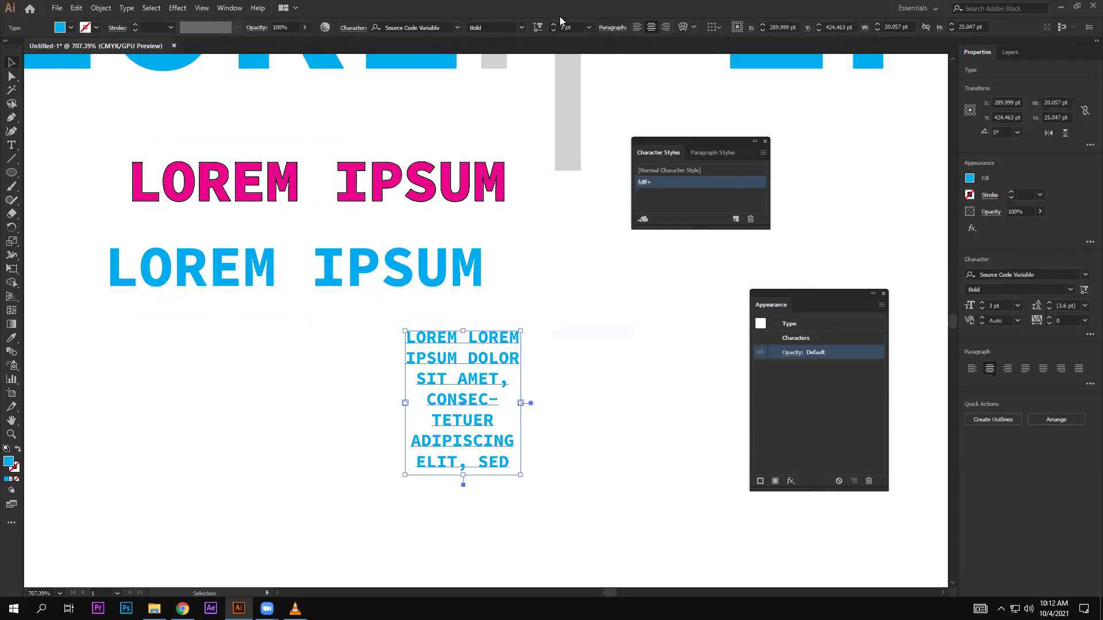
double_click(553, 30)
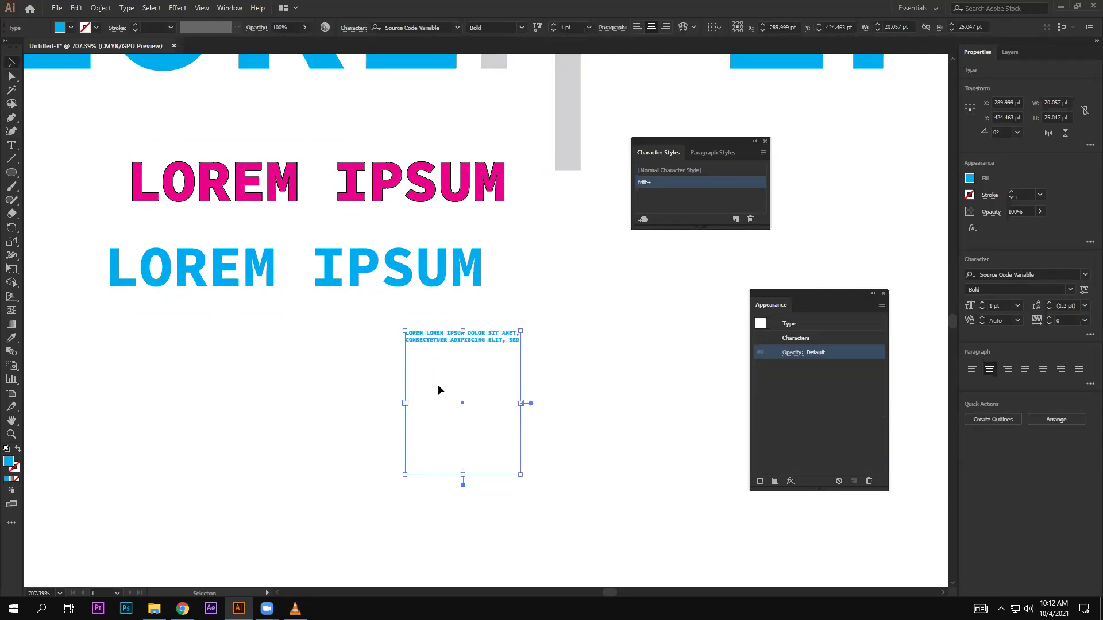
right_click(437, 390)
left_click(523, 297)
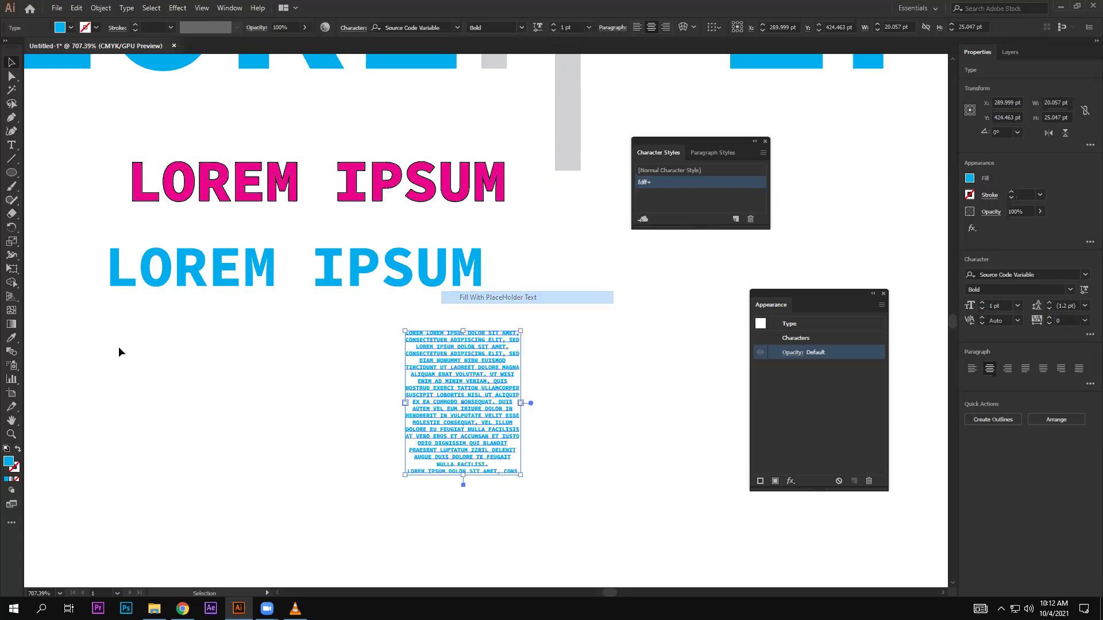
double_click(450, 379)
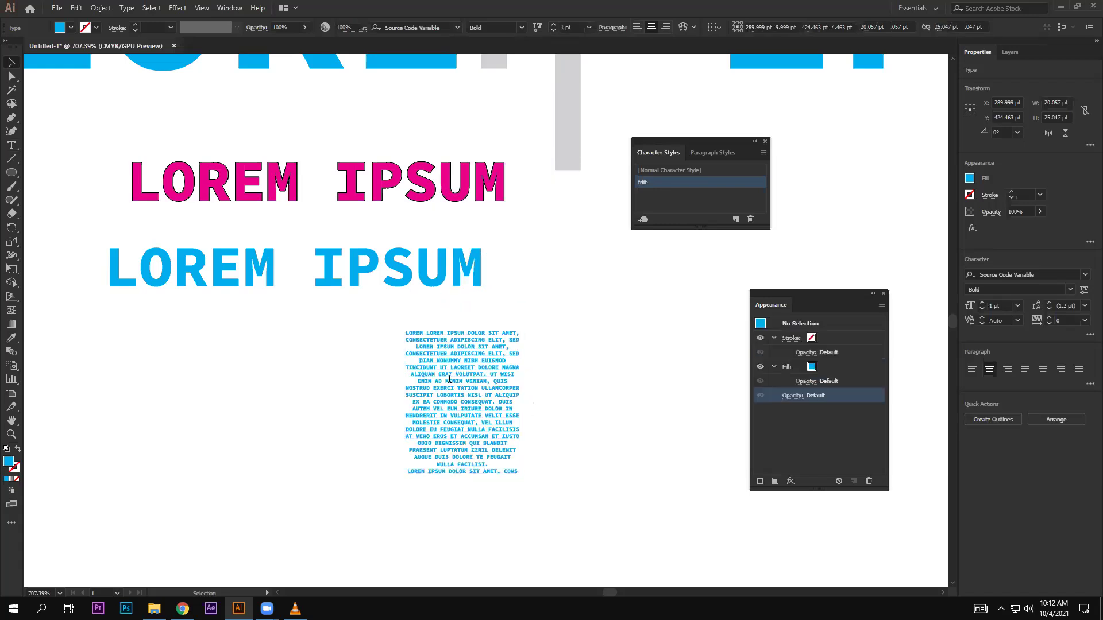
key("Escape")
left_click(454, 387)
Split the placeholder text into three paragraphs at MINIM and VERO
double_click(454, 387)
left_click(453, 387)
key("Return")
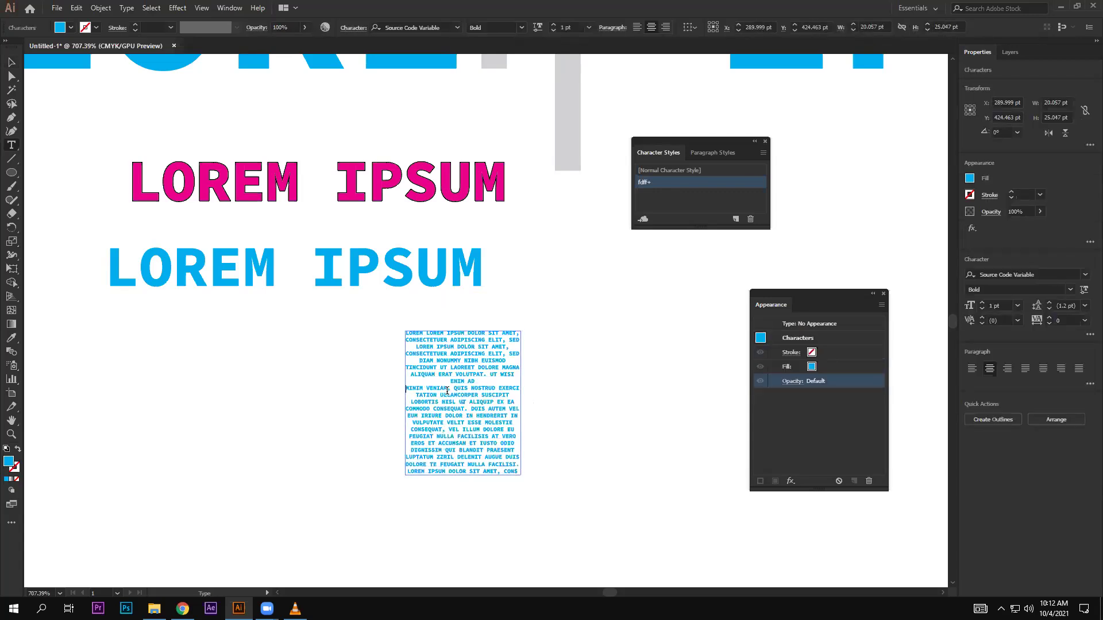
key("Return")
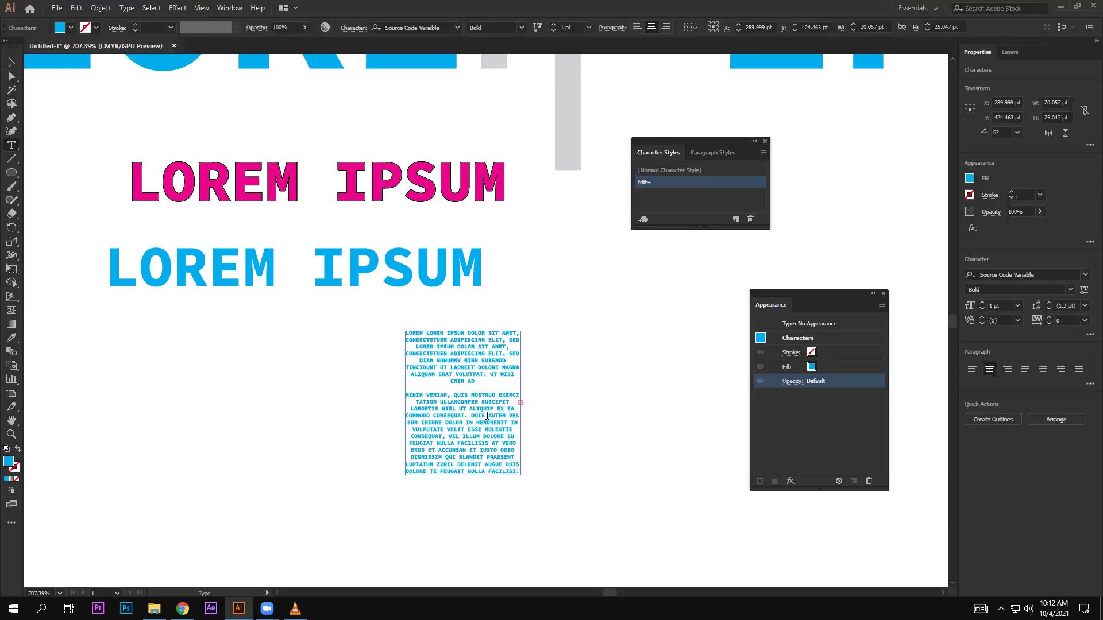
left_click(500, 444)
key("Return")
key("Return")
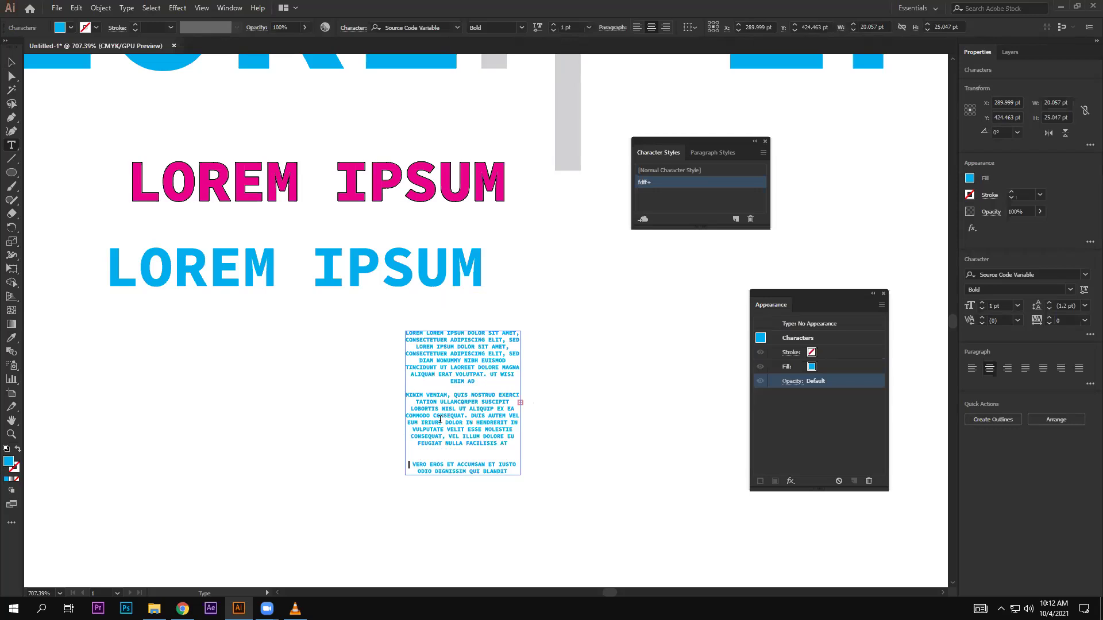
Make the middle paragraph italic and move the frame up and to the right
left_click_drag(510, 446, 414, 388)
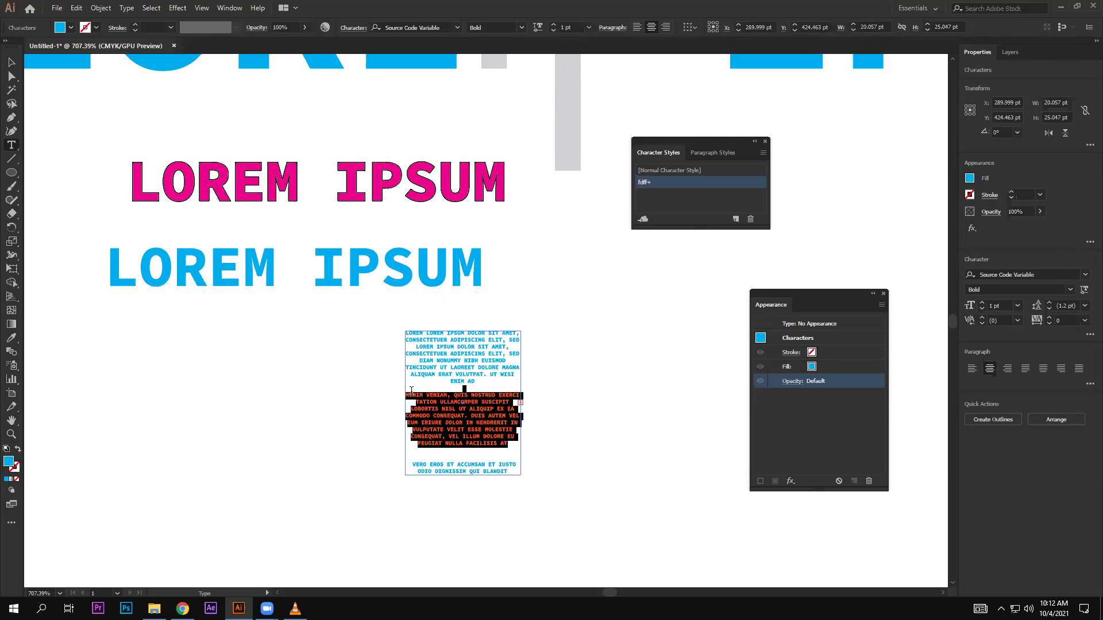
left_click(520, 28)
left_click(498, 127)
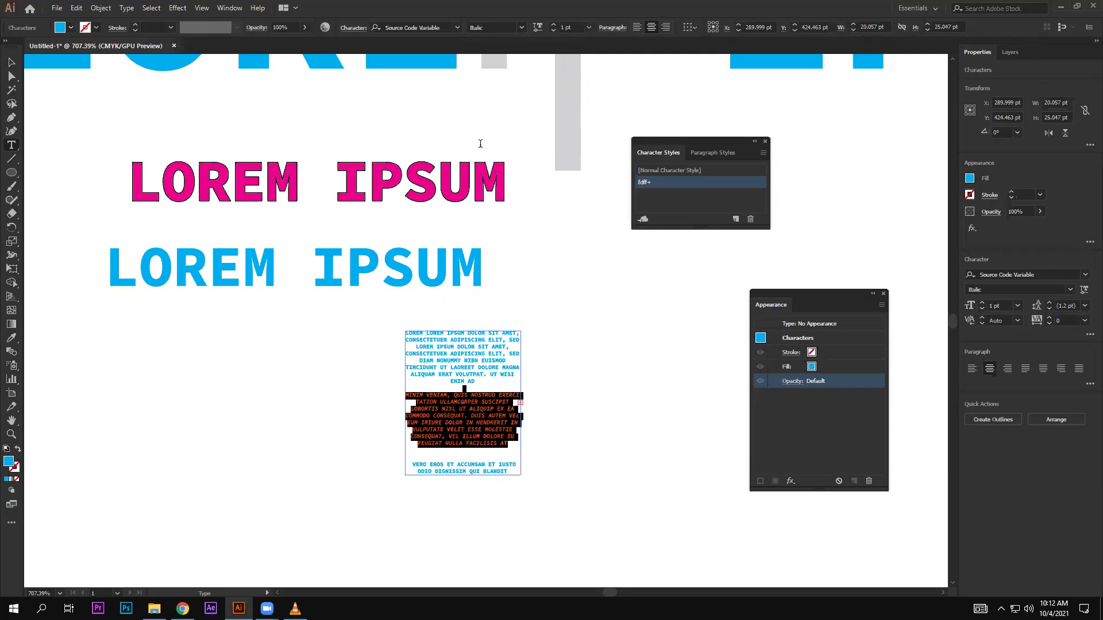
left_click(11, 62)
left_click(572, 359)
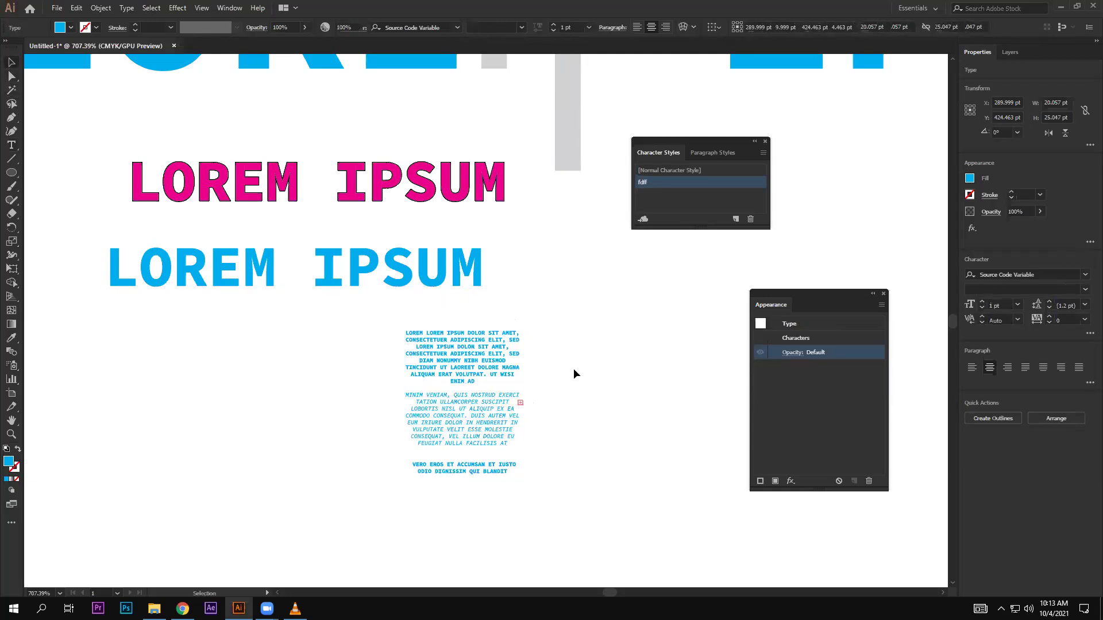
left_click(470, 427)
mouse_move(509, 407)
left_mouse_down()
mouse_move(711, 152)
mouse_move(735, 223)
left_mouse_up()
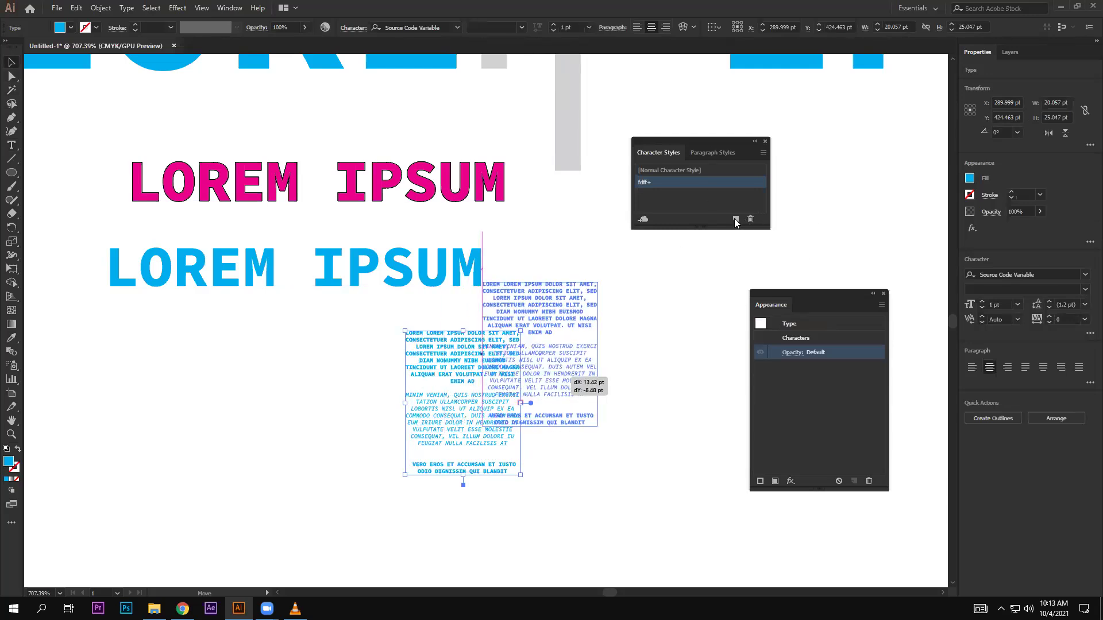
Create and apply Paragraph Style 1, inspect its options, then delete the LOR EM frame
left_click(712, 152)
left_click(735, 218)
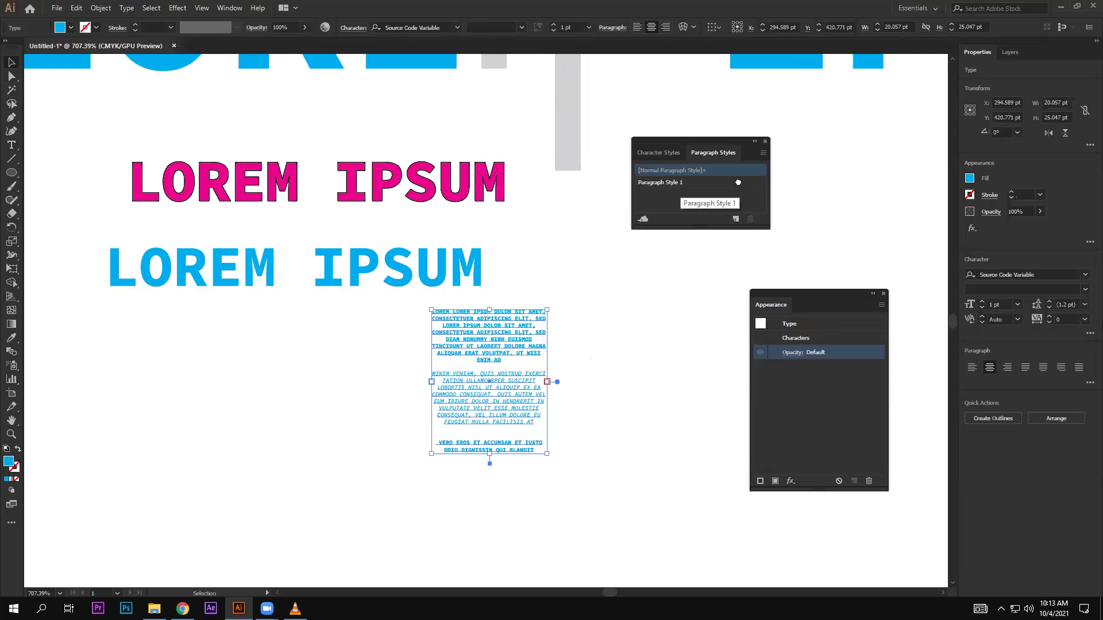
left_click(738, 182)
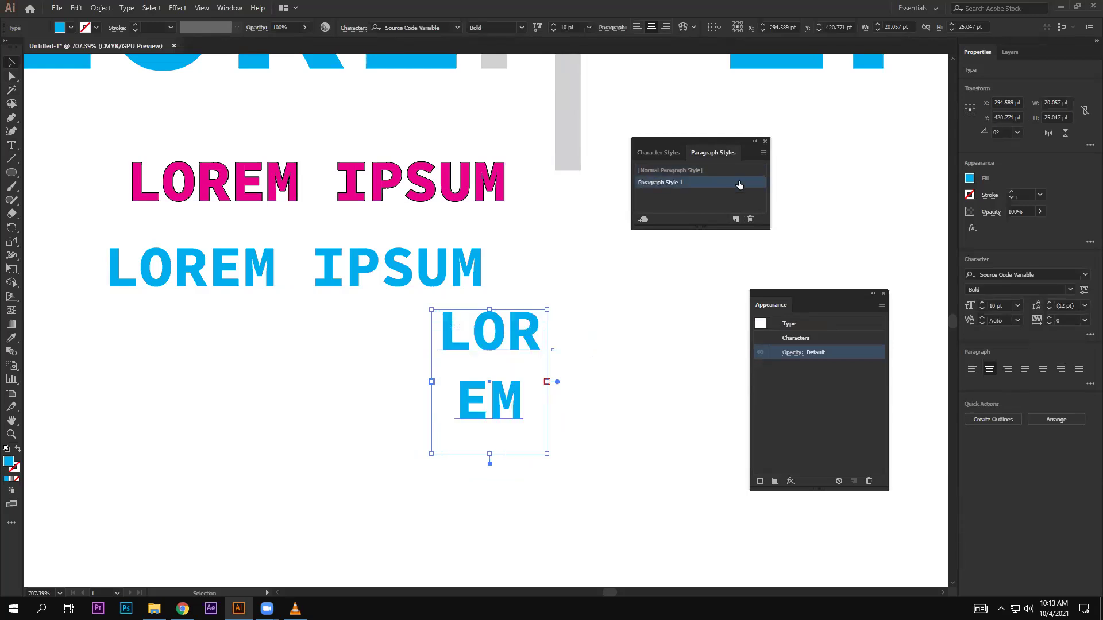
double_click(738, 182)
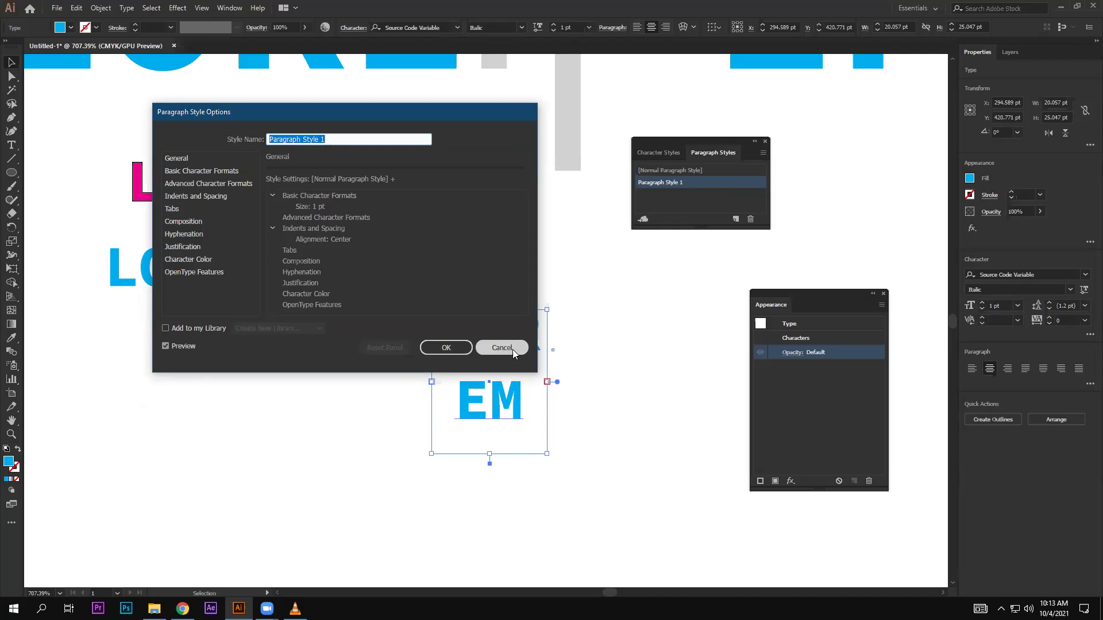
left_click(512, 348)
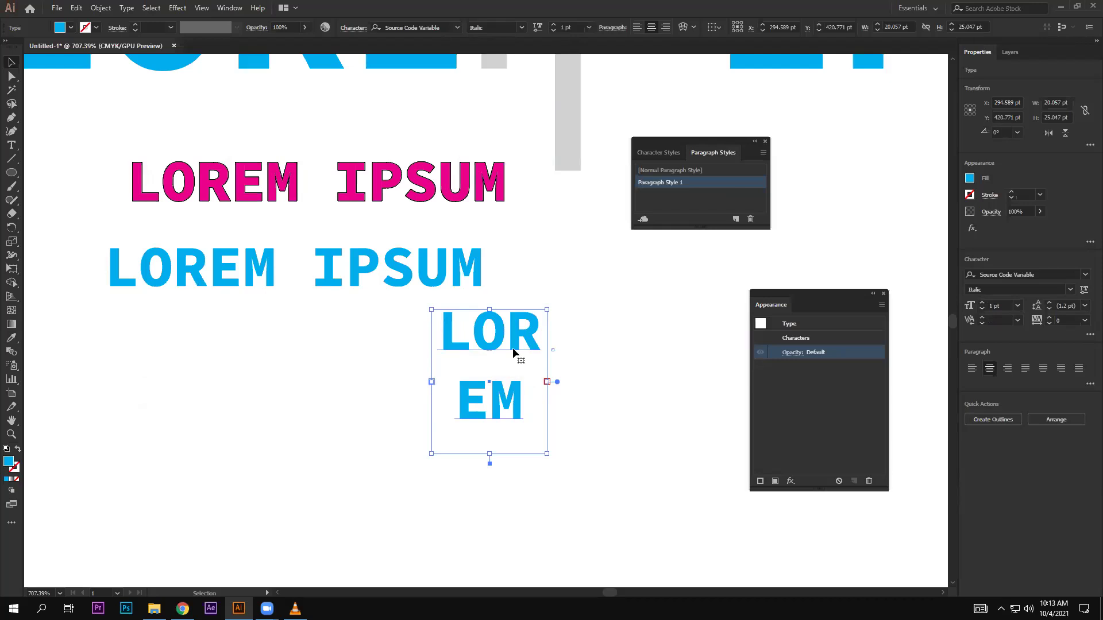
key("Delete")
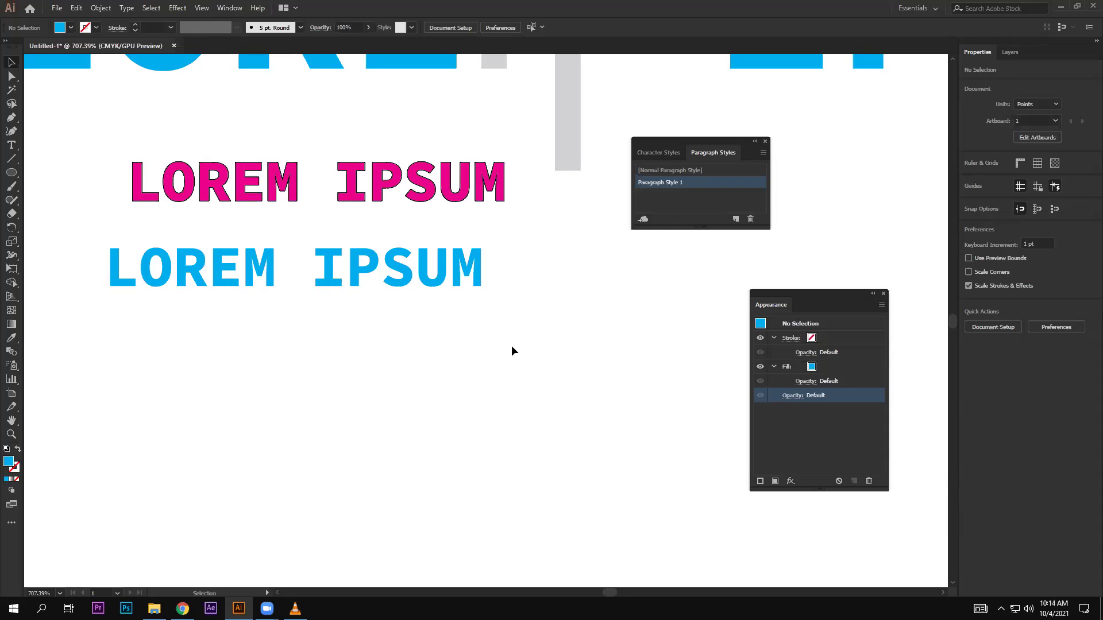
left_click(177, 8)
mouse_move(187, 74)
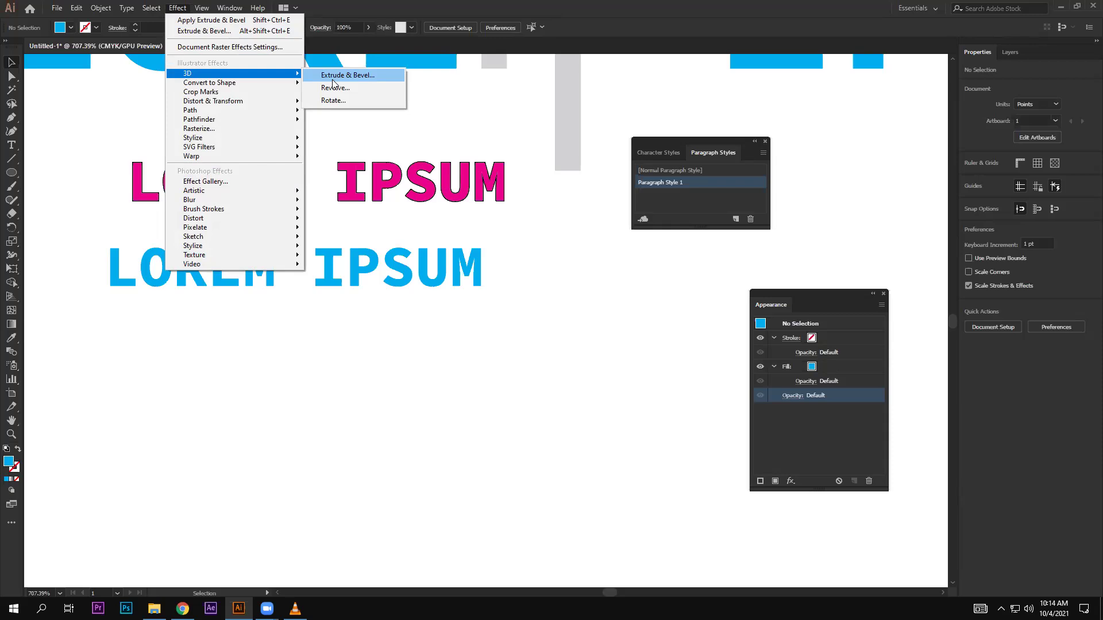
left_click(538, 241)
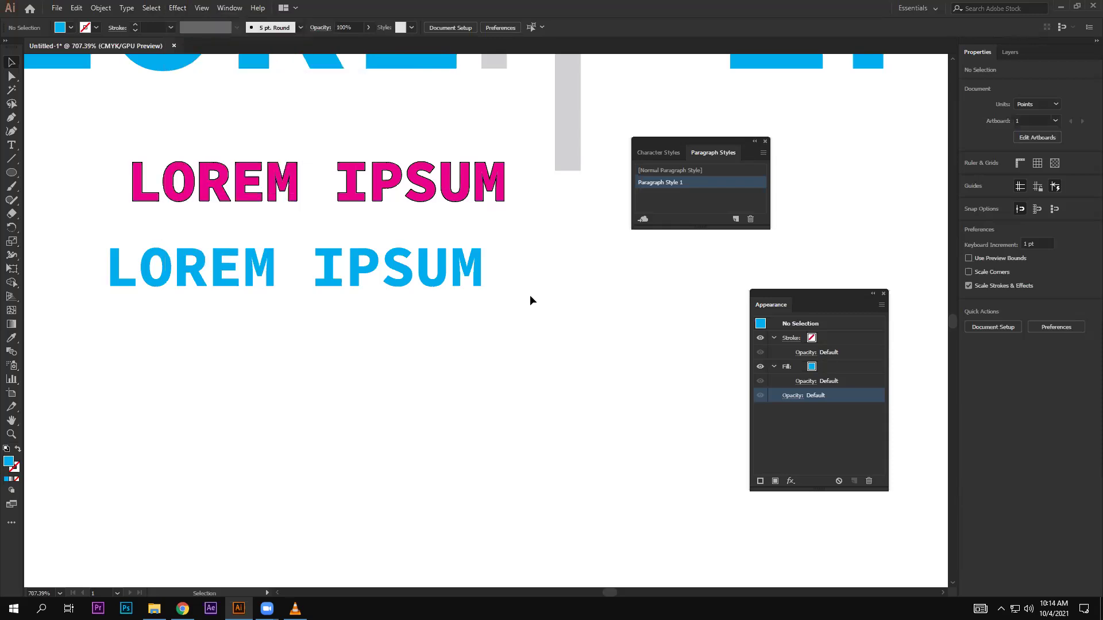
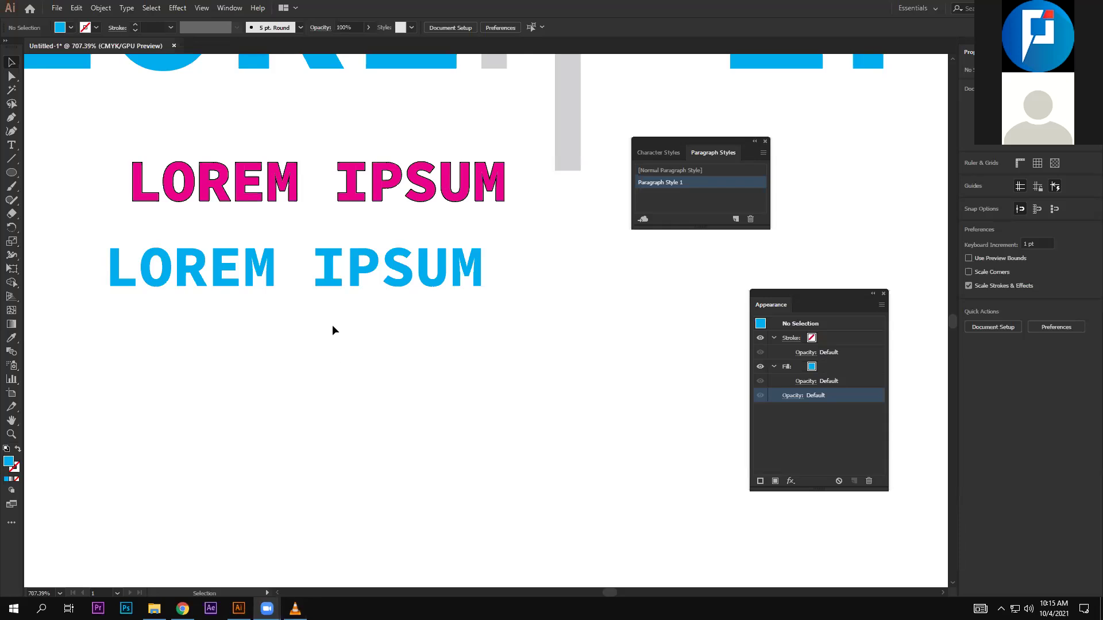
Nudge the blue LOREM IPSUM text slightly right and down on the artboard
left_click(331, 271)
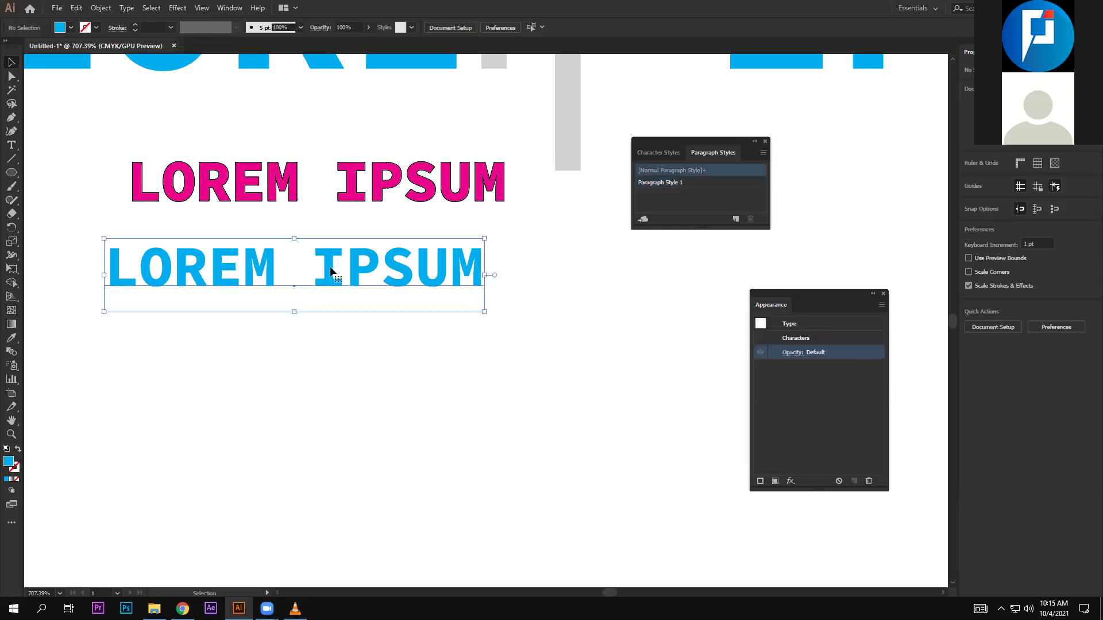
left_click_drag(331, 271, 355, 295)
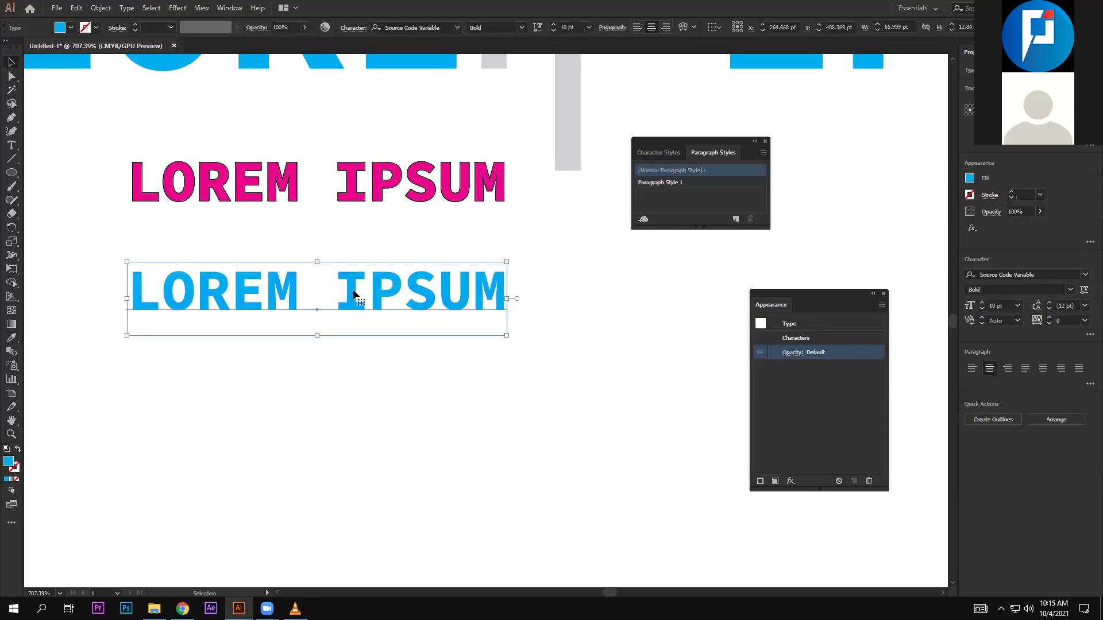
mouse_move(371, 296)
left_mouse_down()
mouse_move(398, 296)
mouse_move(380, 279)
left_mouse_up()
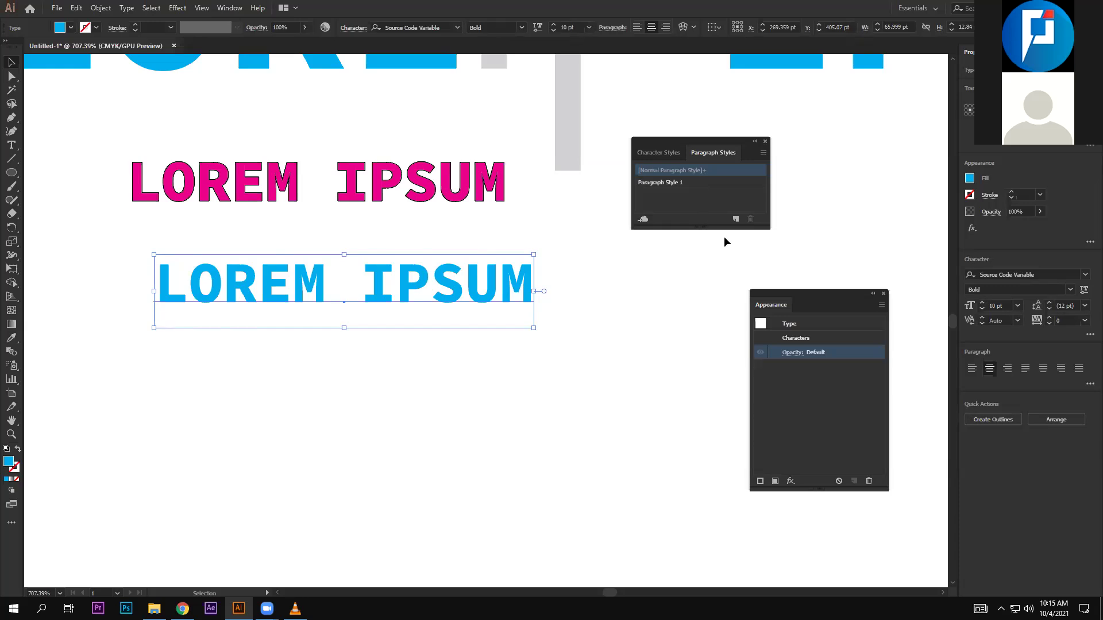
left_click(228, 8)
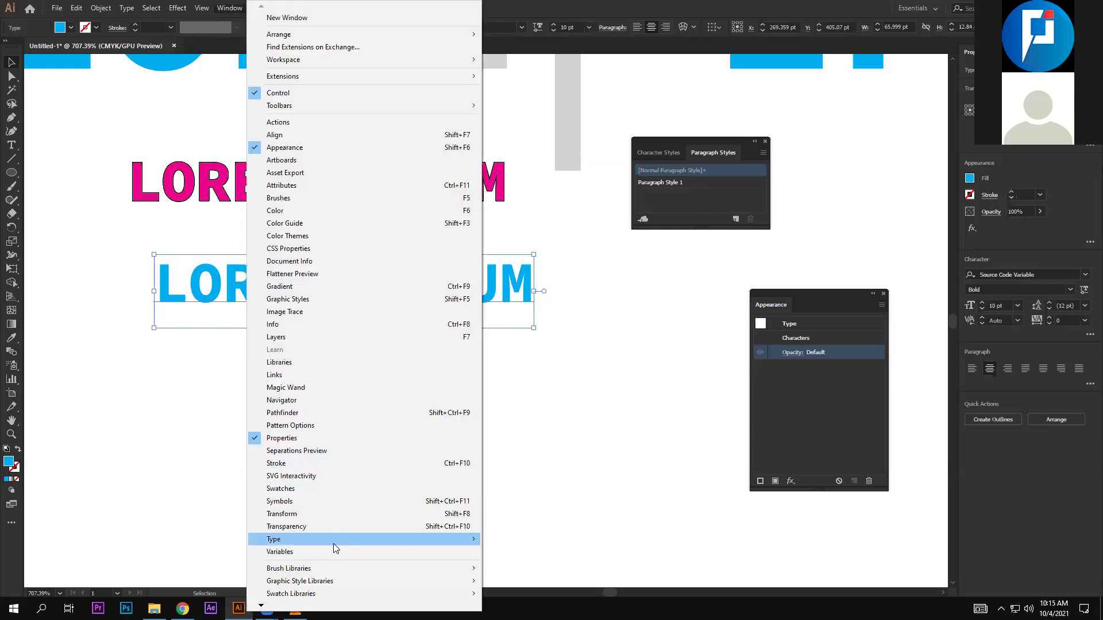
Show the OpenType and Character panels, leaving the text anti-aliasing at Sharp
left_click(559, 501)
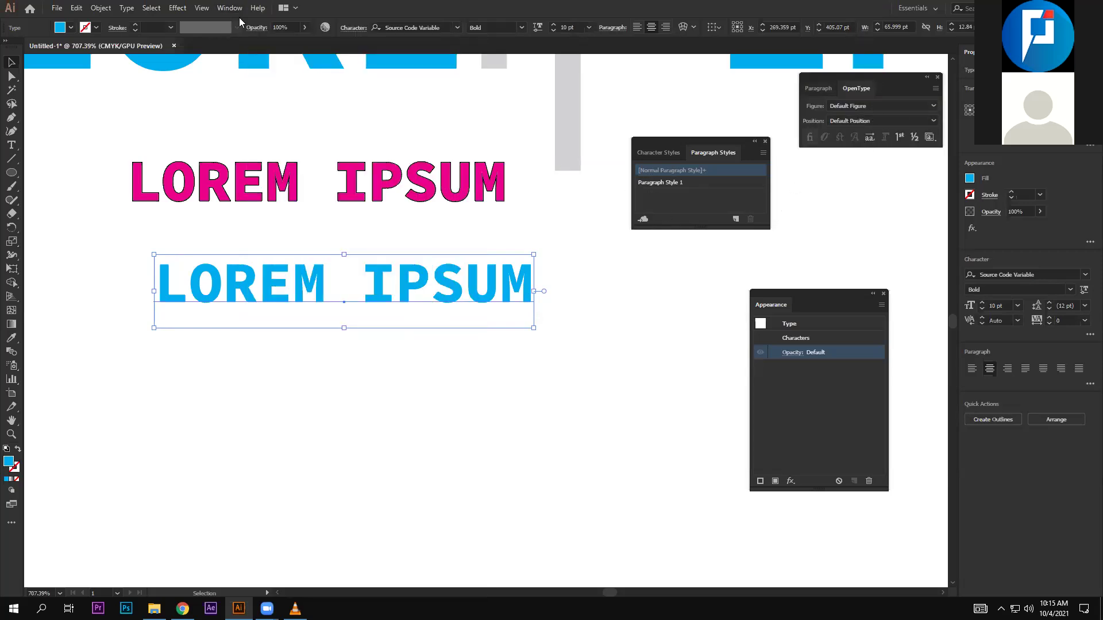
left_click(202, 8)
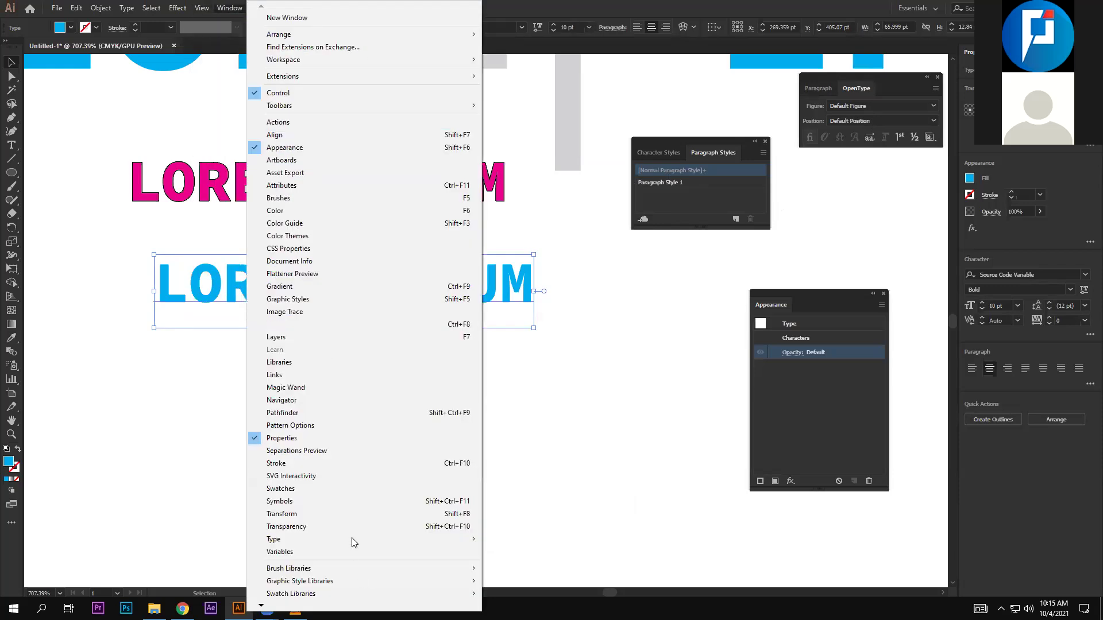
mouse_move(273, 539)
left_click(563, 464)
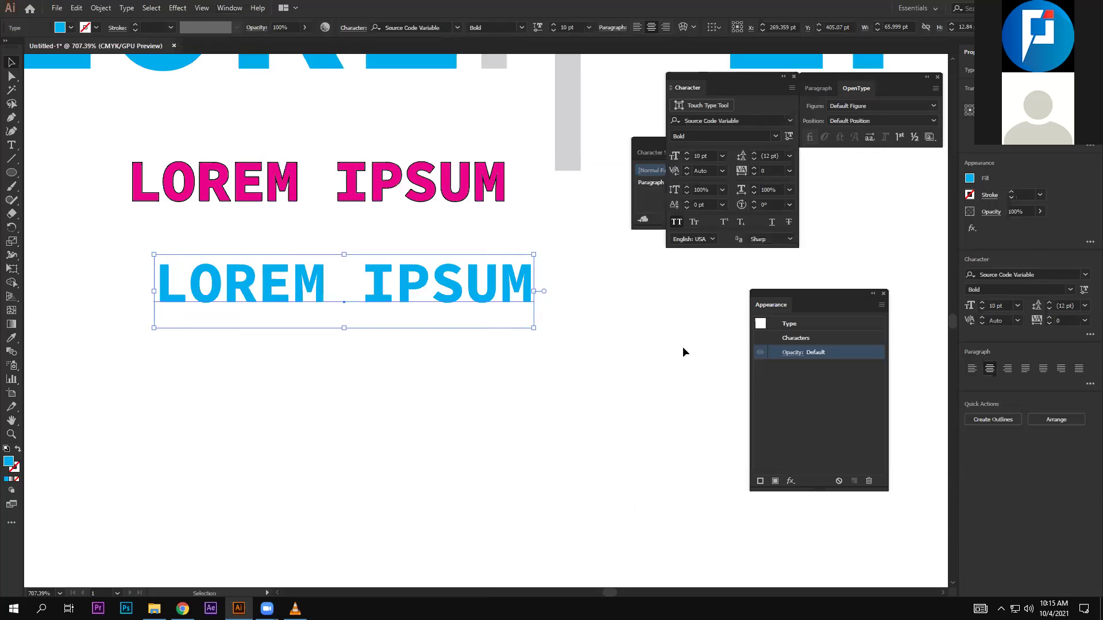
left_click(762, 238)
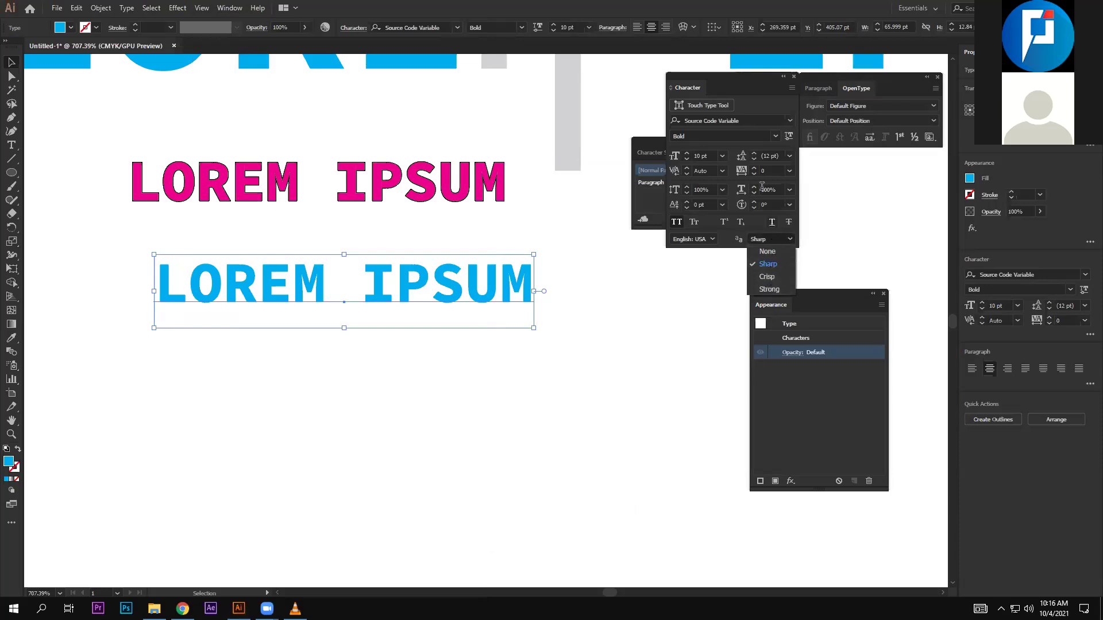
left_click(684, 82)
Float the Character panel free of its group and confirm anti-aliasing stays Sharp
left_click_drag(714, 78, 526, 86)
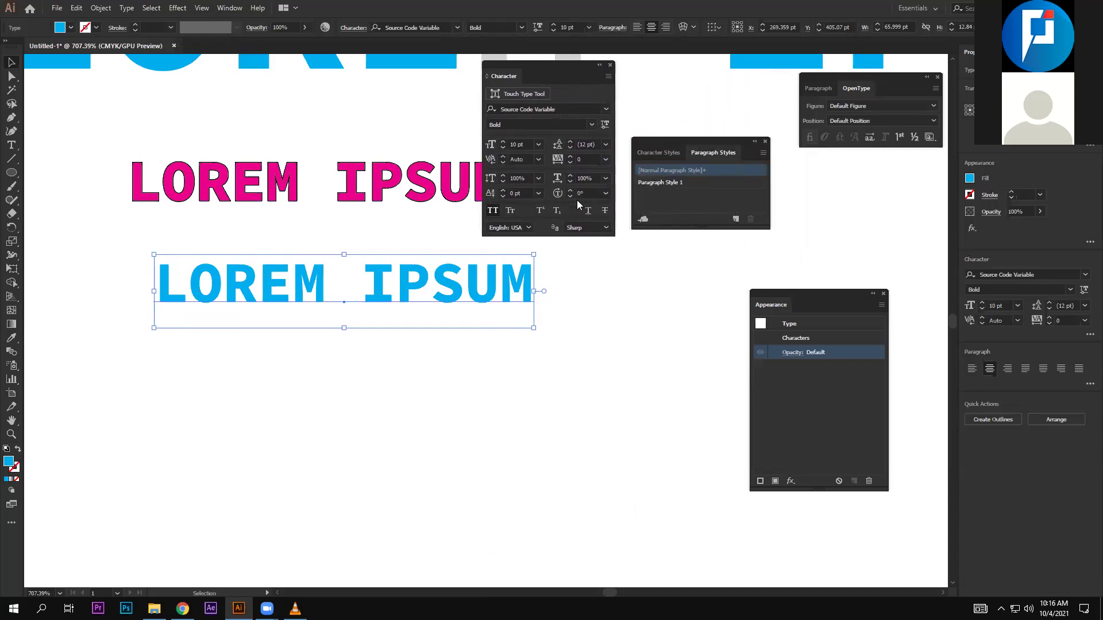
left_click(585, 228)
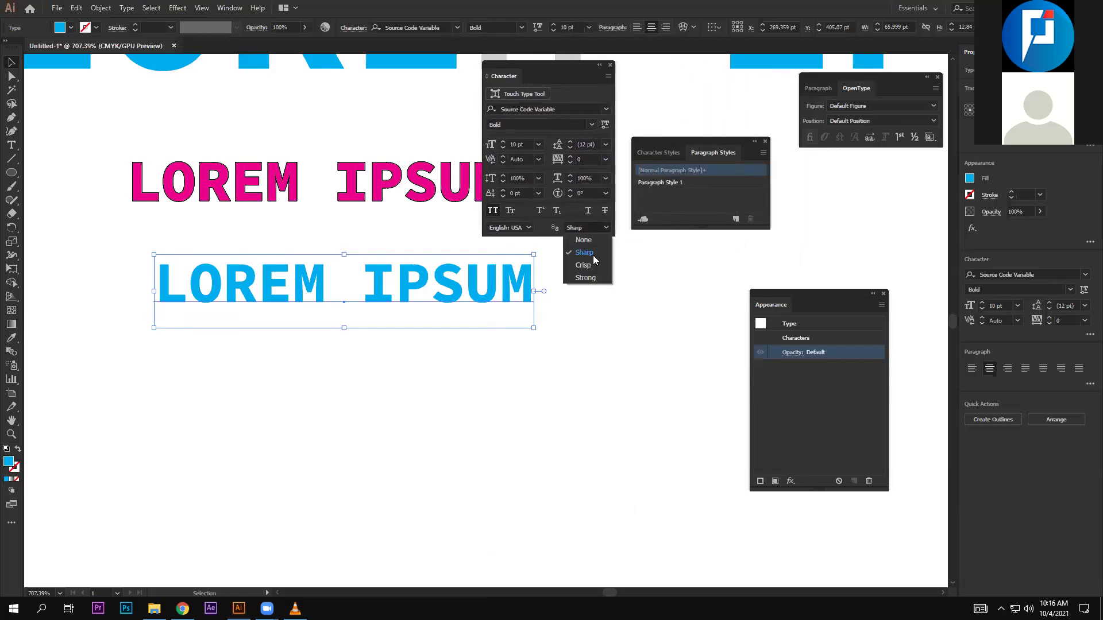
left_click(662, 278)
left_click(586, 227)
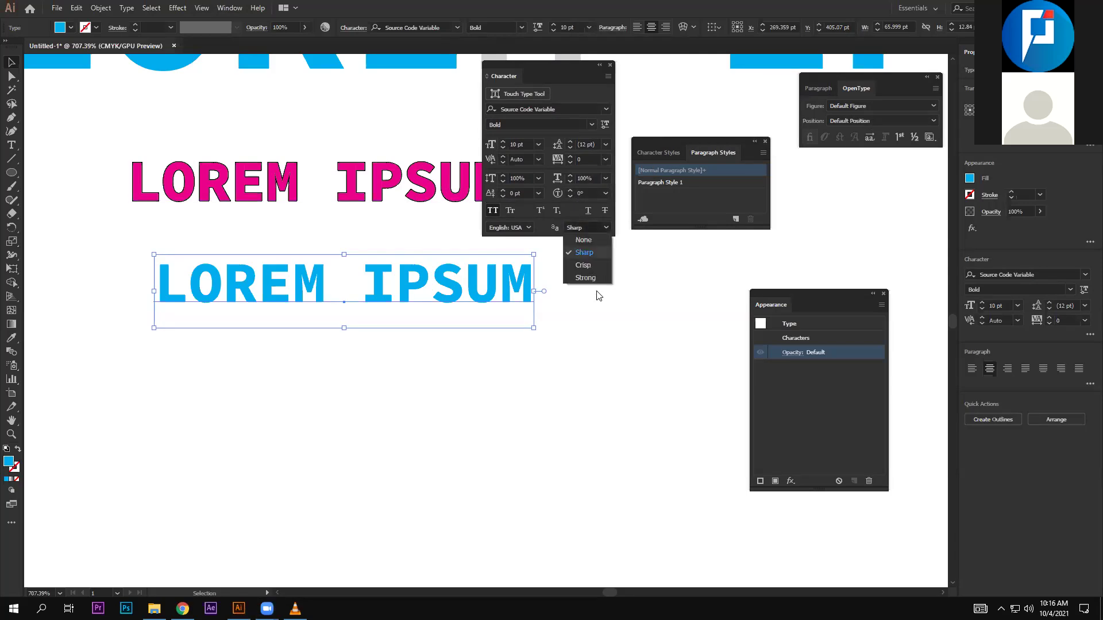
left_click(638, 332)
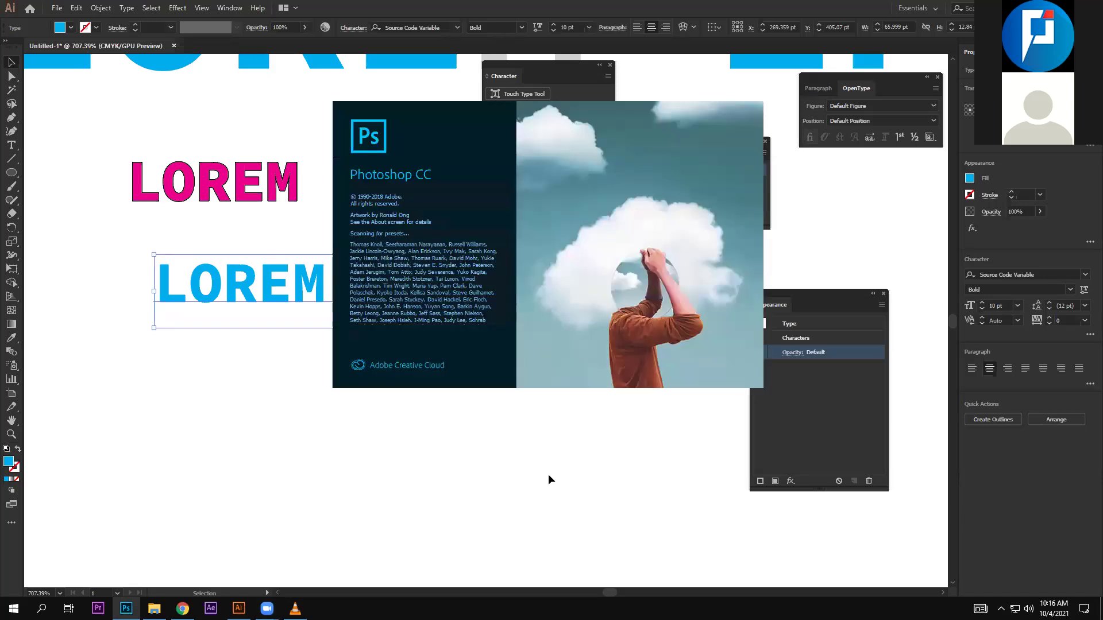
Paint a blue Paintbrush stroke down the artboard's left side, select it, and check Object > Path
left_click(11, 186)
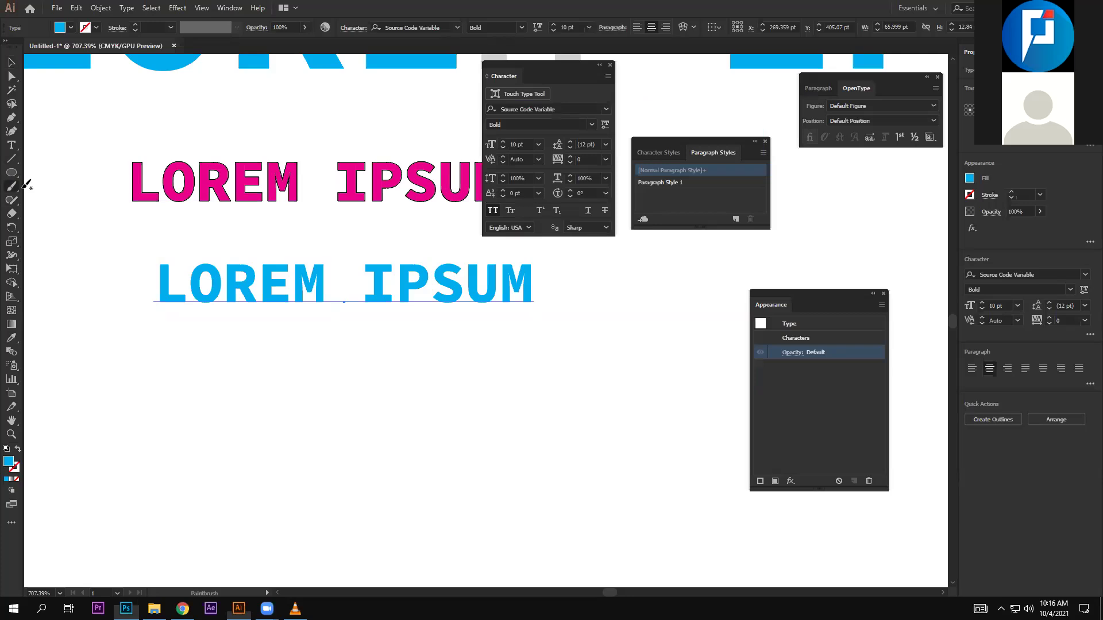
left_click_drag(101, 134, 69, 432)
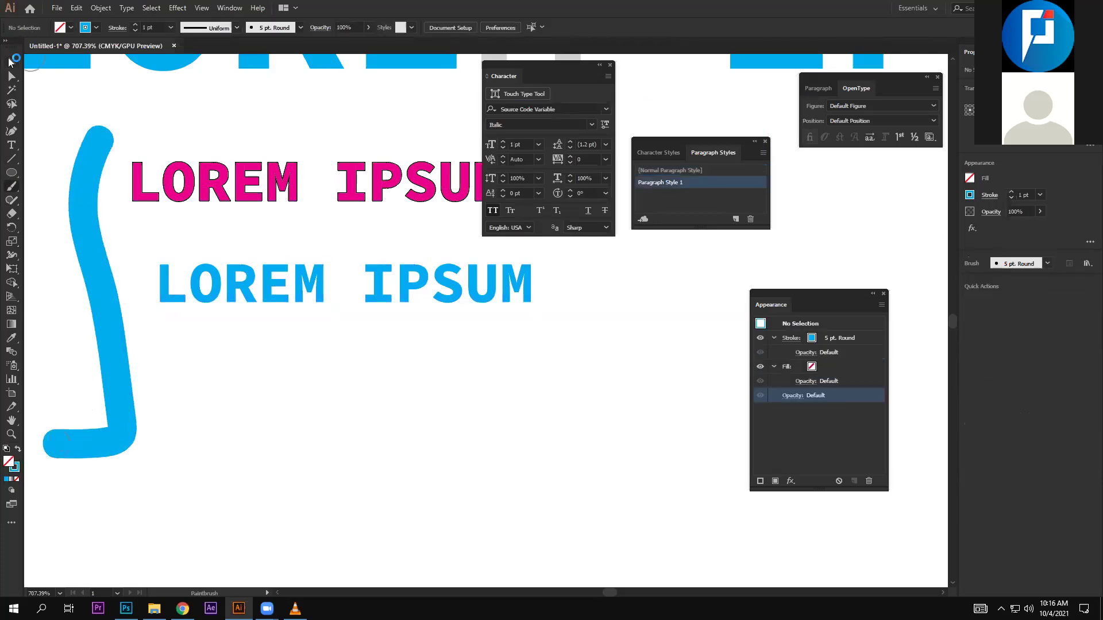
left_click(11, 61)
left_click(79, 229)
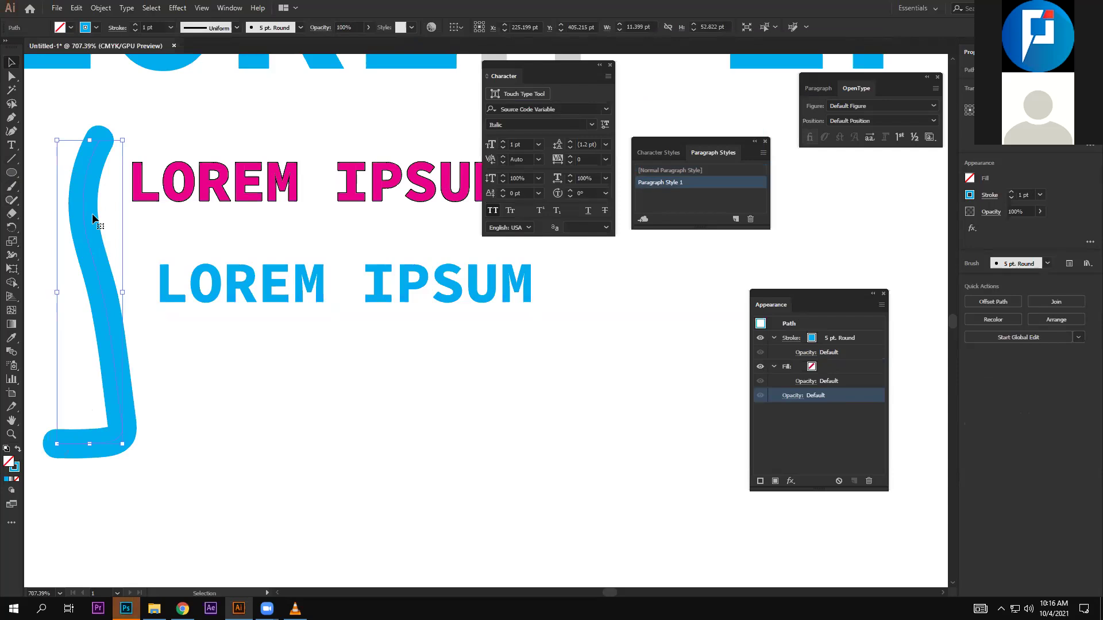
left_click(106, 8)
mouse_move(114, 281)
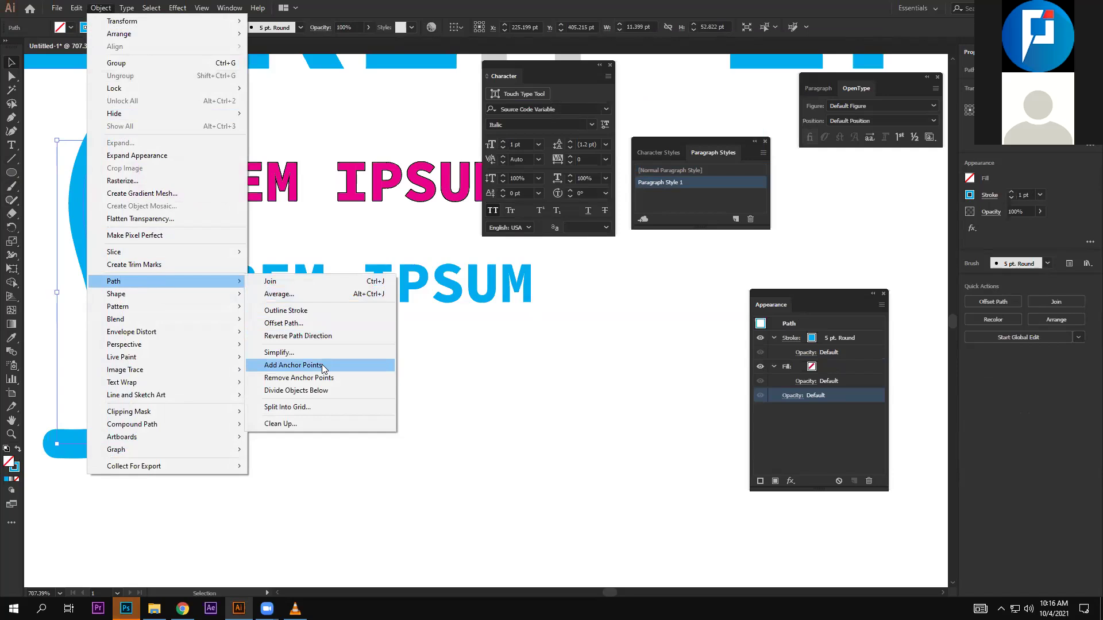
left_click(487, 329)
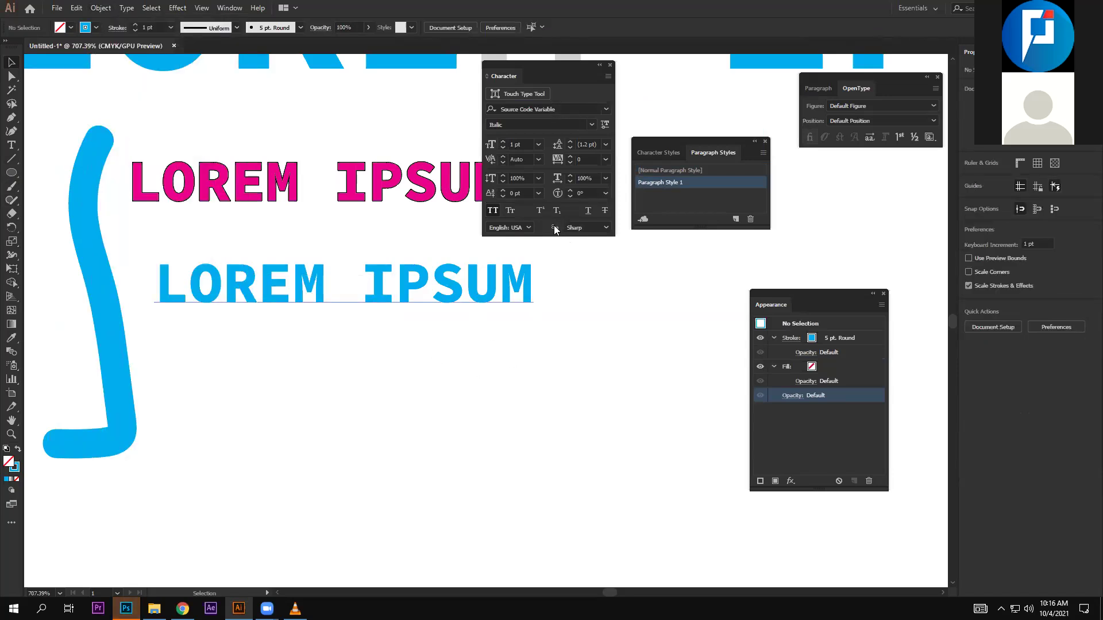
Undo, deselect everything, and open the recent visa copy document in Photoshop
key("ctrl+z")
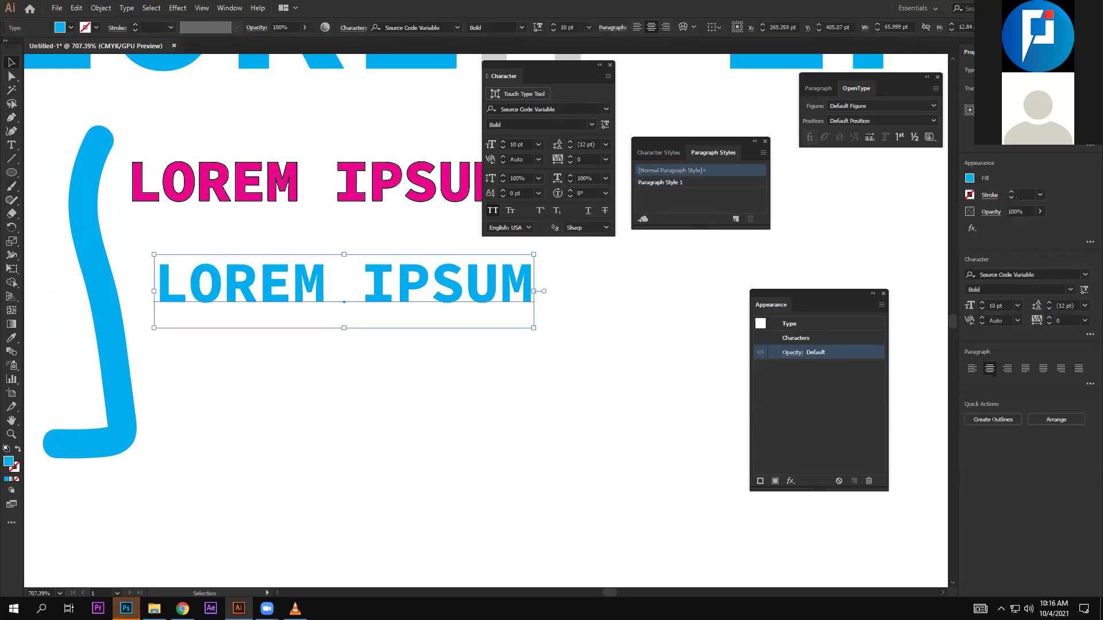
left_click(208, 528)
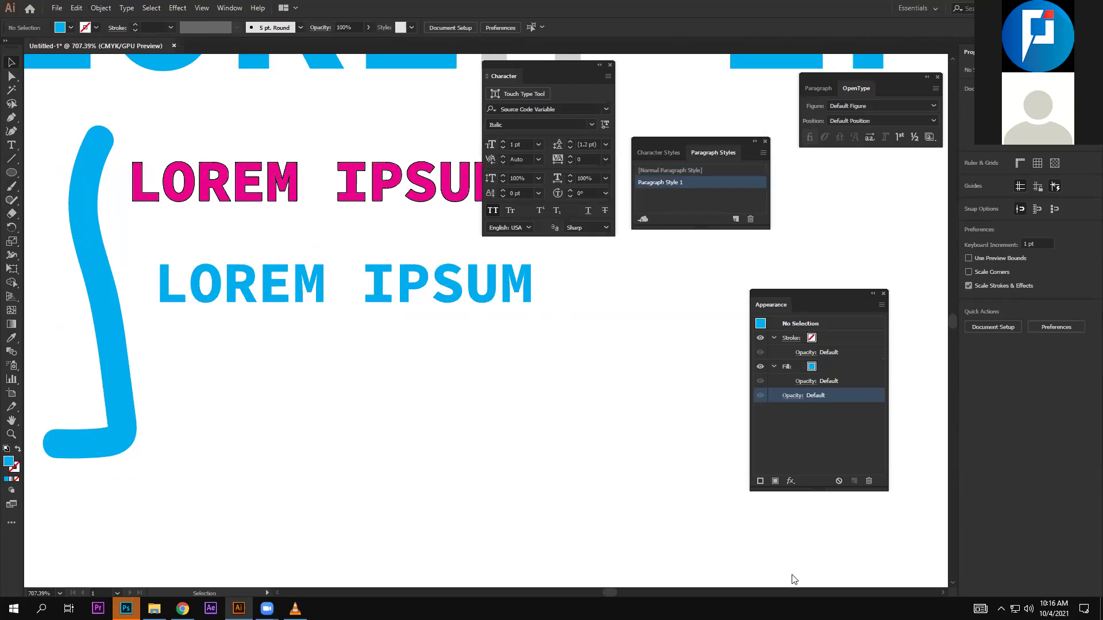
key("alt+Tab")
left_click(575, 468)
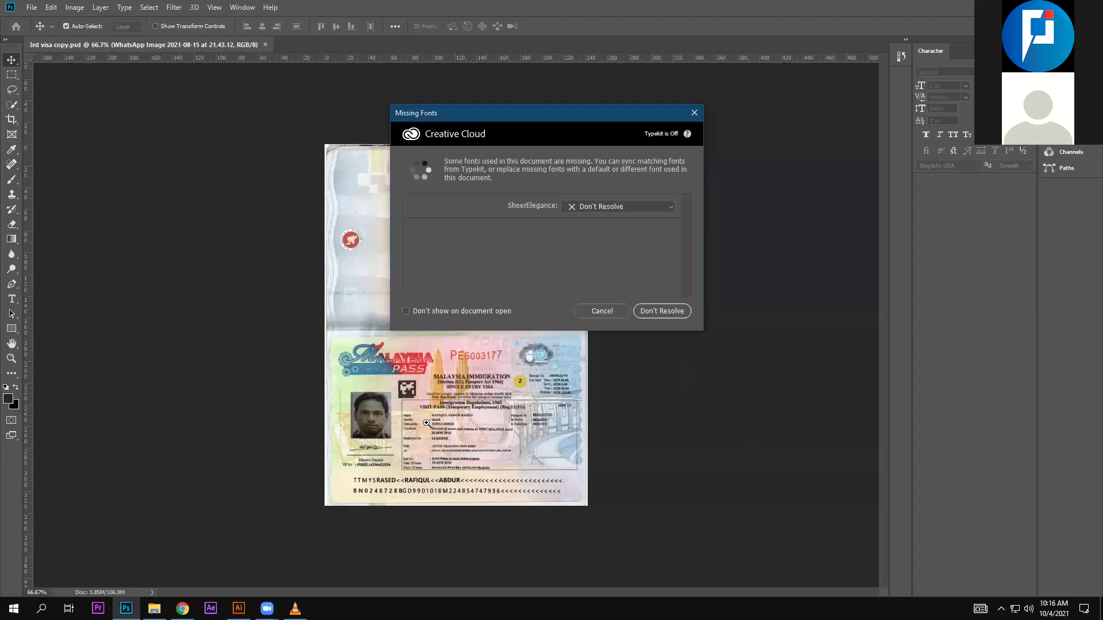
Dismiss the missing-fonts warning and zoom in on the pass details, undoing an accidental image shift
left_click(602, 310)
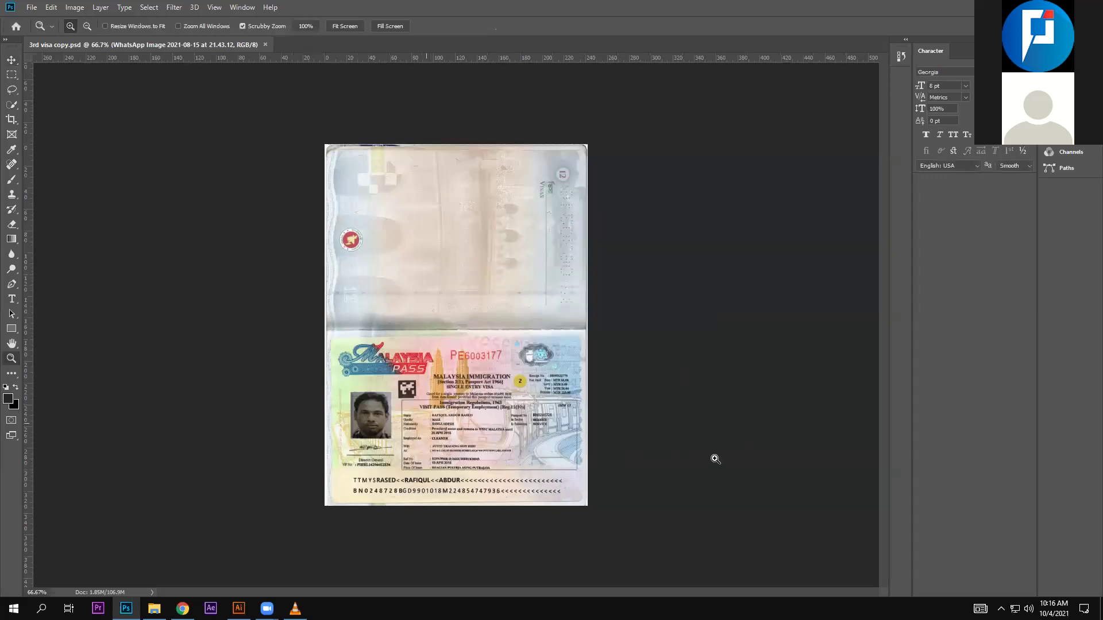
left_click_drag(715, 459, 862, 455)
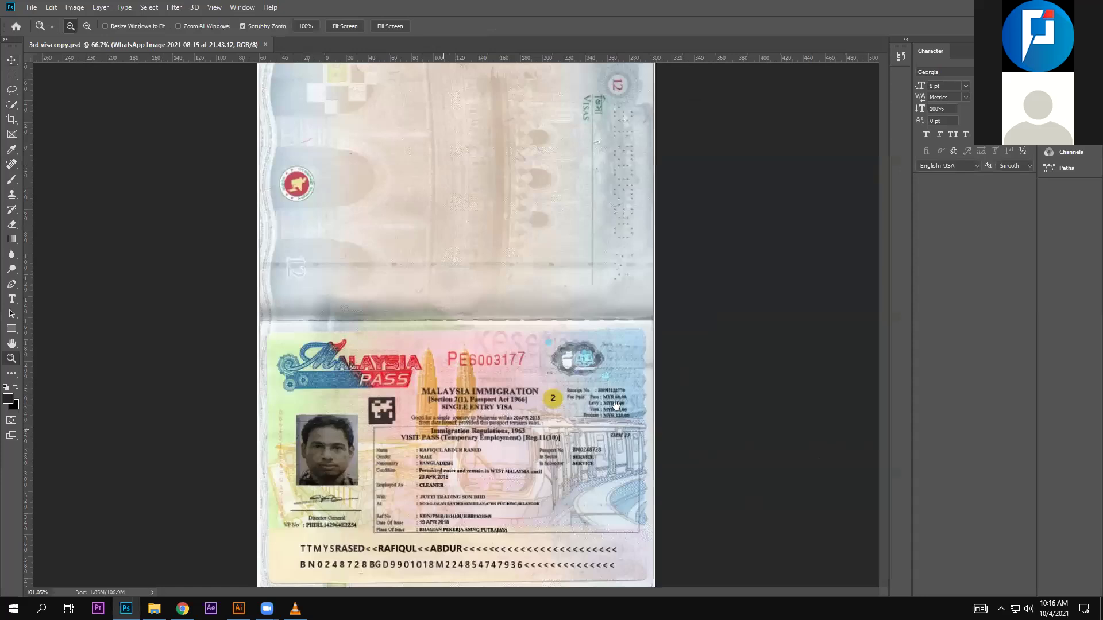
left_click(454, 509)
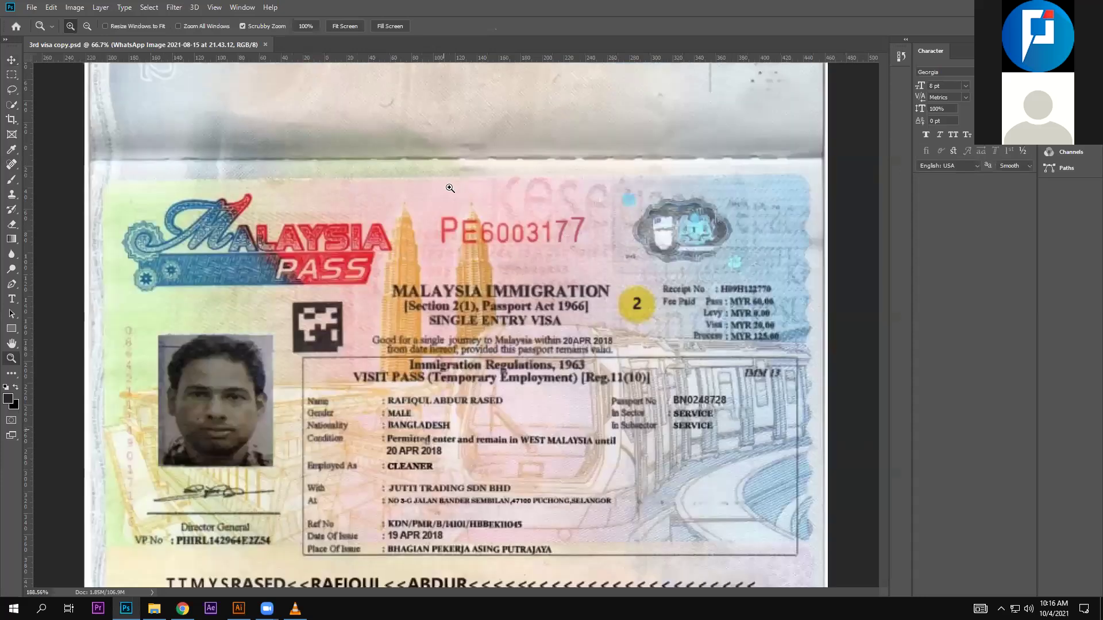
left_click(447, 224)
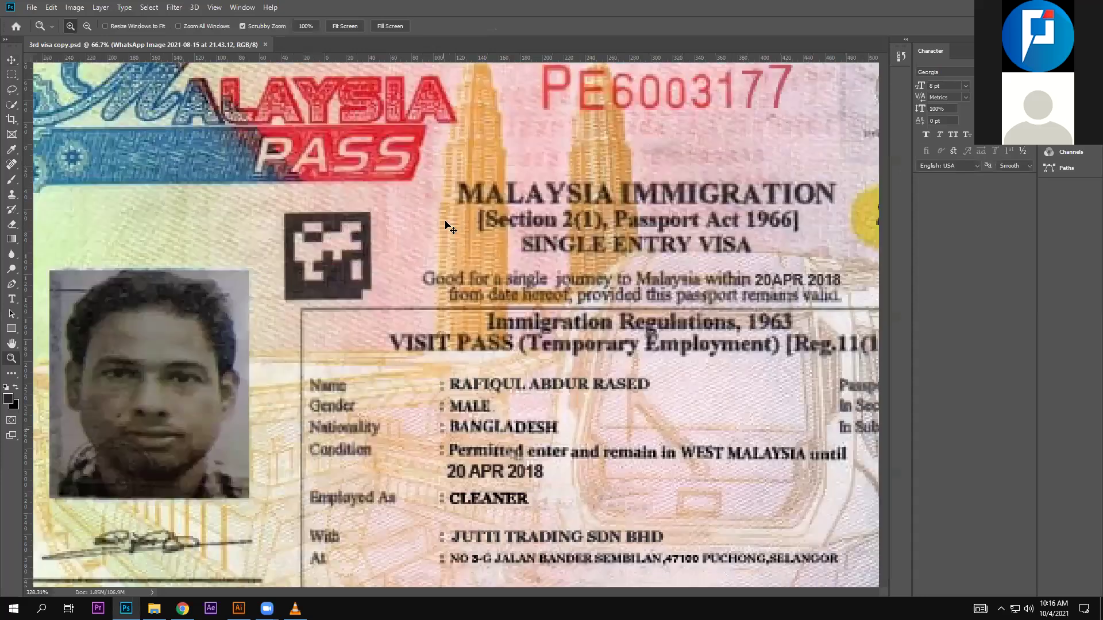
scroll(447, 223, "down", 15)
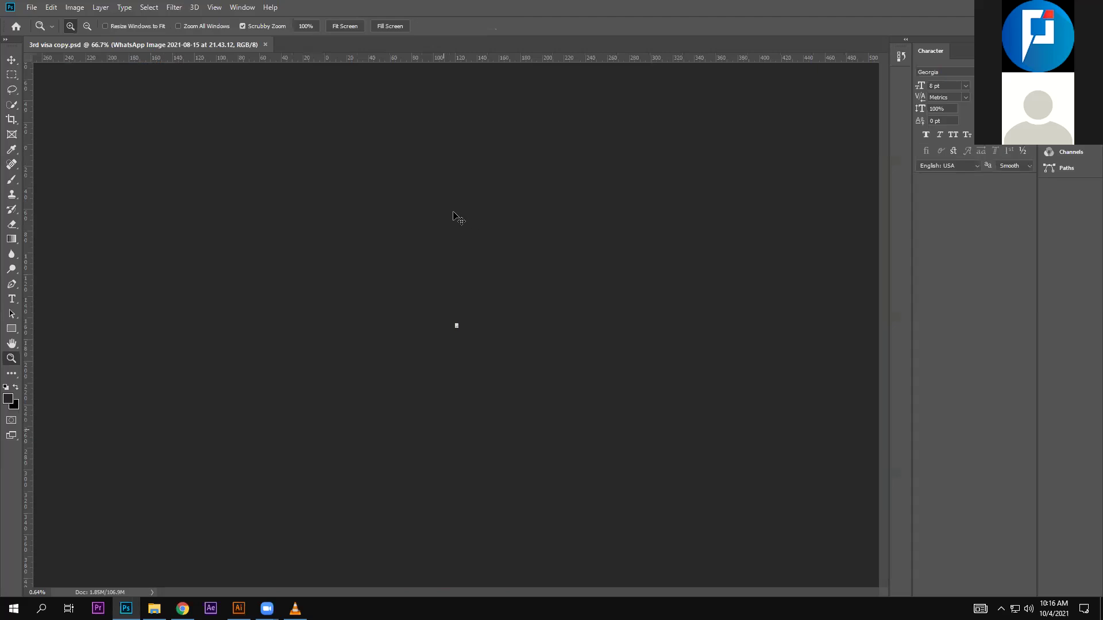
scroll(463, 223, "up", 15)
left_click_drag(457, 222, 442, 216)
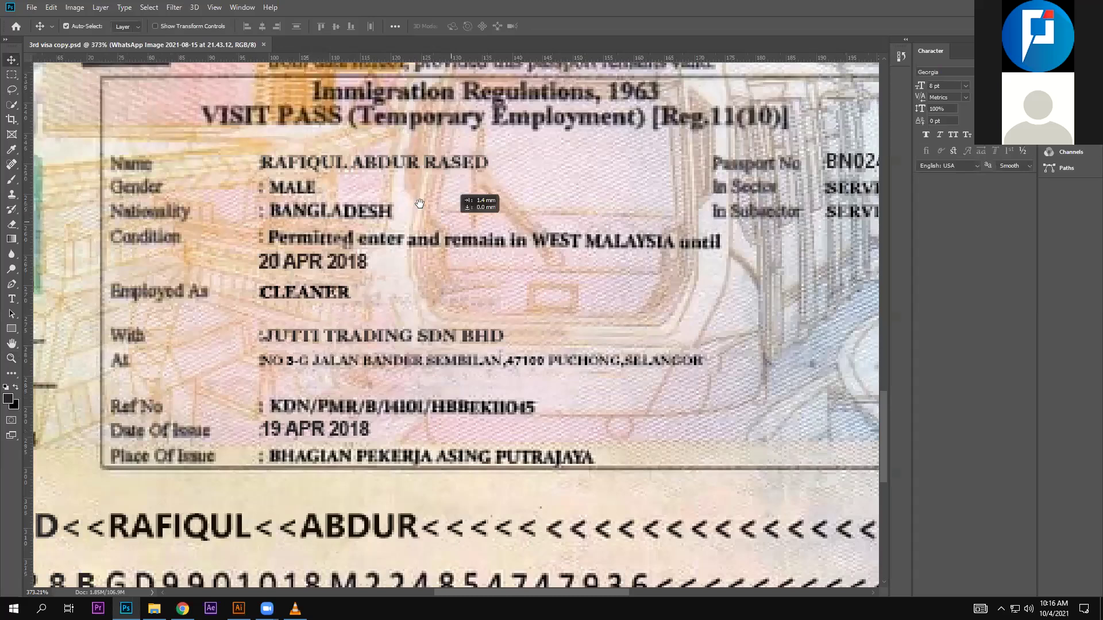
key("ctrl+z")
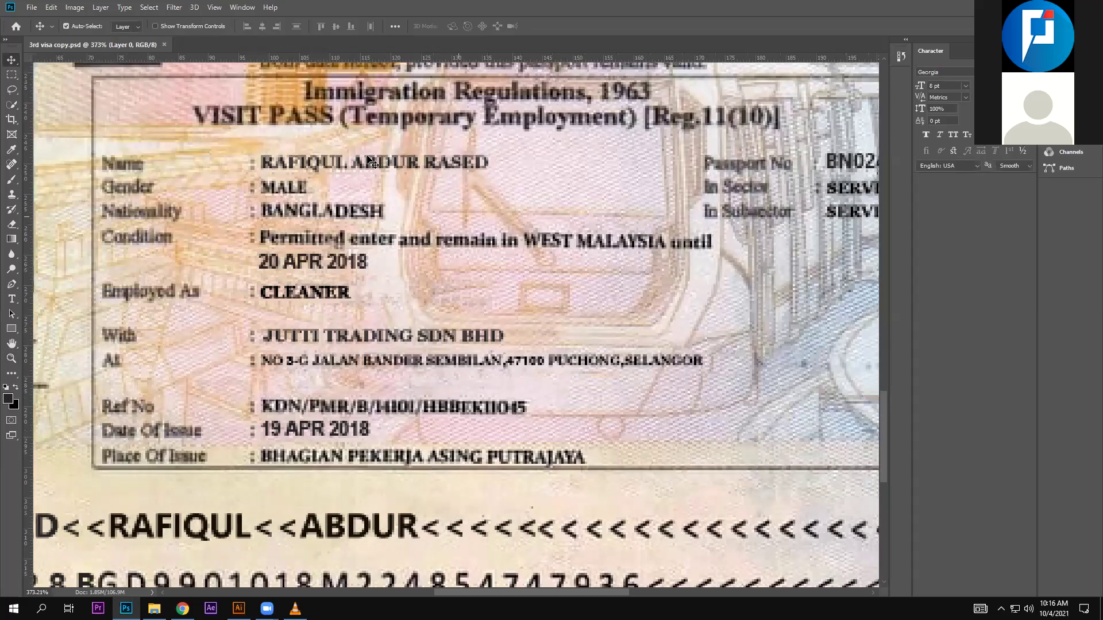
Zoom closer, select the name text layer, and put it into text editing
key("z")
scroll(491, 208, "up", 1)
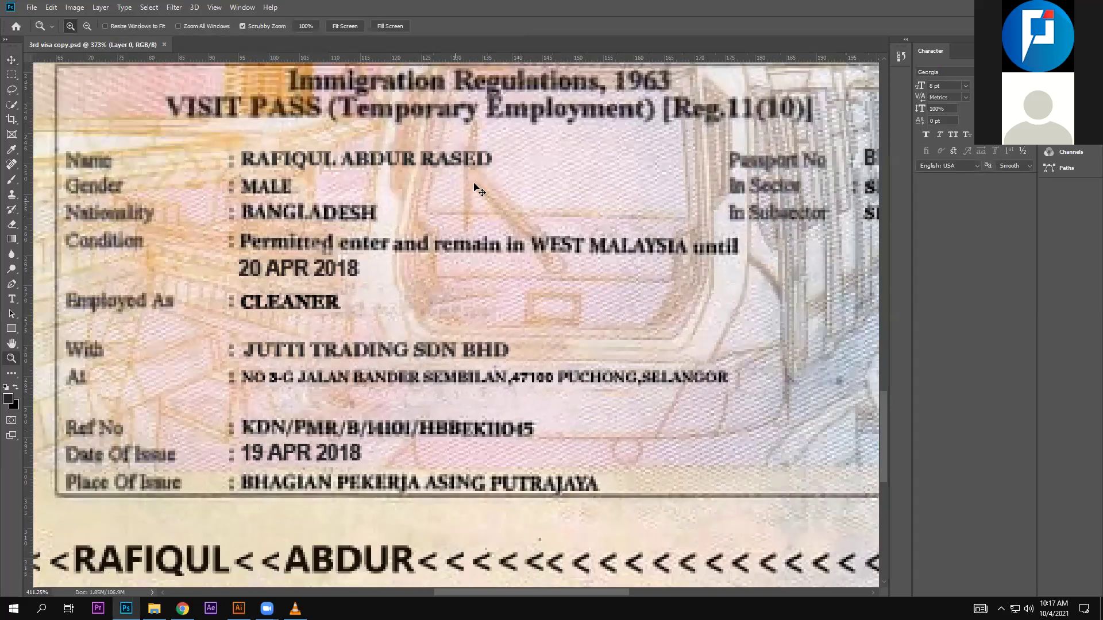
key("v")
scroll(404, 167, "up", 1)
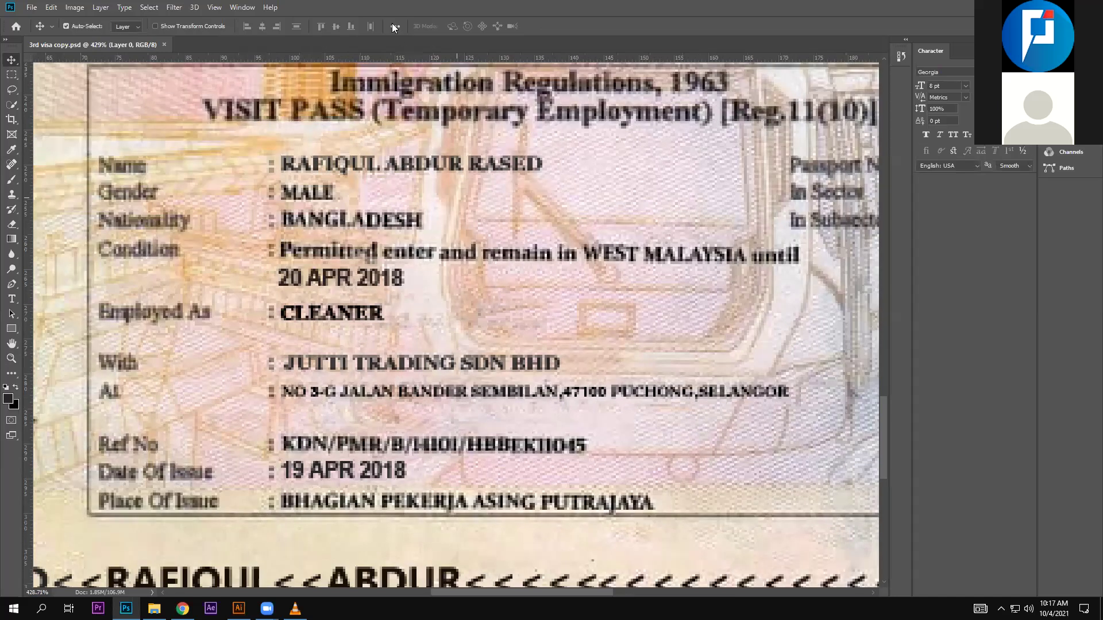
key("alt+bracketright")
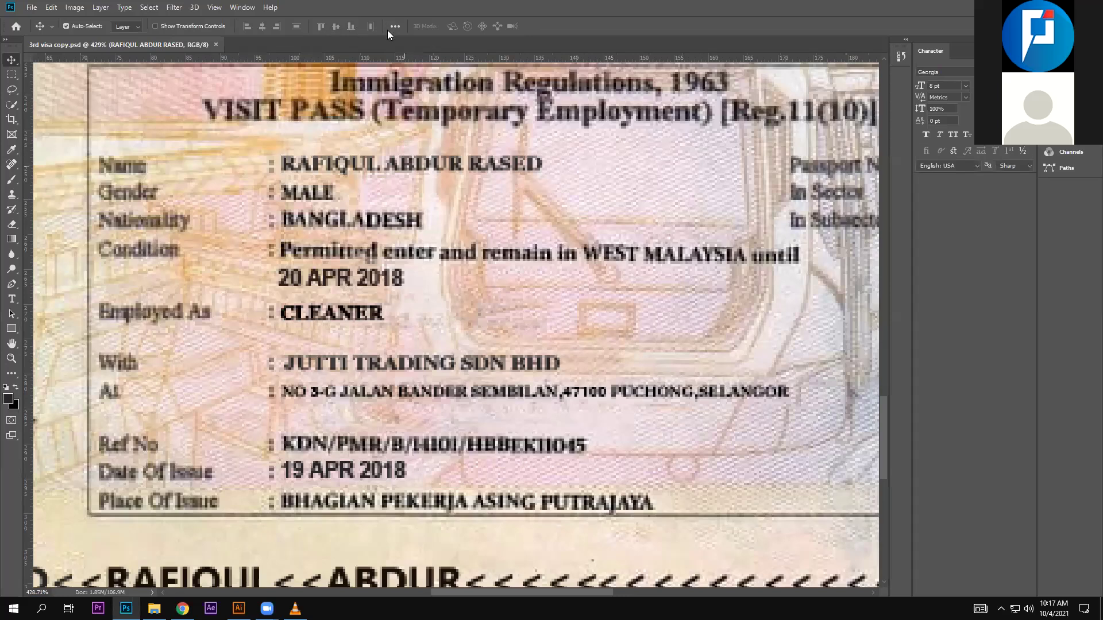
key("Return")
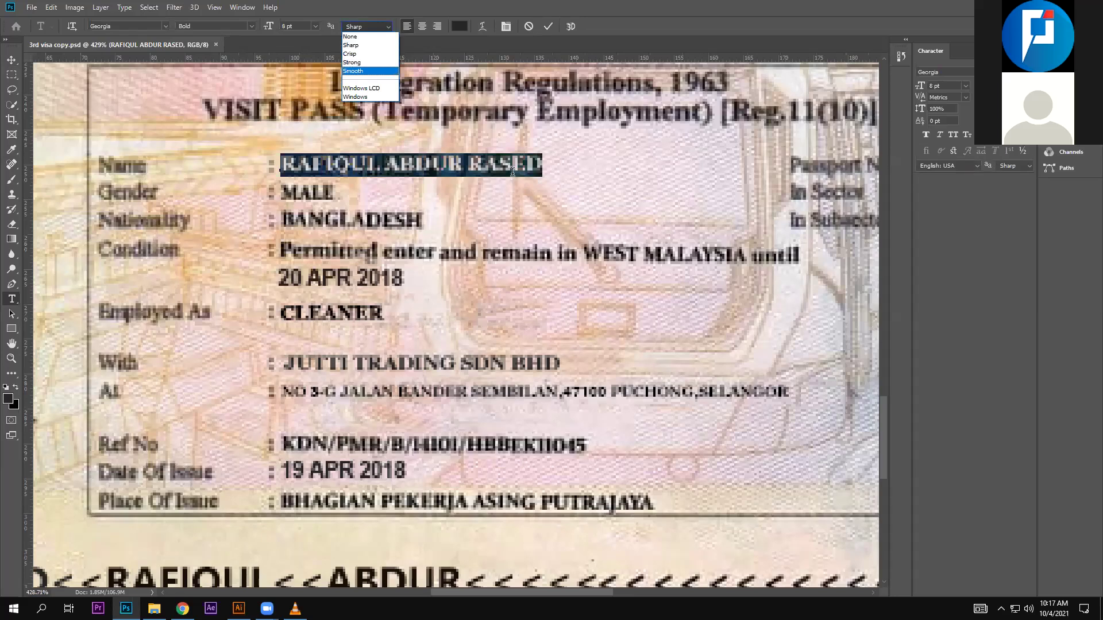
Try Smooth, Strong and None anti-aliasing on the name text, then settle on Sharp
left_click(362, 70)
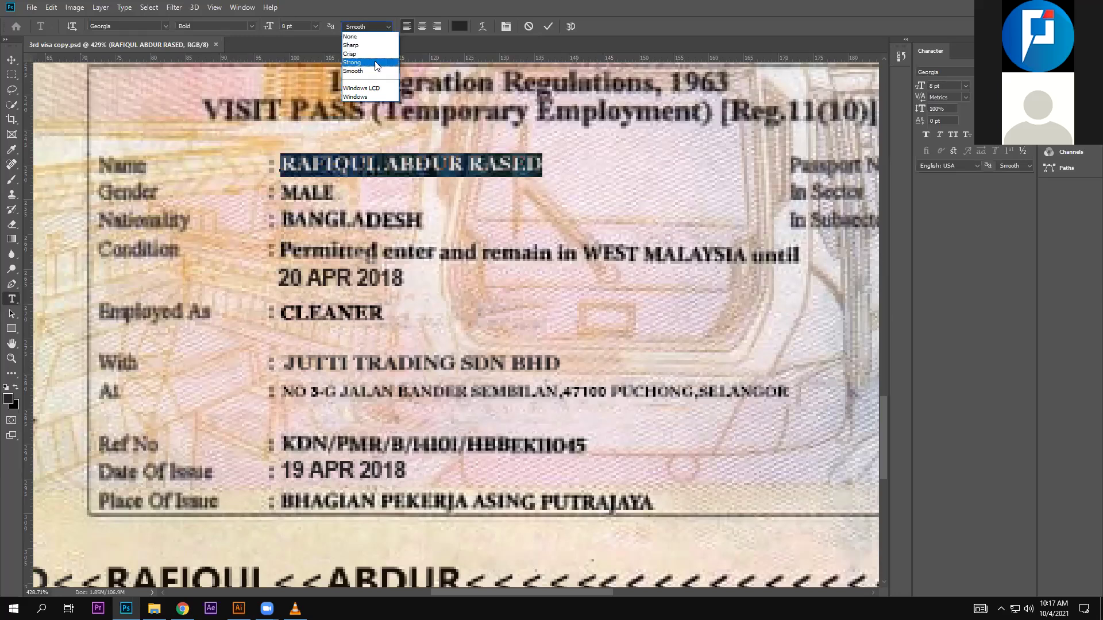
left_click(371, 58)
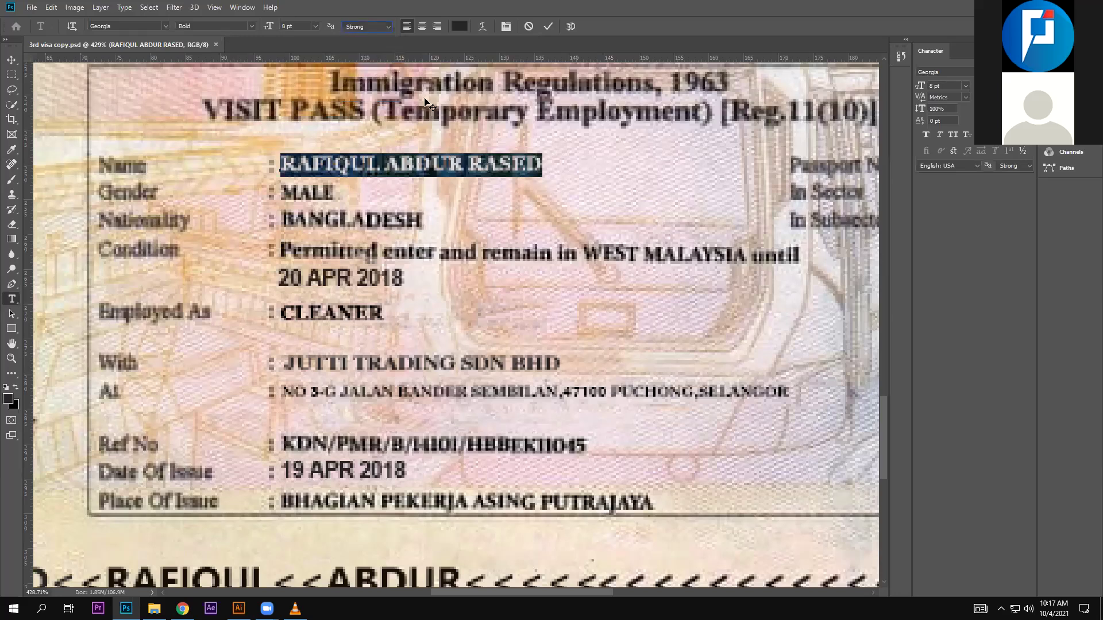
left_click(379, 27)
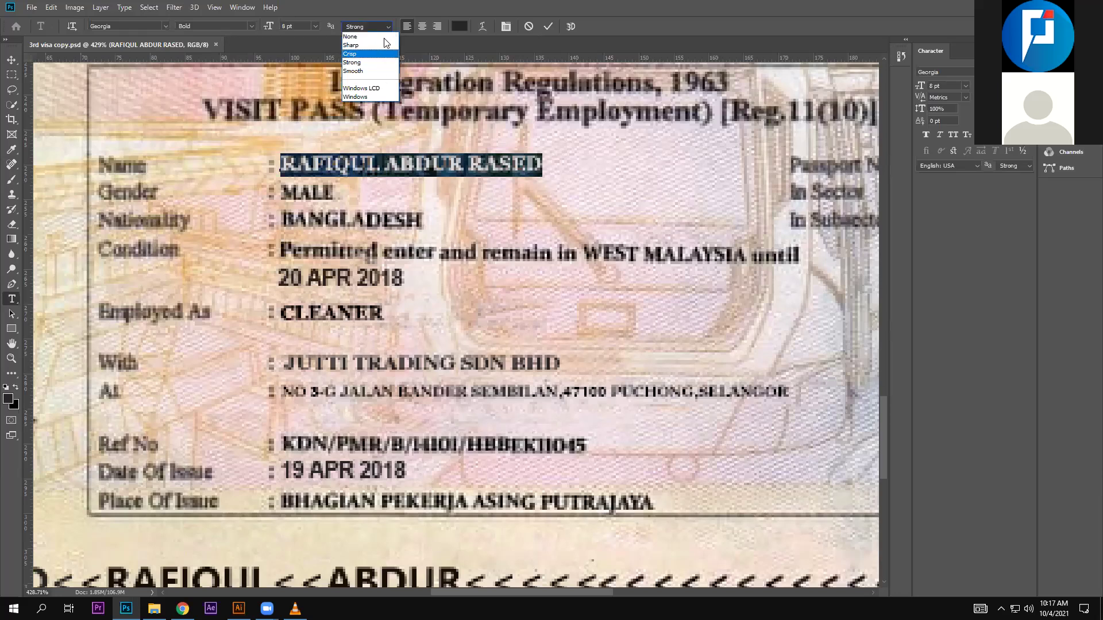
left_click(383, 53)
left_click(367, 27)
left_click(356, 36)
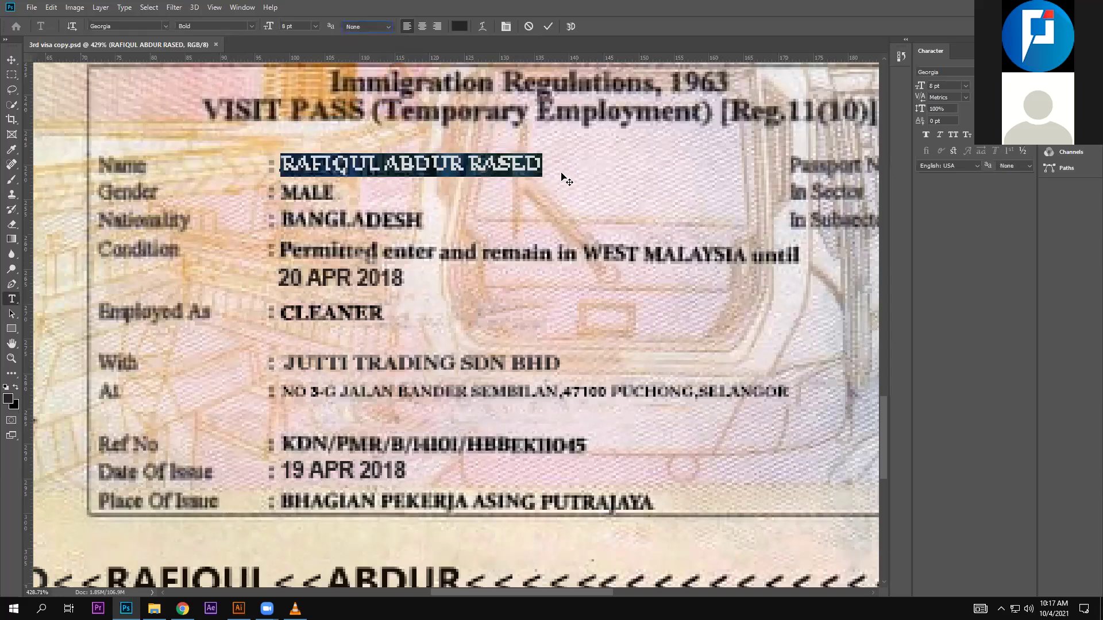
key("ctrl+Return")
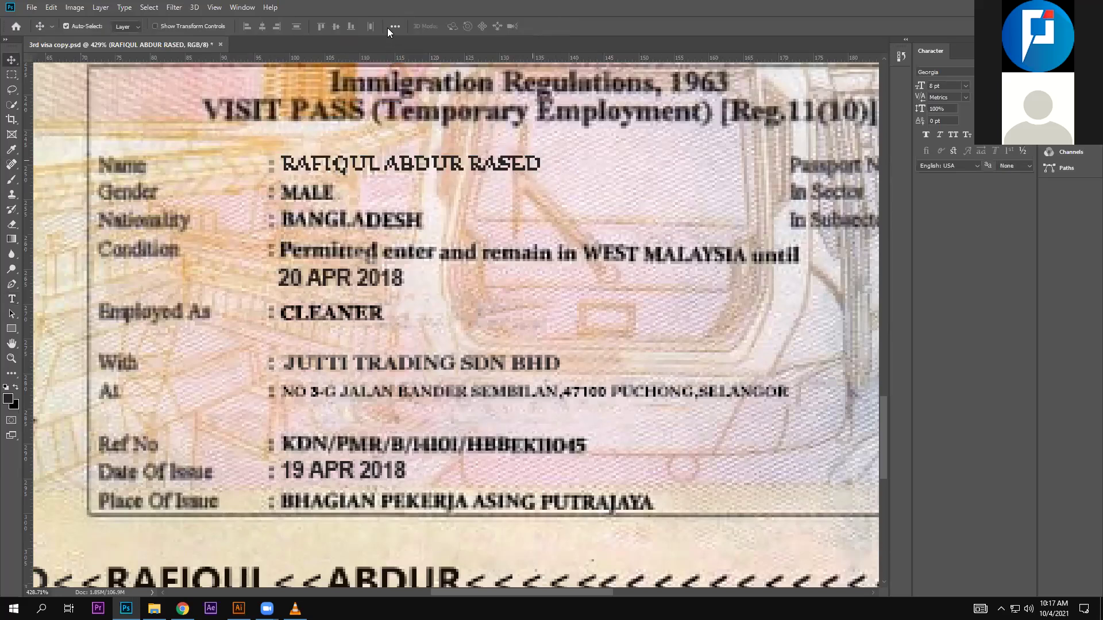
key("Return")
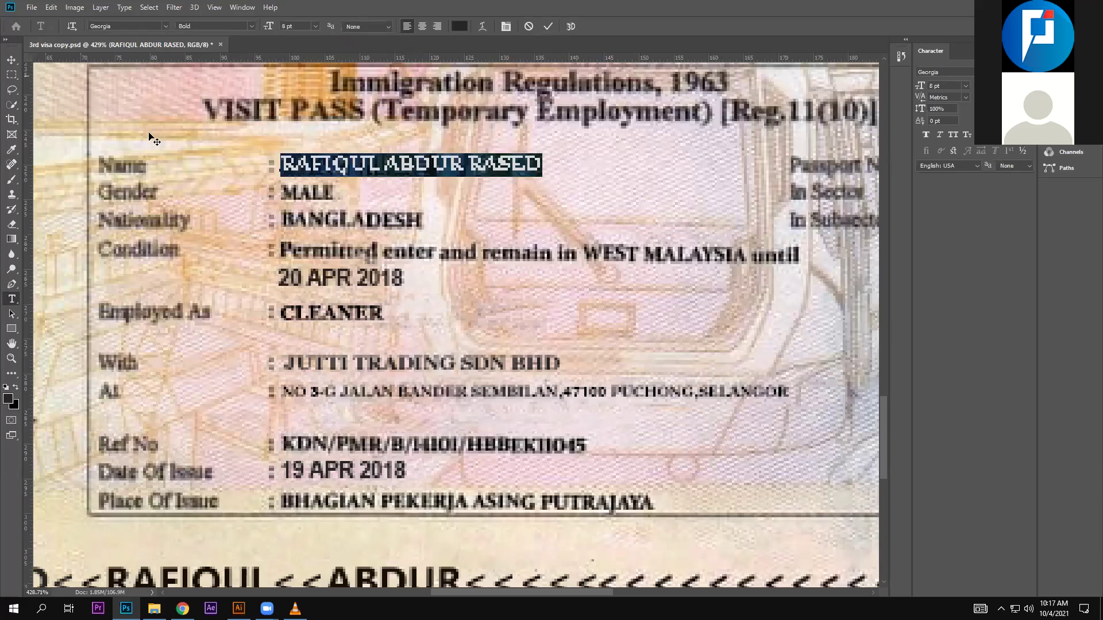
key("Right")
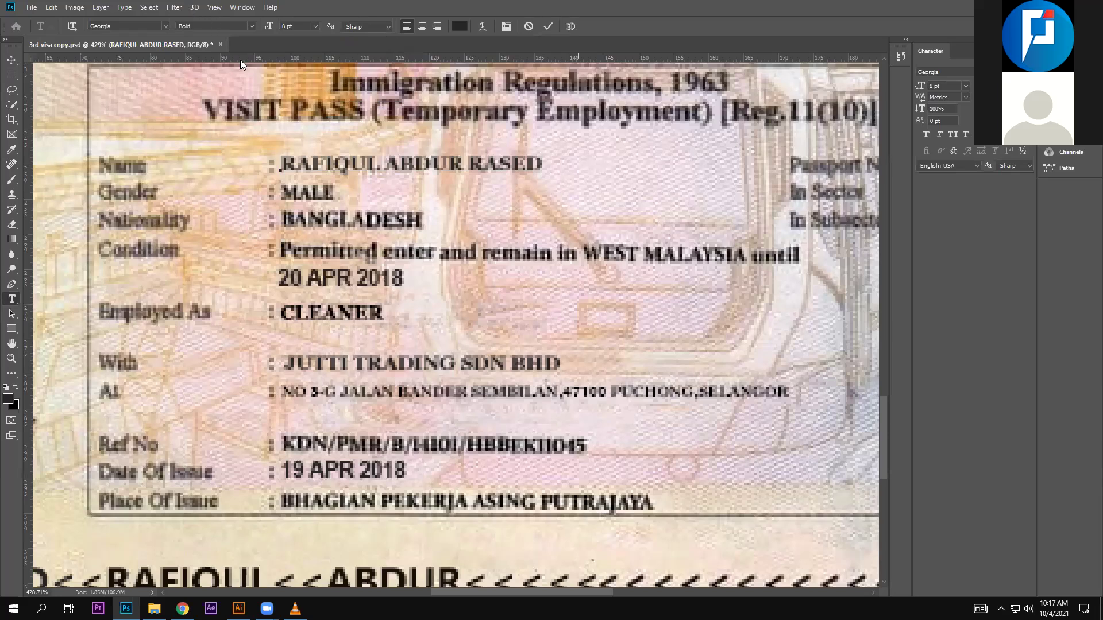
key("ctrl+minus")
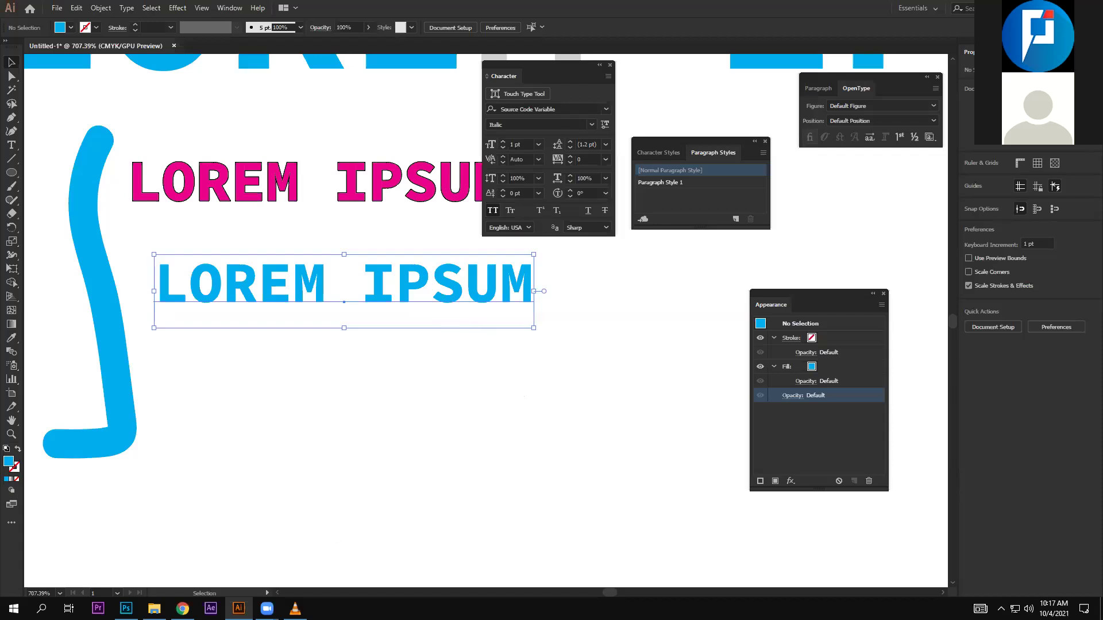
Toggle pixel preview in Illustrator and open the Window menu
key("ctrl+alt+y")
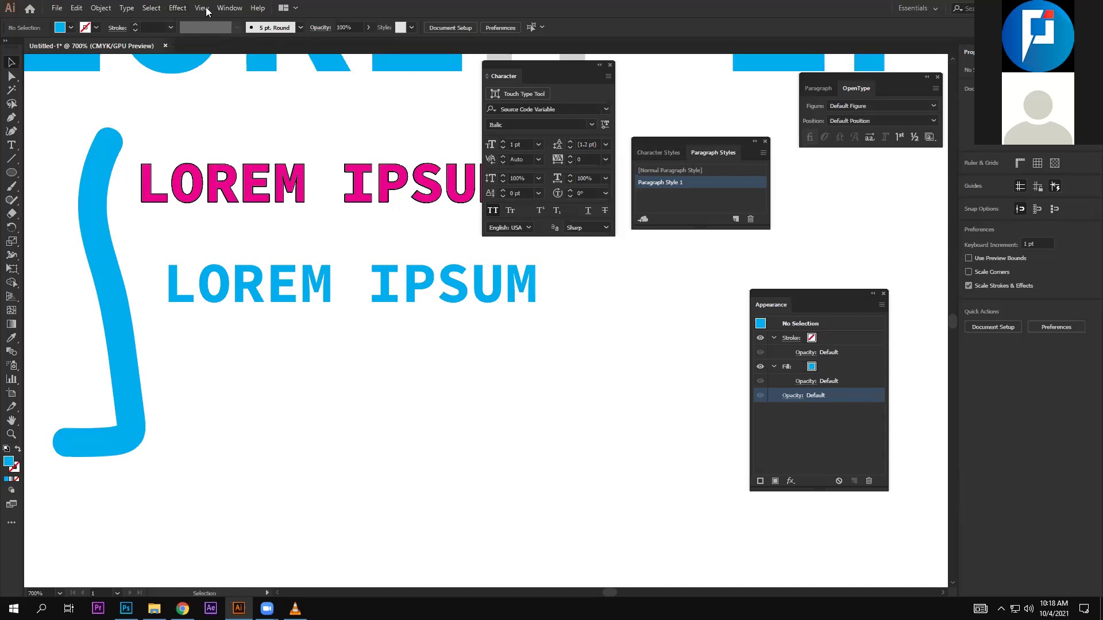
left_click(238, 8)
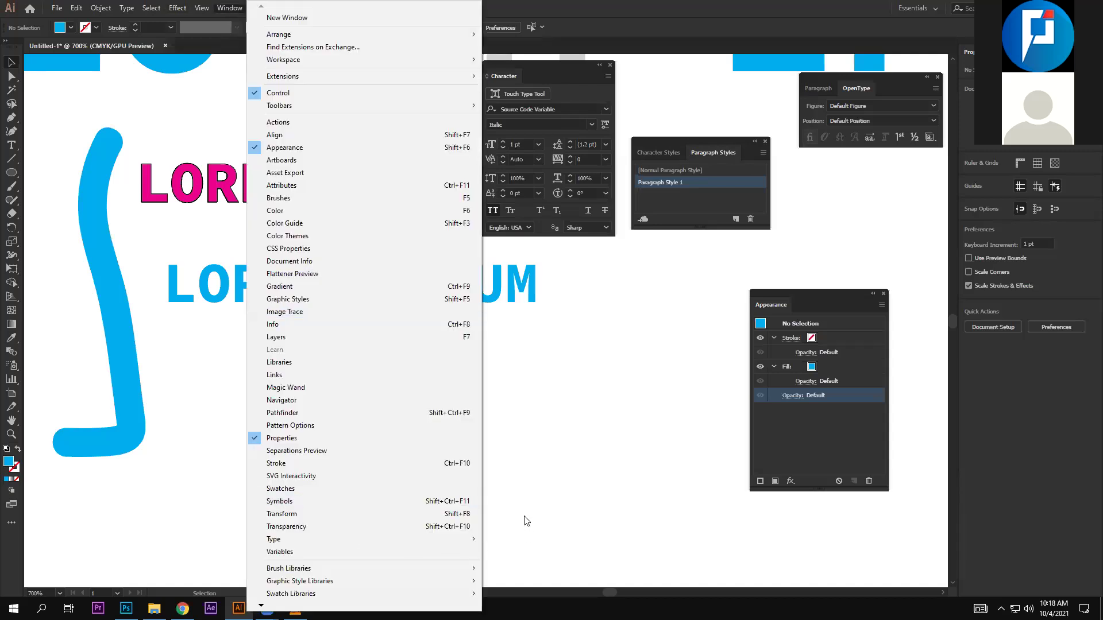
Show the floating Paragraph panel with Alt+Ctrl+T
mouse_move(274, 539)
key("alt+ctrl+t")
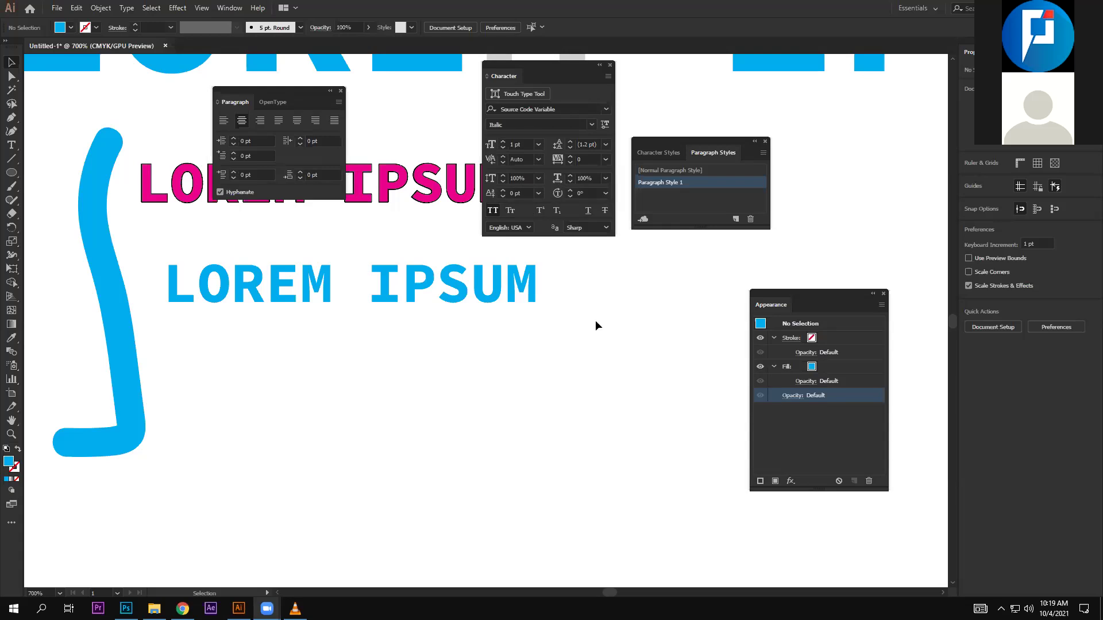
Zoom out to the whole LOREM IPSUM layout and select the small blue LOREM IPSUM line
key("z")
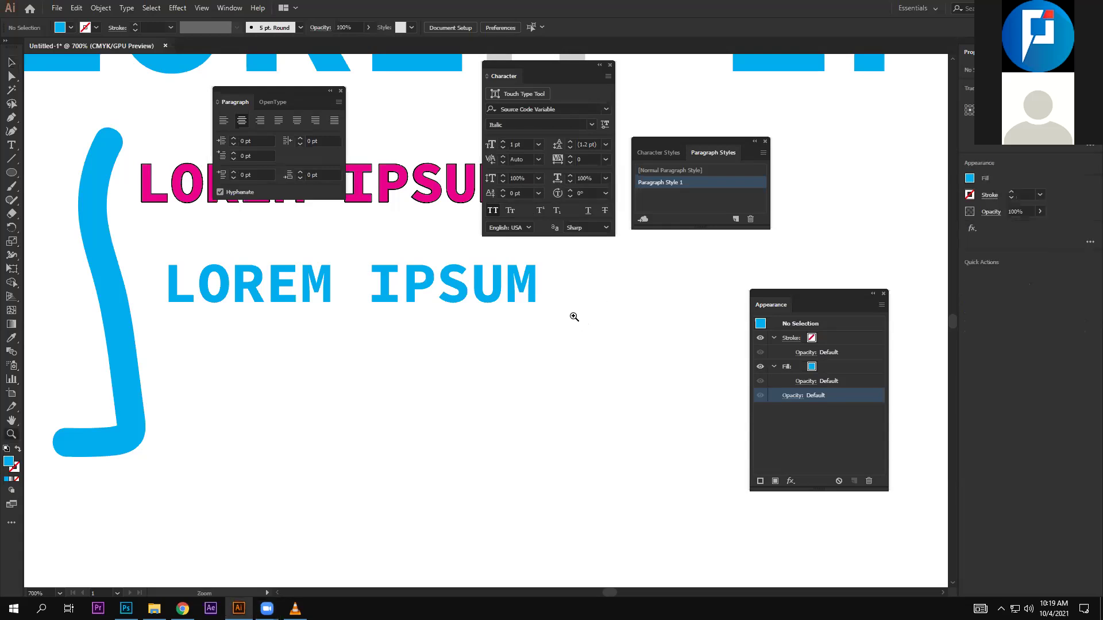
mouse_move(572, 315)
left_mouse_down()
mouse_move(497, 332)
mouse_move(429, 311)
mouse_move(337, 341)
left_mouse_up()
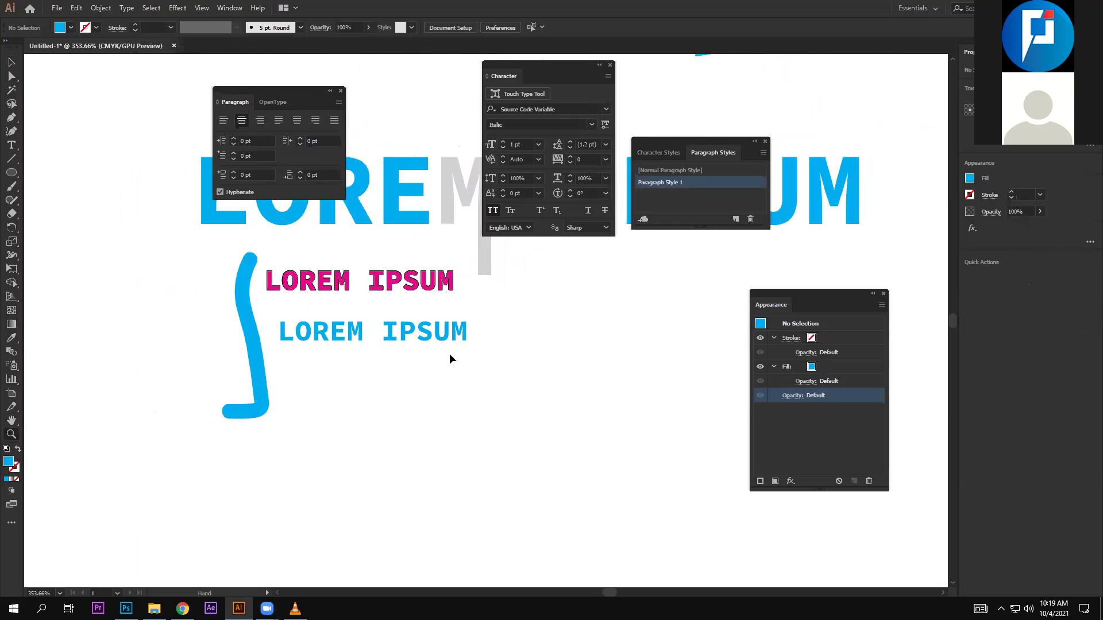
key("v")
left_click(447, 338)
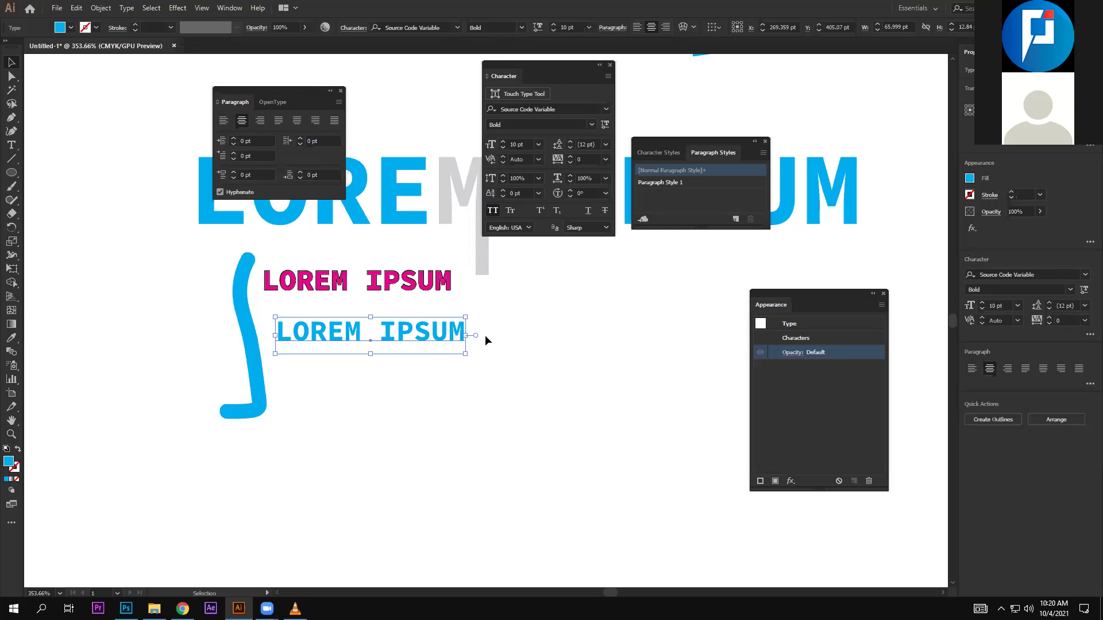
Move the blue LOREM IPSUM right and scale it into tall, narrow lettering, toggling area type off again
mouse_move(394, 342)
left_mouse_down()
mouse_move(501, 342)
mouse_move(449, 336)
mouse_move(471, 314)
left_mouse_up()
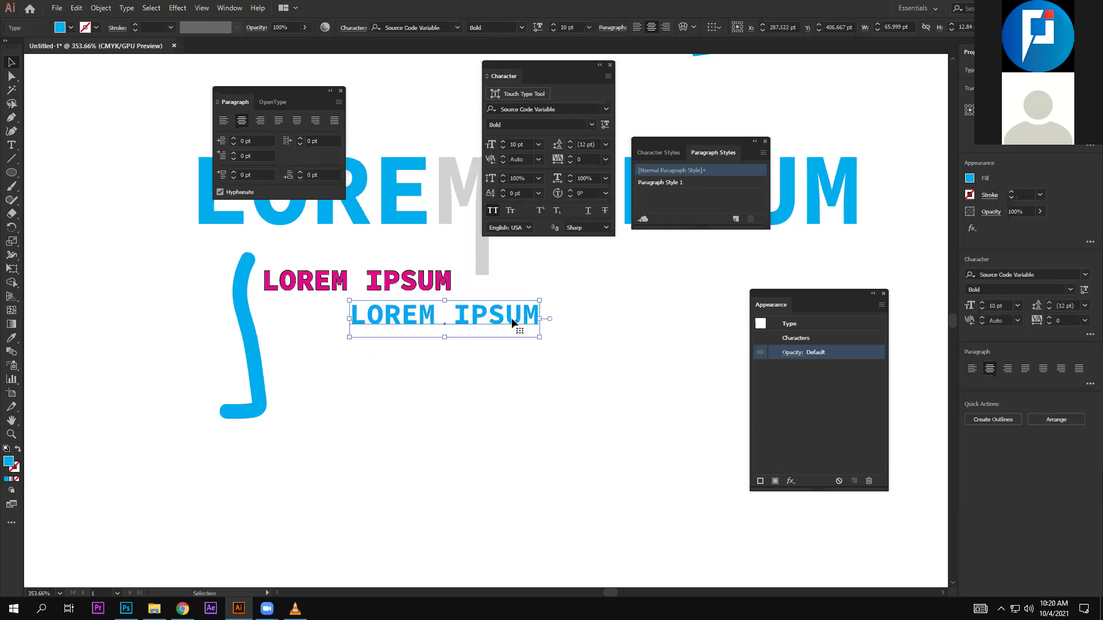
double_click(549, 318)
left_click_drag(540, 319, 635, 318)
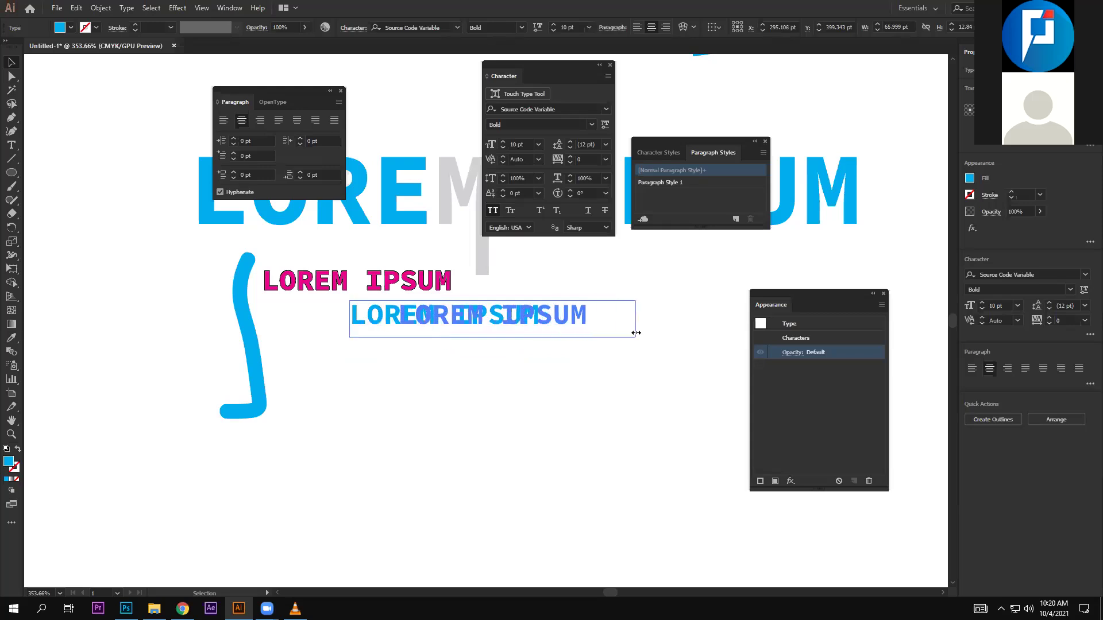
double_click(646, 318)
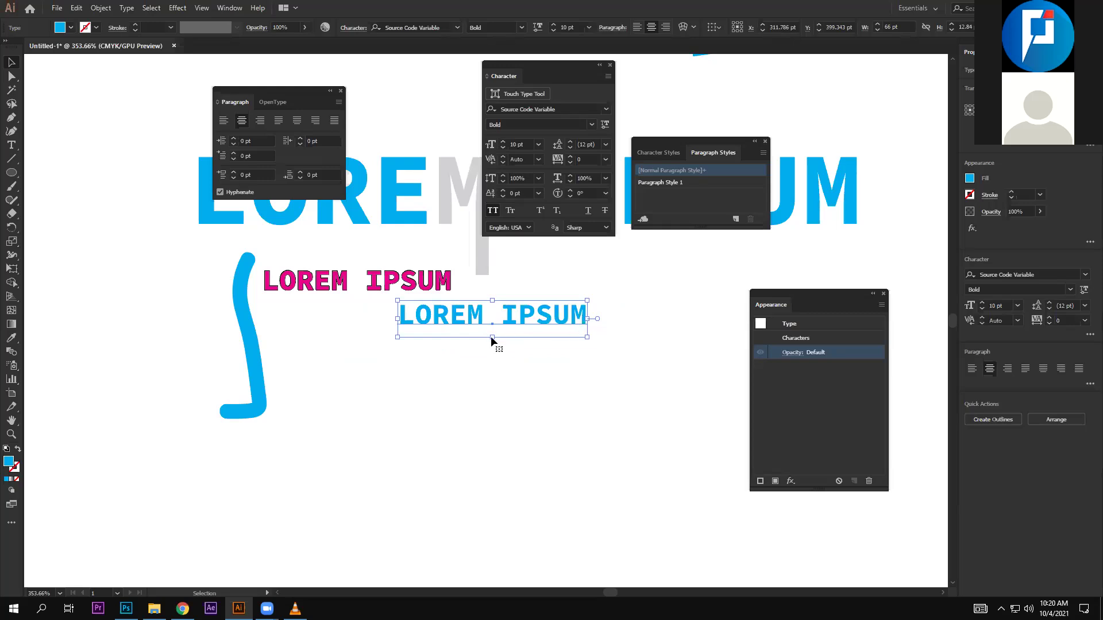
left_click_drag(491, 336, 493, 474)
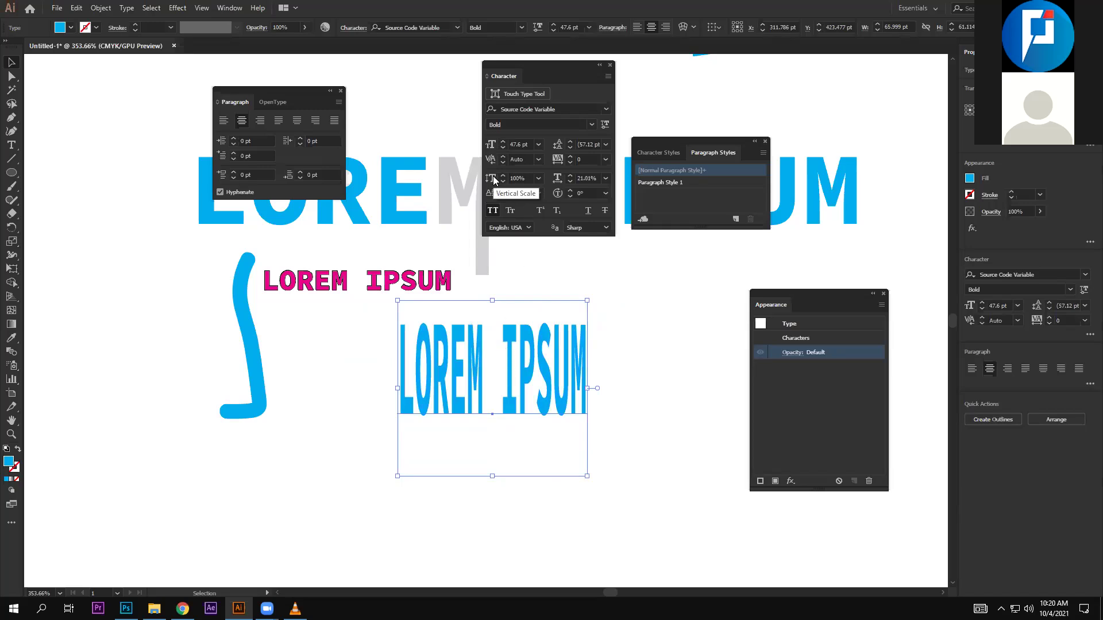
mouse_move(588, 387)
left_mouse_down()
mouse_move(672, 387)
mouse_move(604, 388)
left_mouse_up()
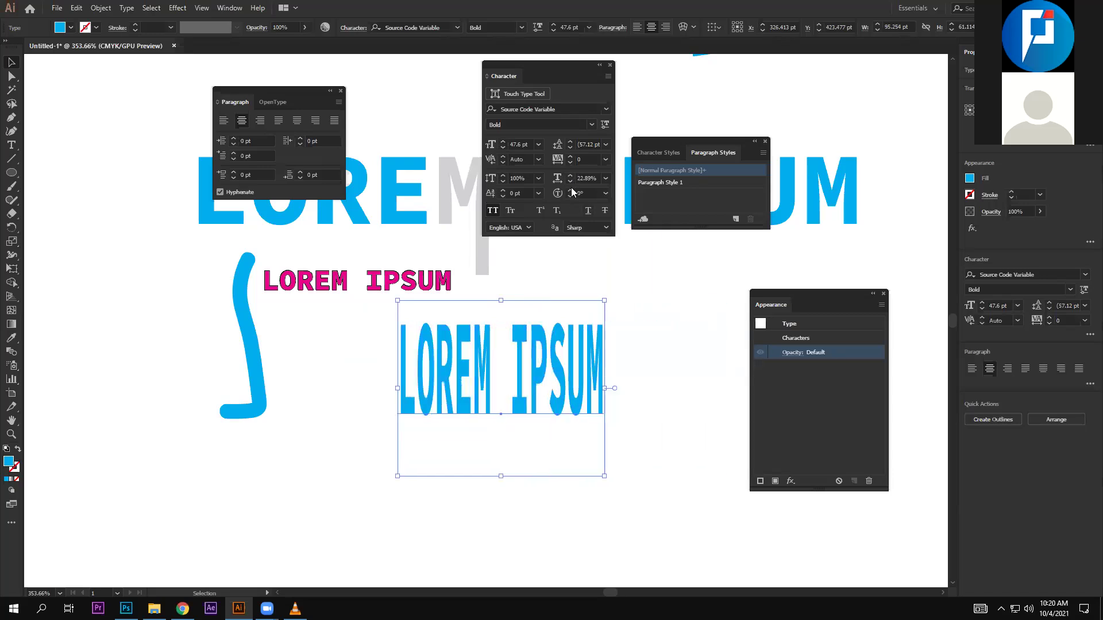
mouse_move(501, 300)
left_mouse_down()
mouse_move(510, 408)
mouse_move(569, 351)
left_mouse_up()
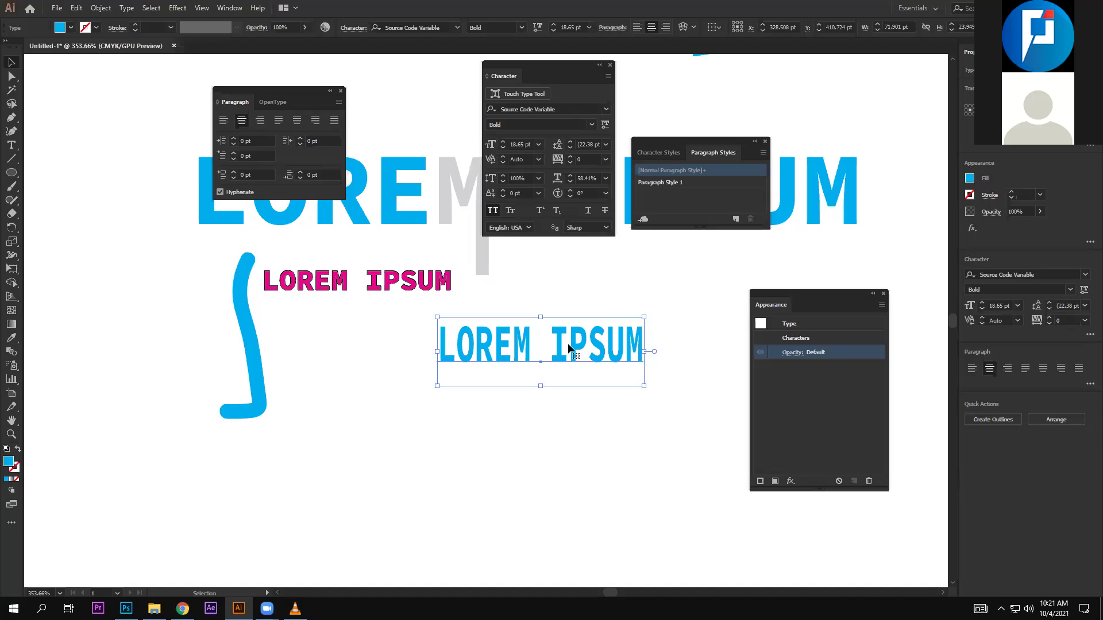
Nudge the condensed blue LOREM IPSUM left and up until it sits just below the pink line
left_click_drag(569, 347, 522, 344)
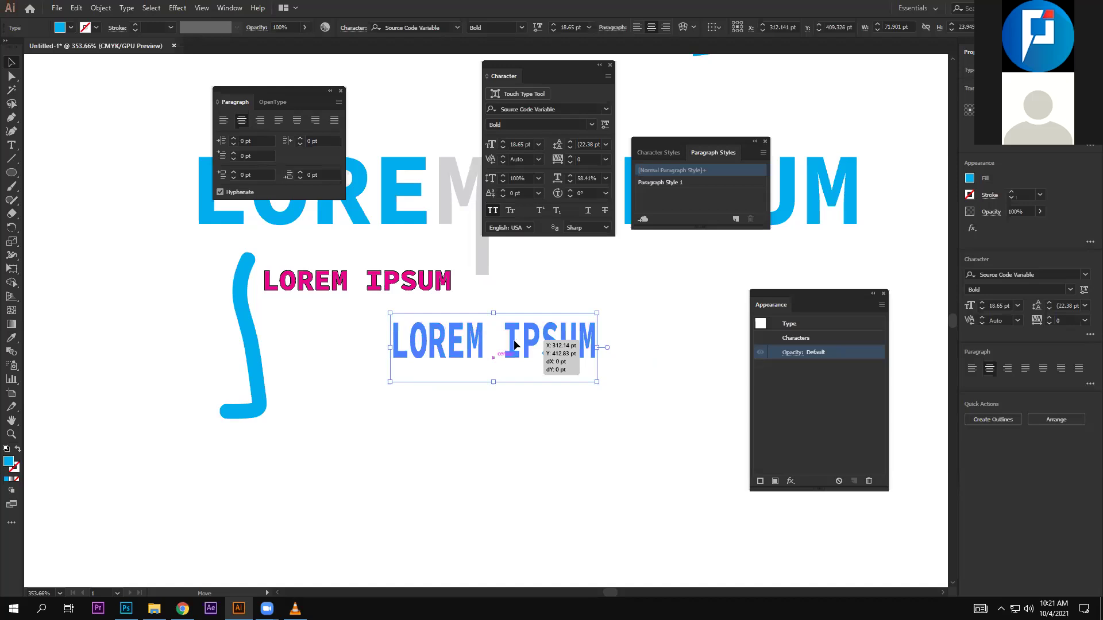
left_click_drag(514, 344, 503, 345)
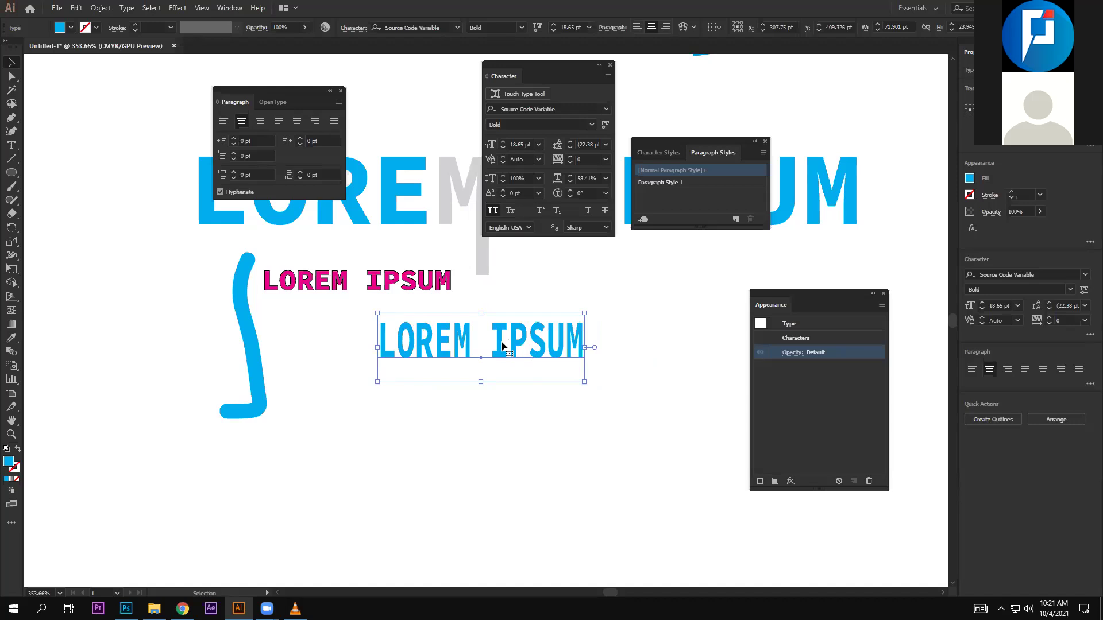
left_click_drag(502, 346, 500, 332)
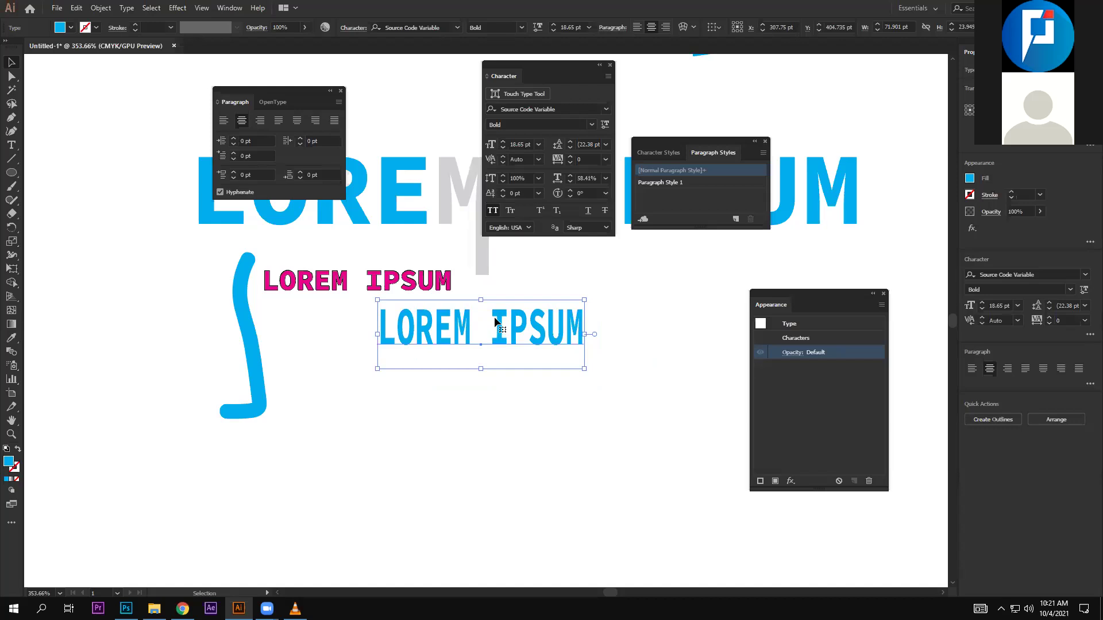
left_click_drag(494, 338, 488, 345)
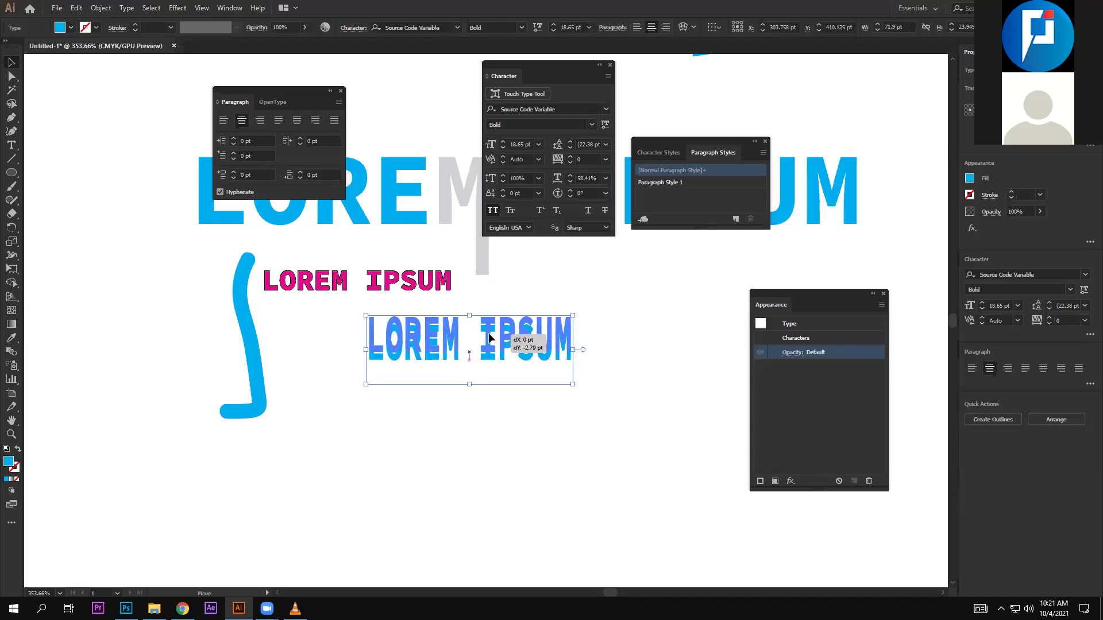
left_click_drag(488, 344, 501, 333)
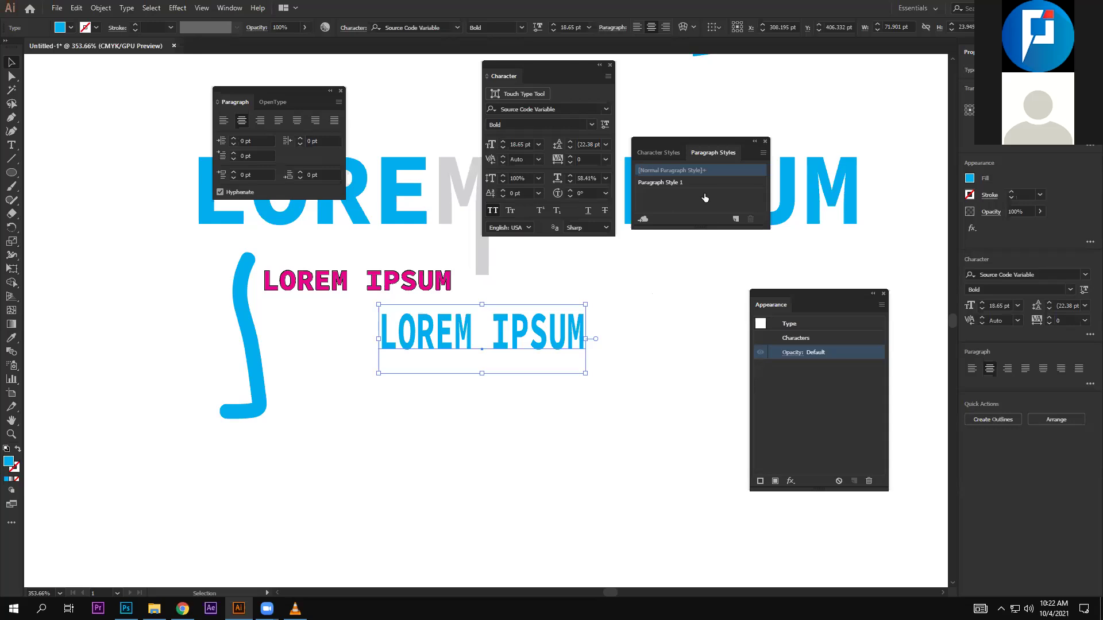
Close the character styles panel and lower the blue LOREM IPSUM line slightly
left_click(656, 152)
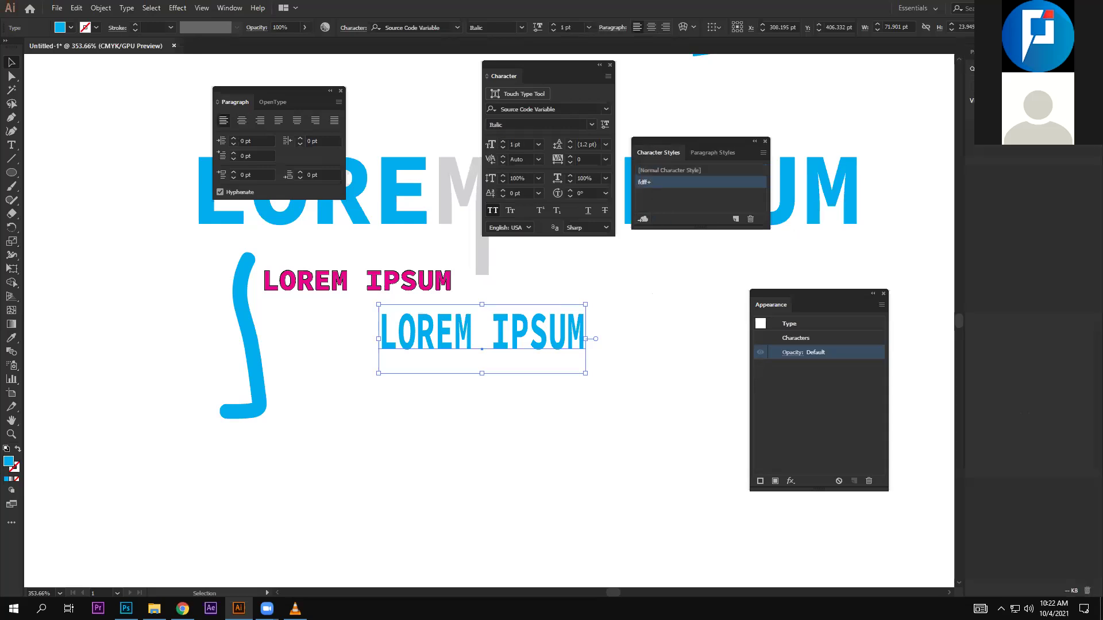
left_click(765, 141)
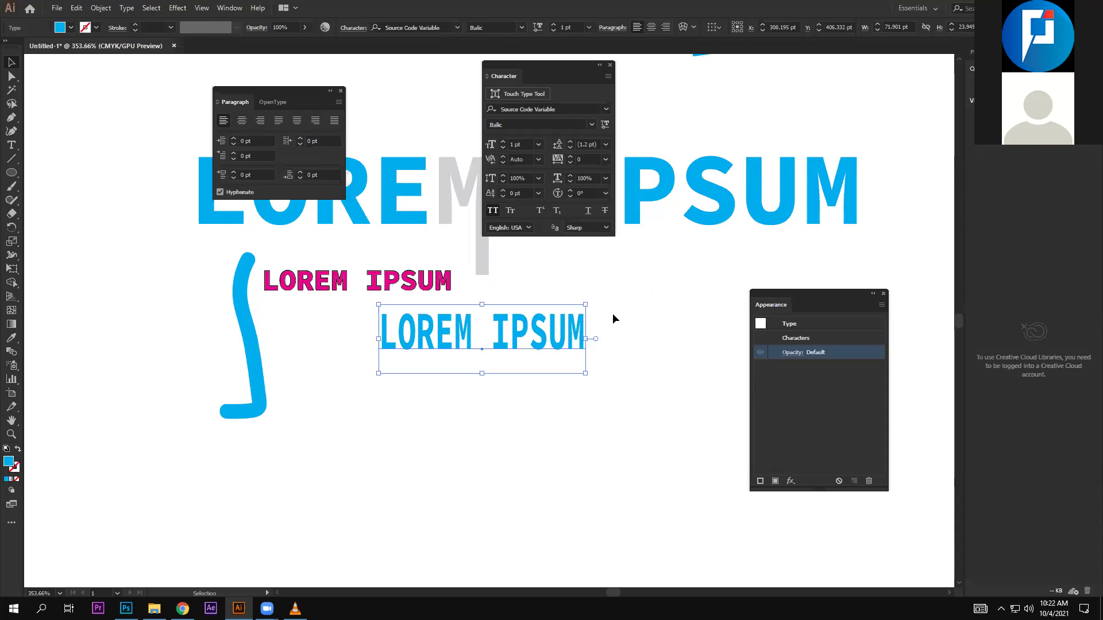
left_click_drag(558, 340, 558, 357)
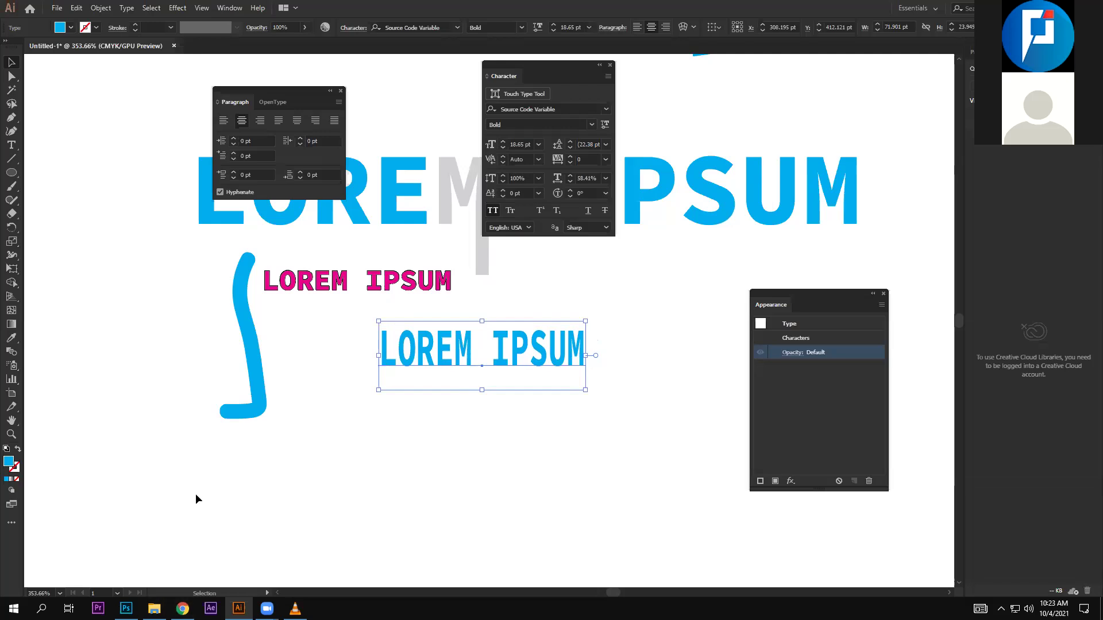
Stretch the blue curved stroke leftward and nudge the narrow blue LOREM IPSUM text into place
left_click(236, 418)
mouse_move(227, 402)
left_mouse_down()
mouse_move(197, 406)
mouse_move(248, 430)
mouse_move(233, 402)
left_mouse_up()
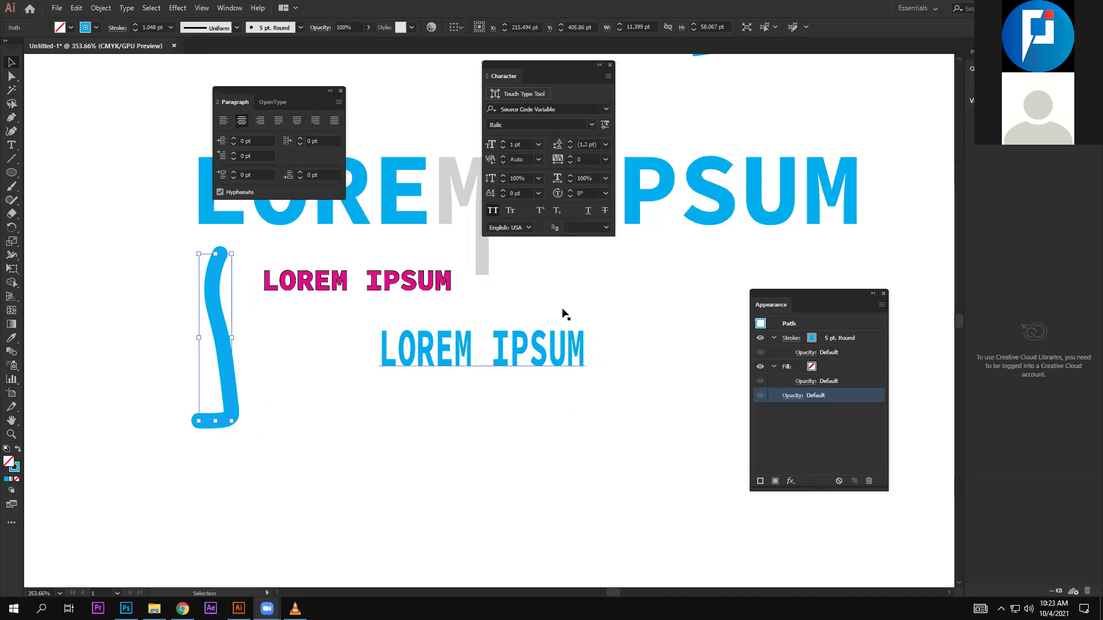
left_click(521, 352)
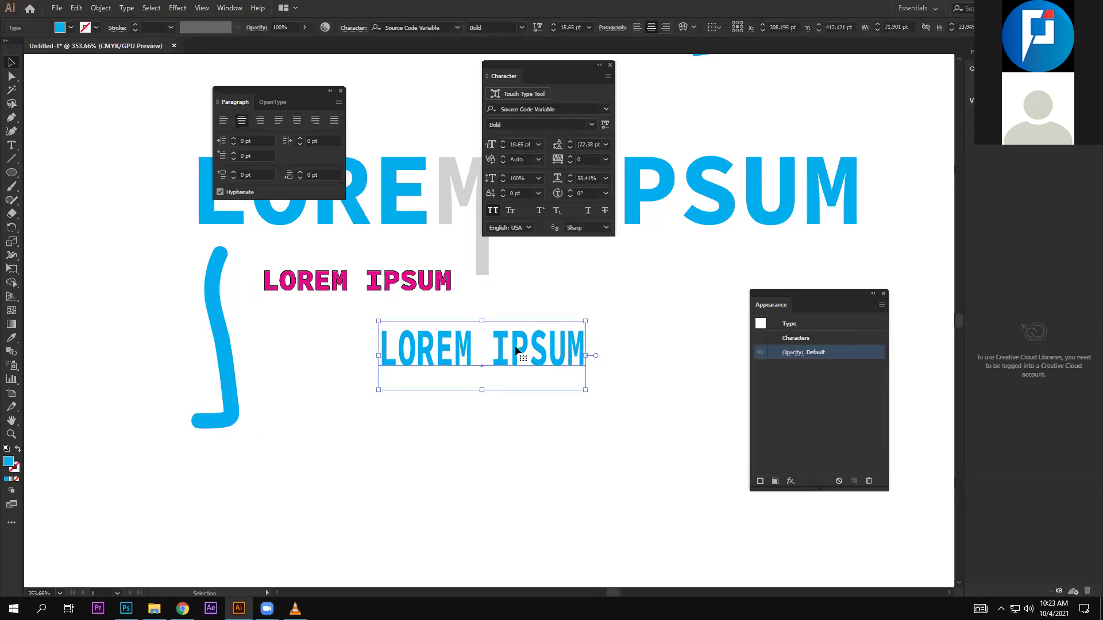
left_click_drag(520, 349, 531, 343)
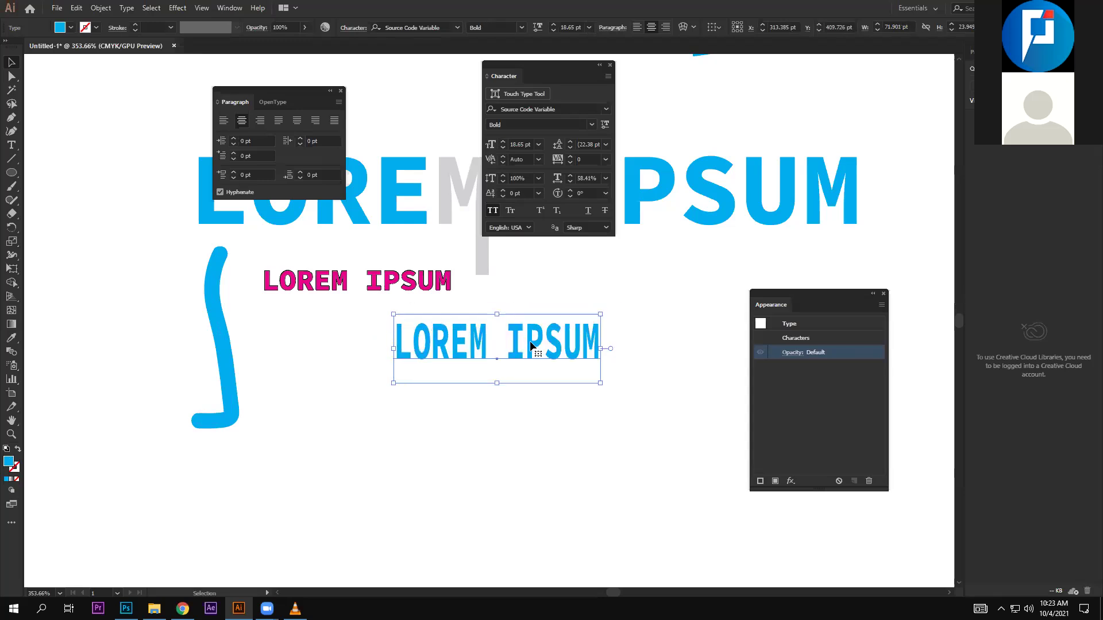
left_click_drag(530, 343, 520, 334)
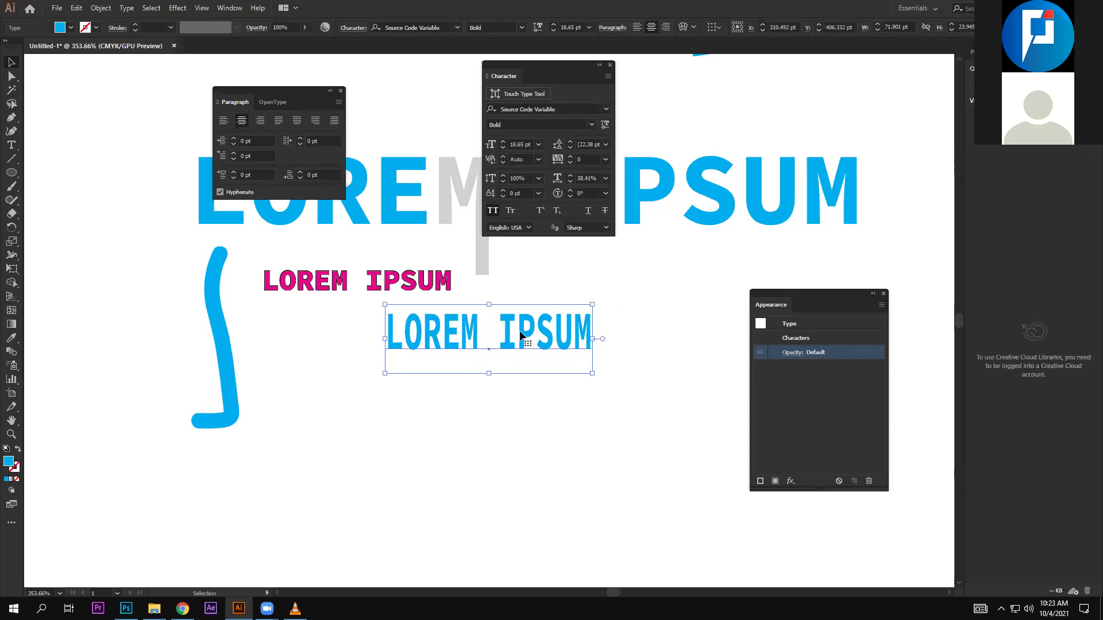
left_click_drag(519, 335, 518, 348)
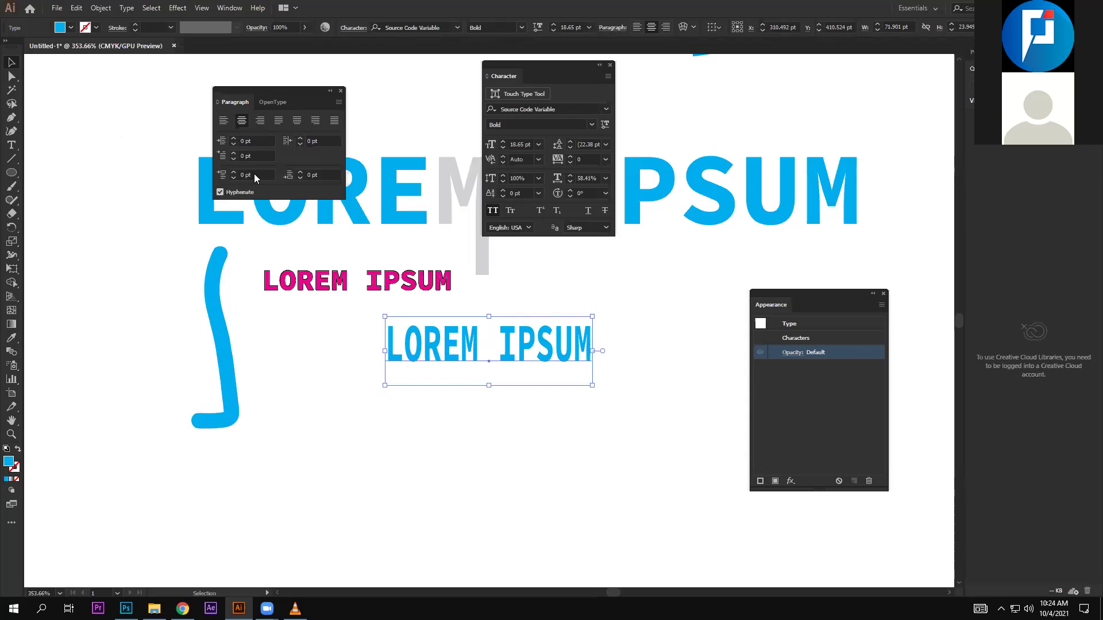
Justify all lines of the blue LOREM IPSUM text with hyphenation turned off
left_click(334, 121)
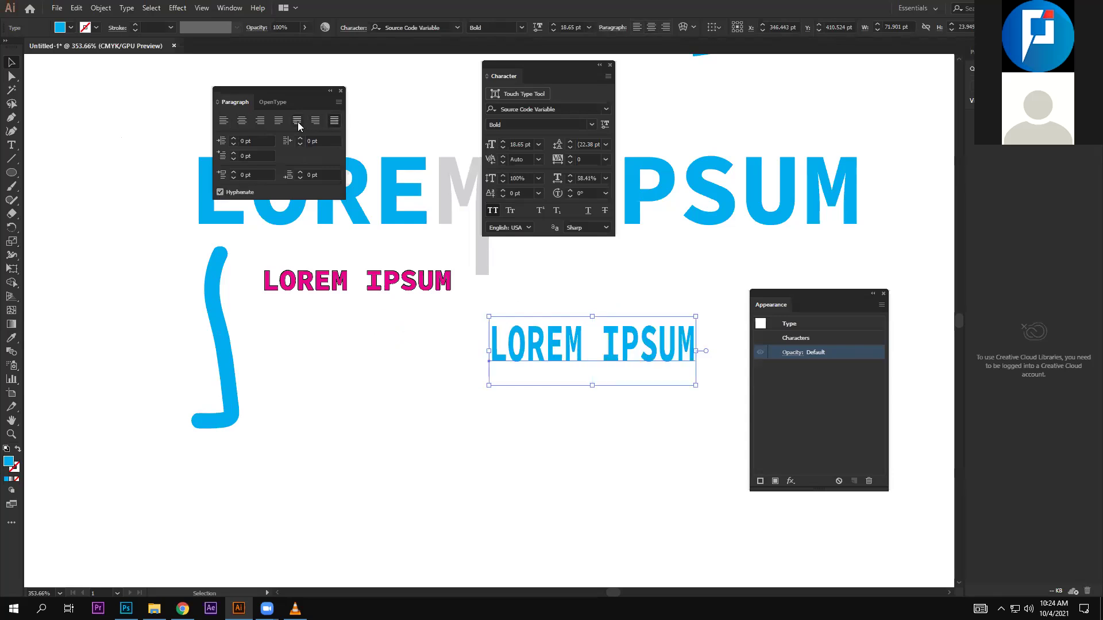
left_click(220, 192)
left_click_drag(109, 223, 312, 243)
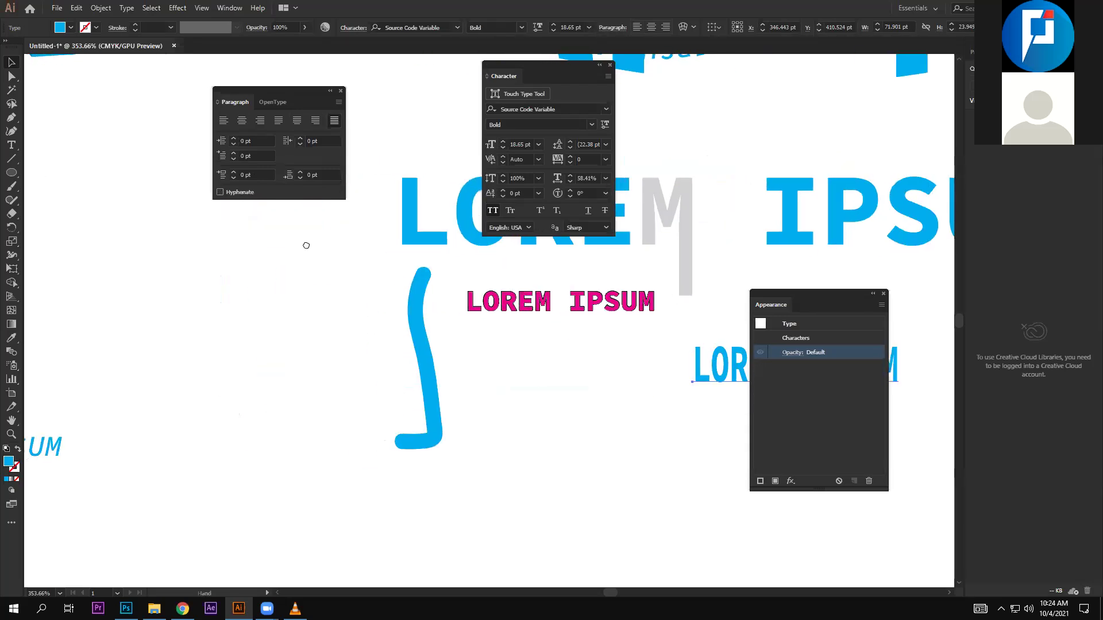
Draw a left-side area-type frame of placeholder text and enlarge its font size three steps
key("t")
left_click_drag(65, 171, 303, 497)
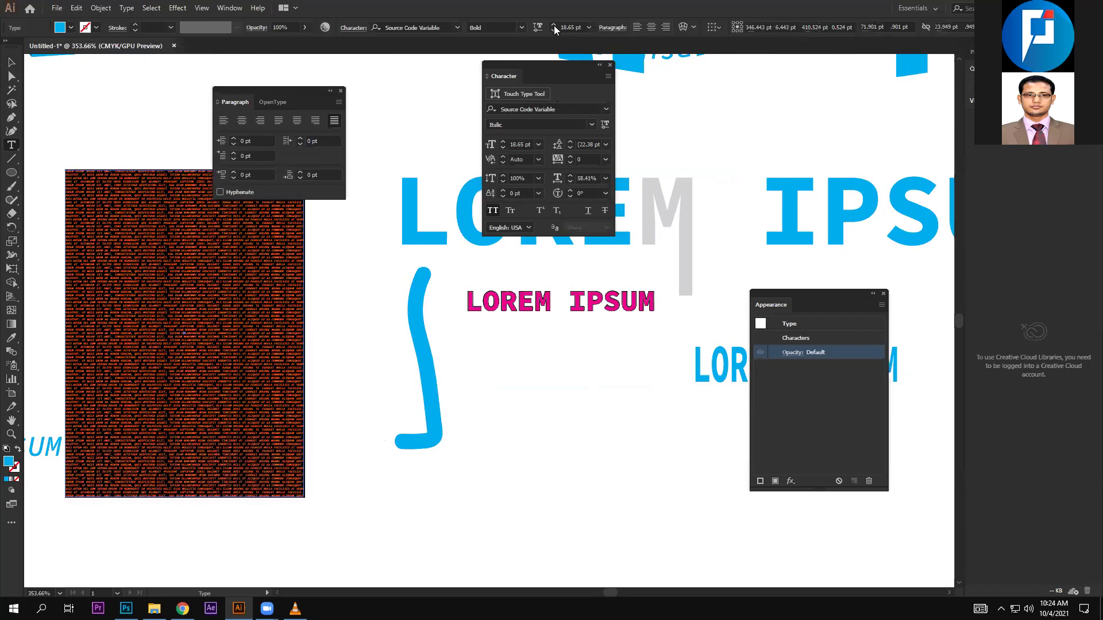
key("Escape")
left_click(295, 219)
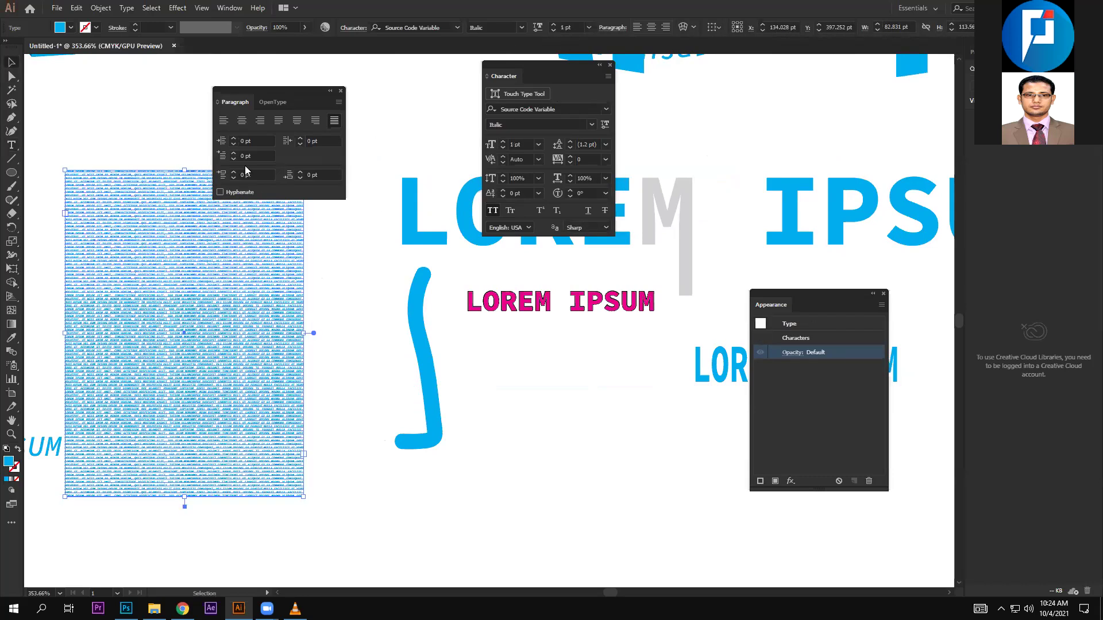
key("ctrl+shift+period")
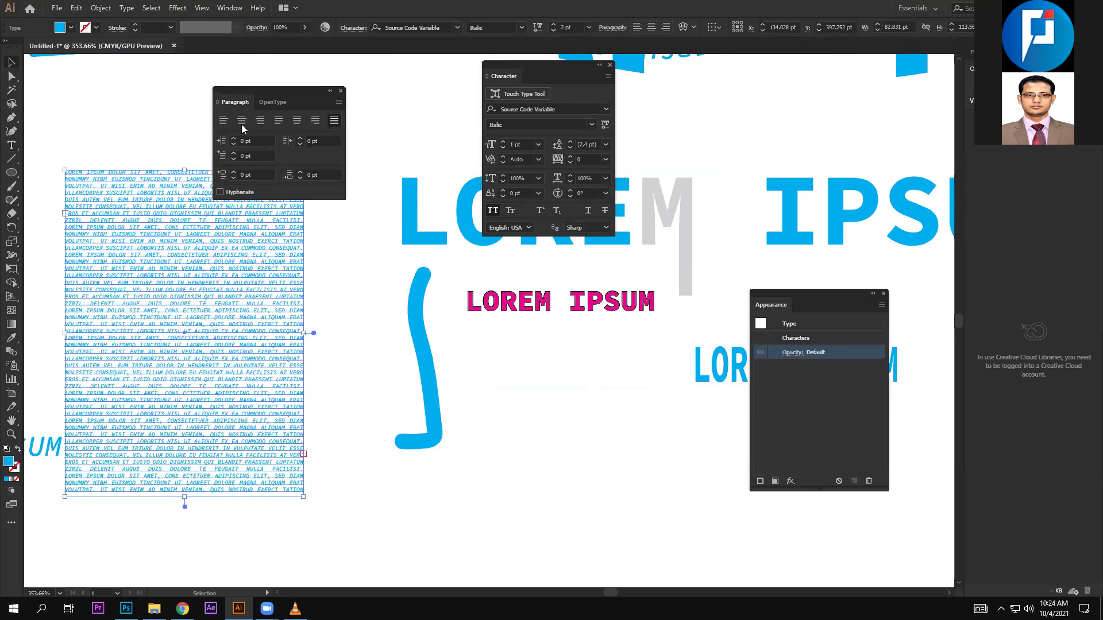
key("ctrl+shift+period")
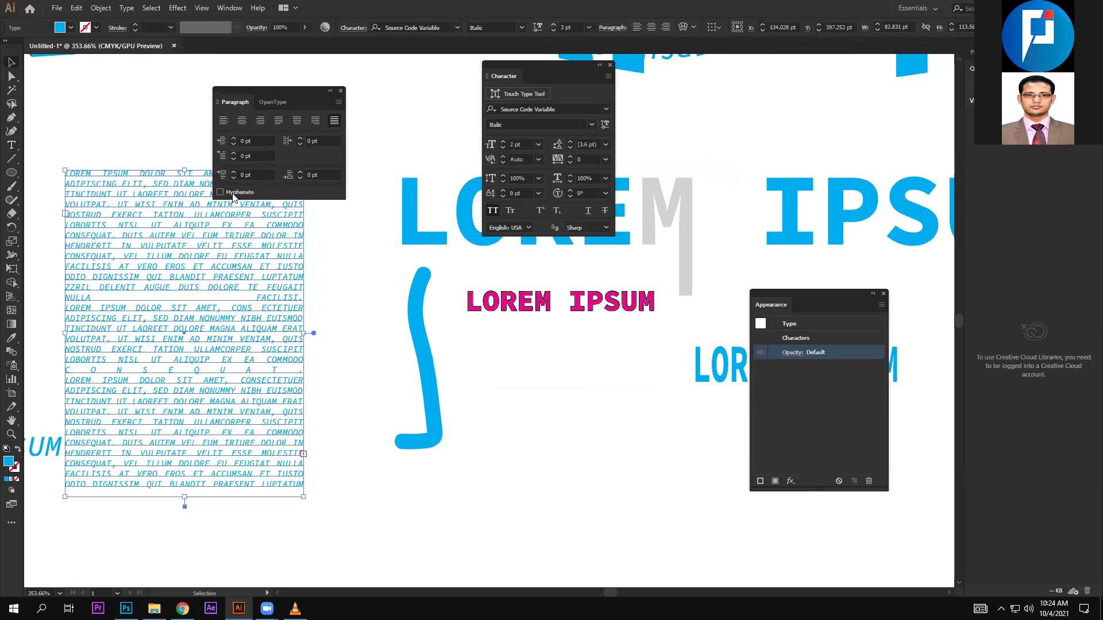
key("ctrl+shift+period")
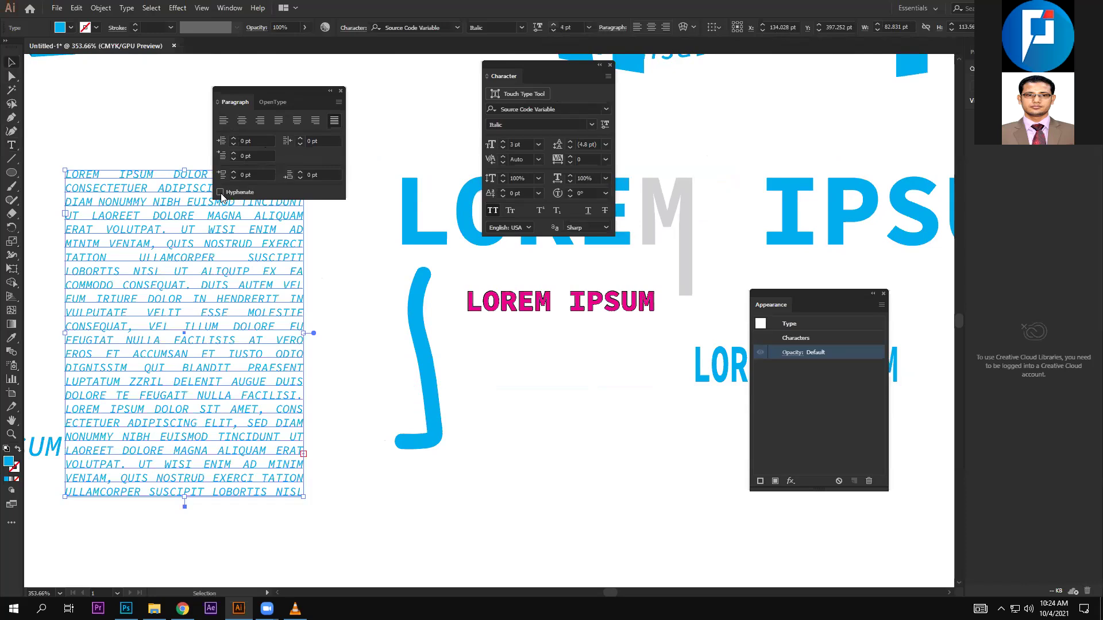
Bump the paragraph to 5 pt, align it flush left, and re-enable hyphenation
key("ctrl+shift+period")
key("ctrl+shift+l")
left_click(220, 193)
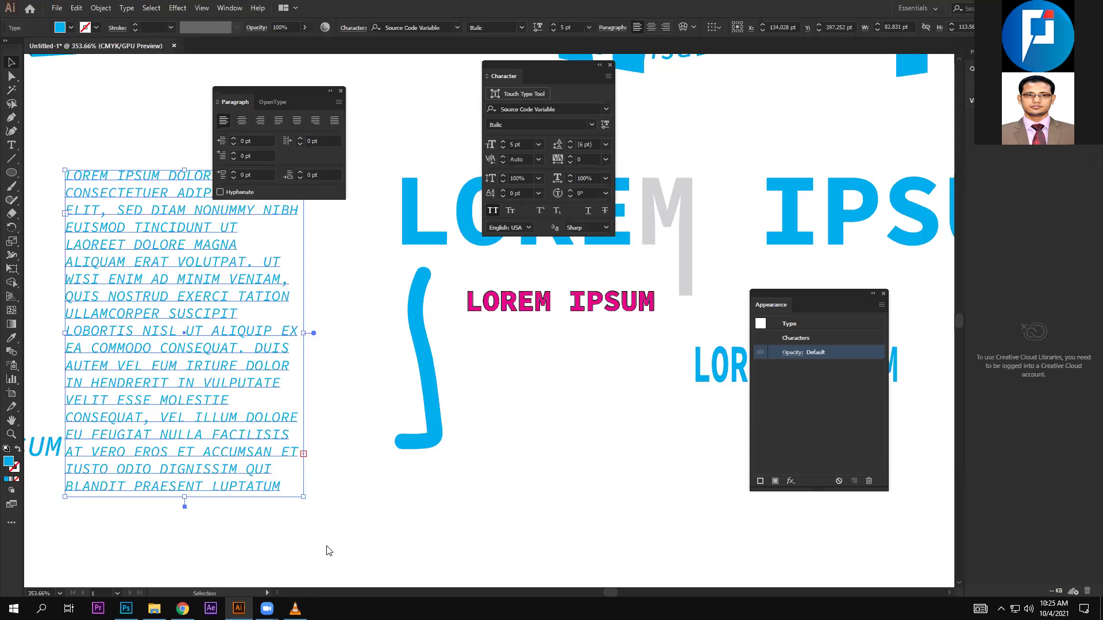
Dismiss the panel list and select the placeholder paragraph frame
key("alt+w")
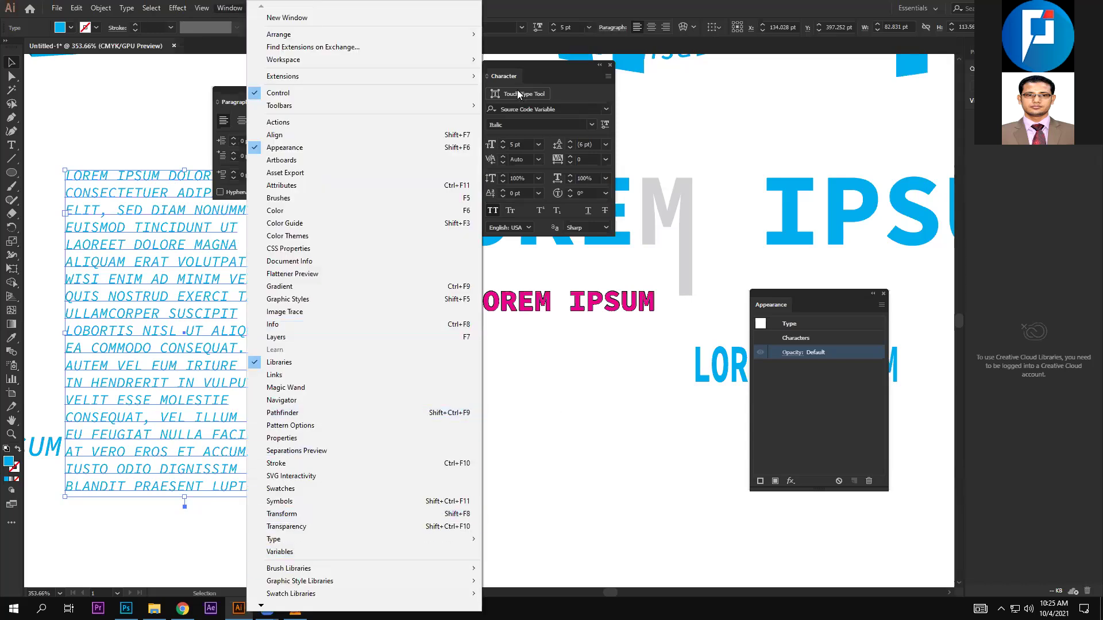
left_click(533, 70)
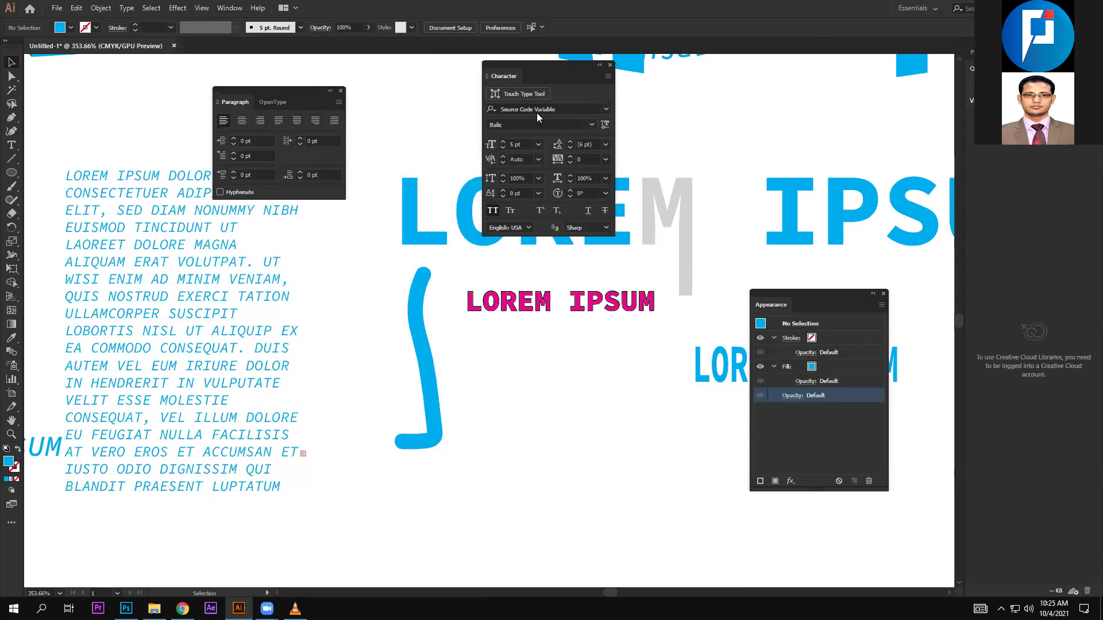
left_click(198, 287)
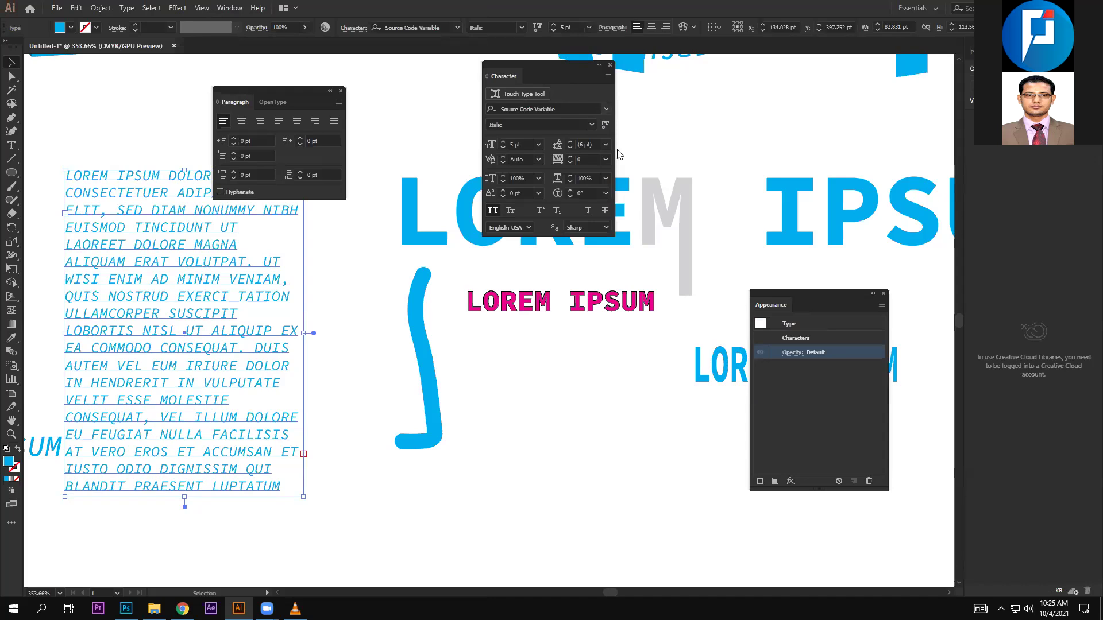
Preview Myriad Variable Concept, Minion Variable Concept and Bahnschrift on the paragraph from the font list
left_click(606, 108)
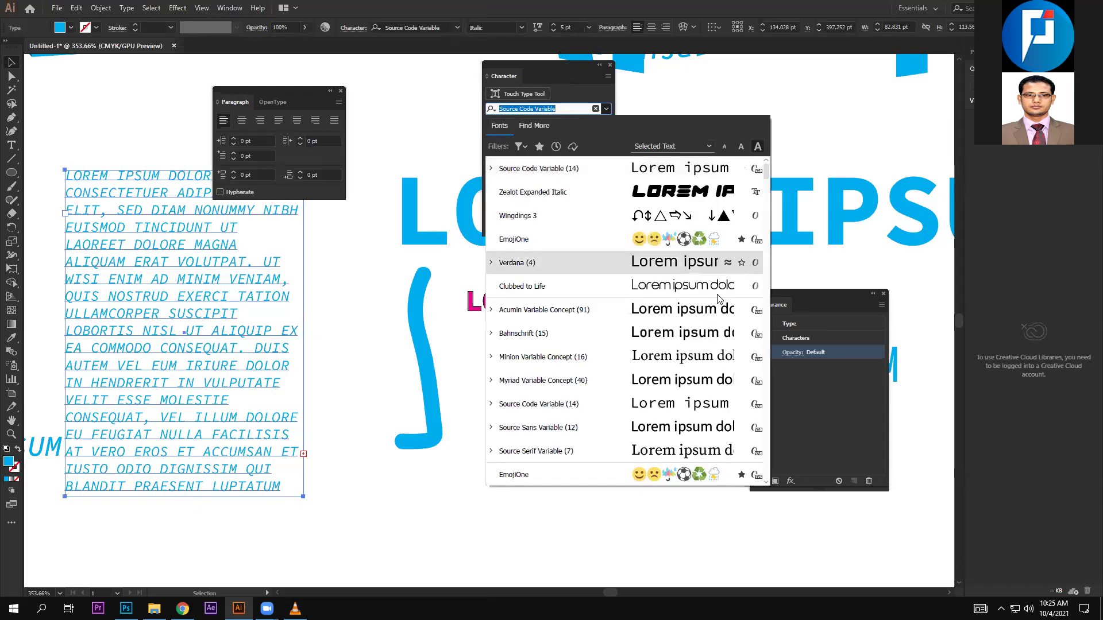
key("Down")
key("Down")
key("Down")
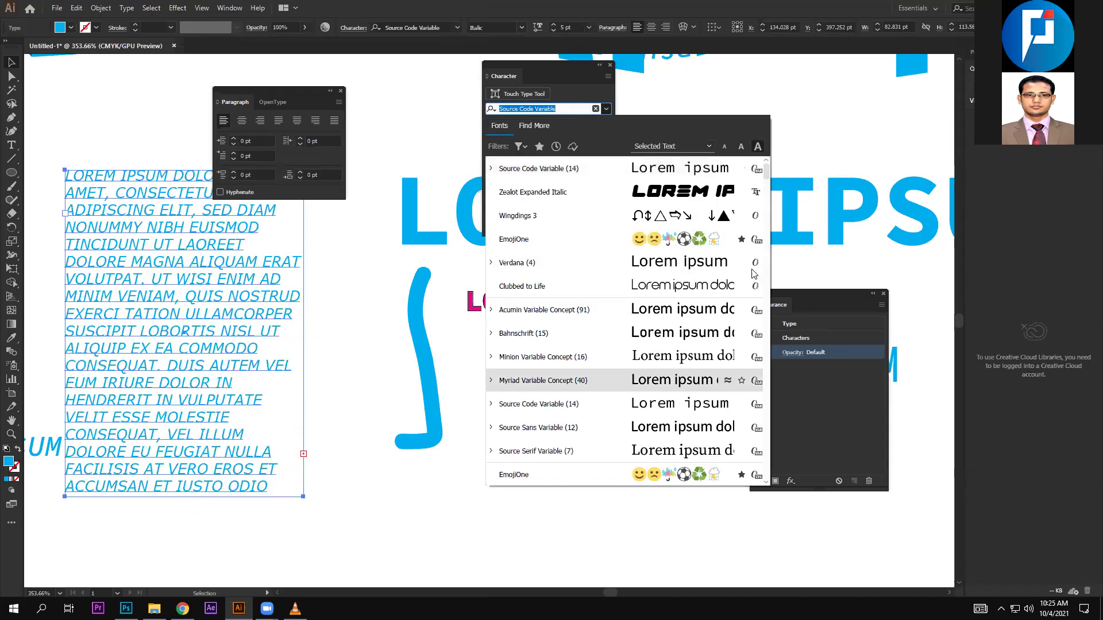
key("Up")
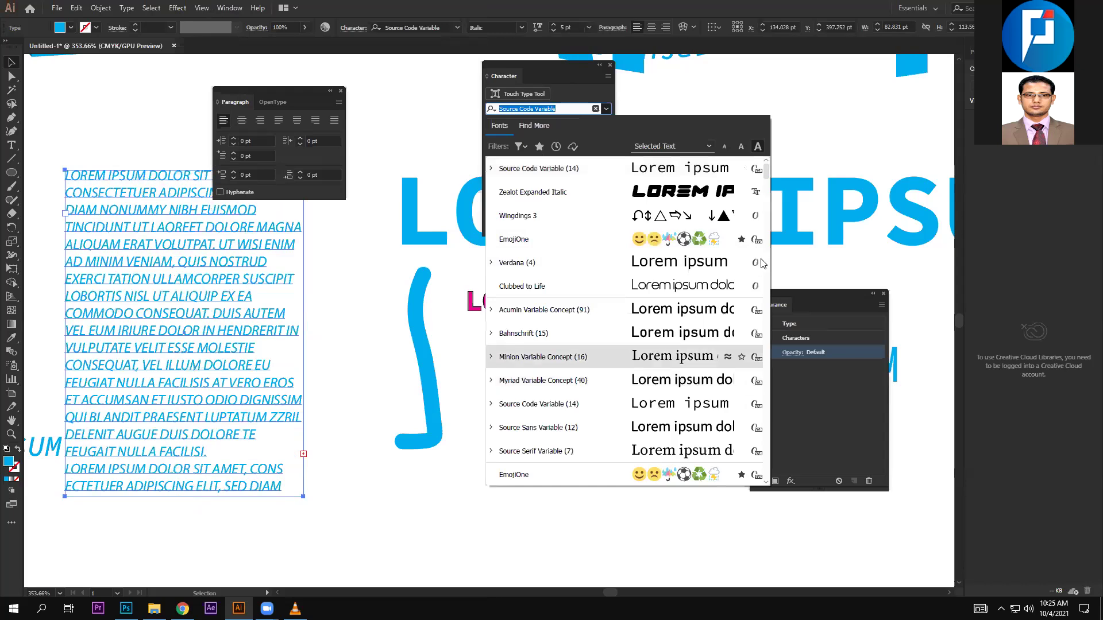
key("Up")
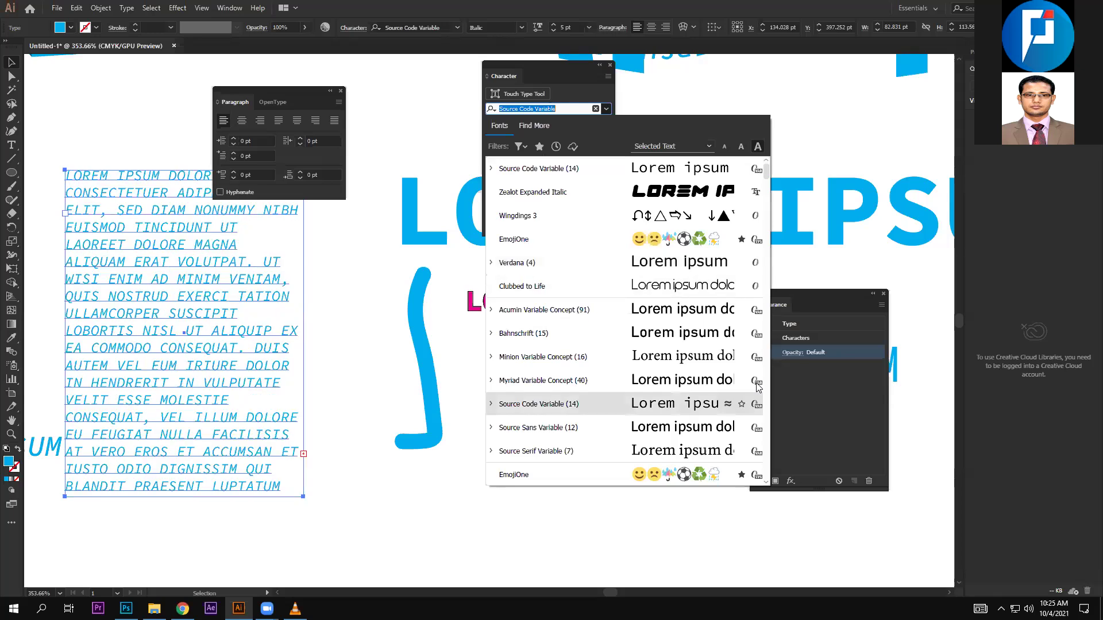
scroll(758, 386, "down", 1)
scroll(758, 386, "down", 2)
scroll(758, 387, "down", 1)
scroll(758, 387, "down", 1)
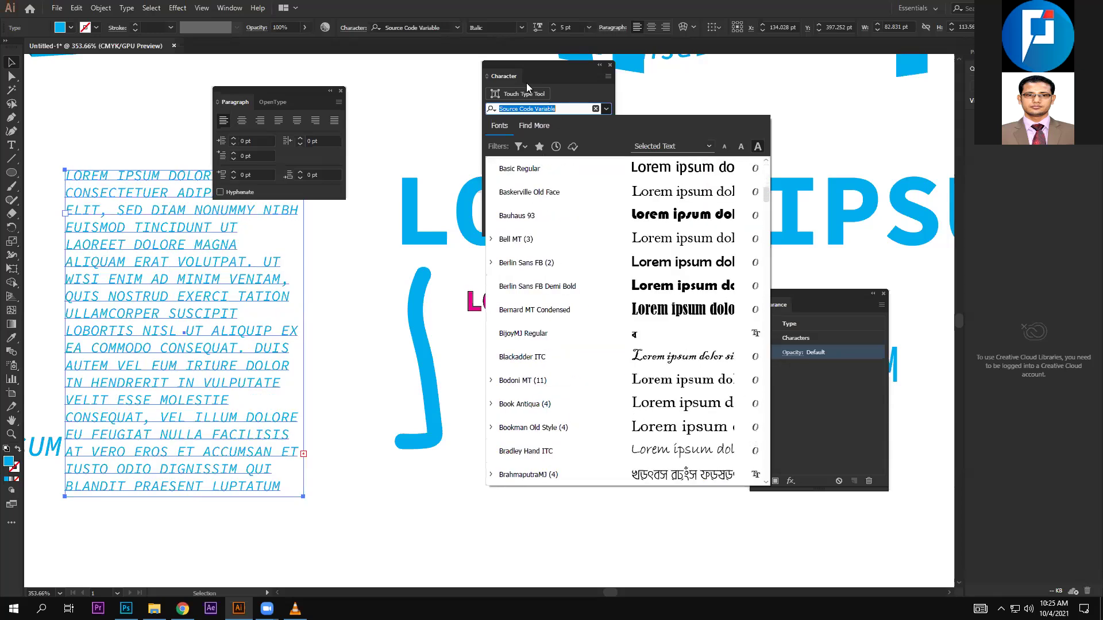
Set the paragraph's OpenType Position to Denominator and turn on Fractions
left_click(271, 102)
left_click(310, 119)
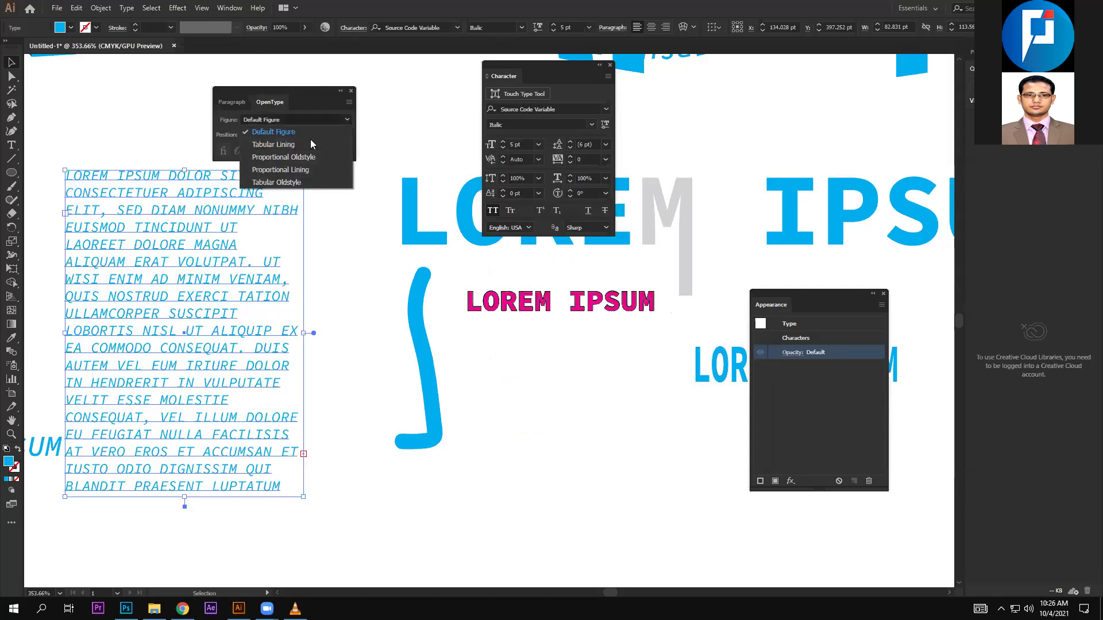
left_click(310, 136)
left_click(296, 198)
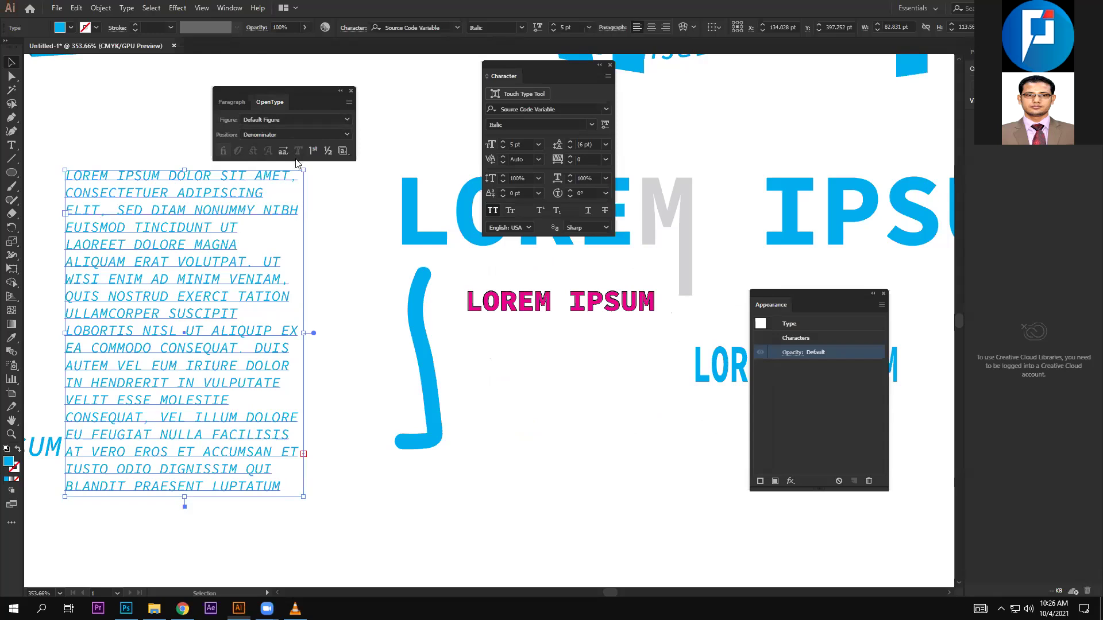
left_click(329, 151)
Deselect the text, check the OpenType panel menu, and move the panel aside
left_click(343, 150)
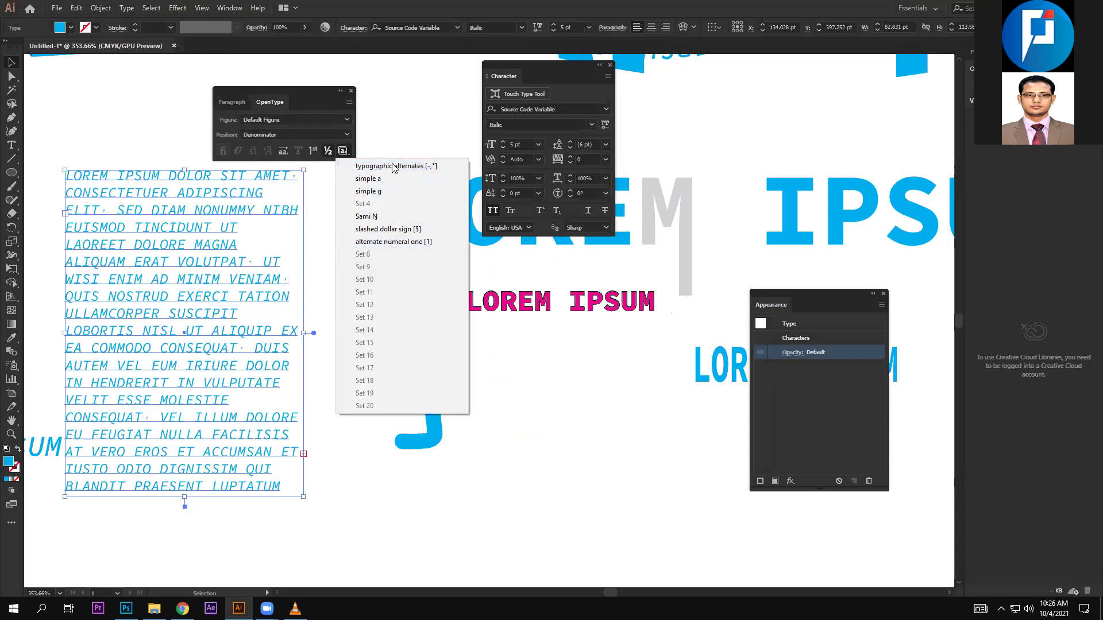
left_click(348, 107)
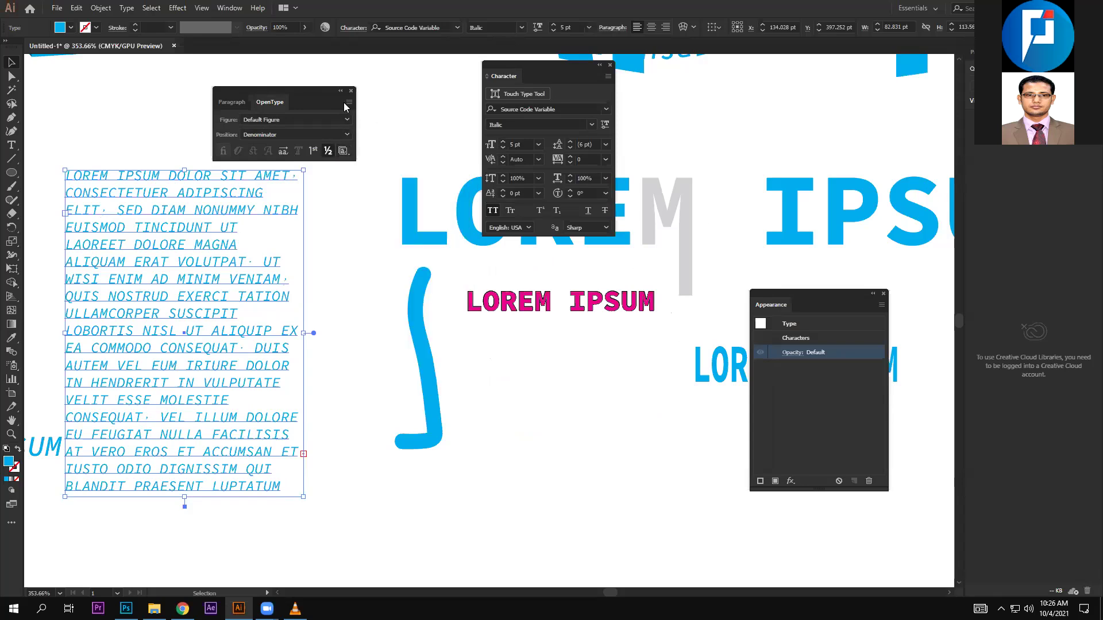
key("ctrl+shift+a")
left_click(349, 102)
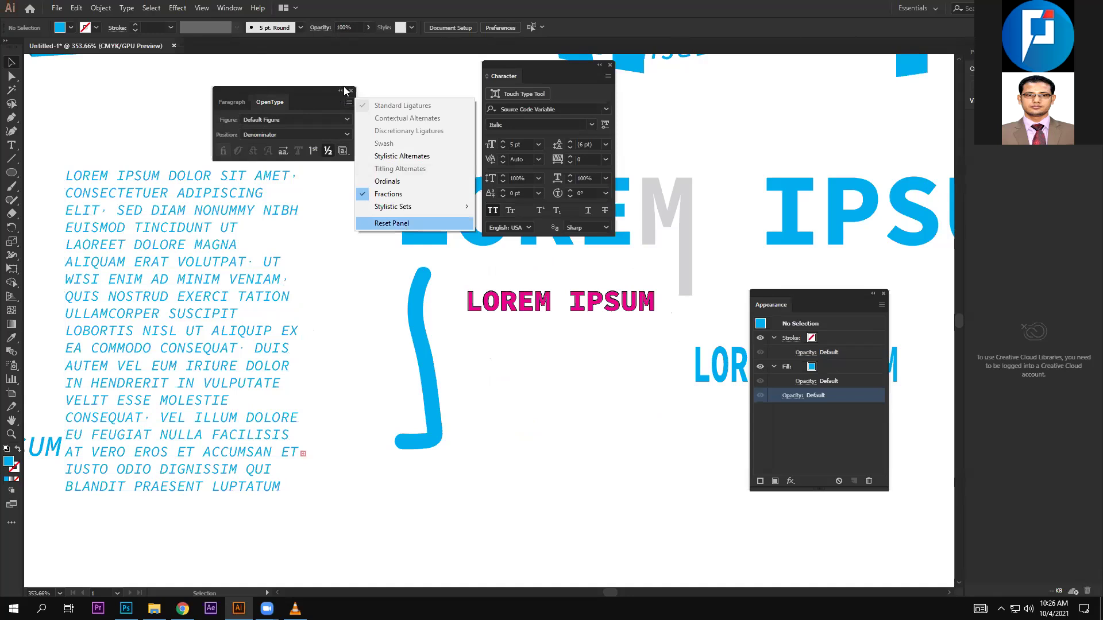
key("Return")
left_click_drag(346, 98, 360, 93)
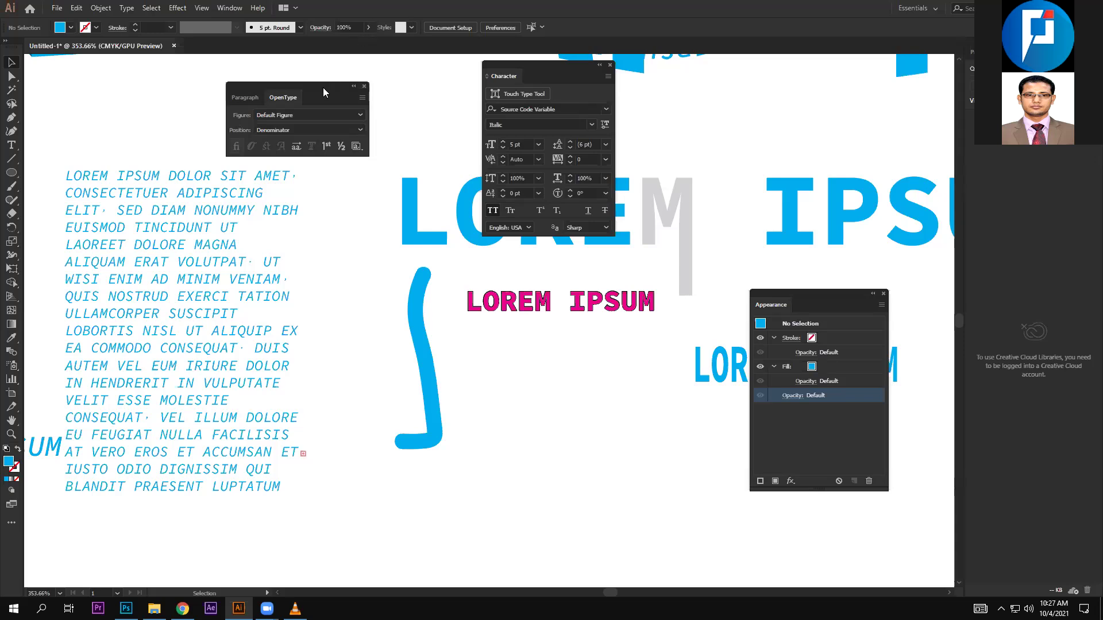
Search 'futu' in the font field and choose Futura Hv BT
left_click_drag(323, 87, 323, 85)
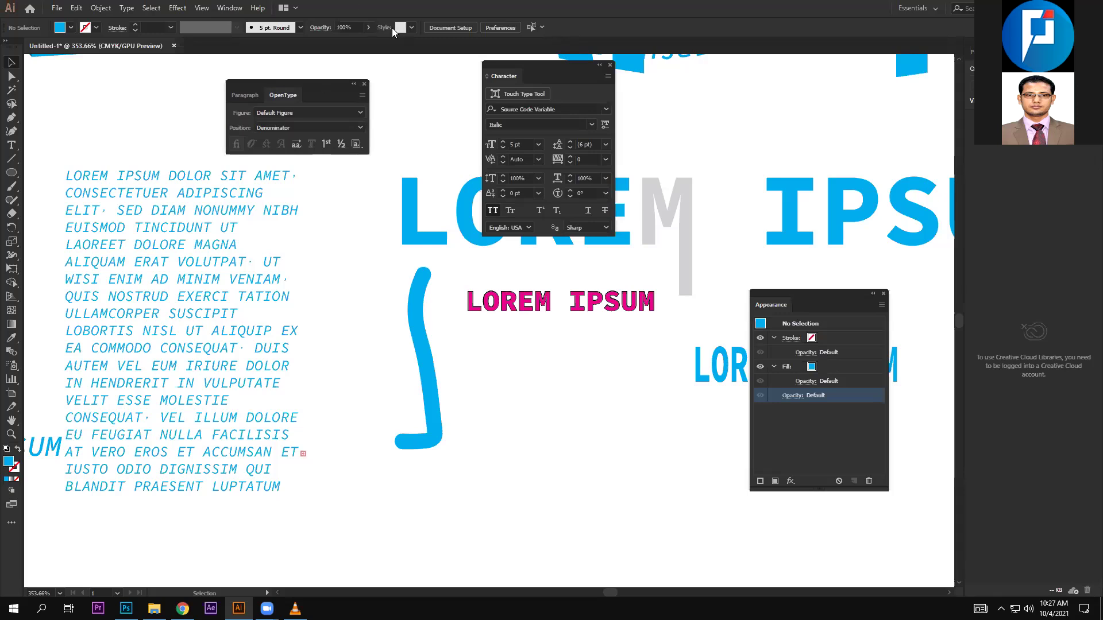
left_click(593, 109)
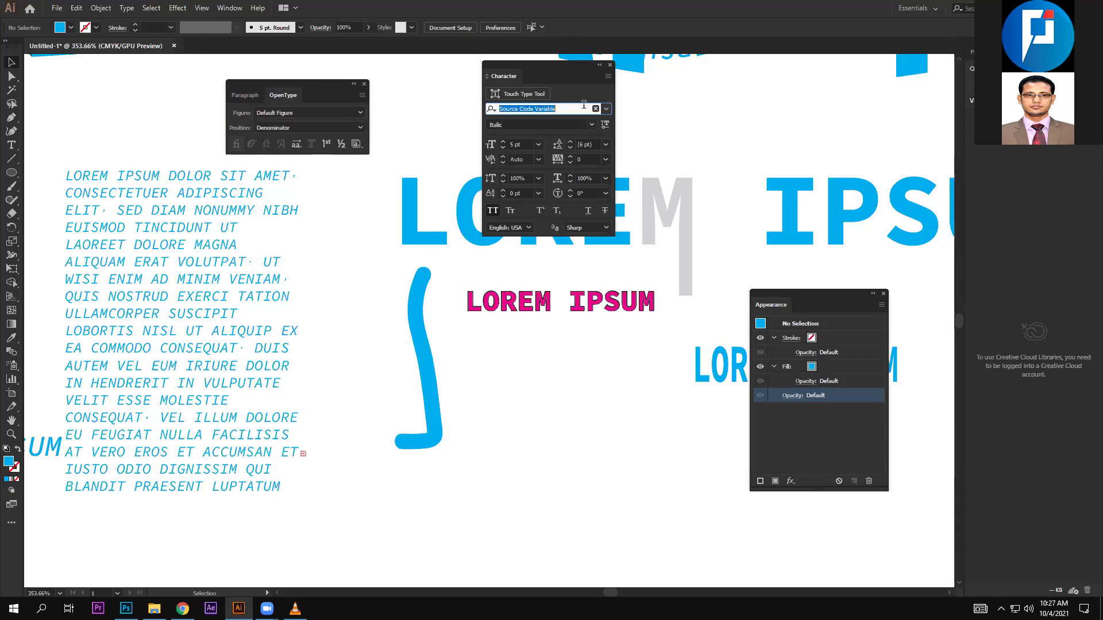
type("f")
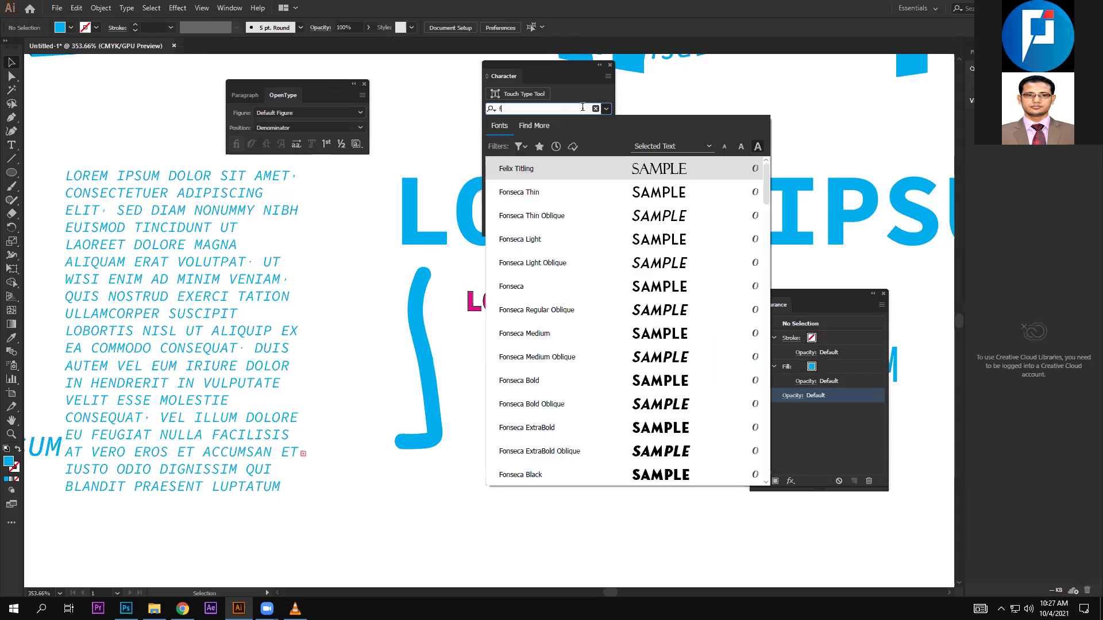
type("utu")
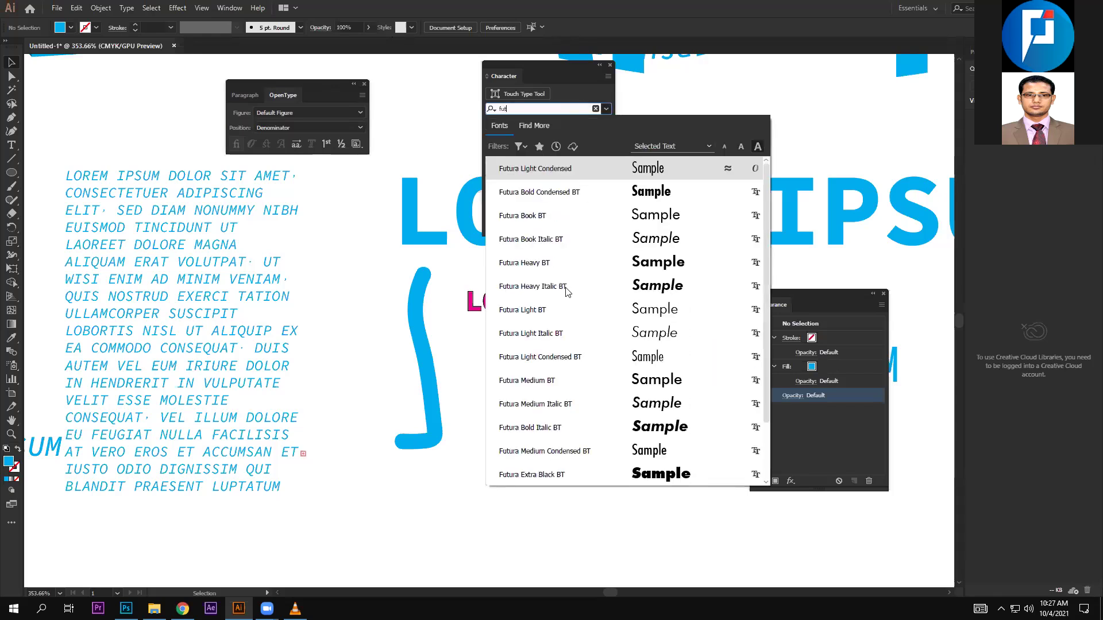
left_click(571, 264)
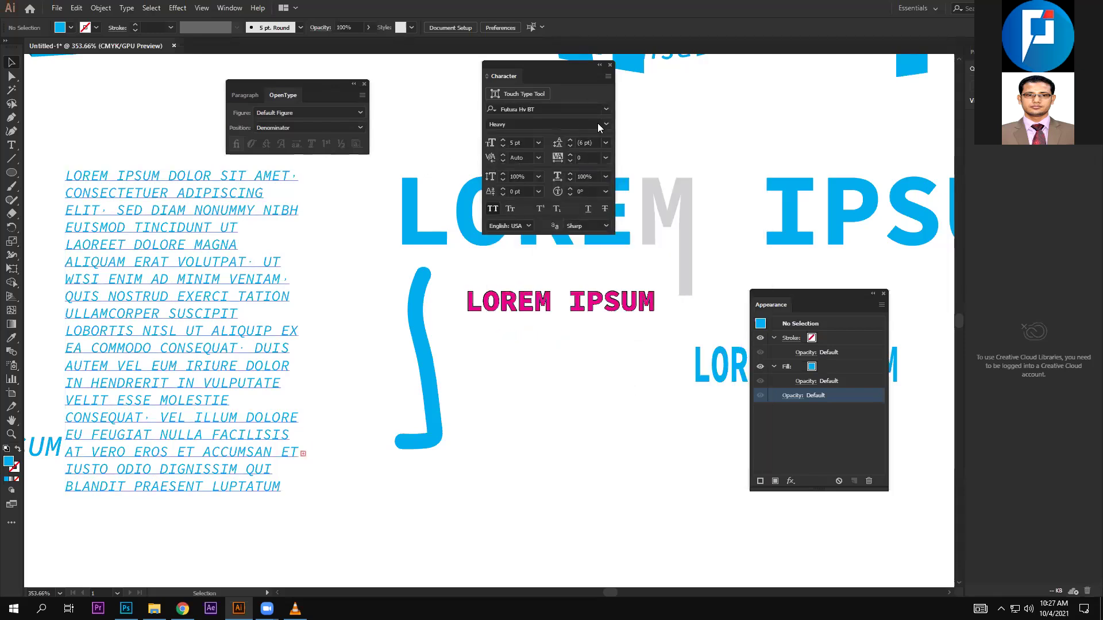
Apply Futura Hv BT Heavy to the lorem ipsum paragraph block via a 'fu' font search
left_click(275, 299)
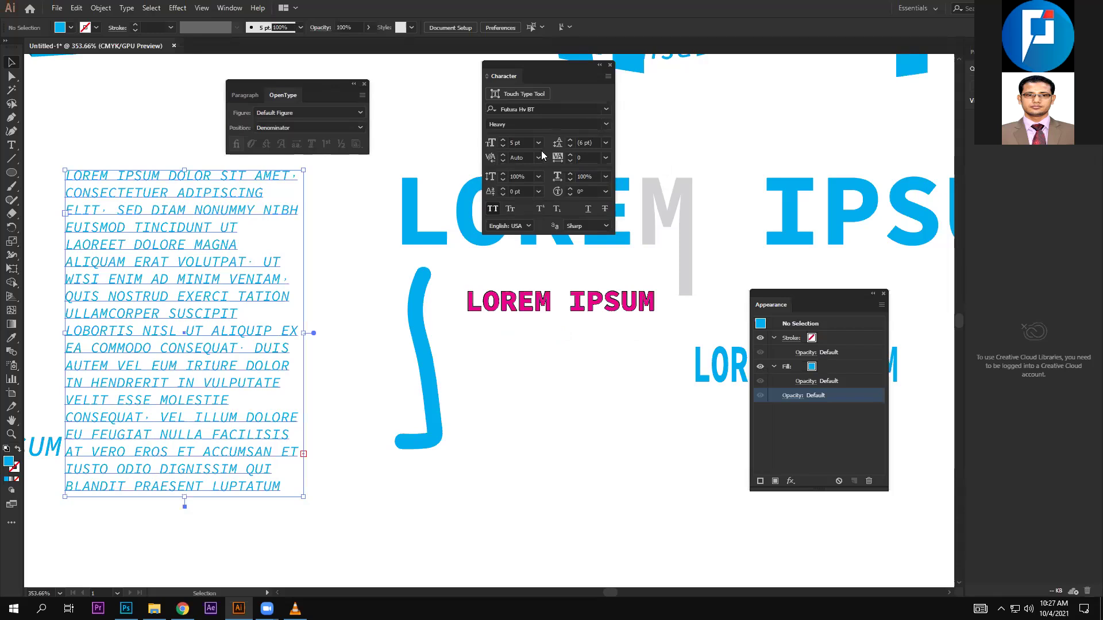
left_click(569, 110)
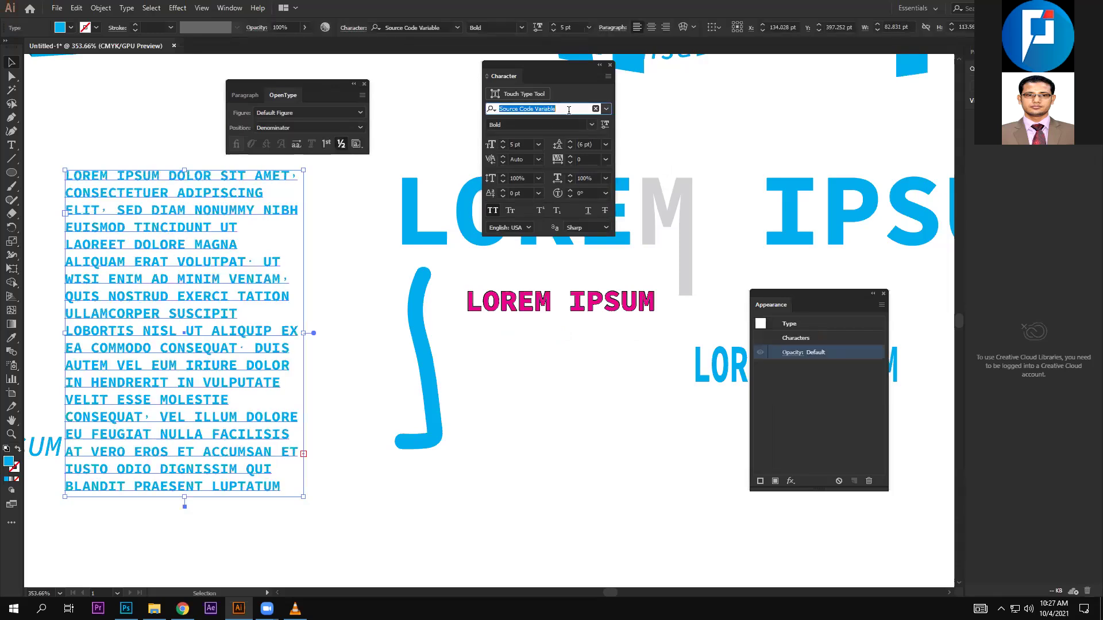
type("f")
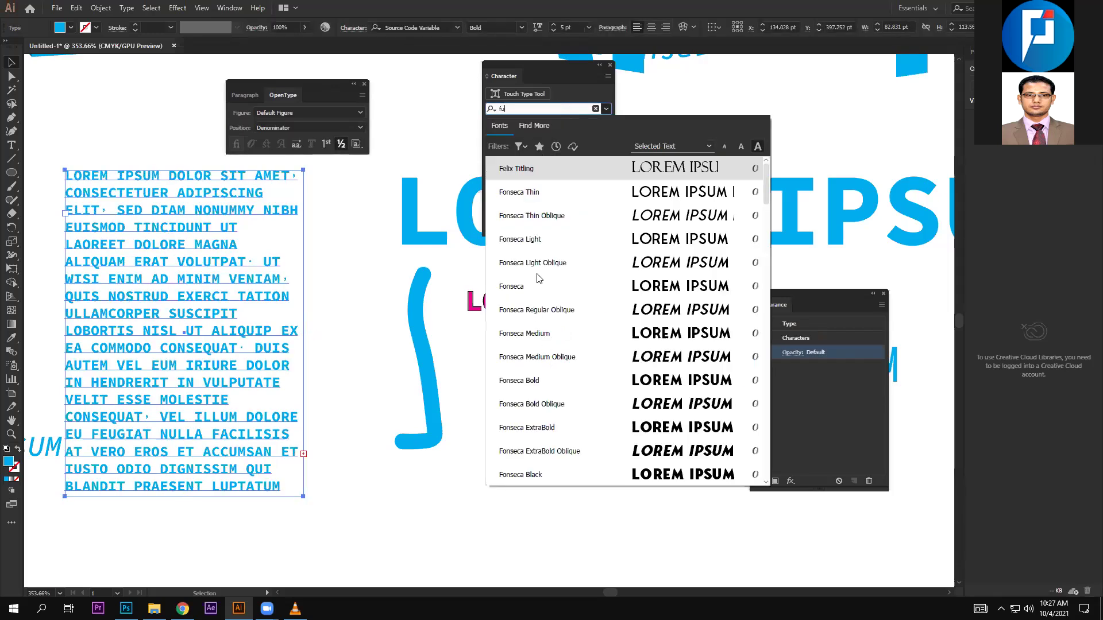
type("u")
key("Down")
key("Down")
key("Down")
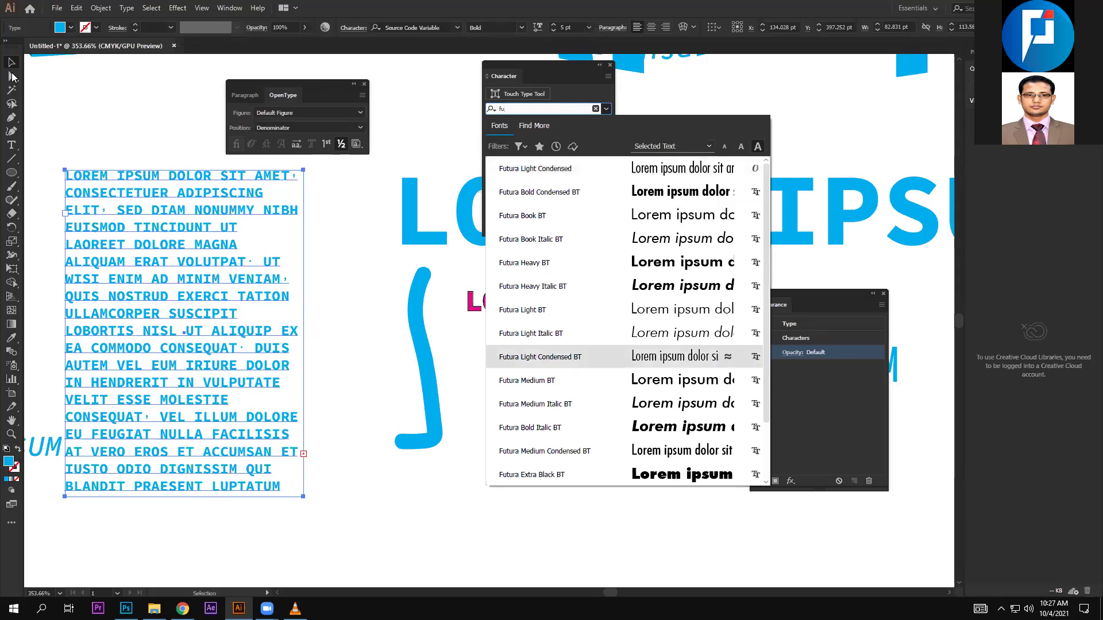
key("Up")
key("Up")
key("Up")
key("Return")
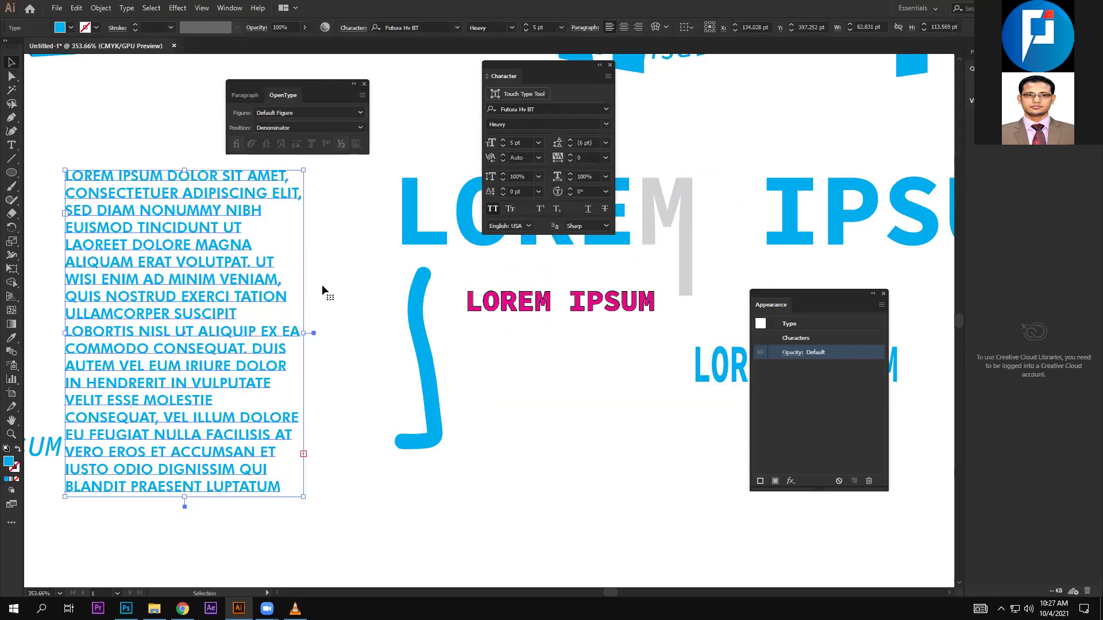
Move the paragraph block right and down on the artboard
left_click(322, 285)
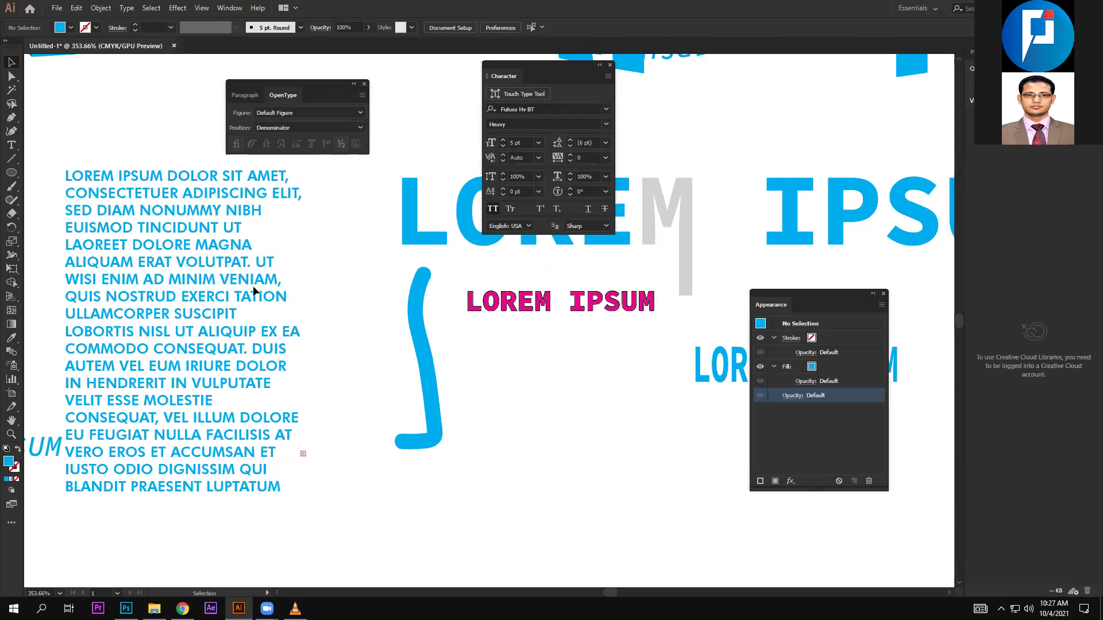
left_click_drag(277, 305, 316, 352)
mouse_move(387, 374)
left_mouse_down()
mouse_move(287, 358)
mouse_move(384, 385)
left_mouse_up()
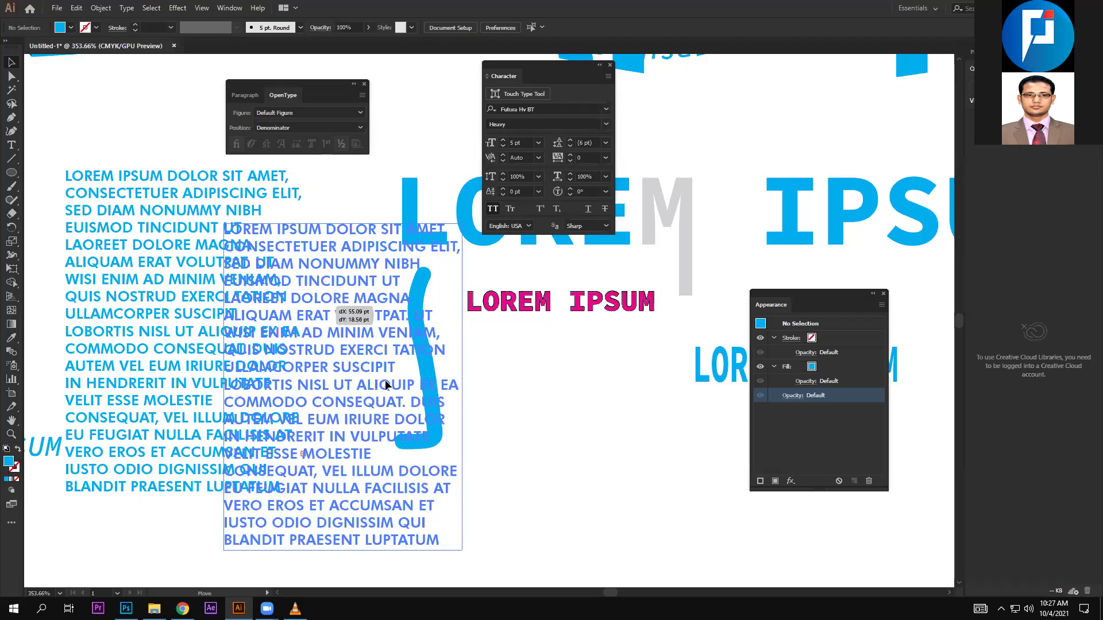
left_click_drag(283, 360, 424, 270)
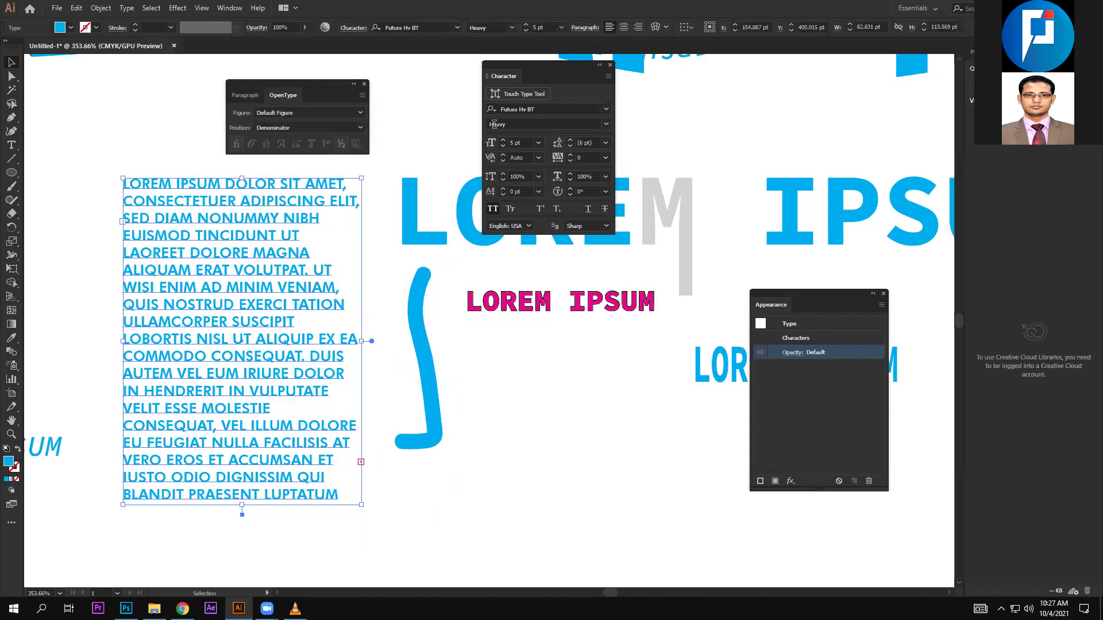
Open and dismiss the font search options, then turn on Small Caps for the paragraph
left_click(493, 109)
left_click(612, 124)
left_click(510, 209)
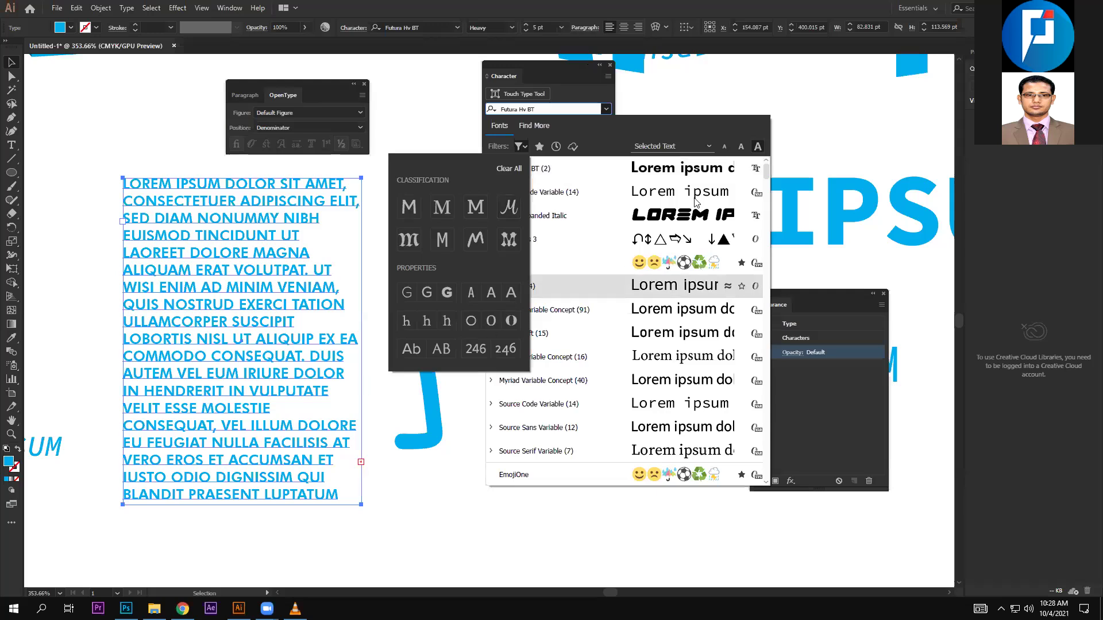
Preview fonts like Showcard Gothic from the font list, then close it keeping Futura Hv BT Heavy
left_click(367, 380)
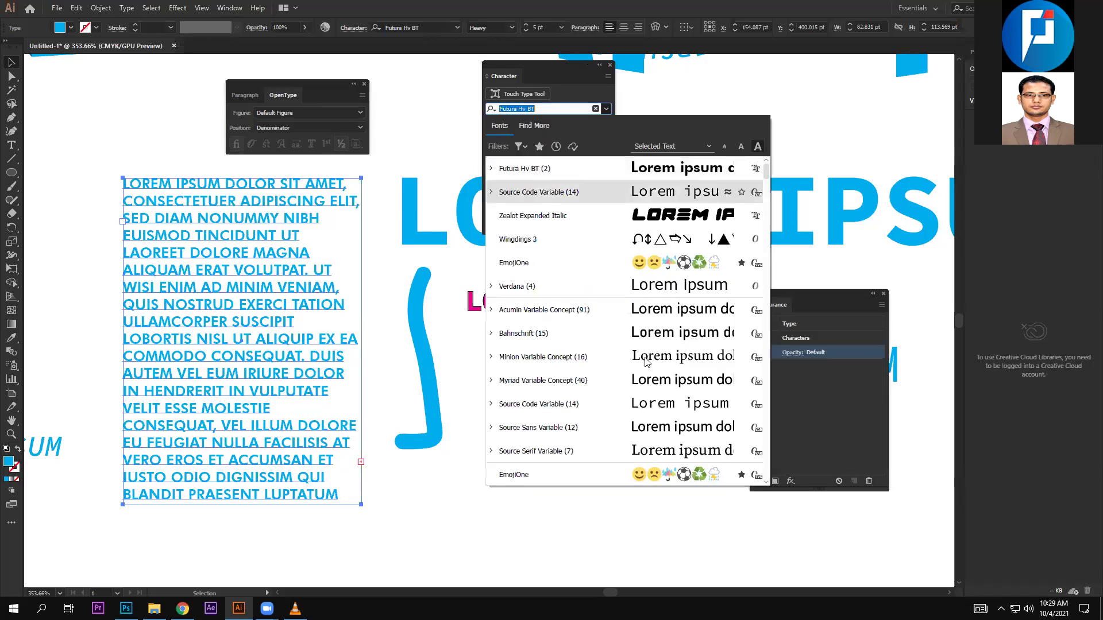
scroll(646, 353, "down", 2)
scroll(648, 358, "down", 3)
scroll(649, 357, "down", 3)
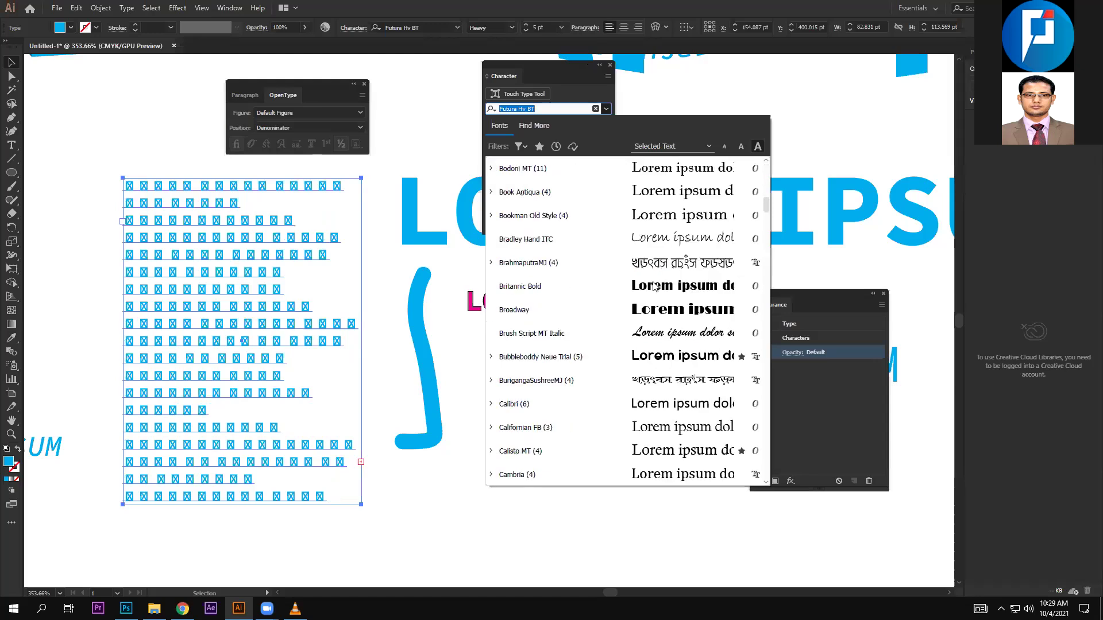
scroll(669, 353, "down", 10)
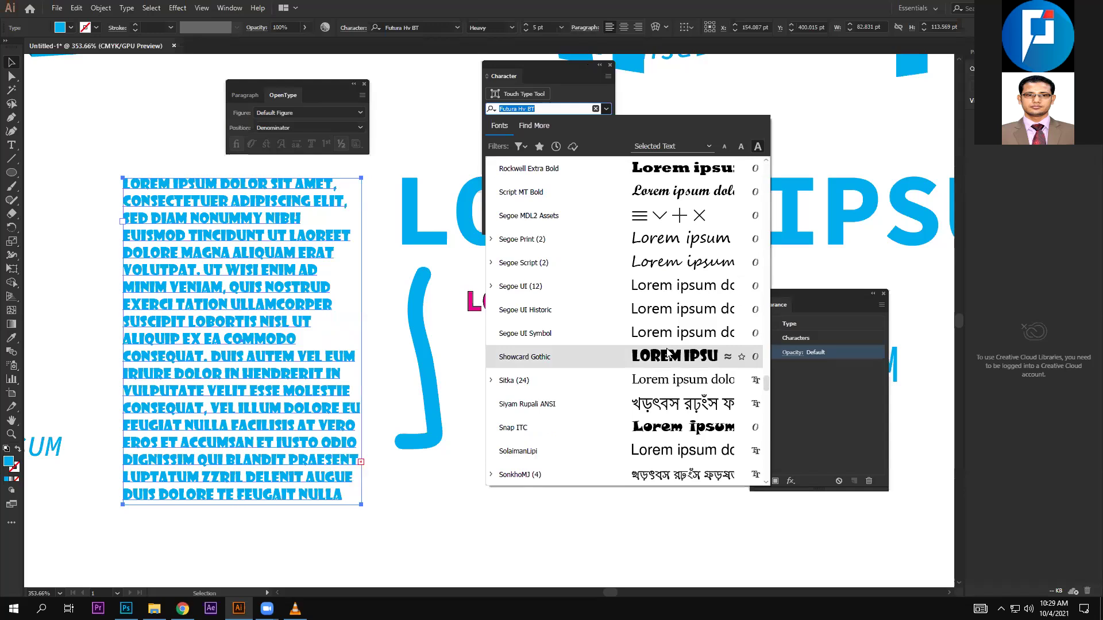
mouse_move(603, 356)
key("Up")
key("Up")
key("Up")
key("Up")
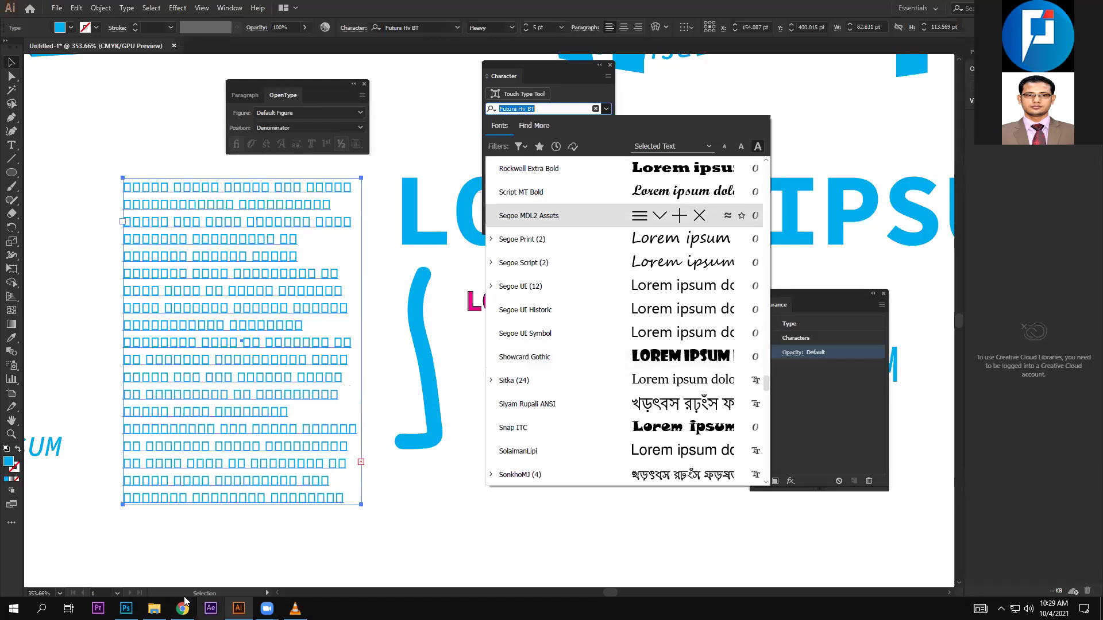
key("Escape")
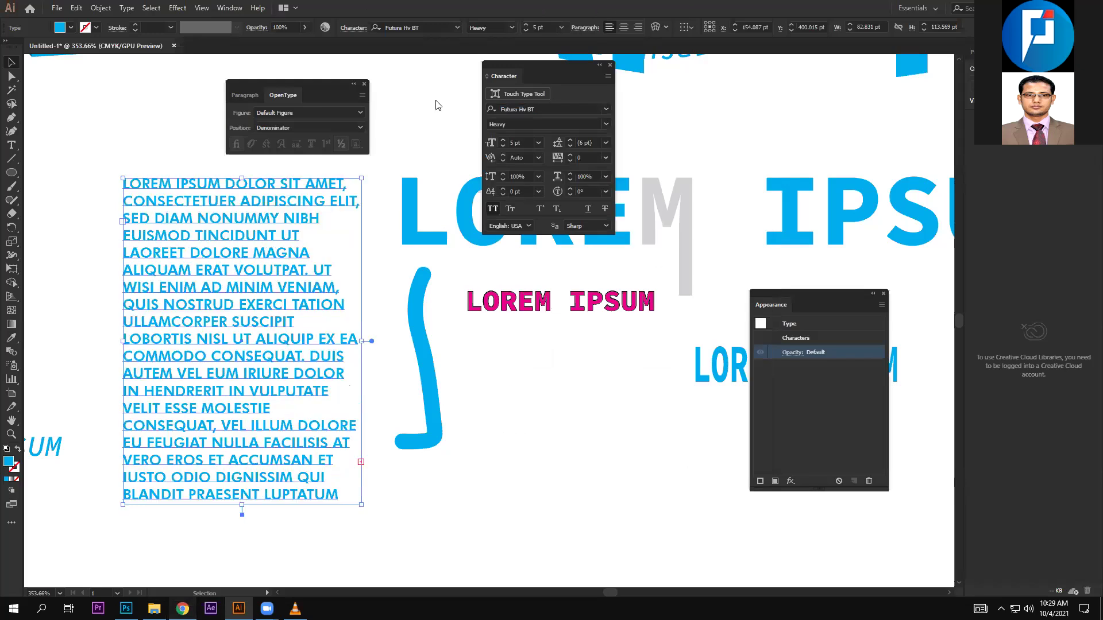
key("alt+Tab")
Browse the Adobe Fonts sans serif results, then reopen Illustrator's font list for the paragraph
scroll(400, 289, "up", 1)
scroll(401, 289, "up", 1)
scroll(357, 185, "down", 3)
scroll(20, 95, "down", 1)
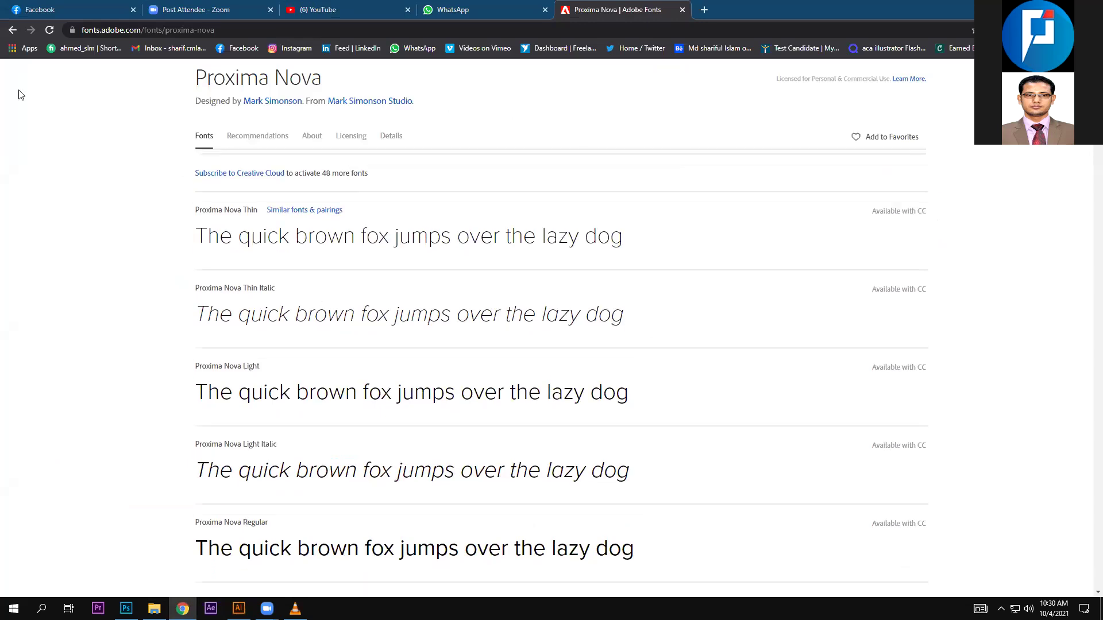
scroll(339, 133, "up", 2)
scroll(656, 170, "up", 3)
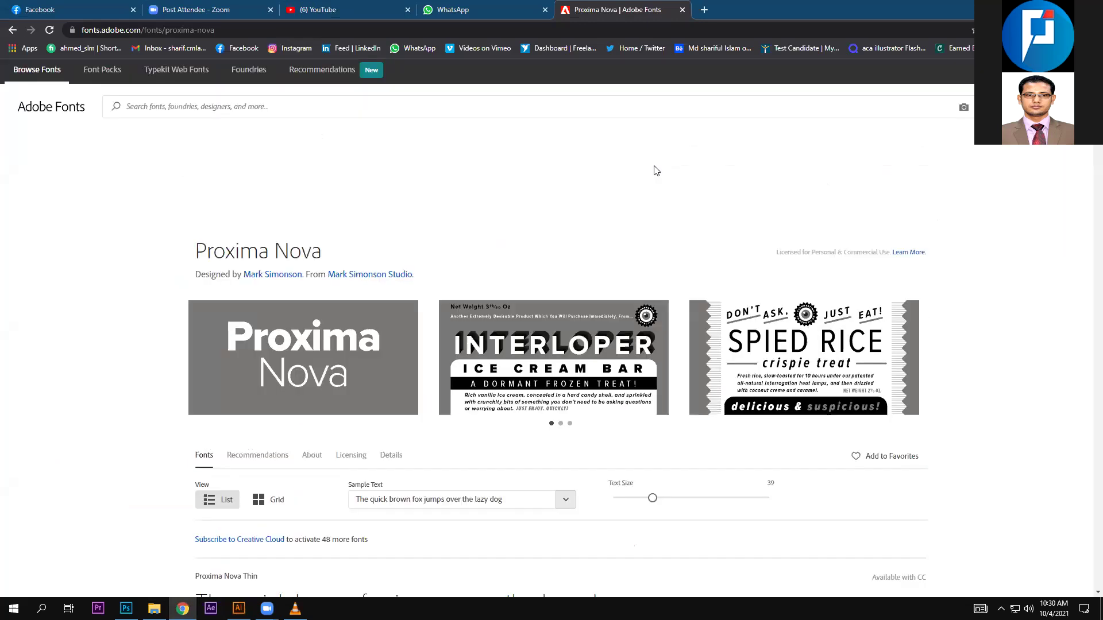
key("alt+Left")
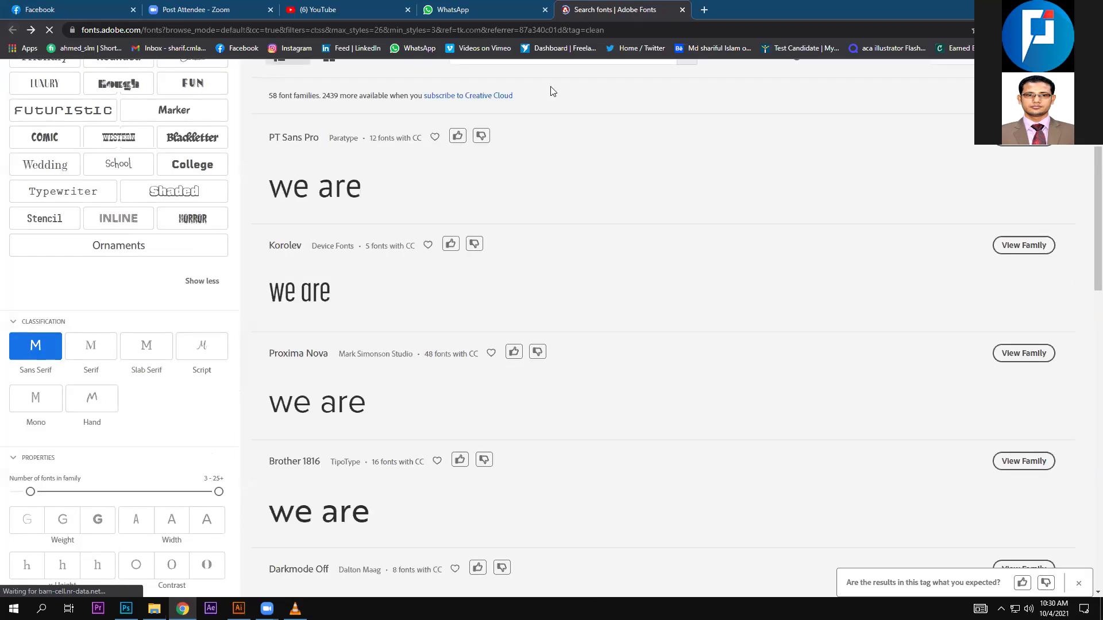
scroll(436, 287, "down", 1)
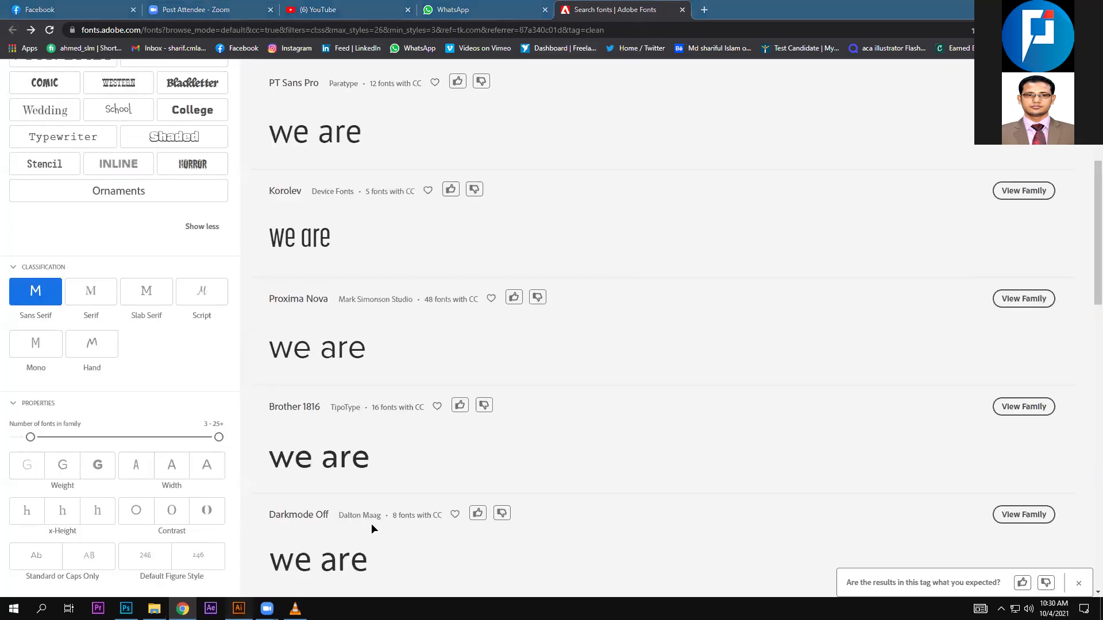
key("alt+Tab")
left_click(605, 109)
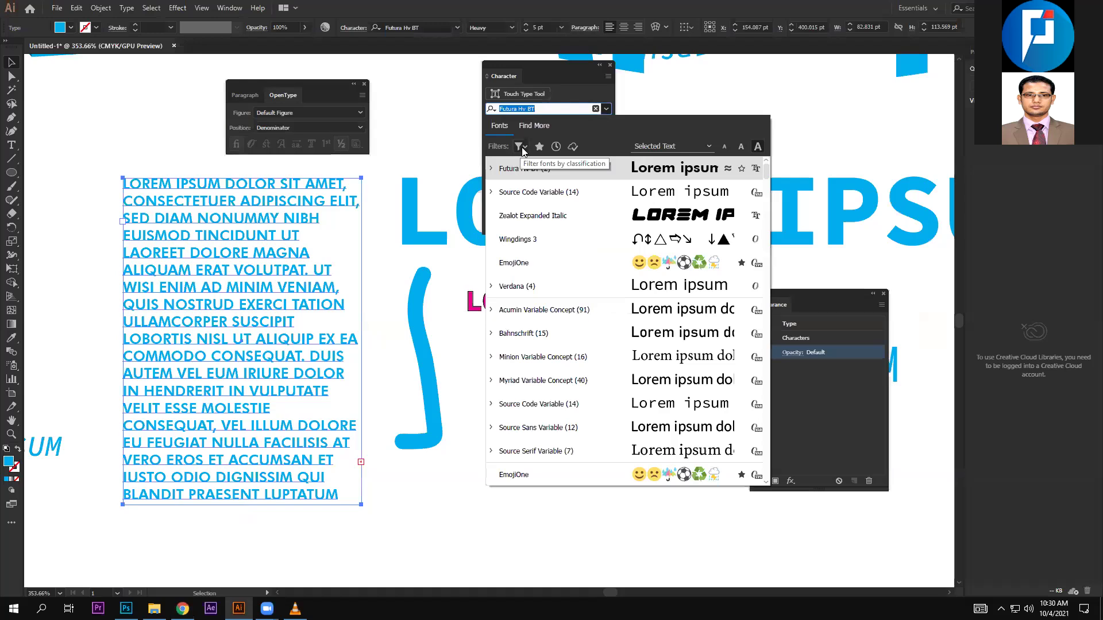
Try the sans serif, serif, heavy and light filters on the font list
left_click(409, 208)
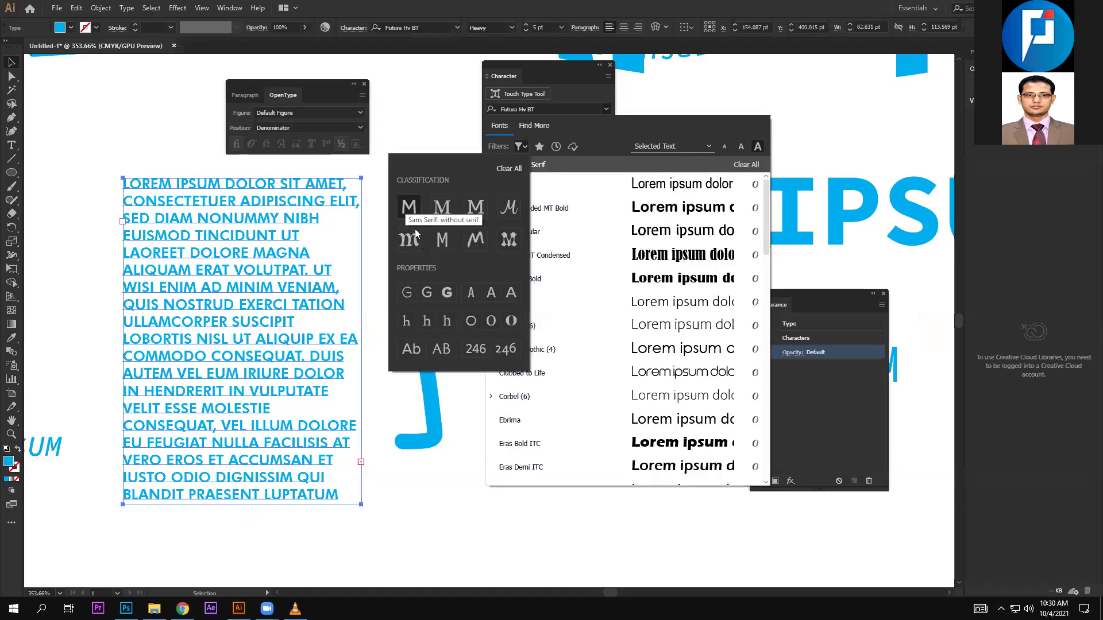
left_click(447, 293)
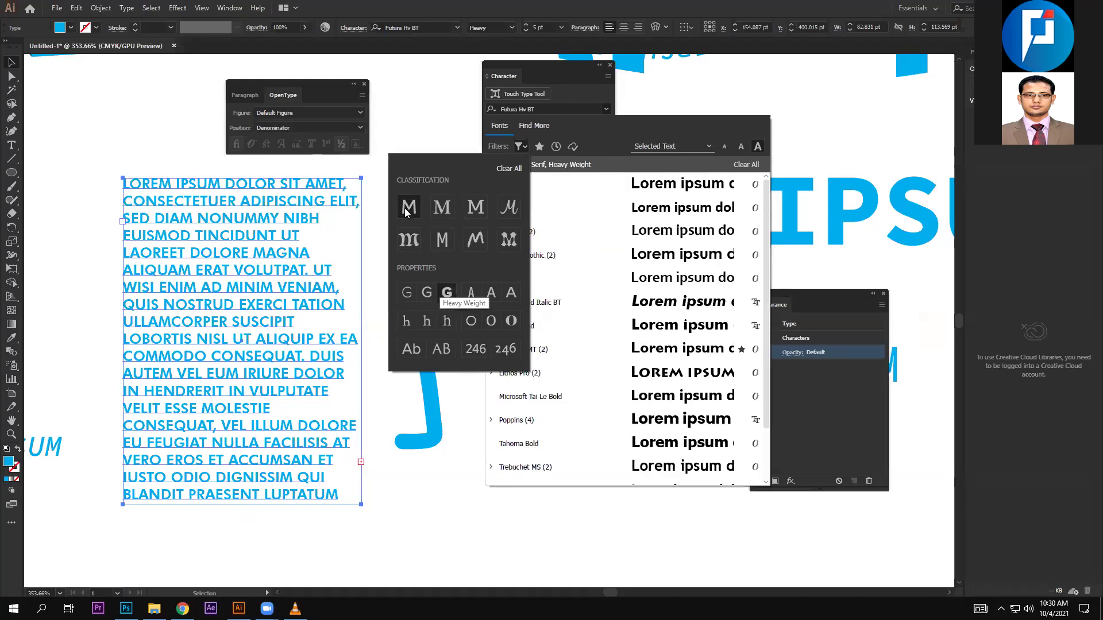
mouse_move(629, 372)
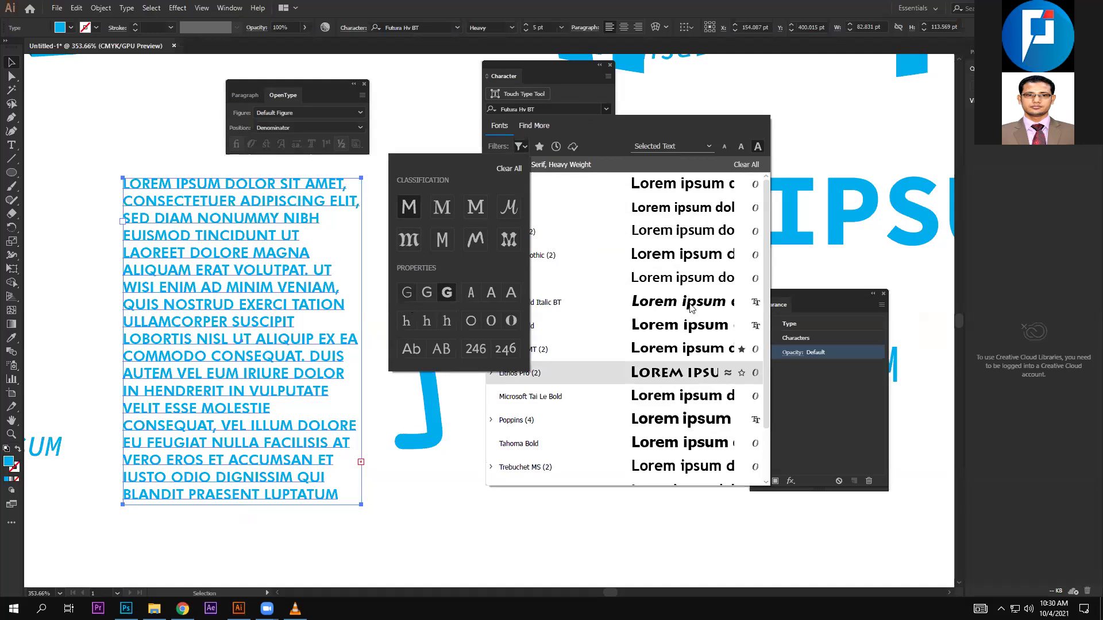
left_click(406, 292)
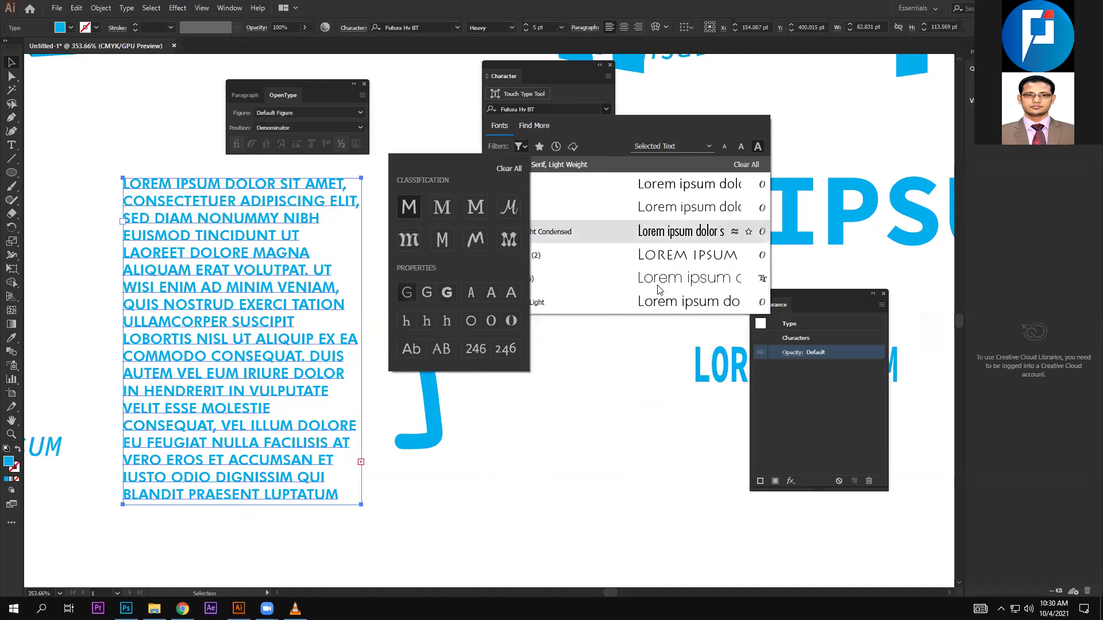
left_click(442, 208)
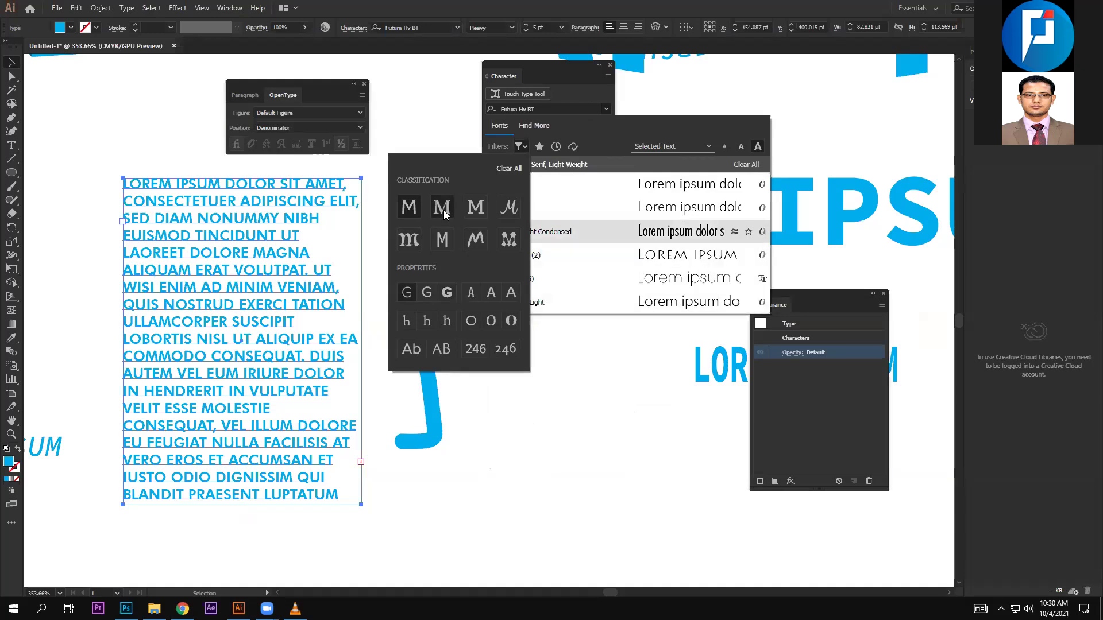
left_click(447, 293)
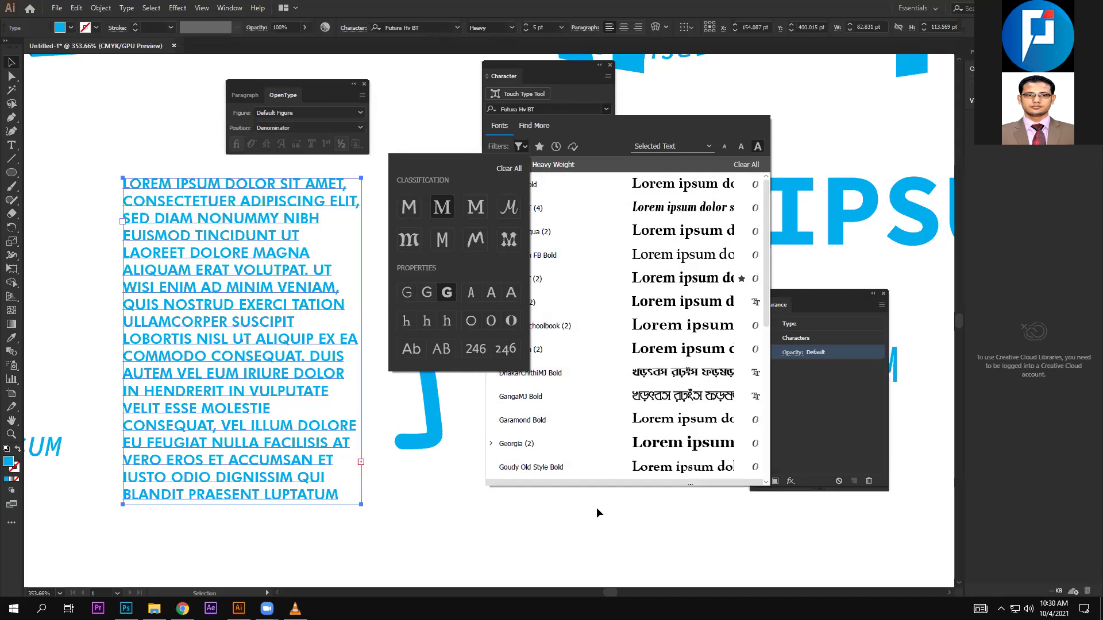
key("Escape")
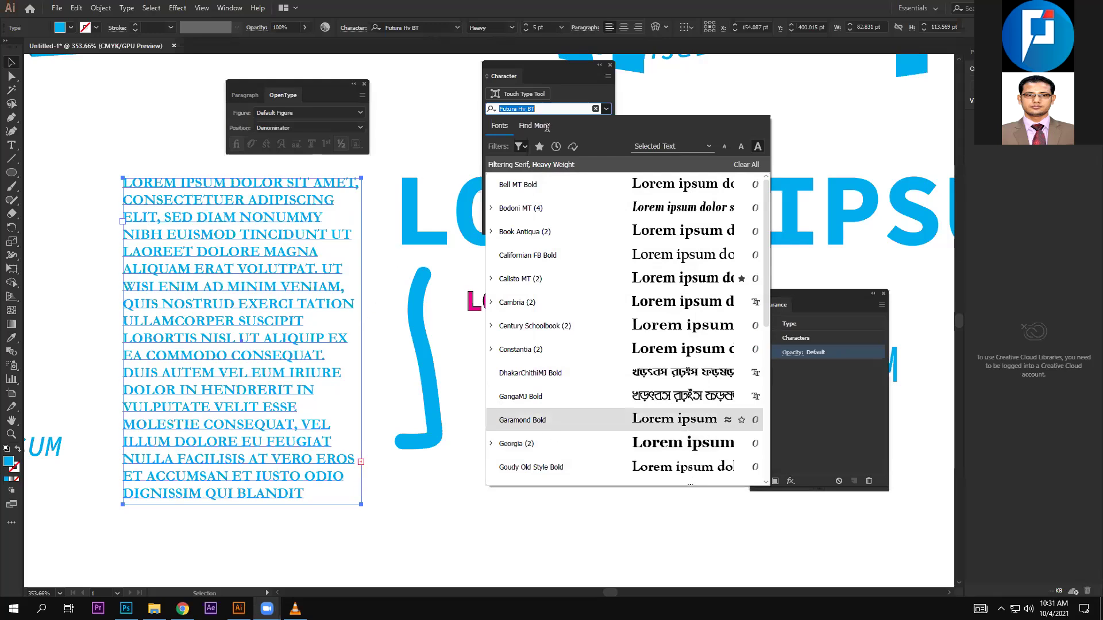
Preview several fonts on the paragraph without committing a change
key("Up")
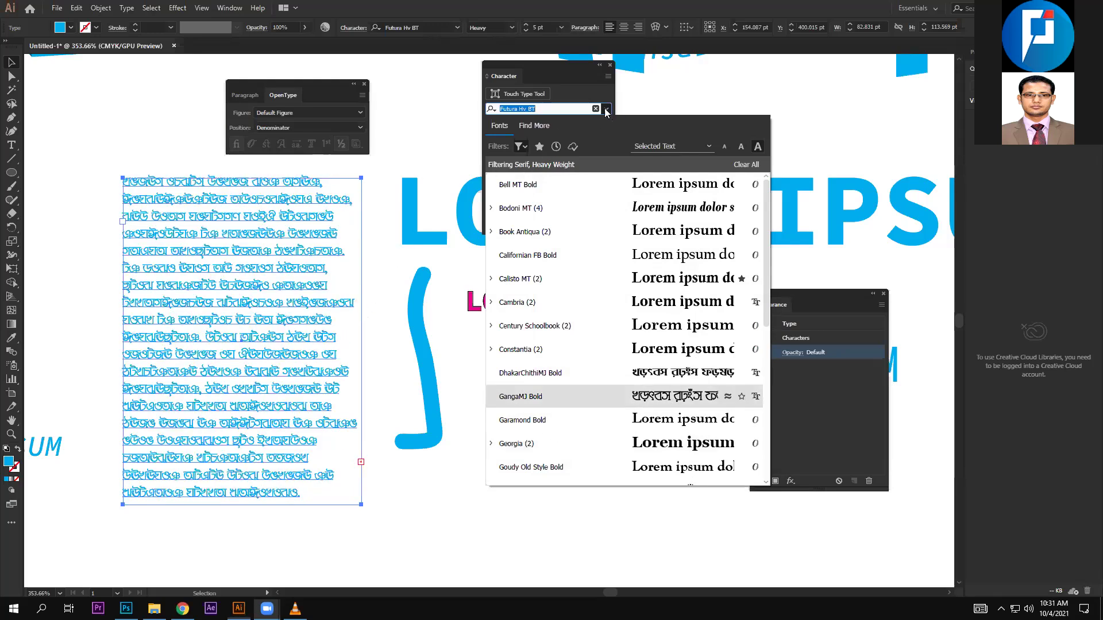
left_click(605, 110)
key("Return")
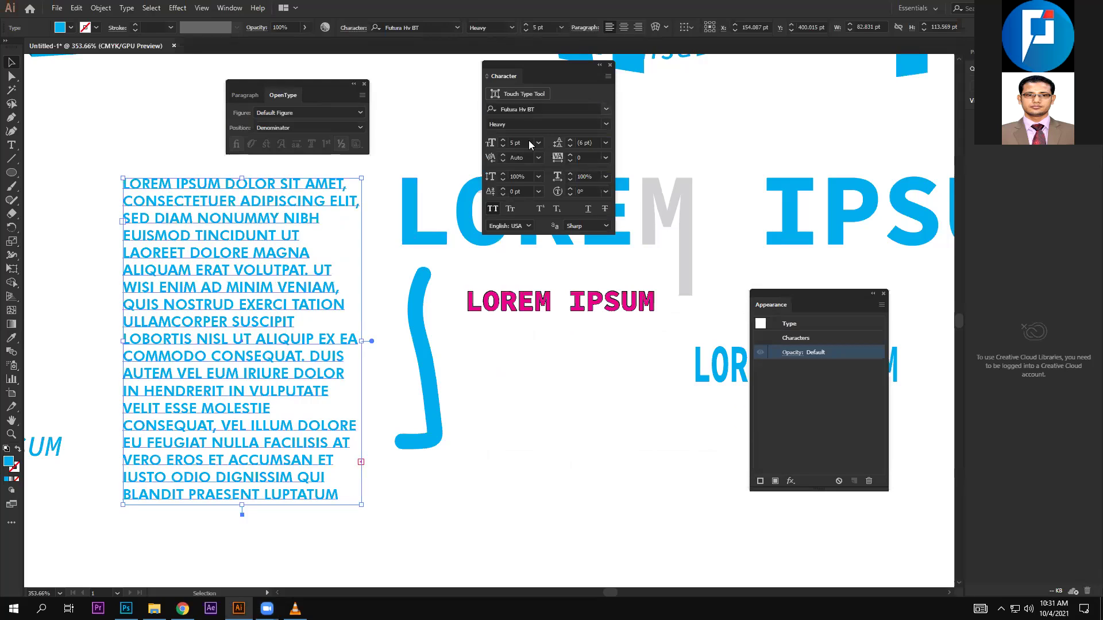
left_click(606, 109)
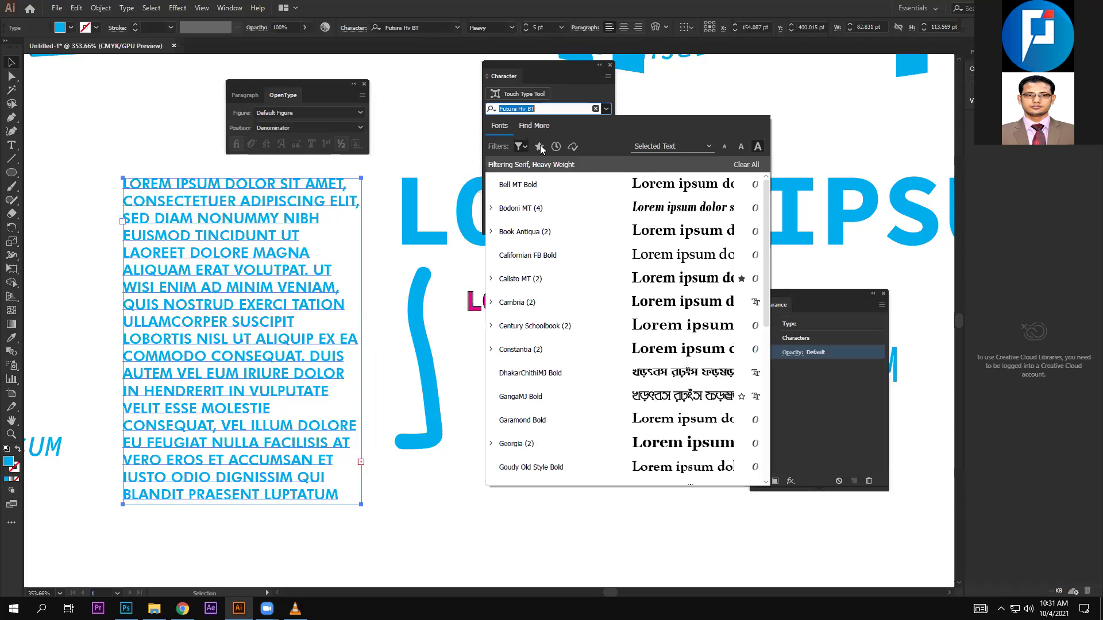
key("Down")
key("Down")
key("Down")
key("Down")
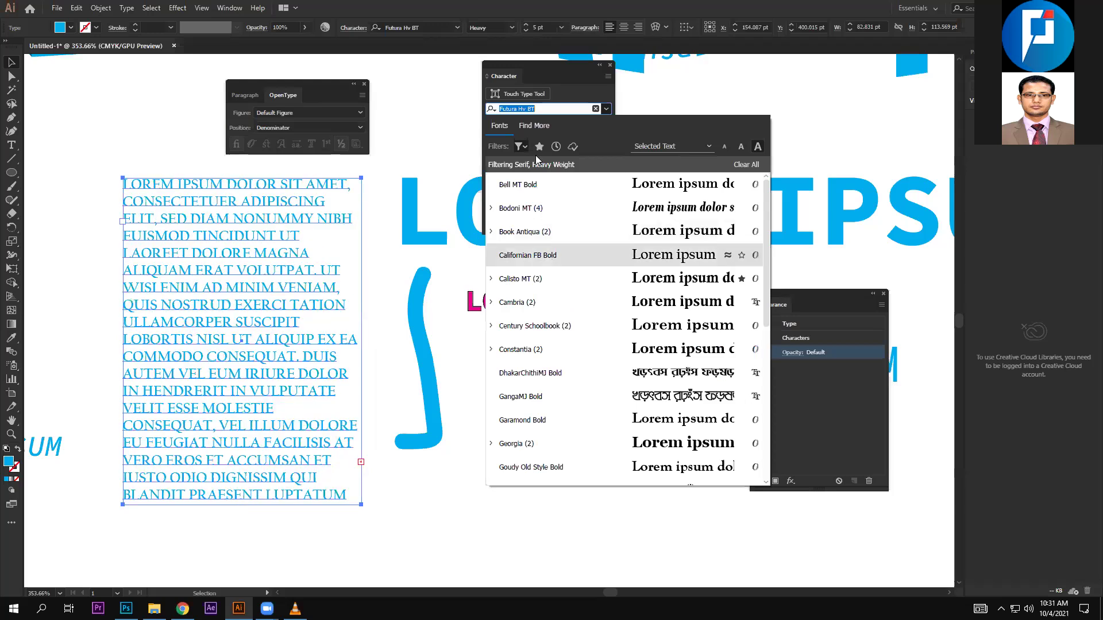
key("Up")
key("Up")
key("Up")
Clear the font filters and apply Bahnschrift Bold to the paragraph
left_click(538, 148)
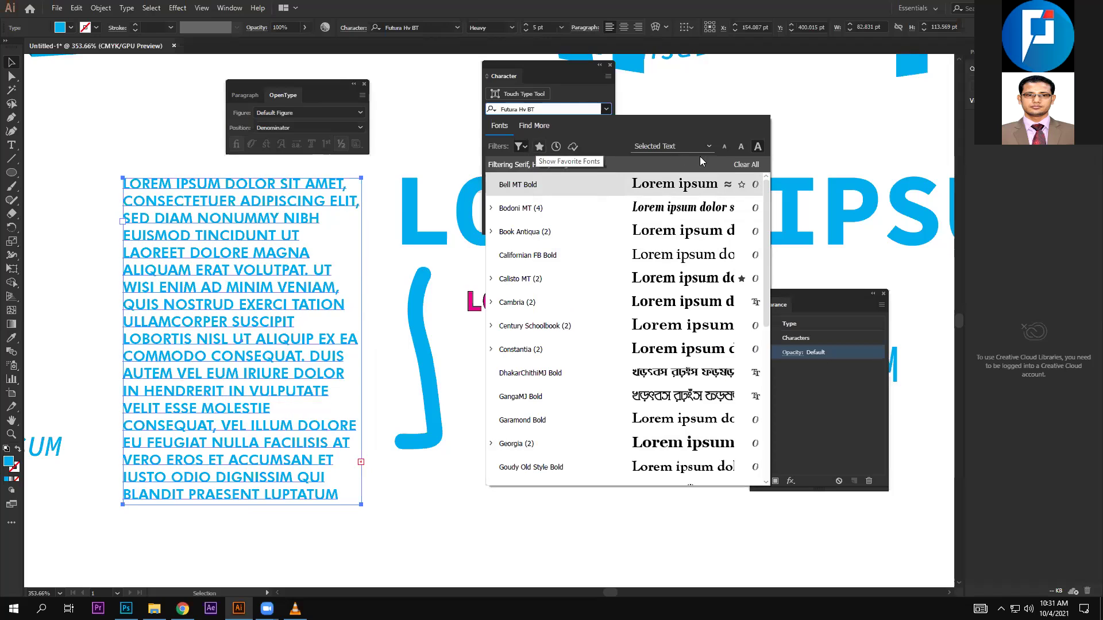
left_click(740, 167)
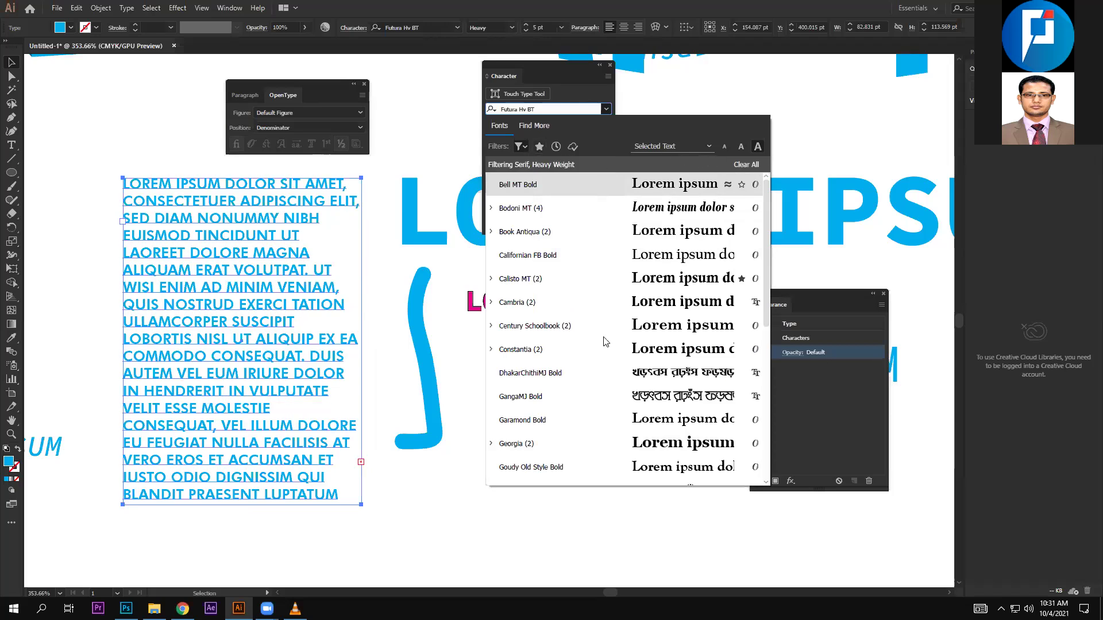
key("Down")
key("Down")
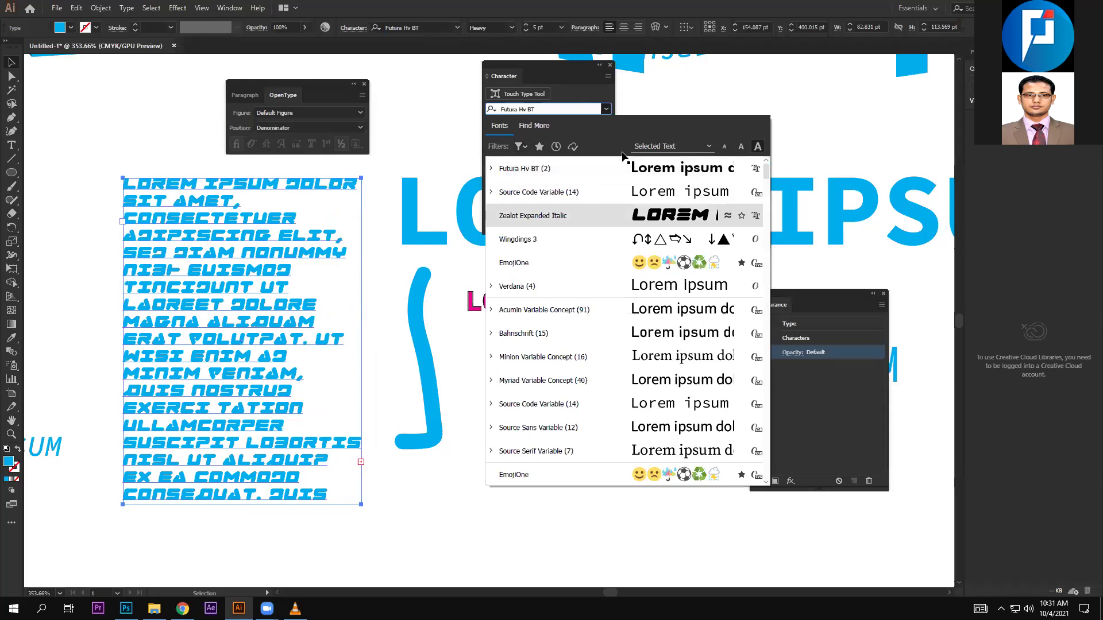
key("Down")
key("Down")
key("Down")
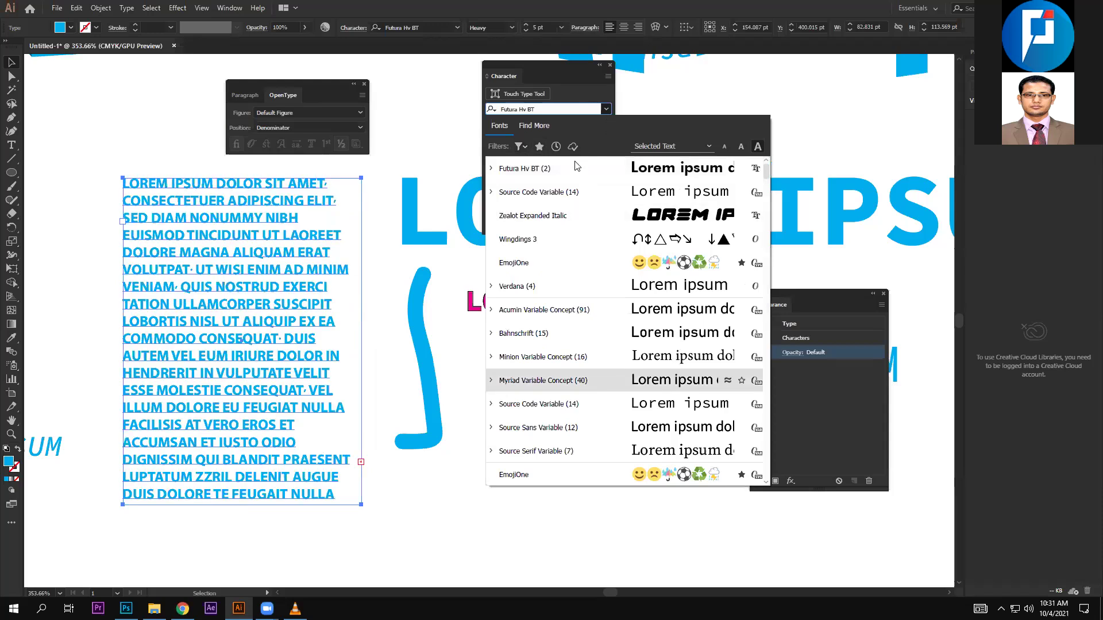
key("Up")
key("Up")
key("Return")
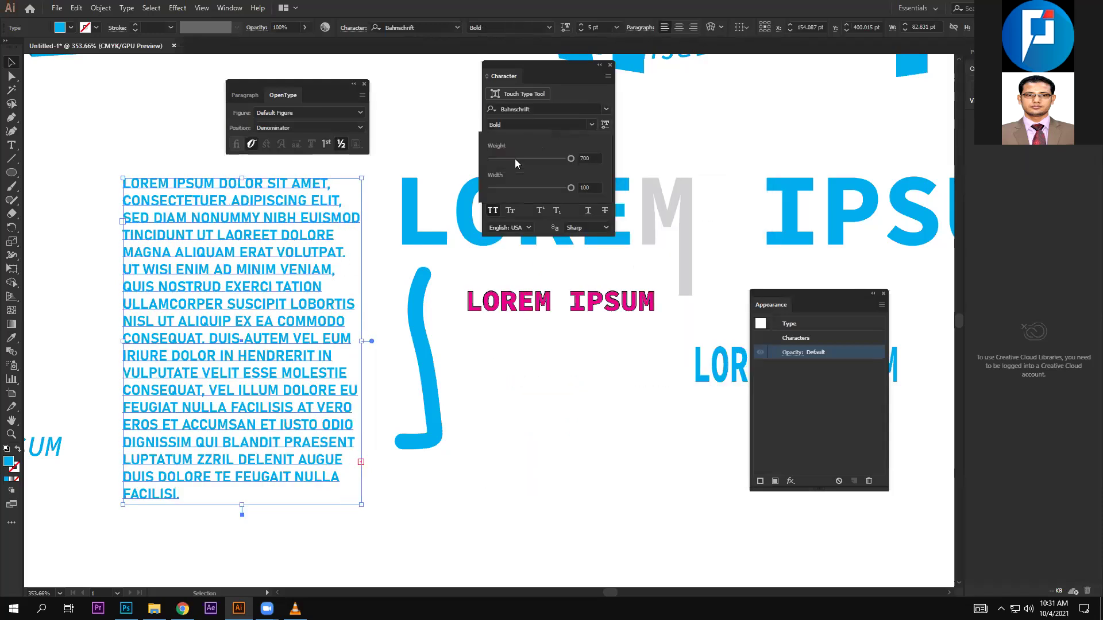
Lower the Bahnschrift weight to about 368 and set its width to 93
left_click_drag(513, 159, 505, 159)
left_click_drag(567, 190, 529, 200)
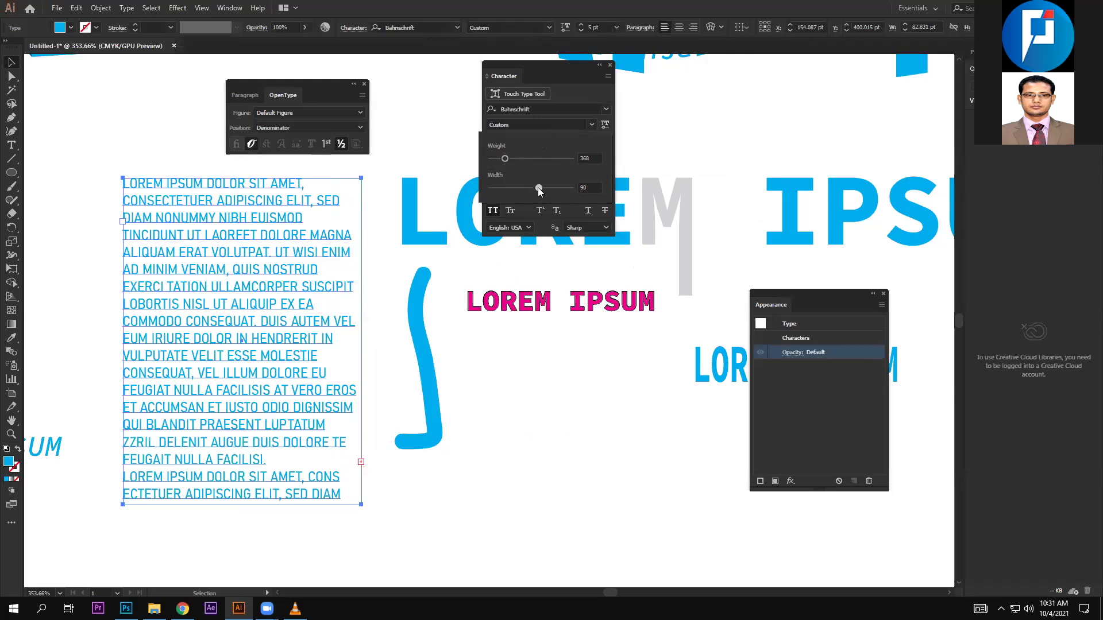
left_click(547, 190)
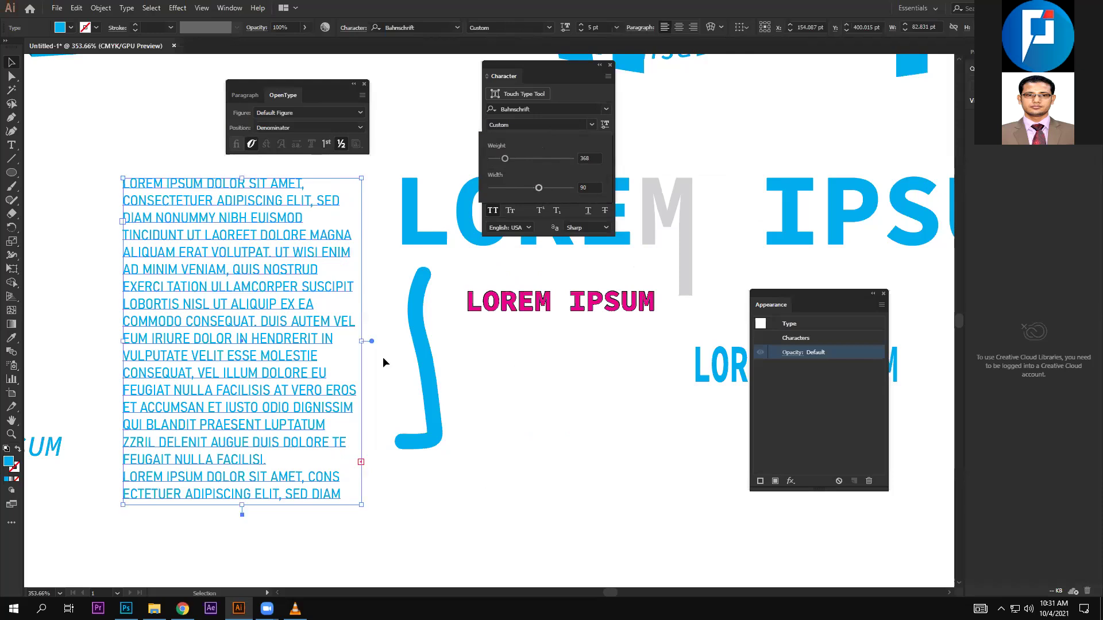
left_click(289, 322)
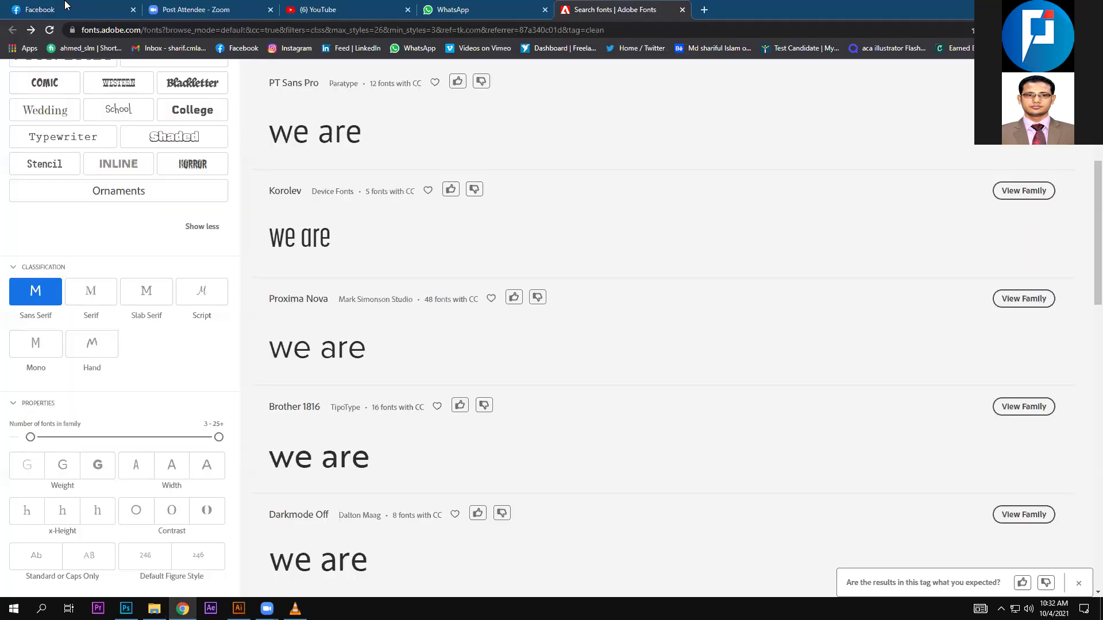
Go to the Facebook tab and browse the Adobe Certificate Help group feed
left_click(196, 9)
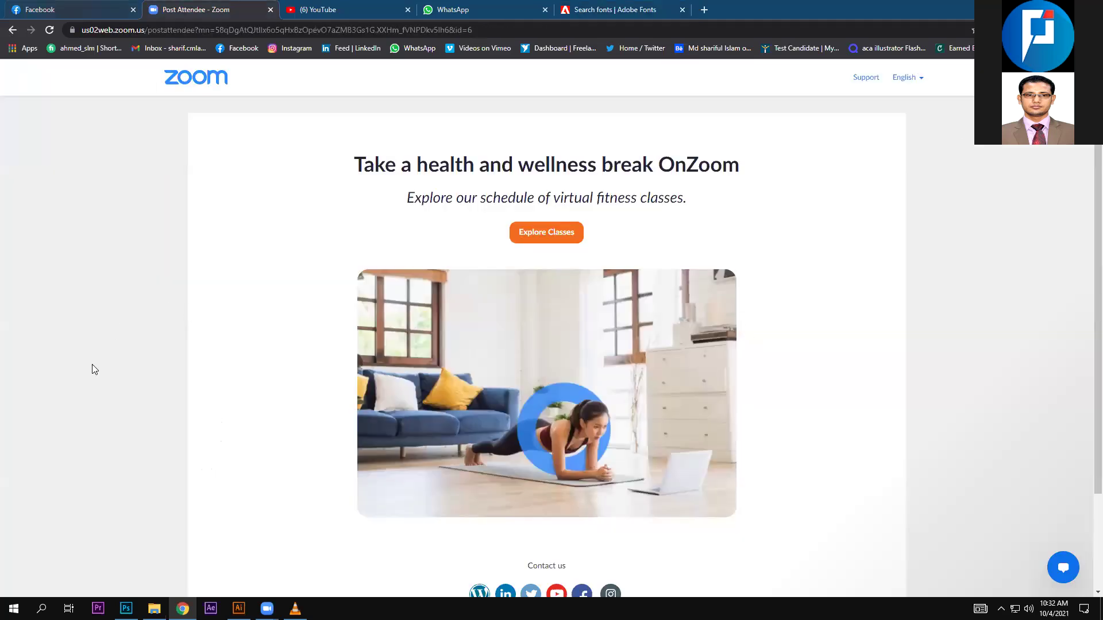
key("ctrl+shift+Tab")
left_click(93, 357)
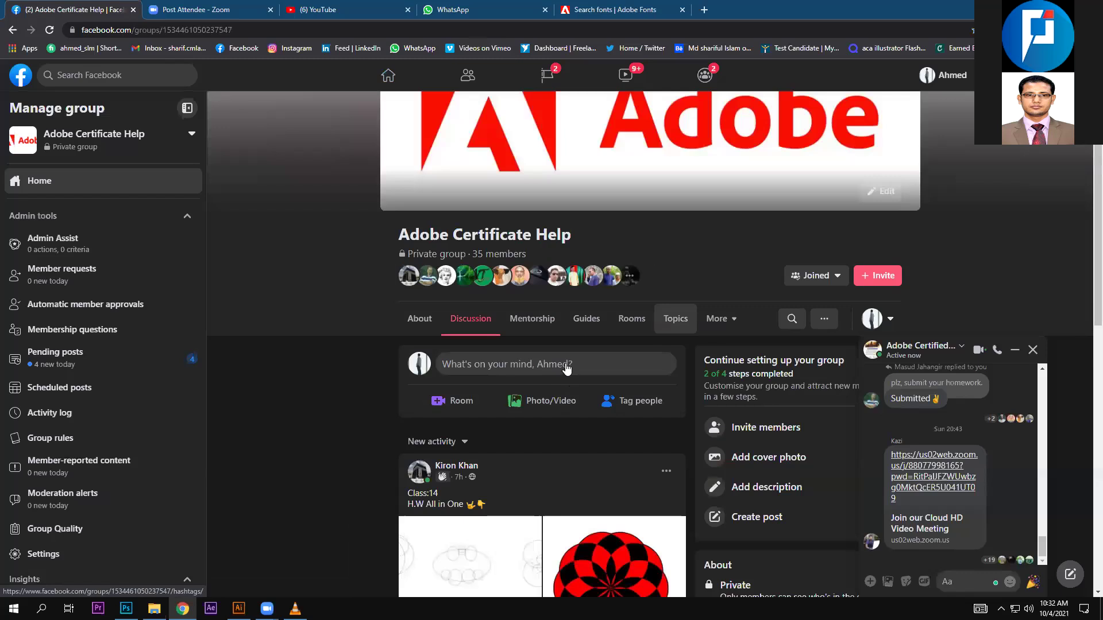
scroll(561, 335, "down", 10)
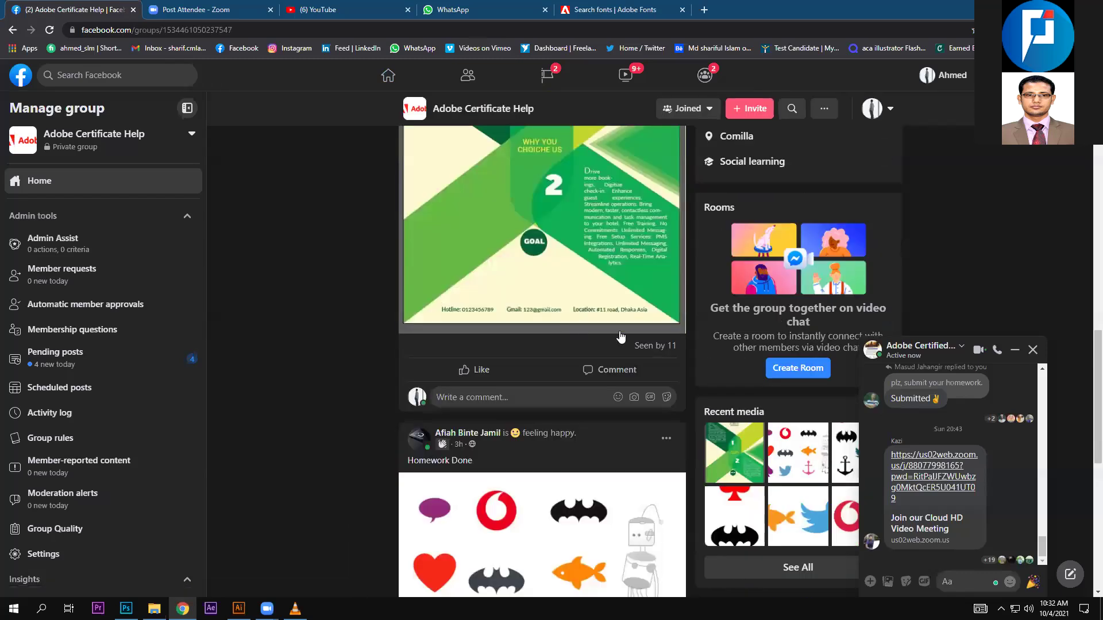
scroll(615, 290, "up", 2)
scroll(611, 292, "down", 8)
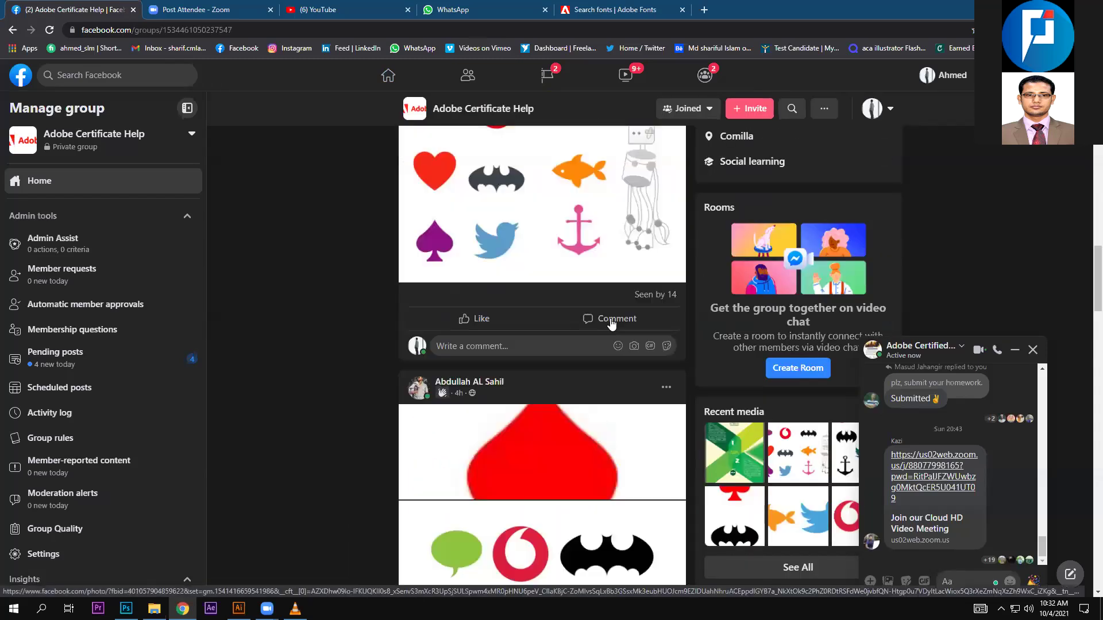
scroll(604, 356, "down", 2)
scroll(588, 345, "down", 5)
scroll(574, 348, "down", 5)
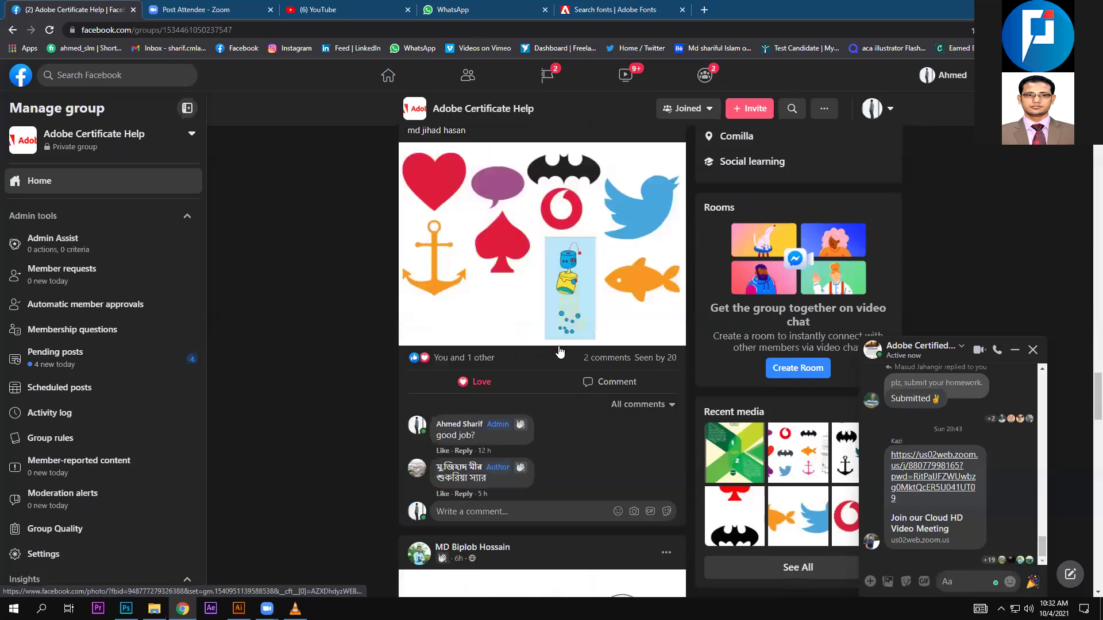
scroll(561, 351, "down", 5)
scroll(563, 365, "down", 5)
scroll(556, 372, "down", 5)
scroll(534, 362, "down", 5)
scroll(524, 353, "down", 5)
scroll(528, 353, "down", 5)
scroll(534, 350, "down", 5)
scroll(535, 356, "down", 5)
scroll(535, 356, "down", 5)
scroll(537, 356, "down", 5)
scroll(538, 356, "down", 5)
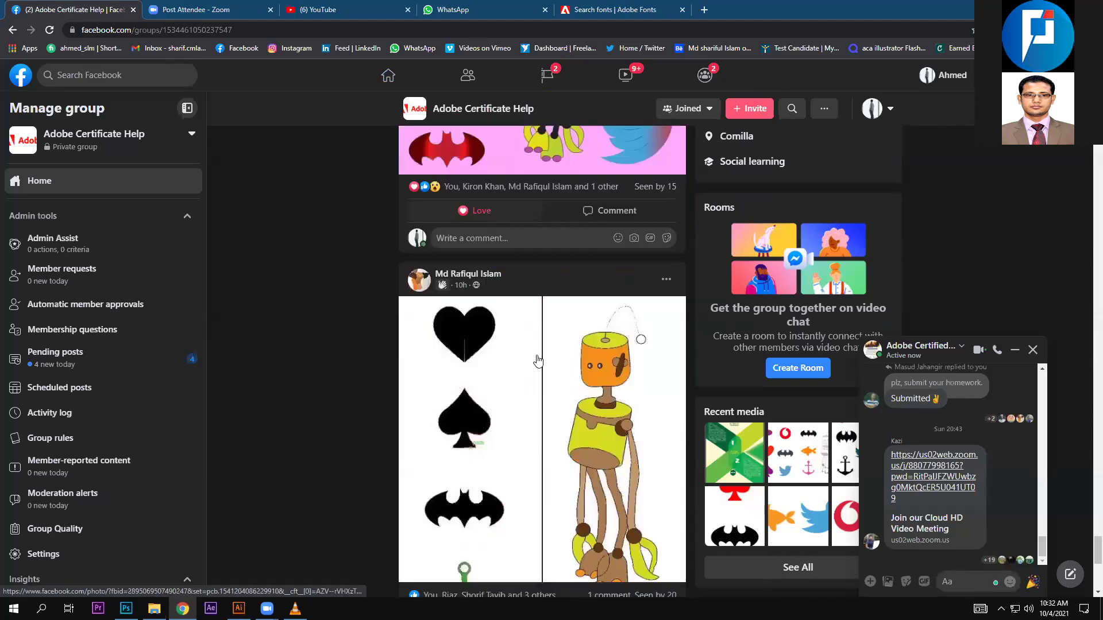
scroll(538, 355, "down", 5)
scroll(541, 360, "down", 5)
scroll(542, 359, "down", 5)
scroll(544, 360, "down", 5)
scroll(546, 364, "down", 5)
scroll(581, 180, "down", 5)
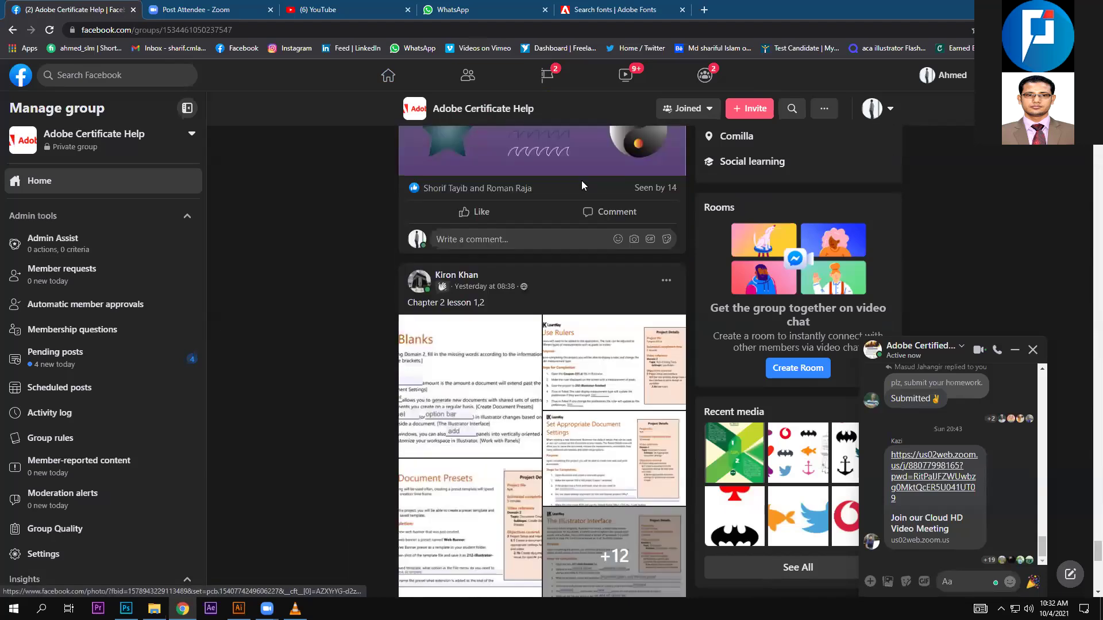
scroll(474, 349, "down", 5)
scroll(527, 346, "up", 5)
View the Report/Brochure flyer image full size, zoomed in
left_click(528, 346)
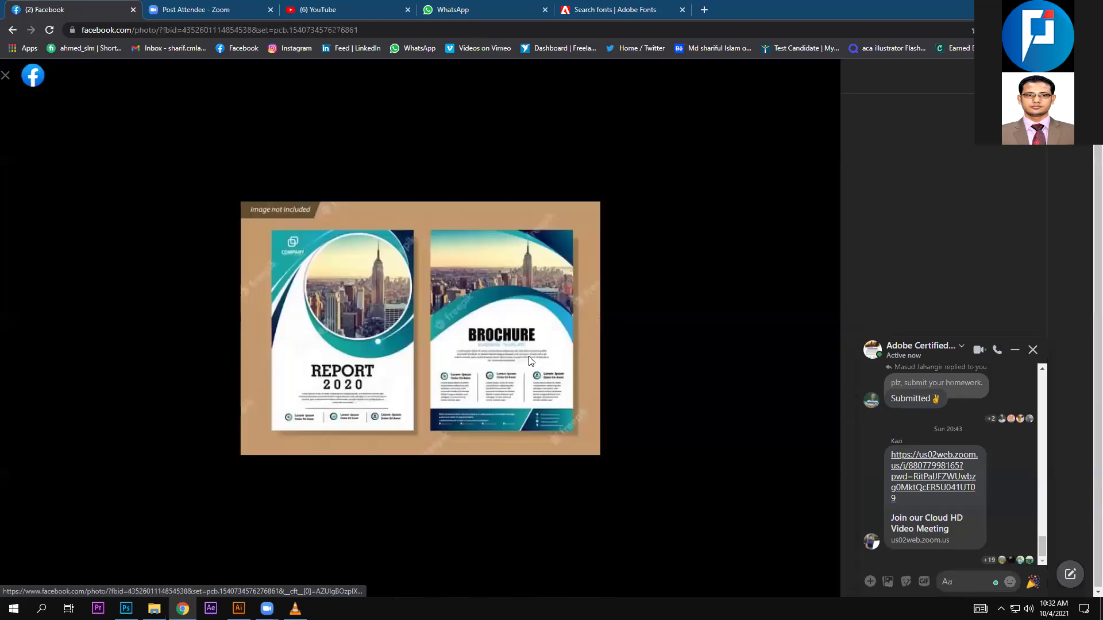
left_click(738, 81)
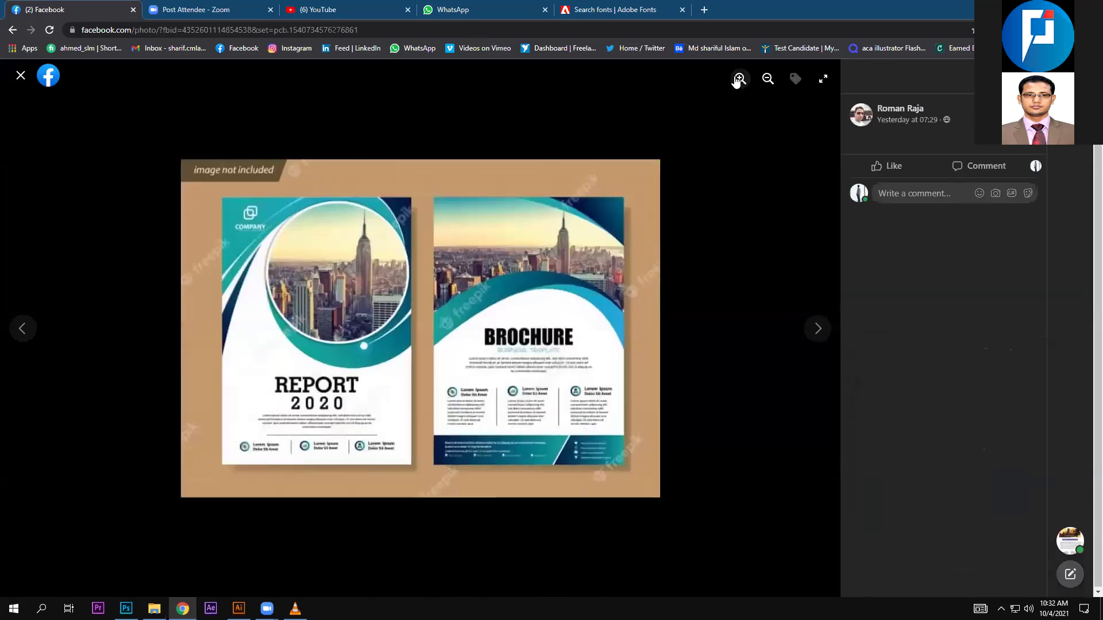
scroll(396, 384, "up", 1)
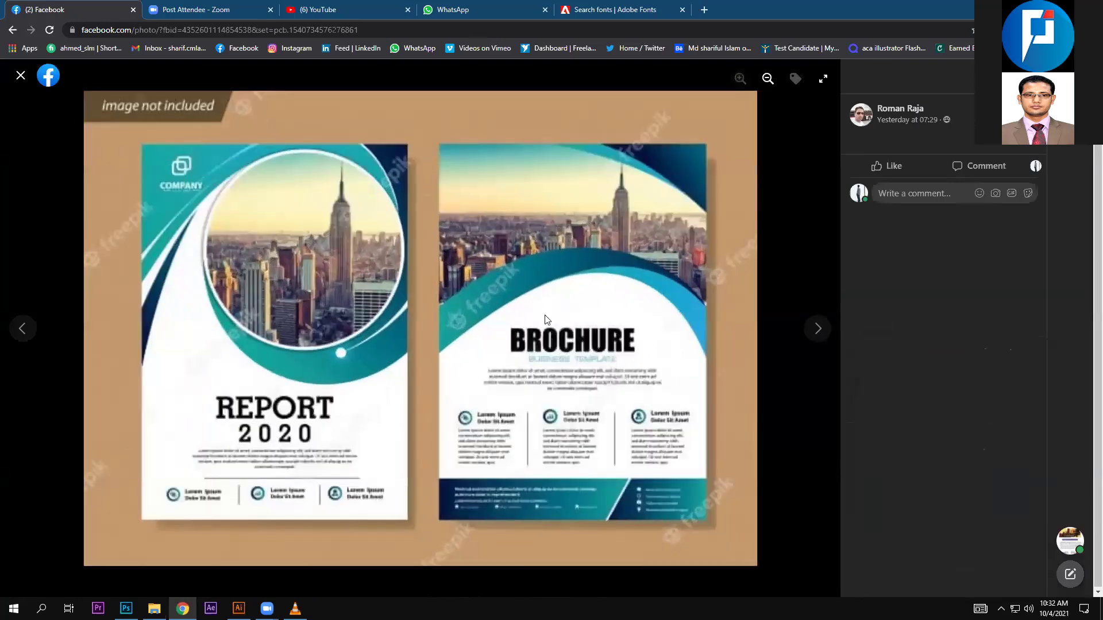
scroll(585, 347, "up", 1)
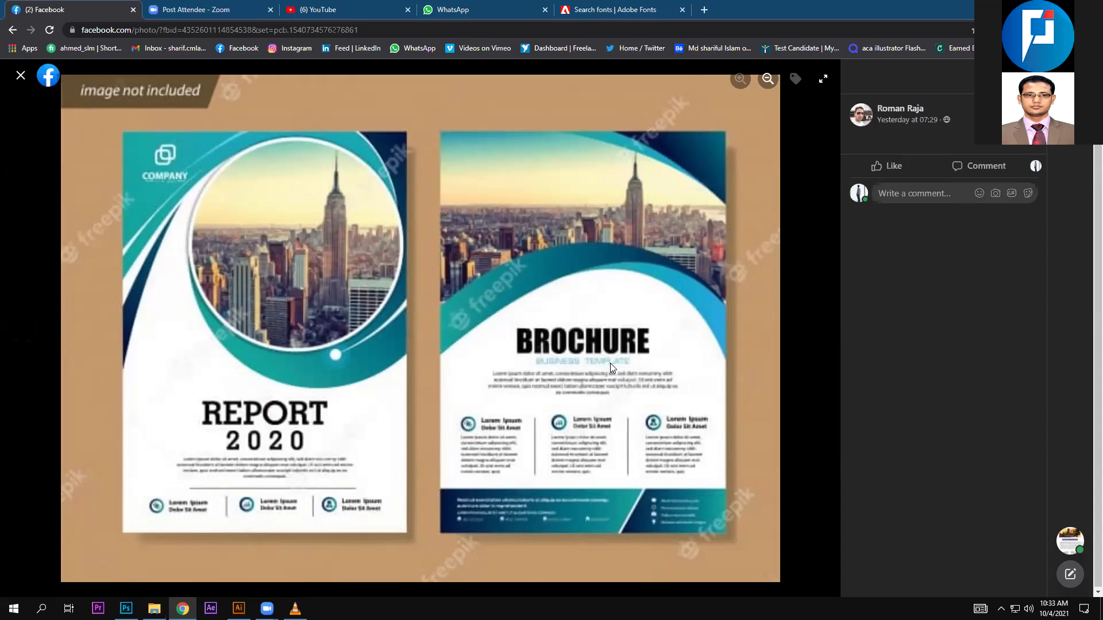
Review the group's pending post from notifications, then return to Illustrator
left_click(1057, 75)
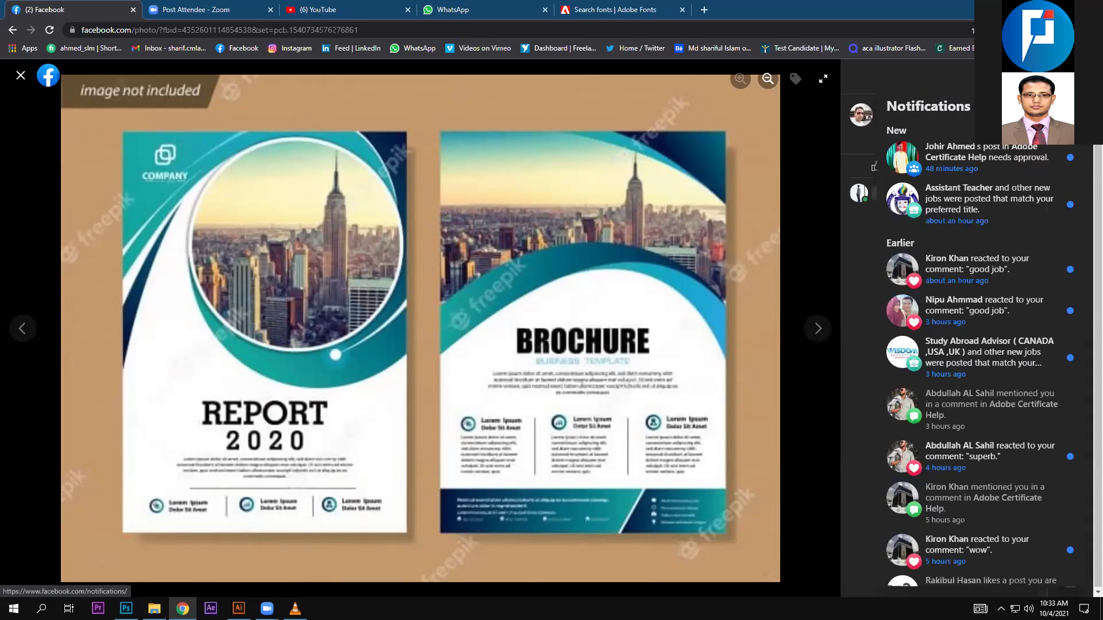
left_click(977, 157)
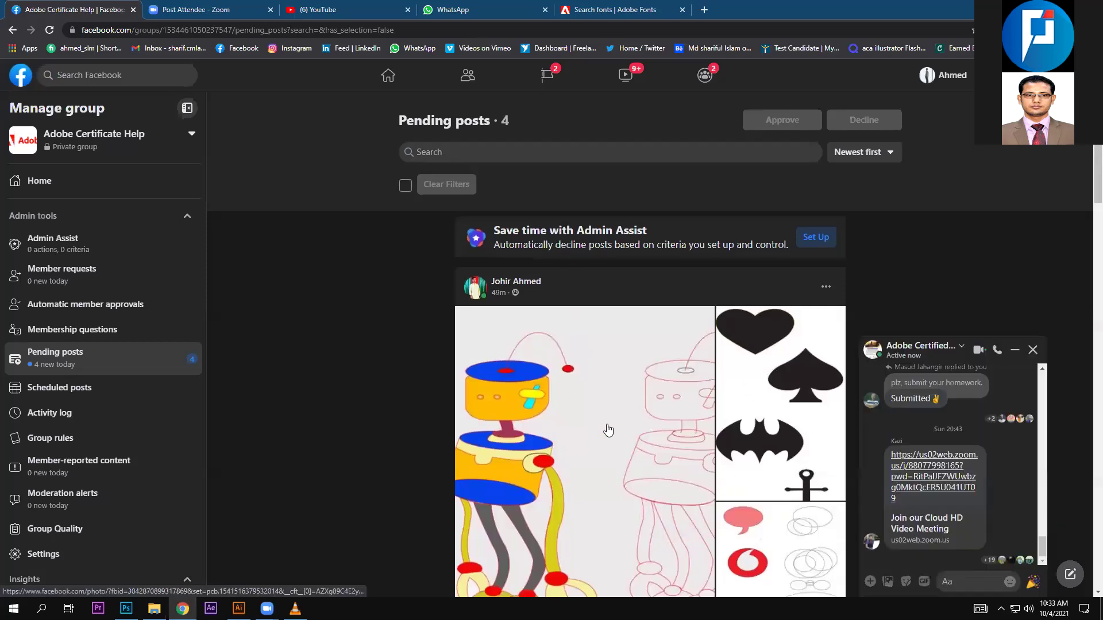
scroll(608, 431, "down", 5)
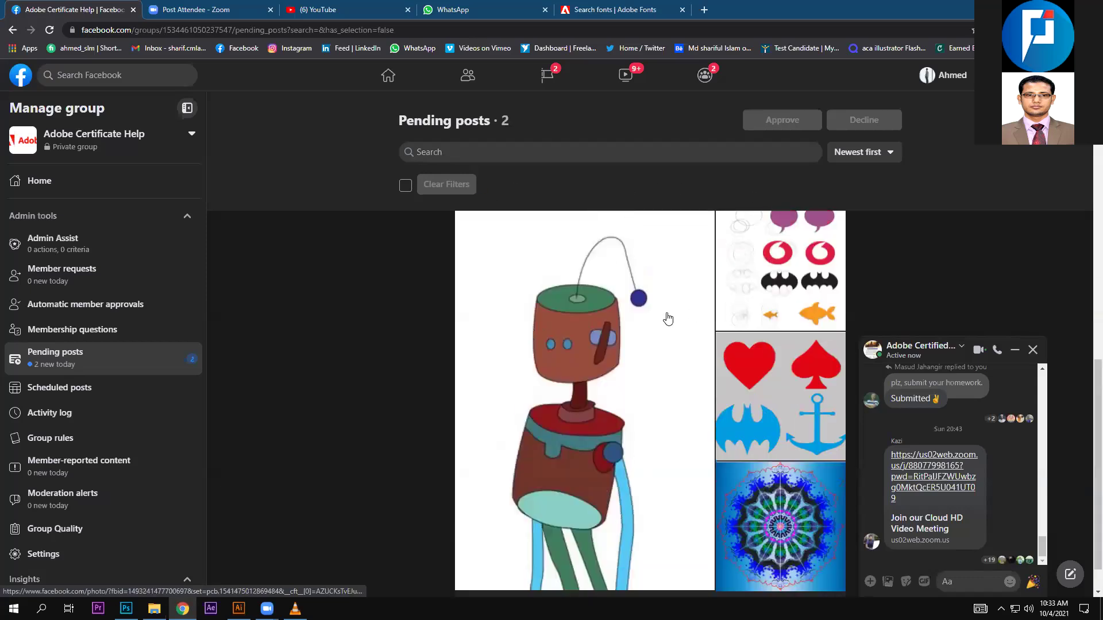
scroll(583, 406, "down", 3)
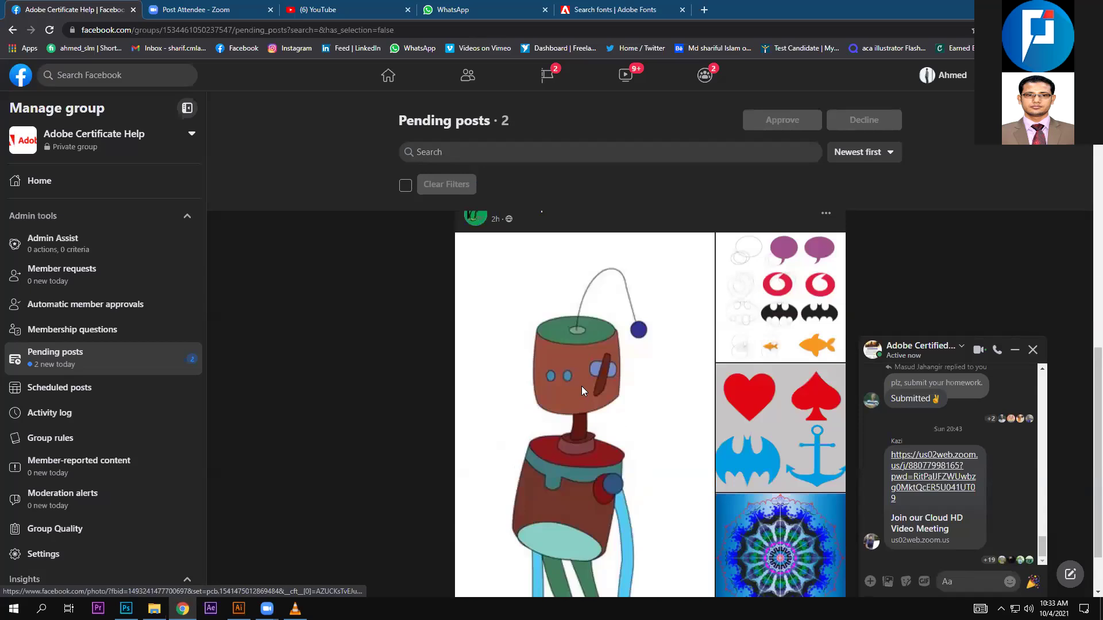
scroll(583, 390, "up", 7)
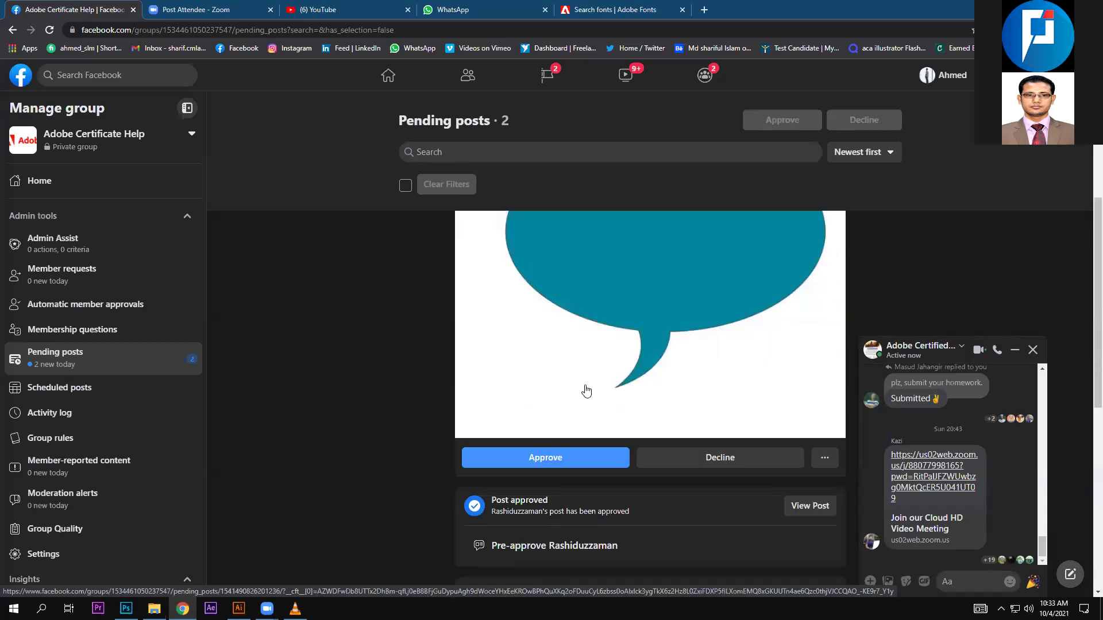
left_click(585, 389)
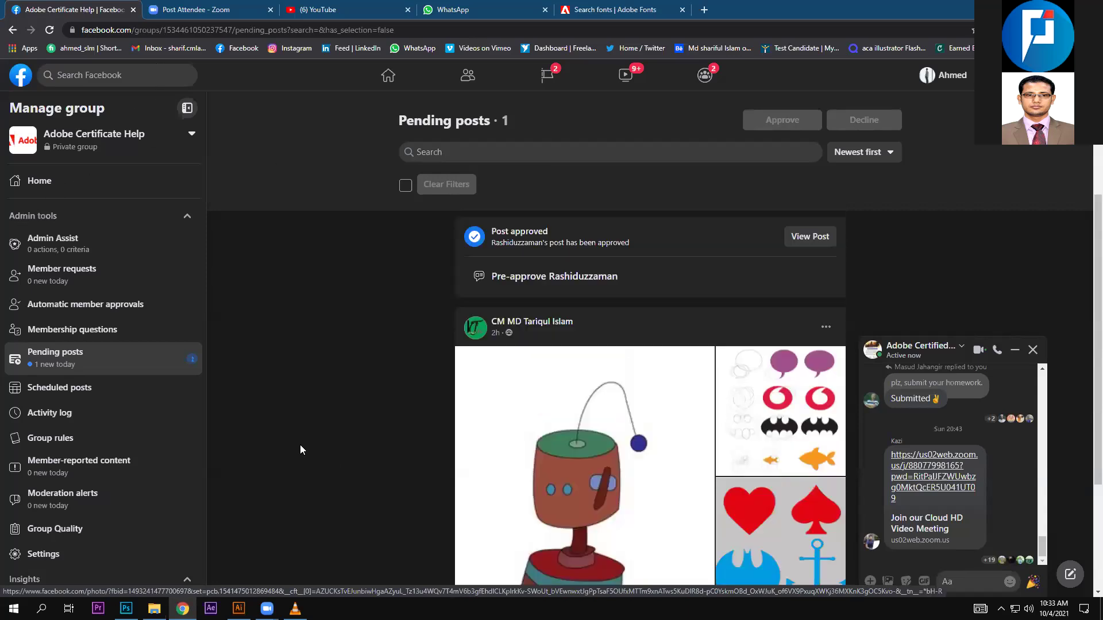
scroll(508, 376, "down", 3)
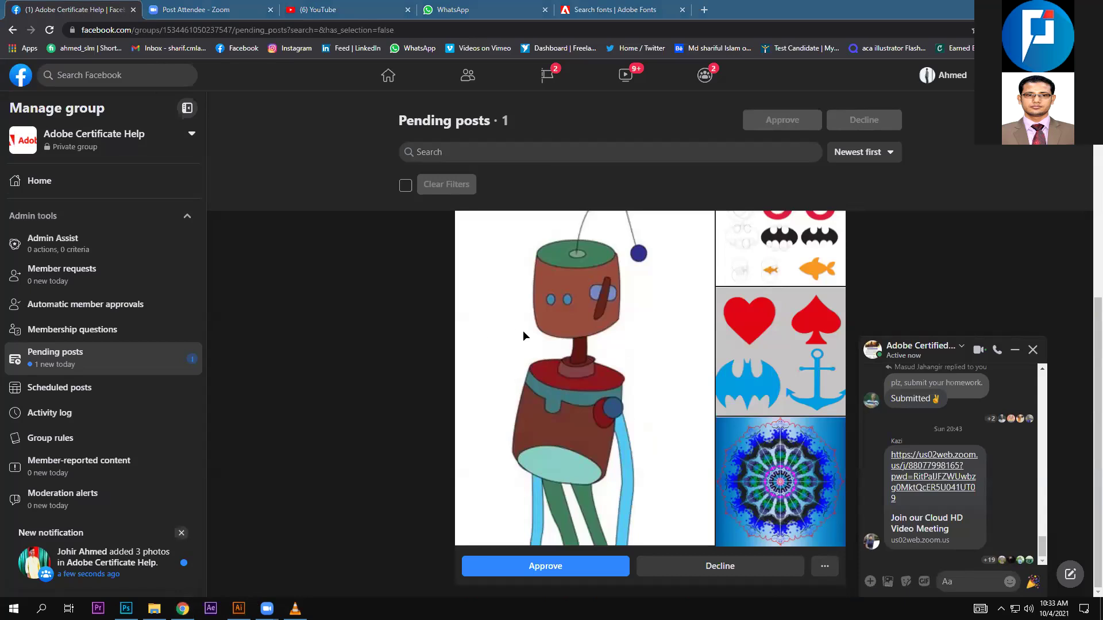
mouse_move(239, 609)
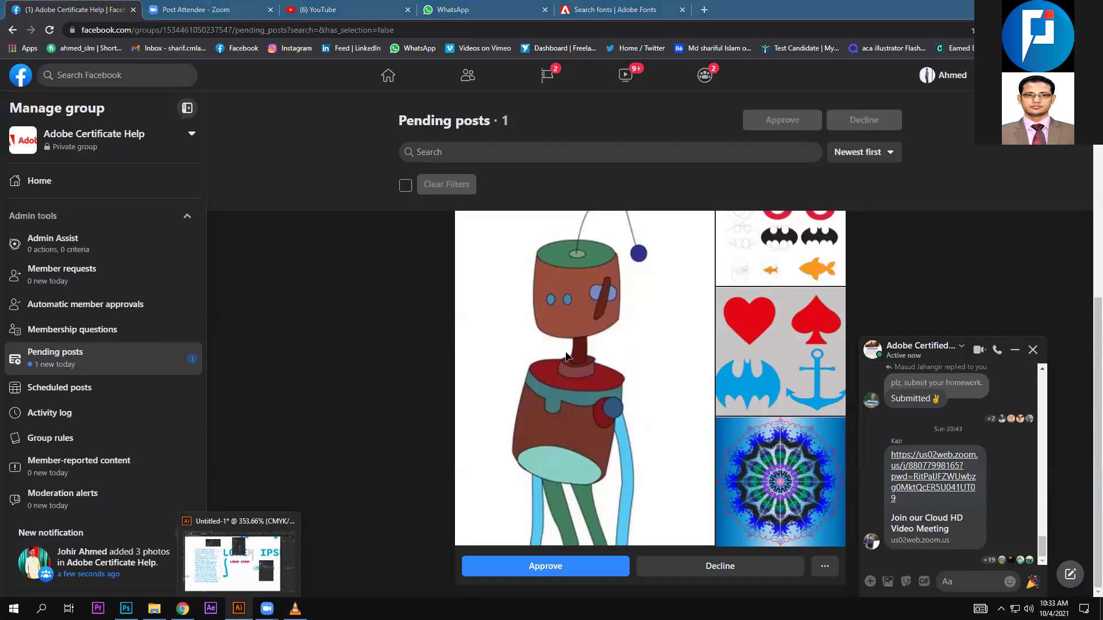
key("alt+Tab")
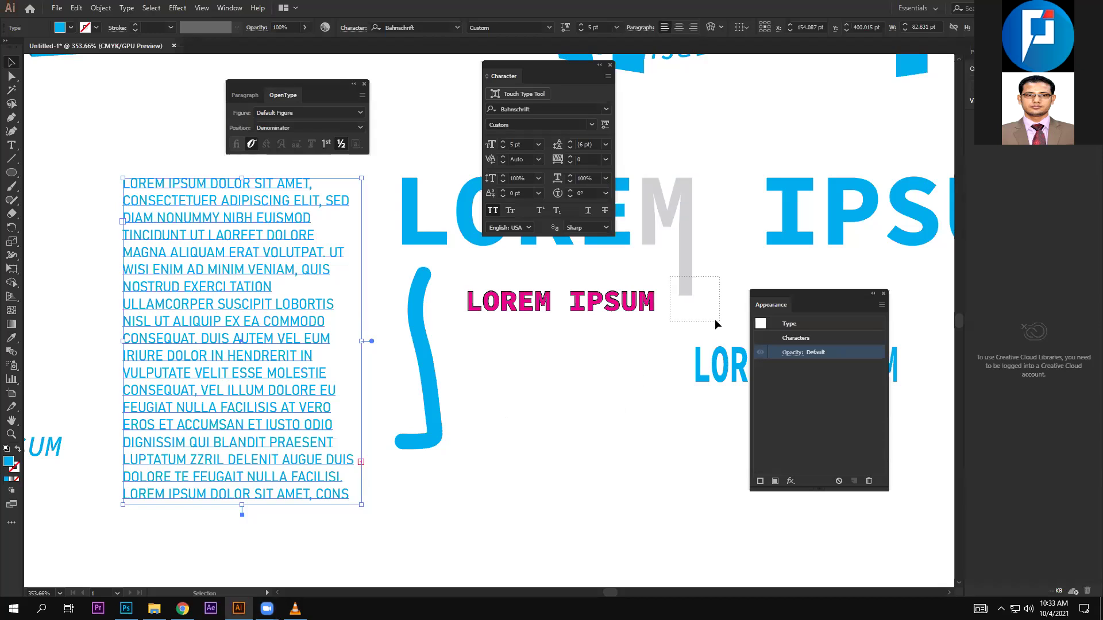
Marquee-select the grey M to confirm it is a compound path, then browse to the D drive
left_click_drag(715, 320, 698, 311)
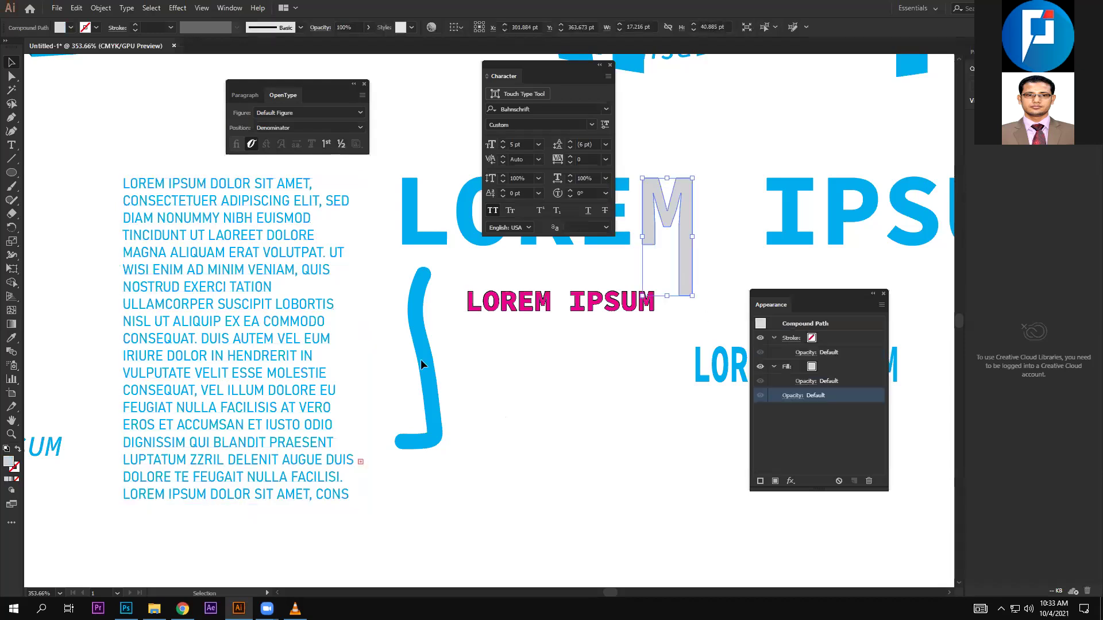
left_click(419, 529)
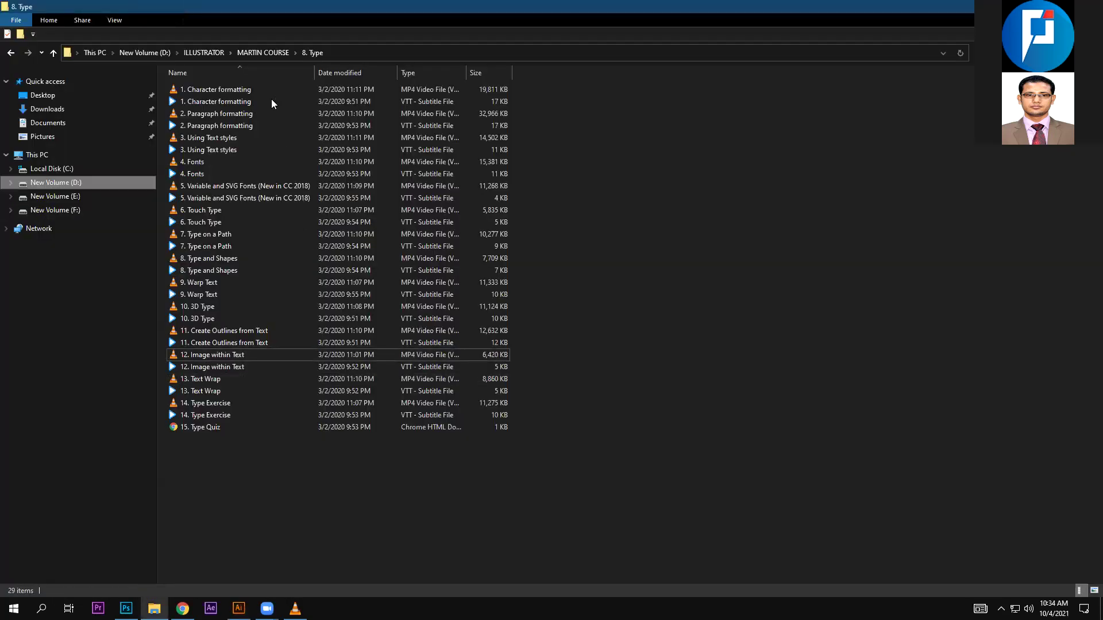
left_click(56, 182)
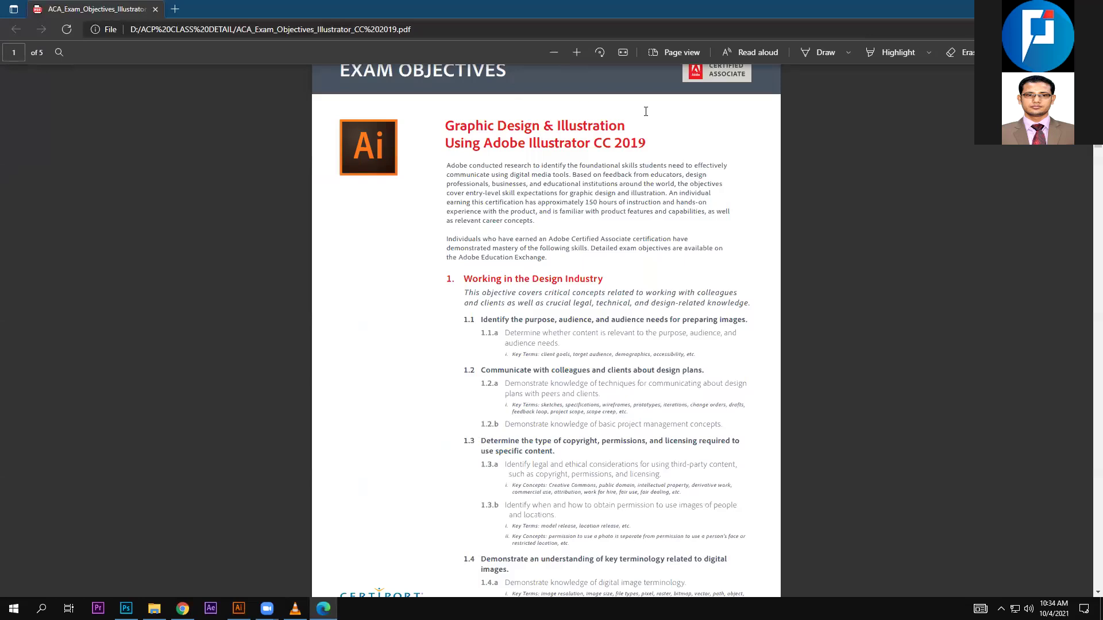
Highlight objectives 4.2.a through 4.2.e on type tools, character, paragraph and text flow
scroll(645, 112, "down", 5)
scroll(519, 123, "down", 3)
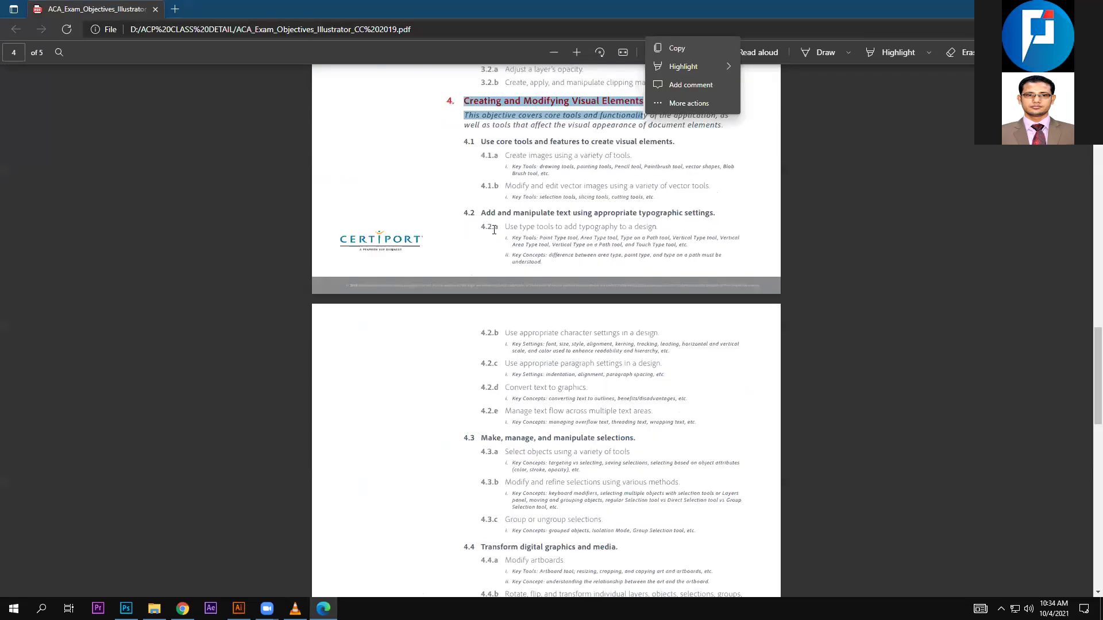
left_click_drag(494, 227, 609, 227)
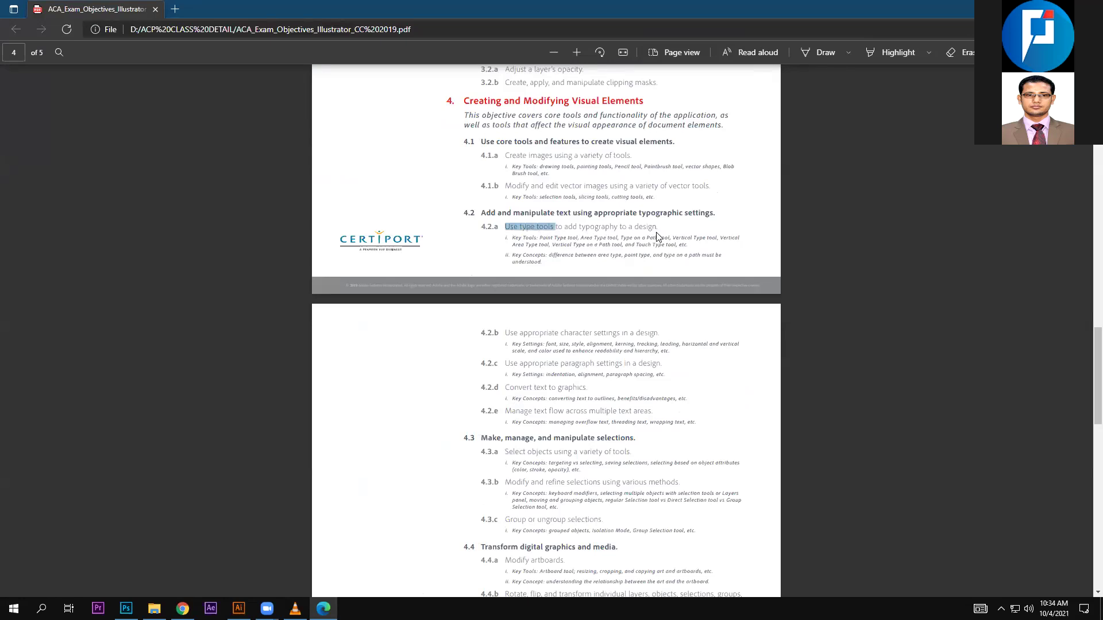
left_click_drag(495, 333, 654, 333)
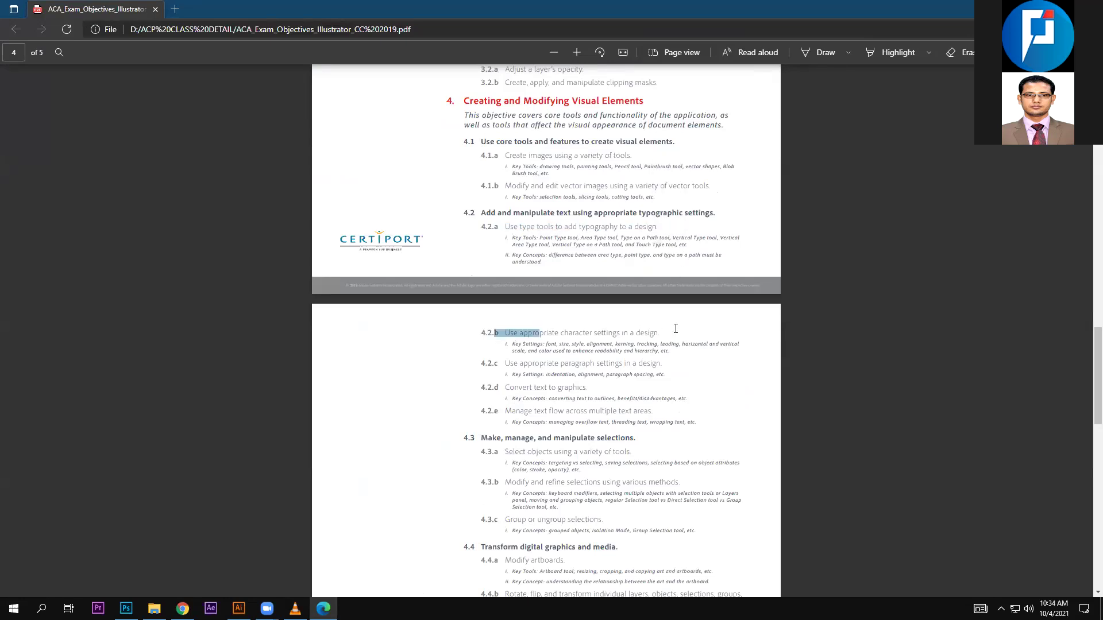
left_click_drag(514, 364, 636, 364)
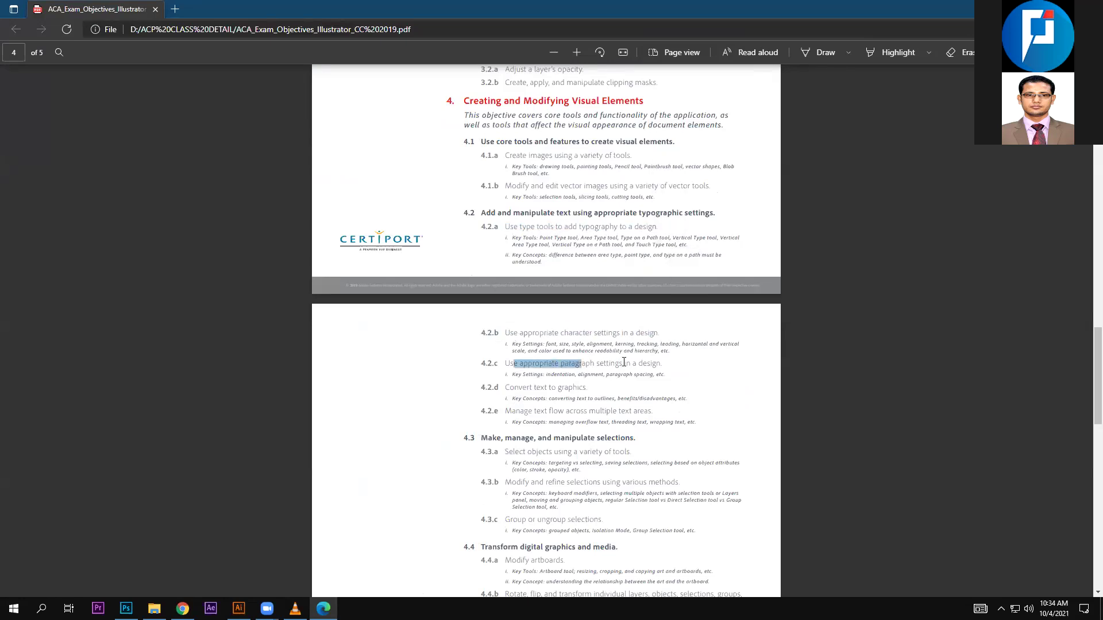
left_click_drag(494, 387, 597, 387)
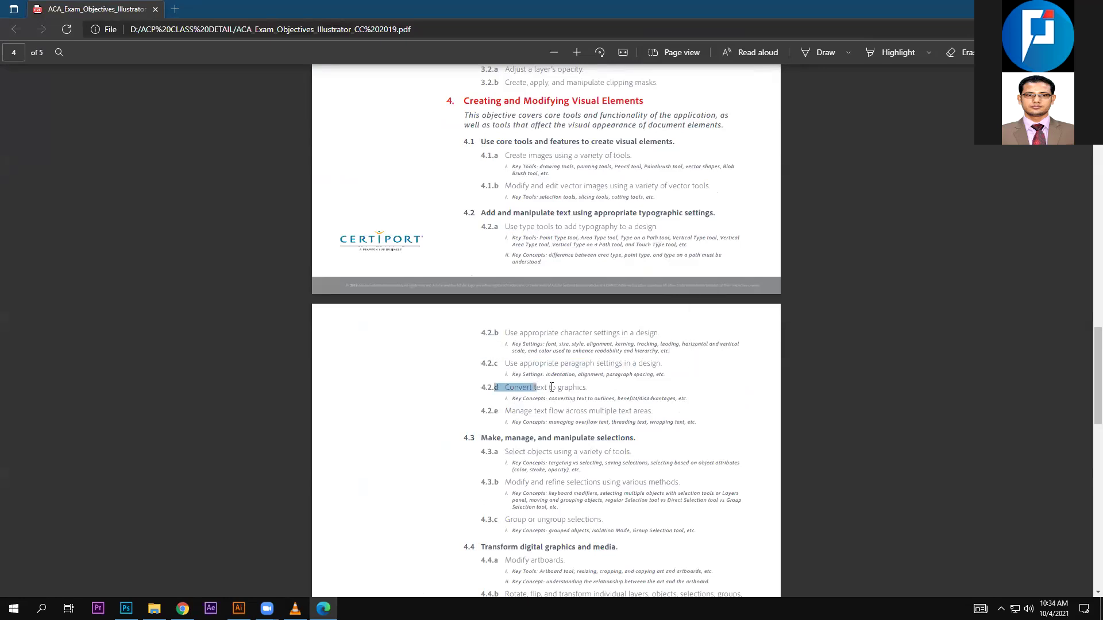
left_click(620, 425)
left_click_drag(505, 411, 675, 412)
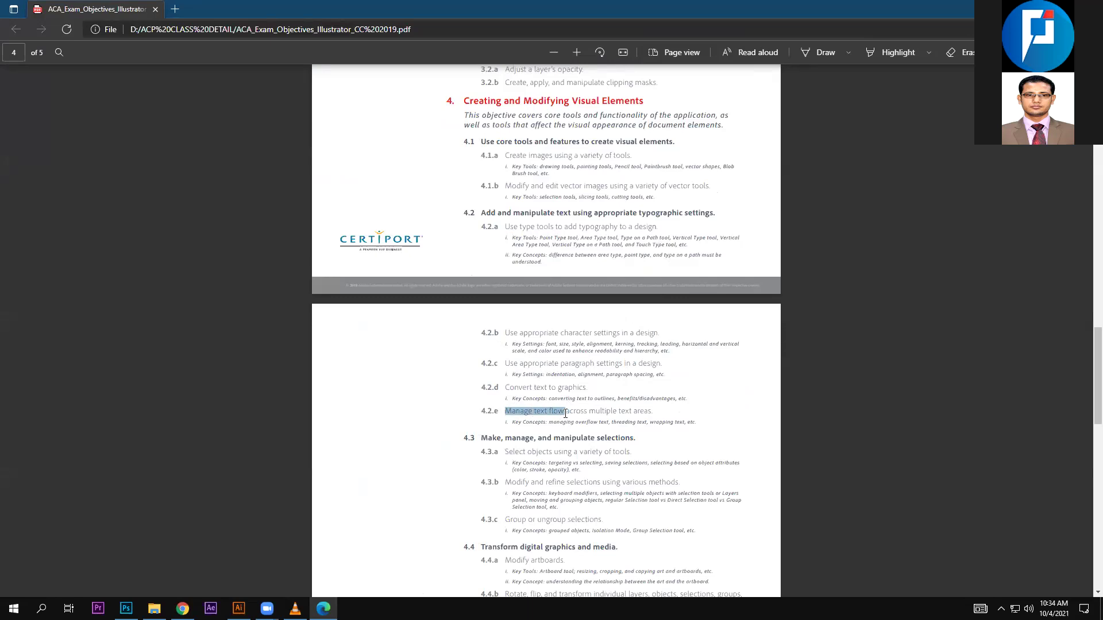
left_click(682, 438)
Zoom the PDF page in three steps and scroll back up
key("ctrl+plus")
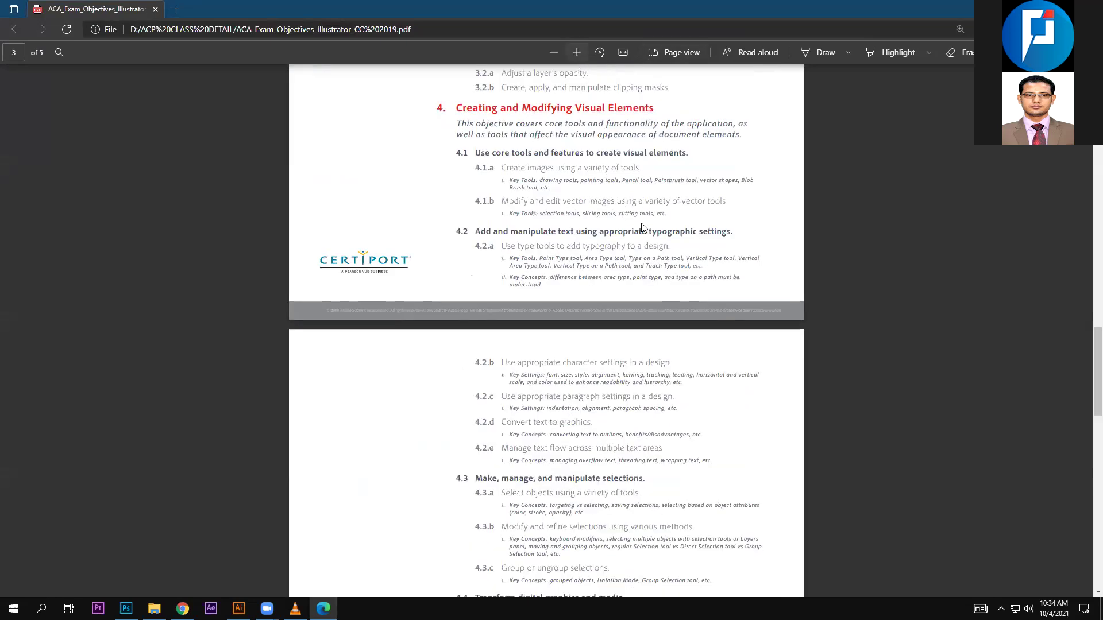
key("ctrl+plus")
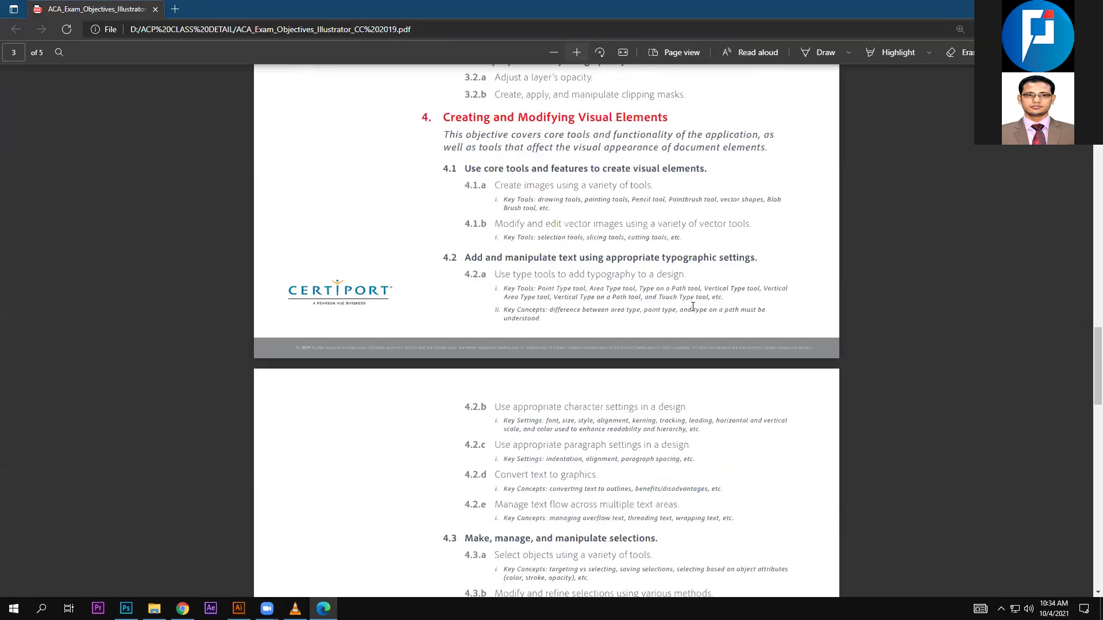
key("ctrl+plus")
scroll(693, 306, "down", 15)
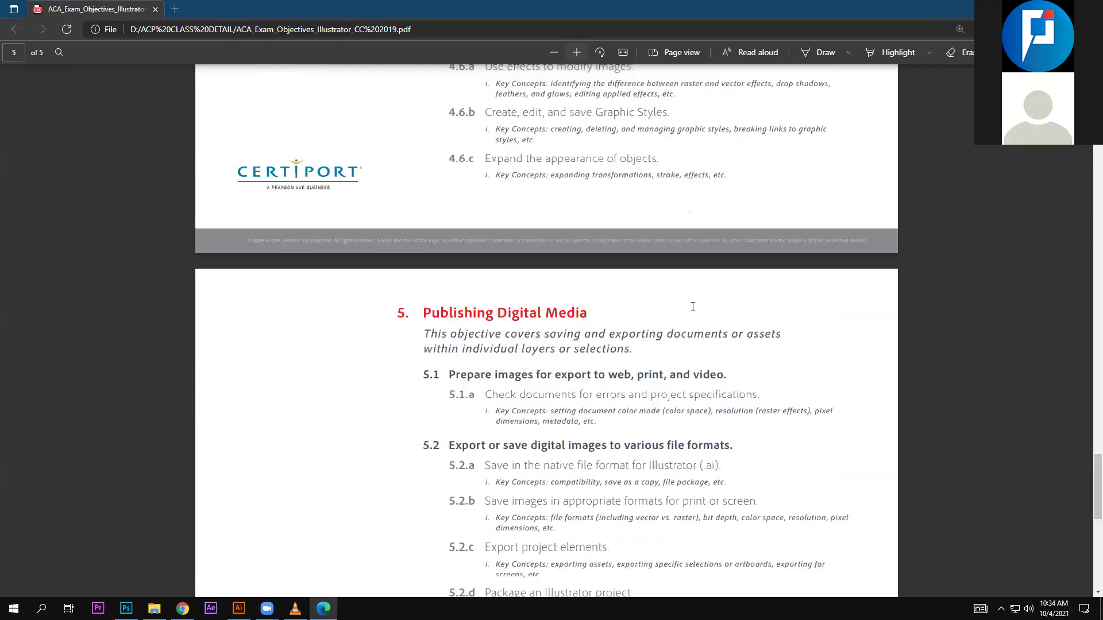
scroll(649, 367, "up", 3)
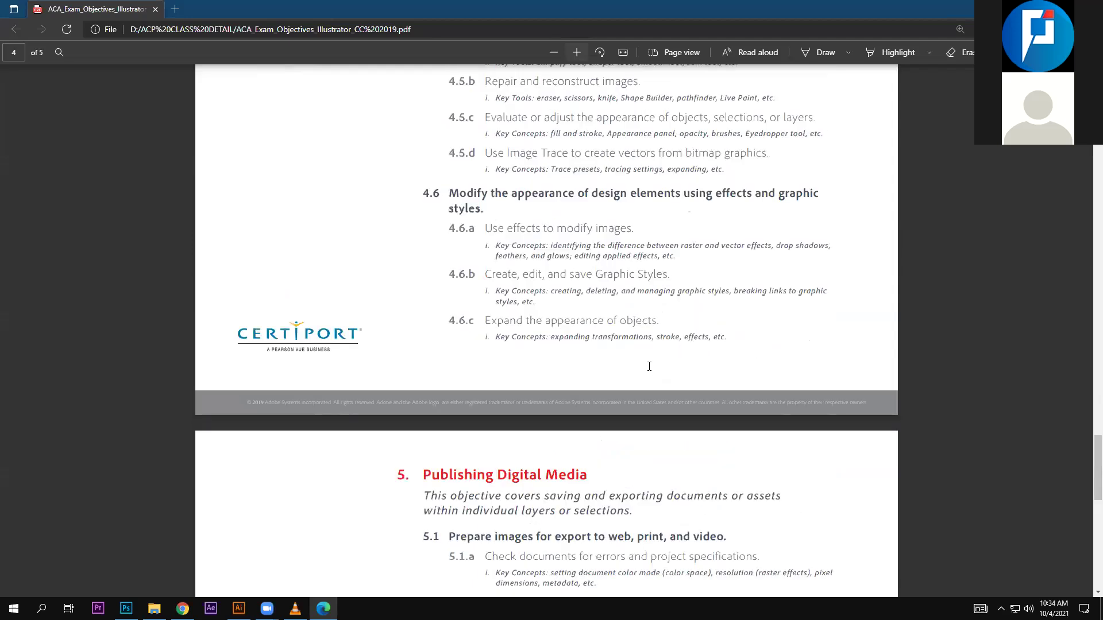
scroll(670, 364, "up", 2)
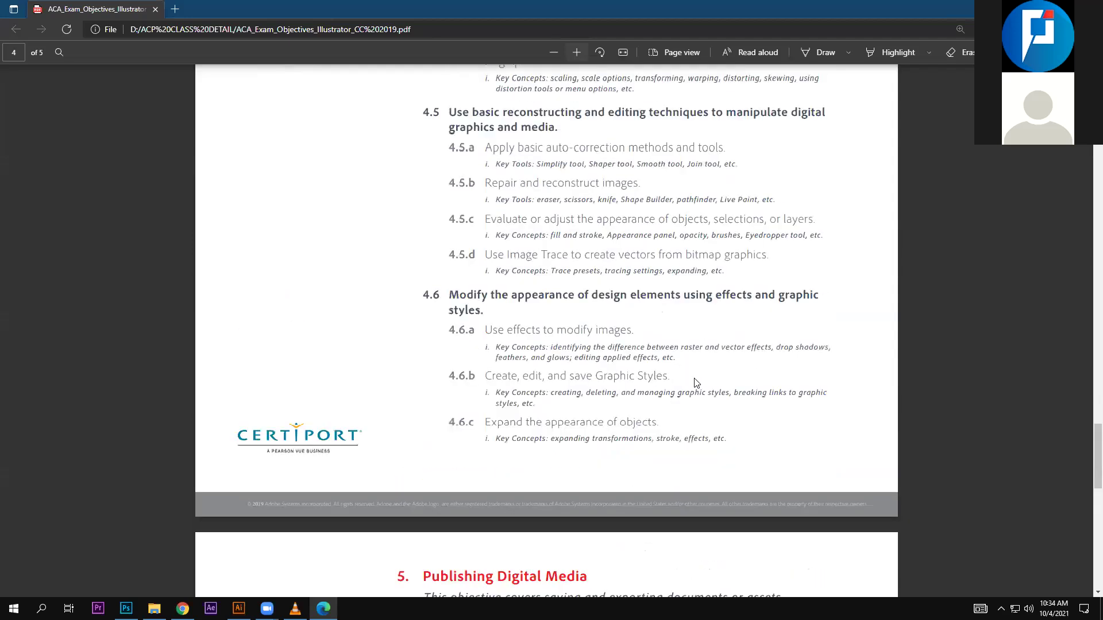
scroll(699, 383, "up", 10)
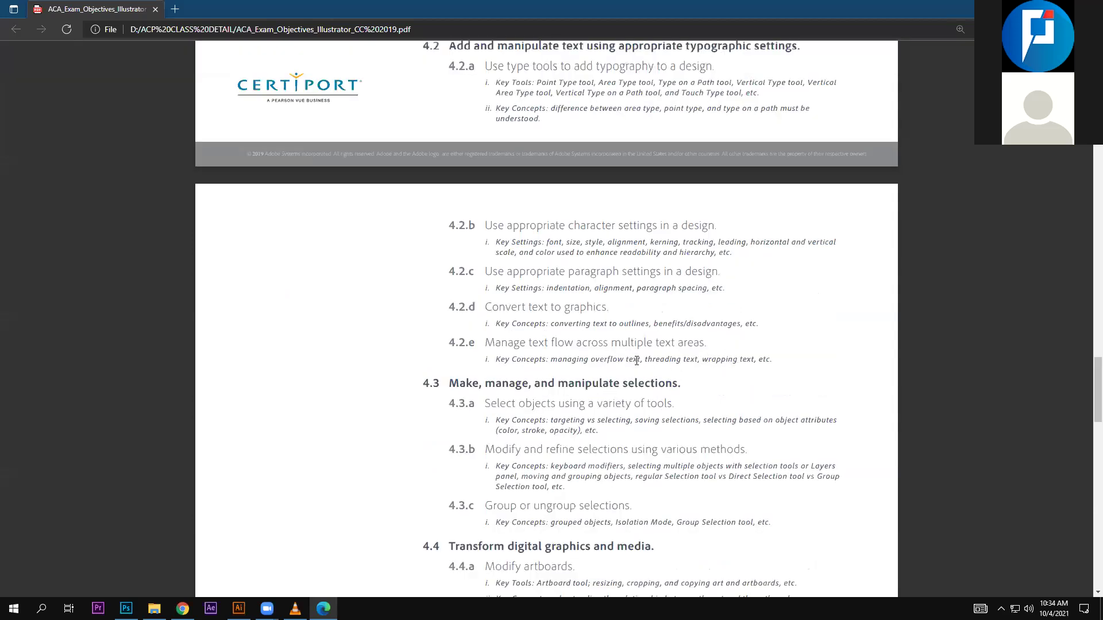
Select the overflow text key concept and try its text actions popup
left_click_drag(701, 359, 735, 360)
left_click_drag(639, 360, 601, 363)
left_click(601, 363)
left_click_drag(567, 328, 736, 323)
right_click(618, 326)
left_click(758, 325)
right_click(689, 326)
left_click(735, 327)
right_click(734, 325)
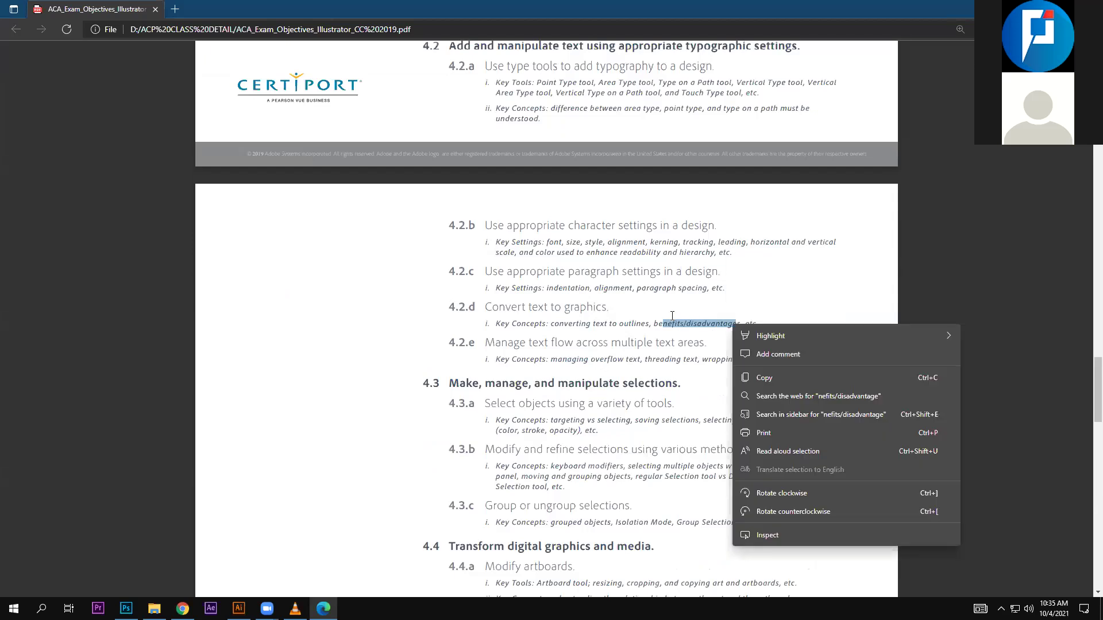
left_click(548, 290)
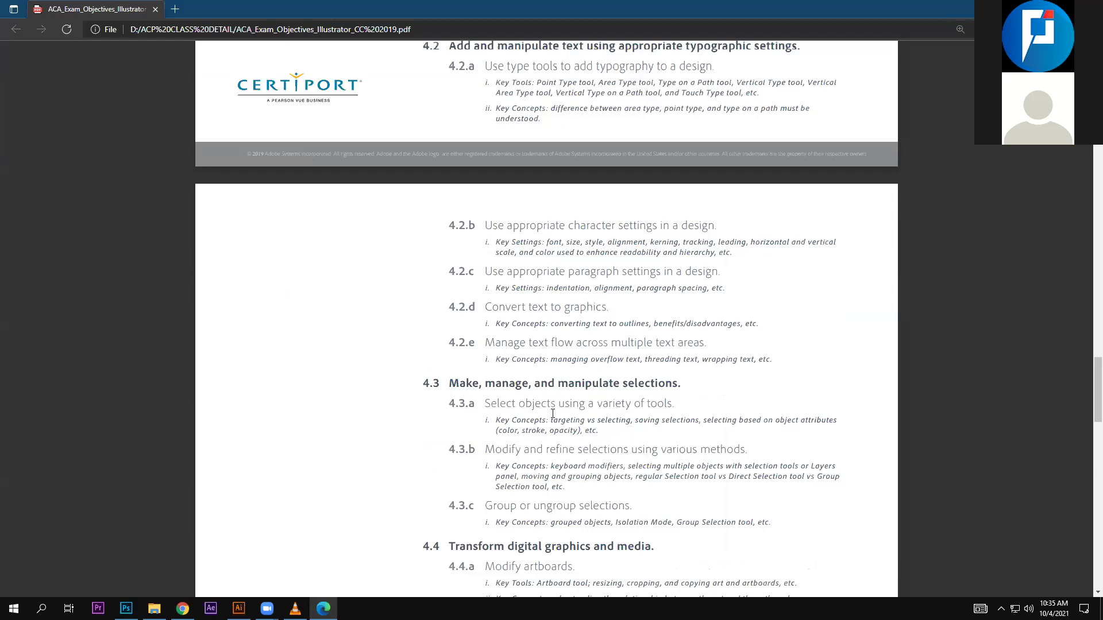
Mark the 4.2.b key settings text and the Vertical Type tool name
scroll(553, 414, "up", 3)
double_click(752, 411)
left_click(770, 411)
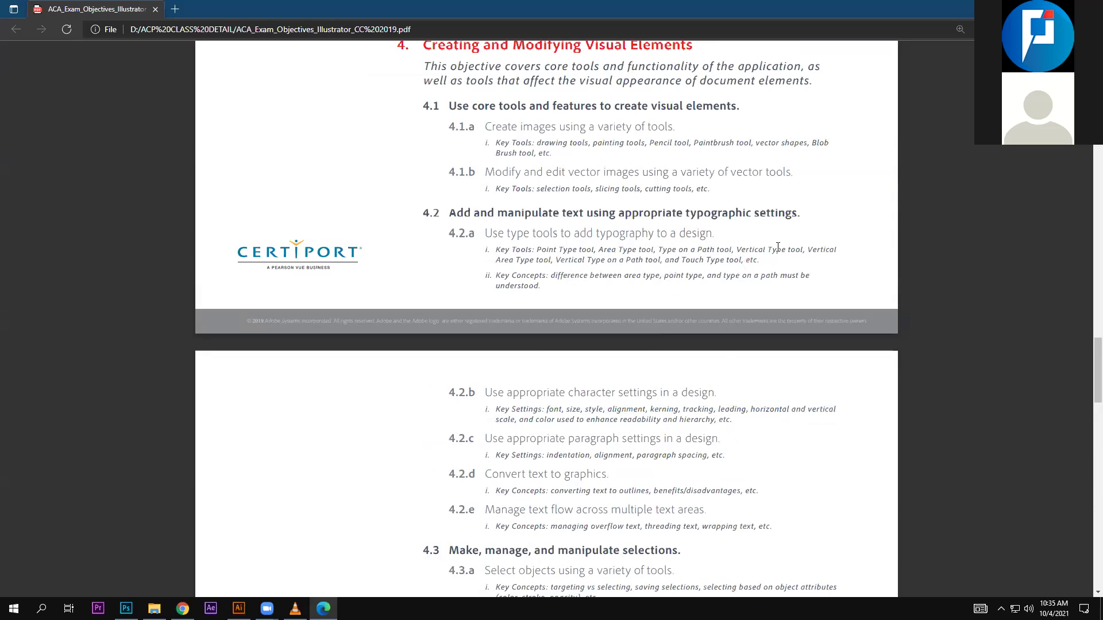
left_click_drag(777, 248, 735, 250)
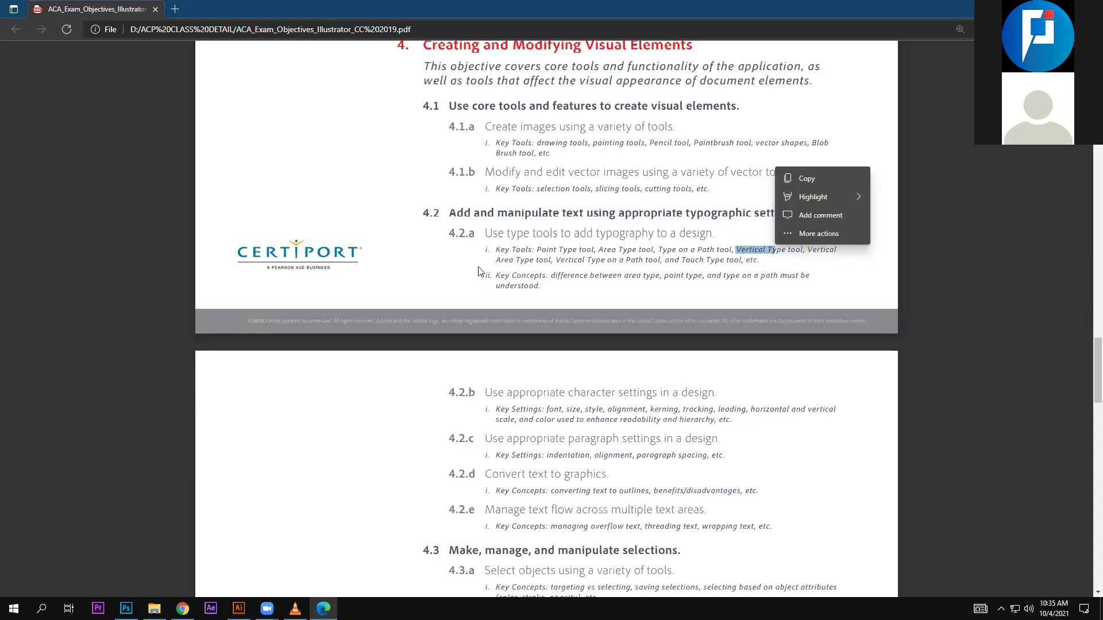
left_click(669, 245)
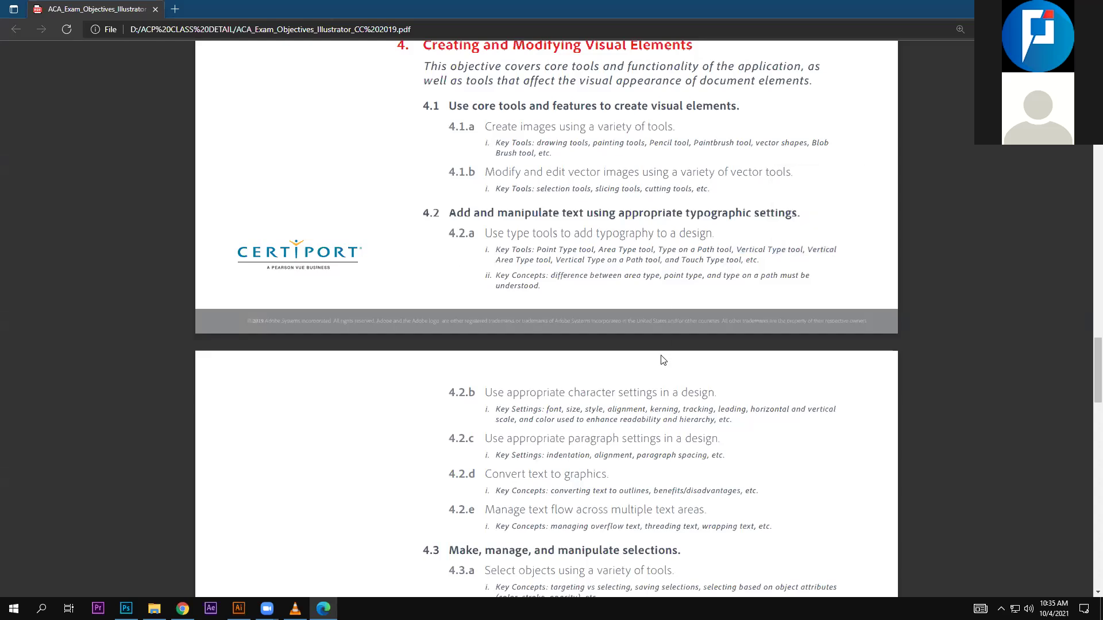
Scroll down and mark the Trace presets concept and Simplify tool name
scroll(620, 397, "down", 1)
scroll(611, 350, "down", 3)
scroll(603, 301, "down", 1)
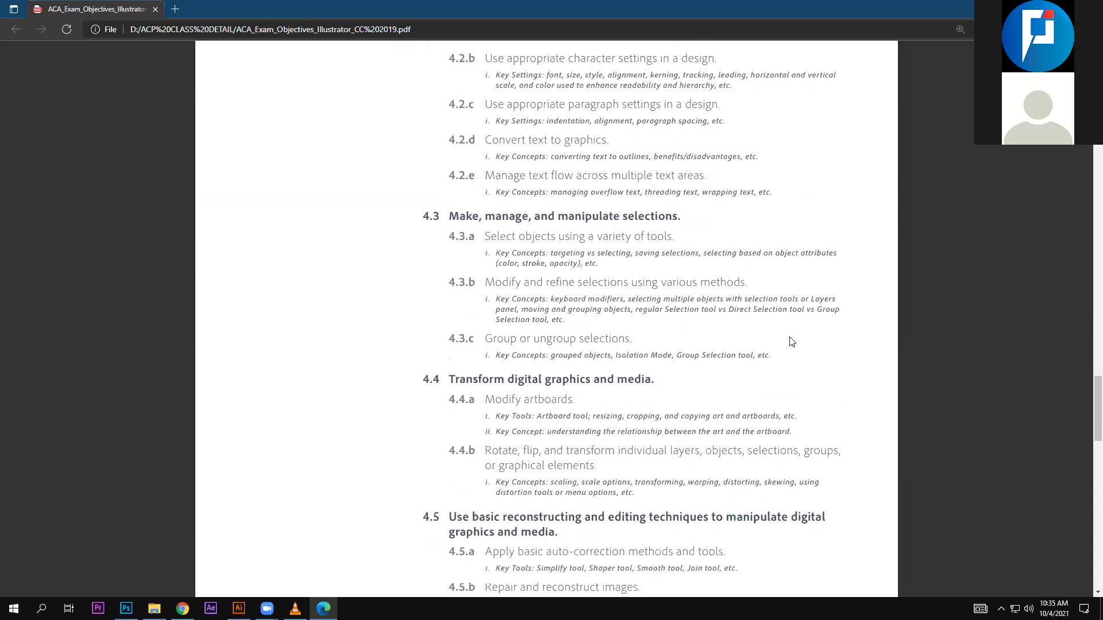
scroll(653, 328, "down", 4)
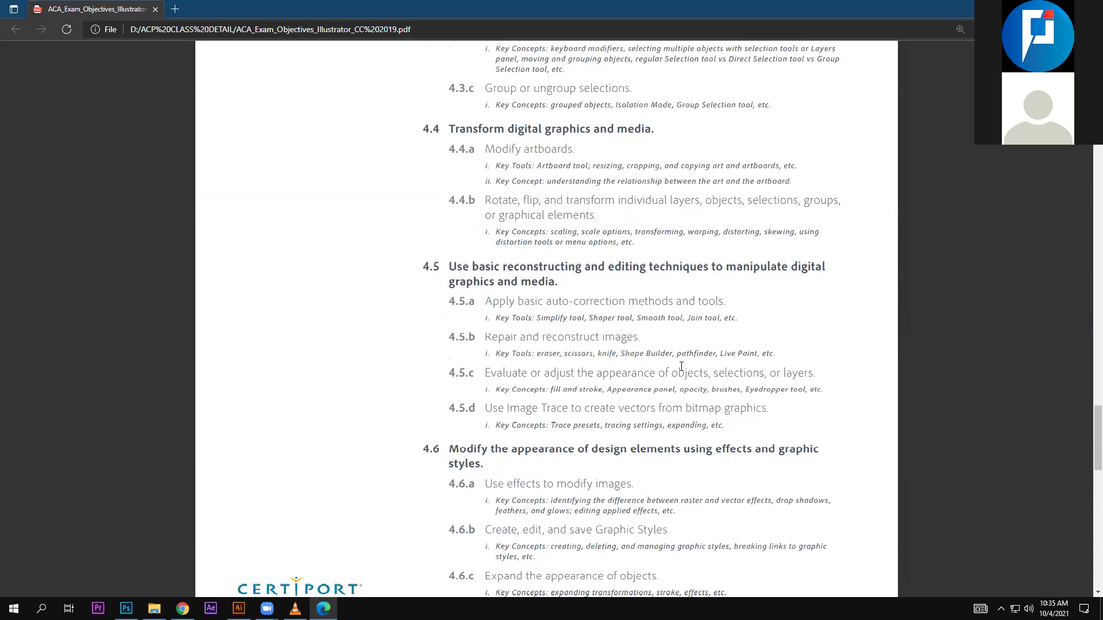
left_click_drag(551, 425, 601, 425)
left_click(625, 425)
left_click_drag(550, 319, 571, 319)
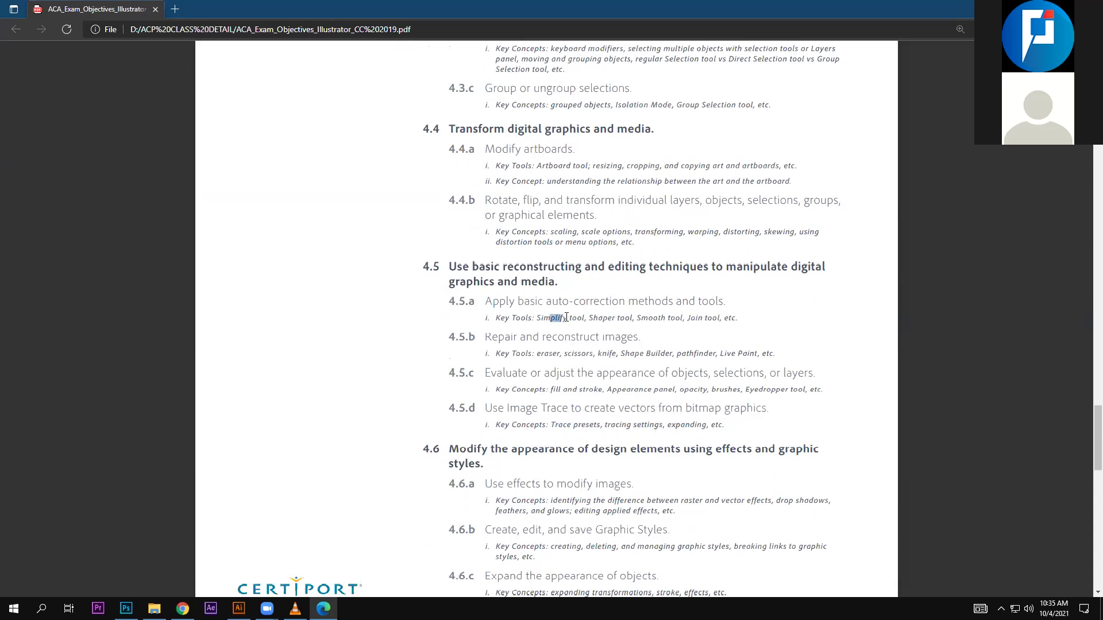
left_click(681, 333)
Mark the Shaper tool, the 4.5.a key tools line and the graphic styles objective
left_click_drag(586, 319, 627, 318)
left_click(812, 344)
left_click_drag(655, 320, 722, 318)
left_click(706, 285)
scroll(832, 469, "down", 4)
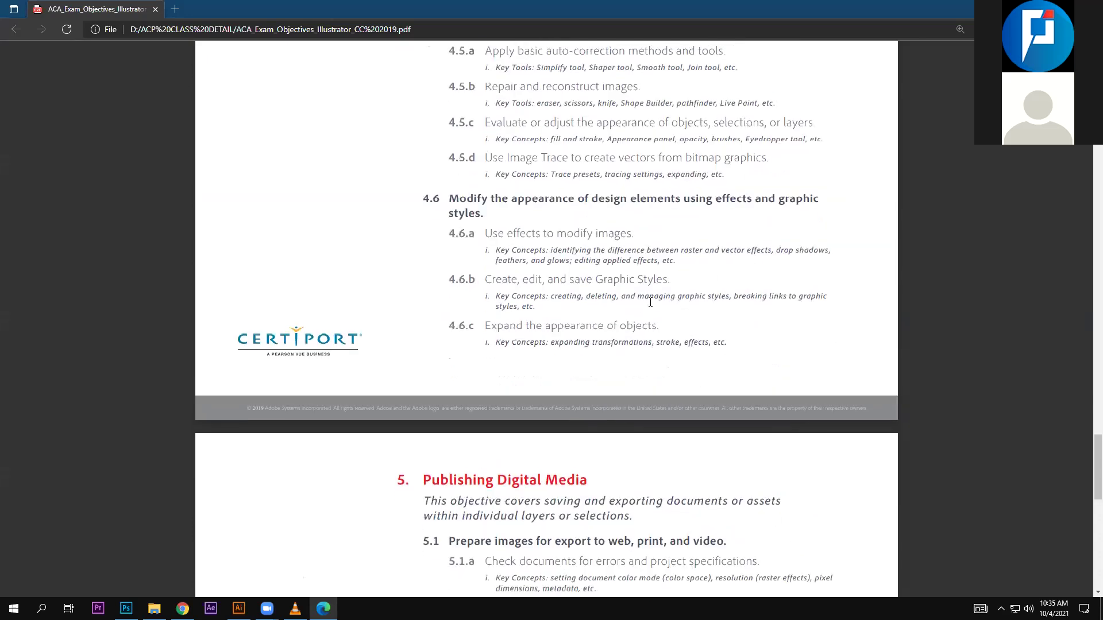
left_click_drag(644, 297, 764, 322)
left_click(762, 338)
Scroll up and select the Creating and Modifying Visual Elements heading
scroll(759, 355, "up", 3)
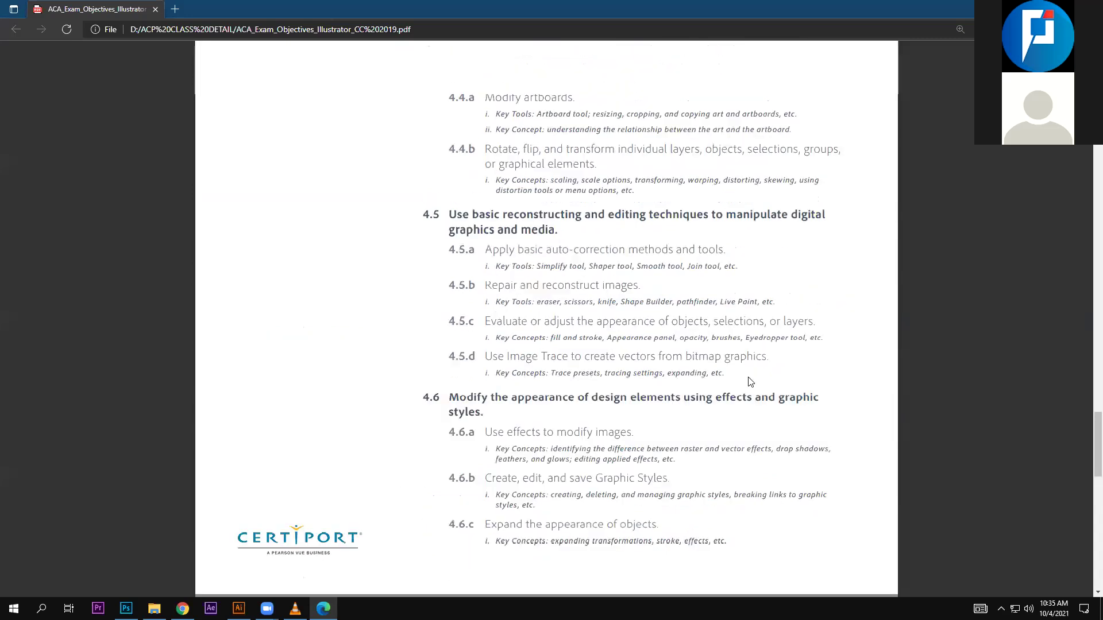
scroll(751, 382, "up", 8)
scroll(733, 381, "up", 1)
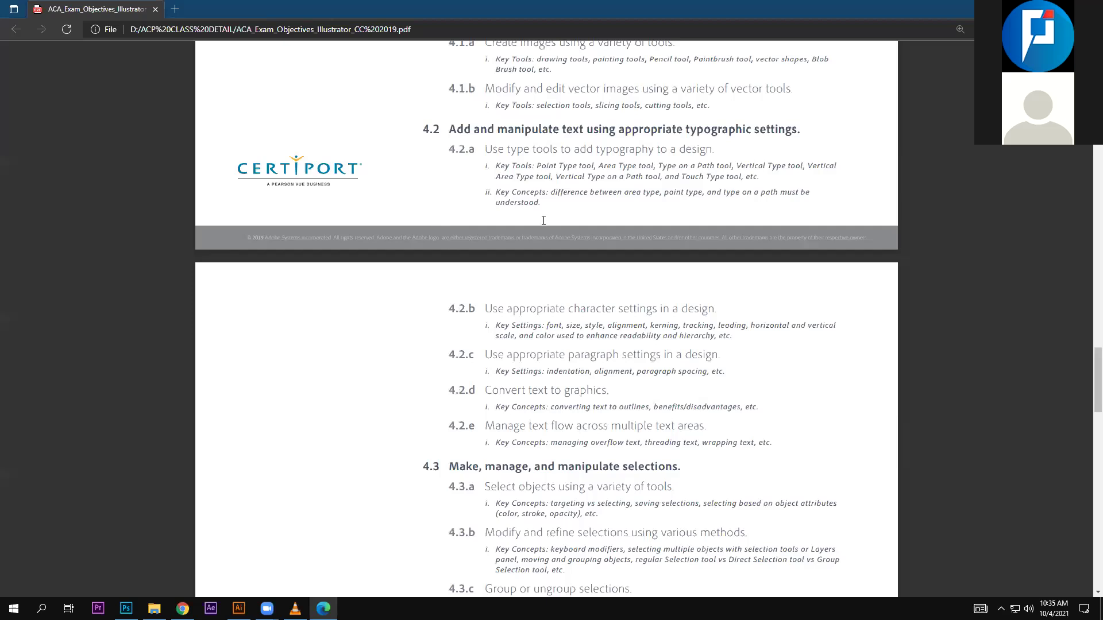
scroll(642, 220, "up", 4)
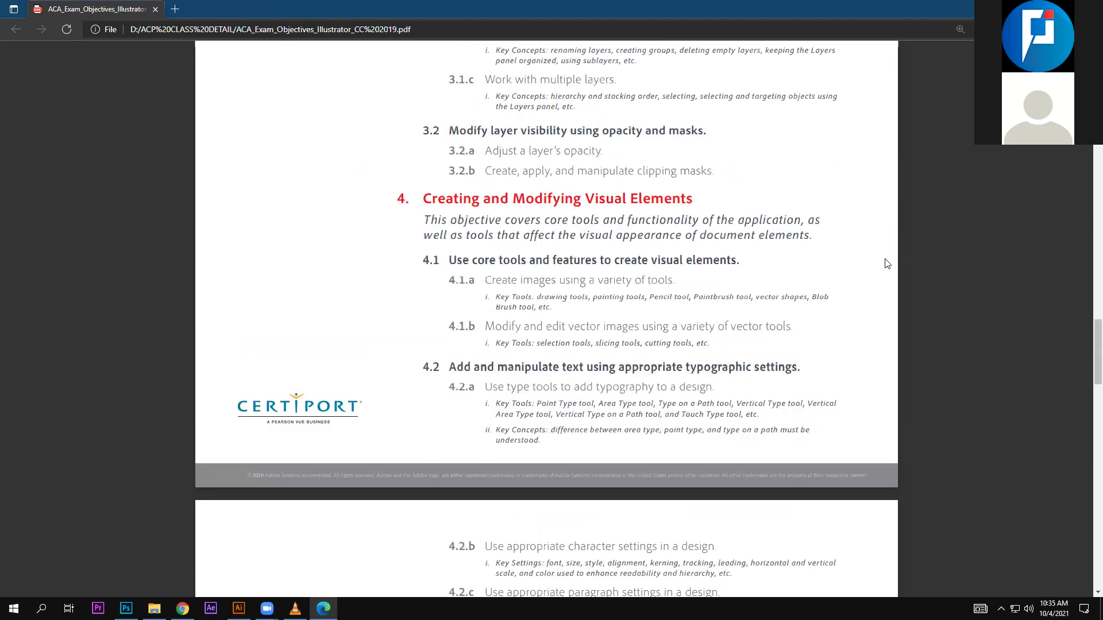
scroll(425, 197, "up", 1)
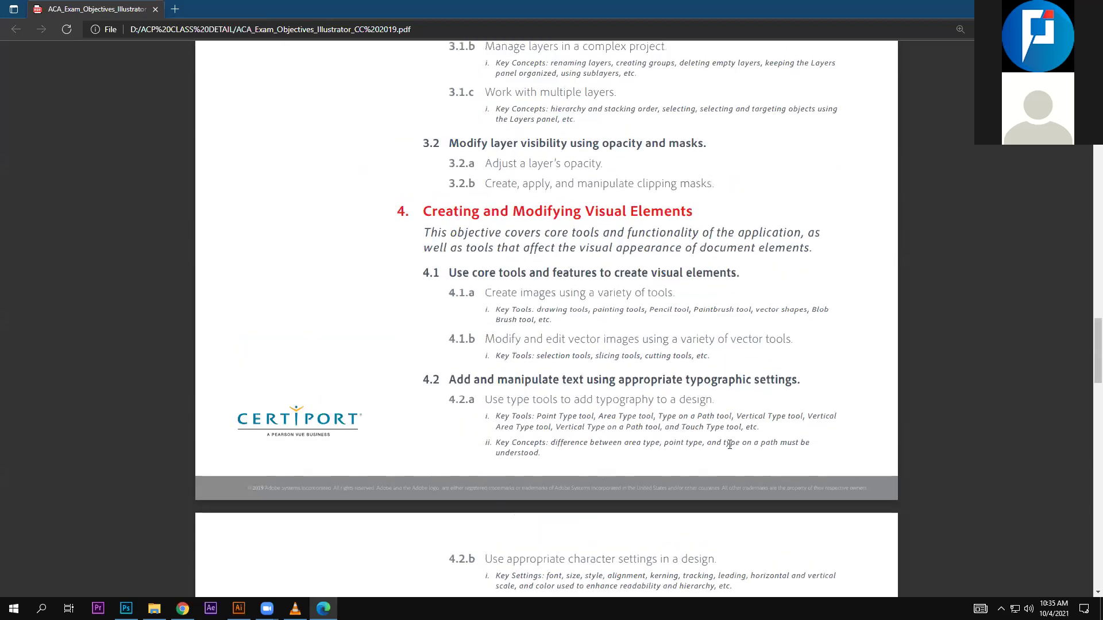
left_click_drag(423, 211, 692, 211)
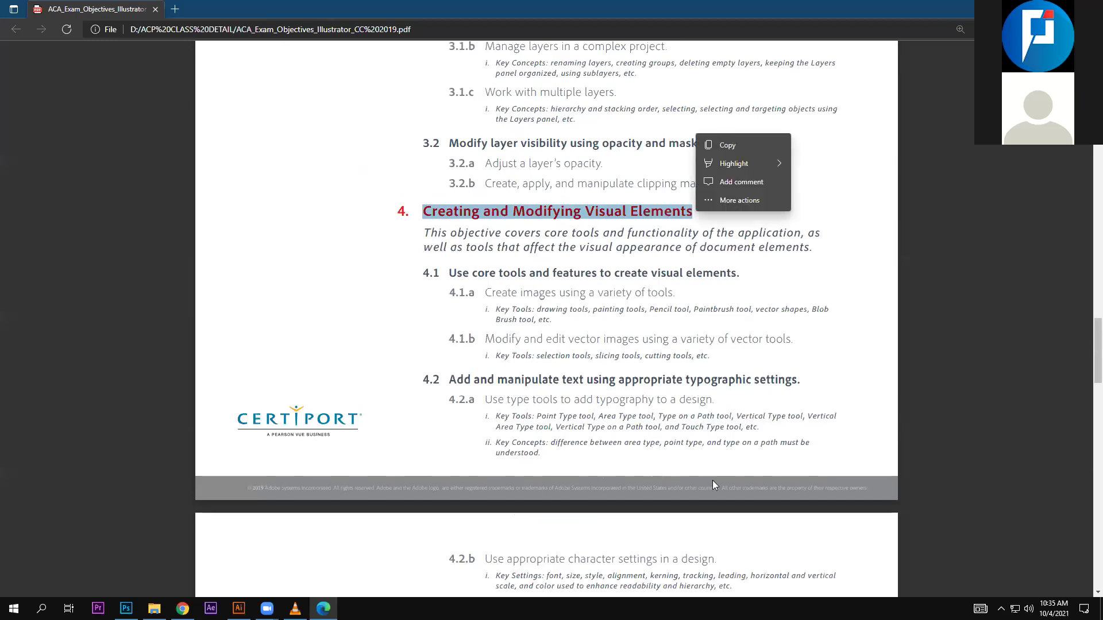
left_click(786, 500)
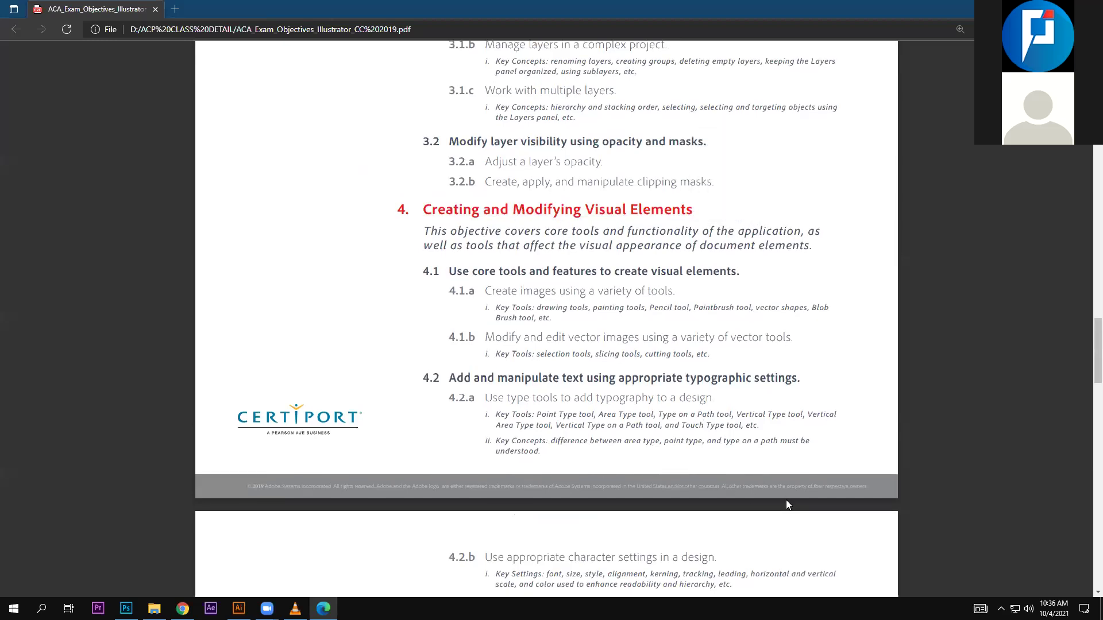
Scroll the PDF down to the end of section 5, Publishing Digital Media
scroll(786, 501, "down", 5)
scroll(788, 504, "down", 2)
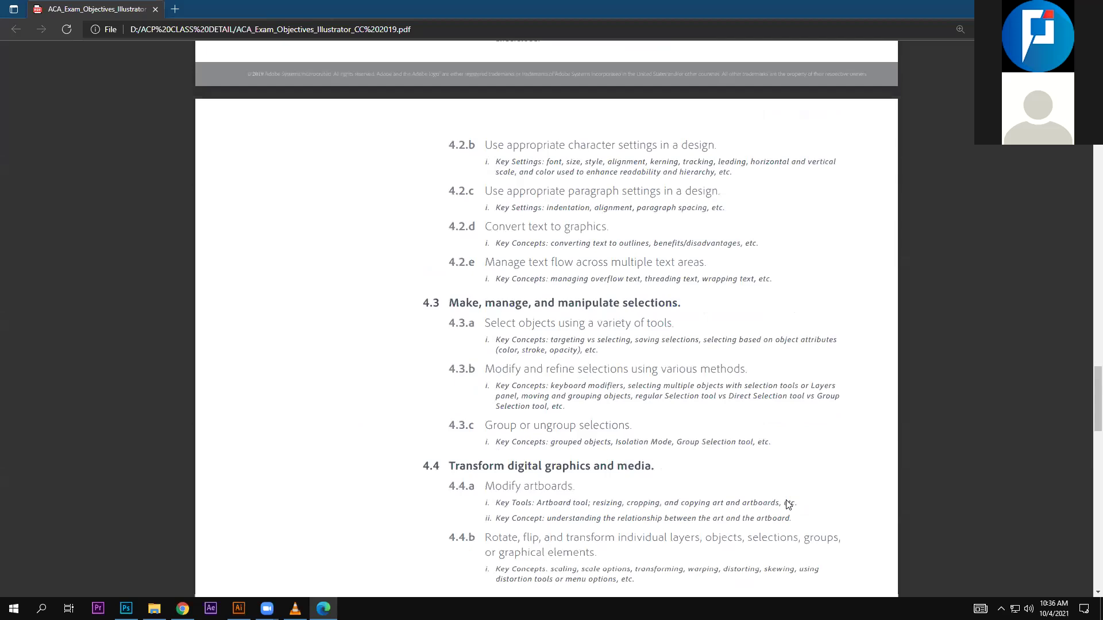
scroll(788, 505, "down", 7)
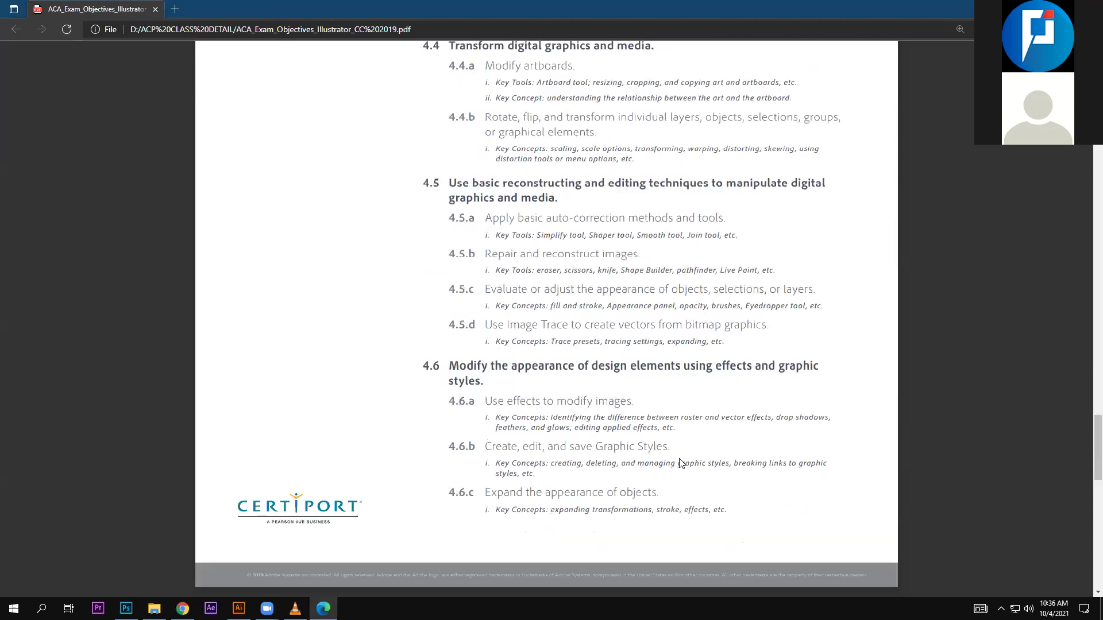
scroll(683, 462, "down", 3)
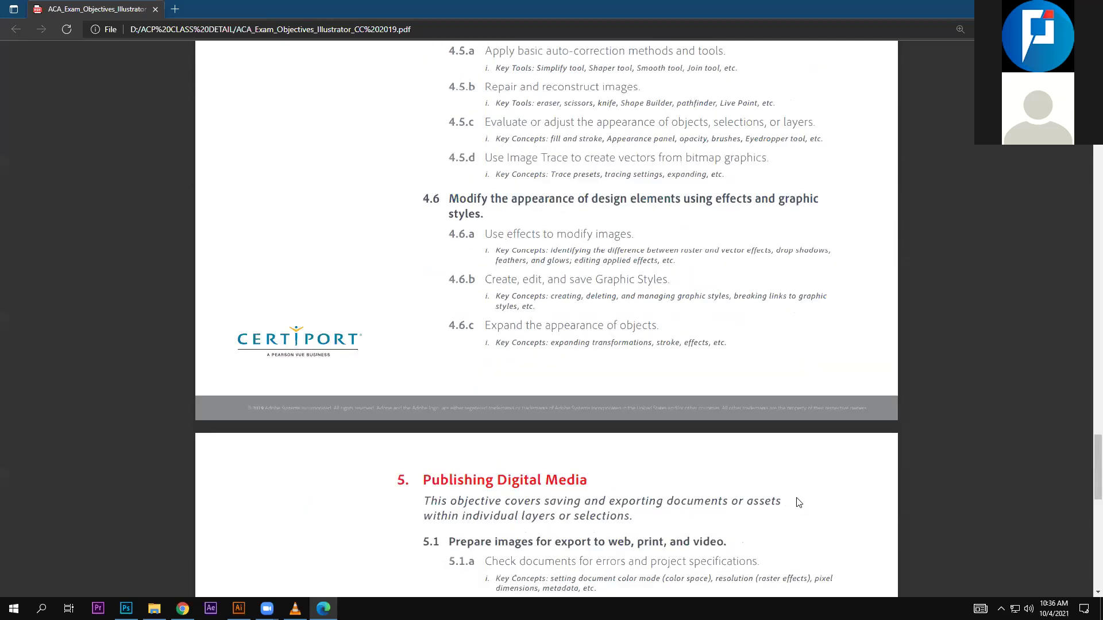
scroll(387, 151, "down", 4)
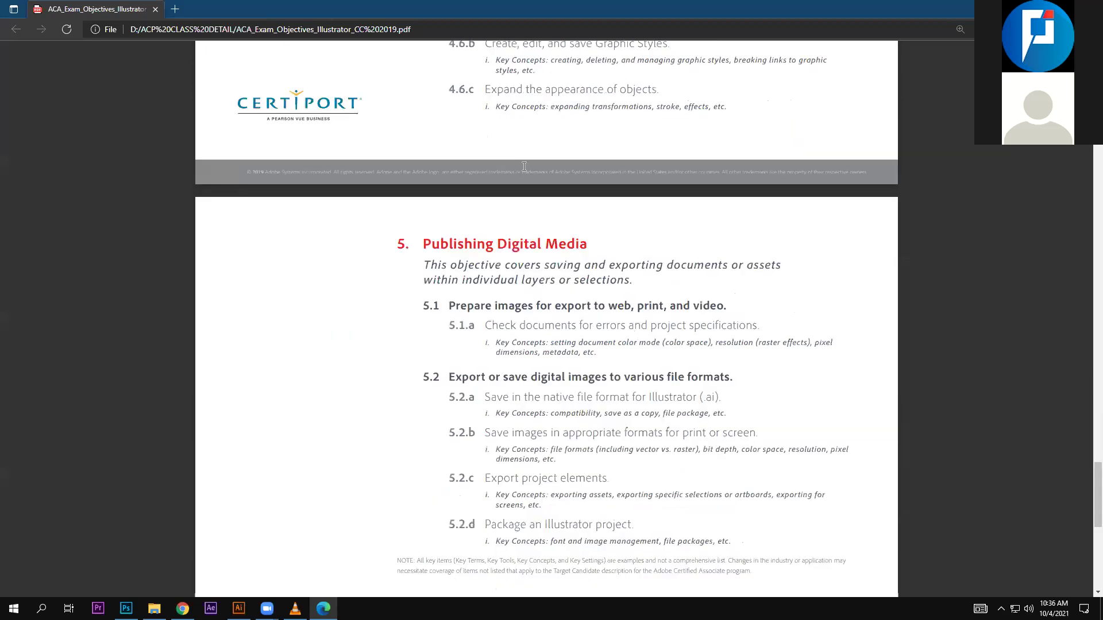
scroll(603, 150, "down", 3)
scroll(603, 152, "down", 3)
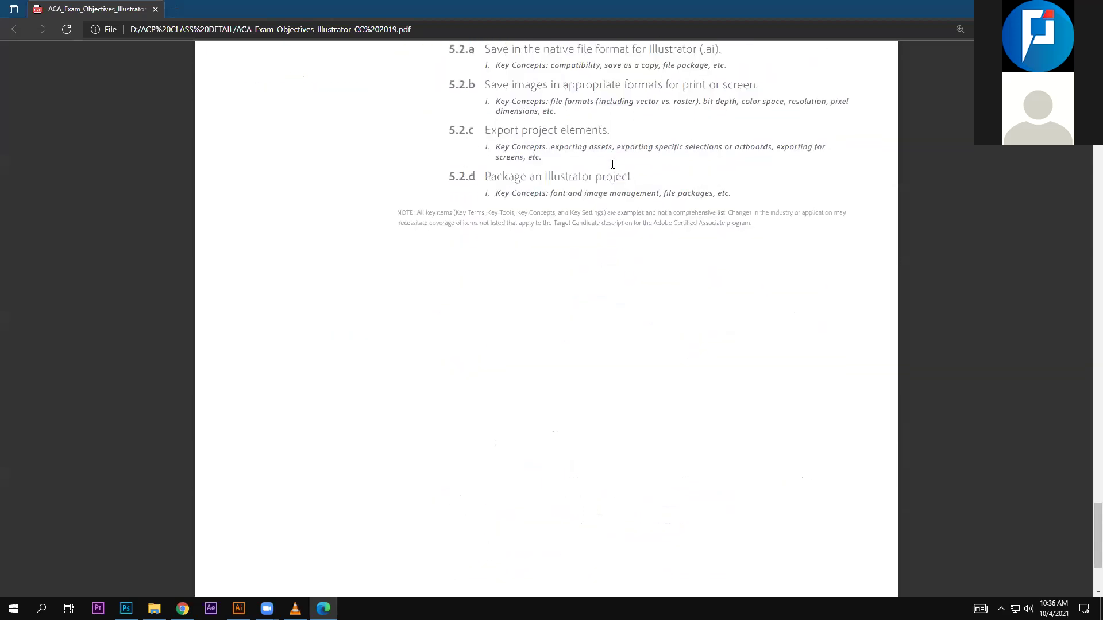
scroll(612, 164, "up", 4)
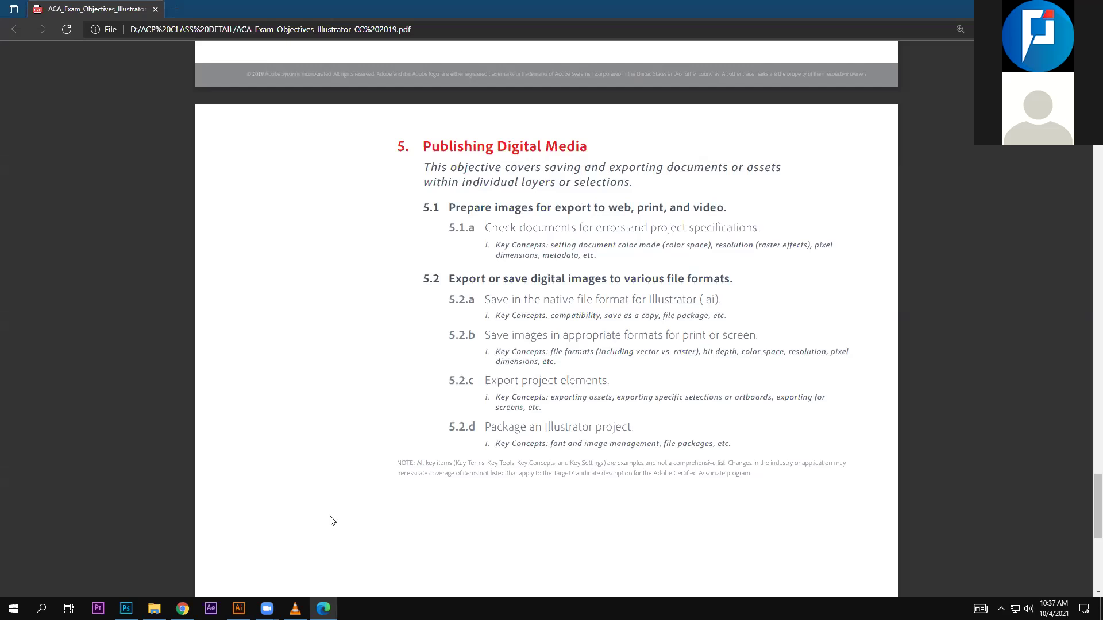
Open Window > Pattern Options in Illustrator and park it beside the Character panel
left_click(238, 607)
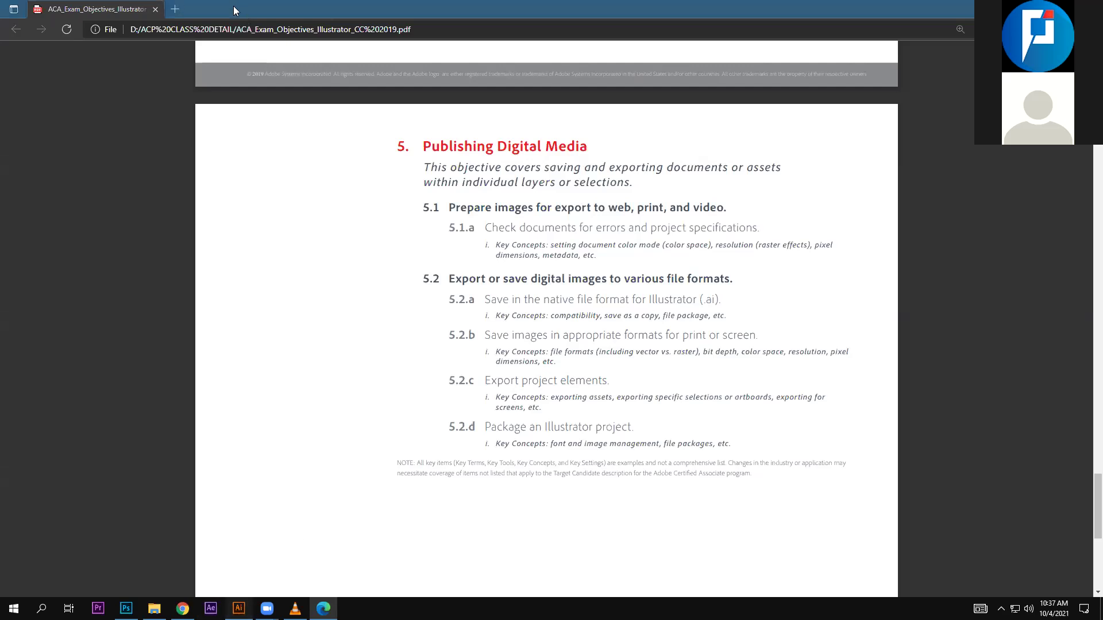
key("alt+w")
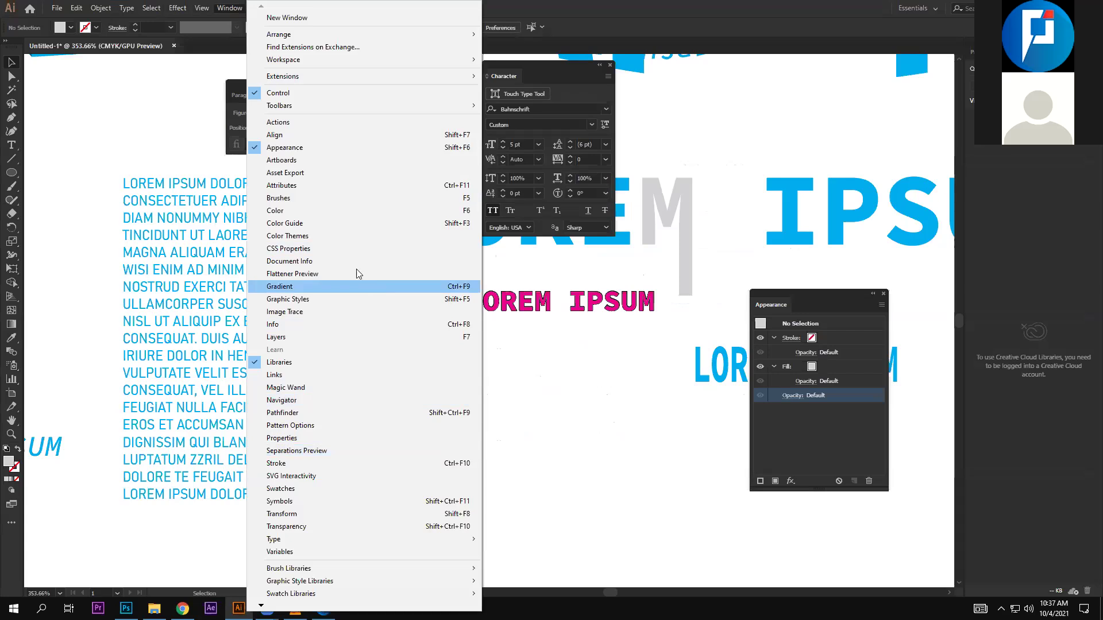
left_click(115, 8)
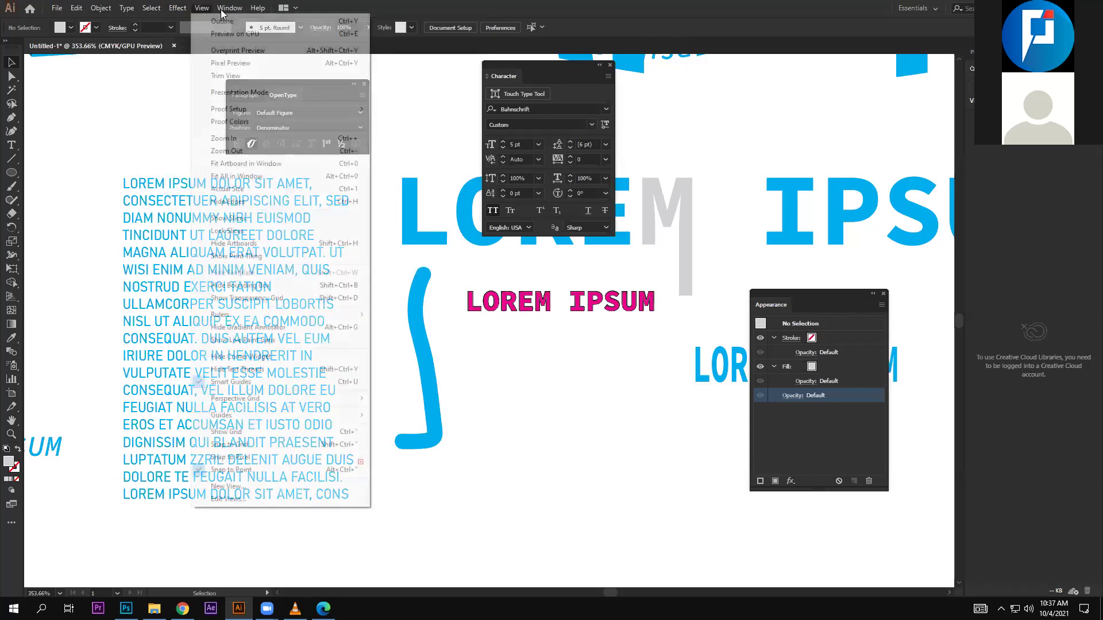
mouse_move(229, 8)
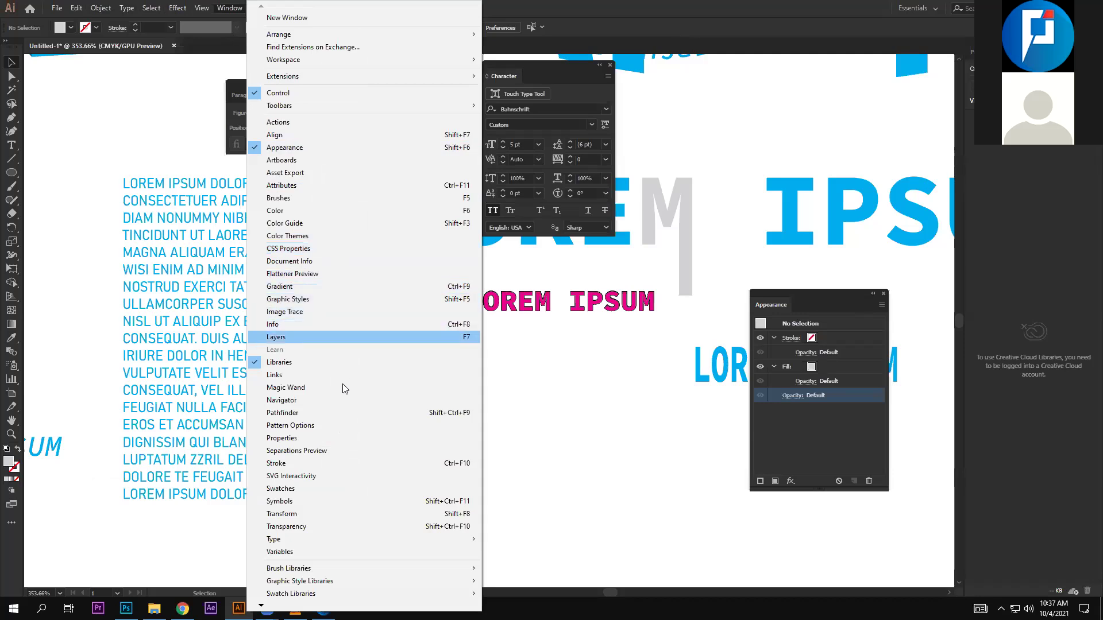
left_click(343, 430)
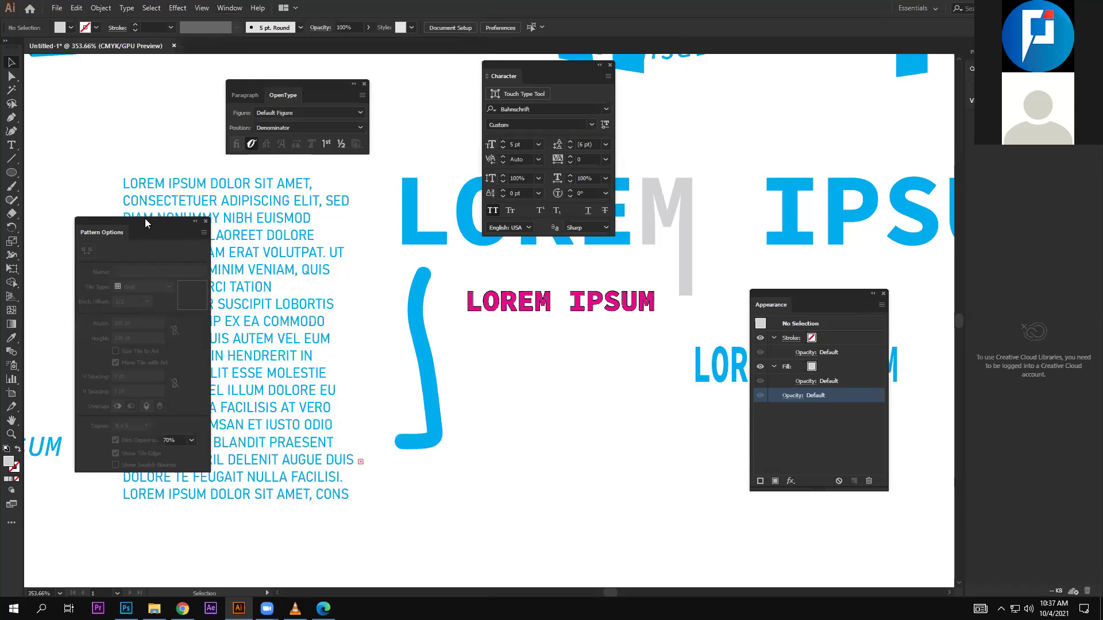
left_click_drag(145, 218, 409, 245)
left_click_drag(641, 230, 733, 85)
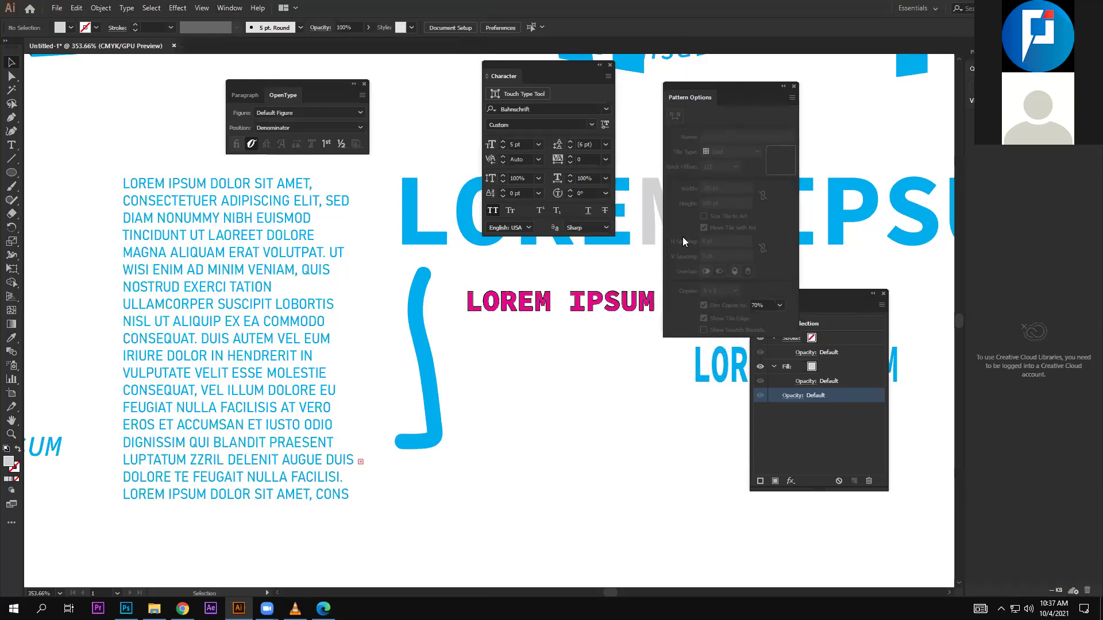
Draw a grey ellipse right of the blue stroke, nudge it up-right, and start narrowing it
key("l")
left_click_drag(491, 445, 541, 489)
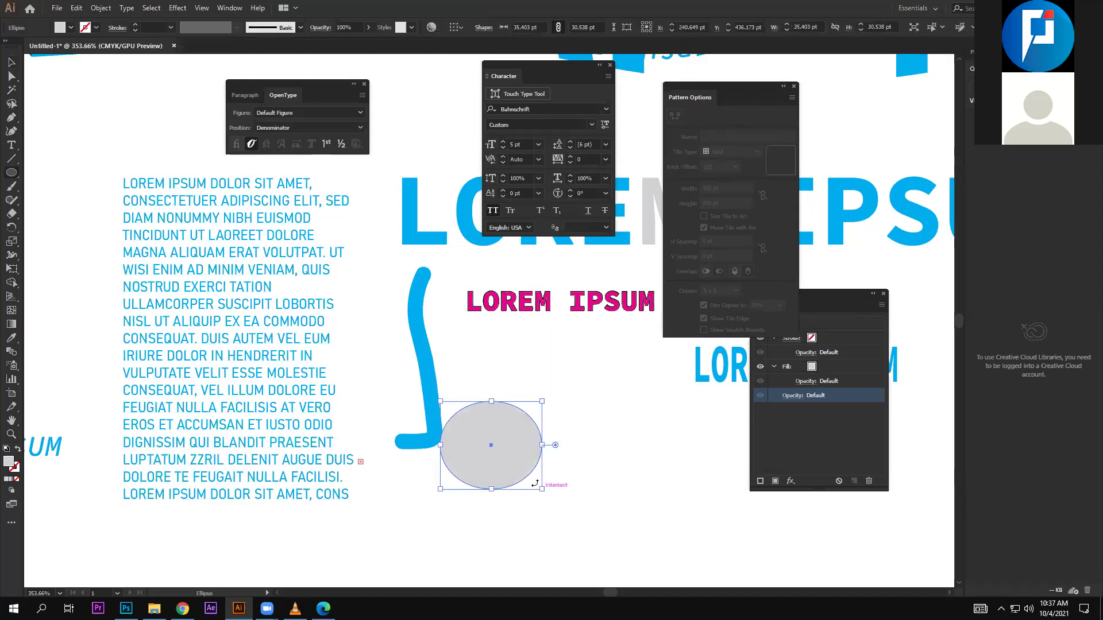
key("v")
left_click_drag(499, 464, 530, 444)
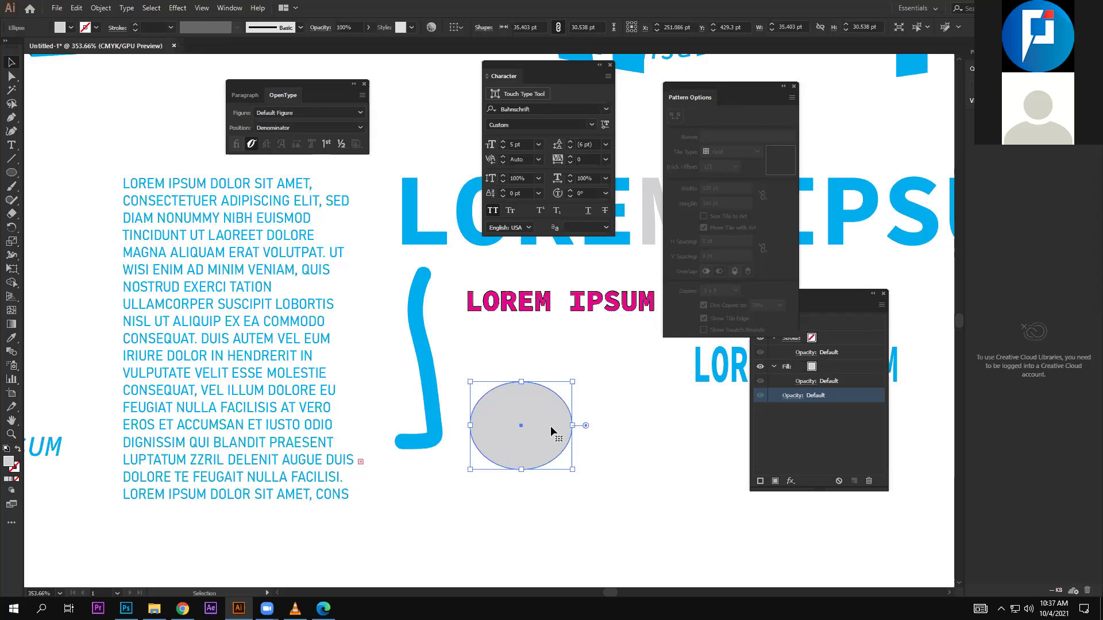
mouse_move(572, 425)
left_mouse_down()
mouse_move(552, 429)
mouse_move(539, 407)
left_mouse_up()
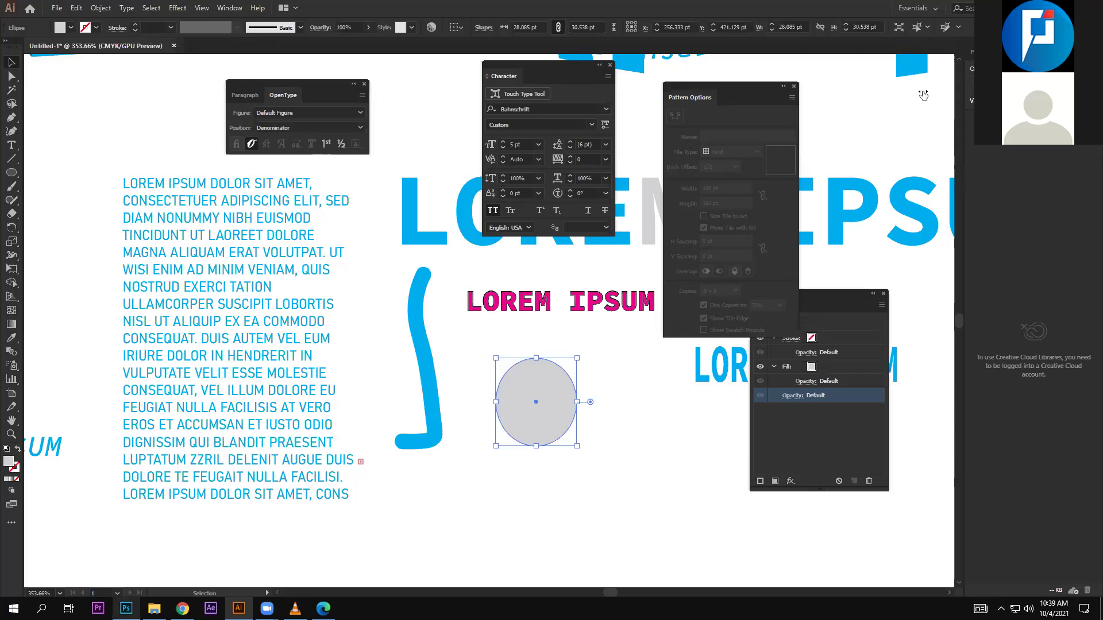
Switch over to the Photoshop document with Alt+Tab
key("alt+Tab")
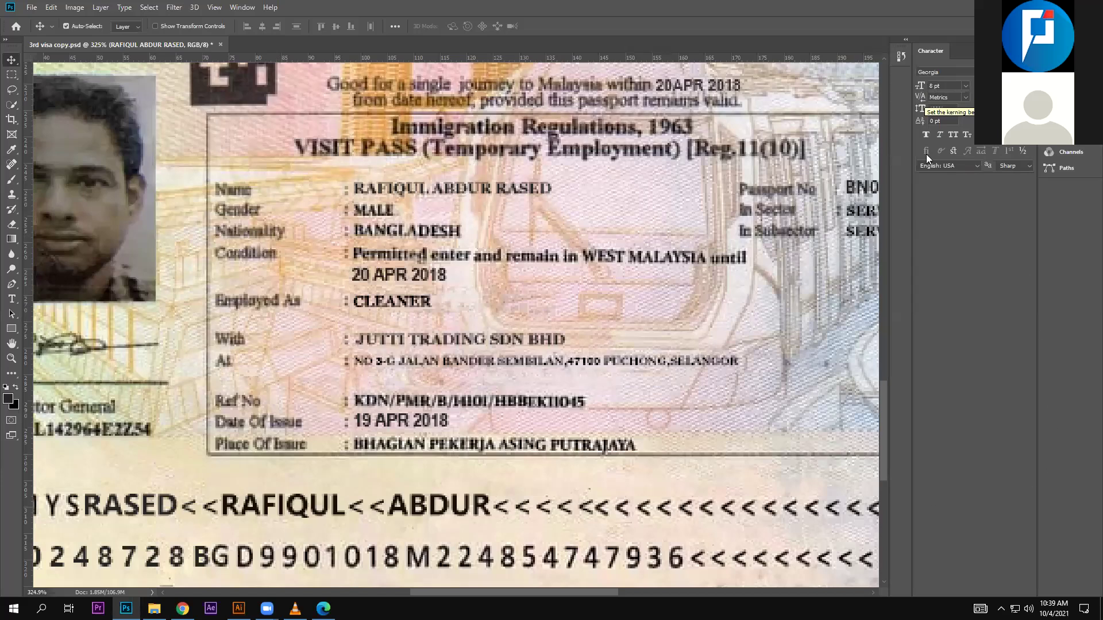
Set the visa scan's name line to Georgia in Photoshop, then return to Illustrator
key("Down")
key("Up")
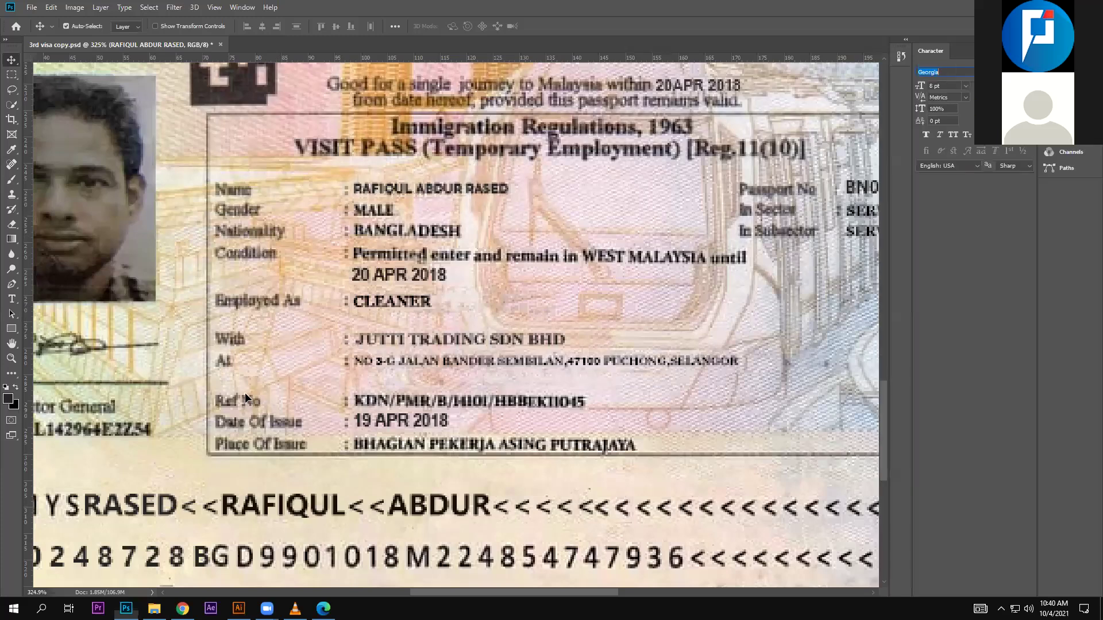
key("alt+Tab")
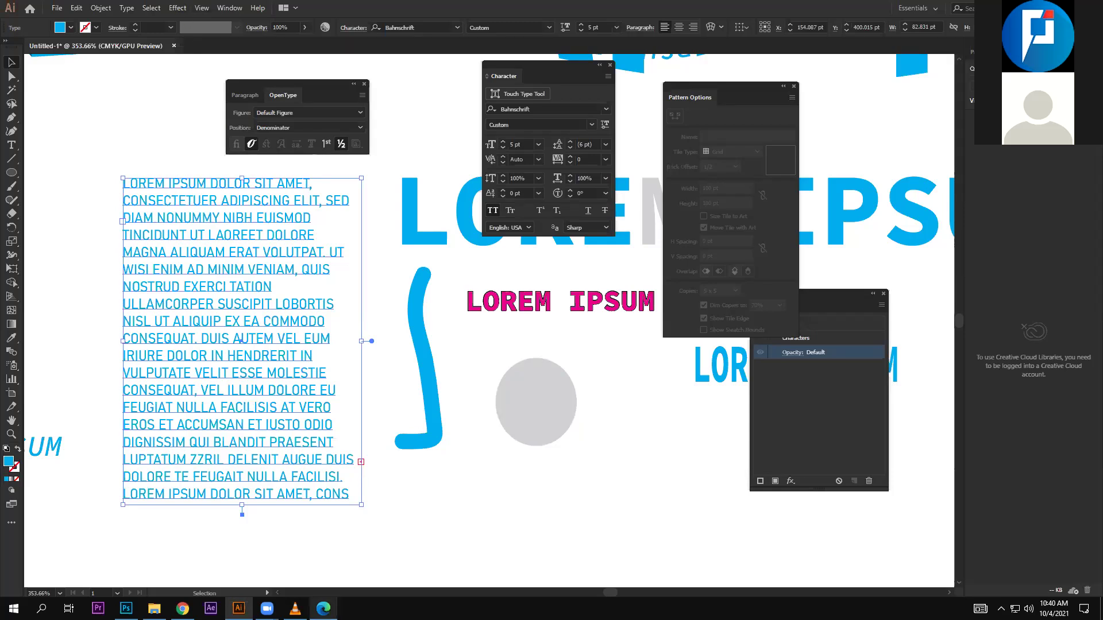
Glance at the exam objectives PDF, then bring up Illustrator's File menu export options
left_click(323, 608)
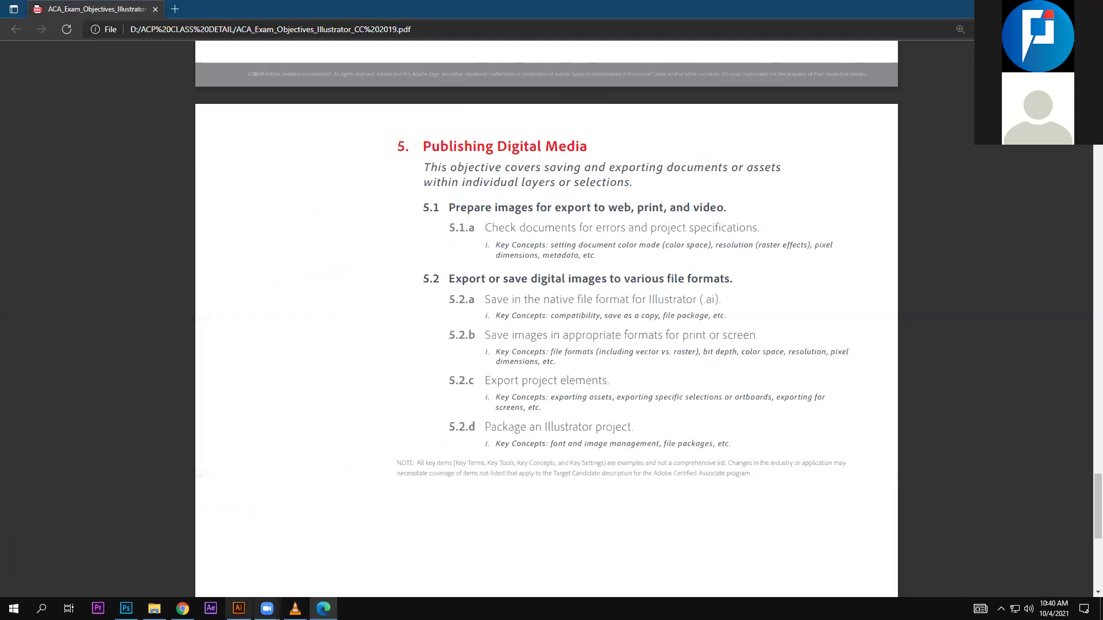
left_click(239, 609)
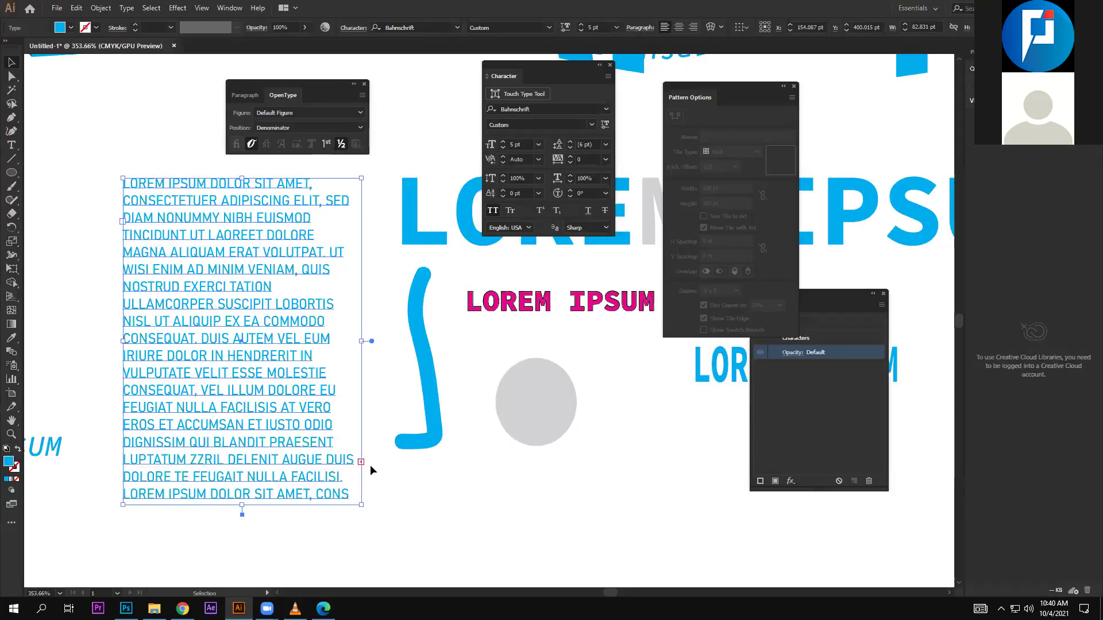
left_click(58, 8)
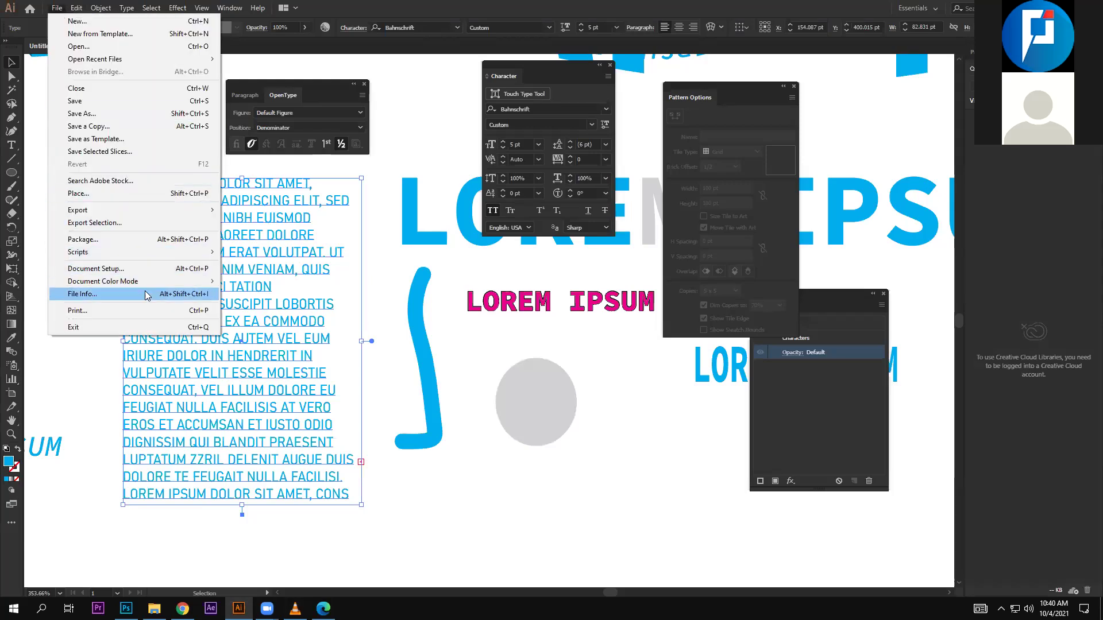
mouse_move(129, 209)
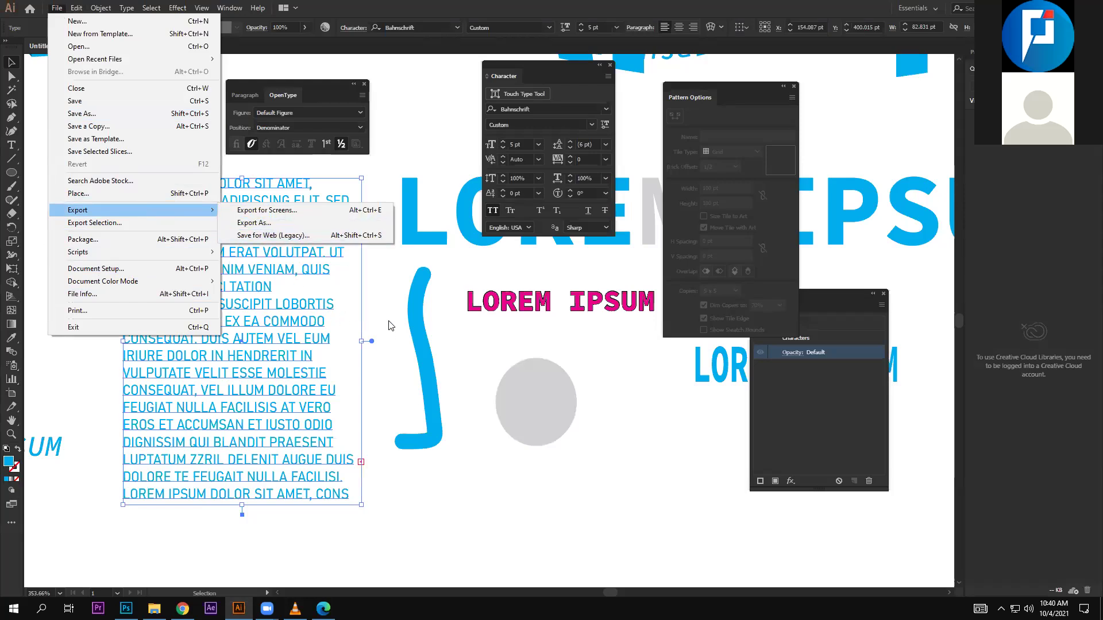
Dismiss the export menu without exporting and select the area-type paragraph
left_click(390, 325)
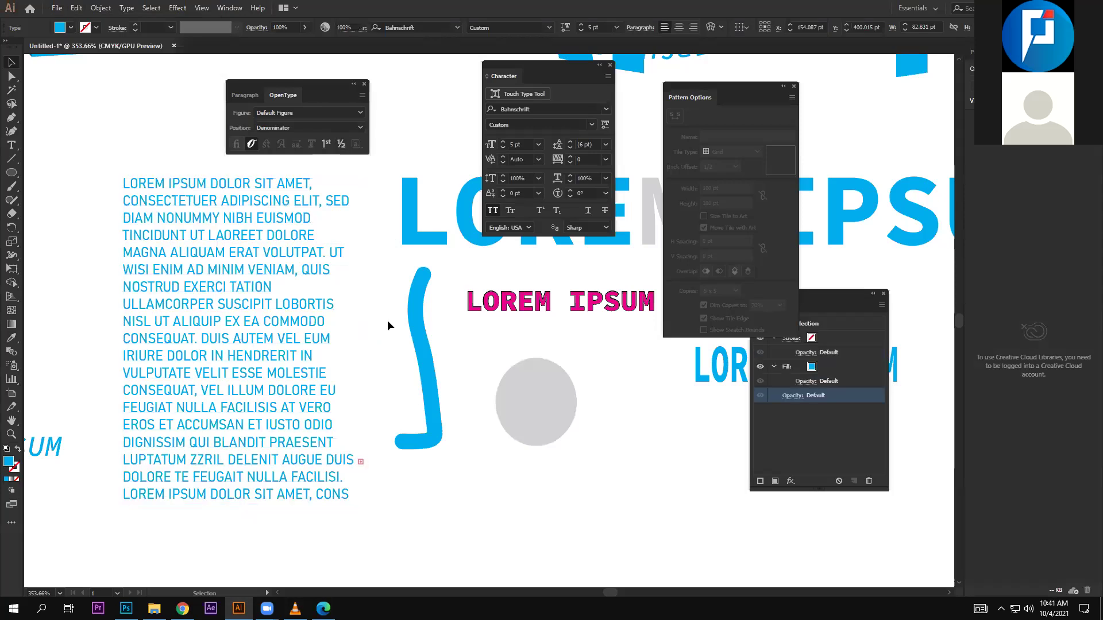
left_click(341, 342)
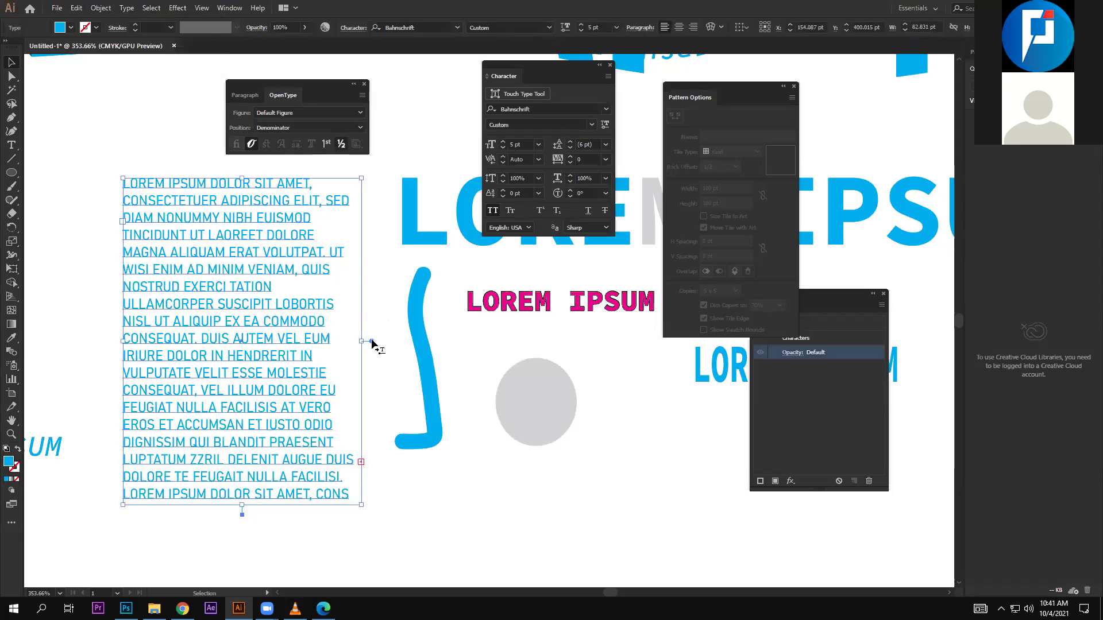